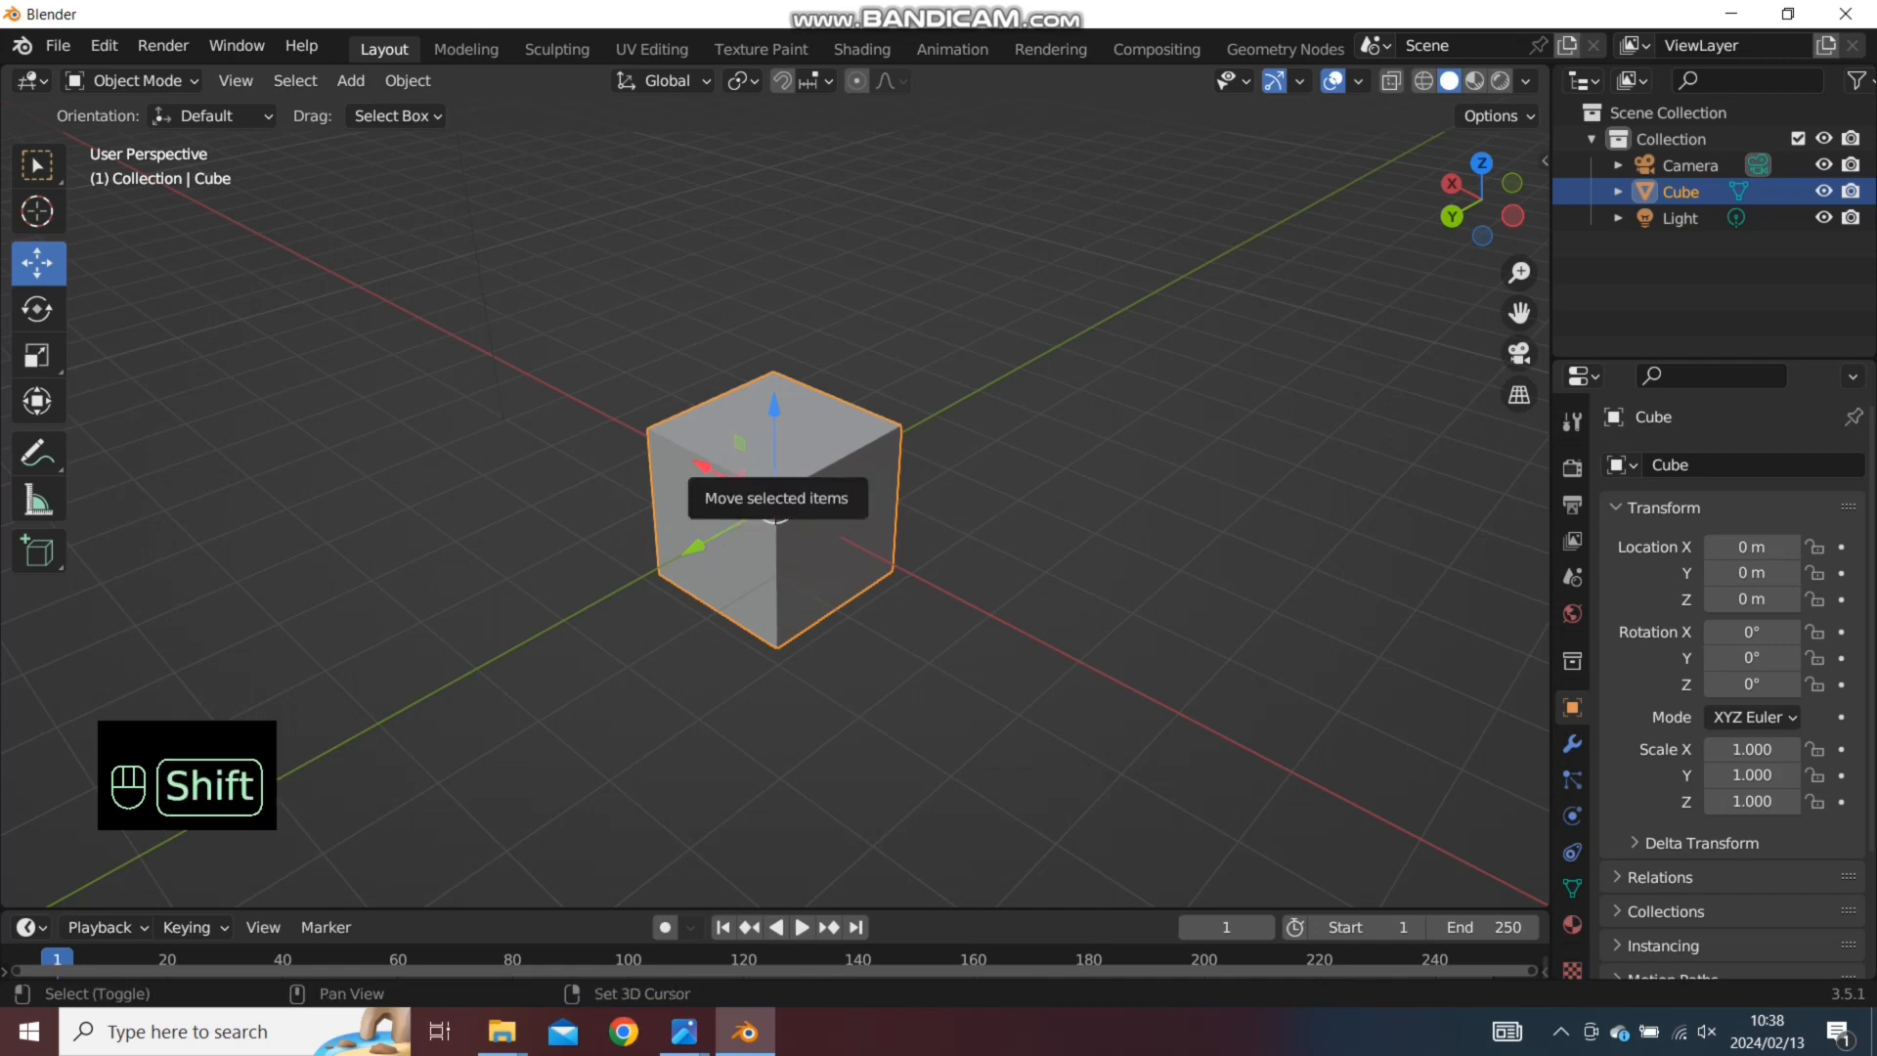
Move the cube along the global X axis to about 0.79 m, and undo the move
{"action": "key", "text": "g"}
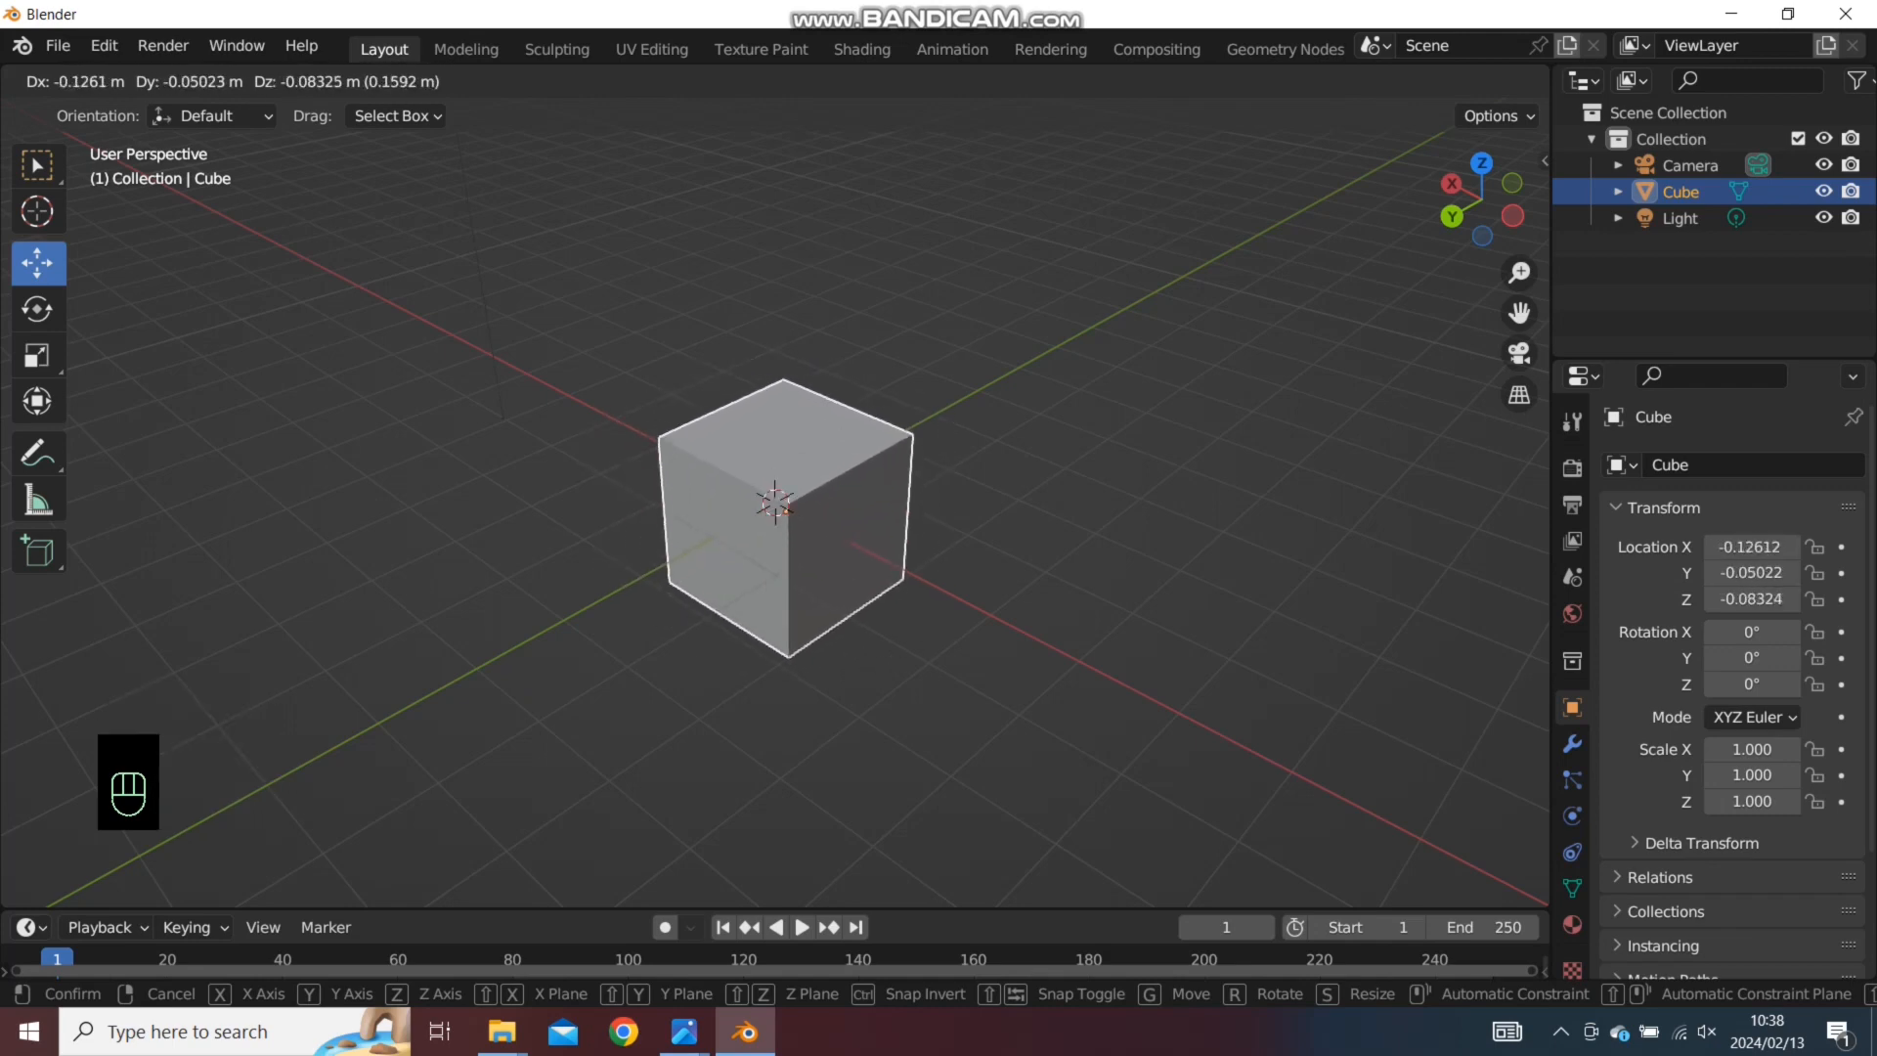
{"action": "key", "text": "g"}
{"action": "key", "text": "g"}
{"action": "key", "text": "g"}
{"action": "key", "text": "g"}
{"action": "key", "text": "g"}
{"action": "key", "text": "g"}
{"action": "key", "text": "g"}
{"action": "key", "text": "g"}
{"action": "key", "text": "g"}
{"action": "key", "text": "g"}
{"action": "key", "text": "g"}
{"action": "key", "text": "g"}
{"action": "key", "text": "g"}
{"action": "key", "text": "g"}
{"action": "key", "text": "g"}
{"action": "key", "text": "g"}
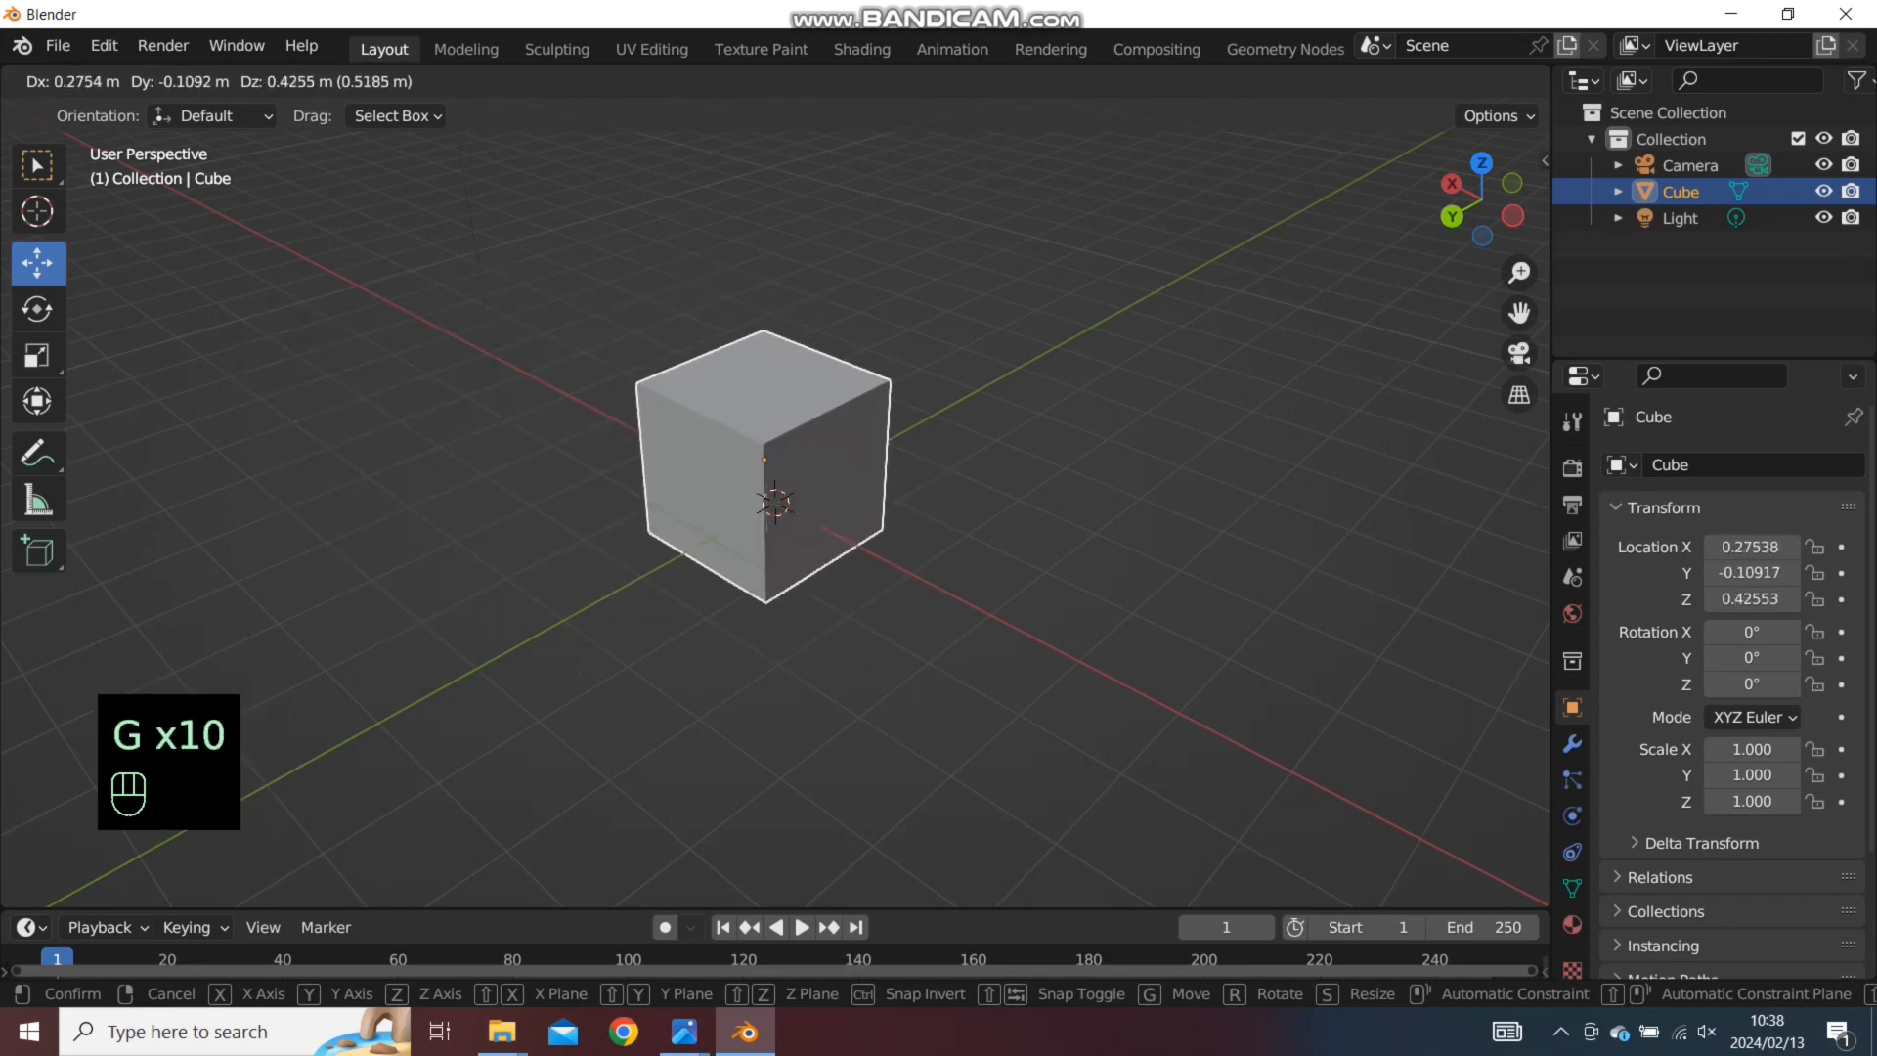
{"action": "key", "text": "g"}
{"action": "key", "text": "g"}
{"action": "key", "text": "x"}
{"action": "key", "text": "x"}
{"action": "key", "text": "x"}
{"action": "key", "text": "x"}
{"action": "key", "text": "x"}
{"action": "key", "text": "x"}
{"action": "key", "text": "x"}
{"action": "key", "text": "x"}
{"action": "key", "text": "x"}
{"action": "key", "text": "x"}
{"action": "key", "text": "x"}
{"action": "key", "text": "x"}
{"action": "key", "text": "x"}
{"action": "key", "text": "x"}
{"action": "key", "text": "x"}
{"action": "key", "text": "x"}
{"action": "key", "text": "x"}
{"action": "key", "text": "x"}
{"action": "key", "text": "x"}
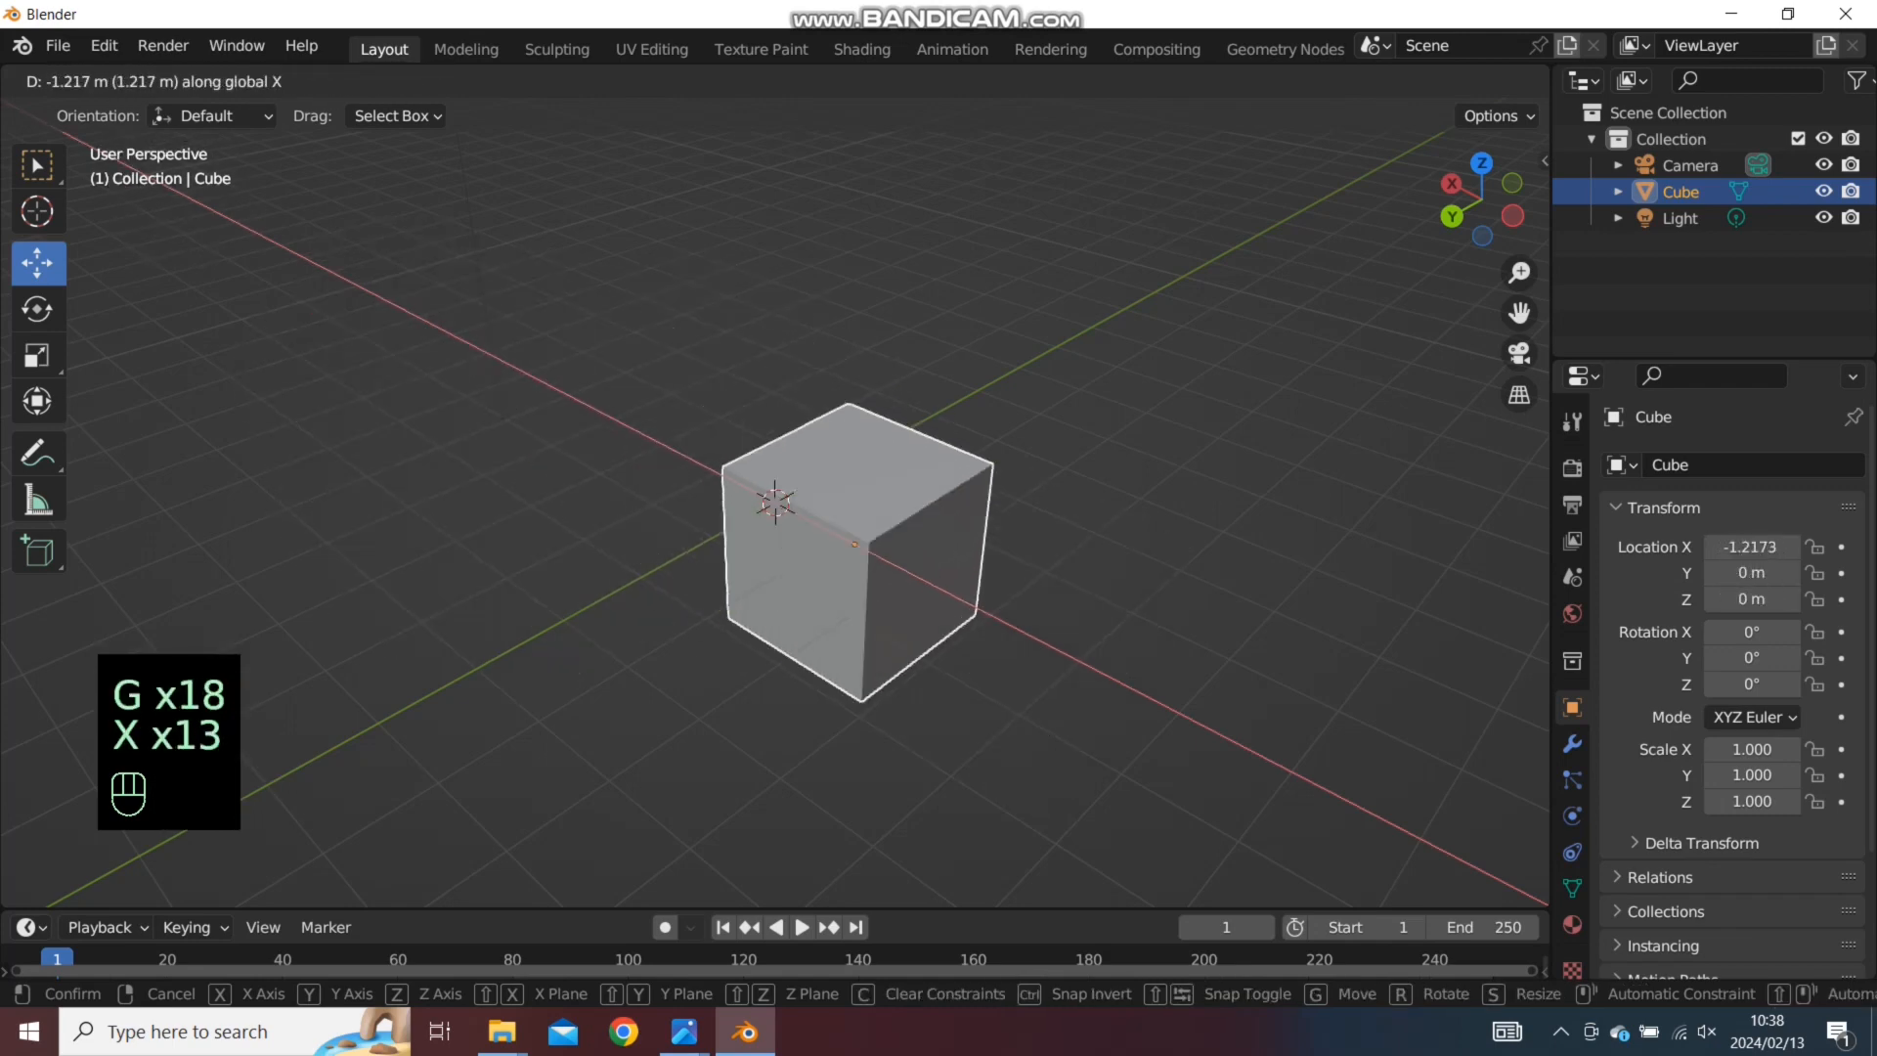
{"action": "key", "text": "Return"}
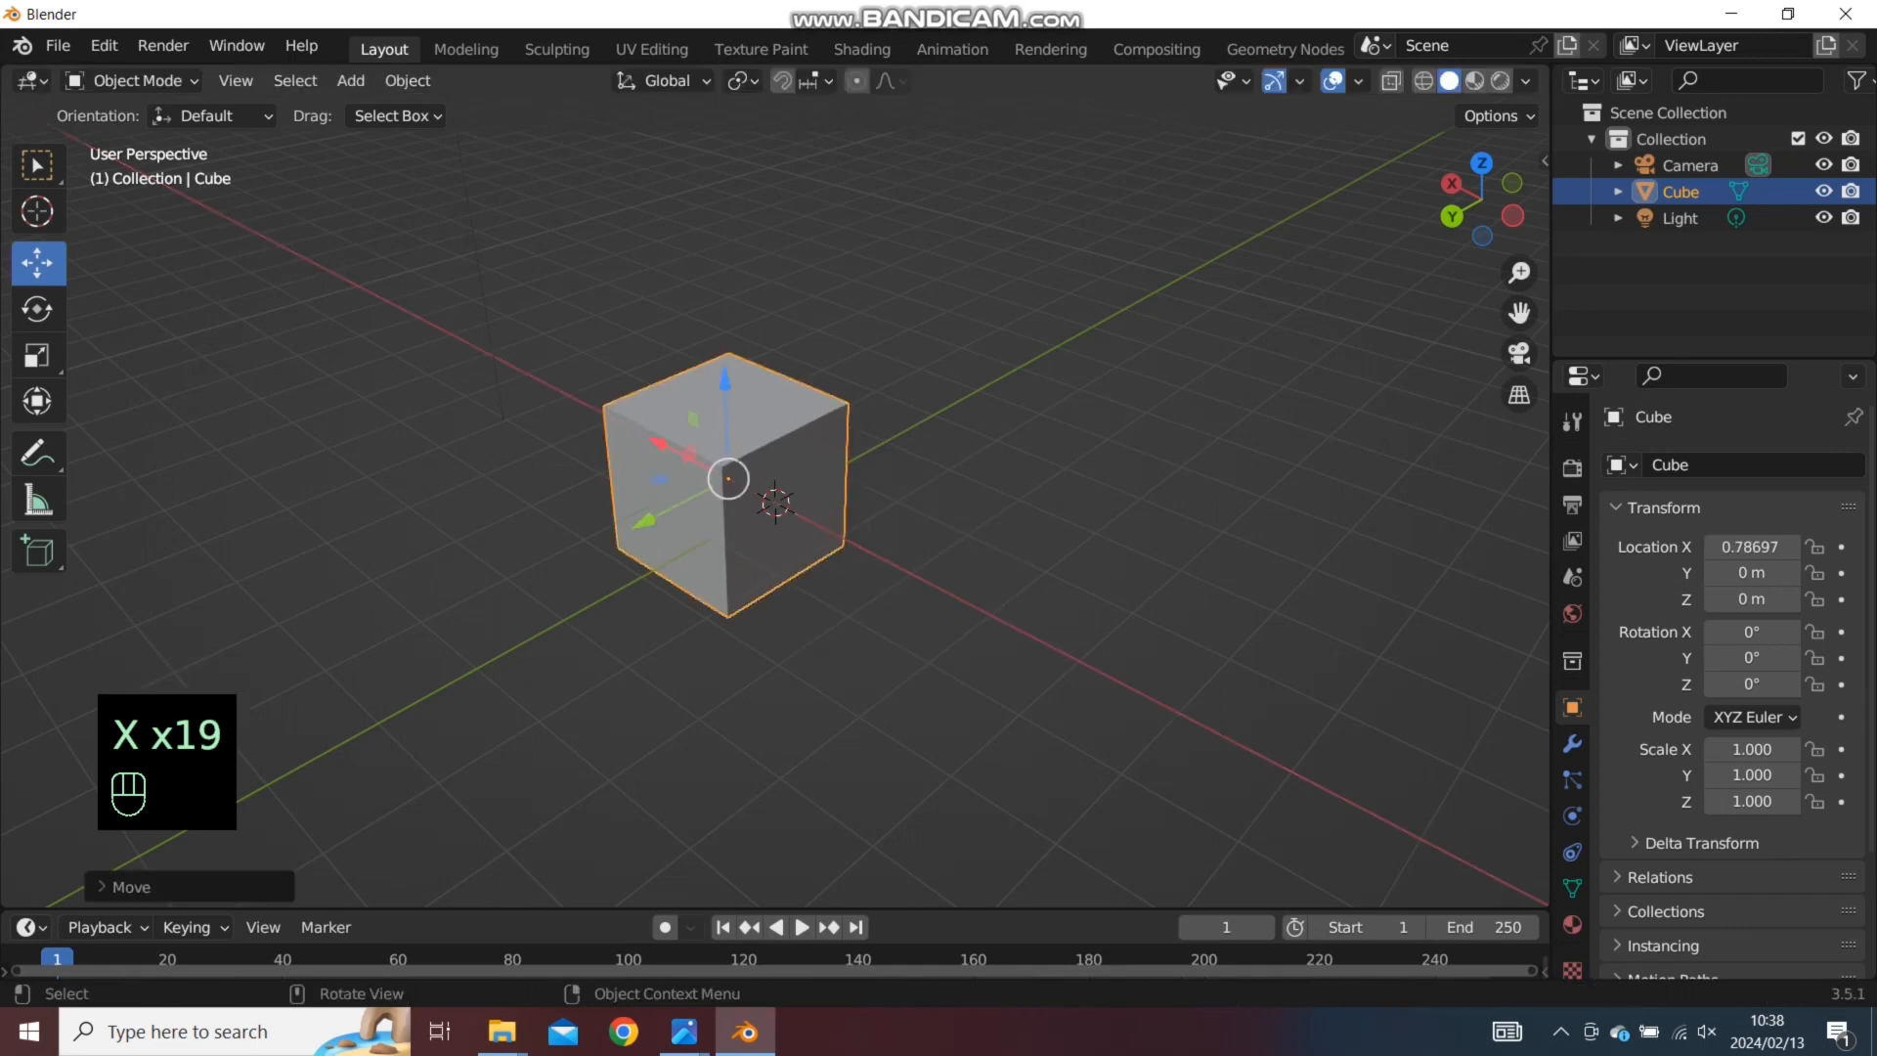
{"action": "key", "text": "ctrl+z"}
{"action": "key", "text": "ctrl+z"}
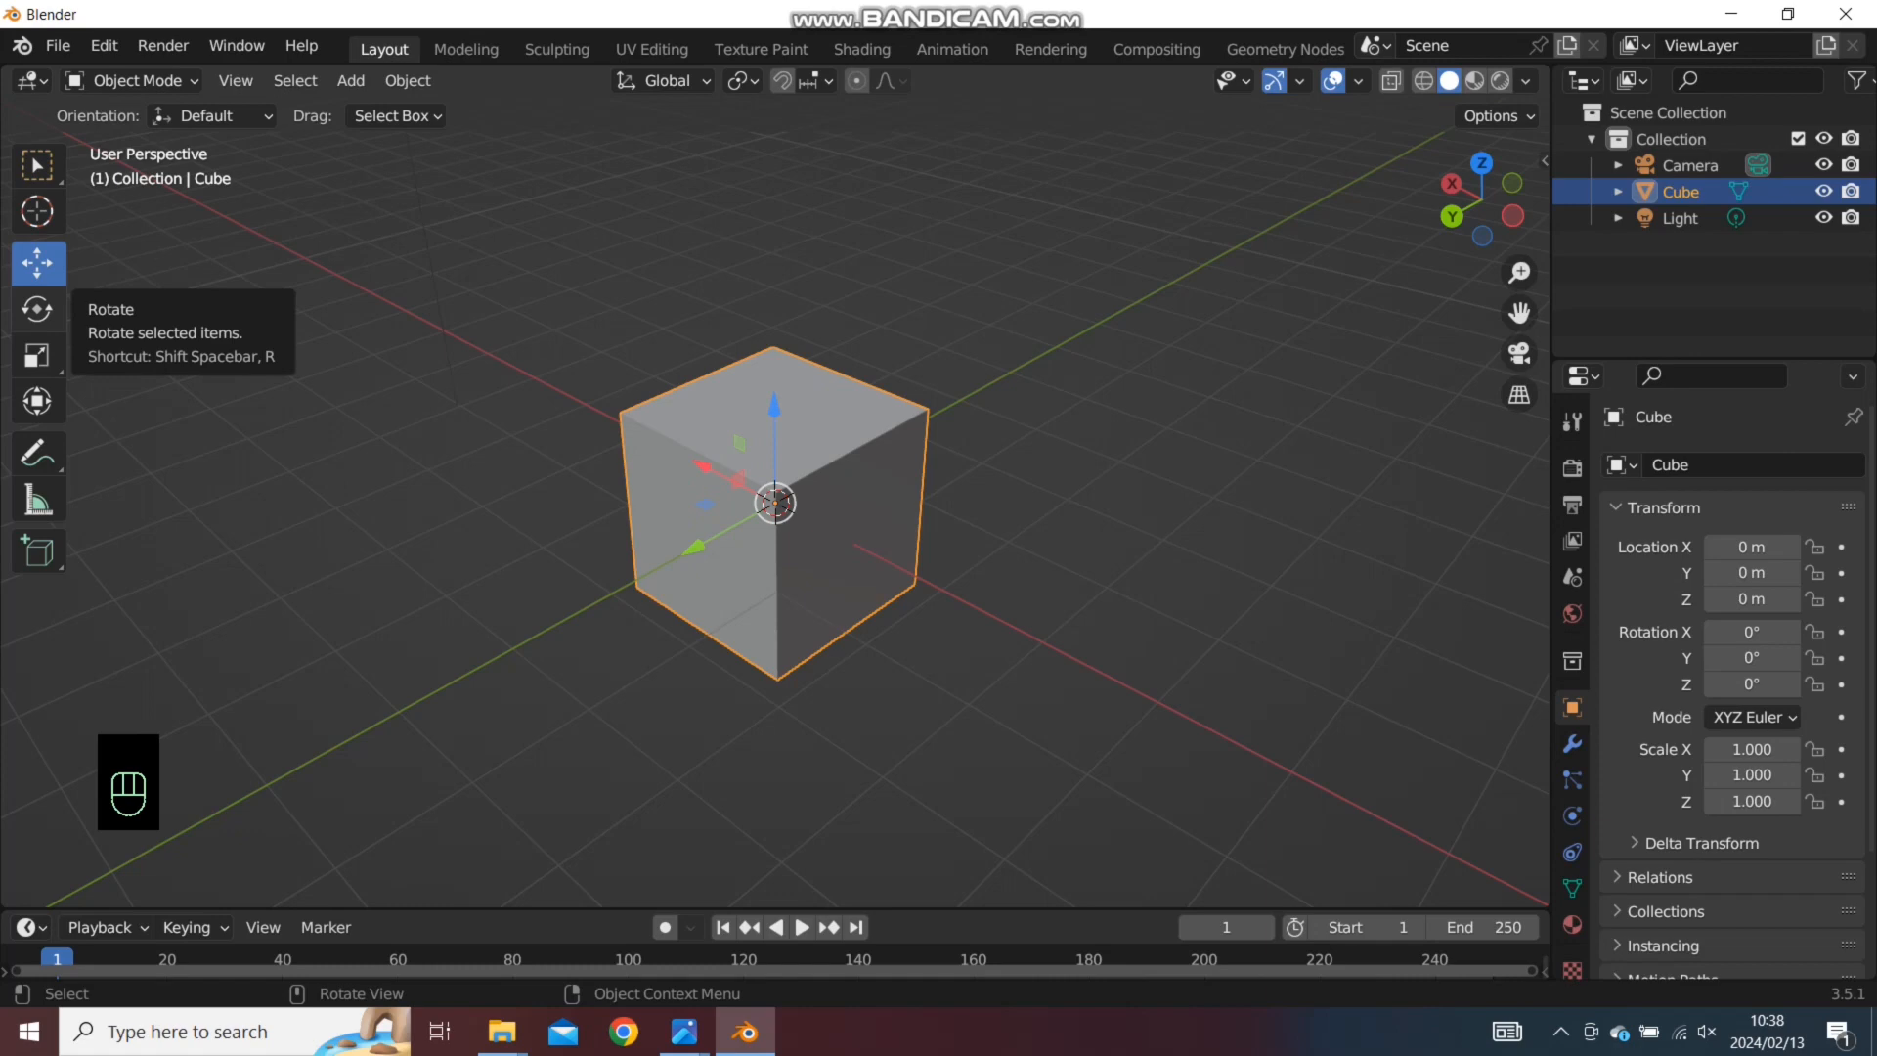
Rotate the cube freely to about -123°, -725°, 120°, and scale it to about X 0.954, Y 1.778, Z 1.230
{"action": "left_click", "coordinate": [36, 309]}
{"action": "left_click_drag", "start_coordinate": [763, 459], "coordinate": [855, 676]}
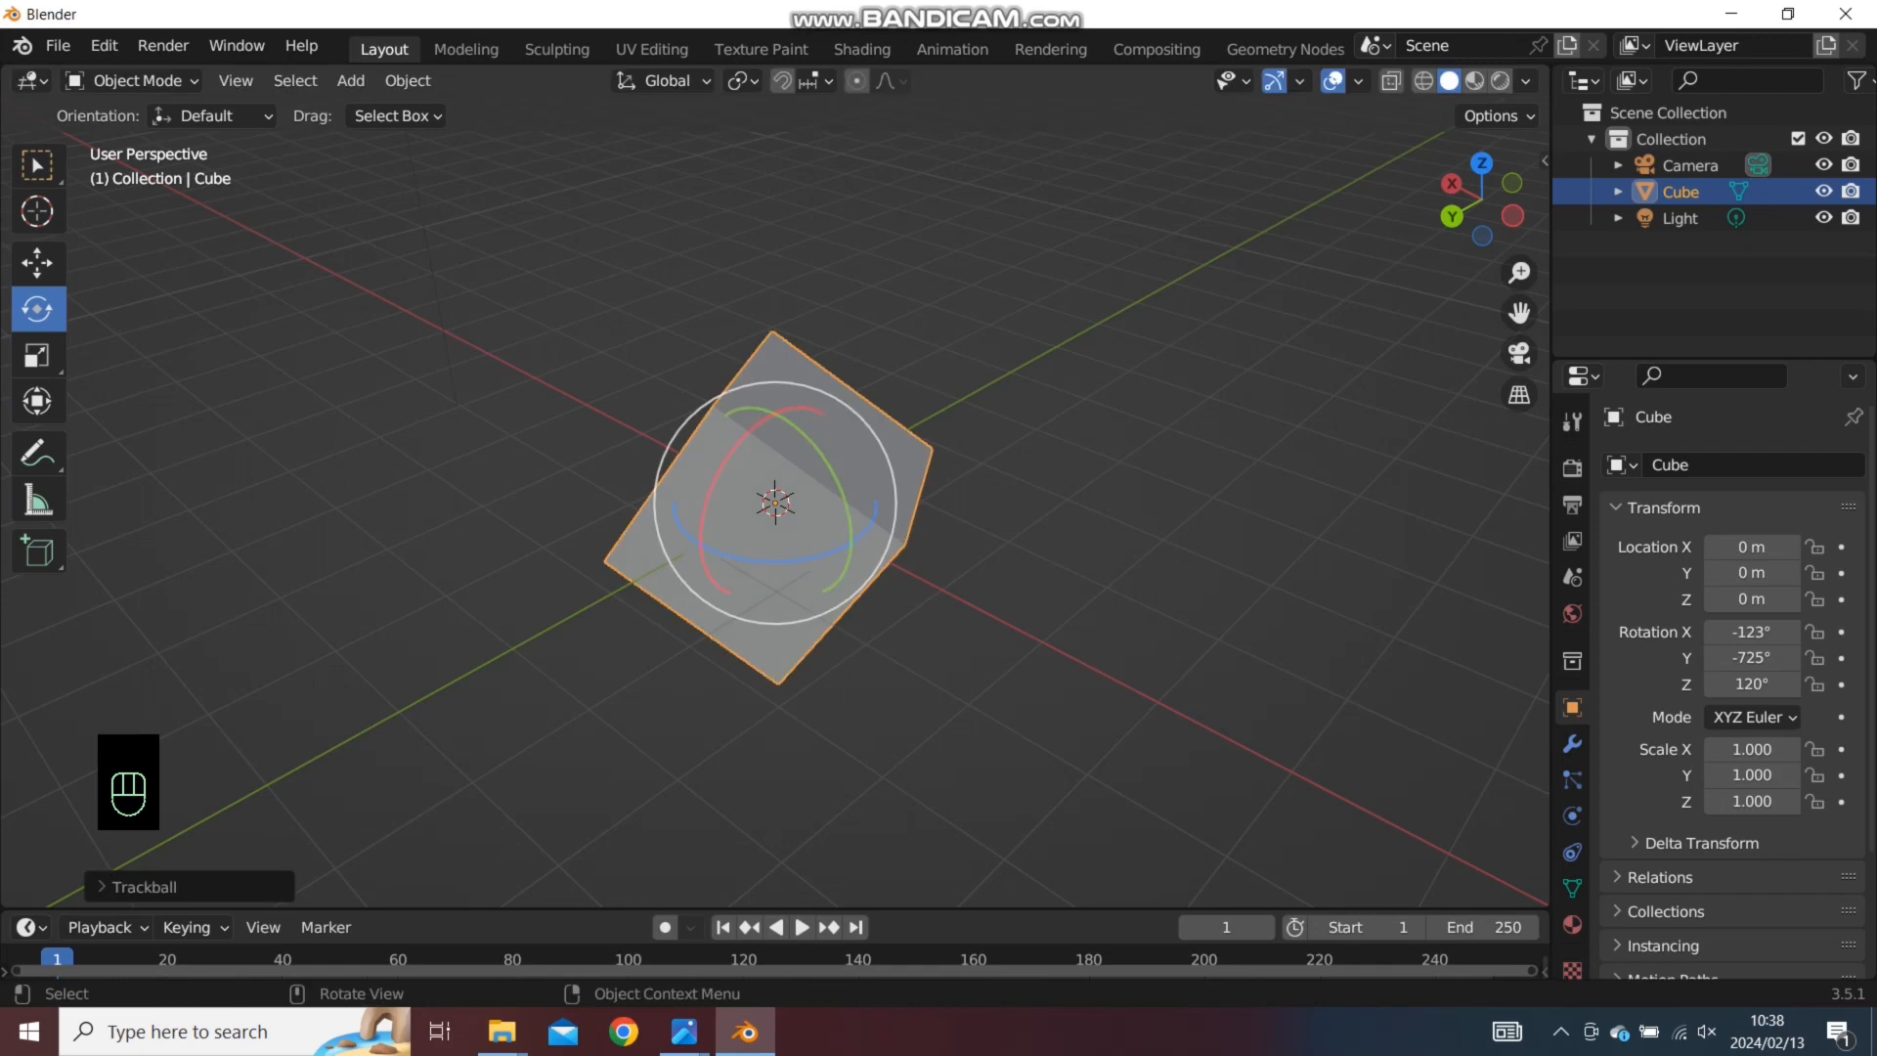
{"action": "left_click", "coordinate": [37, 354]}
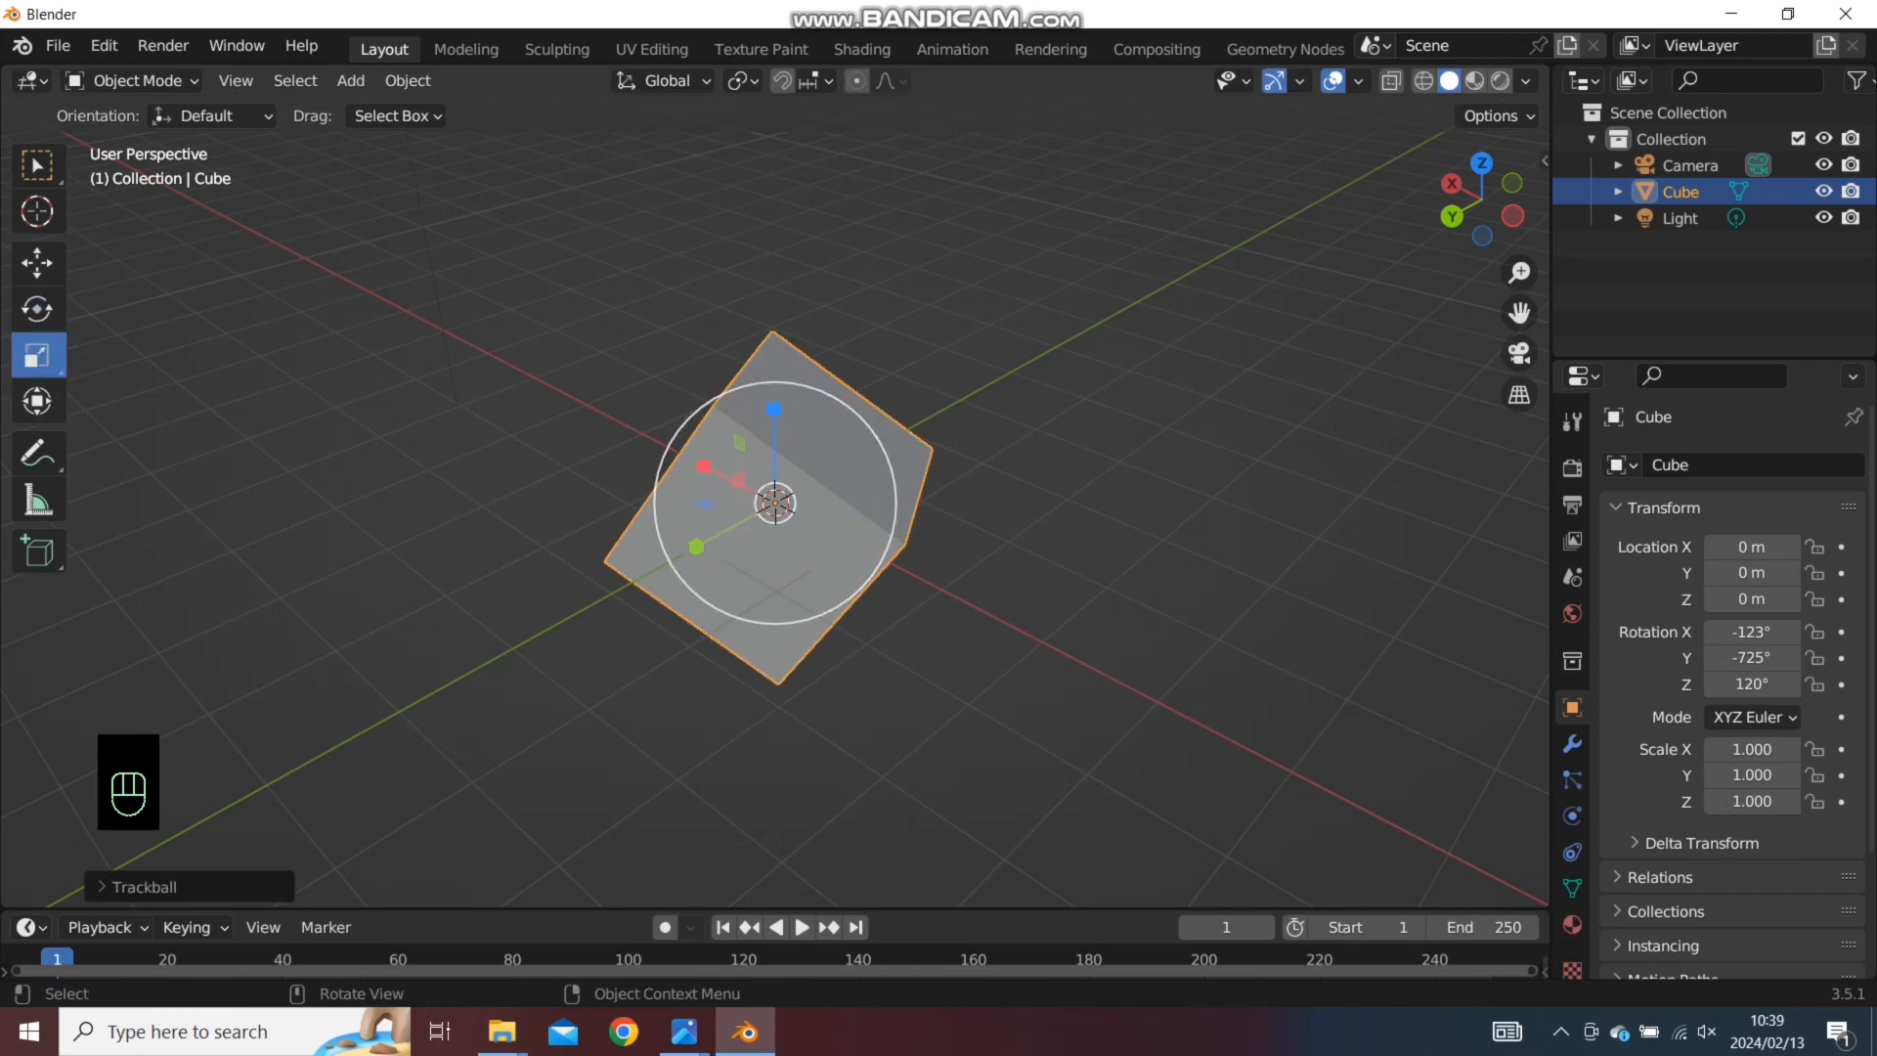
{"action": "left_click_drag", "start_coordinate": [773, 409], "coordinate": [759, 311]}
{"action": "left_click_drag", "start_coordinate": [702, 465], "coordinate": [706, 528]}
Move the cube to about X -2.11 m, Y 1.24 m, Z 0.77 m, and undo the moves
{"action": "left_click", "coordinate": [37, 263]}
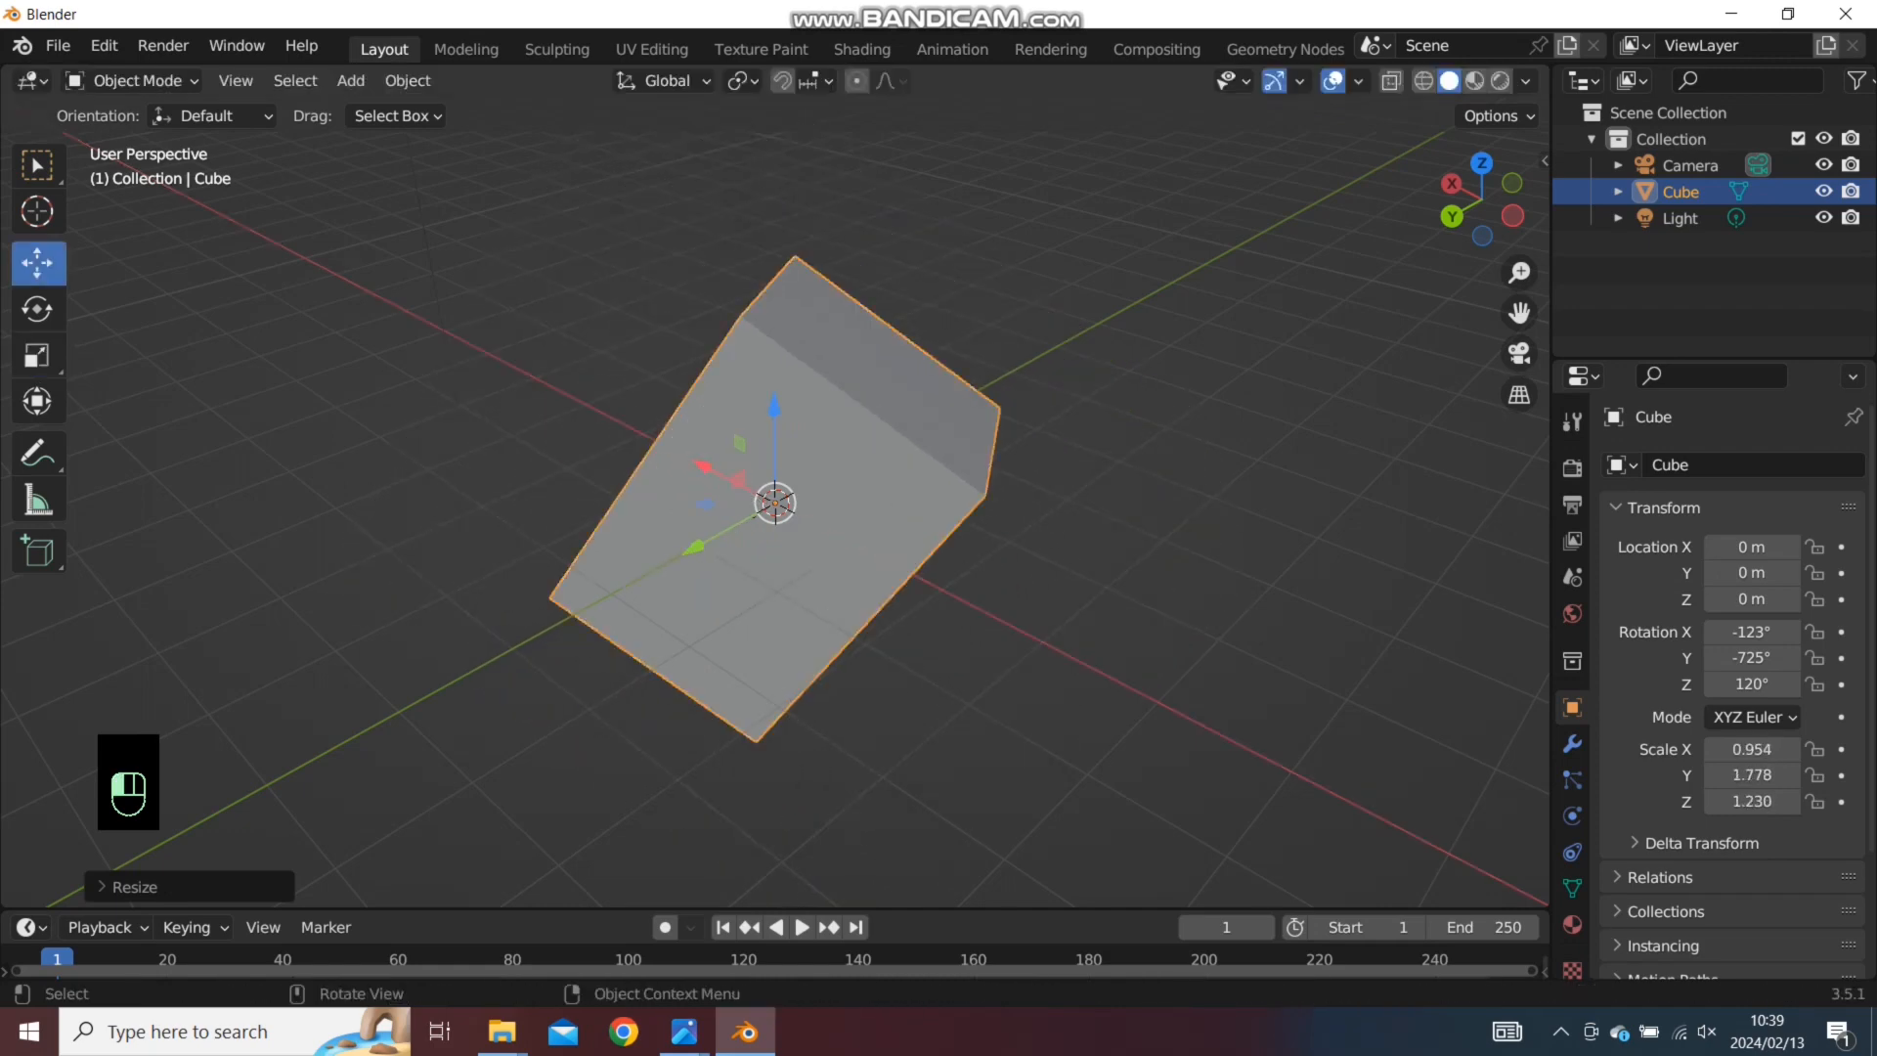
{"action": "mouse_move", "coordinate": [774, 407]}
{"action": "left_mouse_down"}
{"action": "mouse_move", "coordinate": [774, 336]}
{"action": "mouse_move", "coordinate": [774, 432]}
{"action": "left_mouse_up"}
{"action": "left_click_drag", "start_coordinate": [703, 491], "coordinate": [860, 587]}
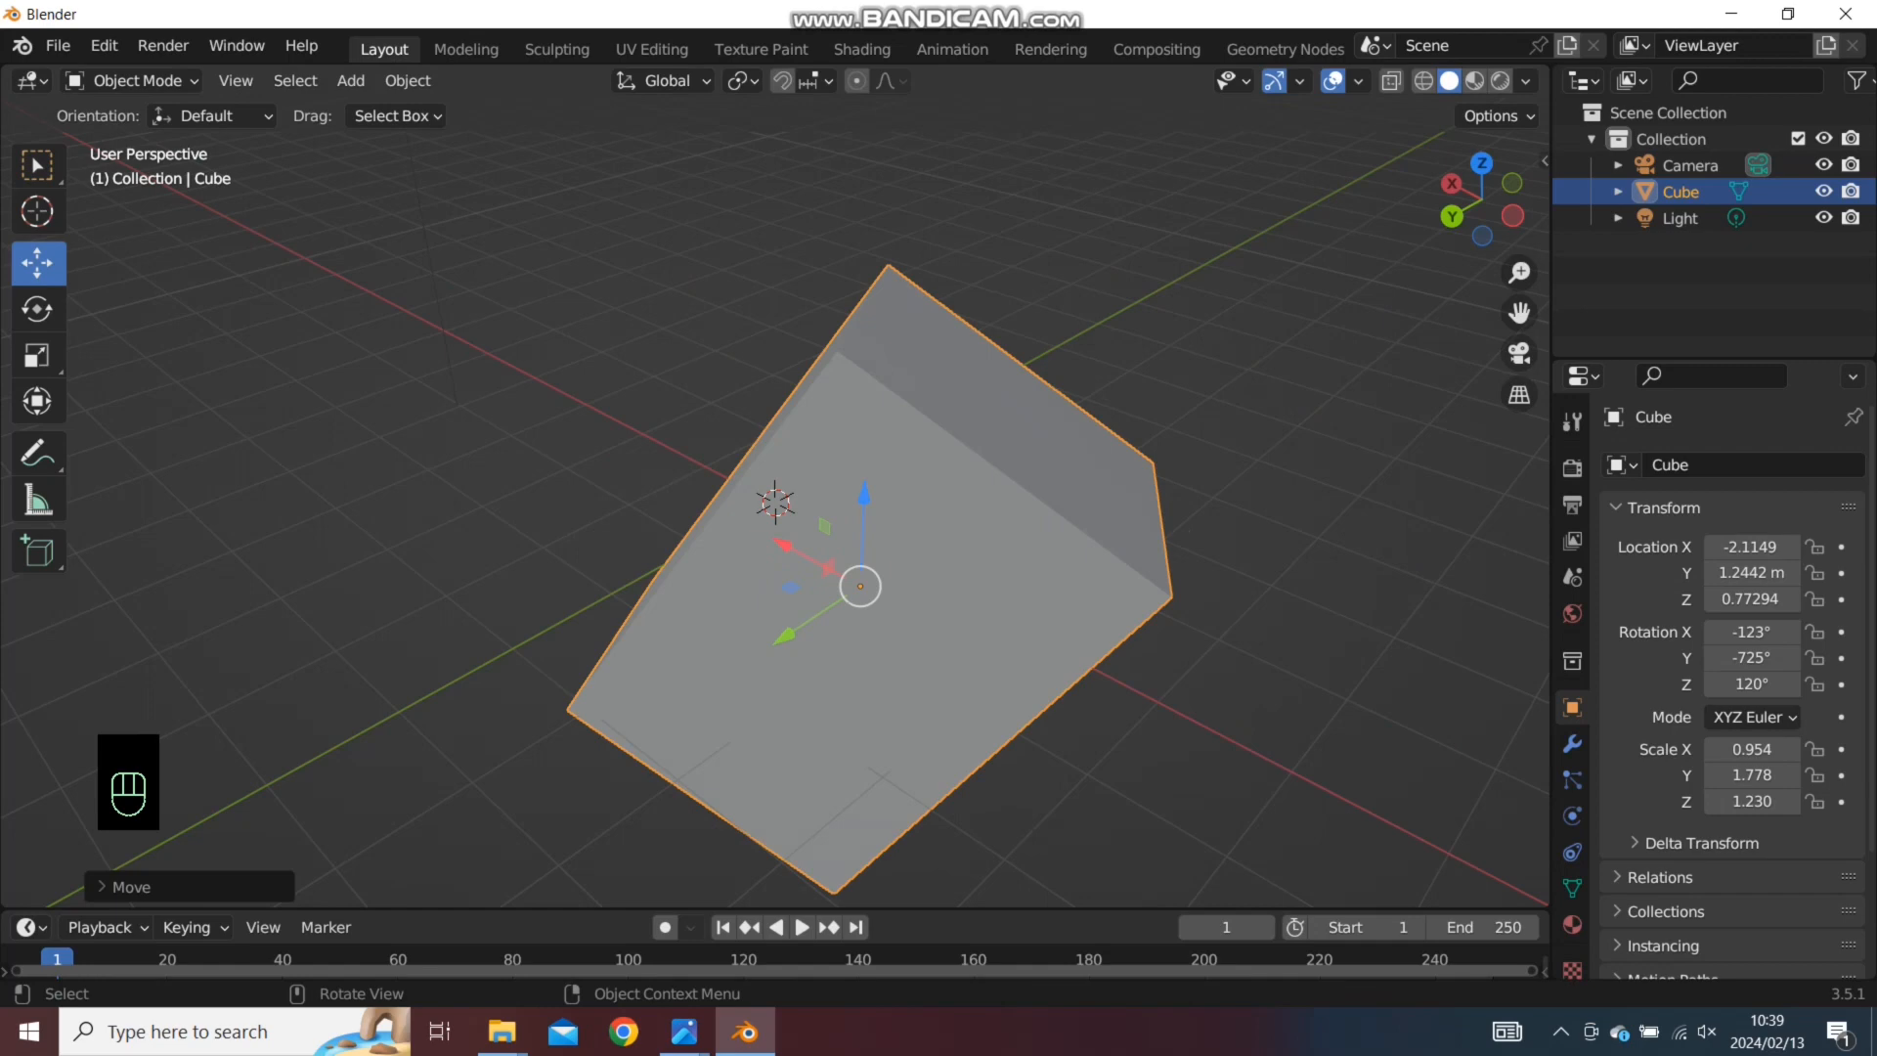
{"action": "key", "text": "ctrl+z"}
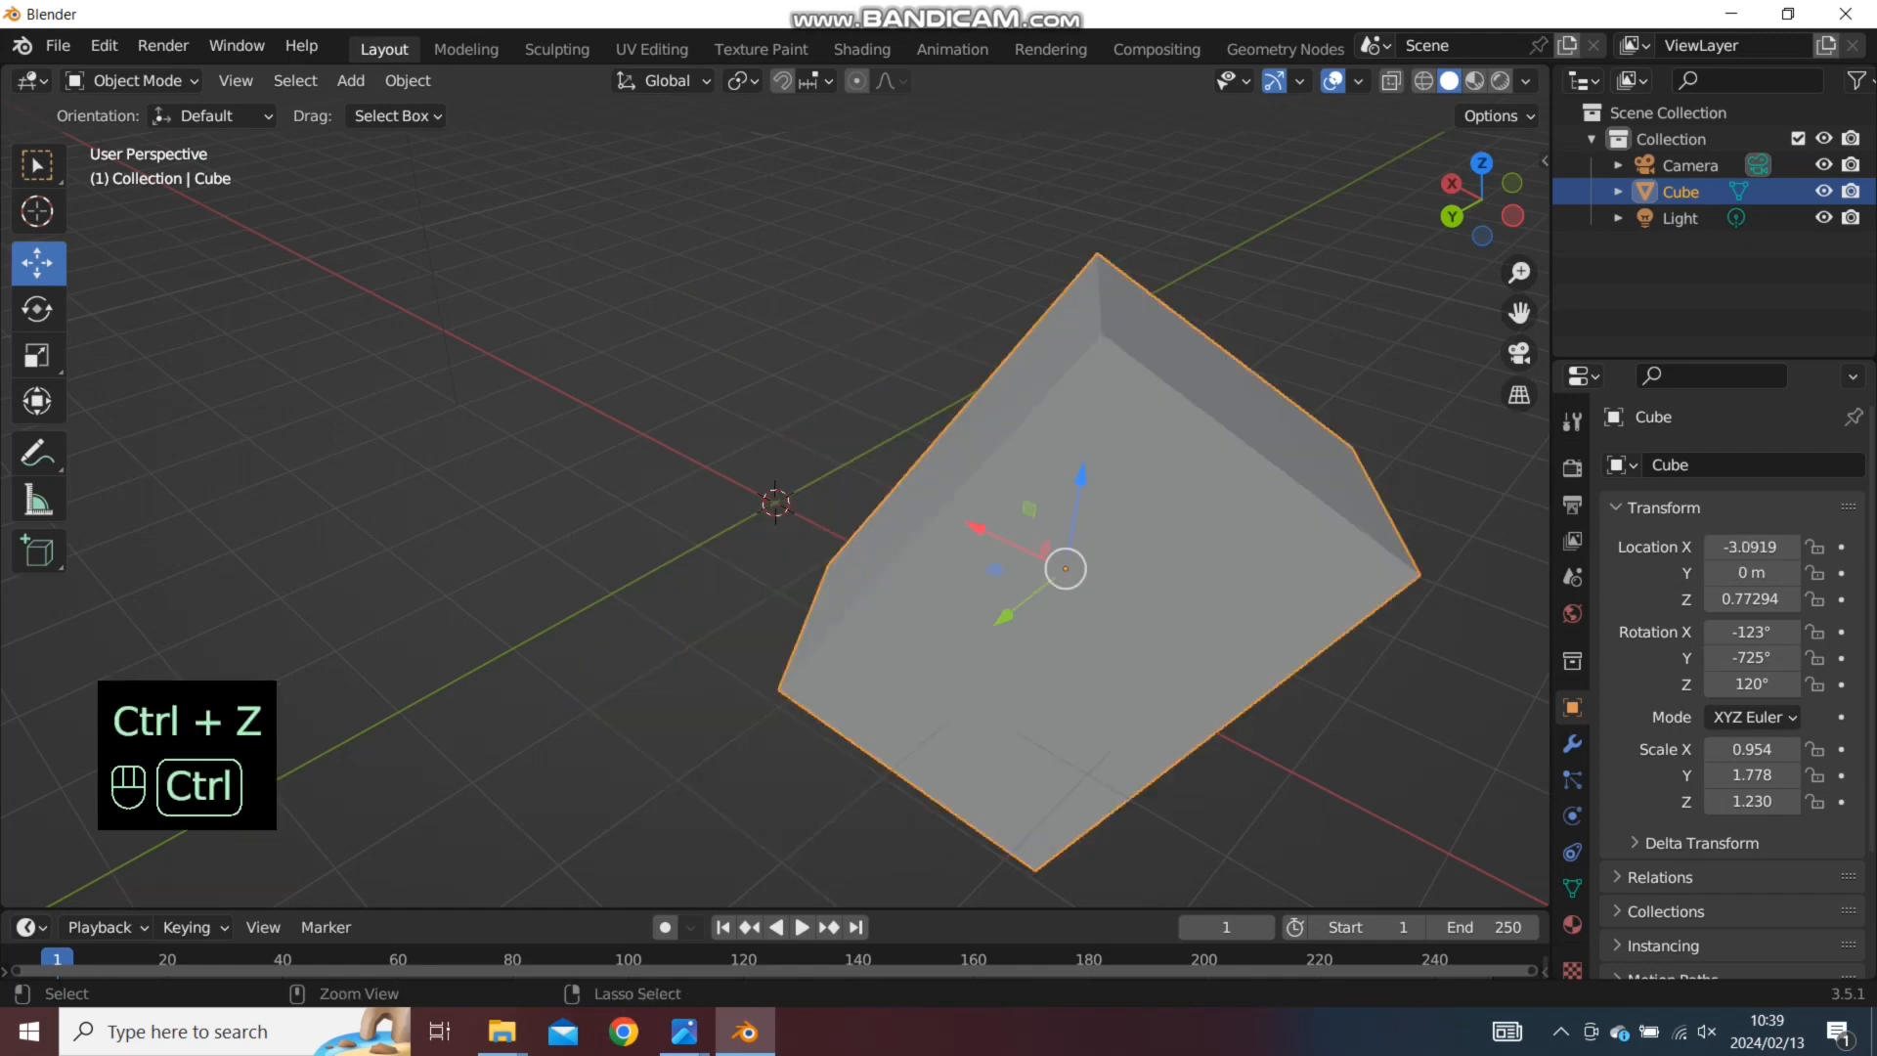
{"action": "key", "text": "ctrl+z"}
{"action": "key", "text": "ctrl+z"}
{"action": "key", "text": "ctrl+z"}
Keep the viewport in Solid shading and delete the rotated and scaled cube
{"action": "key", "text": "z"}
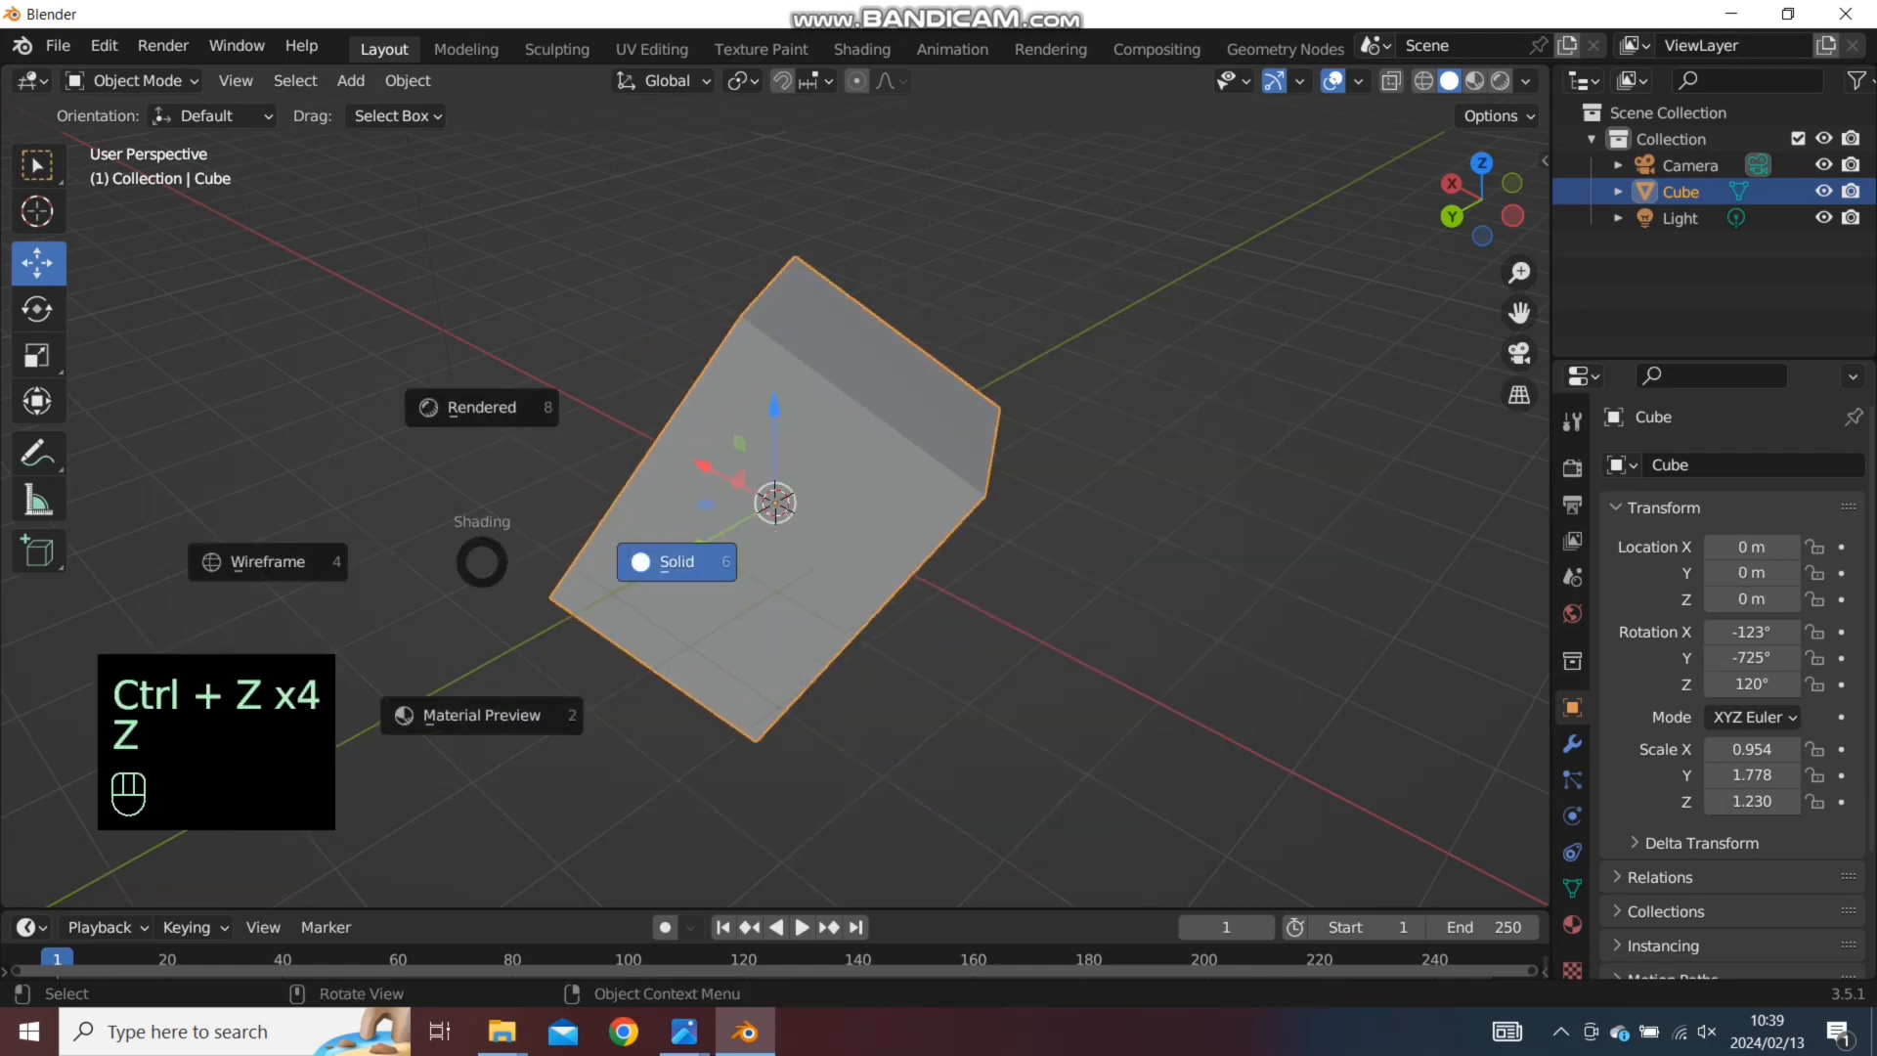
{"action": "left_click", "coordinate": [676, 562]}
{"action": "key", "text": "x"}
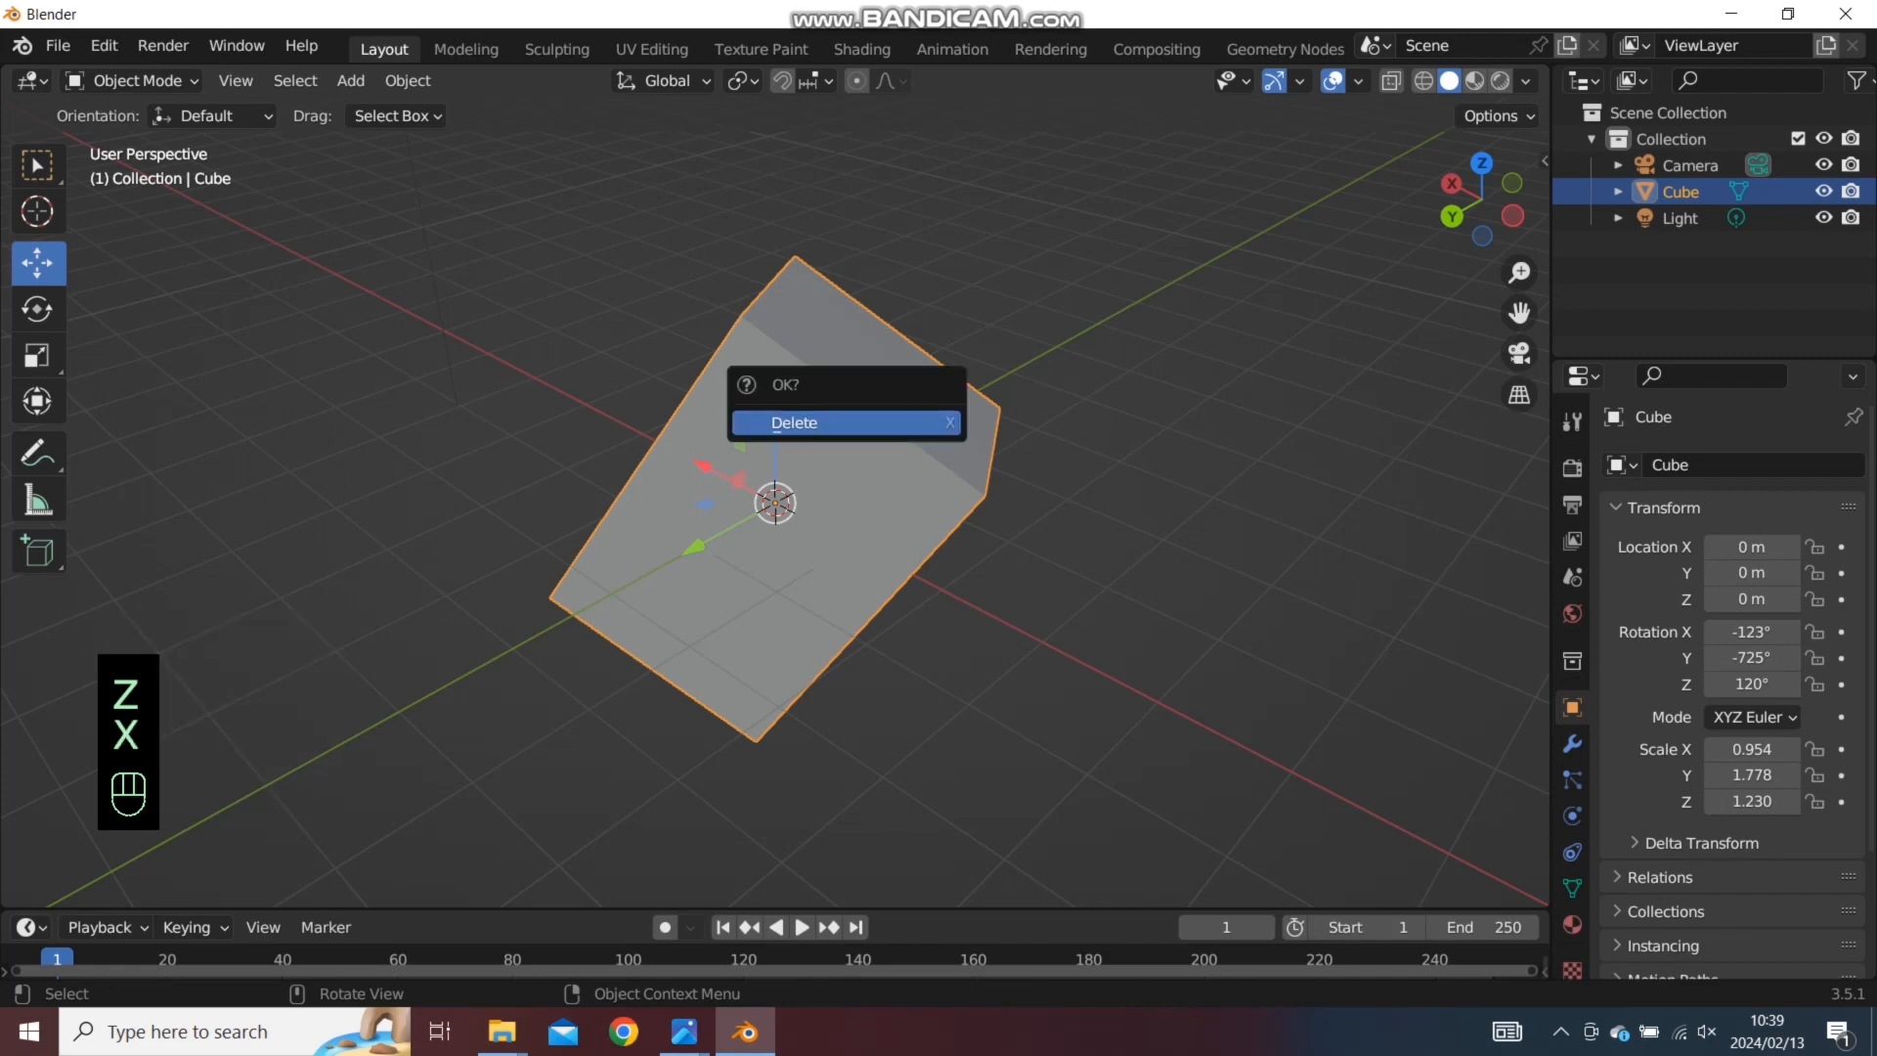
{"action": "left_click", "coordinate": [775, 419]}
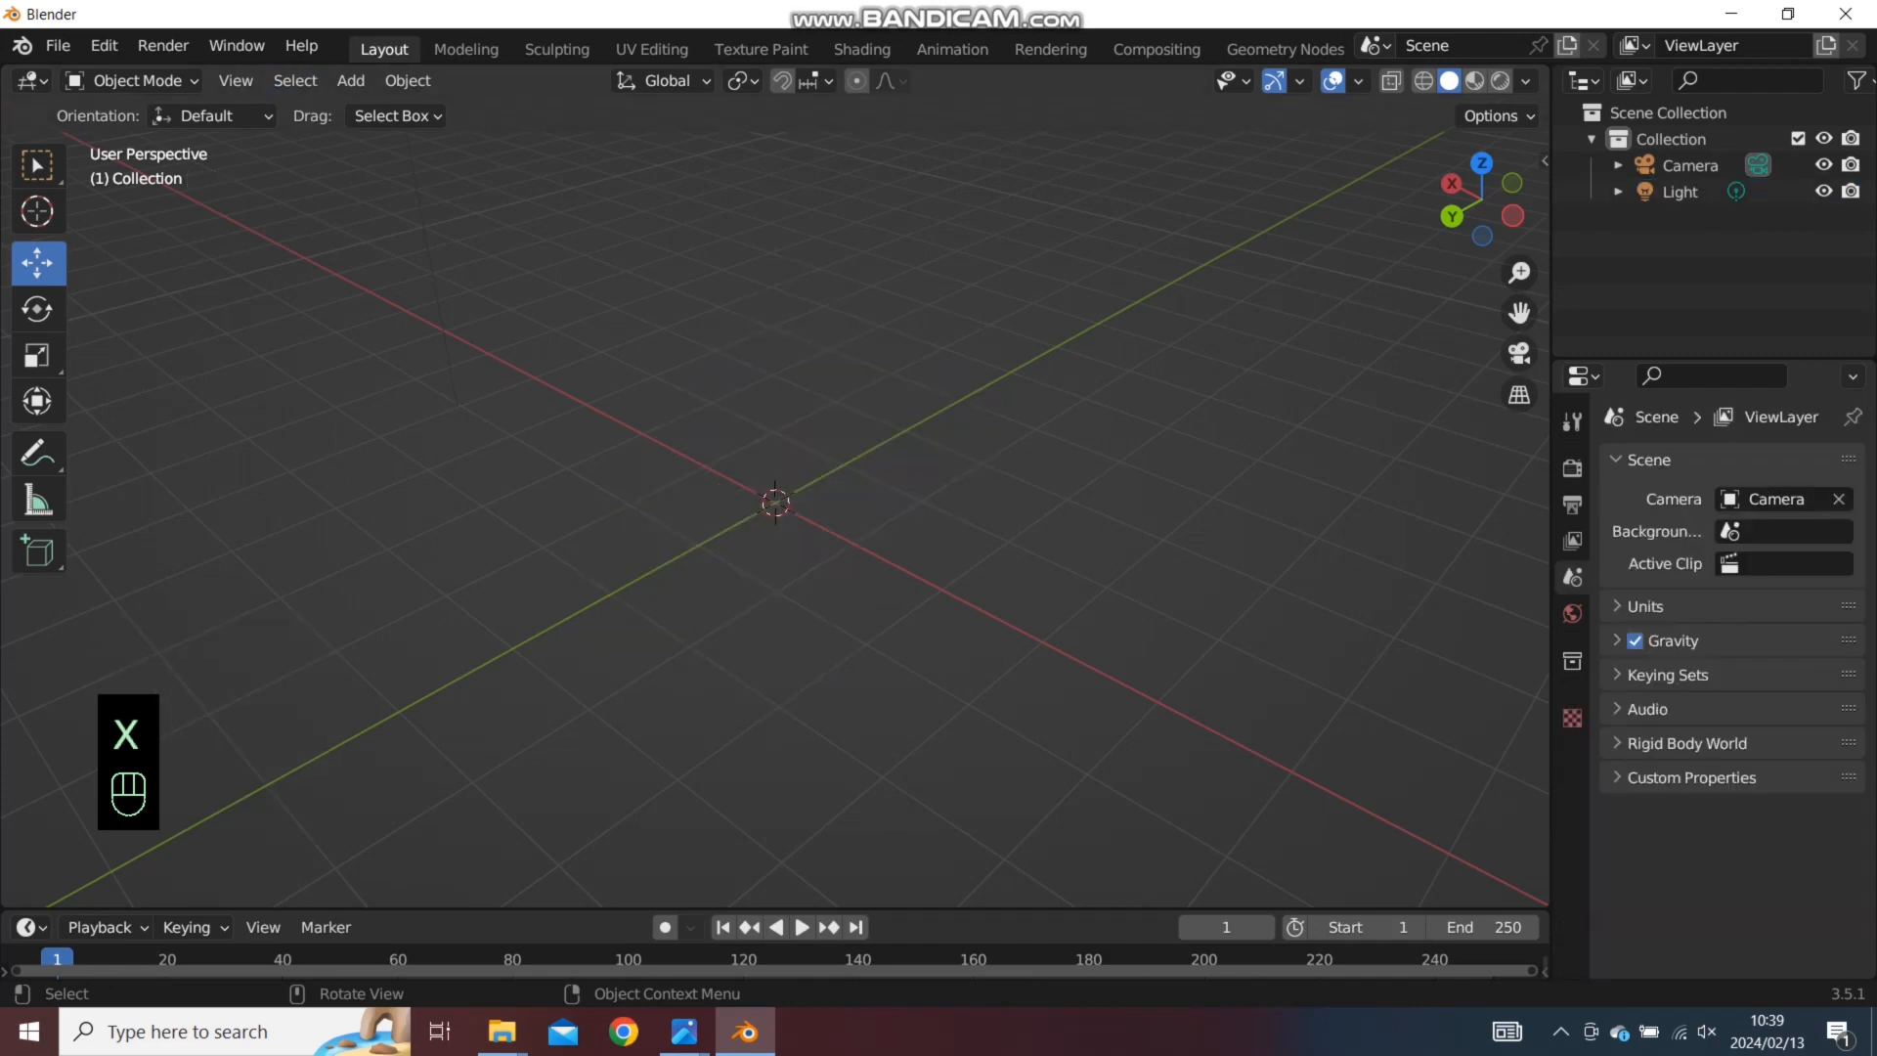
Add a new cube mesh at the world origin and deselect it
{"action": "key", "text": "shift+a"}
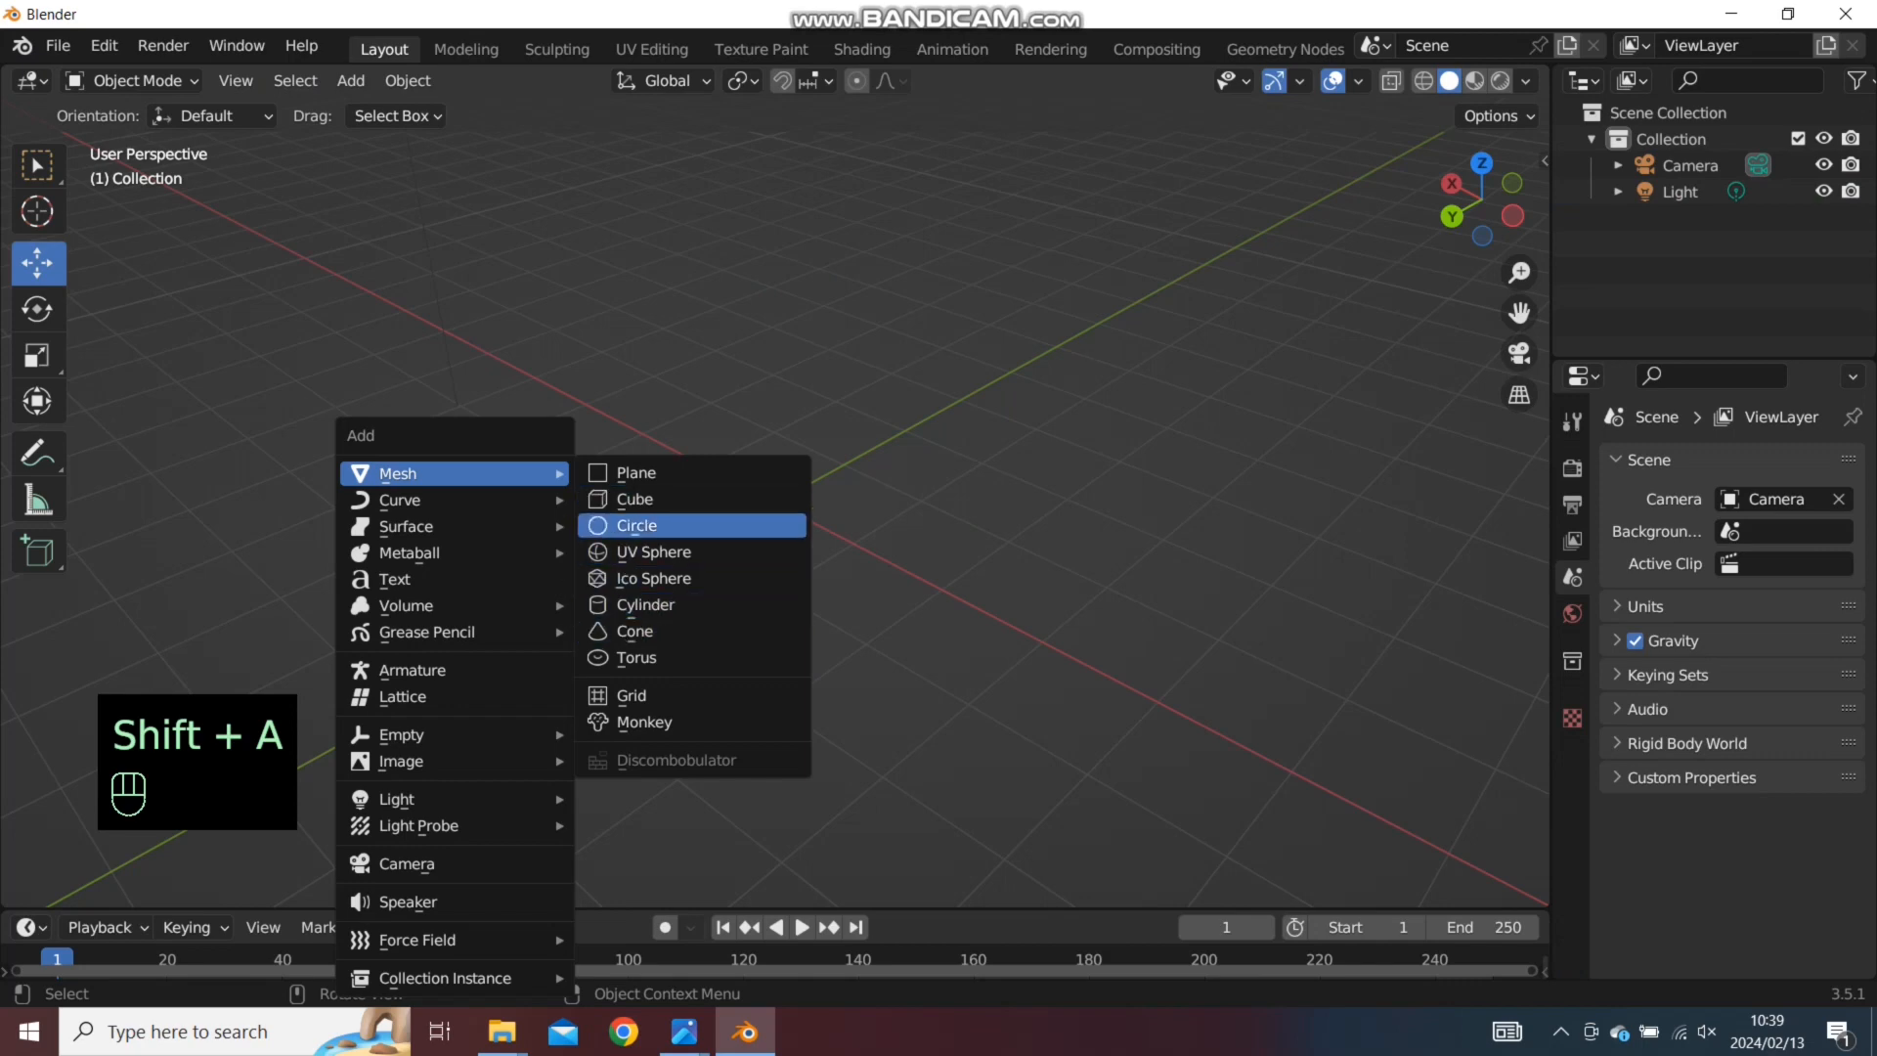
{"action": "mouse_move", "coordinate": [450, 473]}
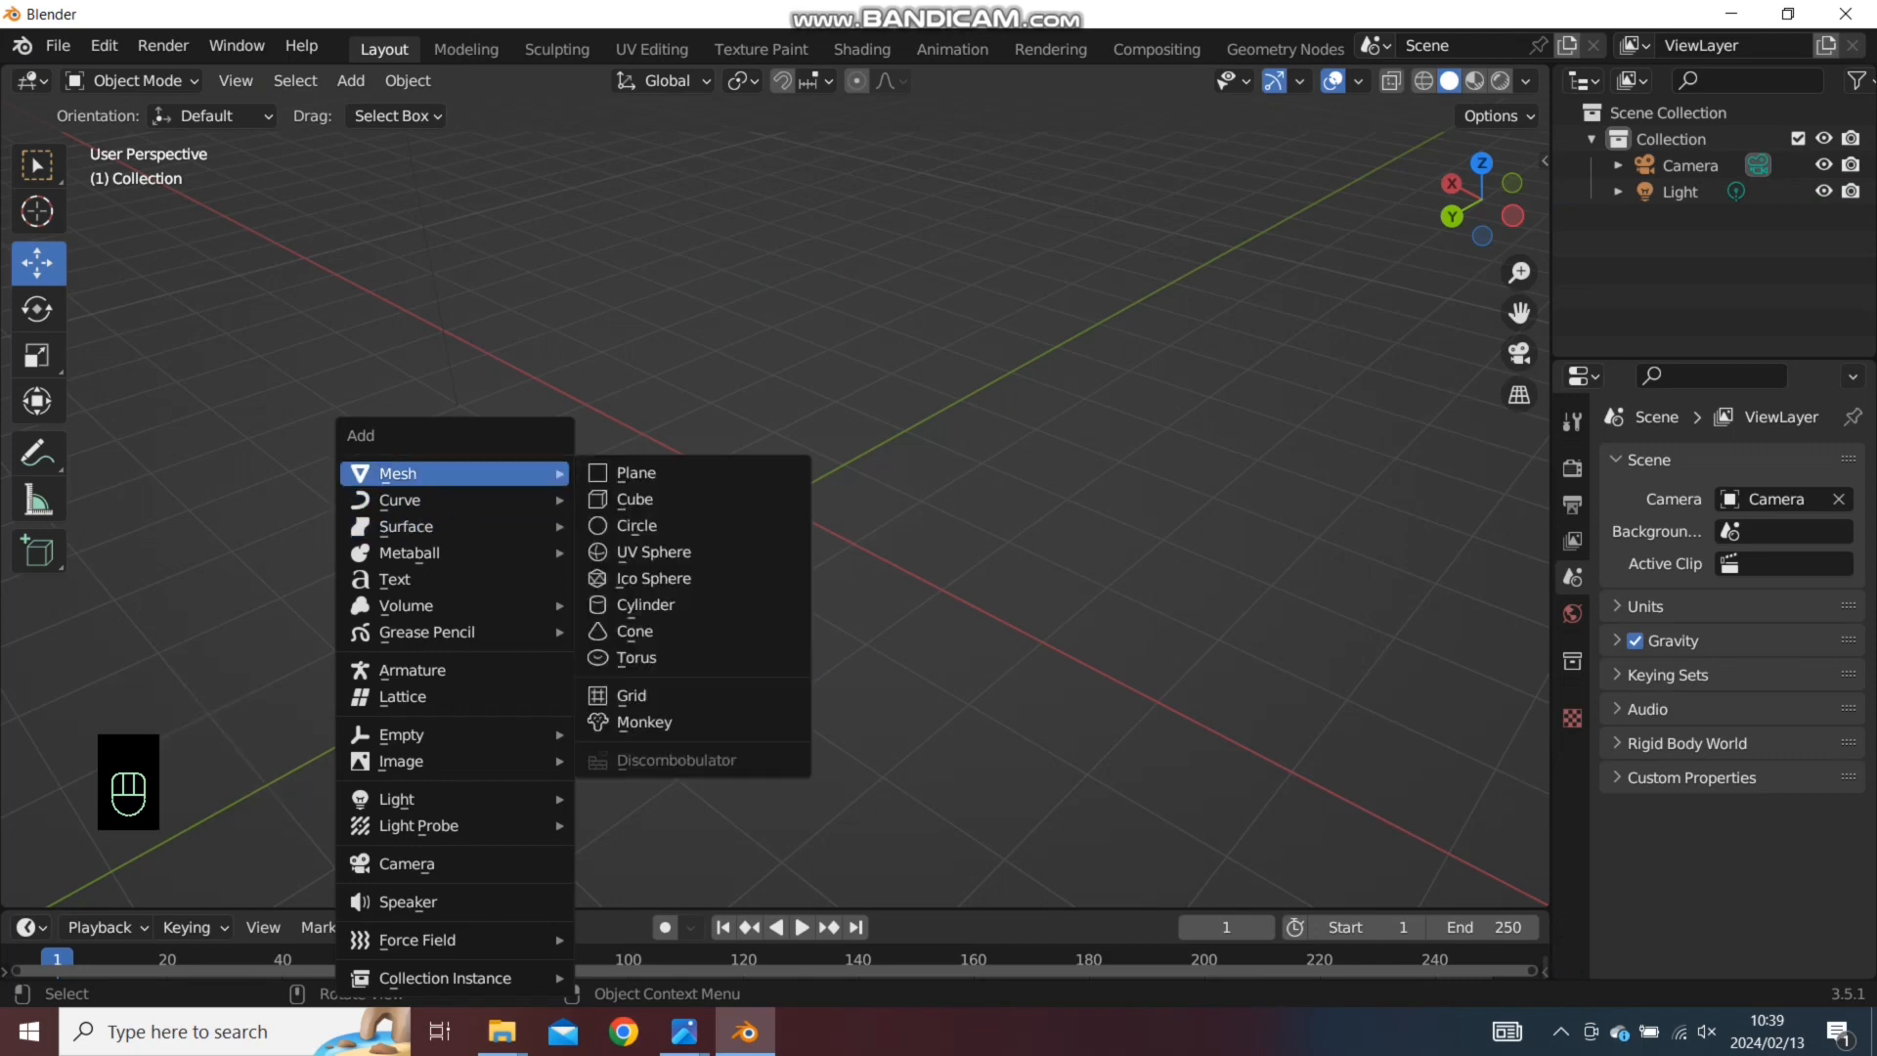
{"action": "left_click", "coordinate": [645, 499]}
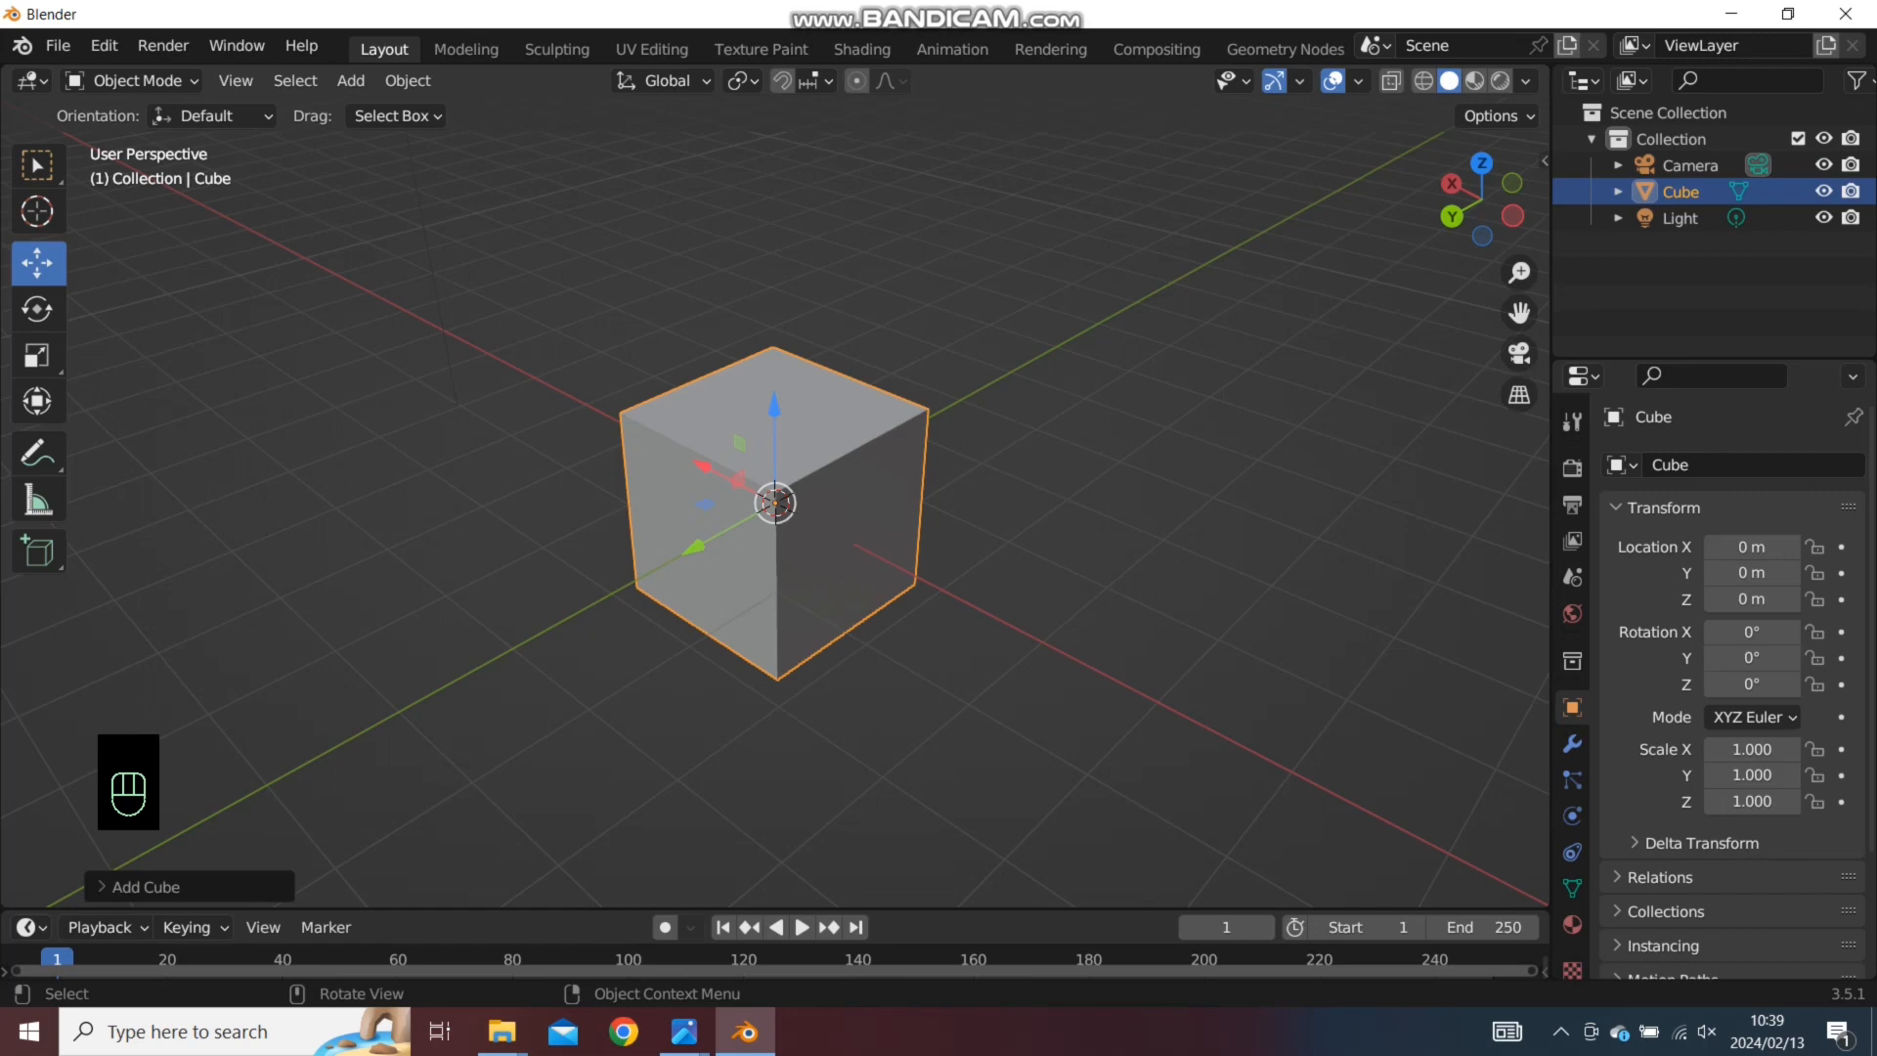
{"action": "left_click", "coordinate": [548, 547]}
{"action": "middle_click_drag", "start_coordinate": [547, 547], "coordinate": [618, 542]}
Try out the Transform, Annotate, Measure and Add Cube tools in turn, and return to the Move tool
{"action": "left_click", "coordinate": [37, 401]}
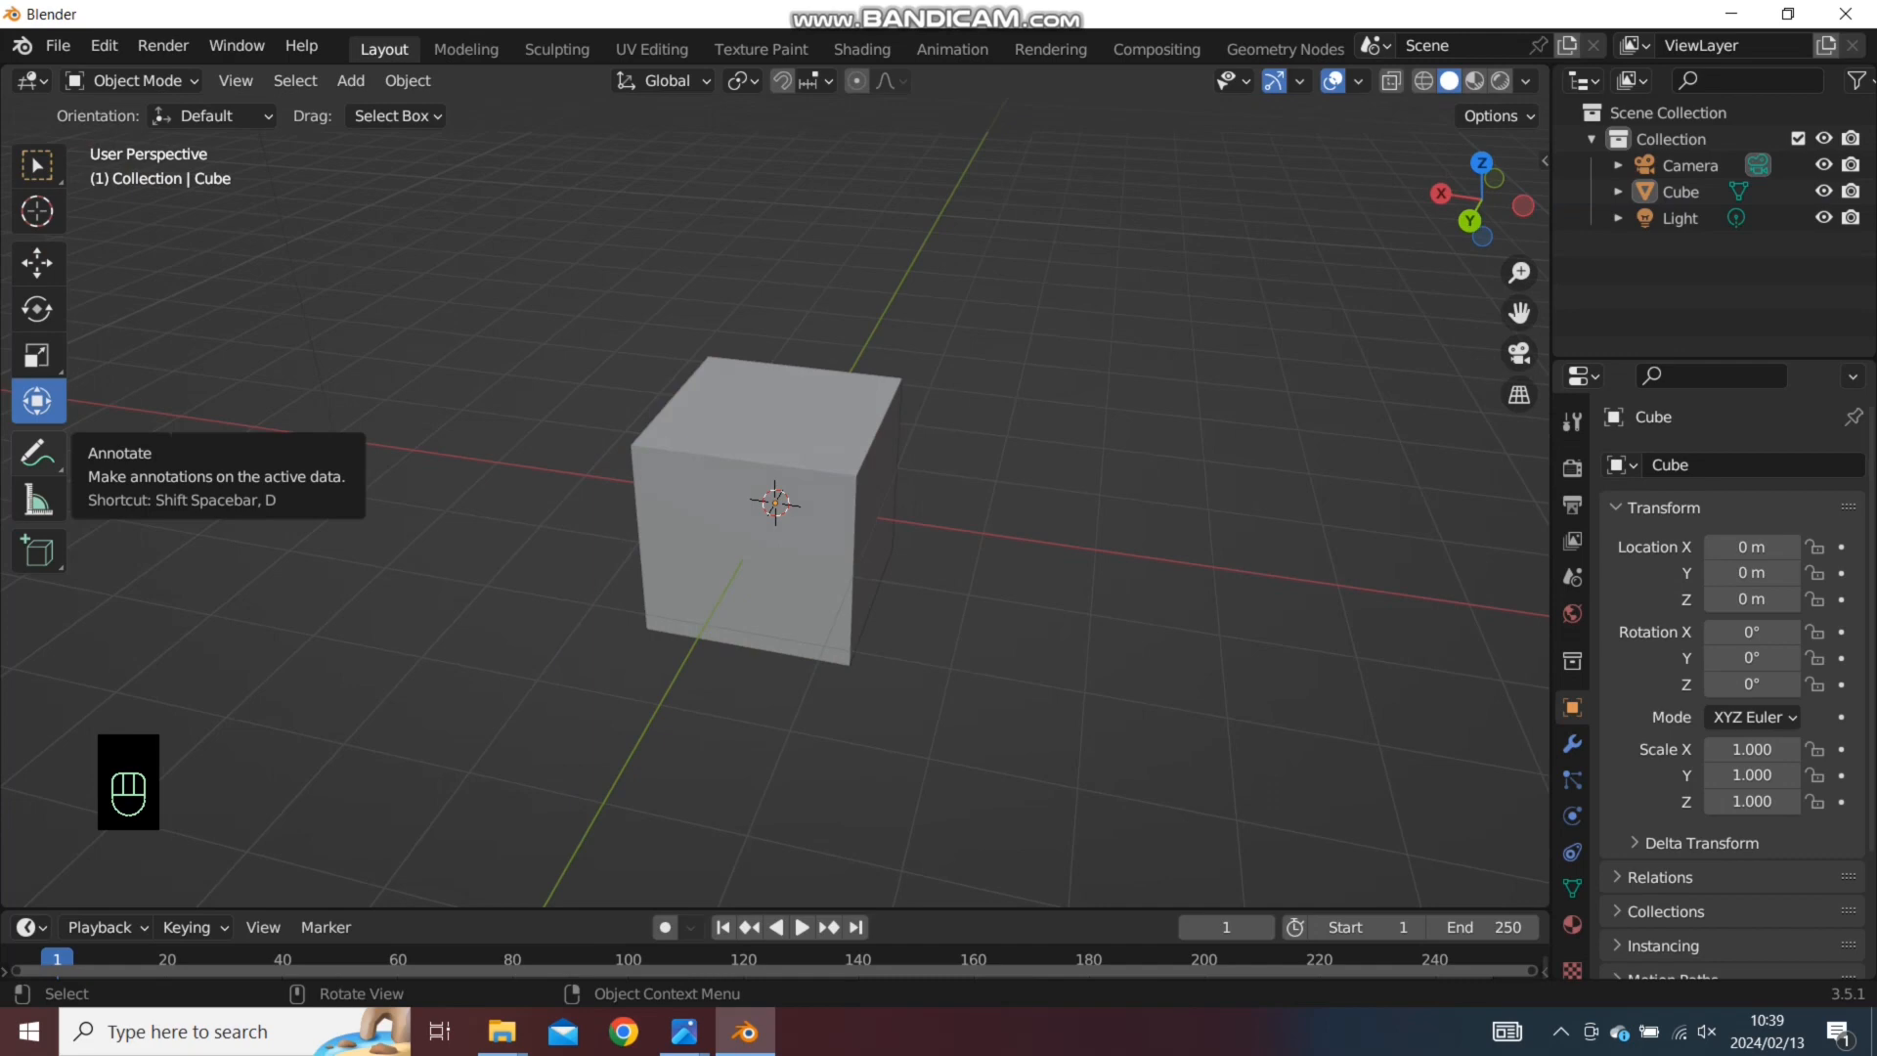
{"action": "left_click", "coordinate": [37, 453]}
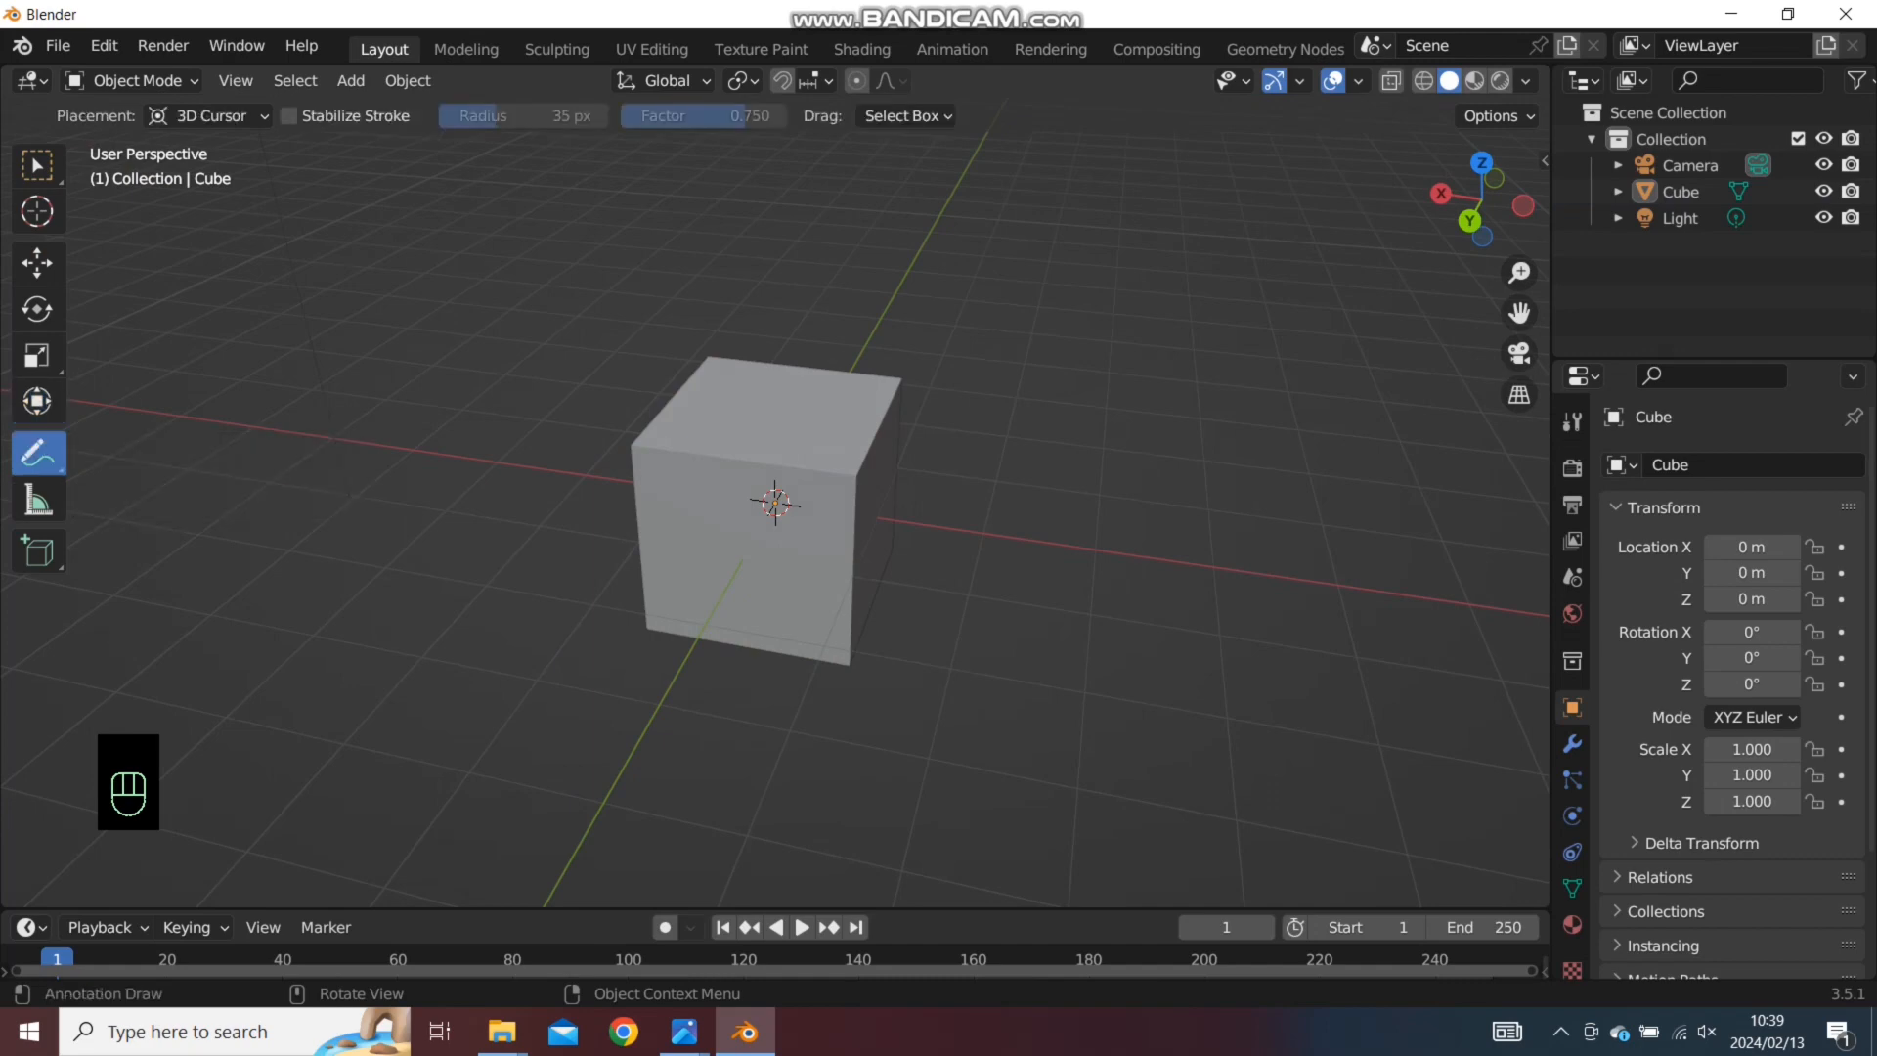
{"action": "left_click", "coordinate": [37, 500]}
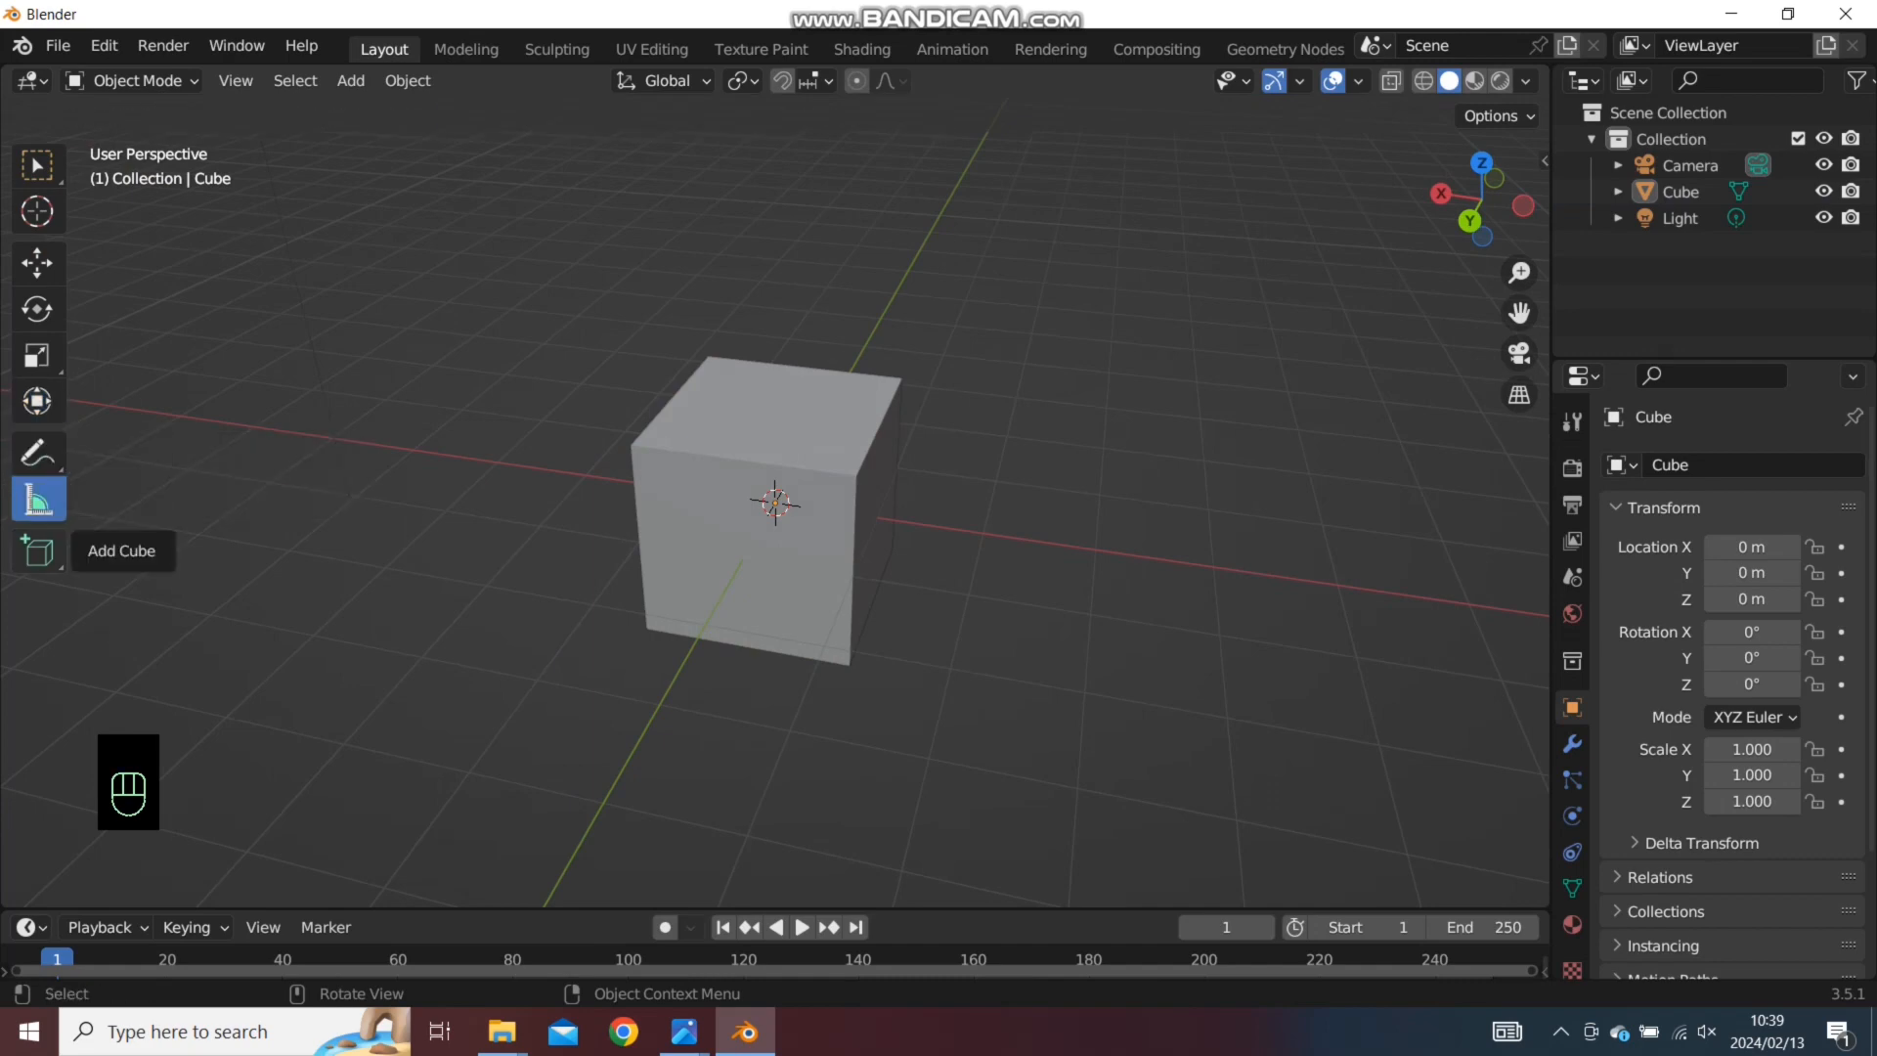
{"action": "left_click", "coordinate": [37, 550]}
{"action": "left_click", "coordinate": [37, 262]}
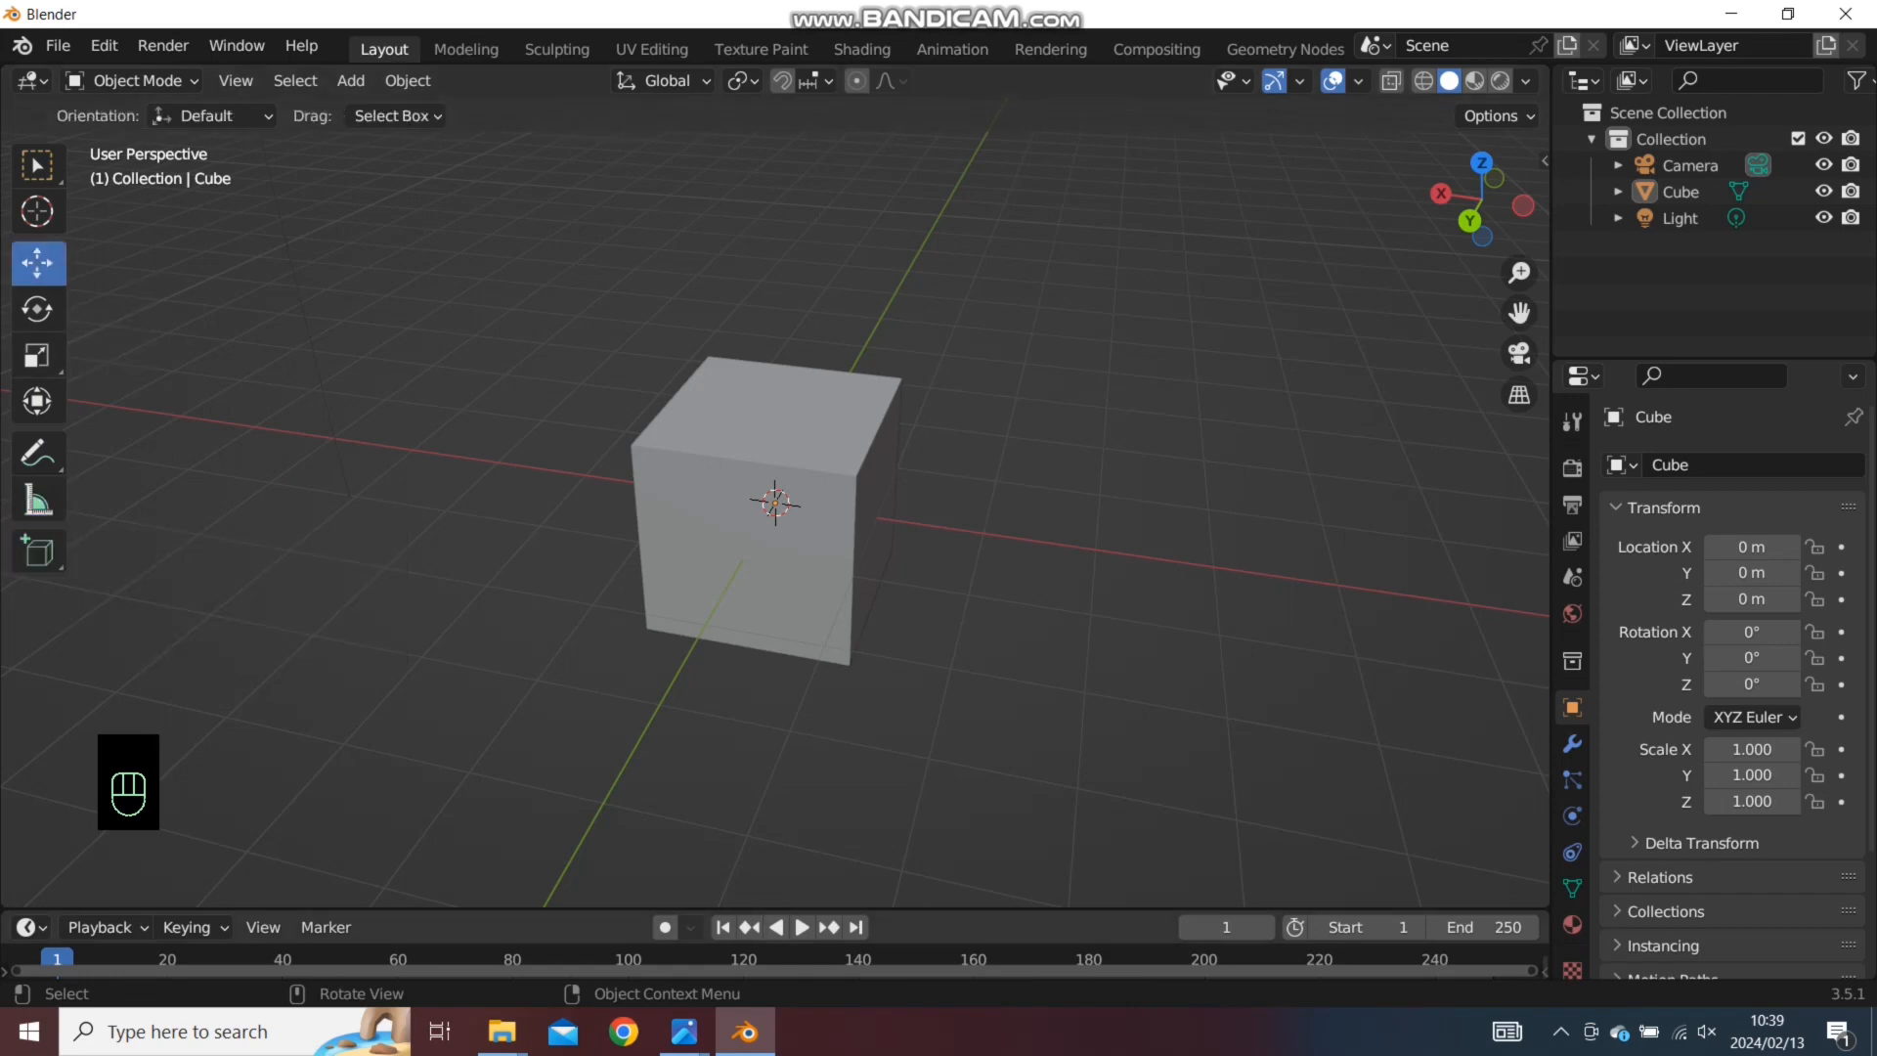
Play the animation briefly in the enlarged timeline, and set the playhead to frame 0
{"action": "left_click_drag", "start_coordinate": [782, 908], "coordinate": [782, 709]}
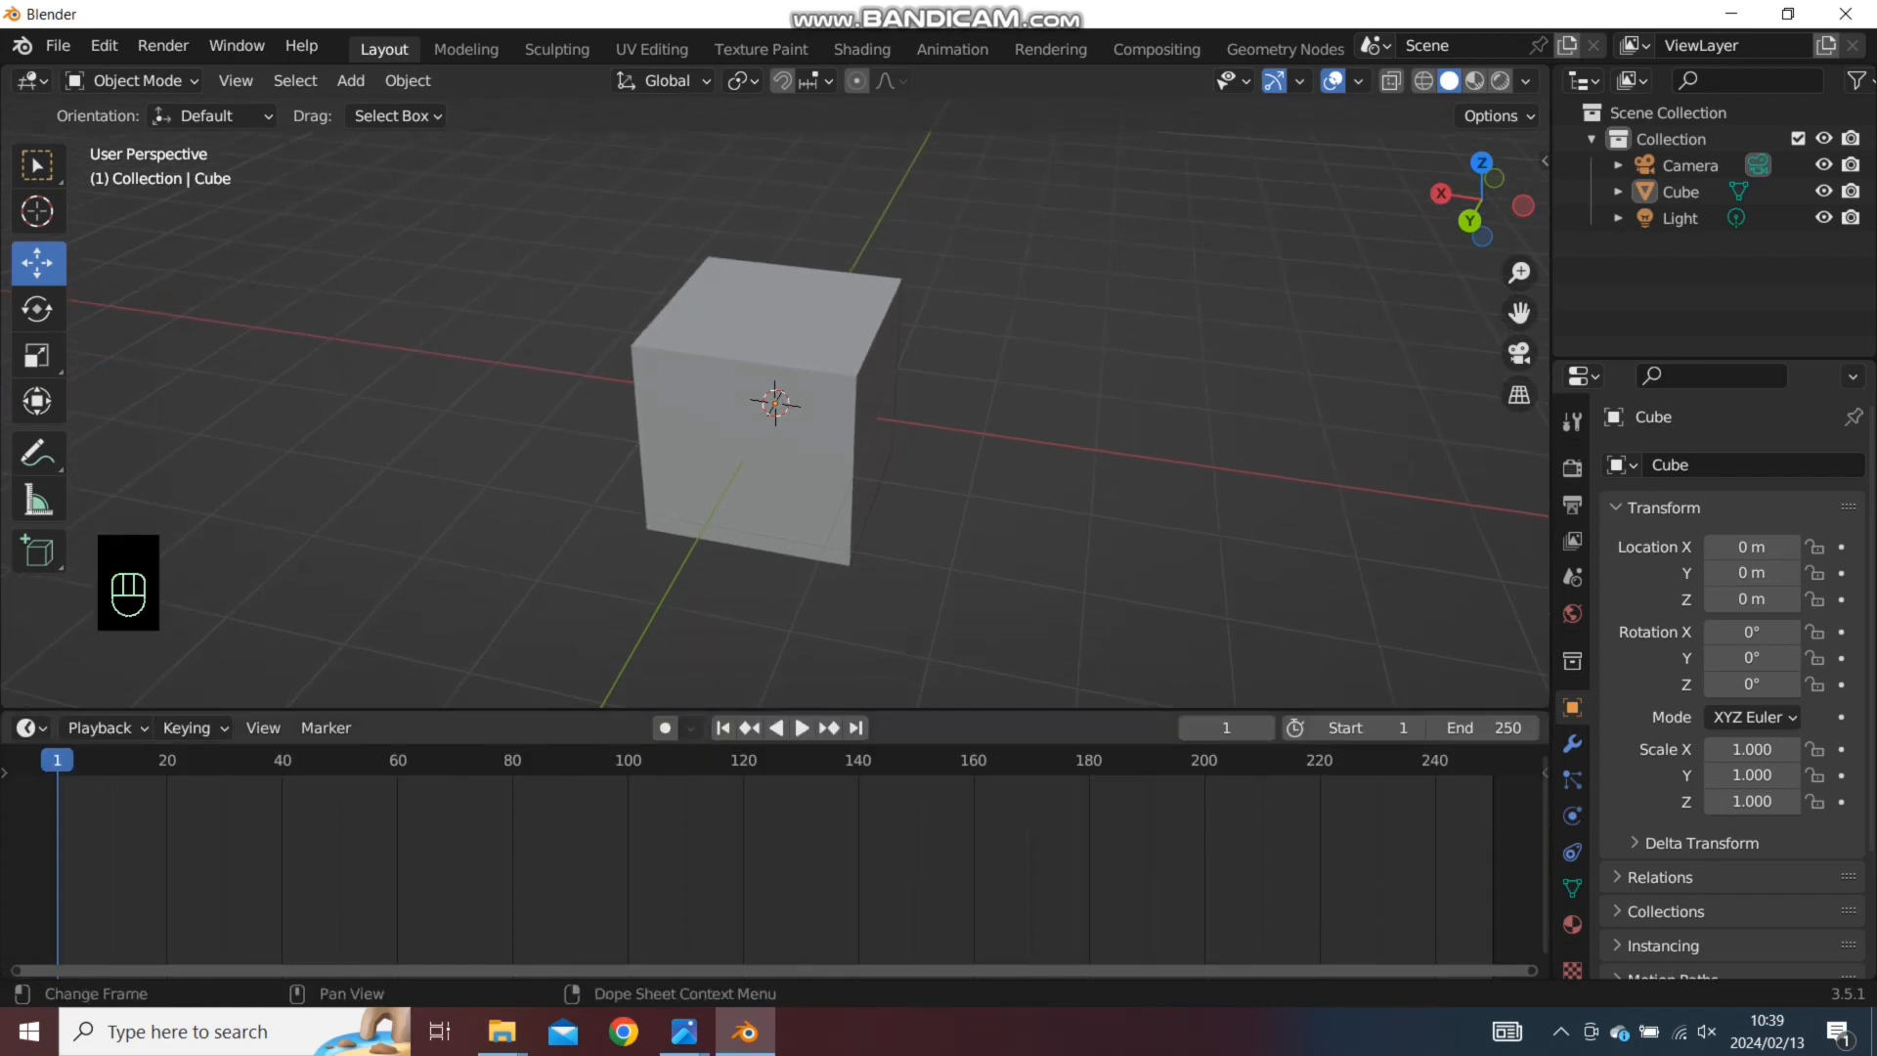
{"action": "key", "text": "space"}
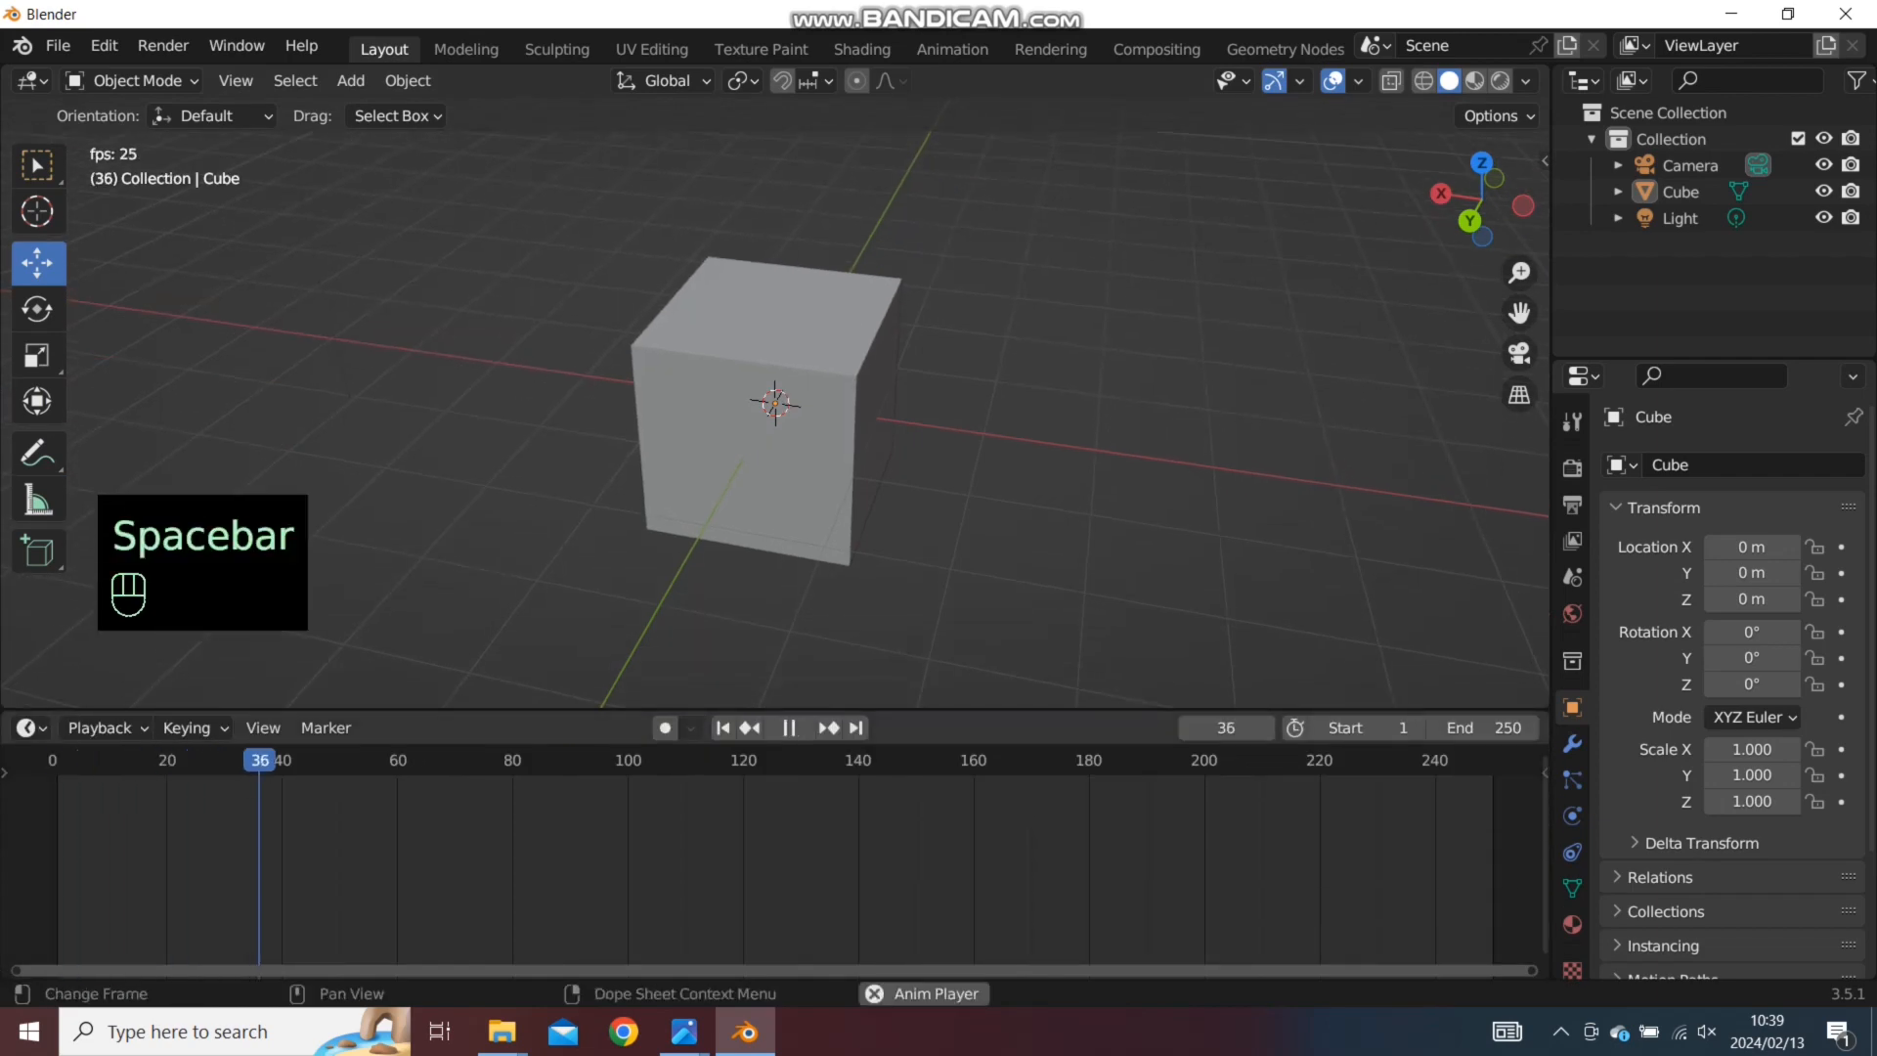
{"action": "key", "text": "space"}
{"action": "left_click_drag", "start_coordinate": [264, 760], "coordinate": [51, 842]}
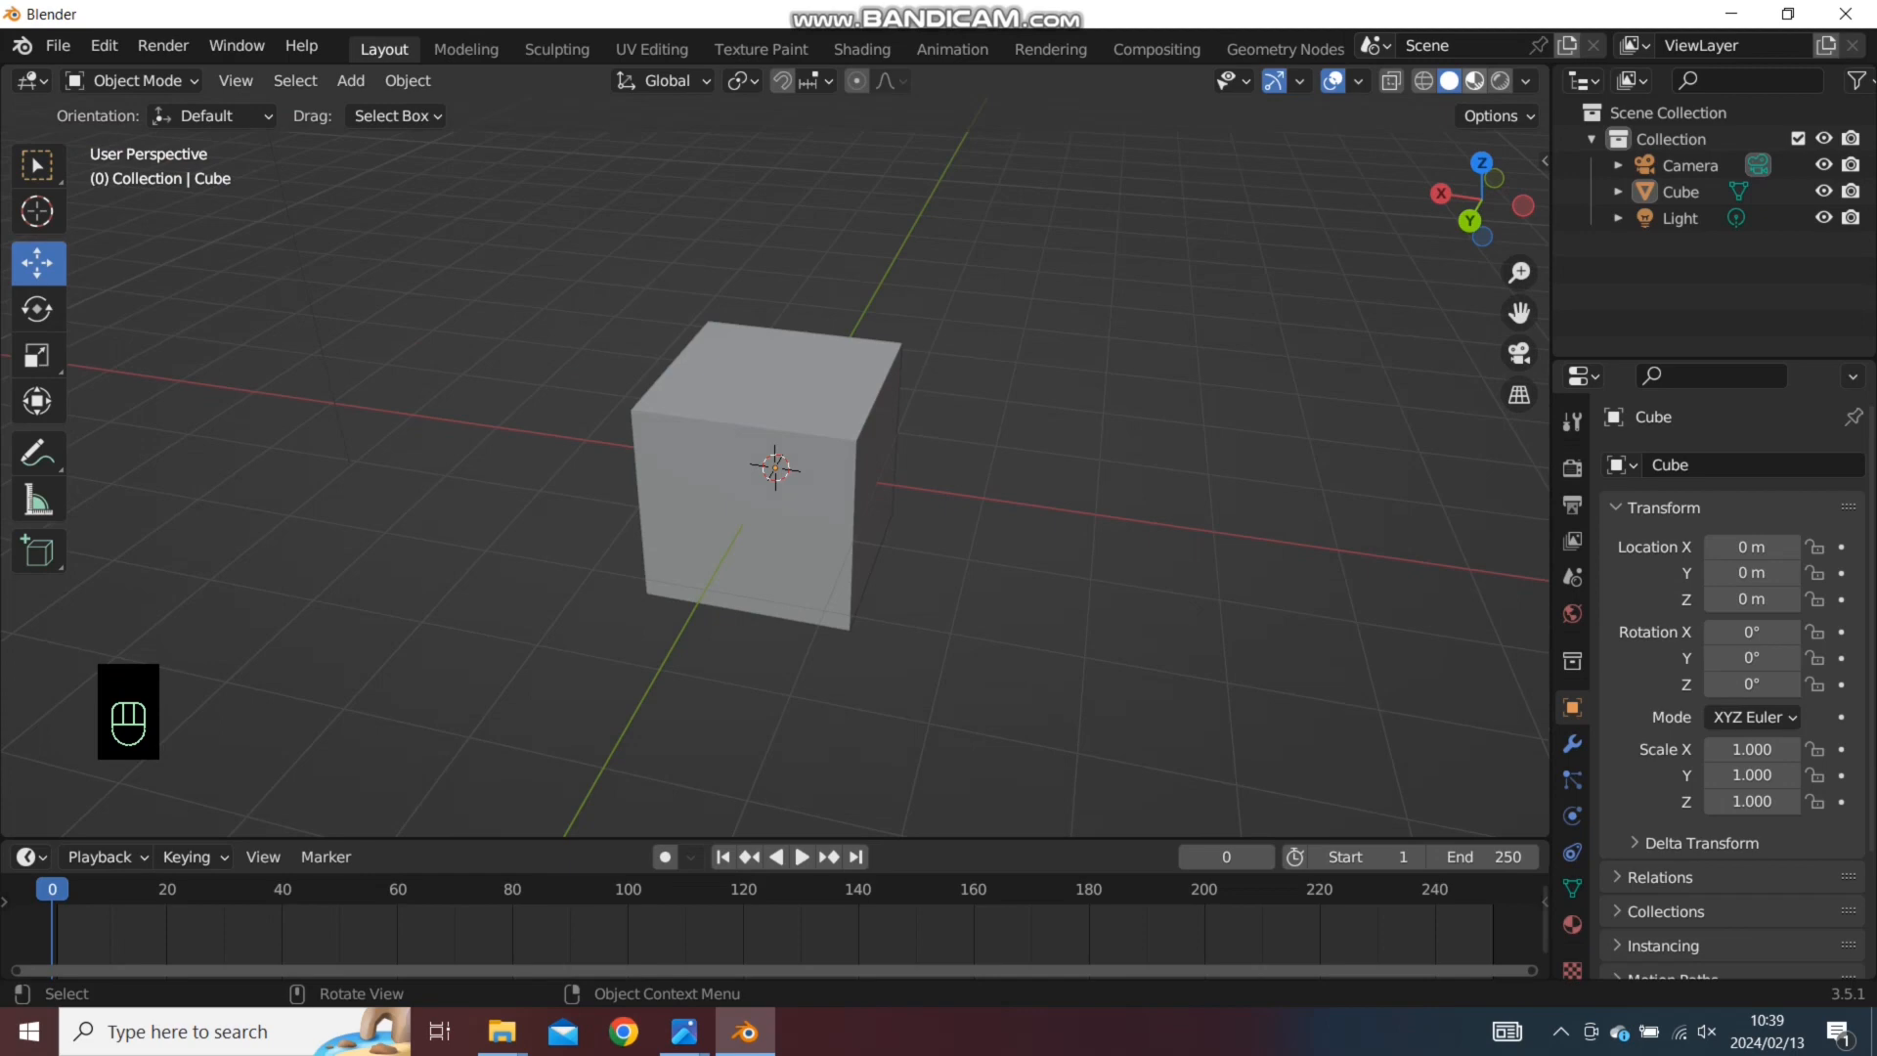
Preview the scene in Rendered shading, and set the viewport to Material Preview shading
{"action": "left_click", "coordinate": [1474, 80]}
{"action": "left_click", "coordinate": [1525, 80]}
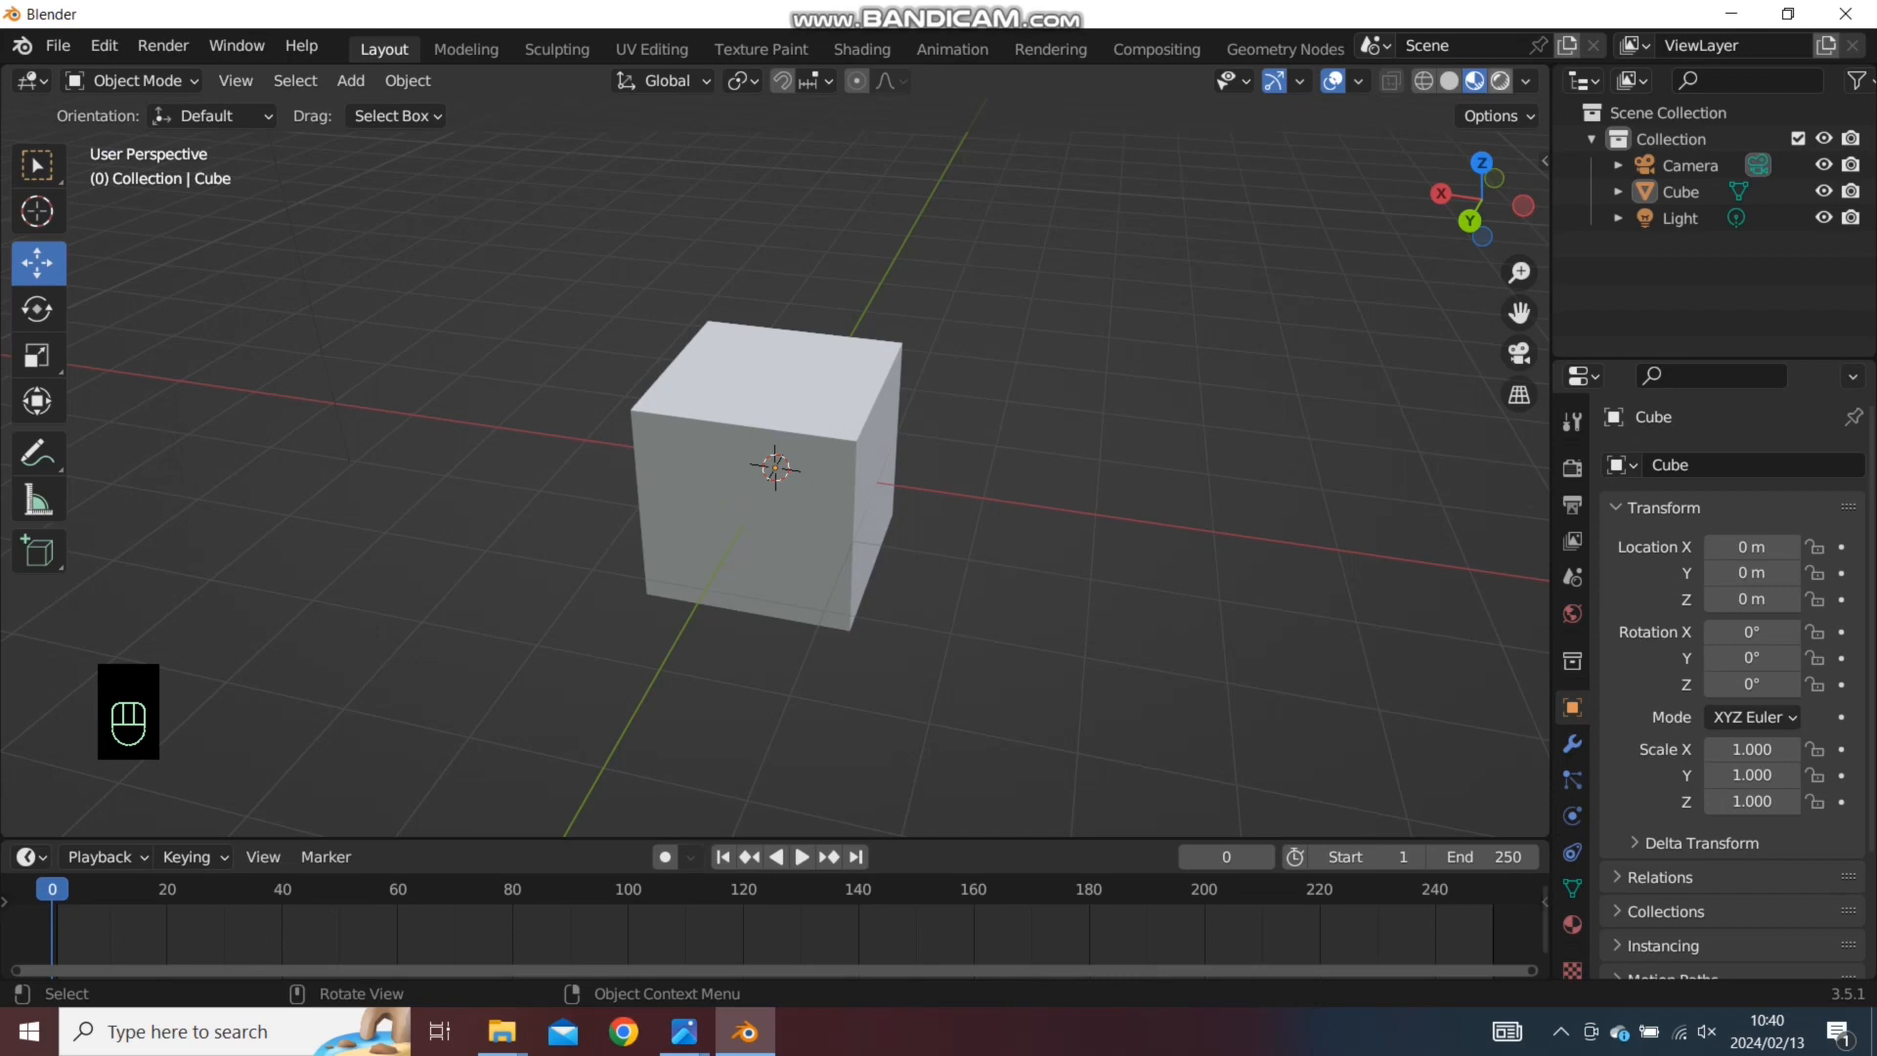
{"action": "left_click", "coordinate": [1499, 80]}
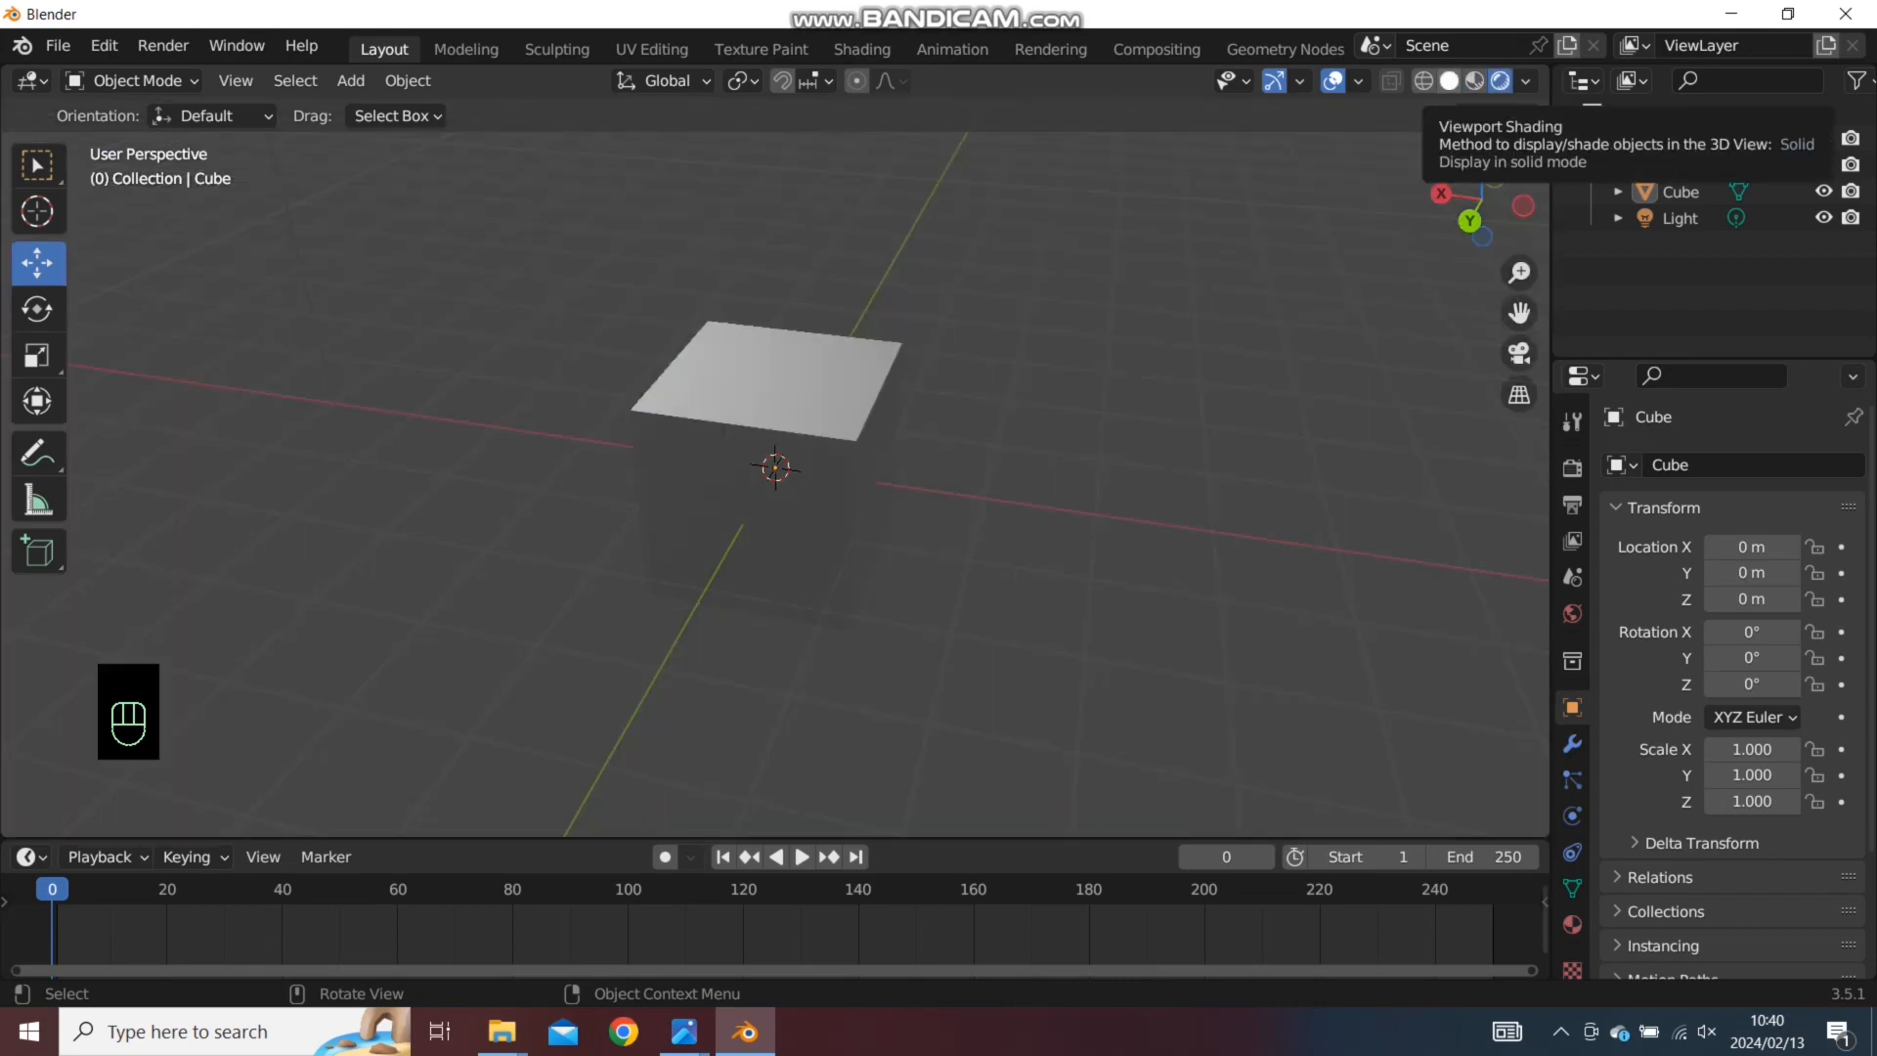
{"action": "left_click", "coordinate": [1474, 80]}
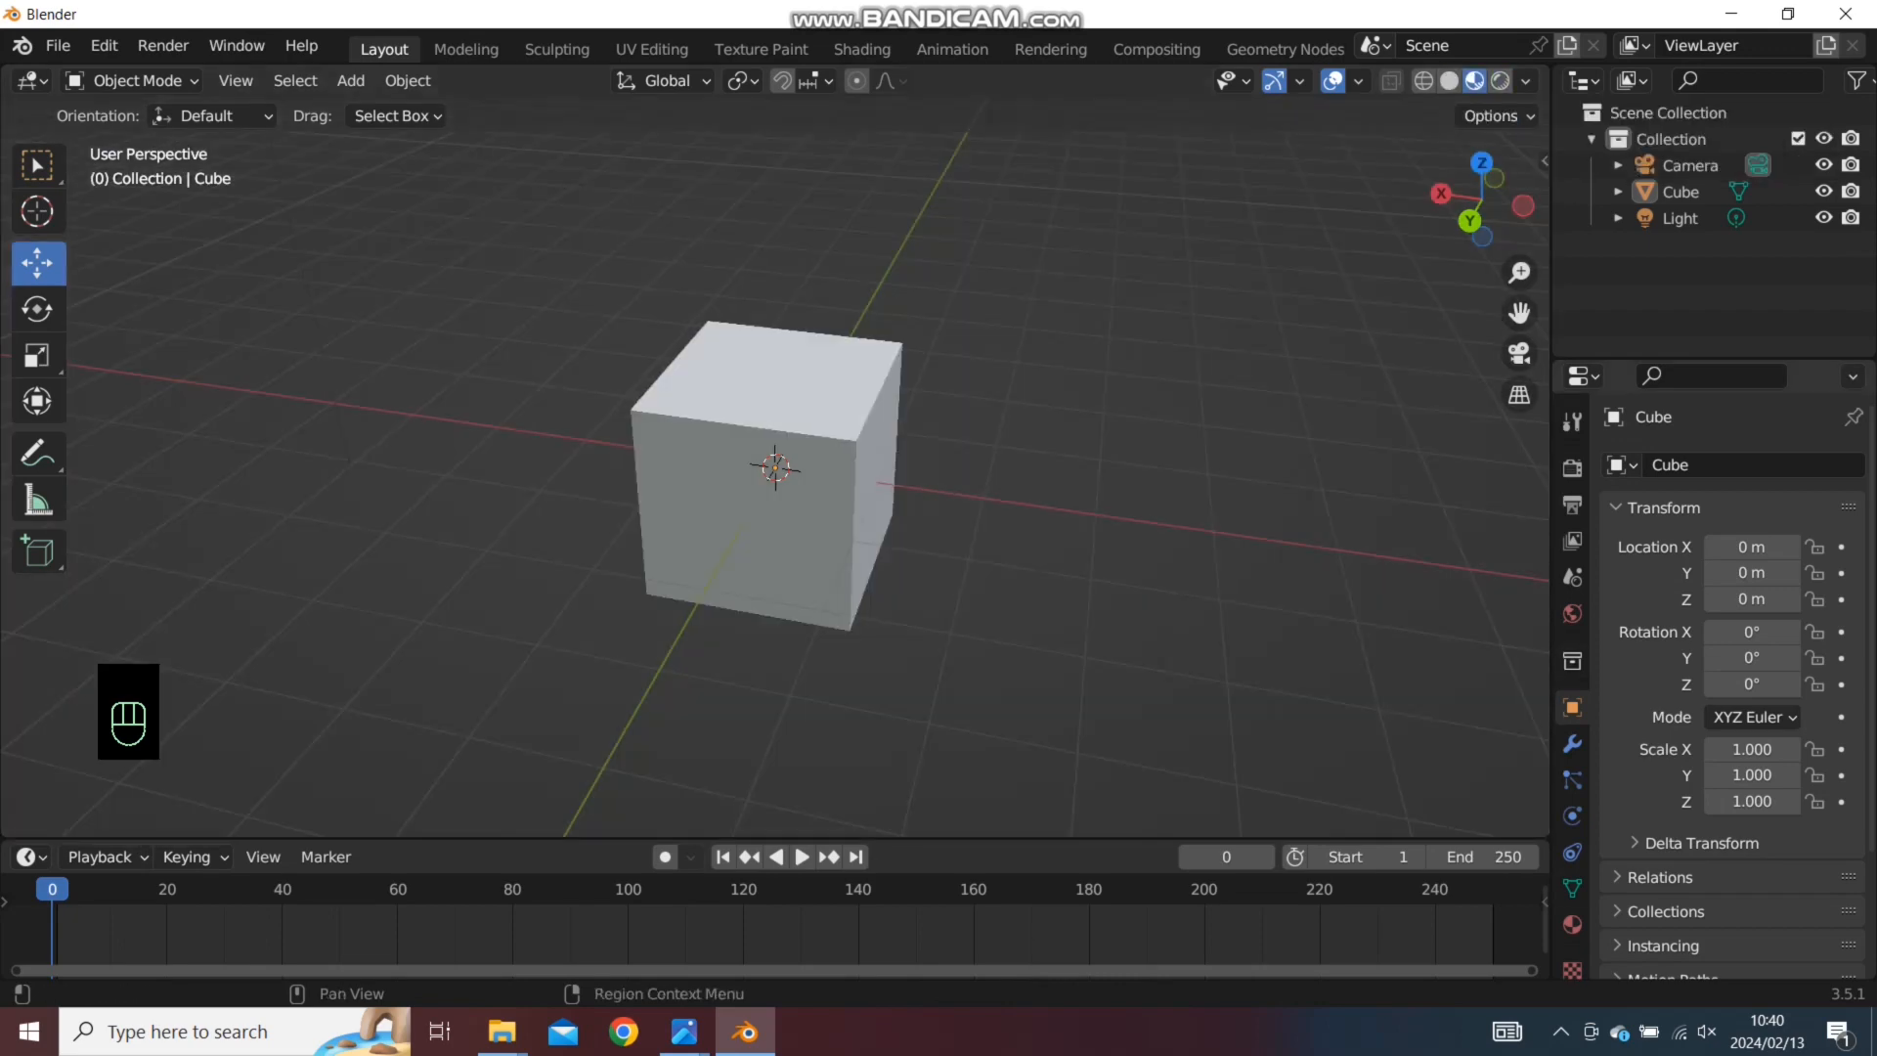
Select the cube and create a new material for it
{"action": "left_click", "coordinate": [793, 508]}
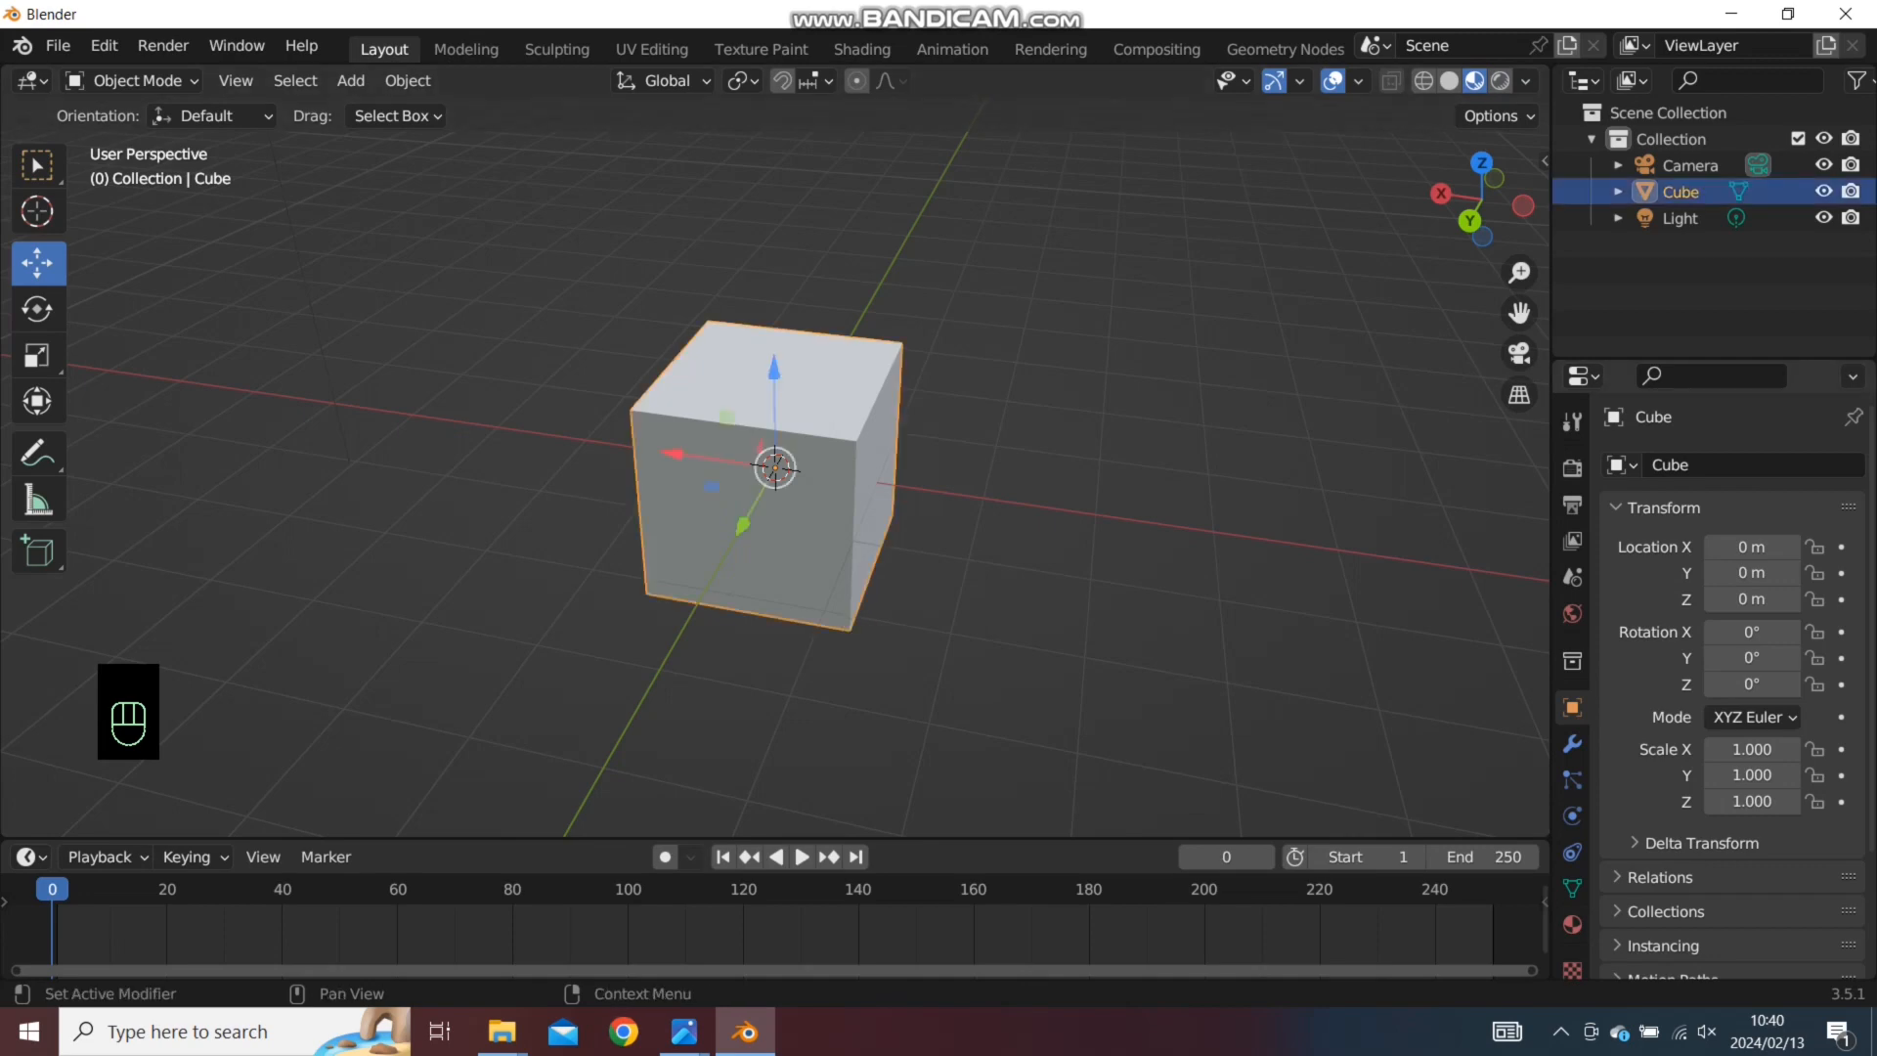
{"action": "left_click", "coordinate": [1572, 923]}
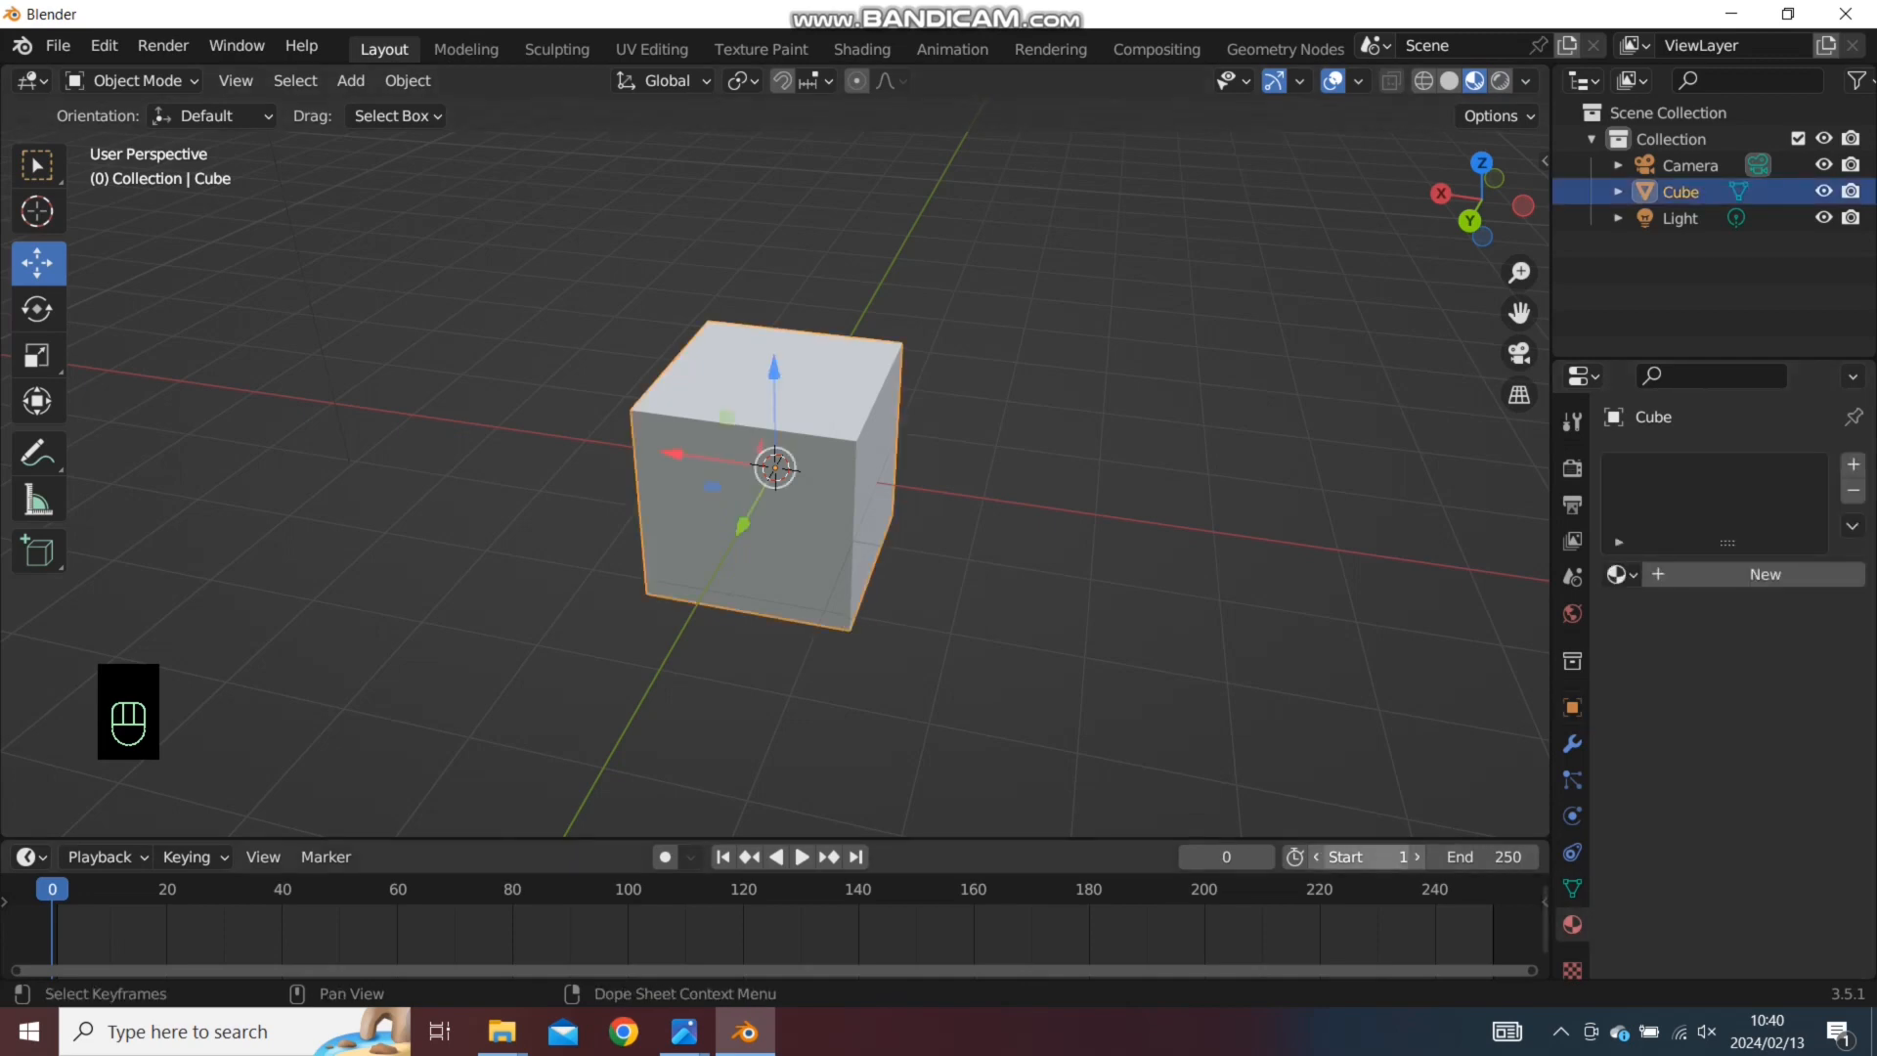
{"action": "left_click", "coordinate": [1571, 924]}
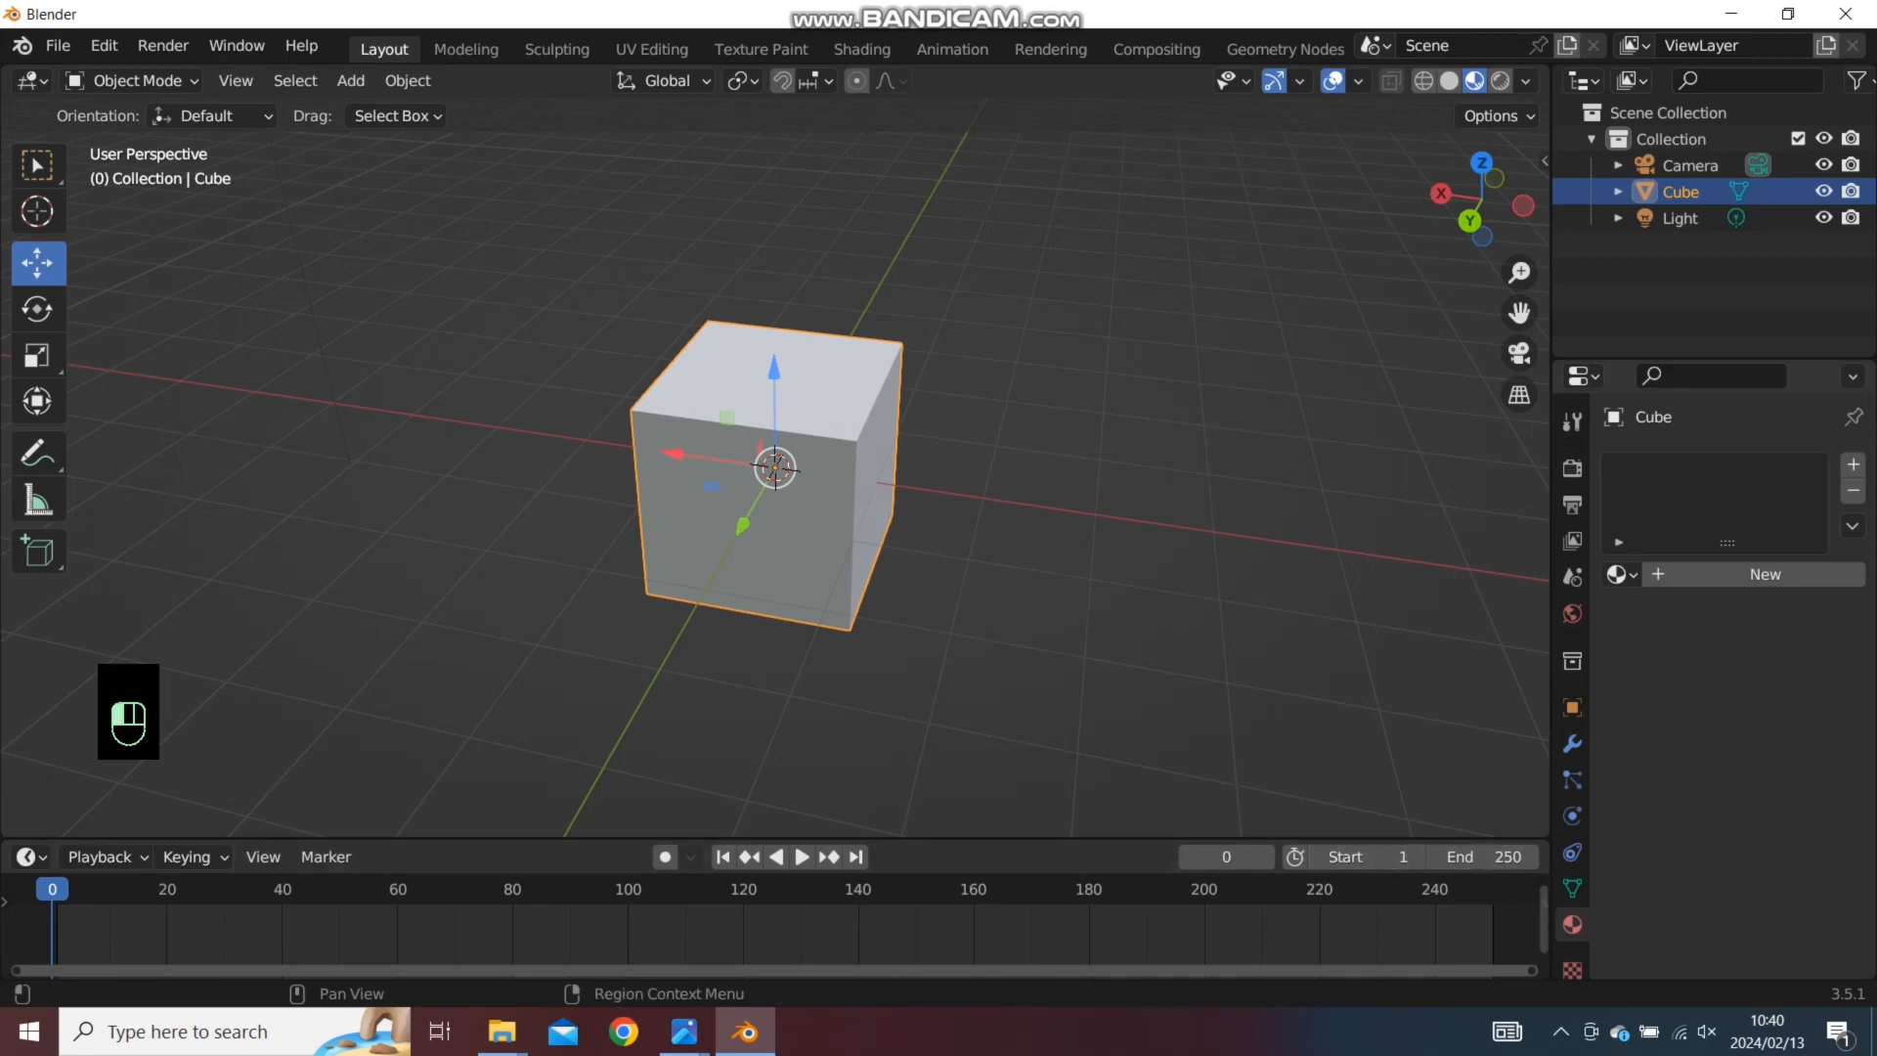
{"action": "left_click", "coordinate": [1764, 574]}
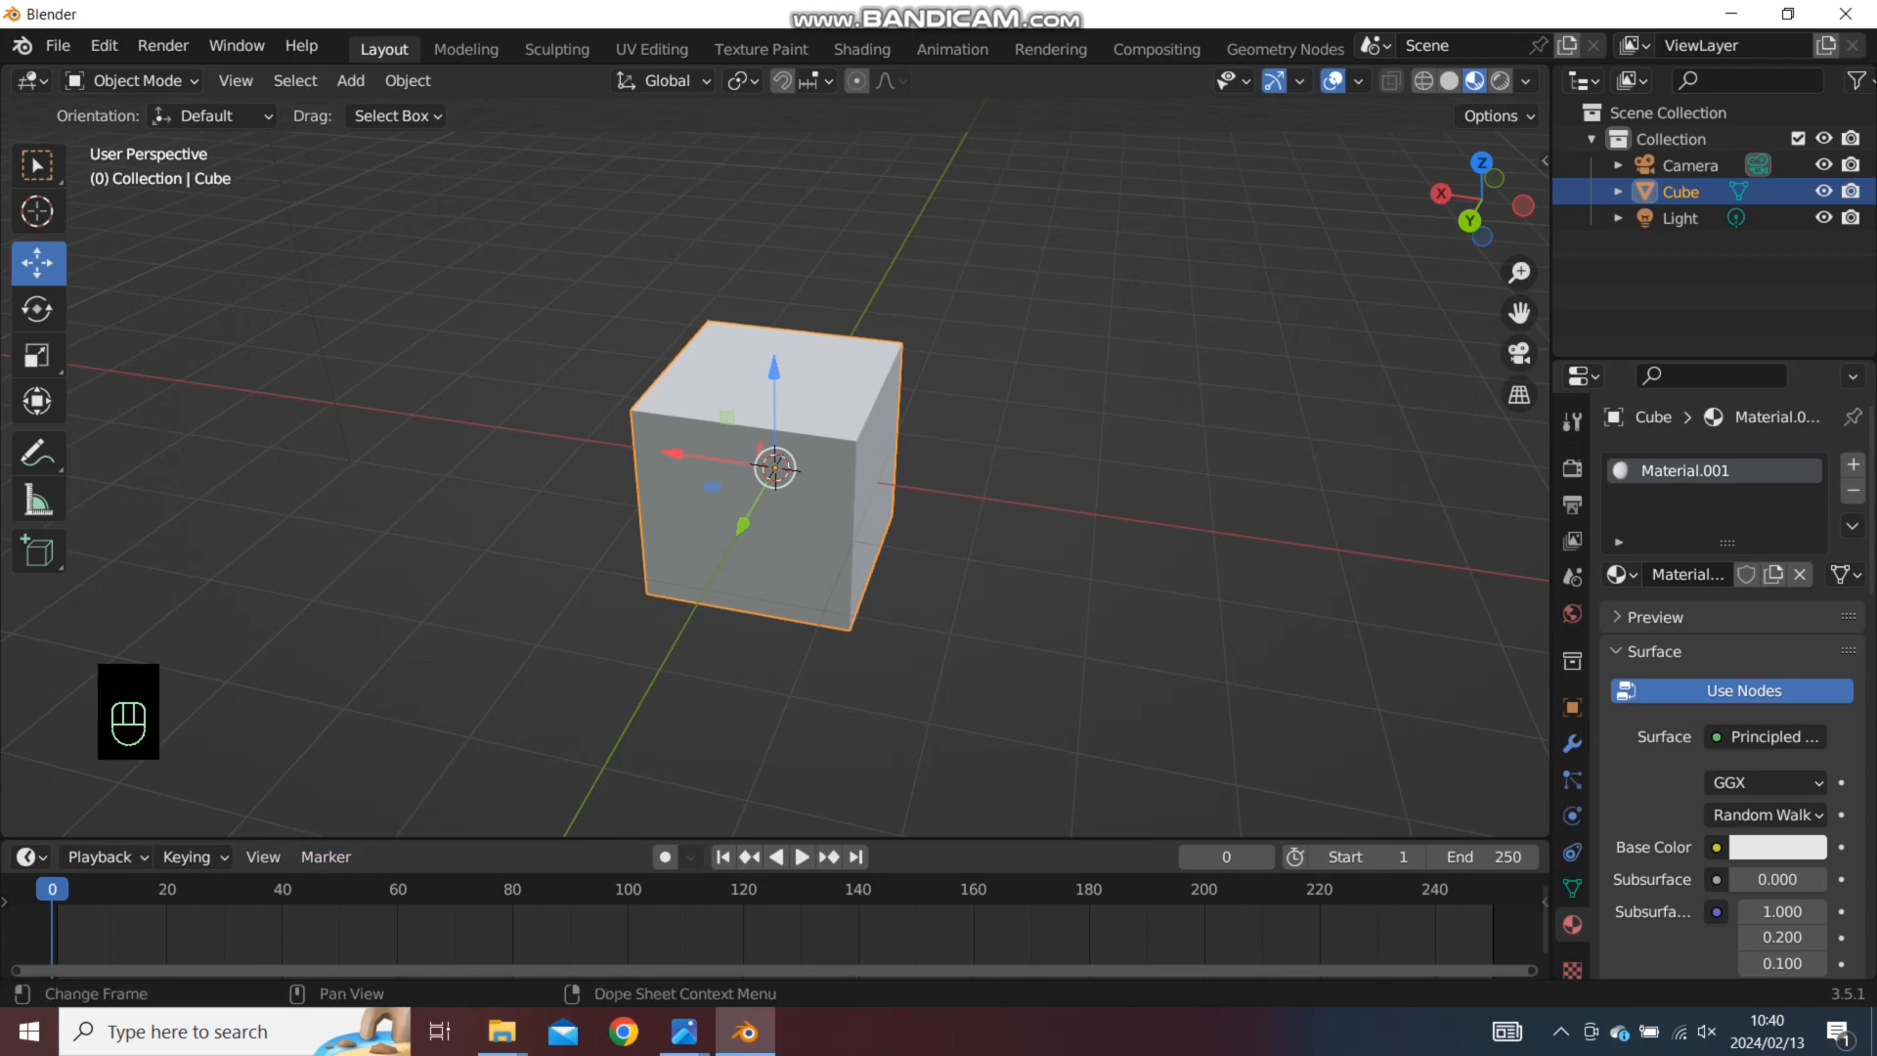
Set the base color of the cube's material to pink and deselect the cube
{"action": "left_click", "coordinate": [1776, 847]}
{"action": "left_click", "coordinate": [1744, 591]}
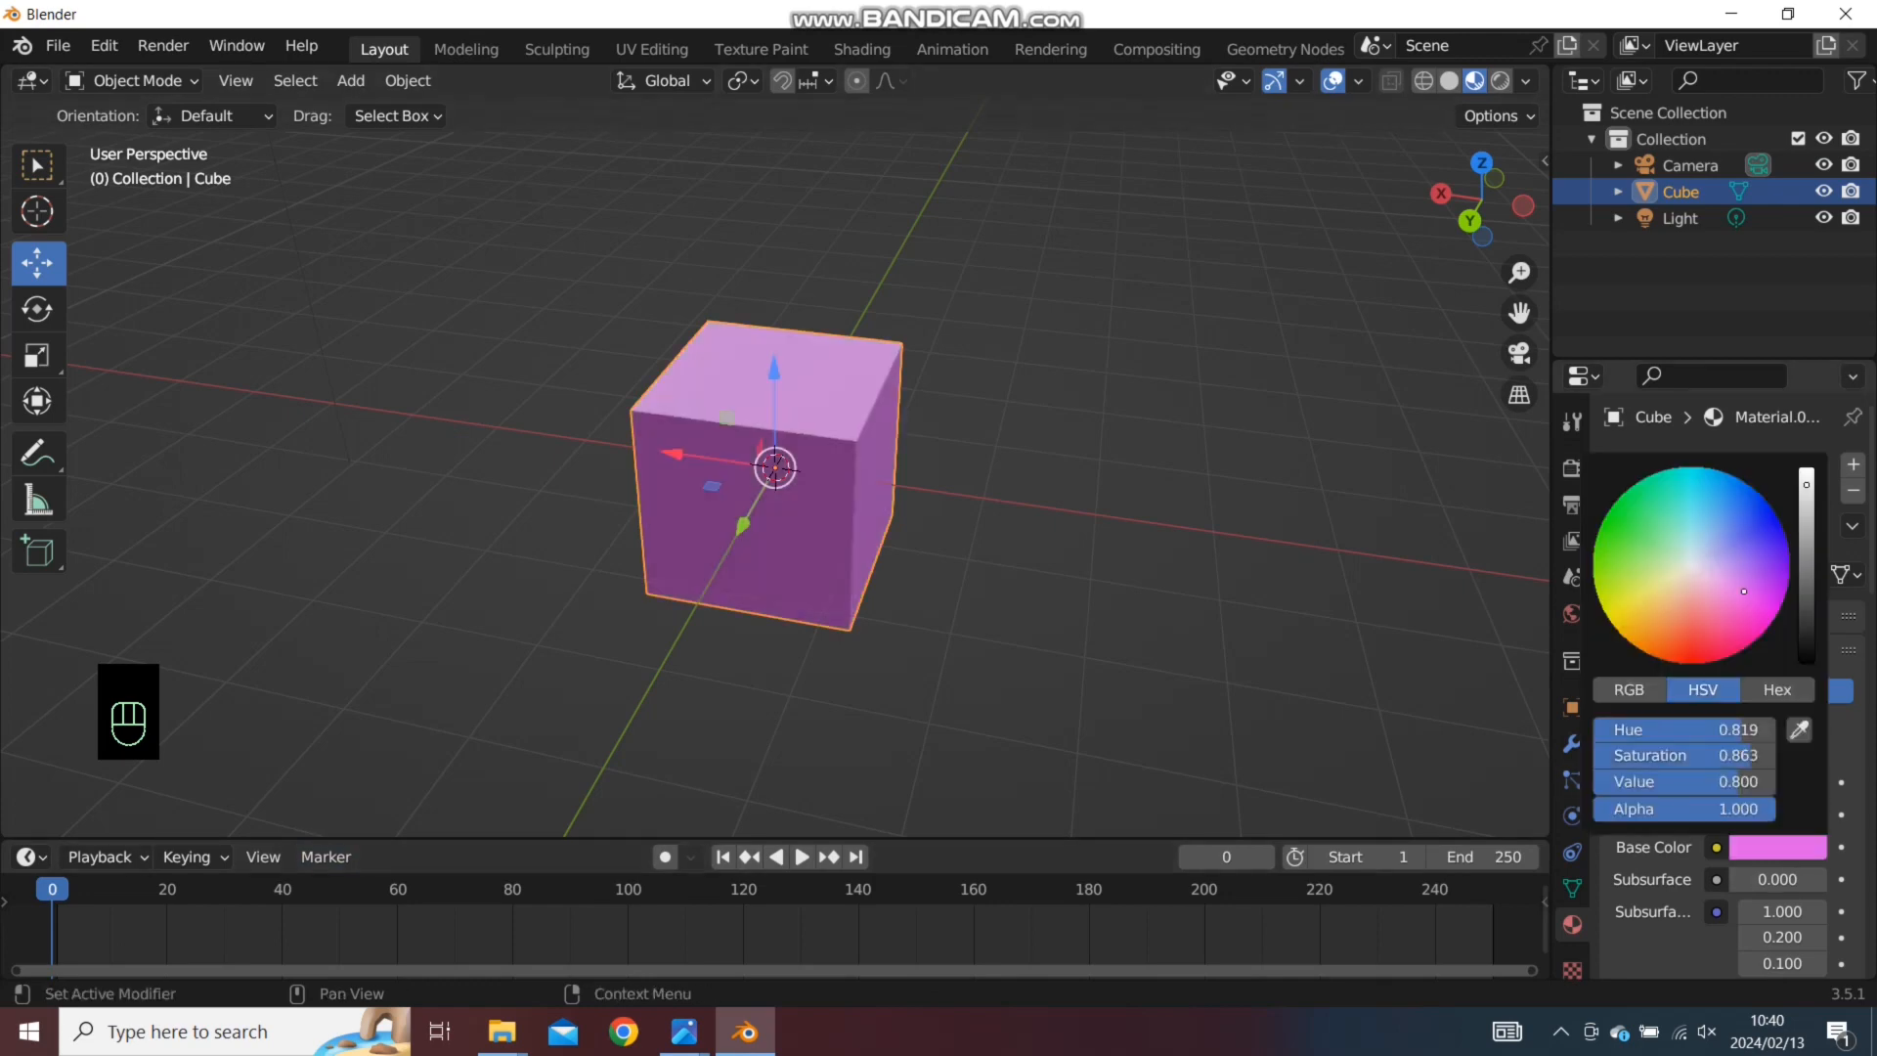
{"action": "mouse_move", "coordinate": [1744, 591]}
{"action": "left_mouse_down"}
{"action": "mouse_move", "coordinate": [1742, 541]}
{"action": "mouse_move", "coordinate": [1746, 608]}
{"action": "mouse_move", "coordinate": [1624, 507]}
{"action": "mouse_move", "coordinate": [1608, 586]}
{"action": "mouse_move", "coordinate": [1732, 617]}
{"action": "left_mouse_up"}
{"action": "left_click", "coordinate": [1222, 479]}
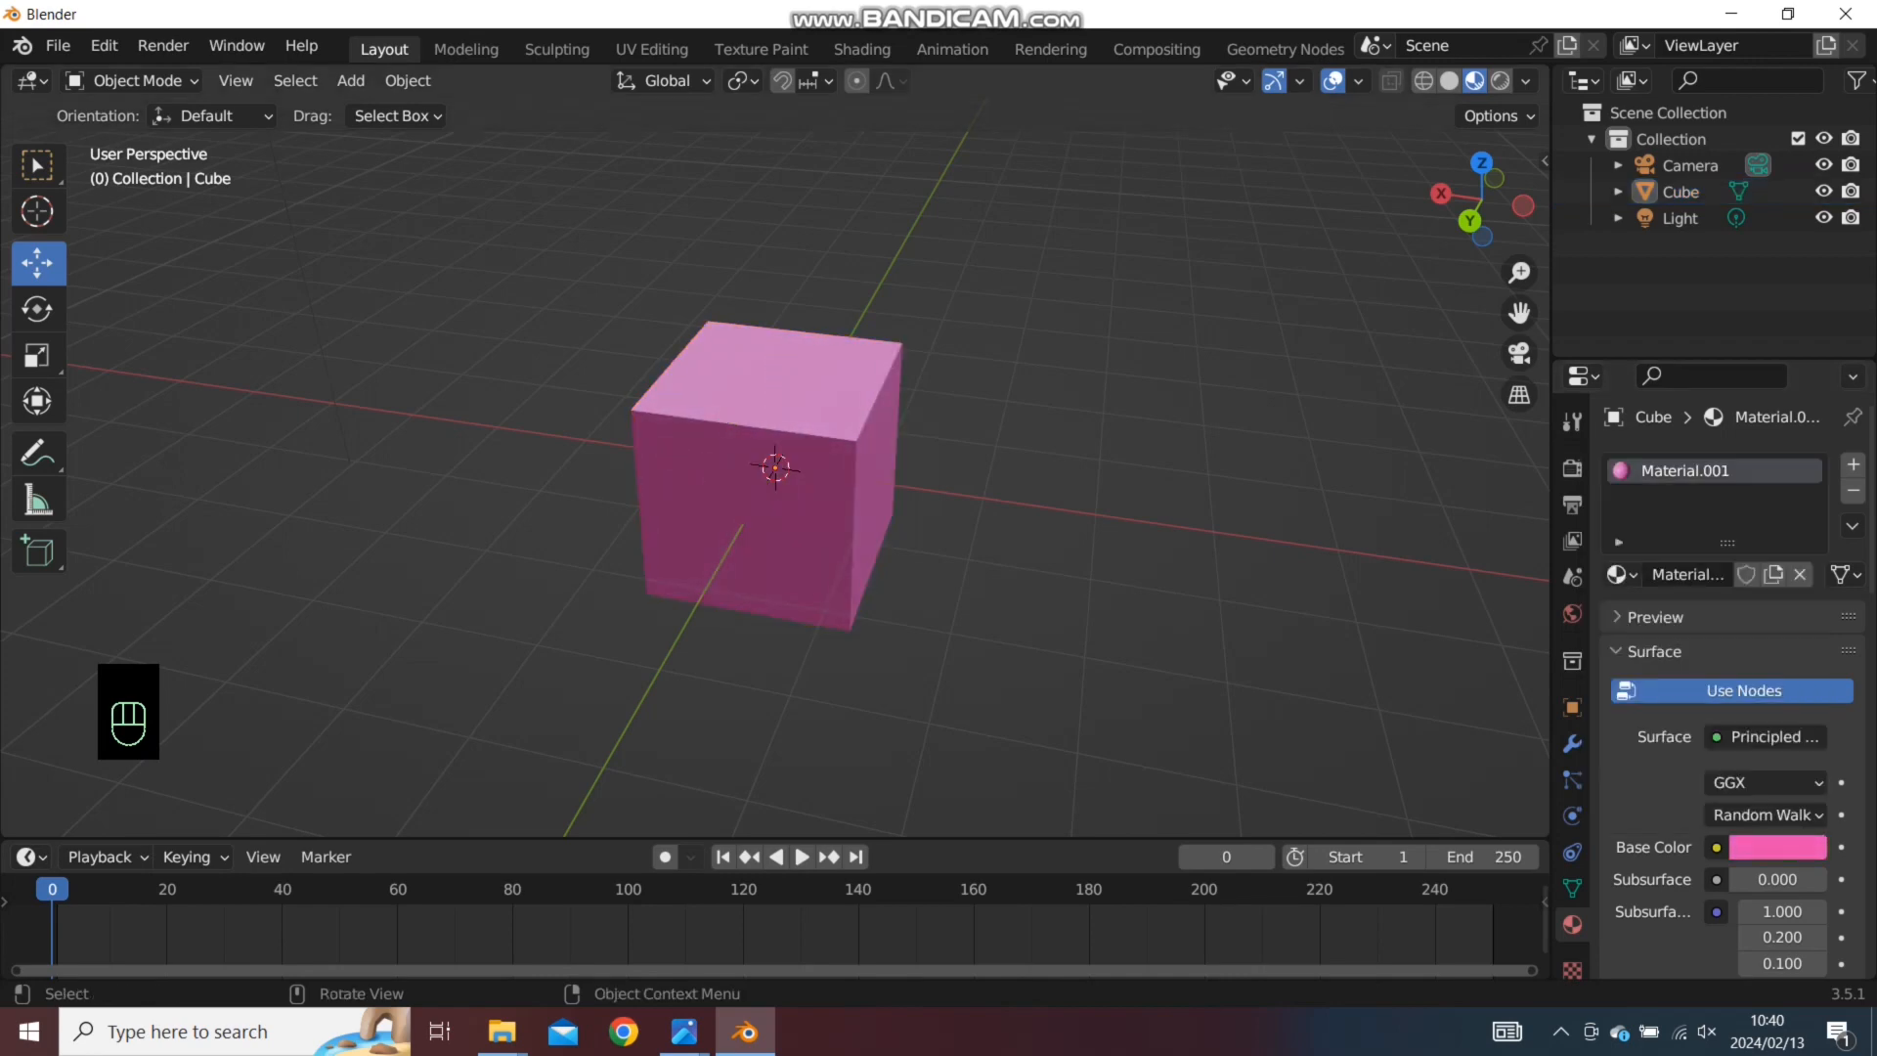
{"action": "middle_click_drag", "start_coordinate": [1193, 479], "coordinate": [1100, 469]}
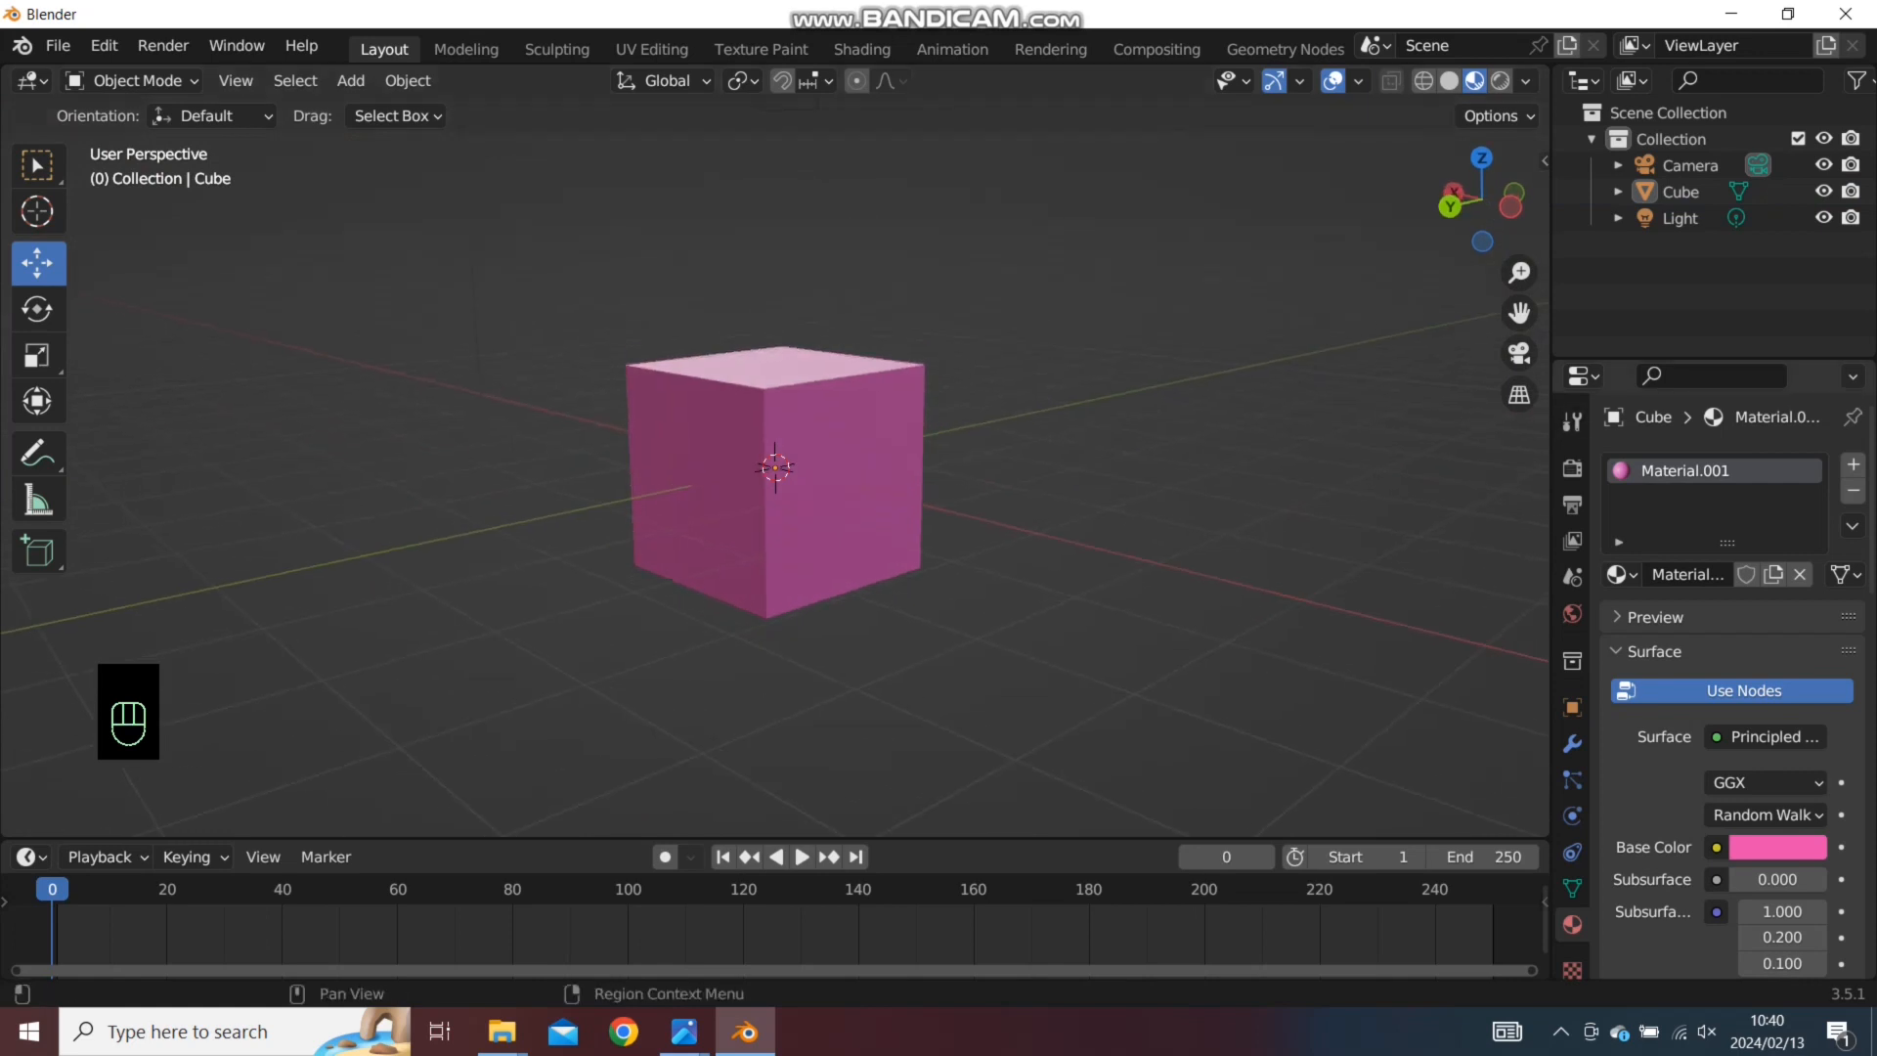
Show the active Move tool's settings in the properties and keep the viewport in Object Mode
{"action": "left_click", "coordinate": [1579, 375]}
{"action": "left_click", "coordinate": [1572, 420]}
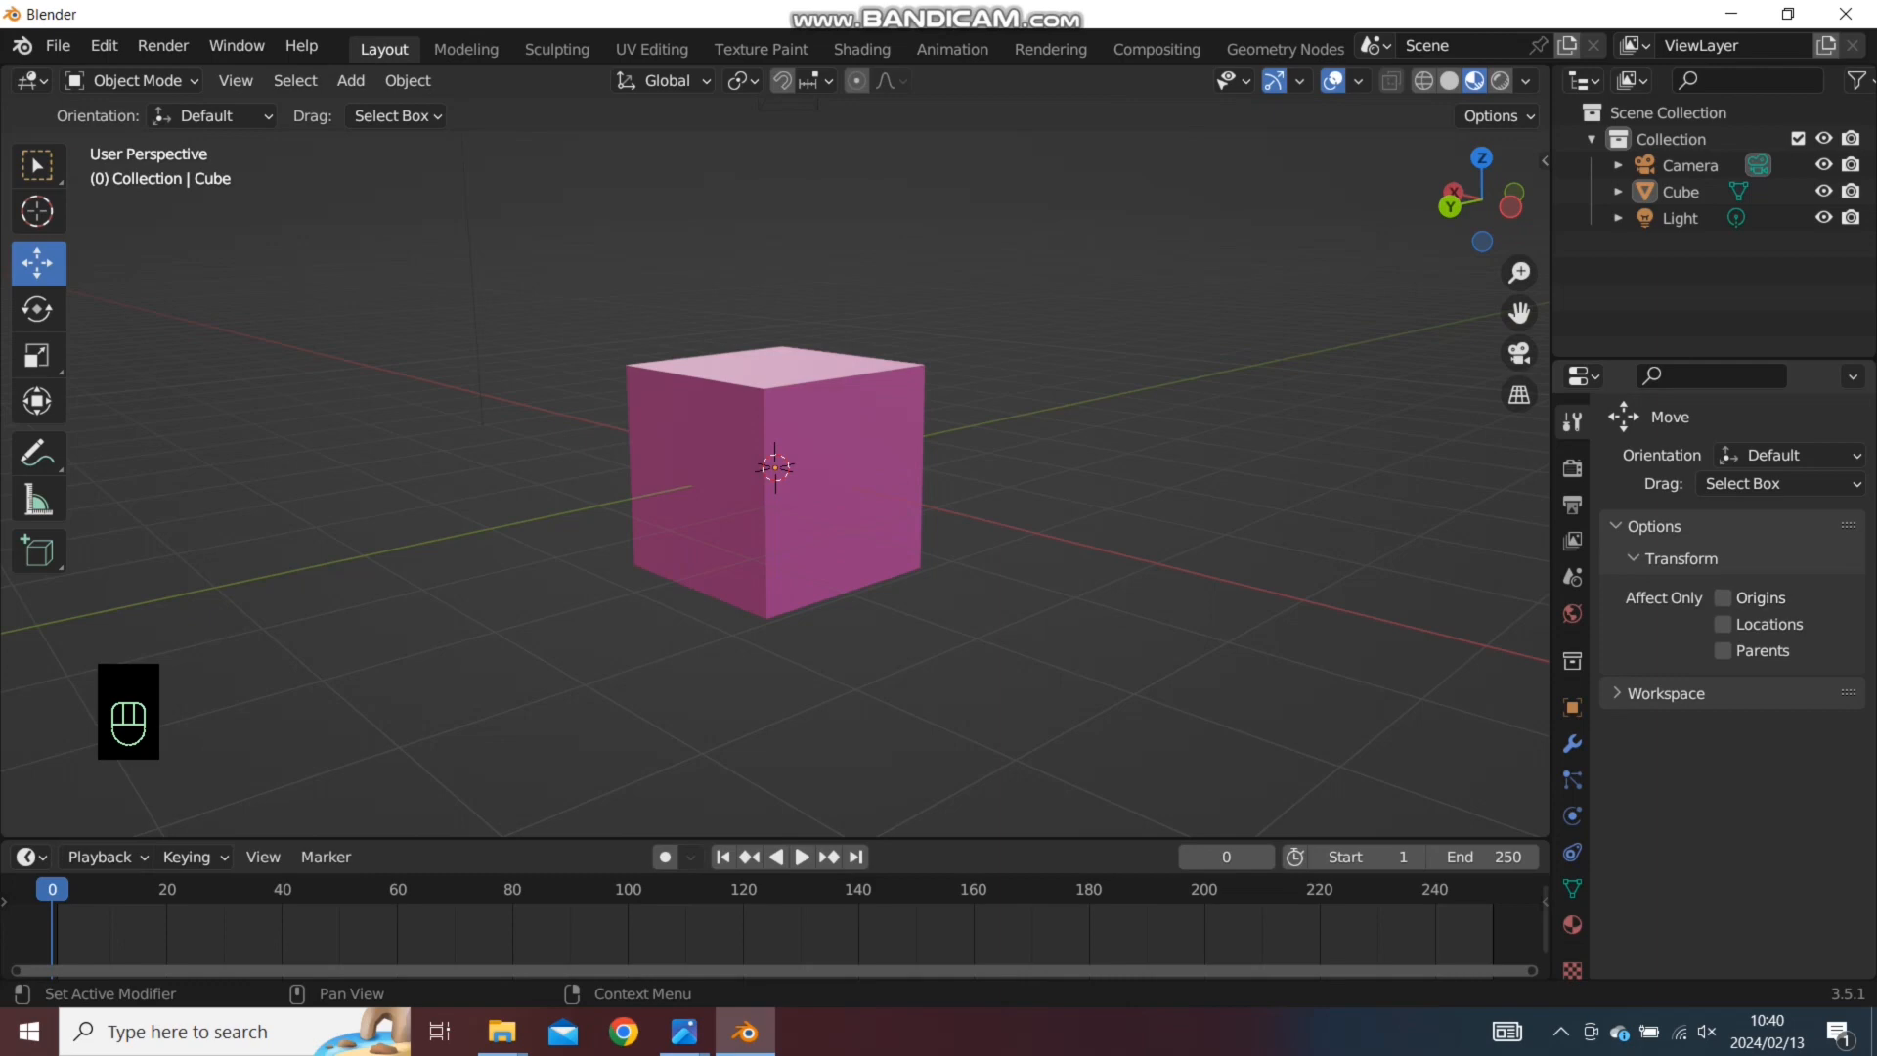
{"action": "left_click", "coordinate": [131, 80]}
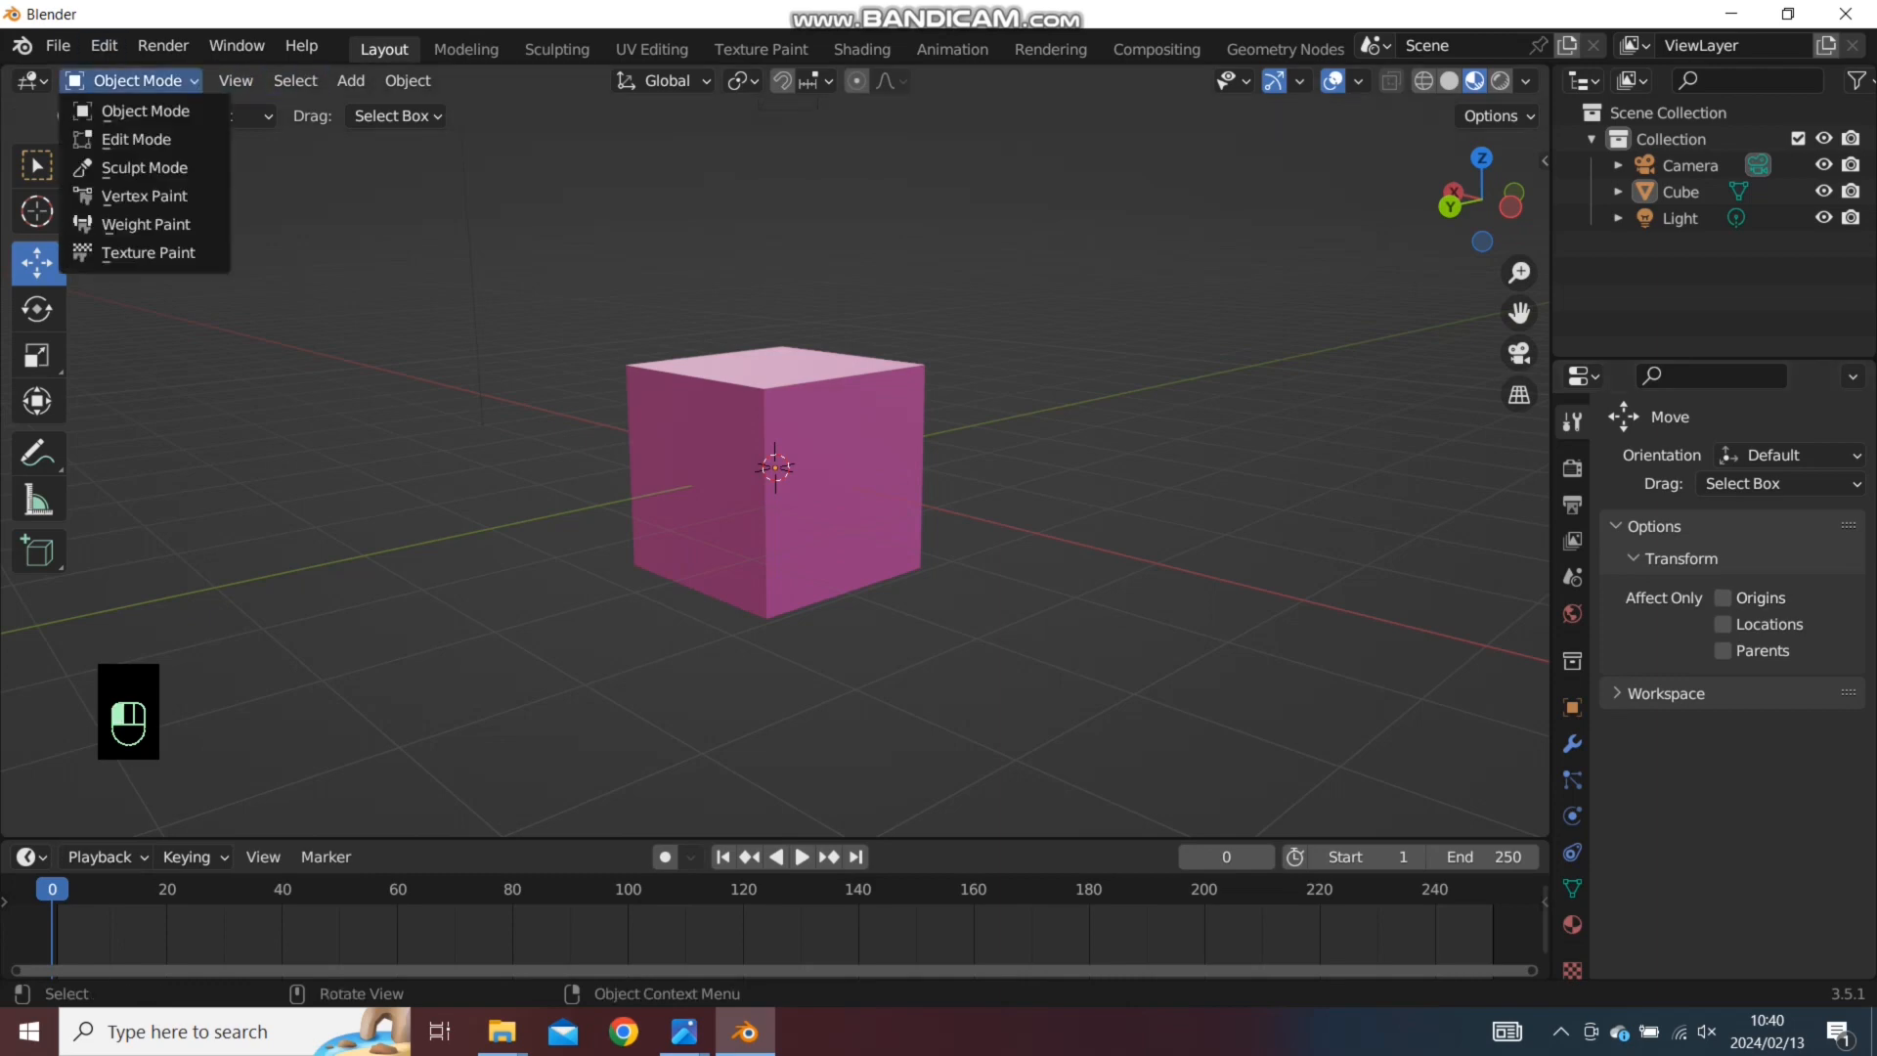
{"action": "left_click", "coordinate": [145, 111]}
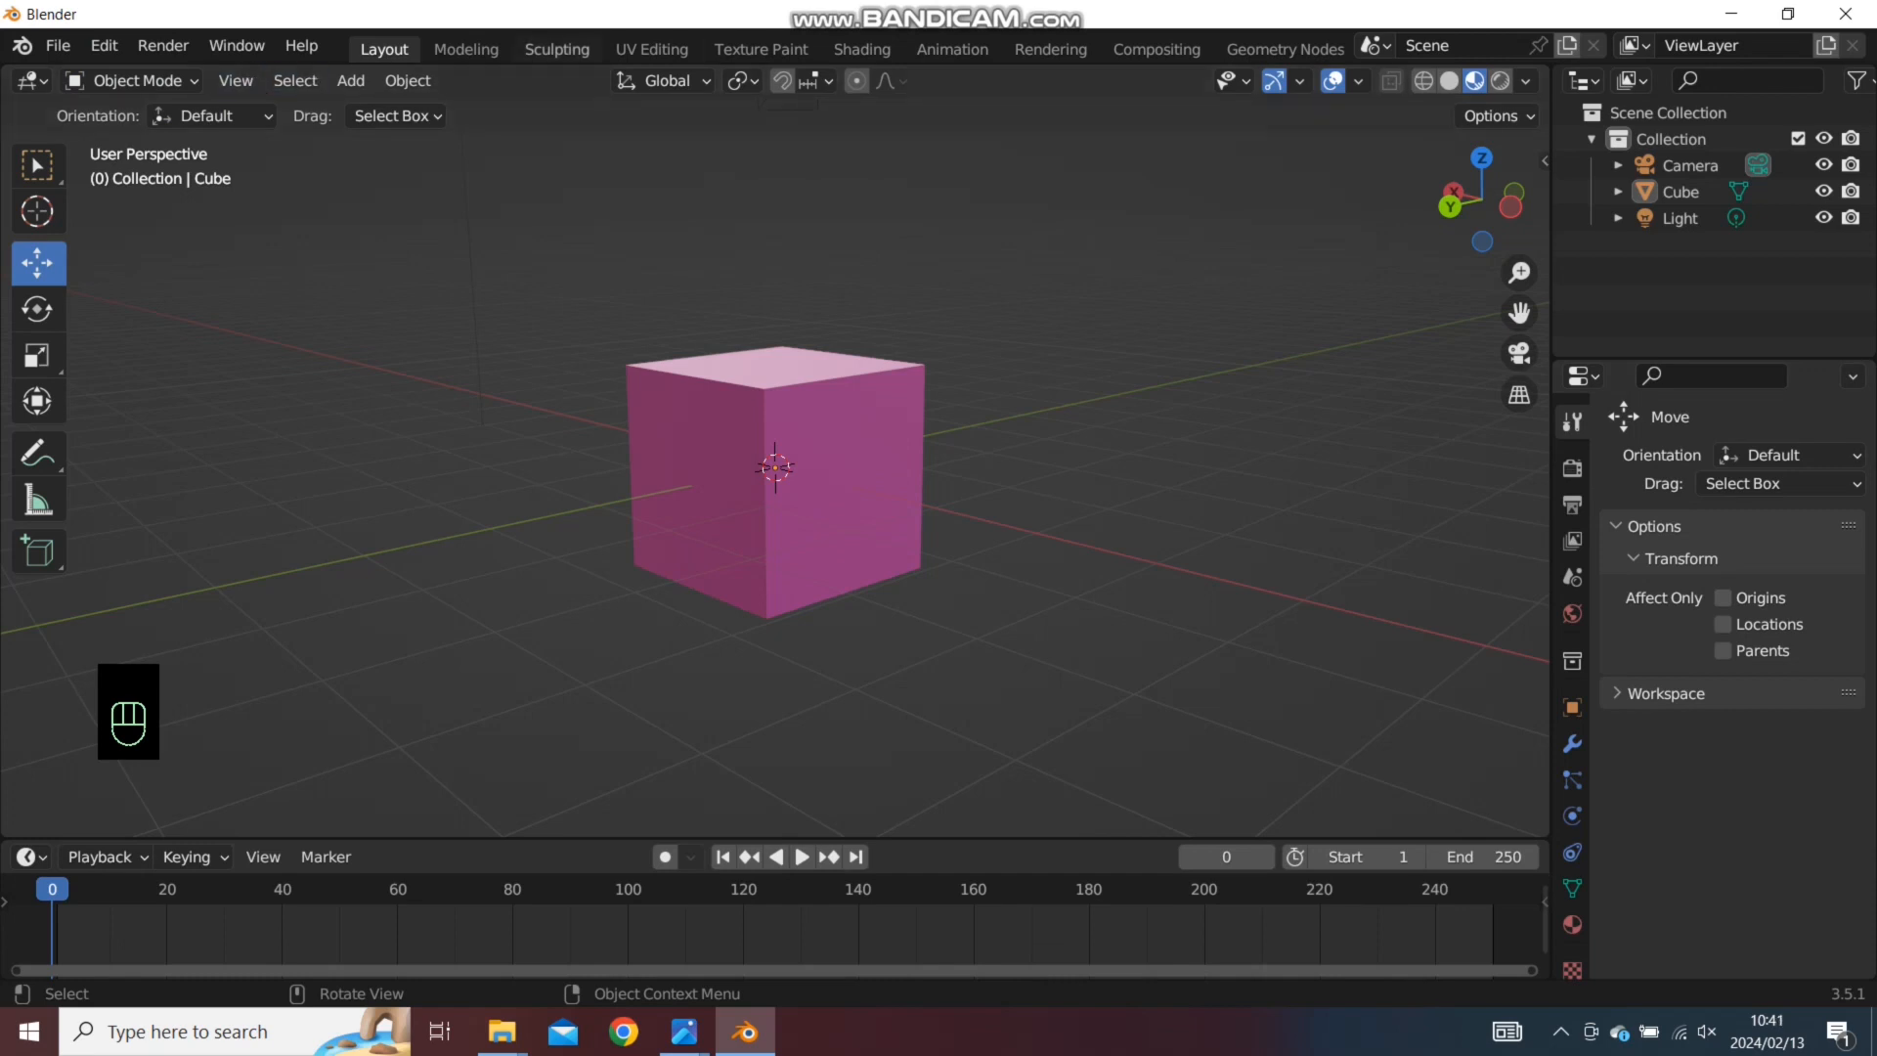
Switch to the Sculpting workspace and sculpt the cube's upper front corner with the Clay Strips brush
{"action": "left_click", "coordinate": [556, 49]}
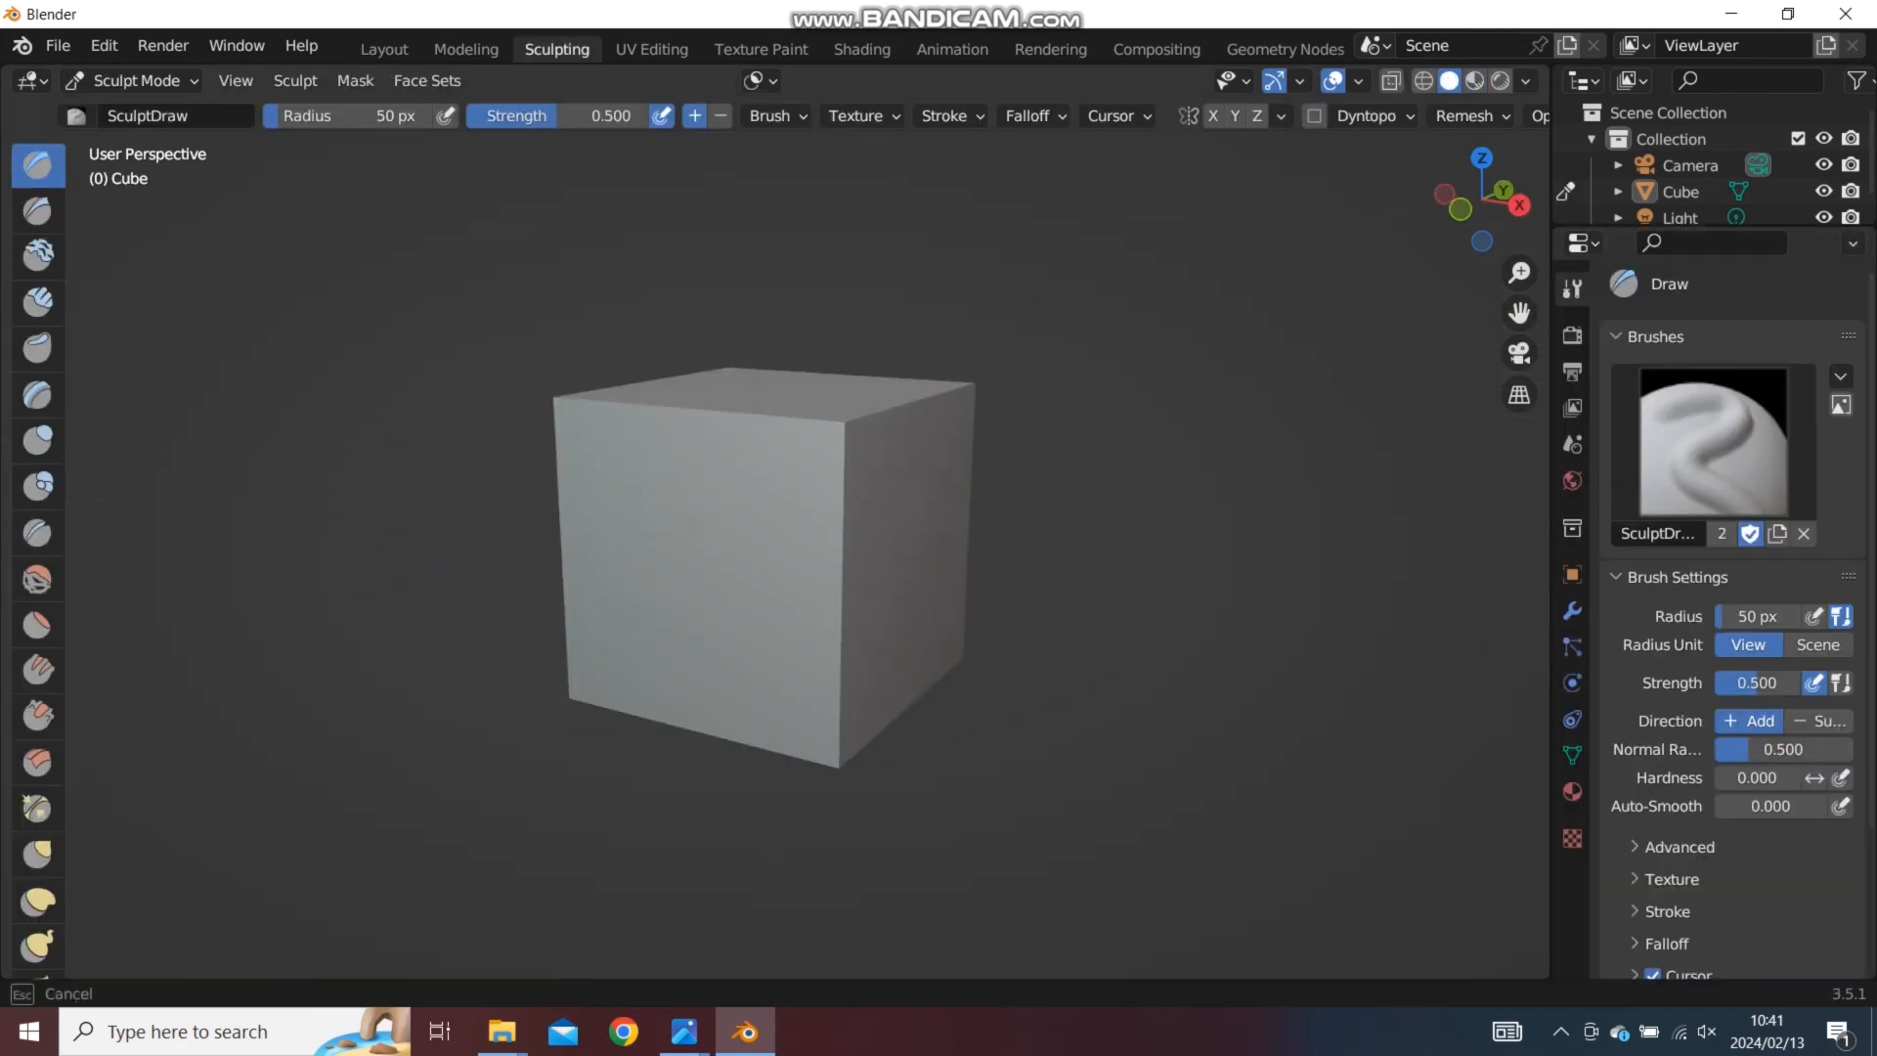
{"action": "left_click", "coordinate": [38, 303]}
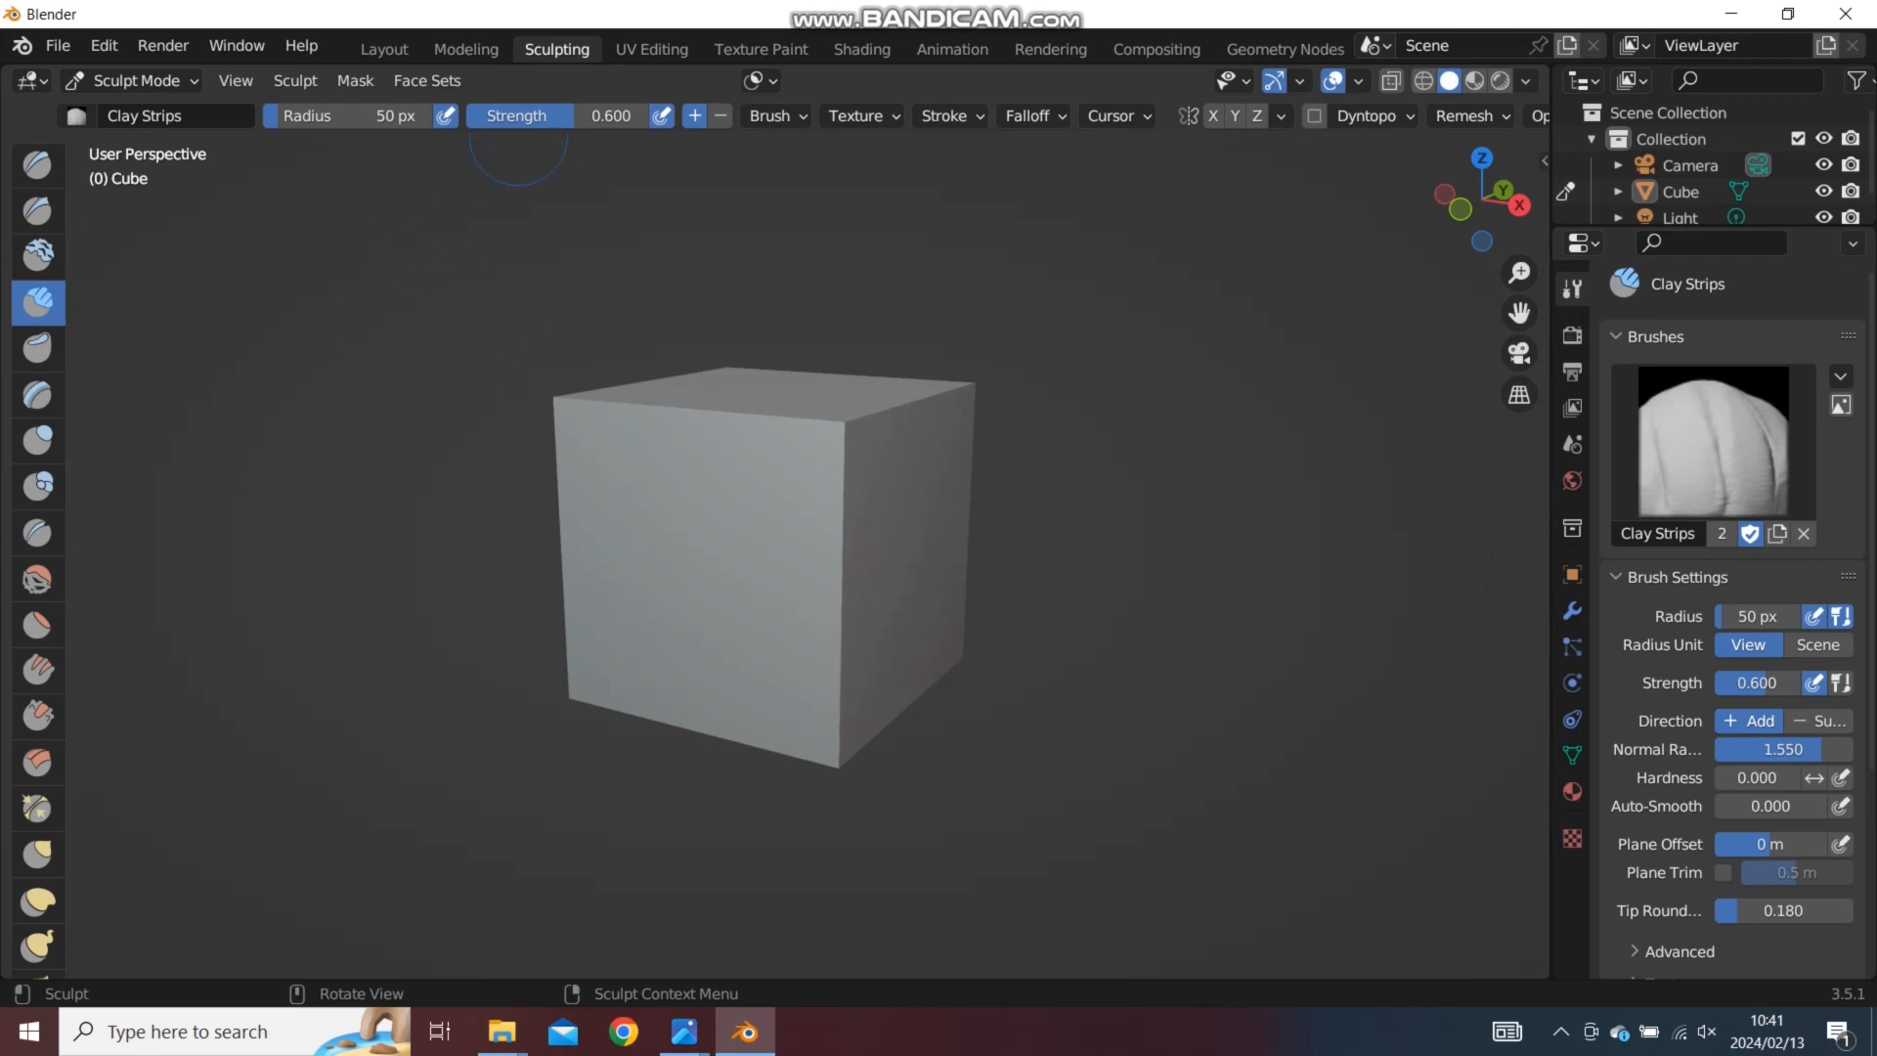
{"action": "left_click_drag", "start_coordinate": [819, 422], "coordinate": [857, 436]}
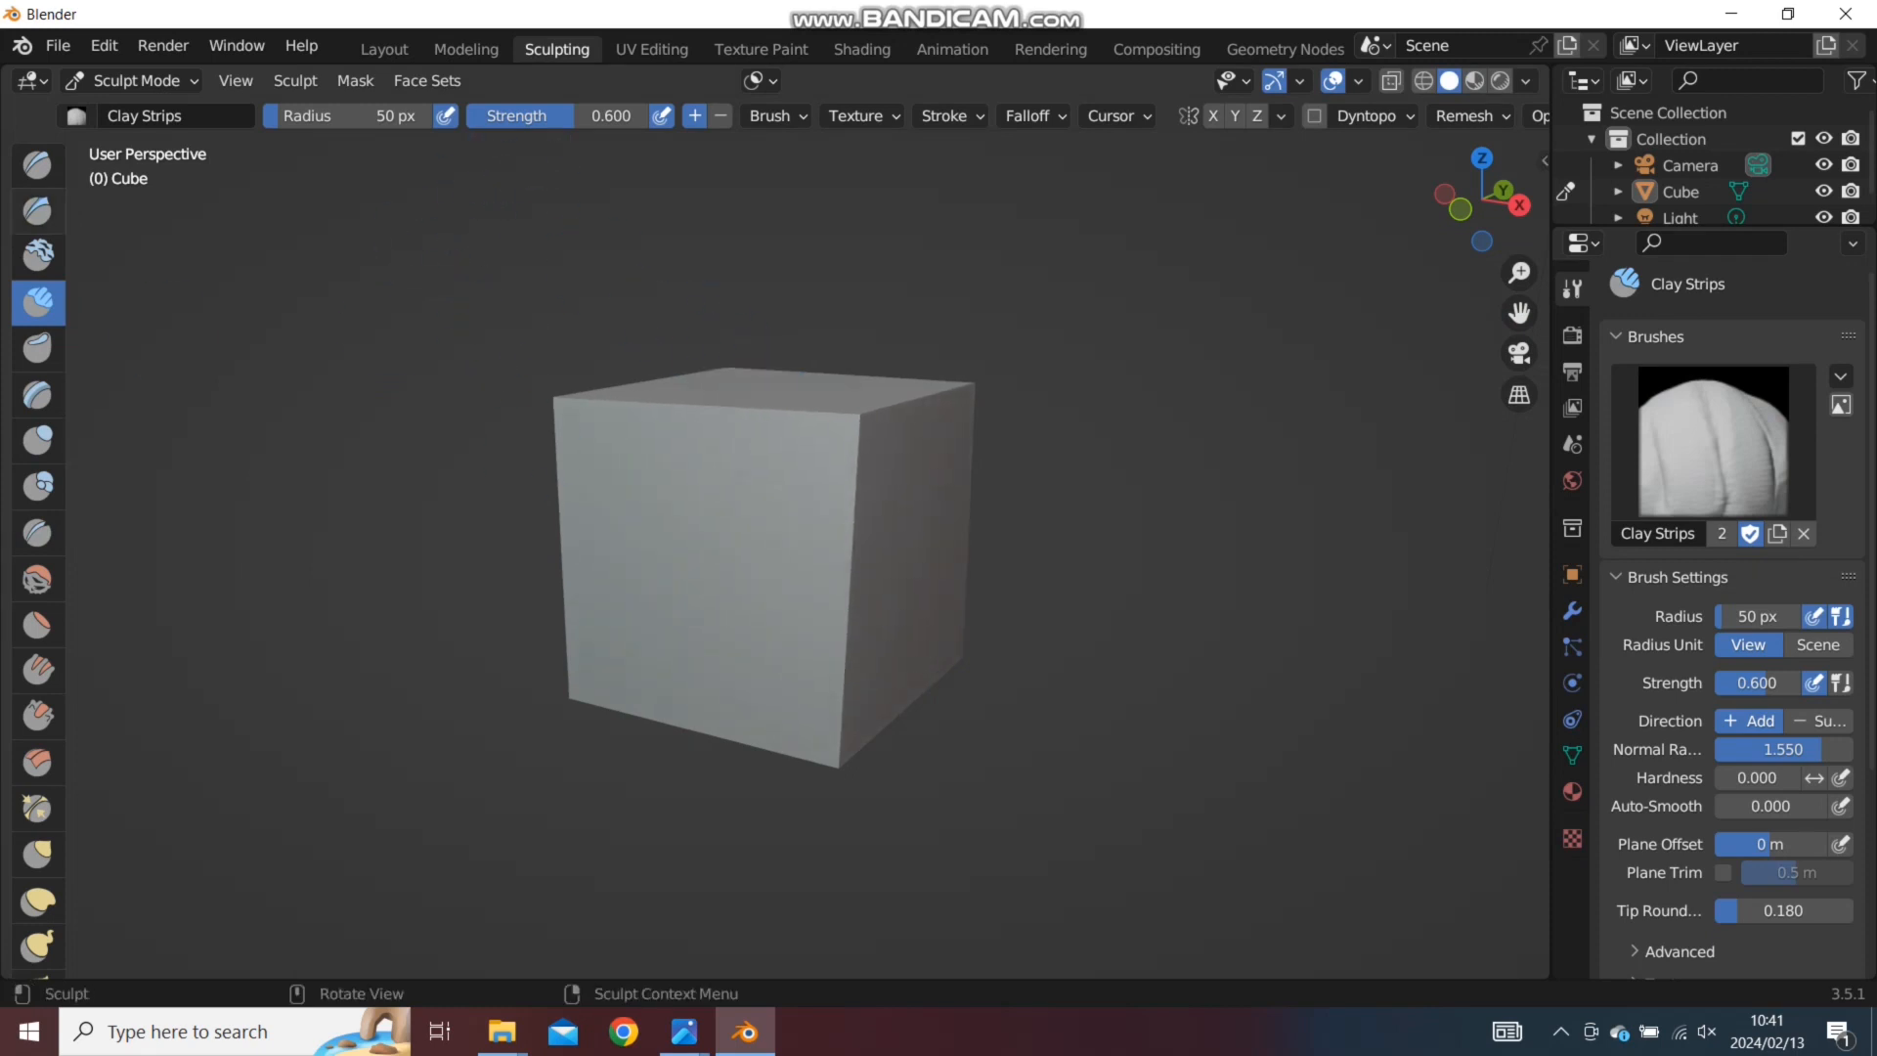
Reshape the cube's upper corners into a rough pyramid with the Clay brush and return to the Layout workspace
{"action": "left_click", "coordinate": [38, 256]}
{"action": "mouse_move", "coordinate": [669, 447]}
{"action": "left_mouse_down"}
{"action": "mouse_move", "coordinate": [813, 436]}
{"action": "mouse_move", "coordinate": [748, 430]}
{"action": "left_mouse_up"}
{"action": "mouse_move", "coordinate": [748, 430]}
{"action": "left_mouse_down"}
{"action": "mouse_move", "coordinate": [767, 436]}
{"action": "mouse_move", "coordinate": [709, 493]}
{"action": "left_mouse_up"}
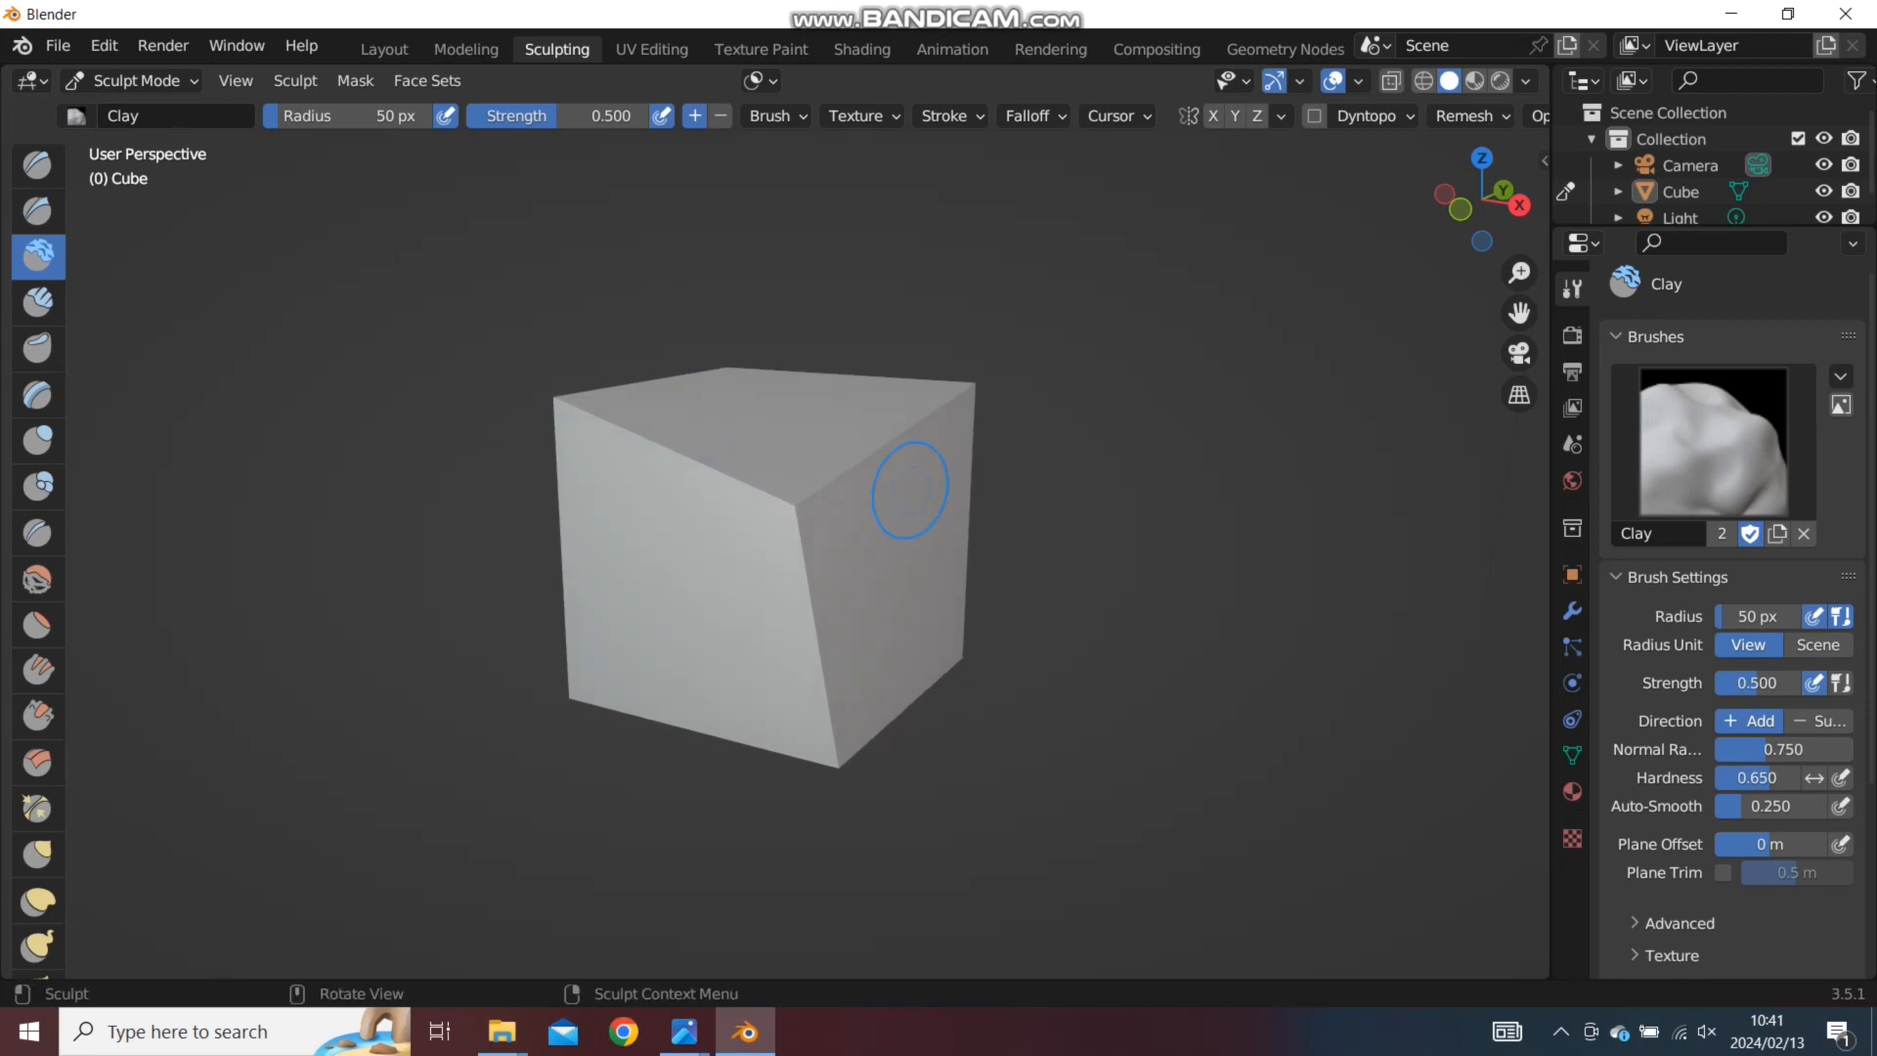
{"action": "mouse_move", "coordinate": [801, 420]}
{"action": "left_mouse_down"}
{"action": "mouse_move", "coordinate": [586, 415]}
{"action": "mouse_move", "coordinate": [841, 444]}
{"action": "mouse_move", "coordinate": [963, 415]}
{"action": "mouse_move", "coordinate": [762, 428]}
{"action": "left_mouse_up"}
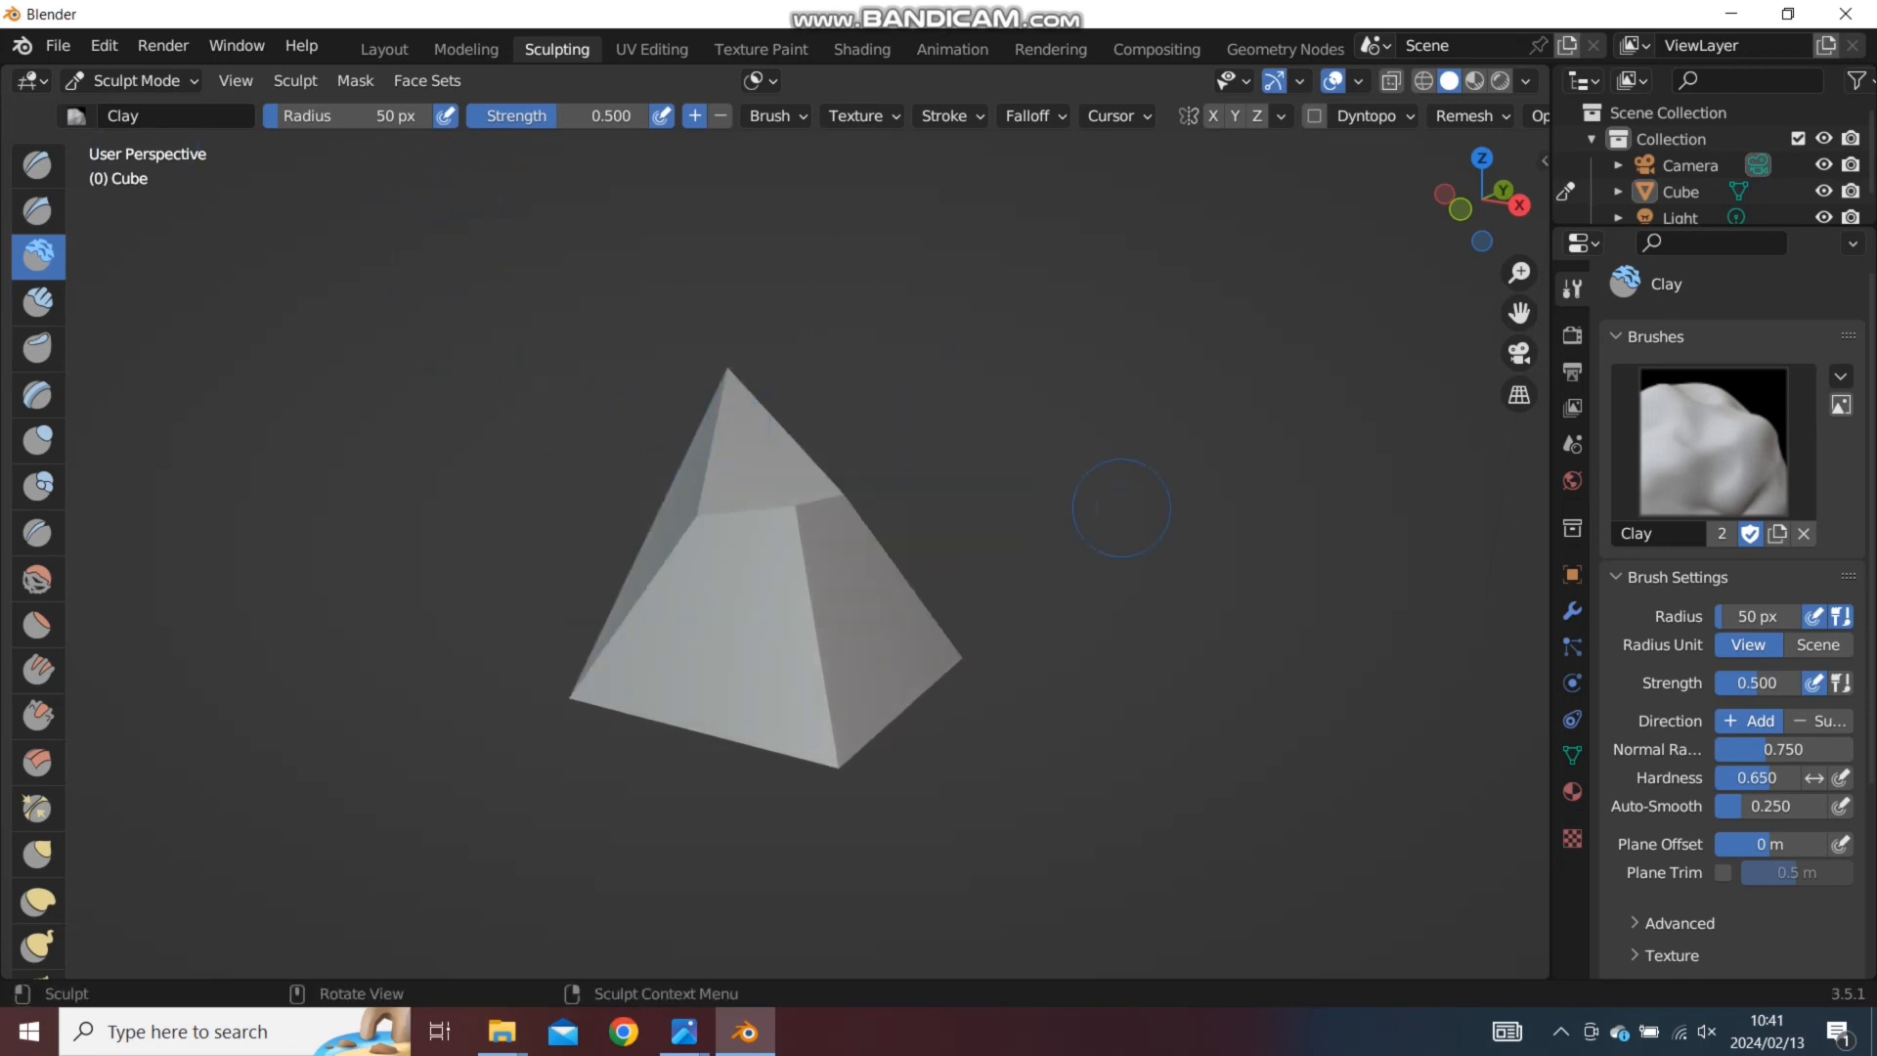
{"action": "left_click", "coordinate": [384, 49]}
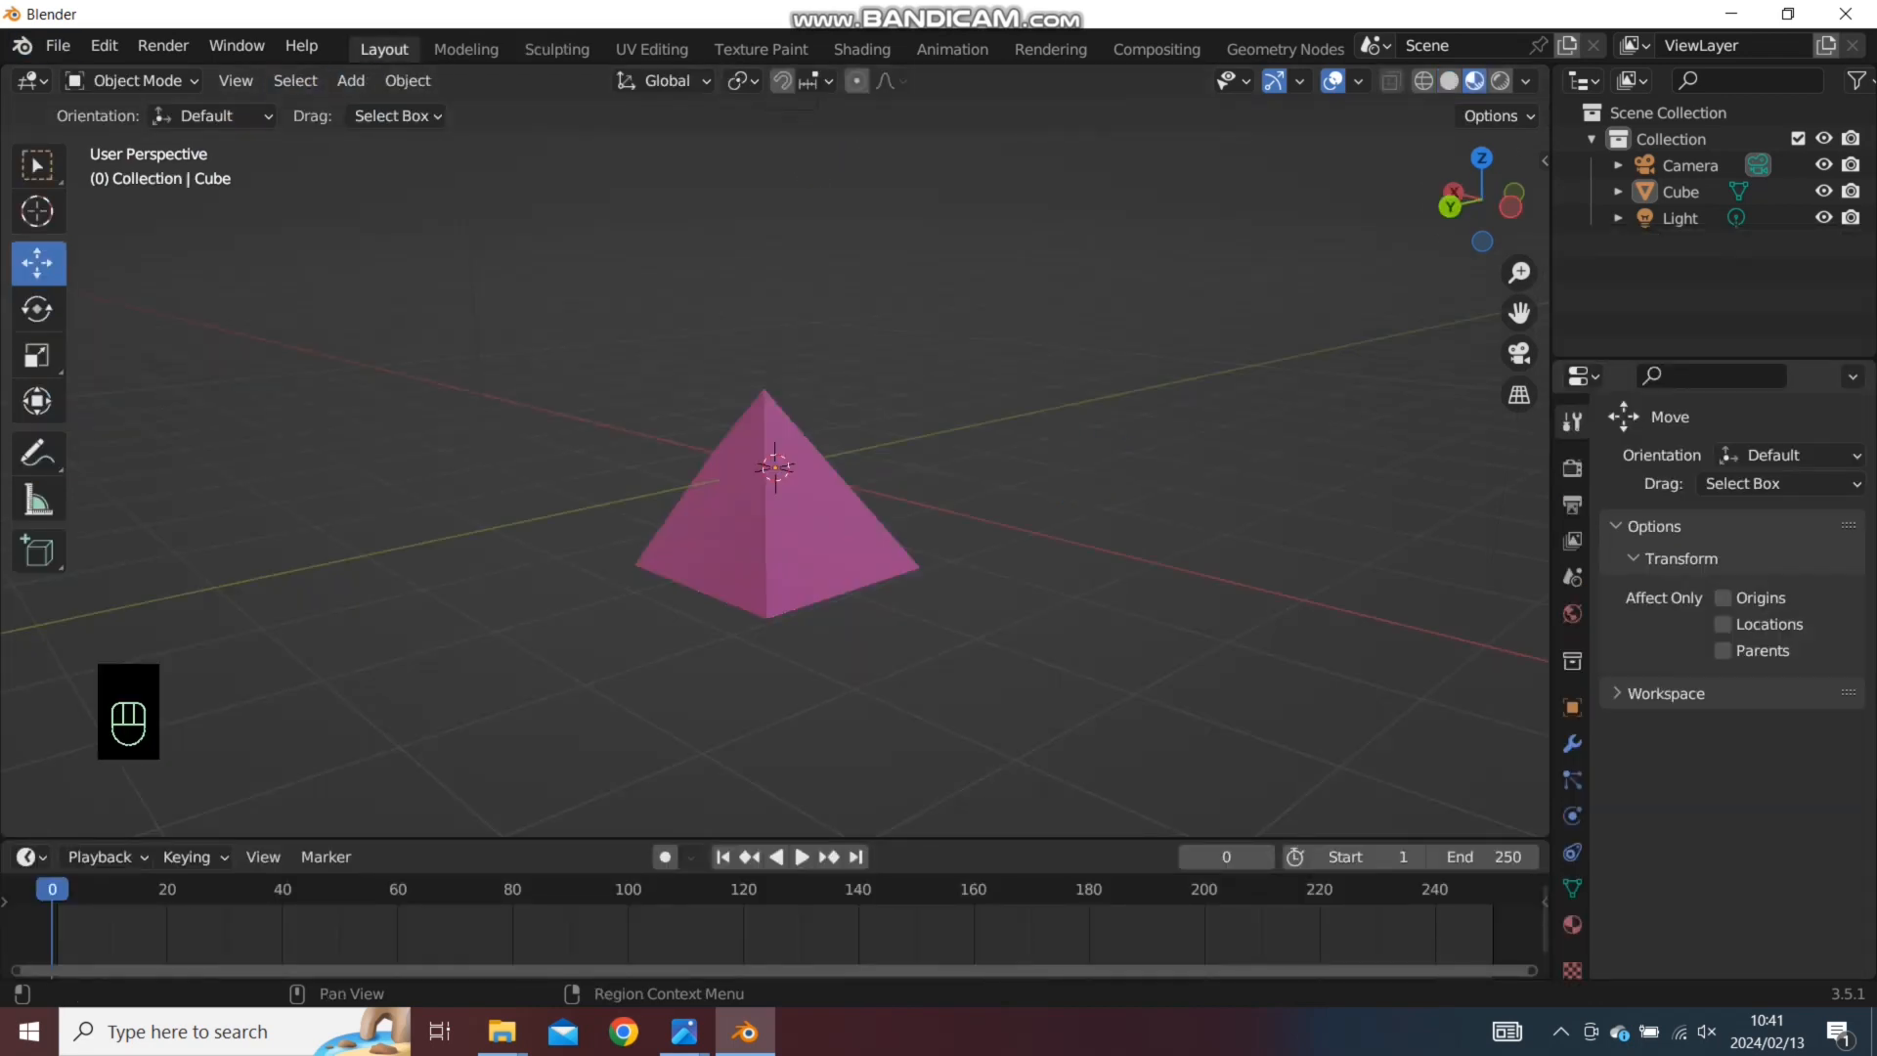
Try the Cycles render engine in the scene's render settings and switch back to Eevee
{"action": "left_click", "coordinate": [1571, 467]}
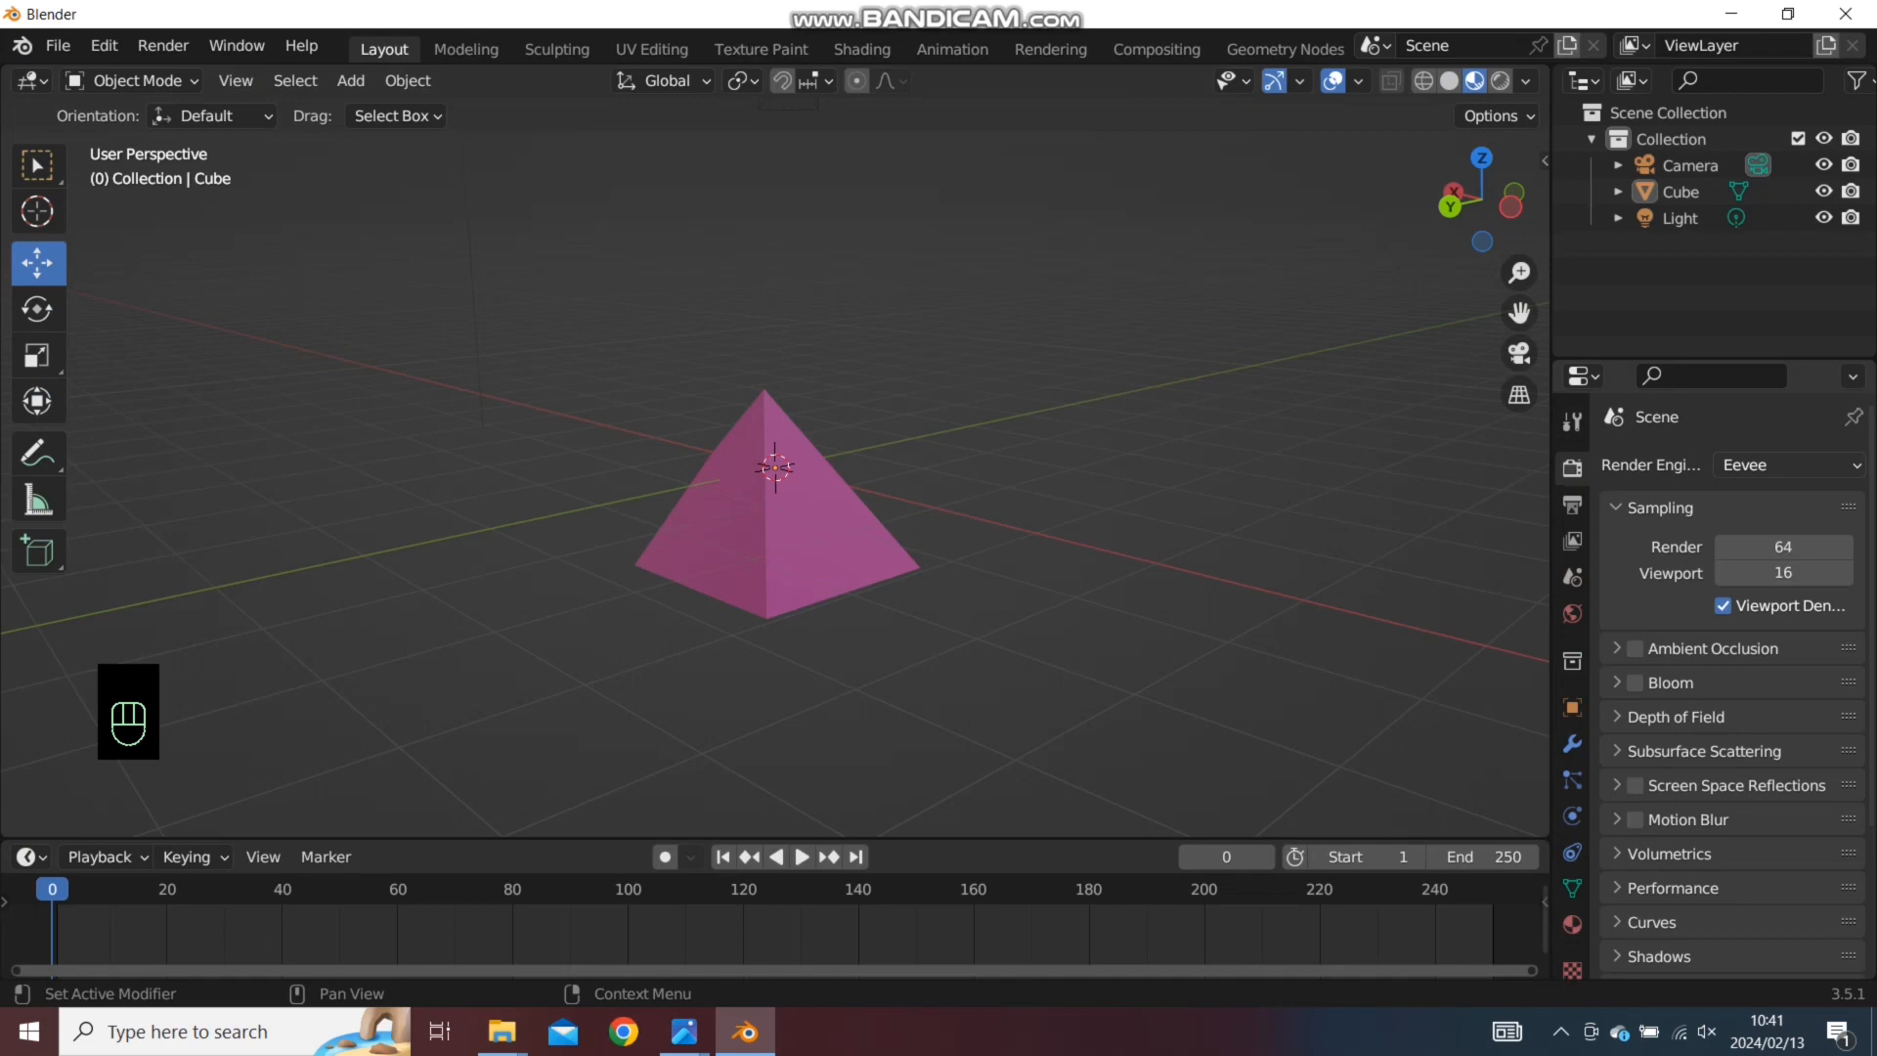
{"action": "left_click", "coordinate": [1789, 464]}
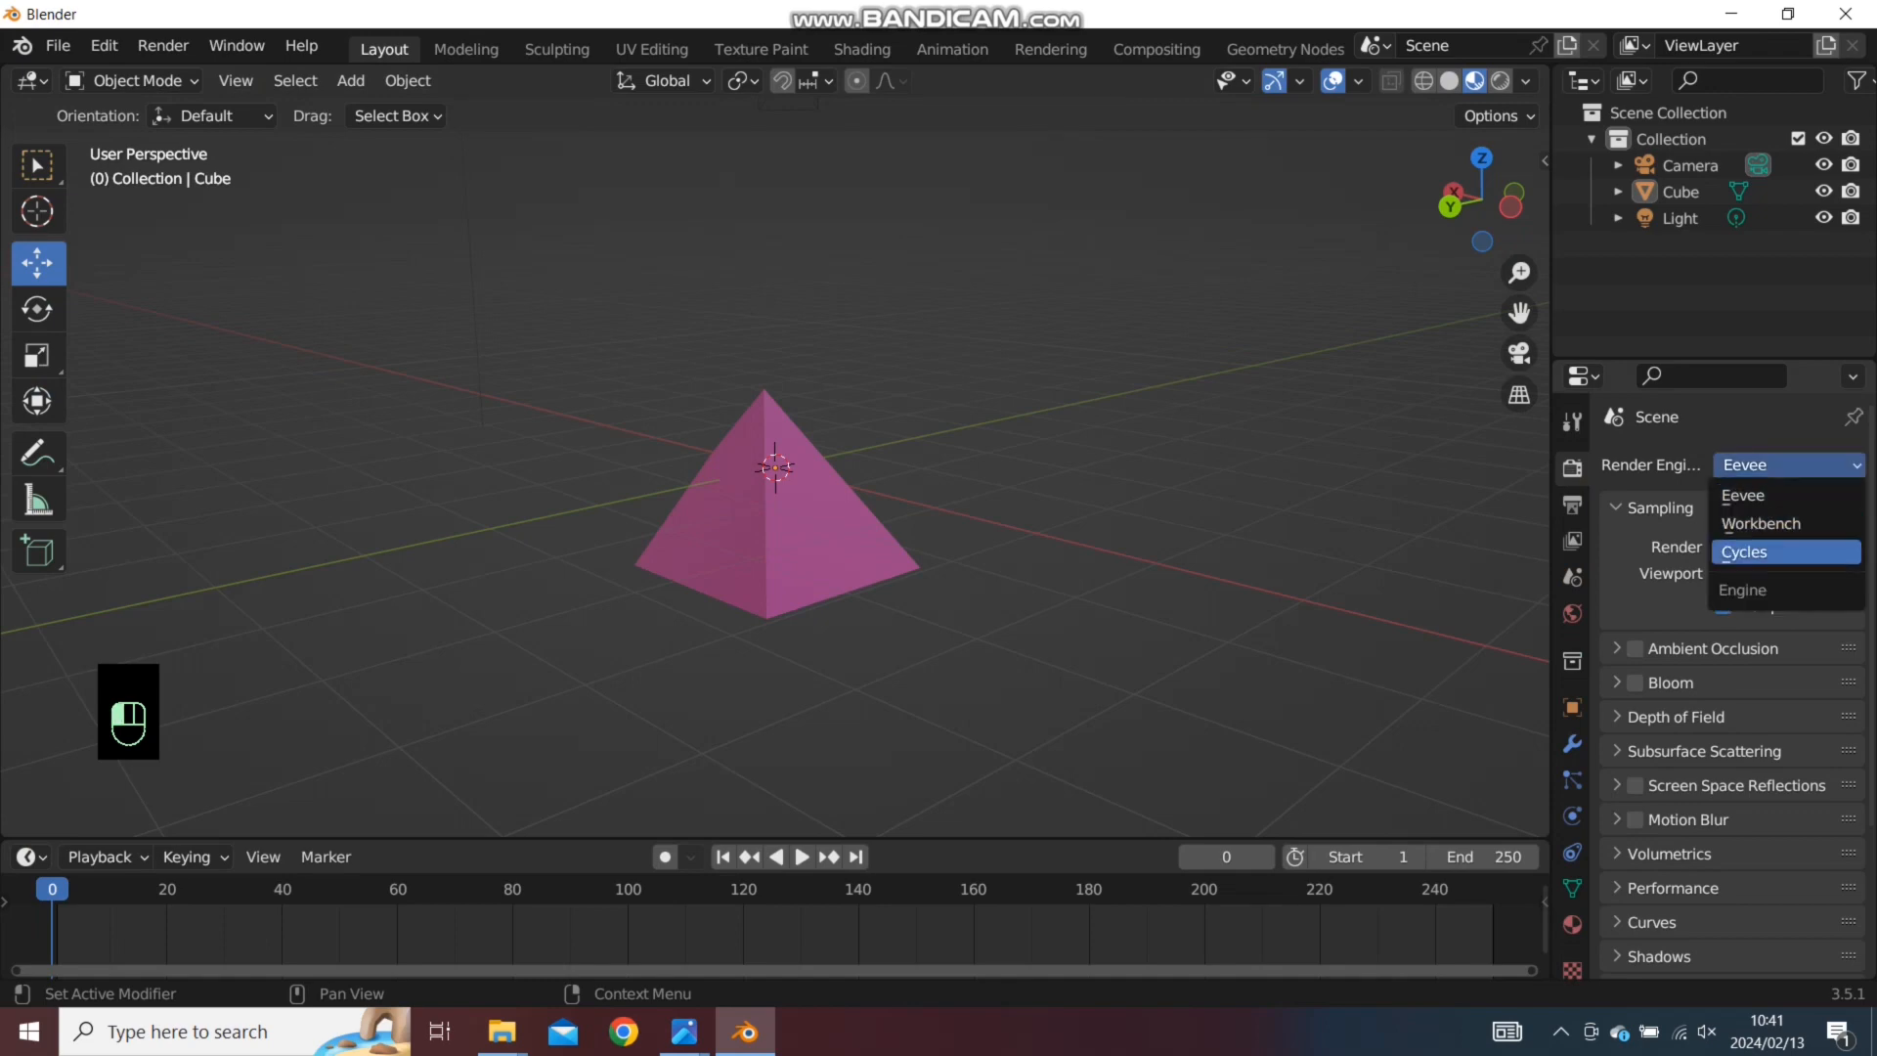
{"action": "left_click", "coordinate": [1745, 551]}
{"action": "middle_click_drag", "start_coordinate": [977, 489], "coordinate": [875, 482]}
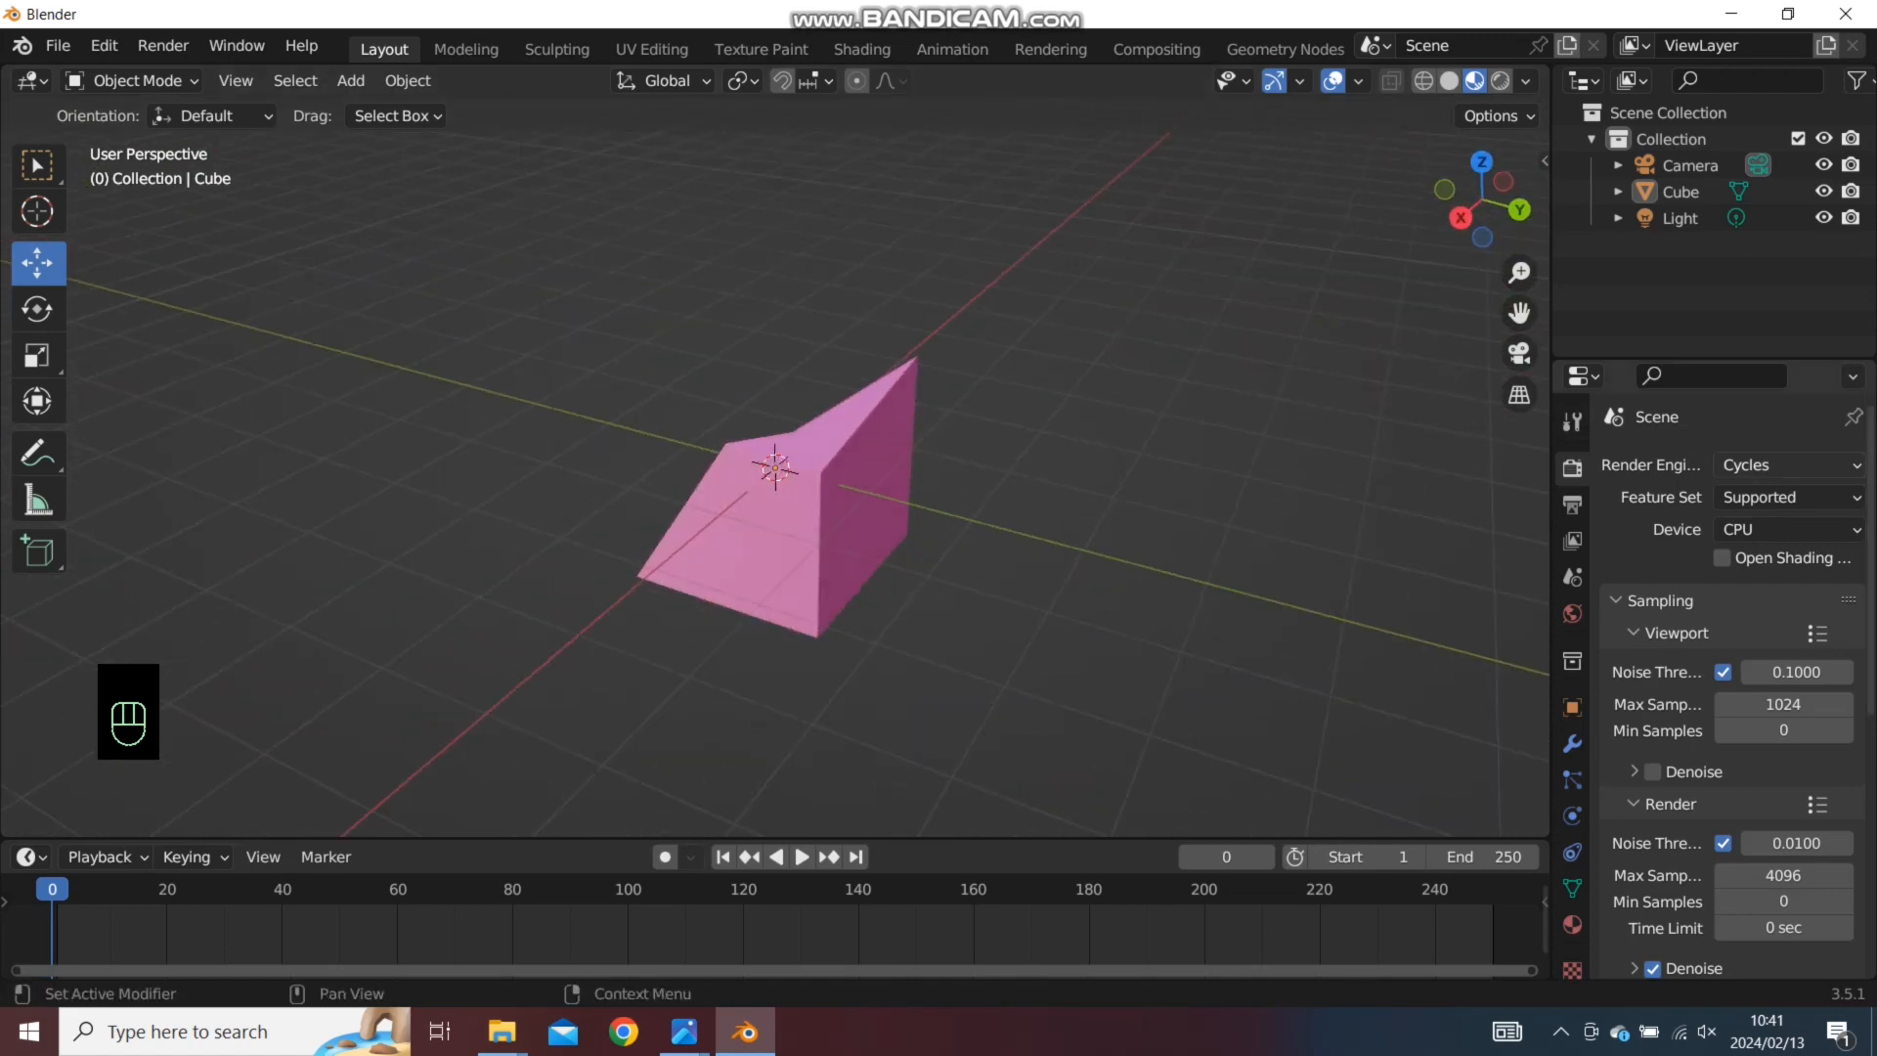
{"action": "left_click", "coordinate": [1745, 465]}
{"action": "left_click", "coordinate": [1750, 493]}
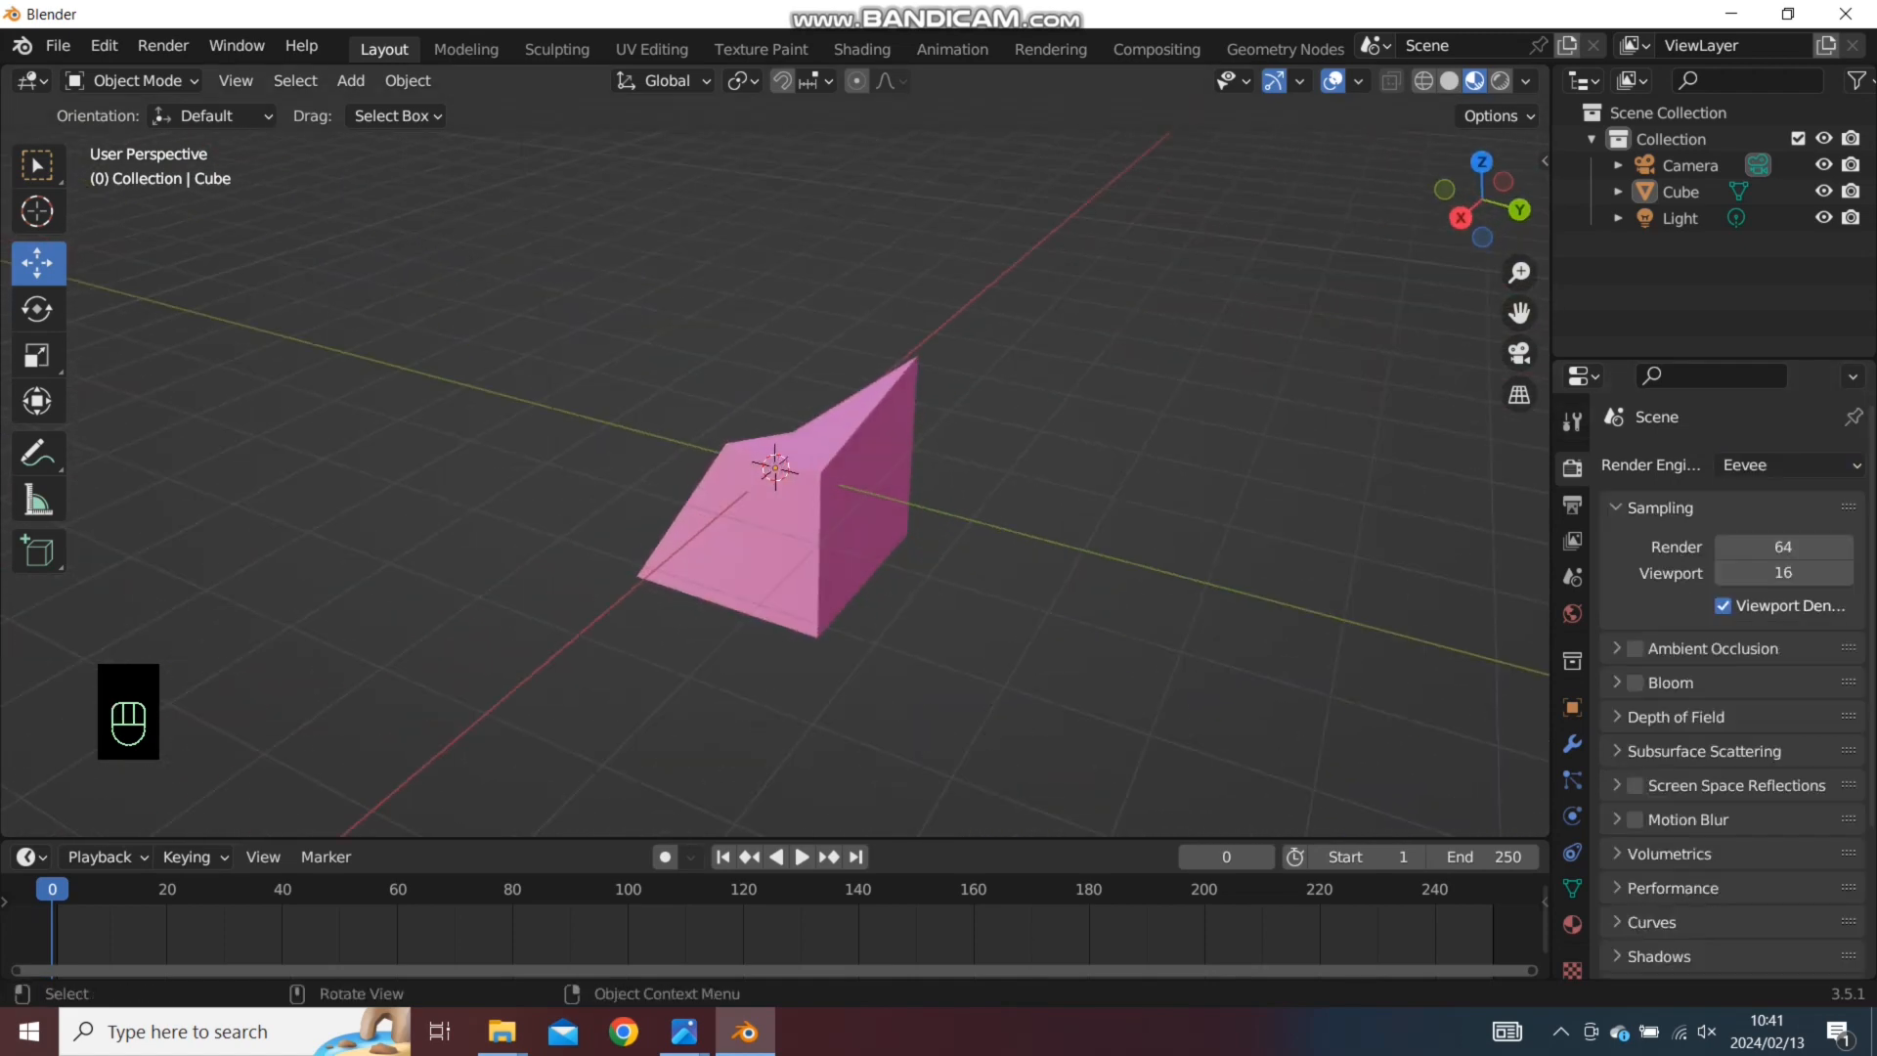
{"action": "middle_click_drag", "start_coordinate": [1124, 508], "coordinate": [557, 465]}
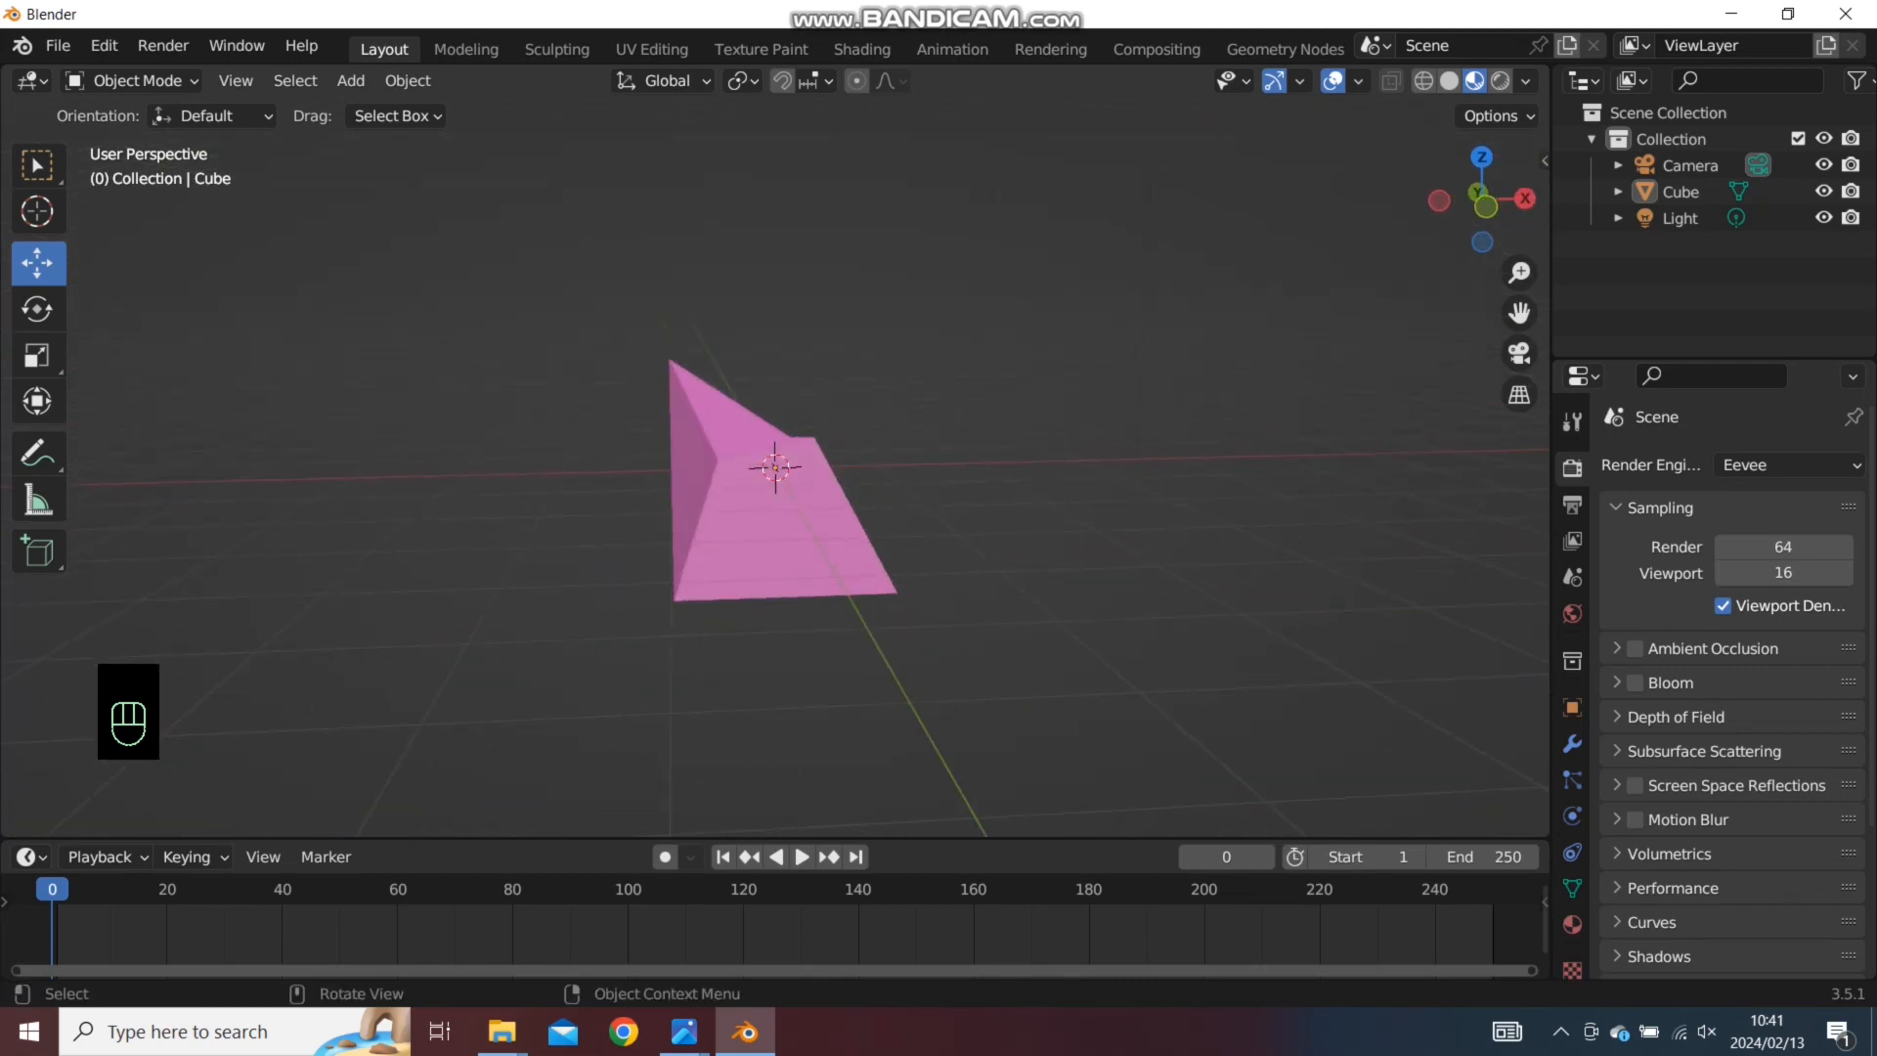
{"action": "middle_click_drag", "start_coordinate": [938, 469], "coordinate": [797, 491]}
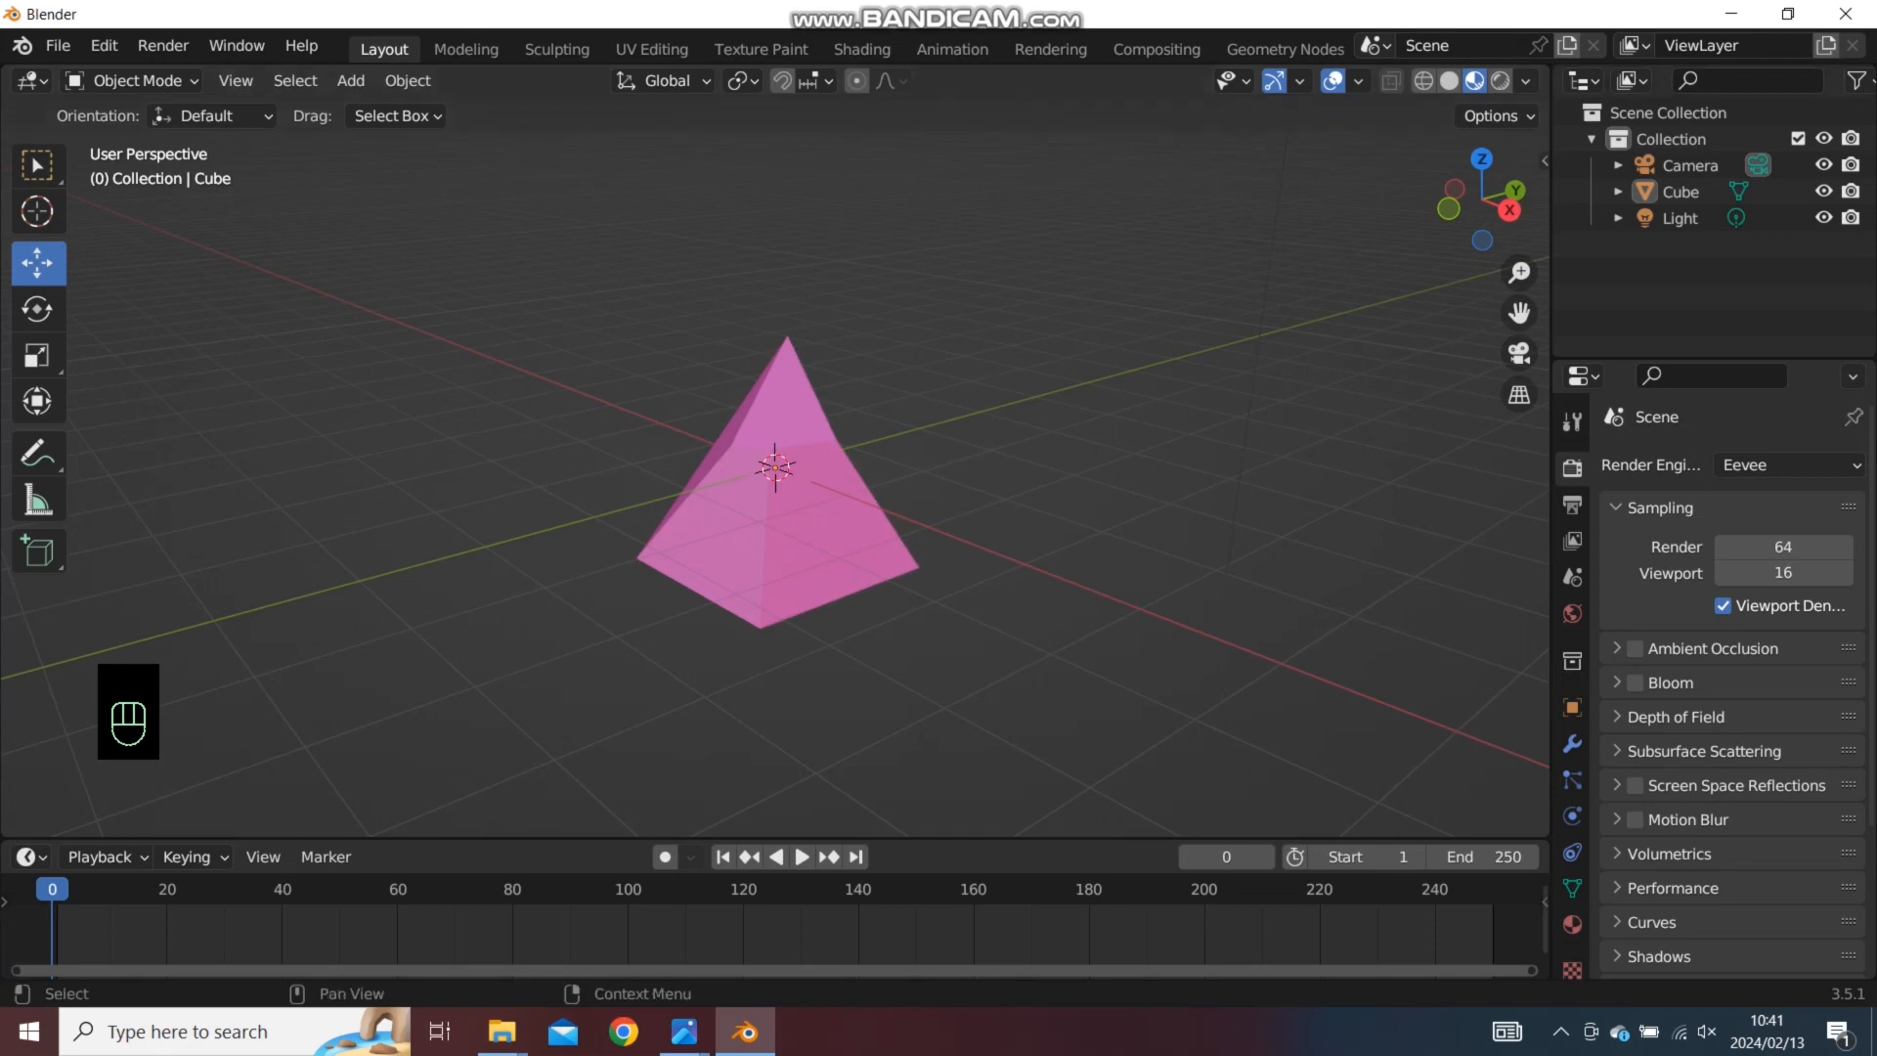
Set the render engine to Cycles again, inspect the sculpted cube from several sides, and restore Eevee
{"action": "left_click", "coordinate": [1759, 465]}
{"action": "left_click", "coordinate": [1760, 552]}
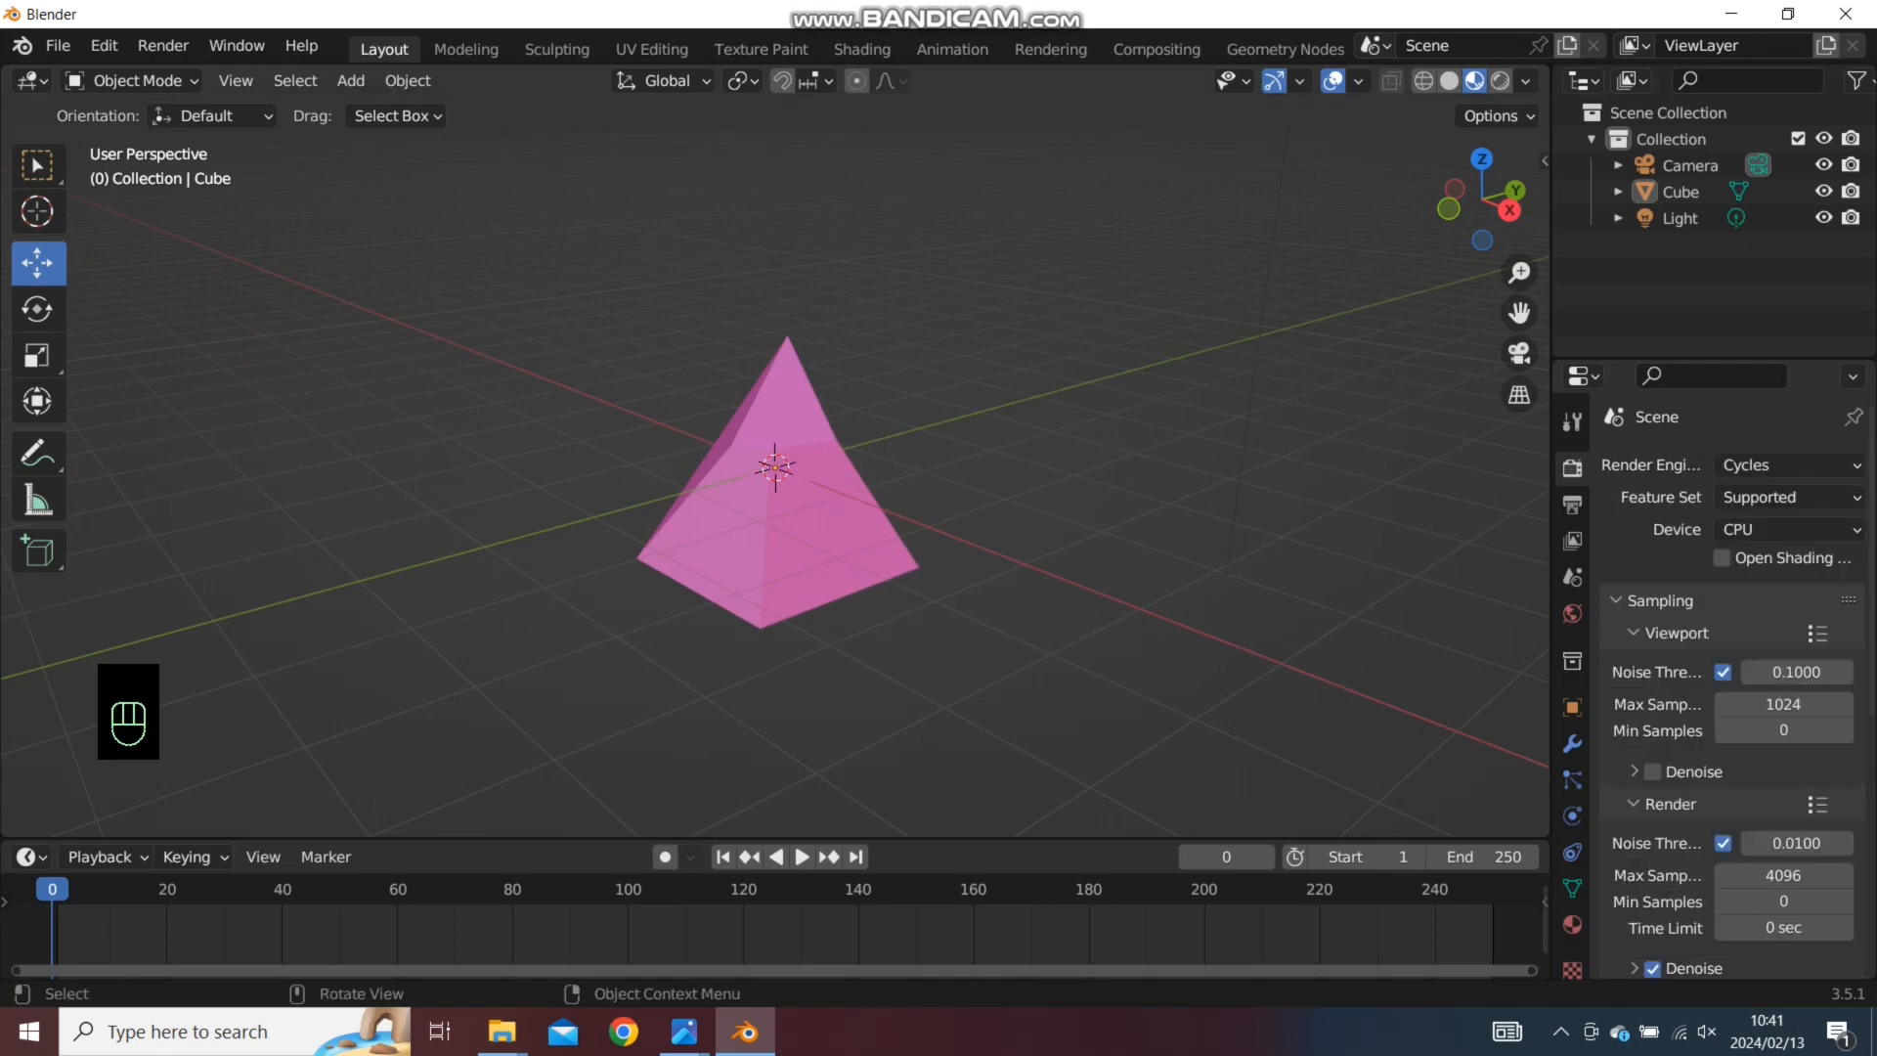
{"action": "middle_click_drag", "start_coordinate": [1026, 489], "coordinate": [1056, 577]}
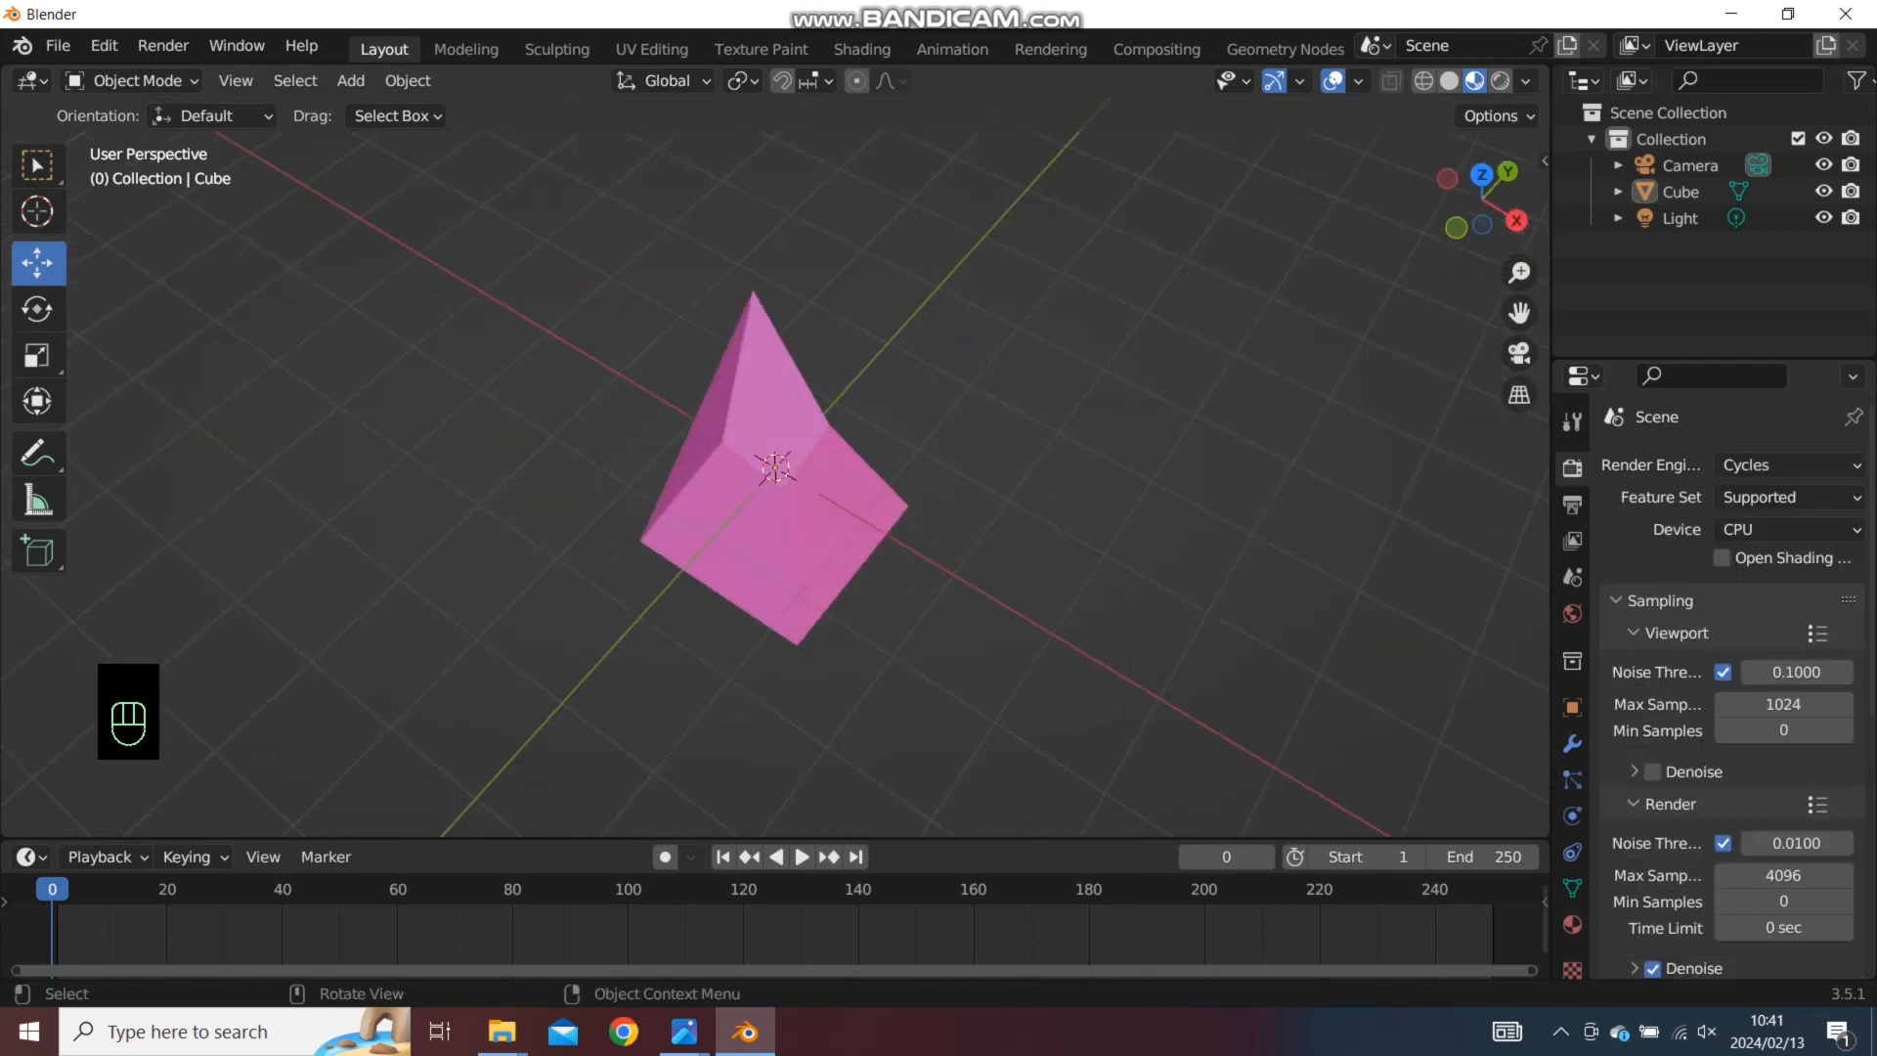
{"action": "scroll", "coordinate": [909, 606], "scroll_direction": "up", "scroll_amount": 2}
{"action": "middle_click_drag", "start_coordinate": [909, 625], "coordinate": [826, 528]}
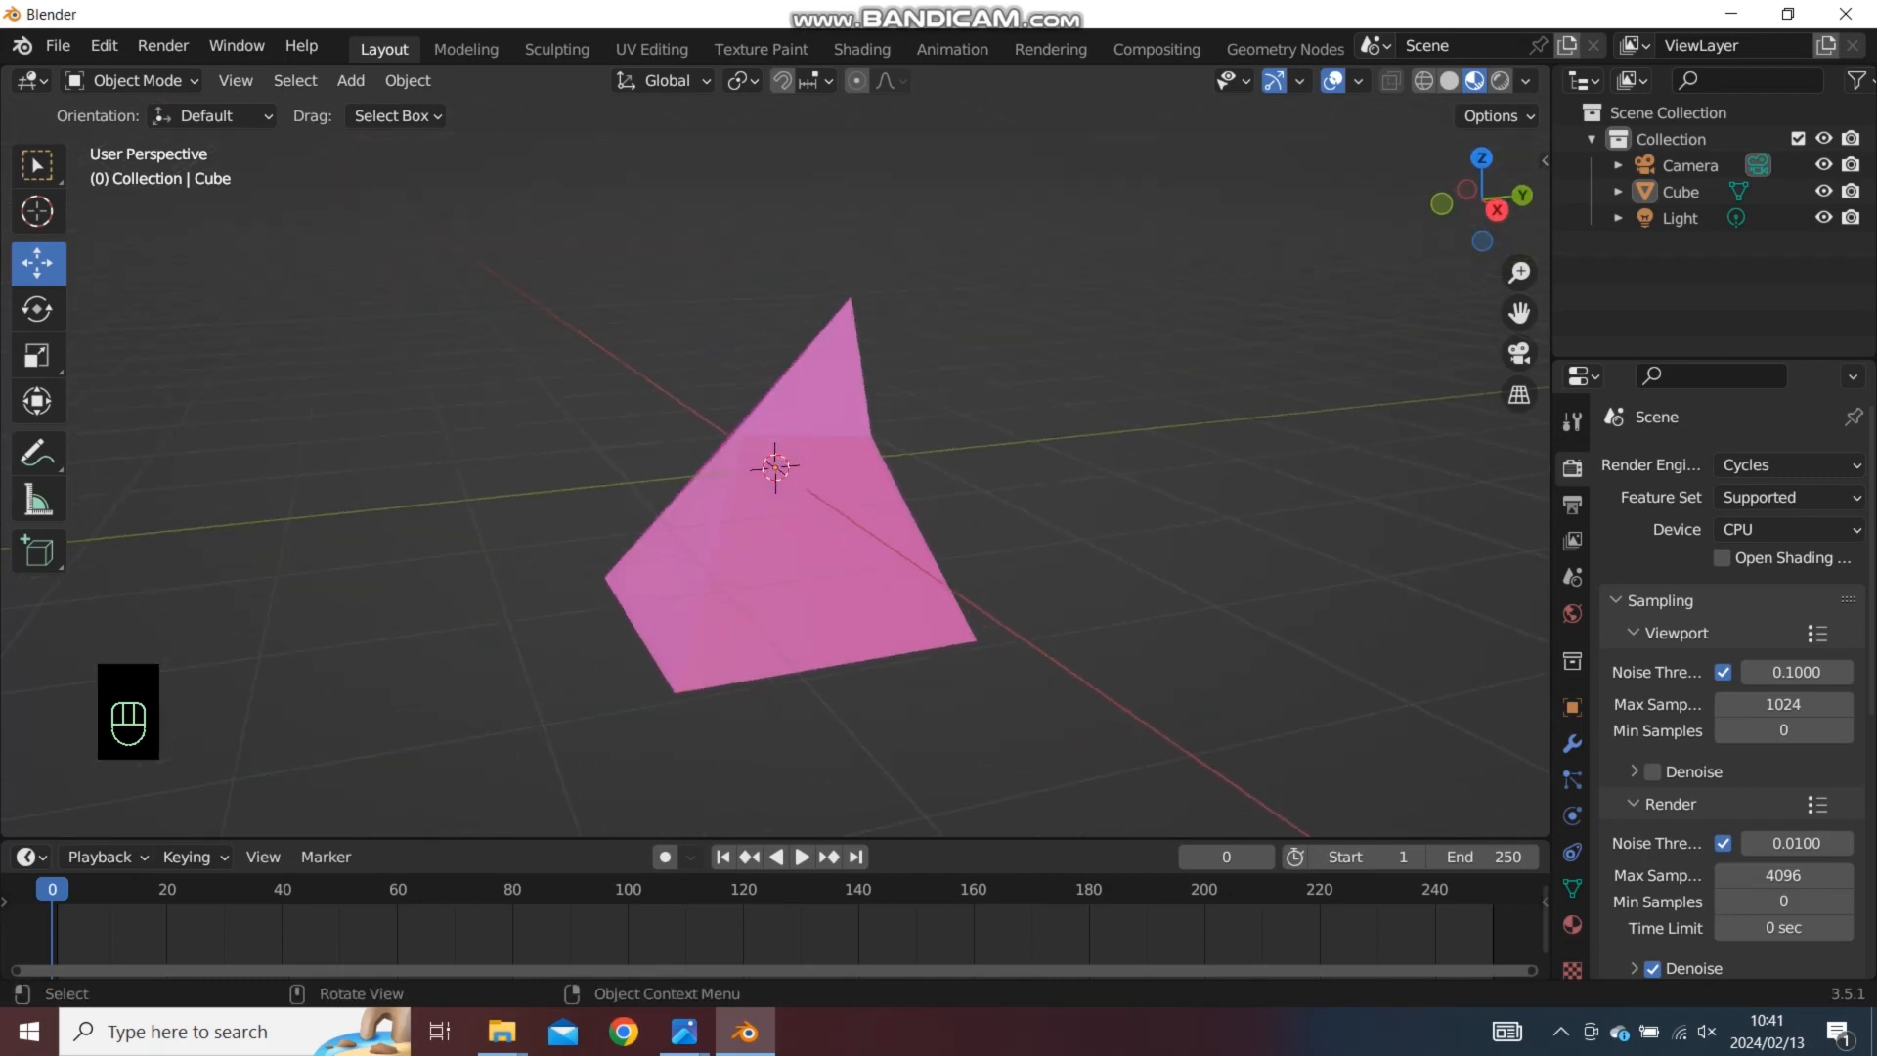
{"action": "left_click", "coordinate": [816, 548]}
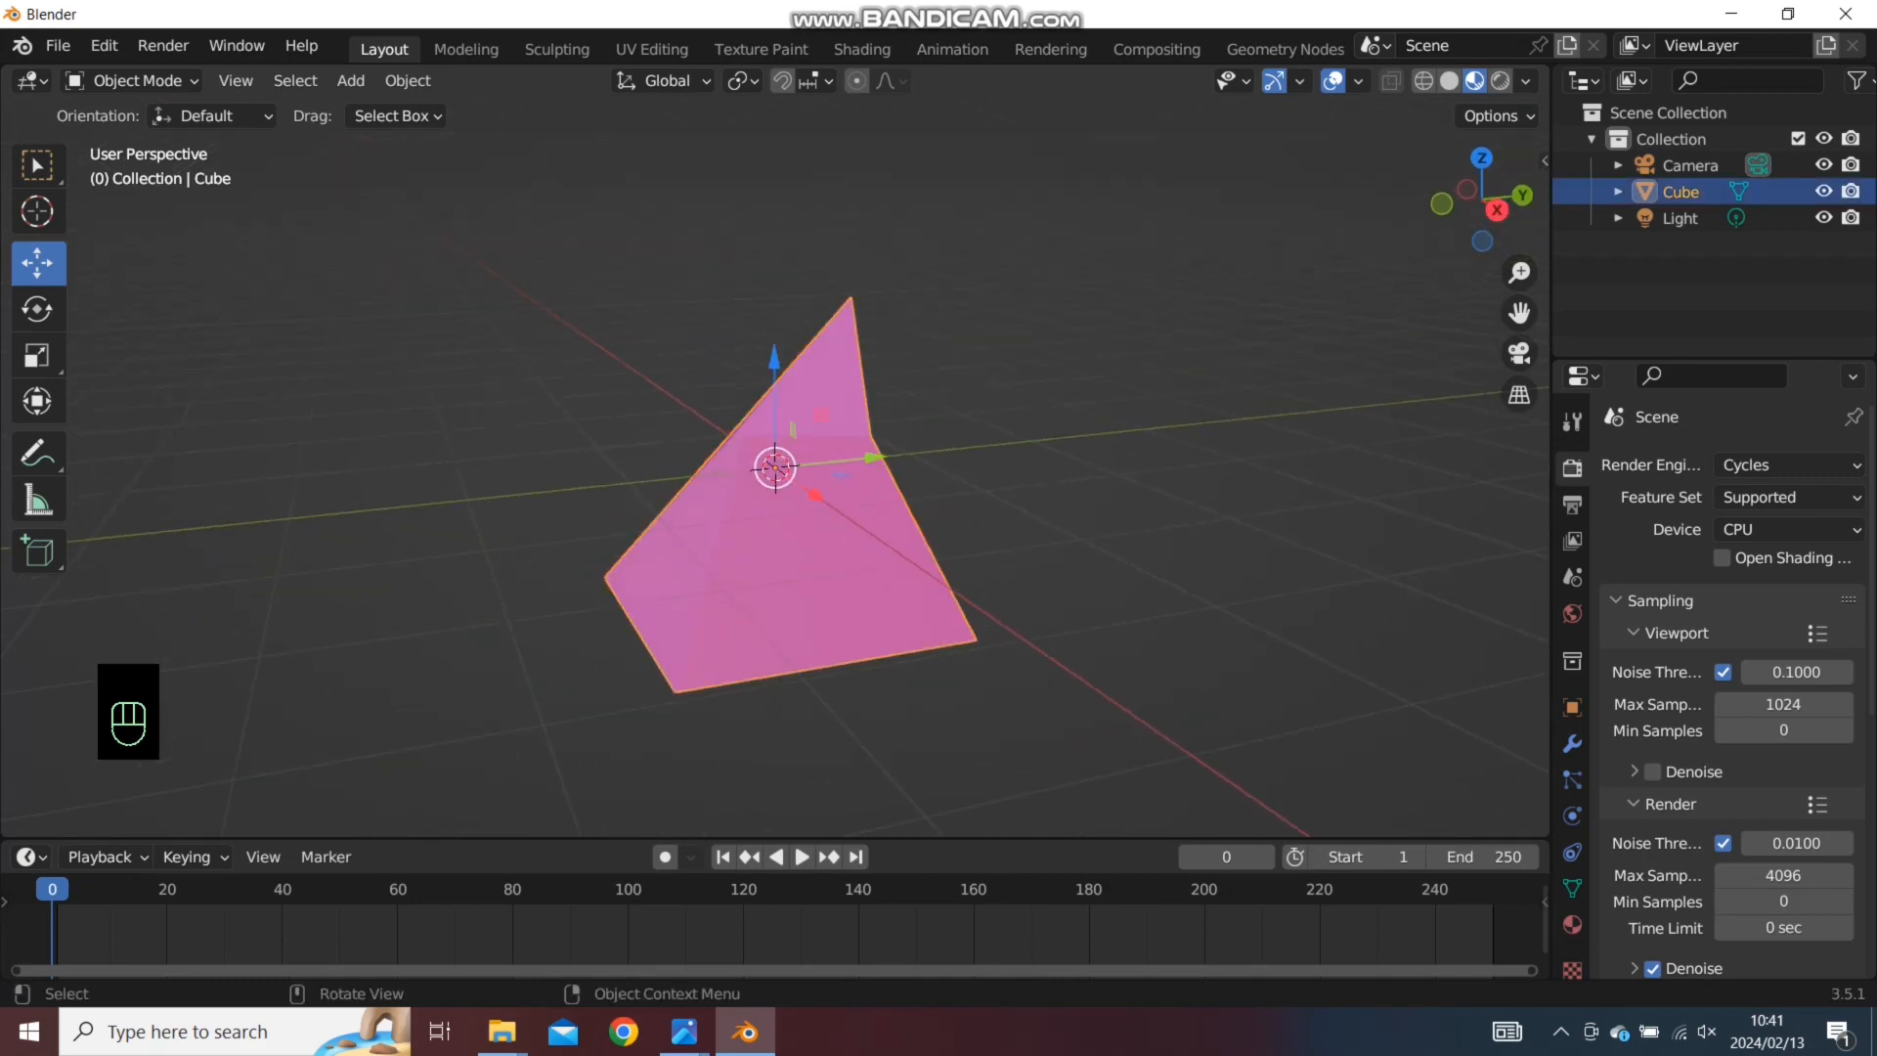
{"action": "scroll", "coordinate": [840, 548], "scroll_direction": "down", "scroll_amount": 3}
{"action": "middle_click_drag", "start_coordinate": [840, 548], "coordinate": [968, 577]}
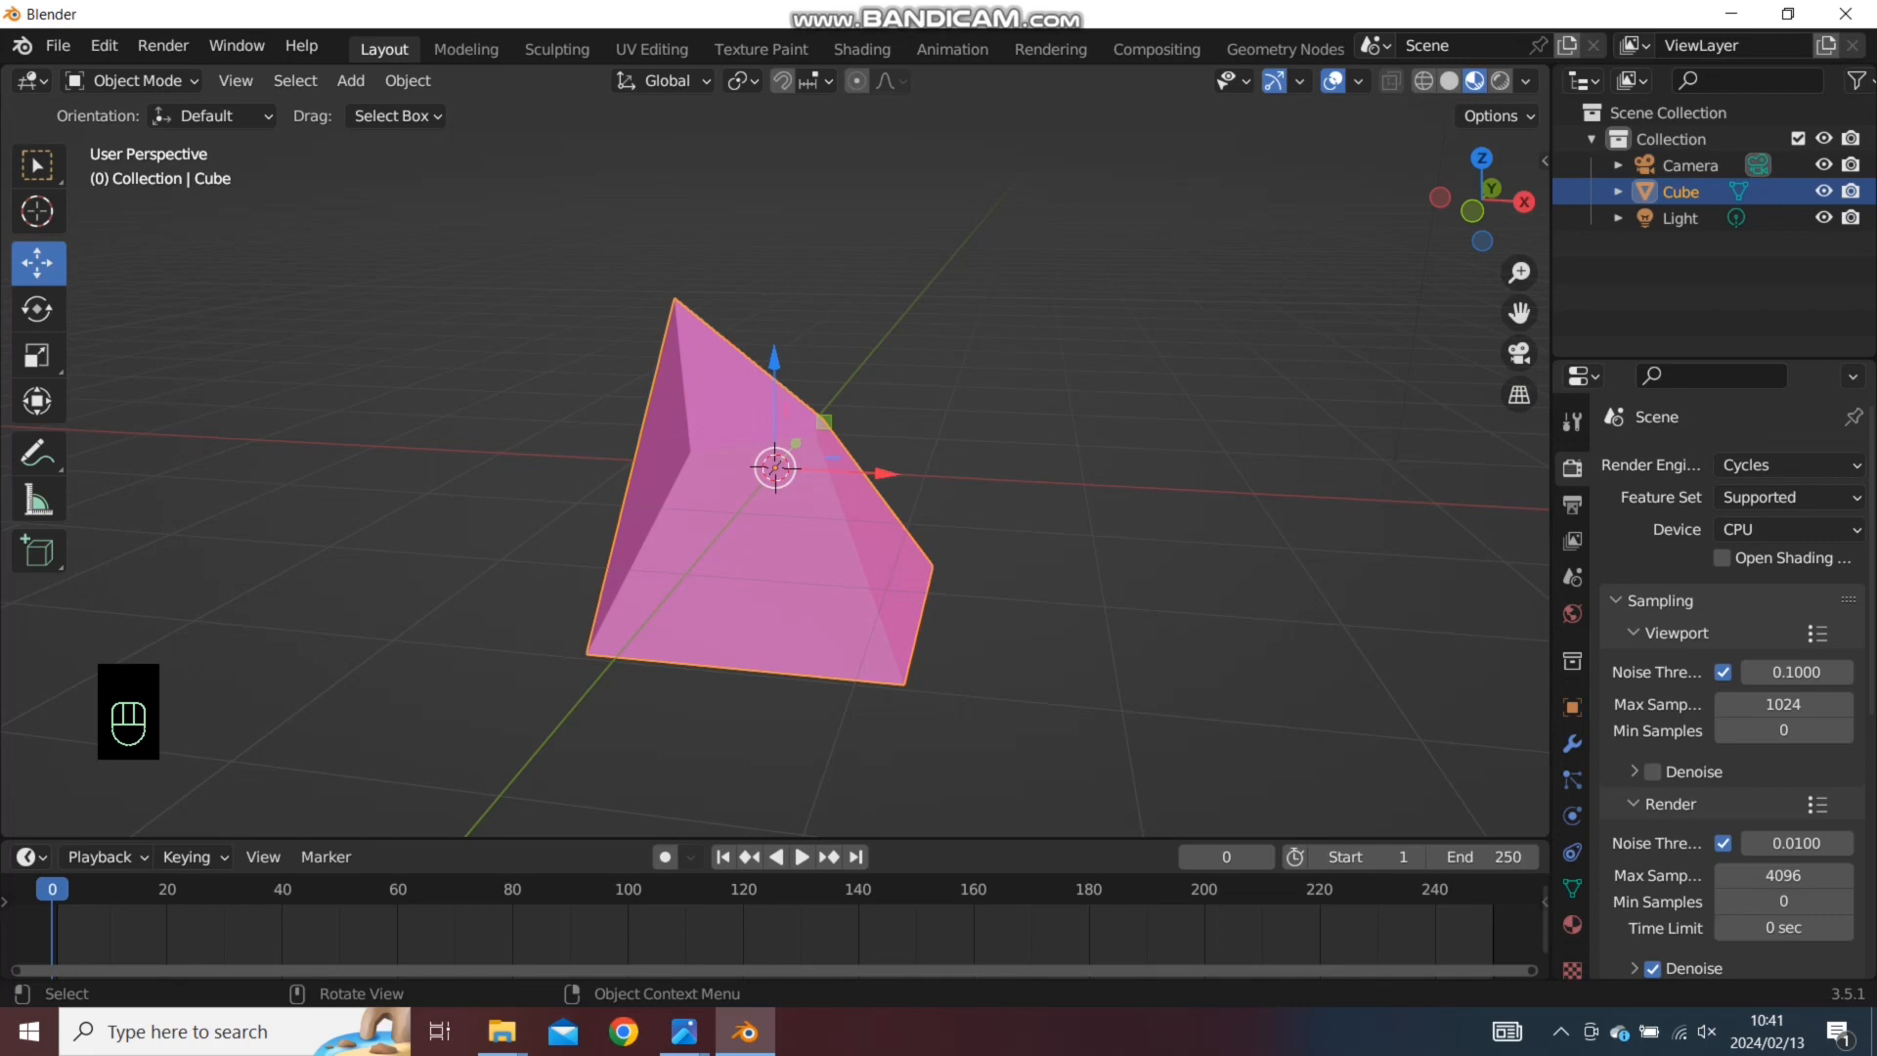
{"action": "middle_click_drag", "start_coordinate": [938, 576], "coordinate": [839, 575]}
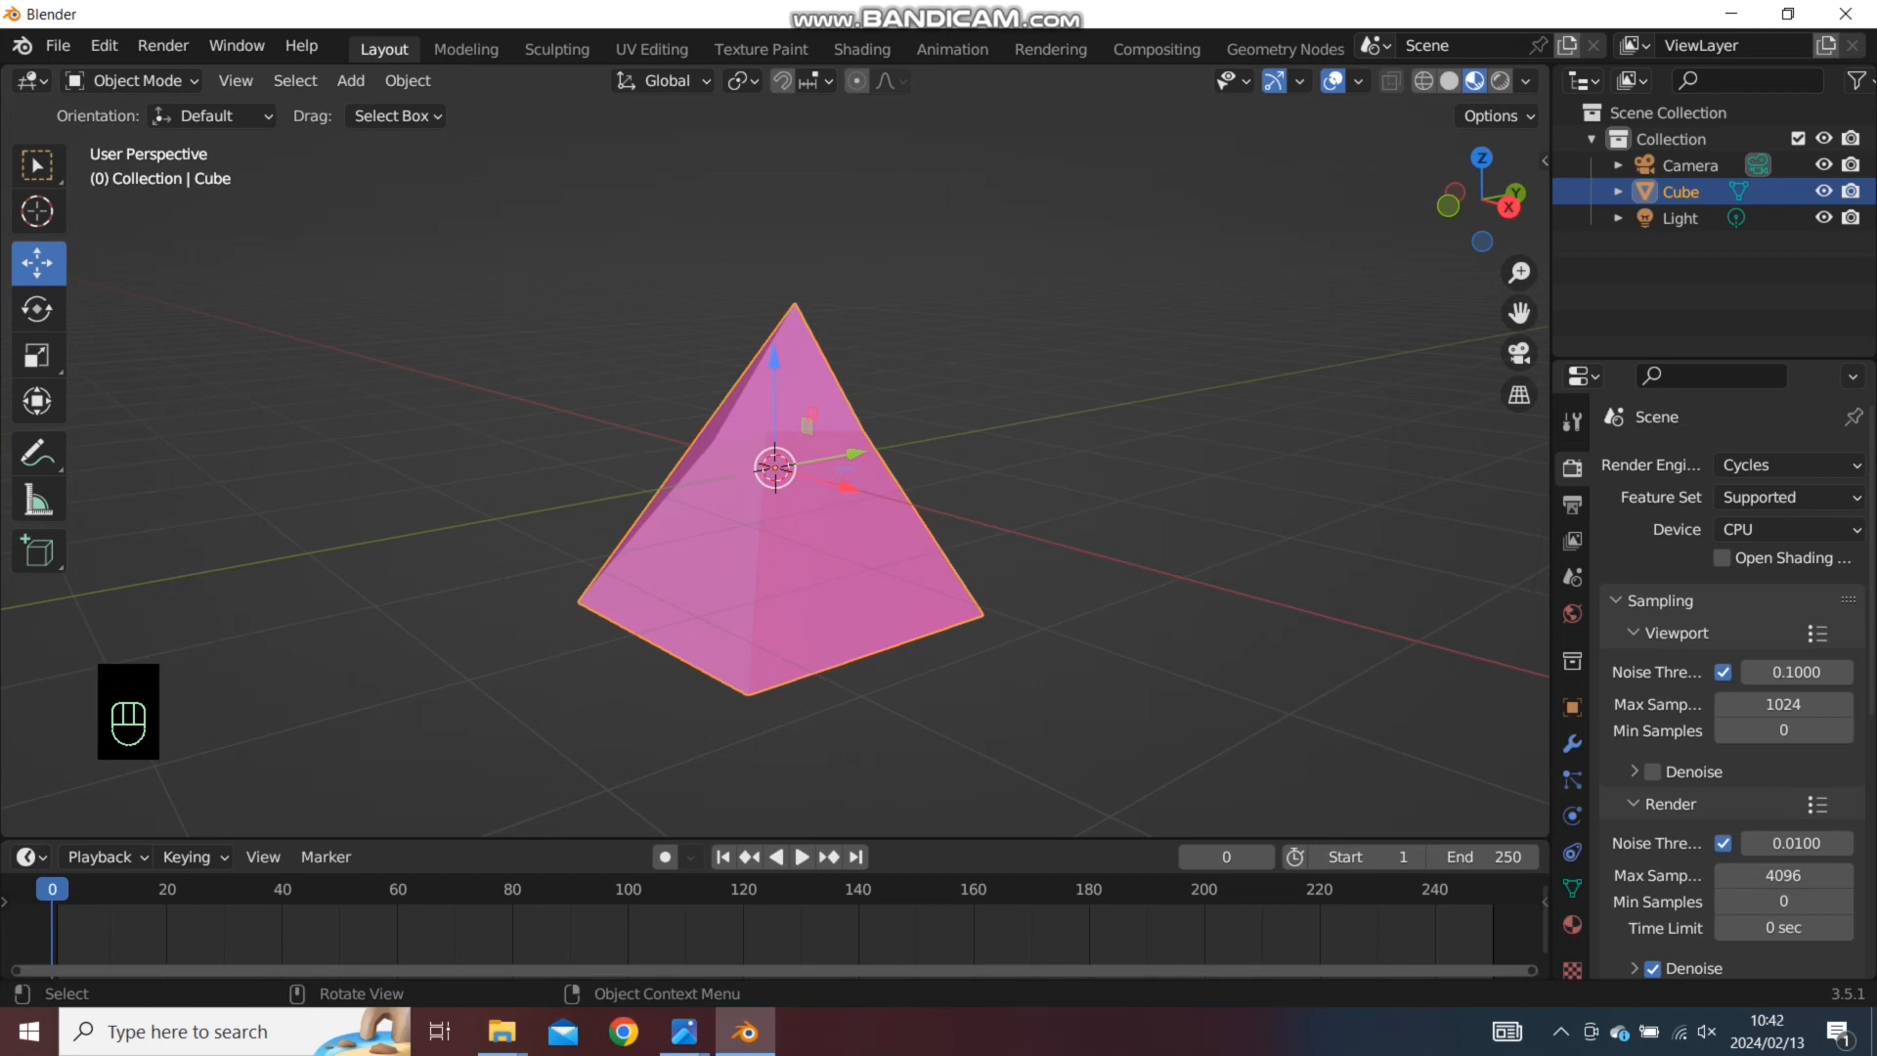
{"action": "mouse_move", "coordinate": [839, 575]}
{"action": "middle_mouse_down"}
{"action": "mouse_move", "coordinate": [788, 569]}
{"action": "mouse_move", "coordinate": [768, 438]}
{"action": "mouse_move", "coordinate": [819, 577]}
{"action": "mouse_move", "coordinate": [846, 568]}
{"action": "middle_mouse_up"}
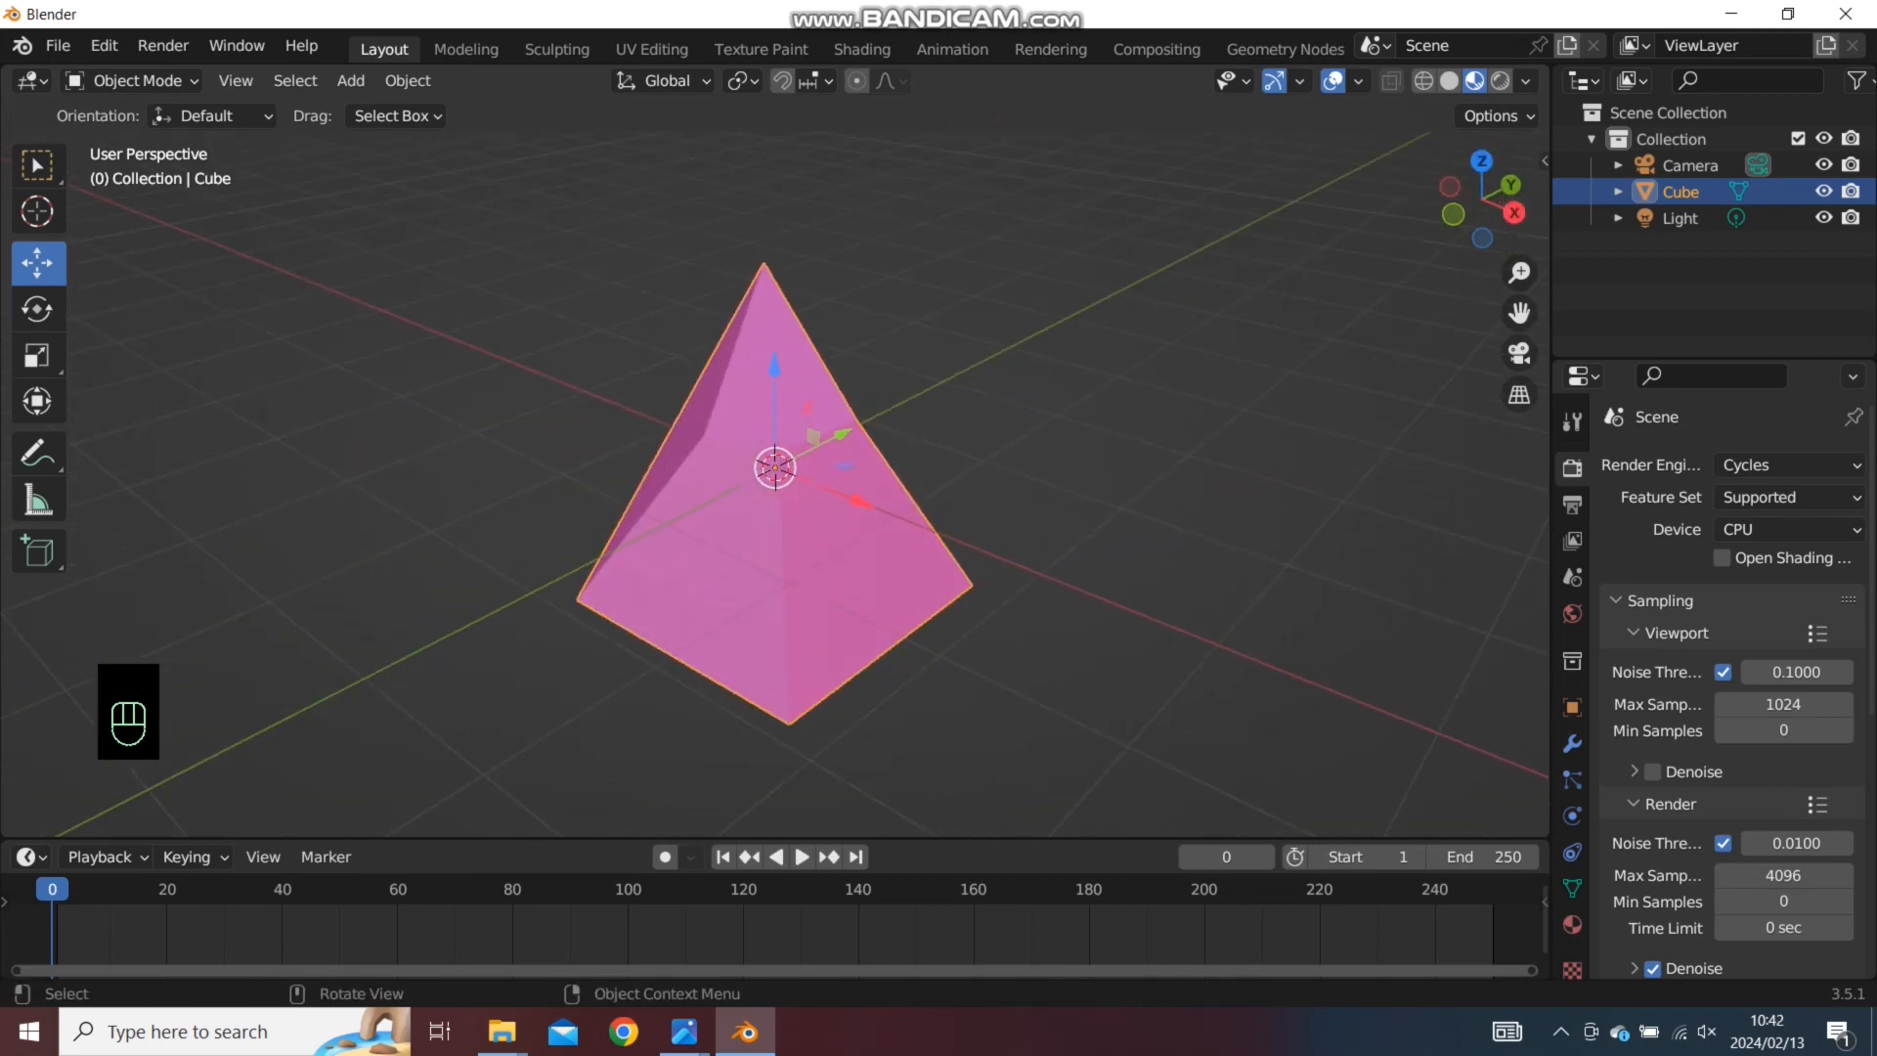
{"action": "left_click", "coordinate": [1759, 466]}
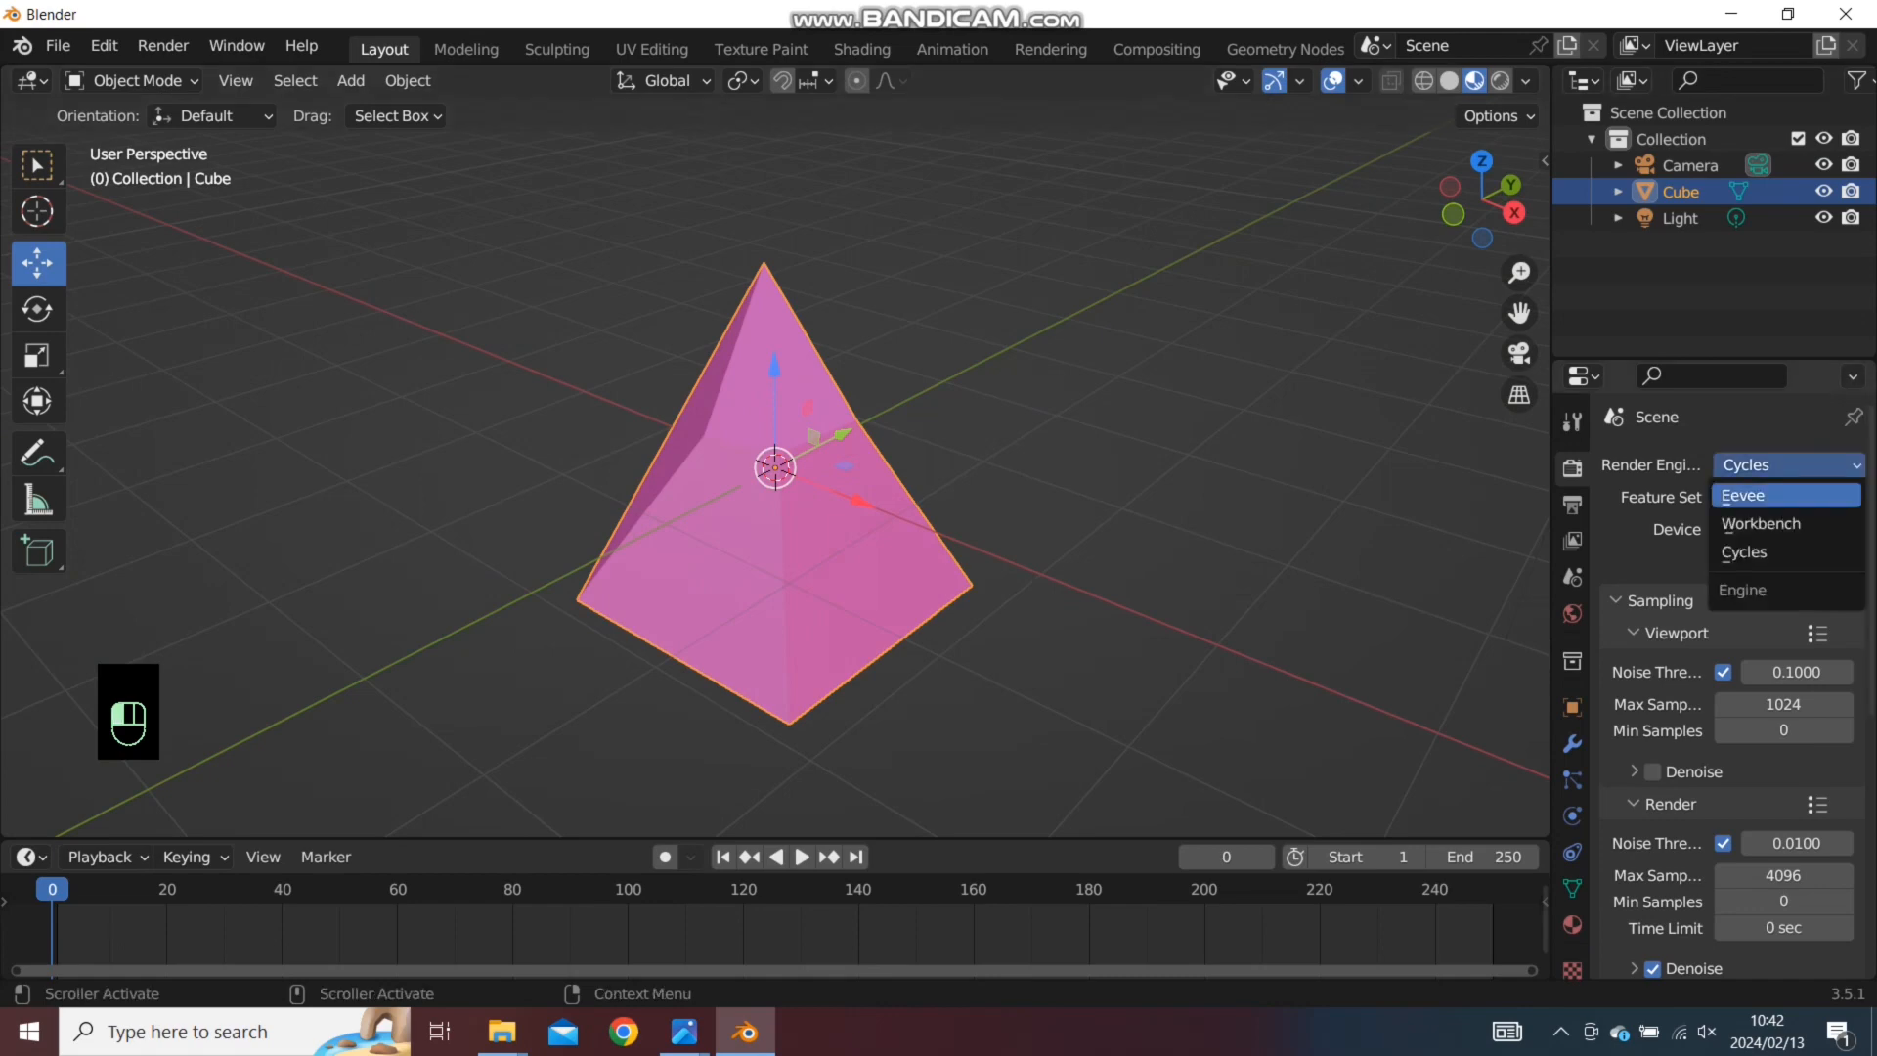
{"action": "left_click", "coordinate": [1743, 495]}
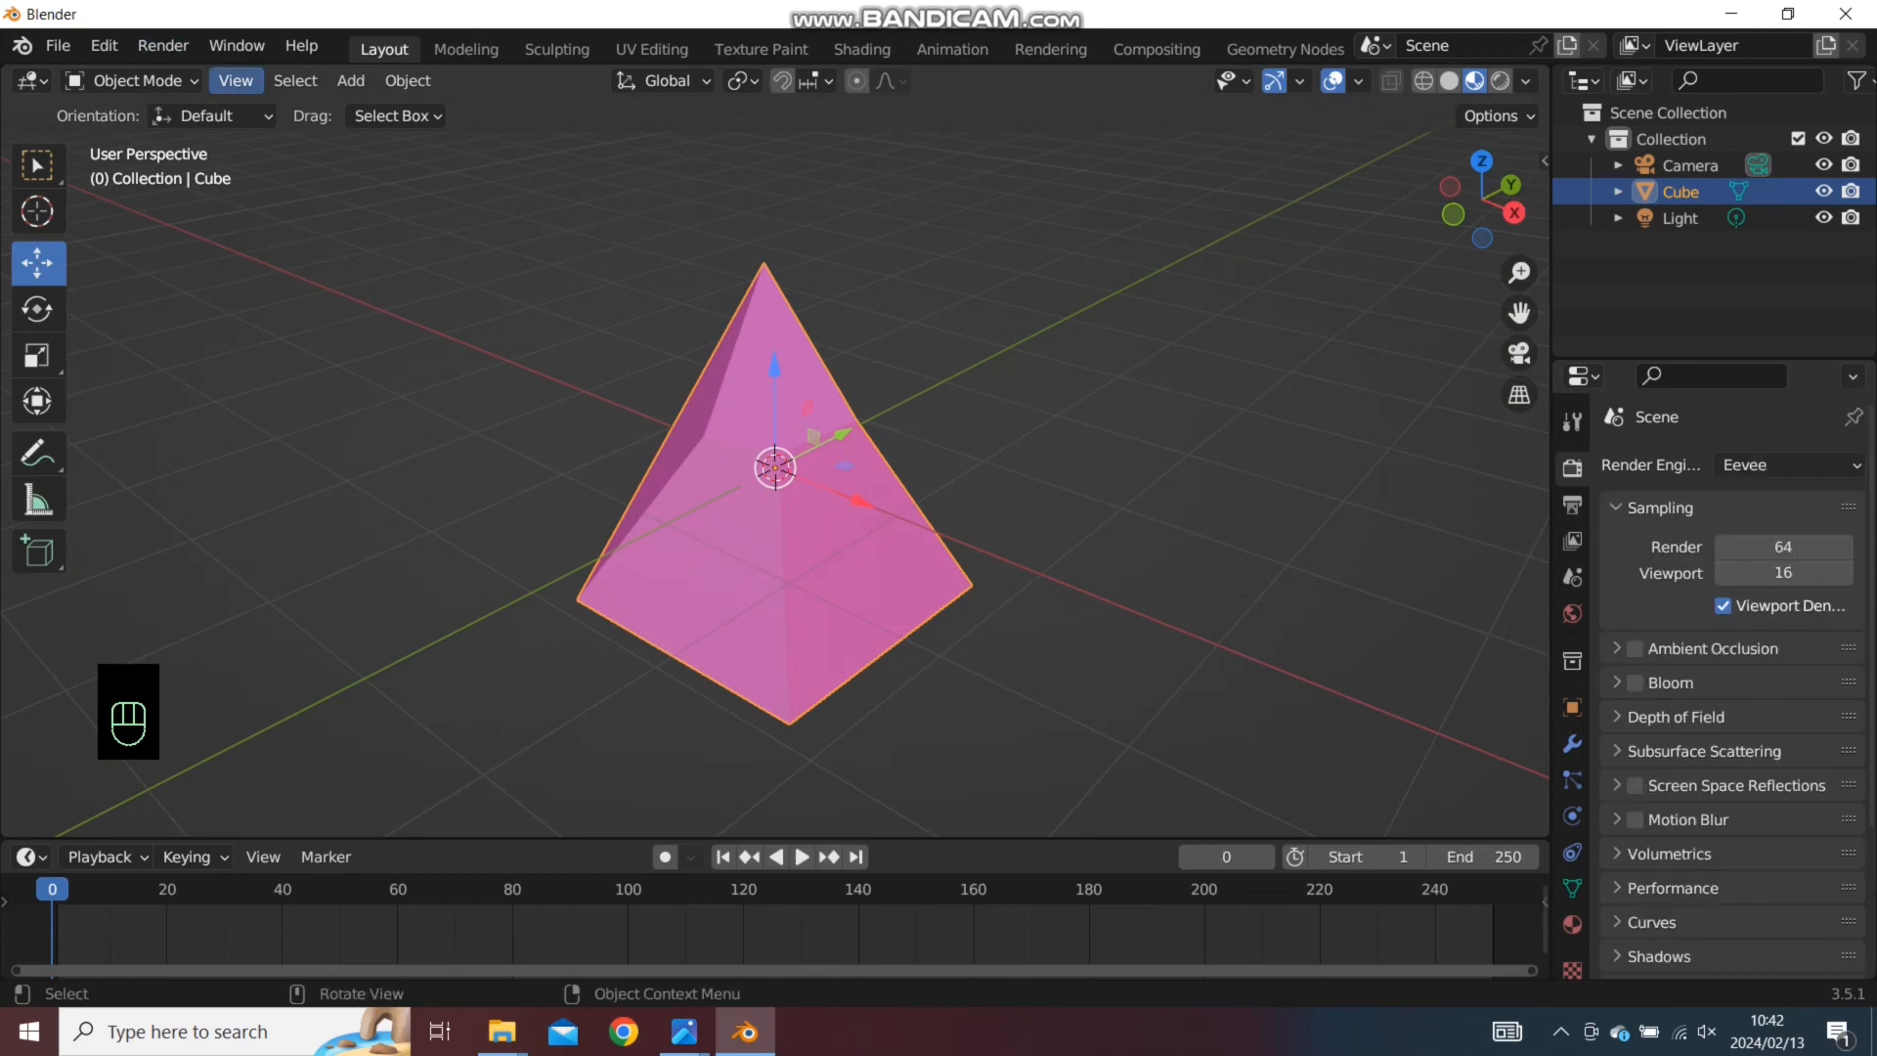
Start rendering the animation, close the render window, and deselect the cube
{"action": "left_click", "coordinate": [162, 45]}
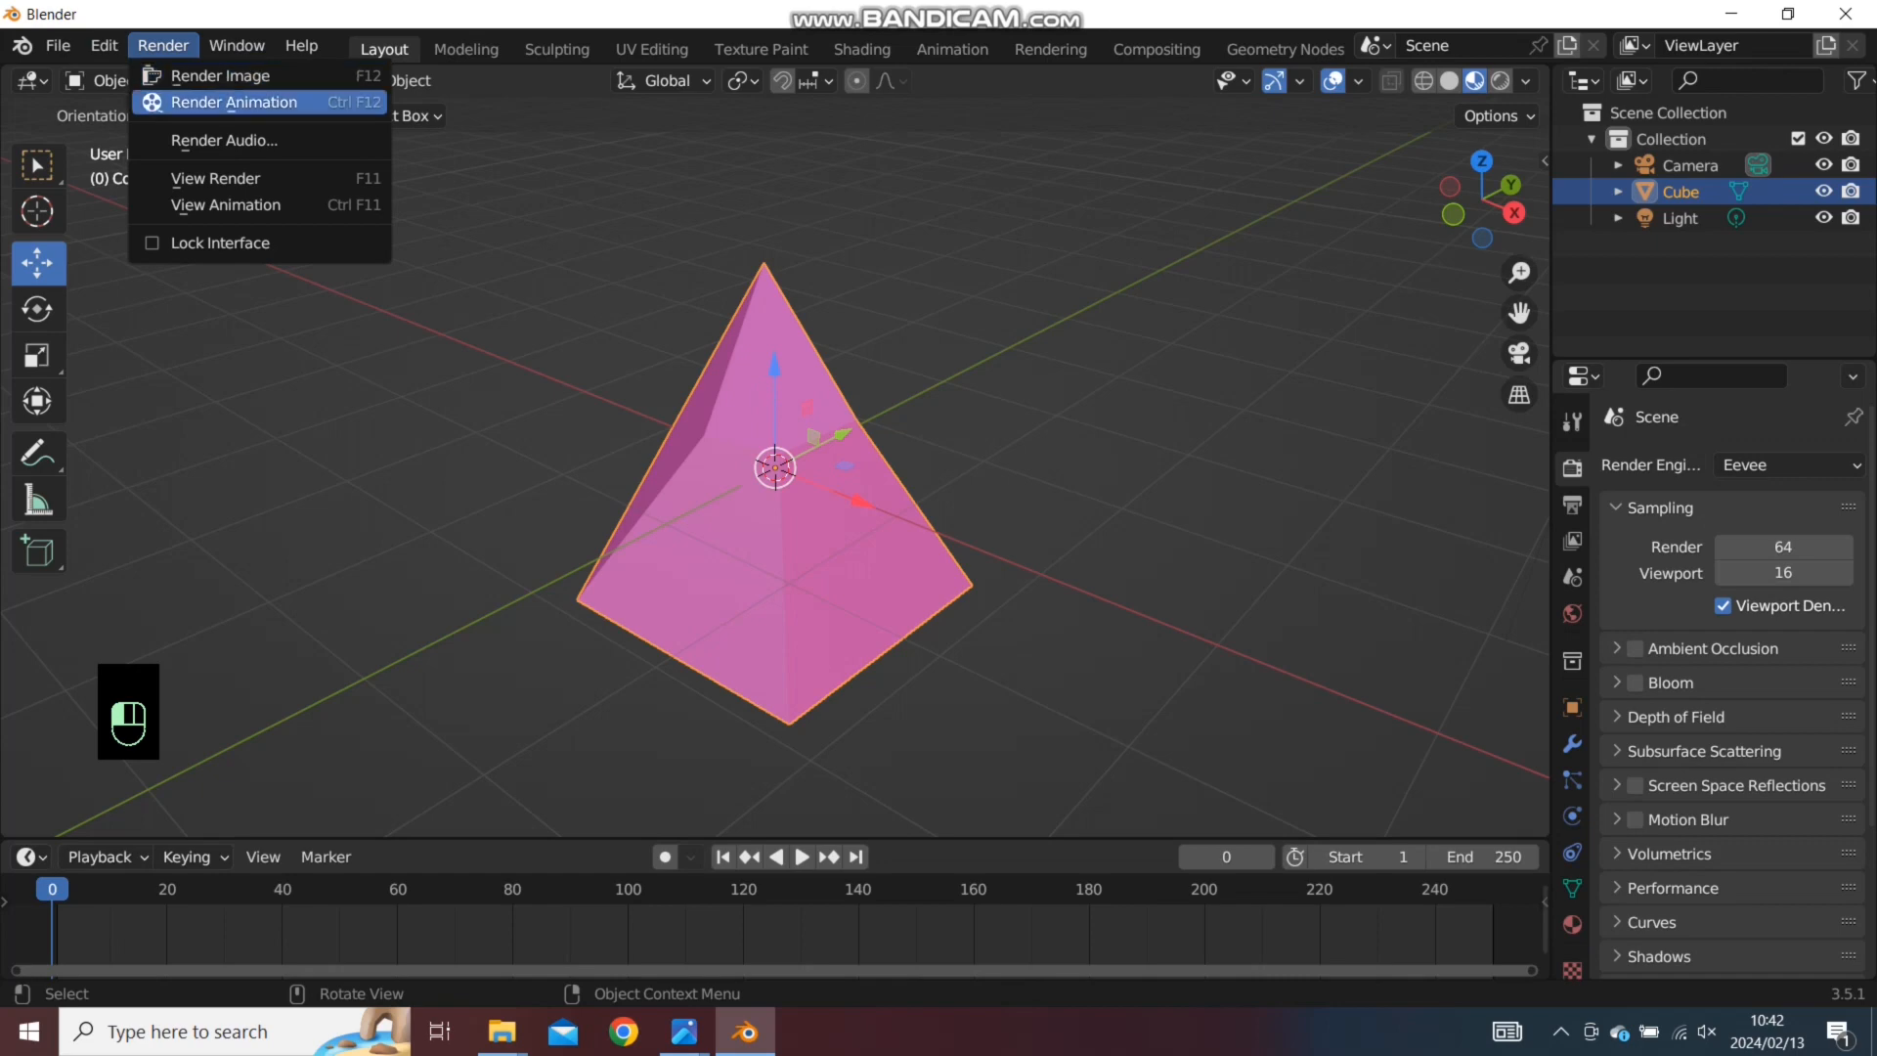
{"action": "left_click", "coordinate": [234, 102]}
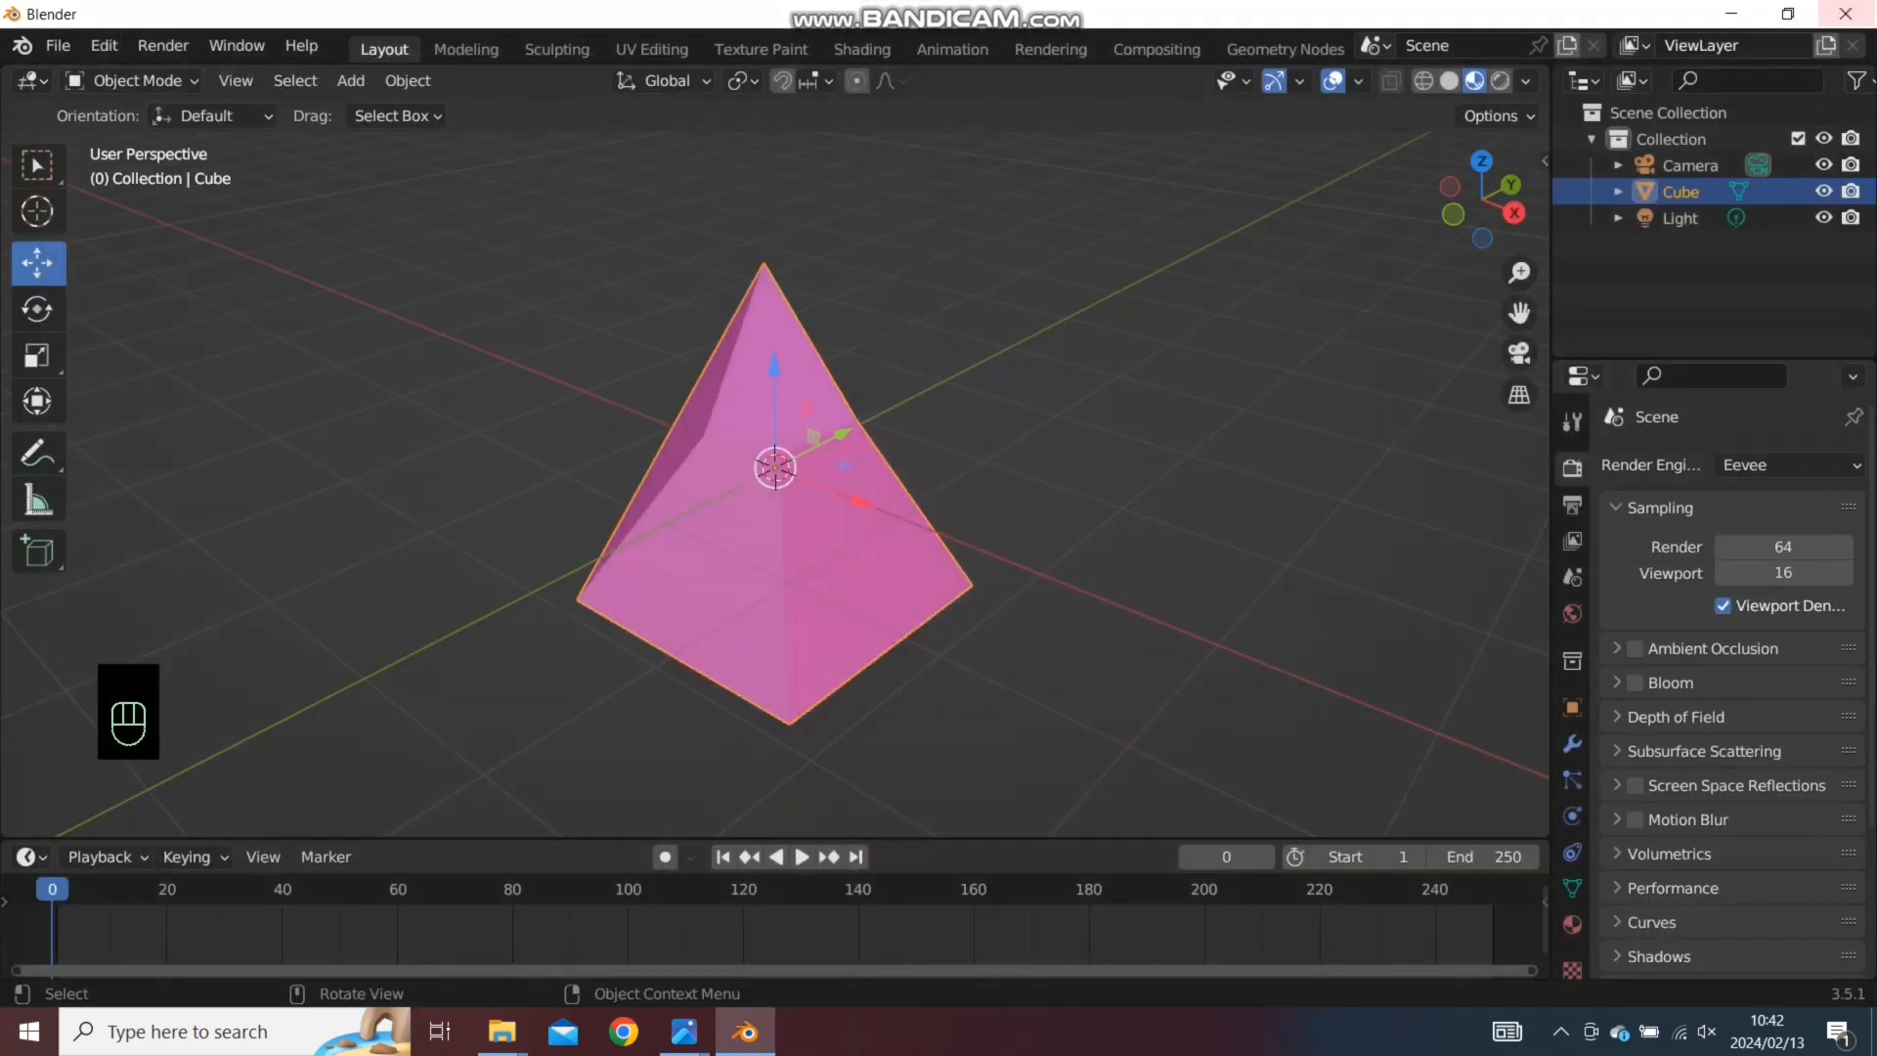
{"action": "left_click", "coordinate": [1847, 18]}
{"action": "left_click", "coordinate": [162, 45]}
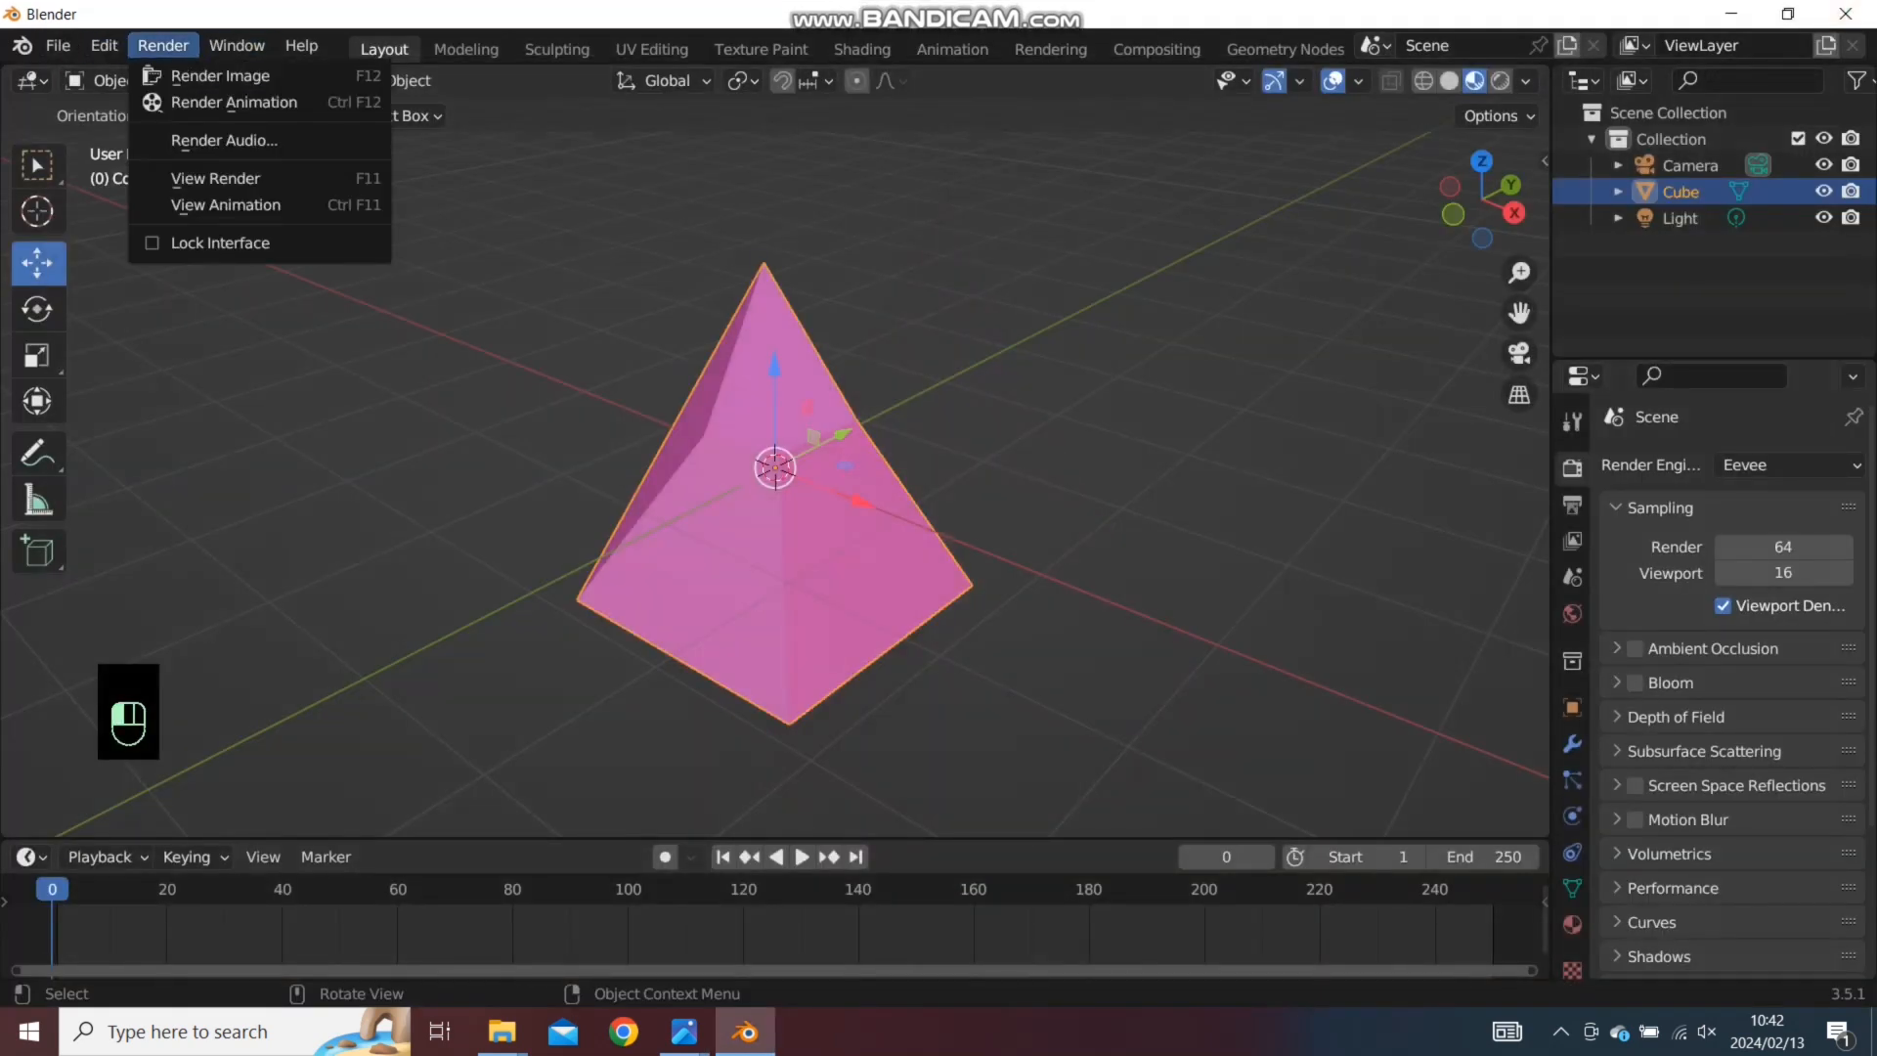
{"action": "left_click", "coordinate": [1094, 470]}
Select the light above the sculpted cube and set its power to 4000 W
{"action": "scroll", "coordinate": [1095, 469], "scroll_direction": "down", "scroll_amount": 4}
{"action": "middle_click_drag", "start_coordinate": [1095, 469], "coordinate": [1317, 499]}
{"action": "scroll", "coordinate": [1227, 509], "scroll_direction": "up", "scroll_amount": 2}
{"action": "scroll", "coordinate": [1320, 486], "scroll_direction": "down", "scroll_amount": 5}
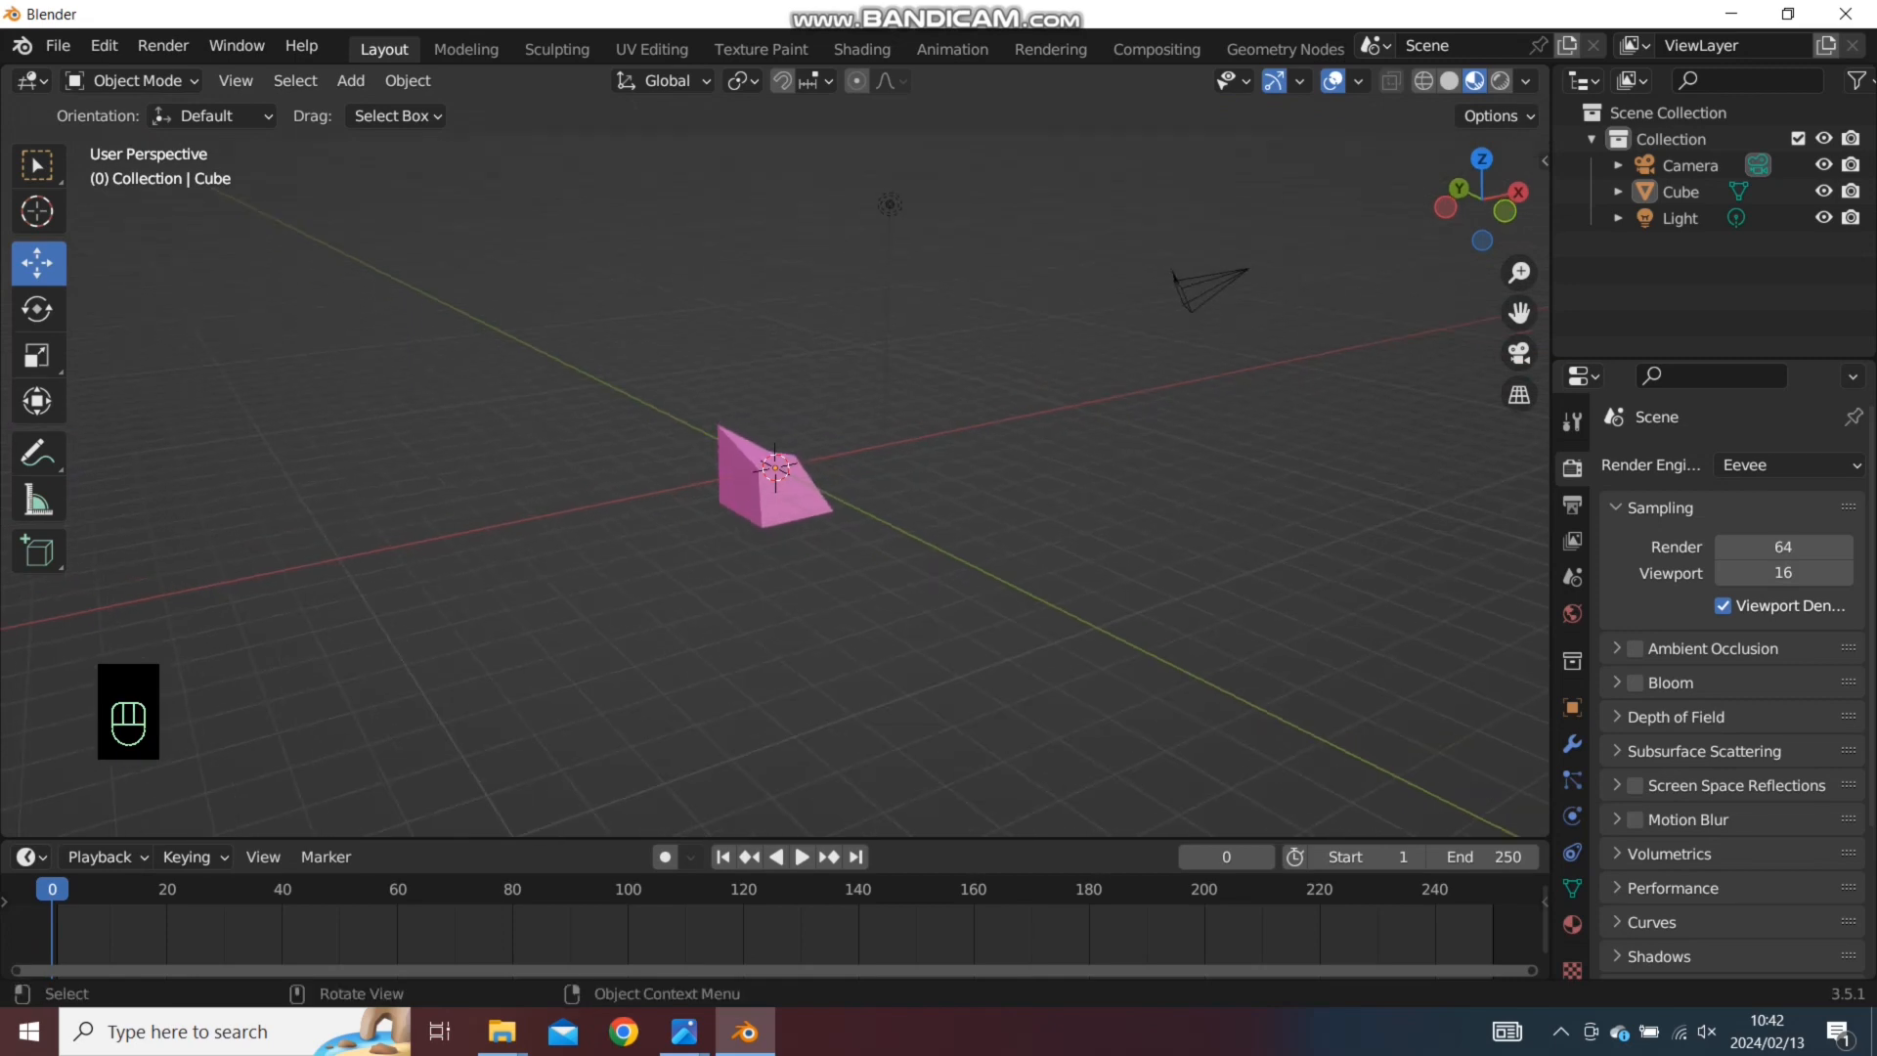
{"action": "left_click", "coordinate": [889, 204]}
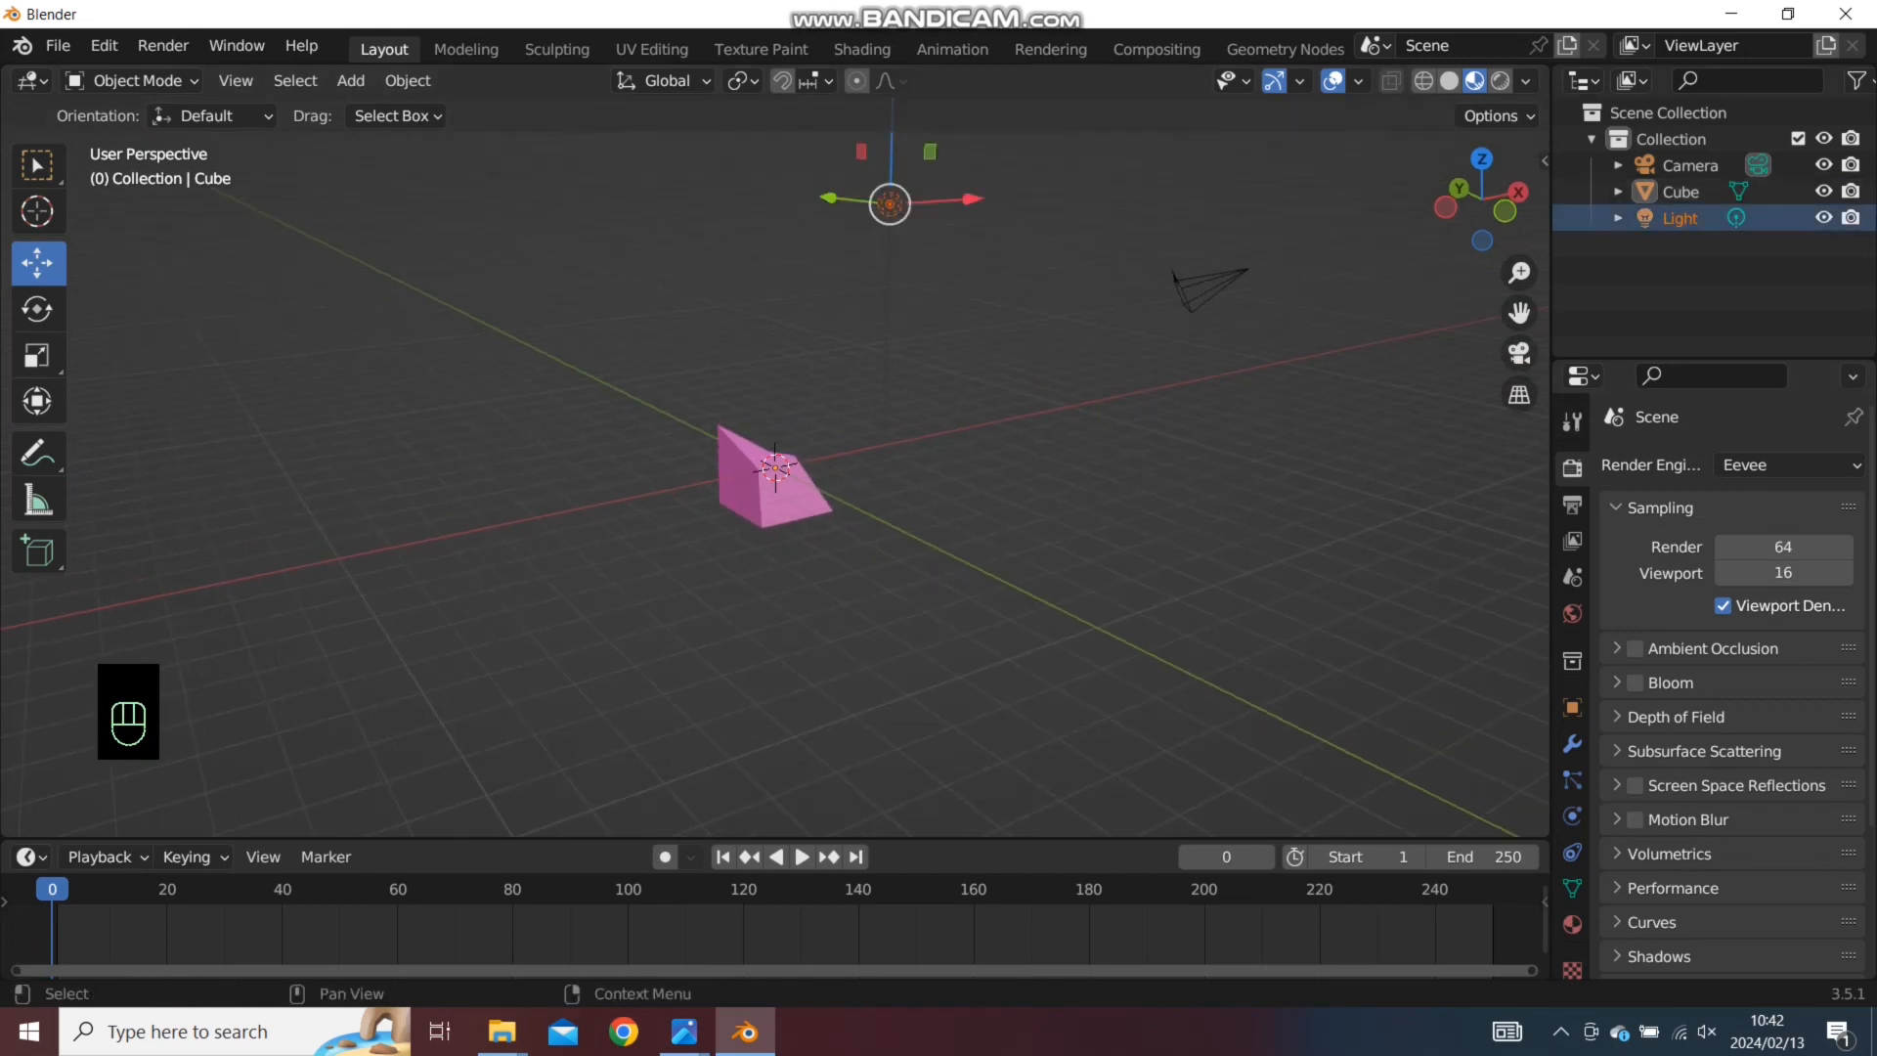
{"action": "left_click", "coordinate": [1736, 218]}
{"action": "left_click", "coordinate": [1764, 641]}
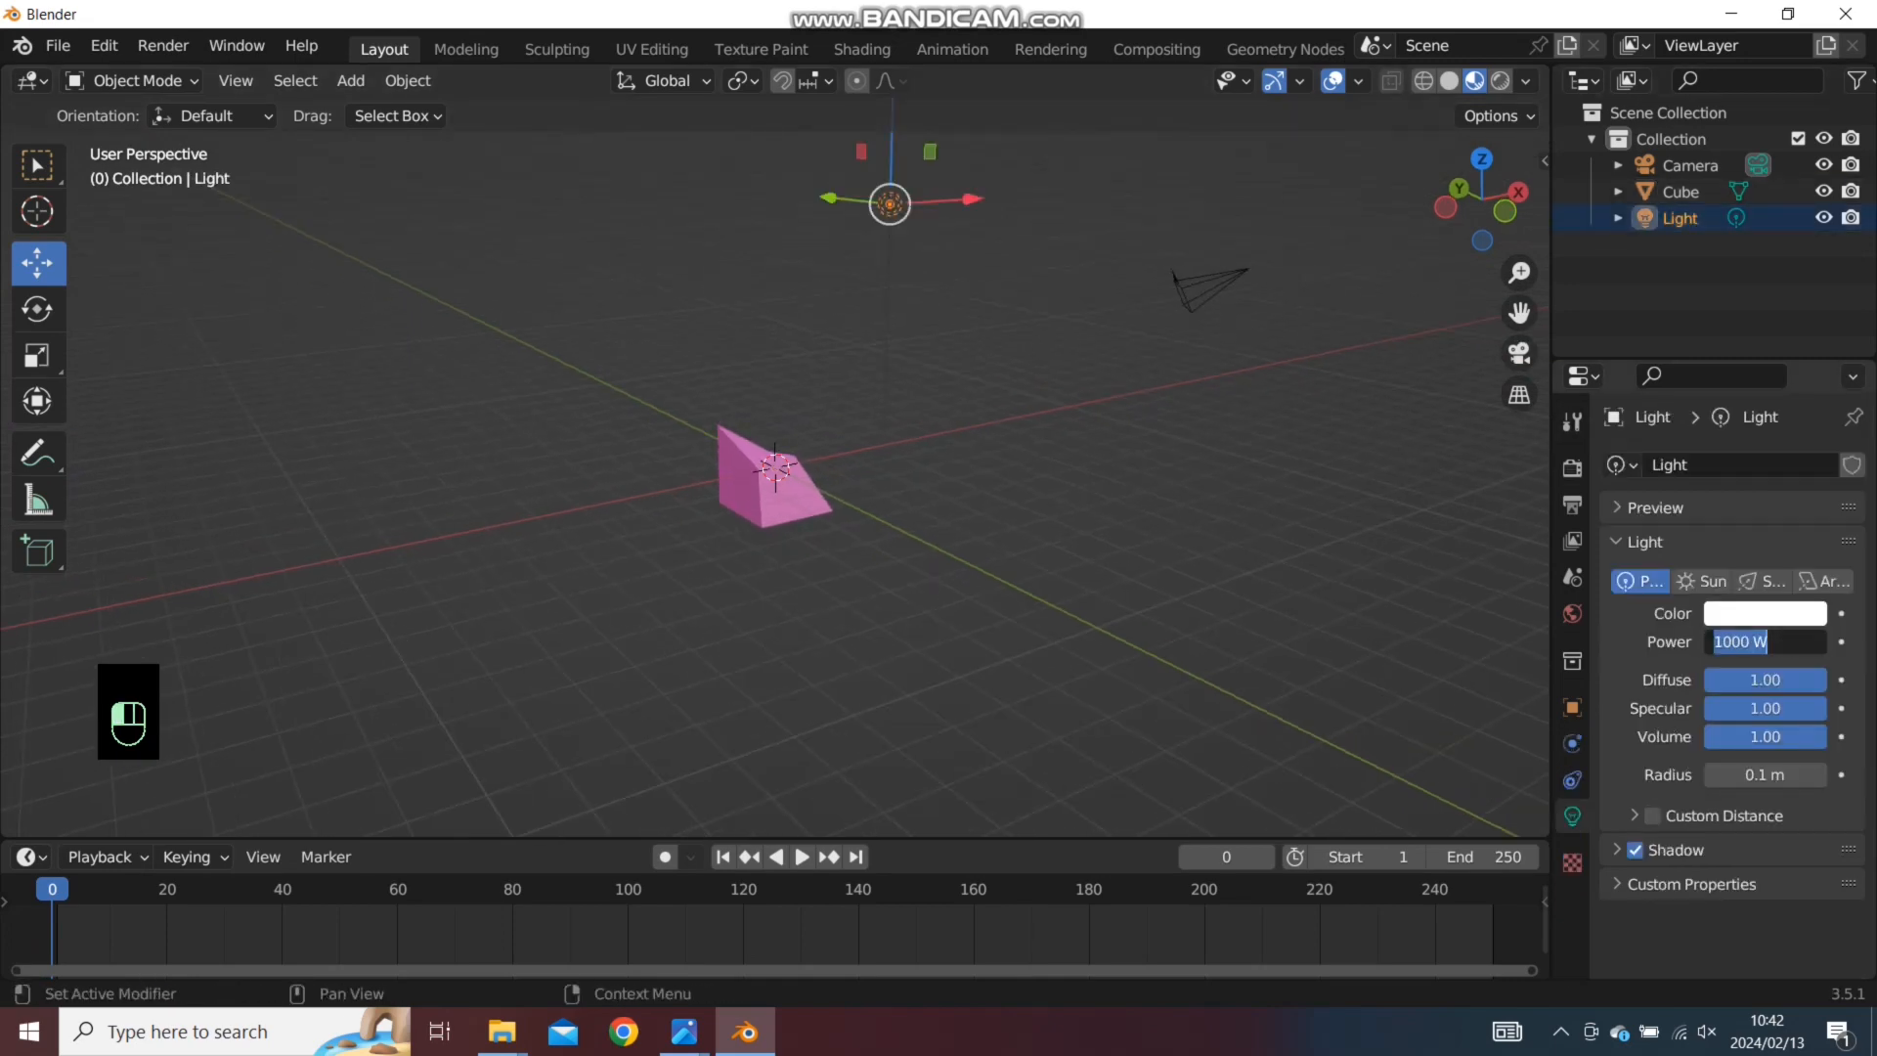
{"action": "key", "text": "BackSpace"}
{"action": "type", "text": "4000"}
{"action": "key", "text": "Return"}
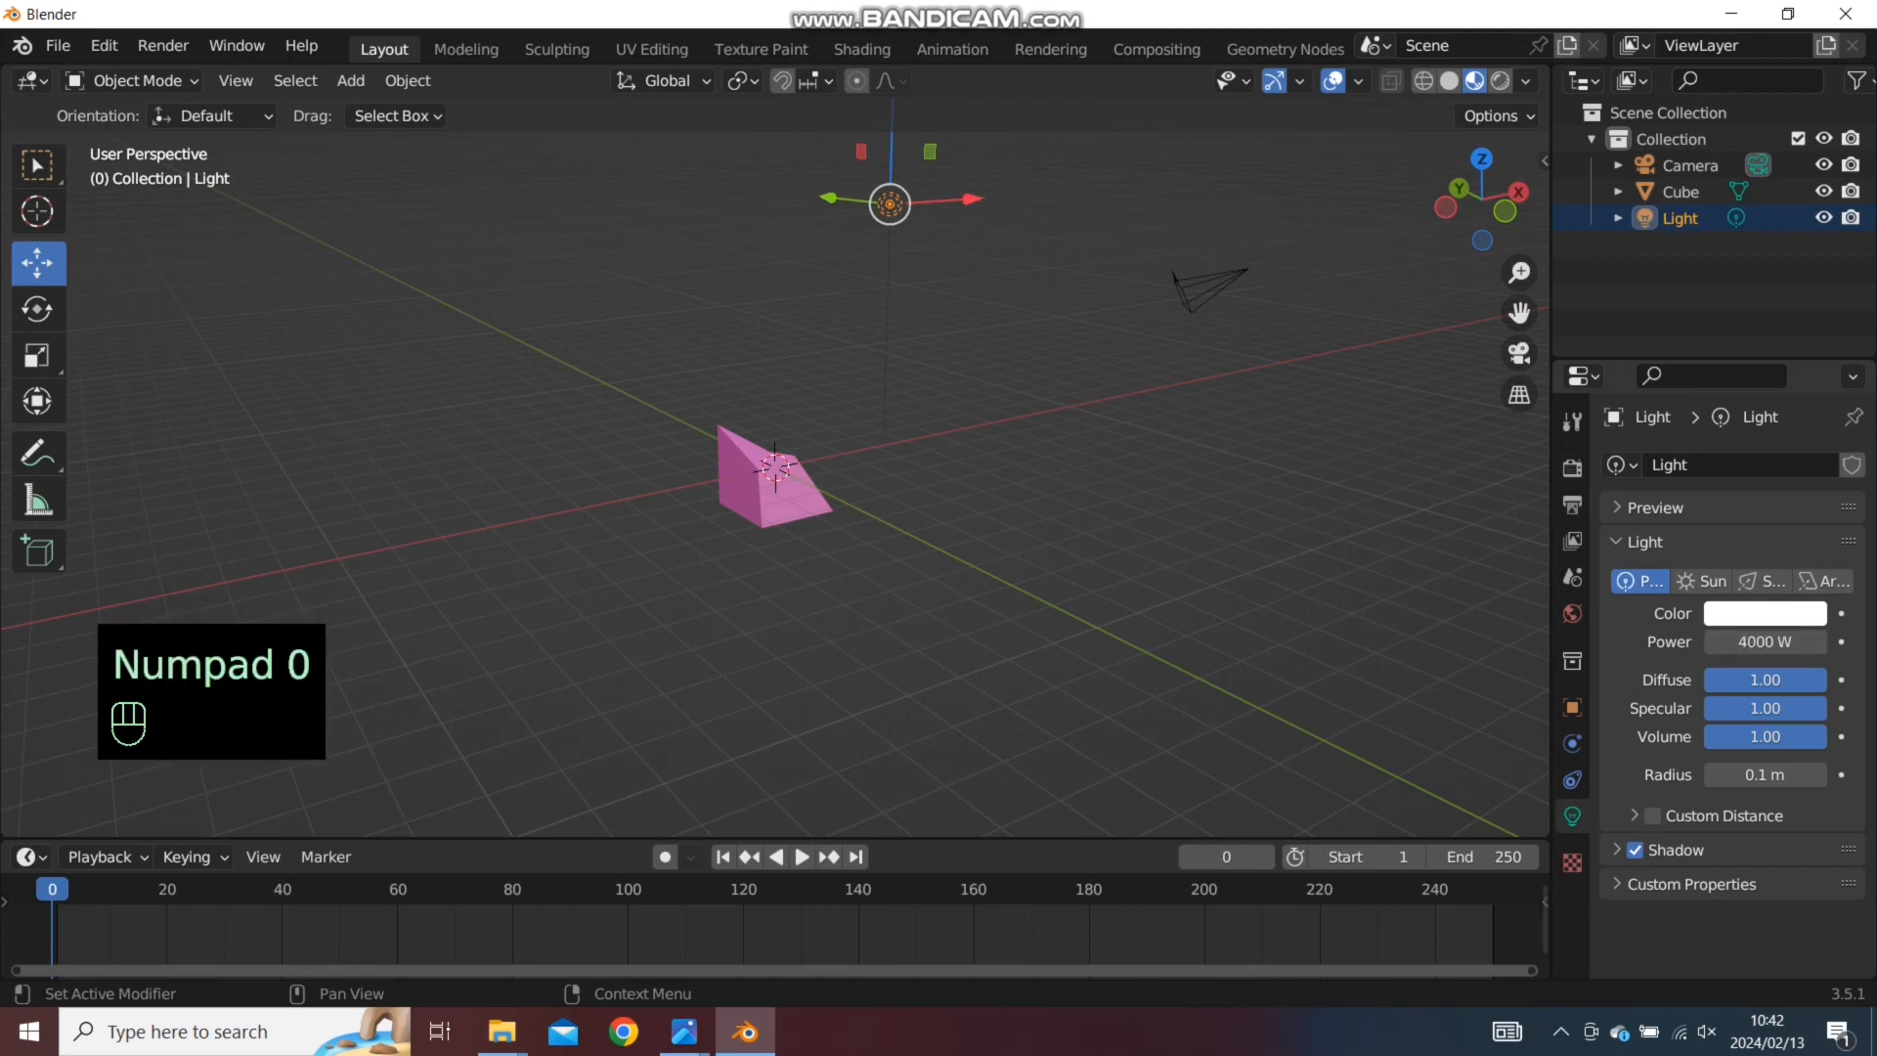
Set the light's color to orange with hue 0.088 and saturation 0.906, and deselect the light
{"action": "left_click", "coordinate": [1764, 612]}
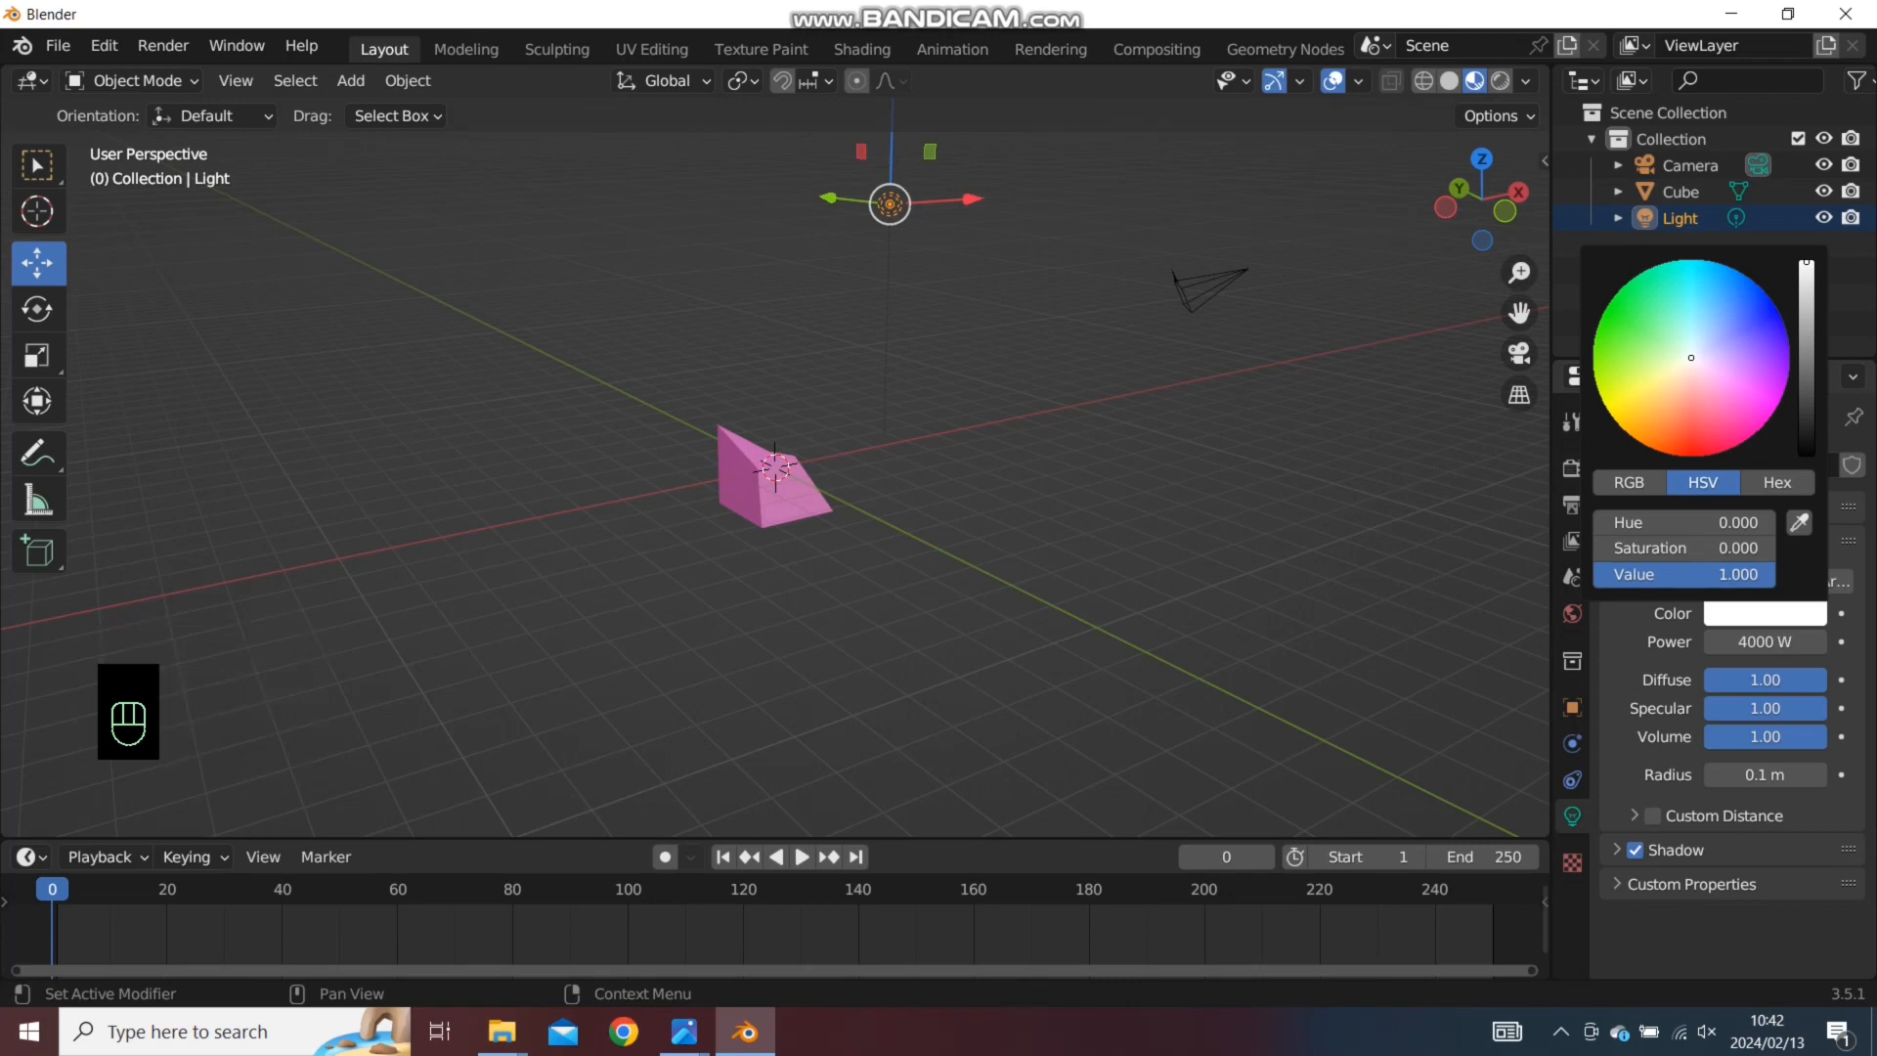
{"action": "left_click", "coordinate": [1731, 413]}
{"action": "left_click", "coordinate": [1651, 387]}
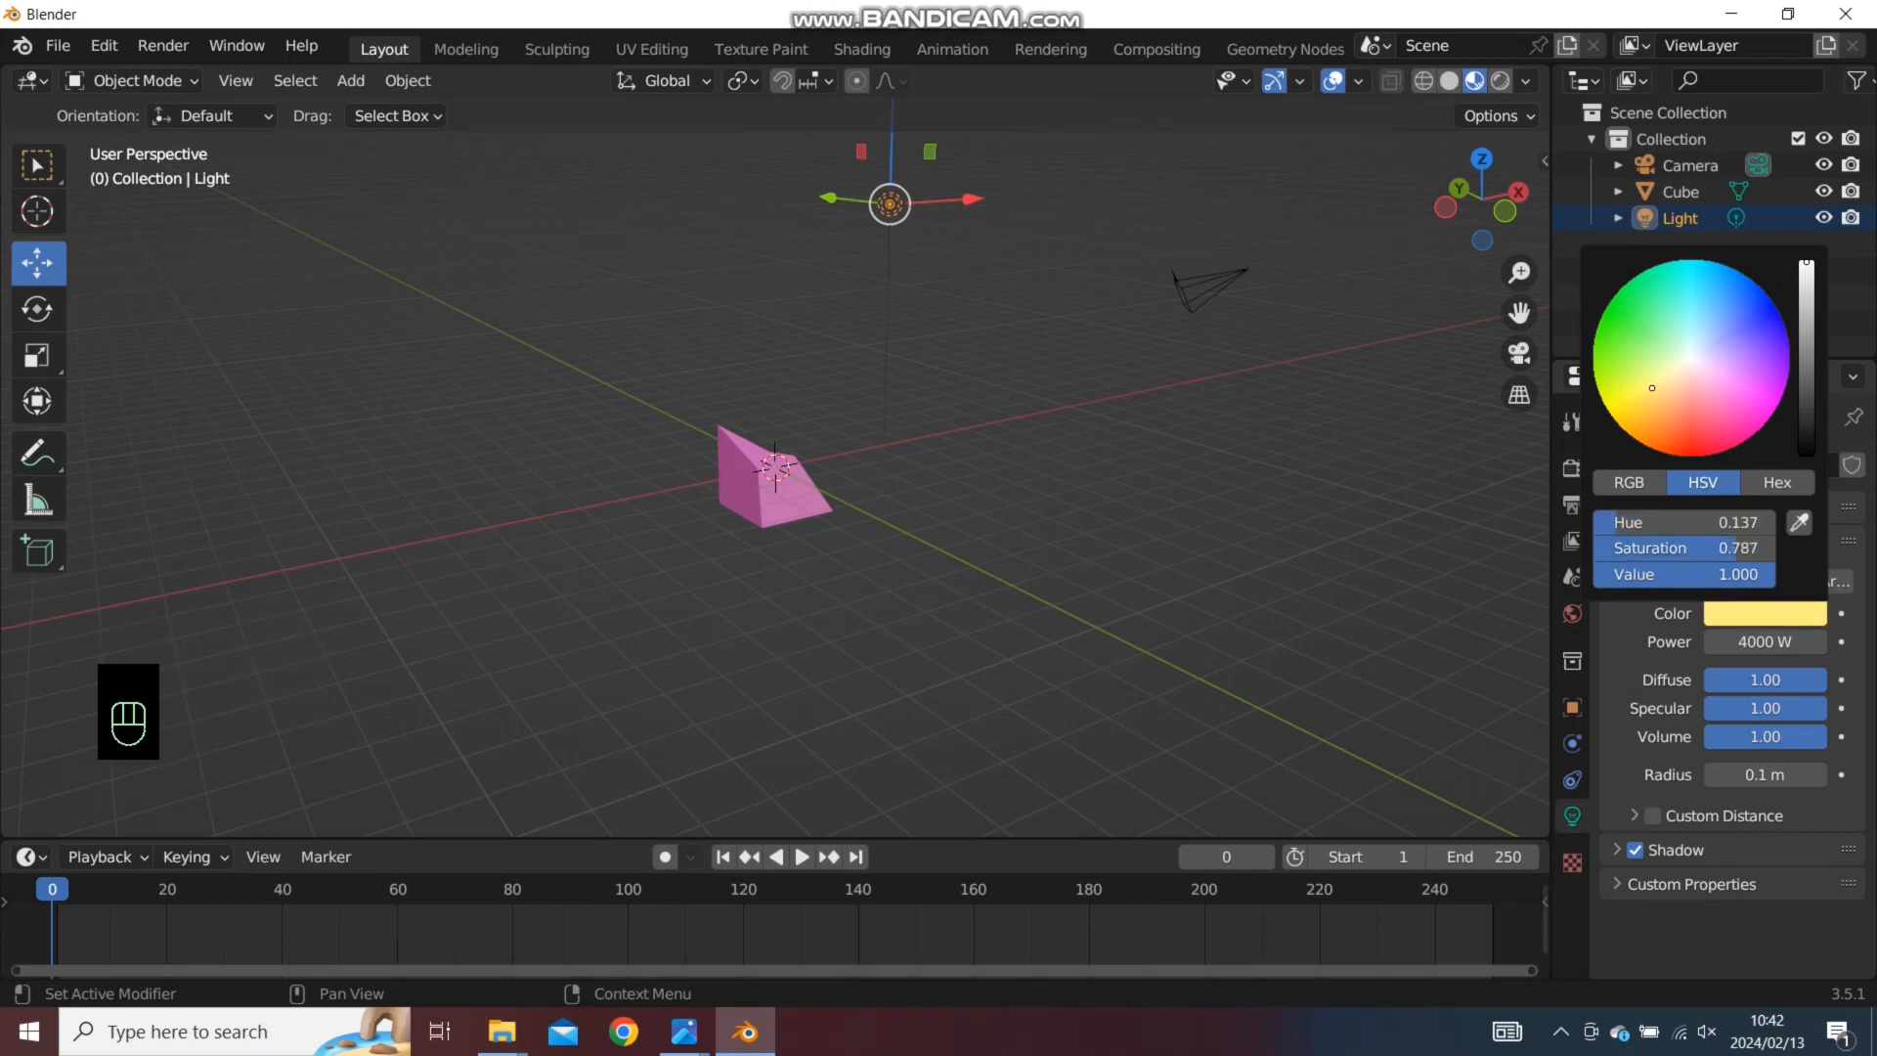
{"action": "mouse_move", "coordinate": [1652, 388]}
{"action": "left_mouse_down"}
{"action": "mouse_move", "coordinate": [1647, 371]}
{"action": "mouse_move", "coordinate": [1649, 407]}
{"action": "left_mouse_up"}
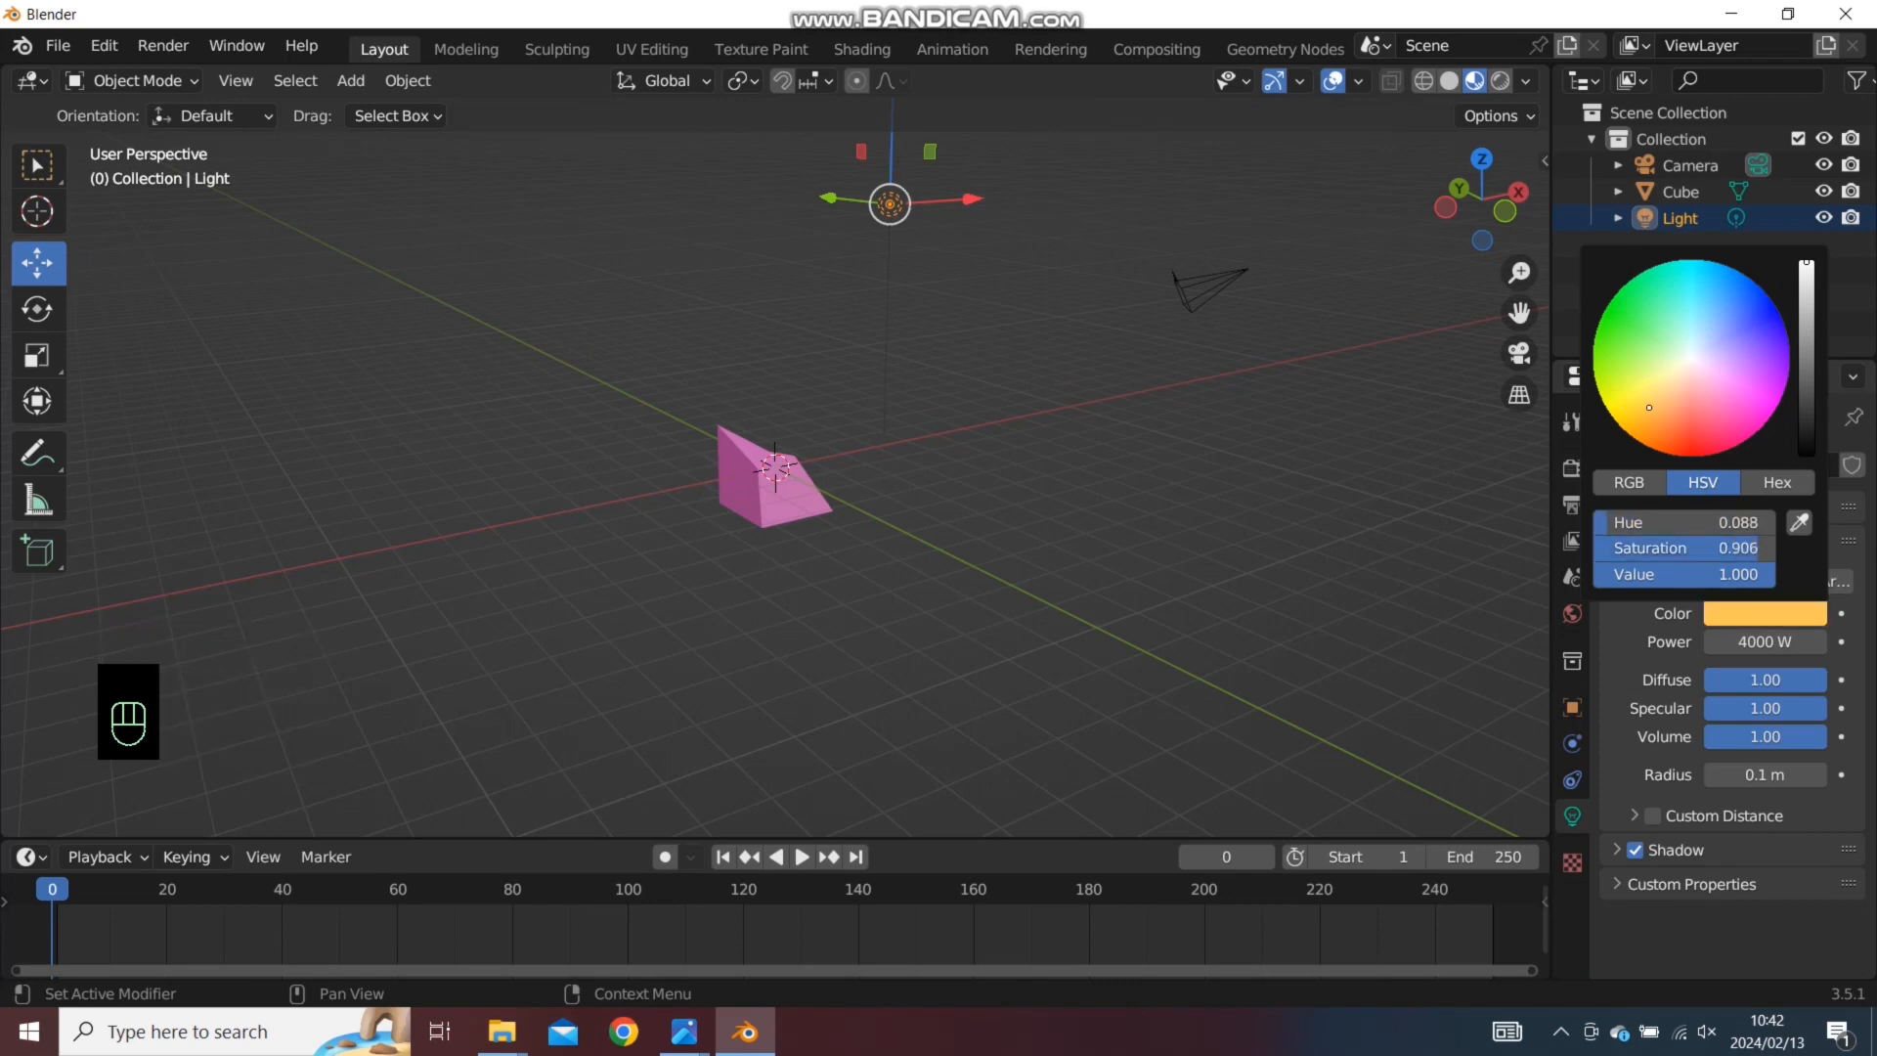
{"action": "left_click", "coordinate": [1270, 489]}
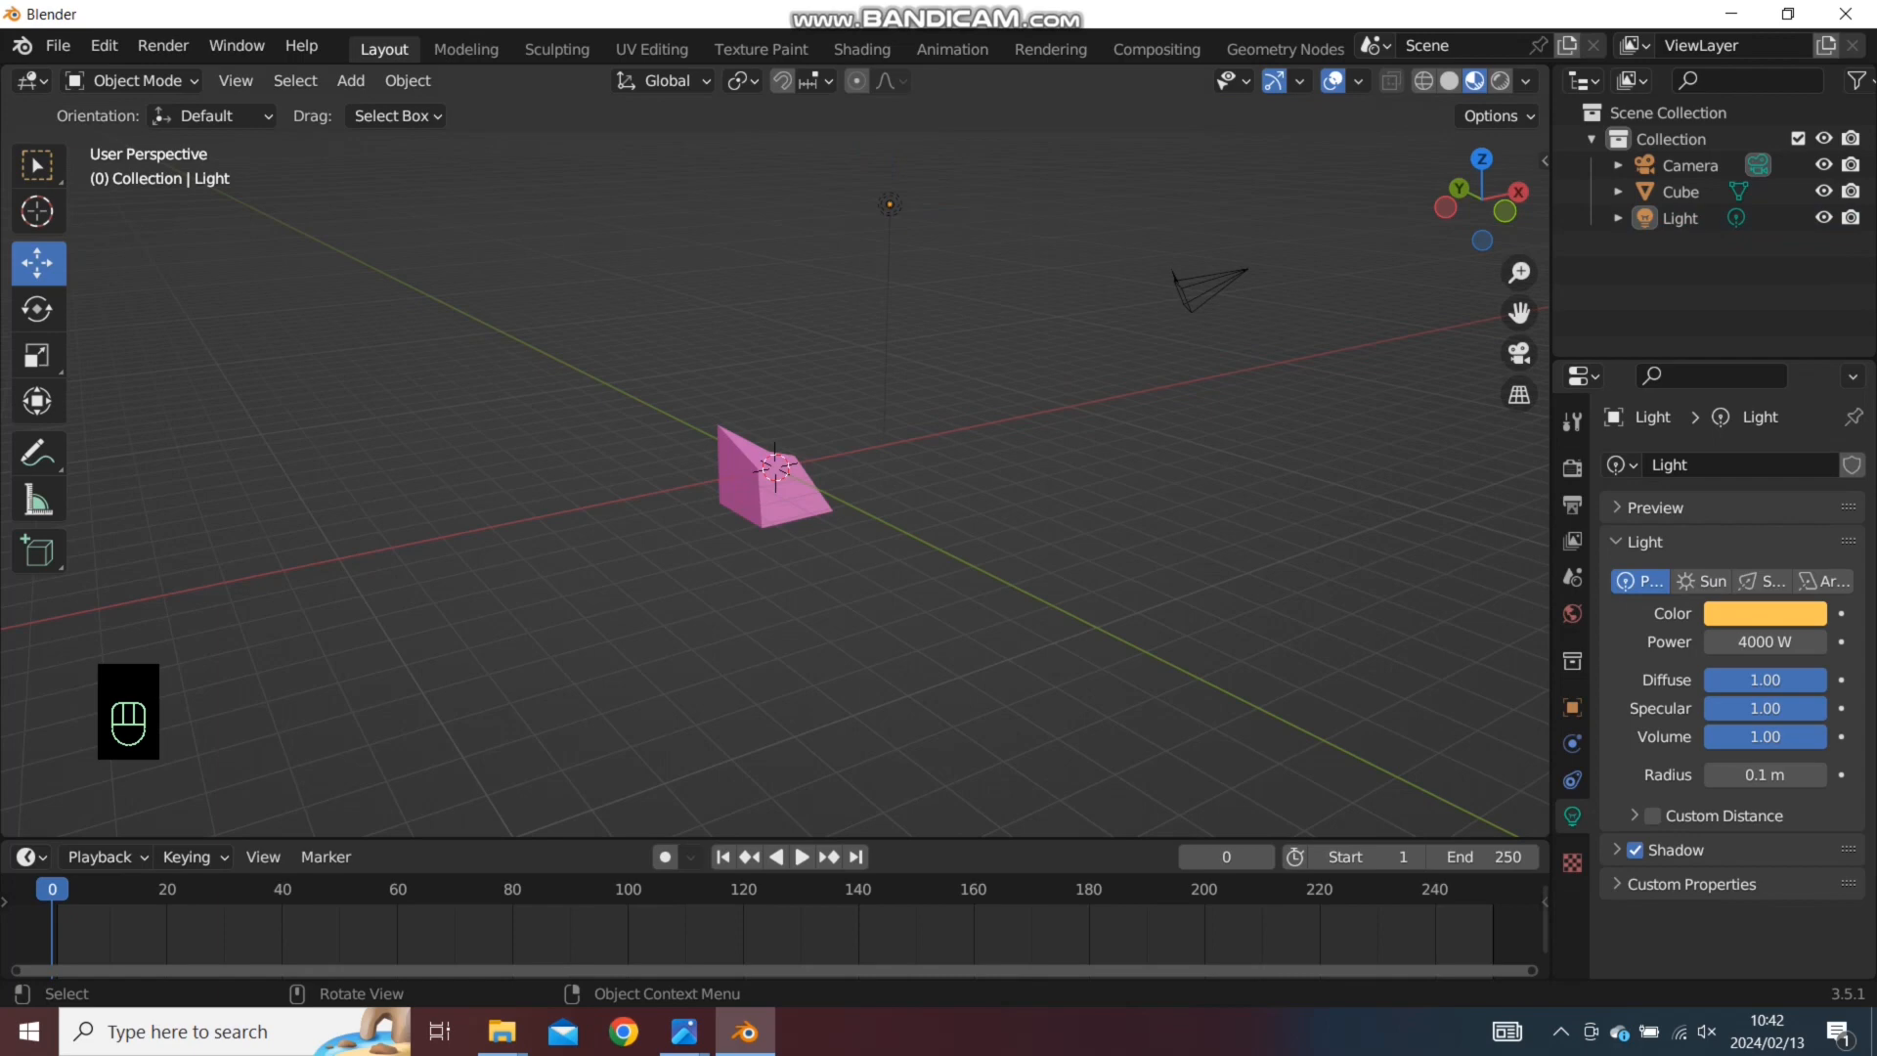
Select the sculpted cube and scale it up slightly
{"action": "scroll", "coordinate": [772, 479], "scroll_direction": "up", "scroll_amount": 2}
{"action": "left_click", "coordinate": [755, 493]}
{"action": "key", "text": "s"}
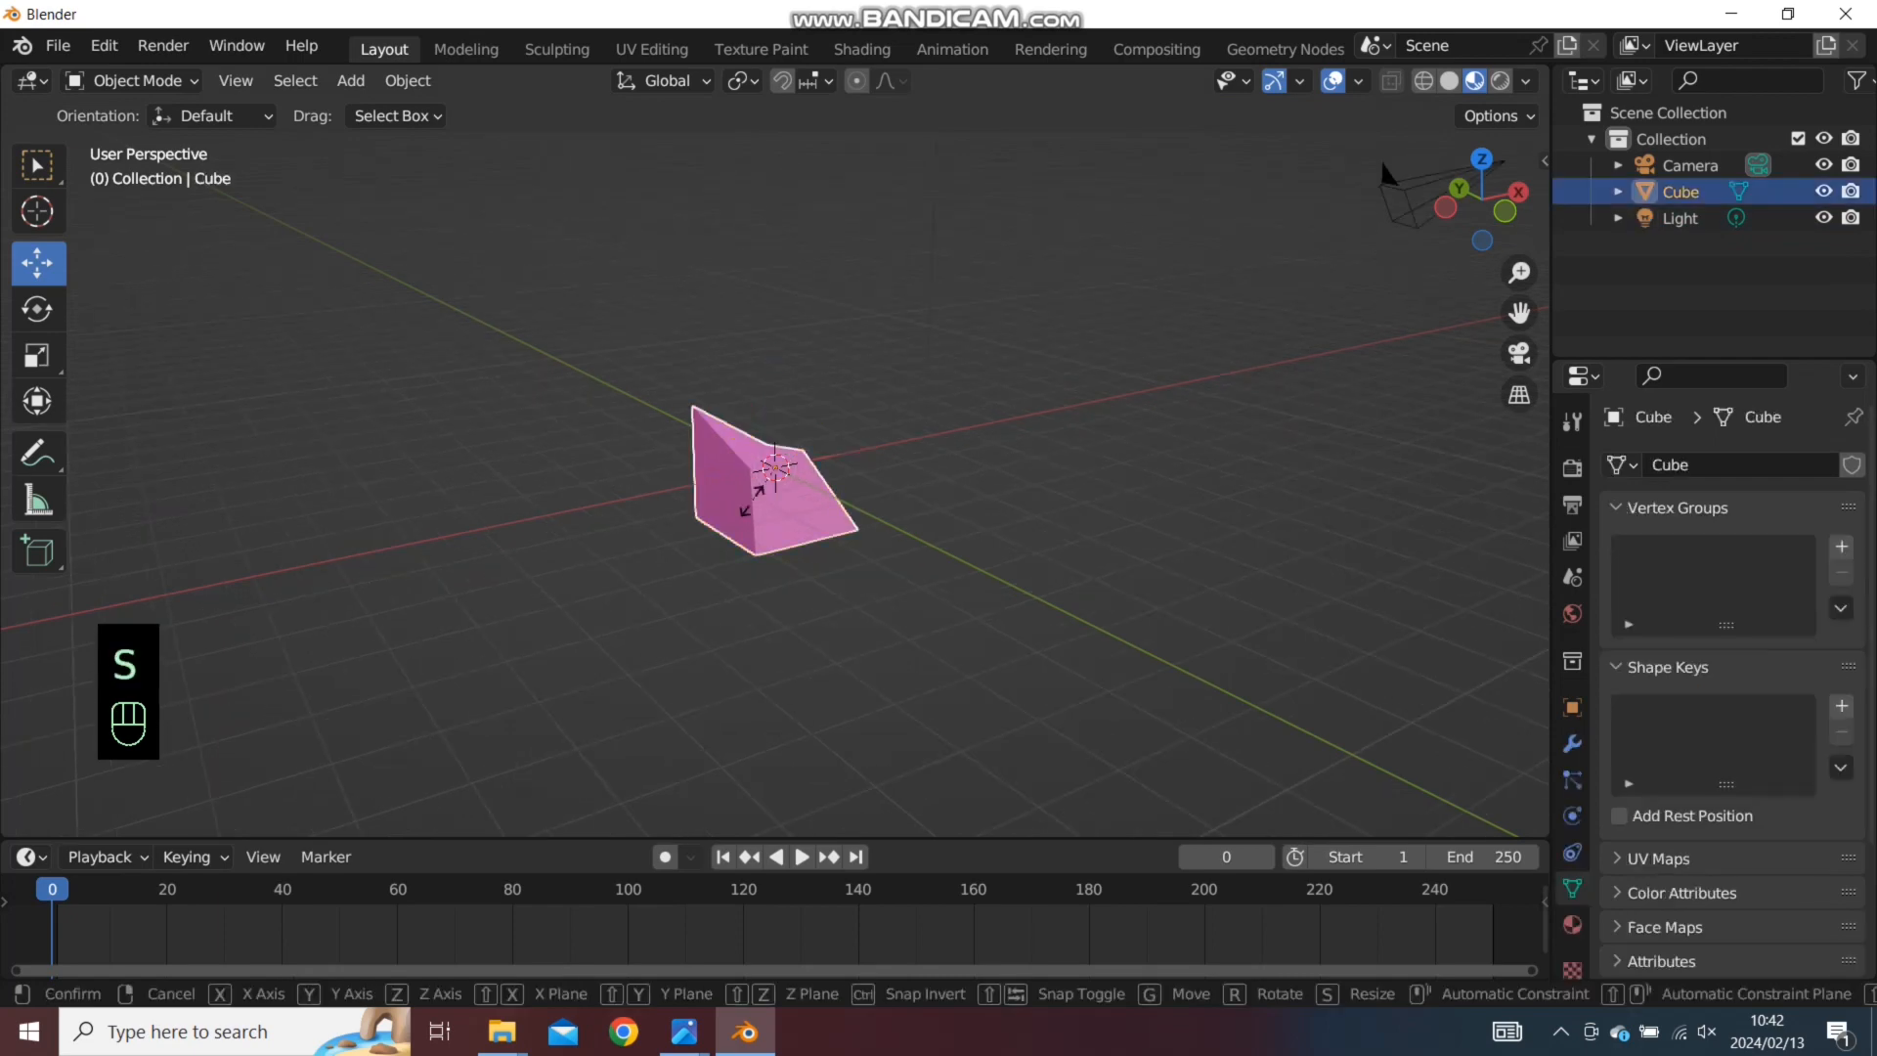
{"action": "left_click", "coordinate": [748, 499]}
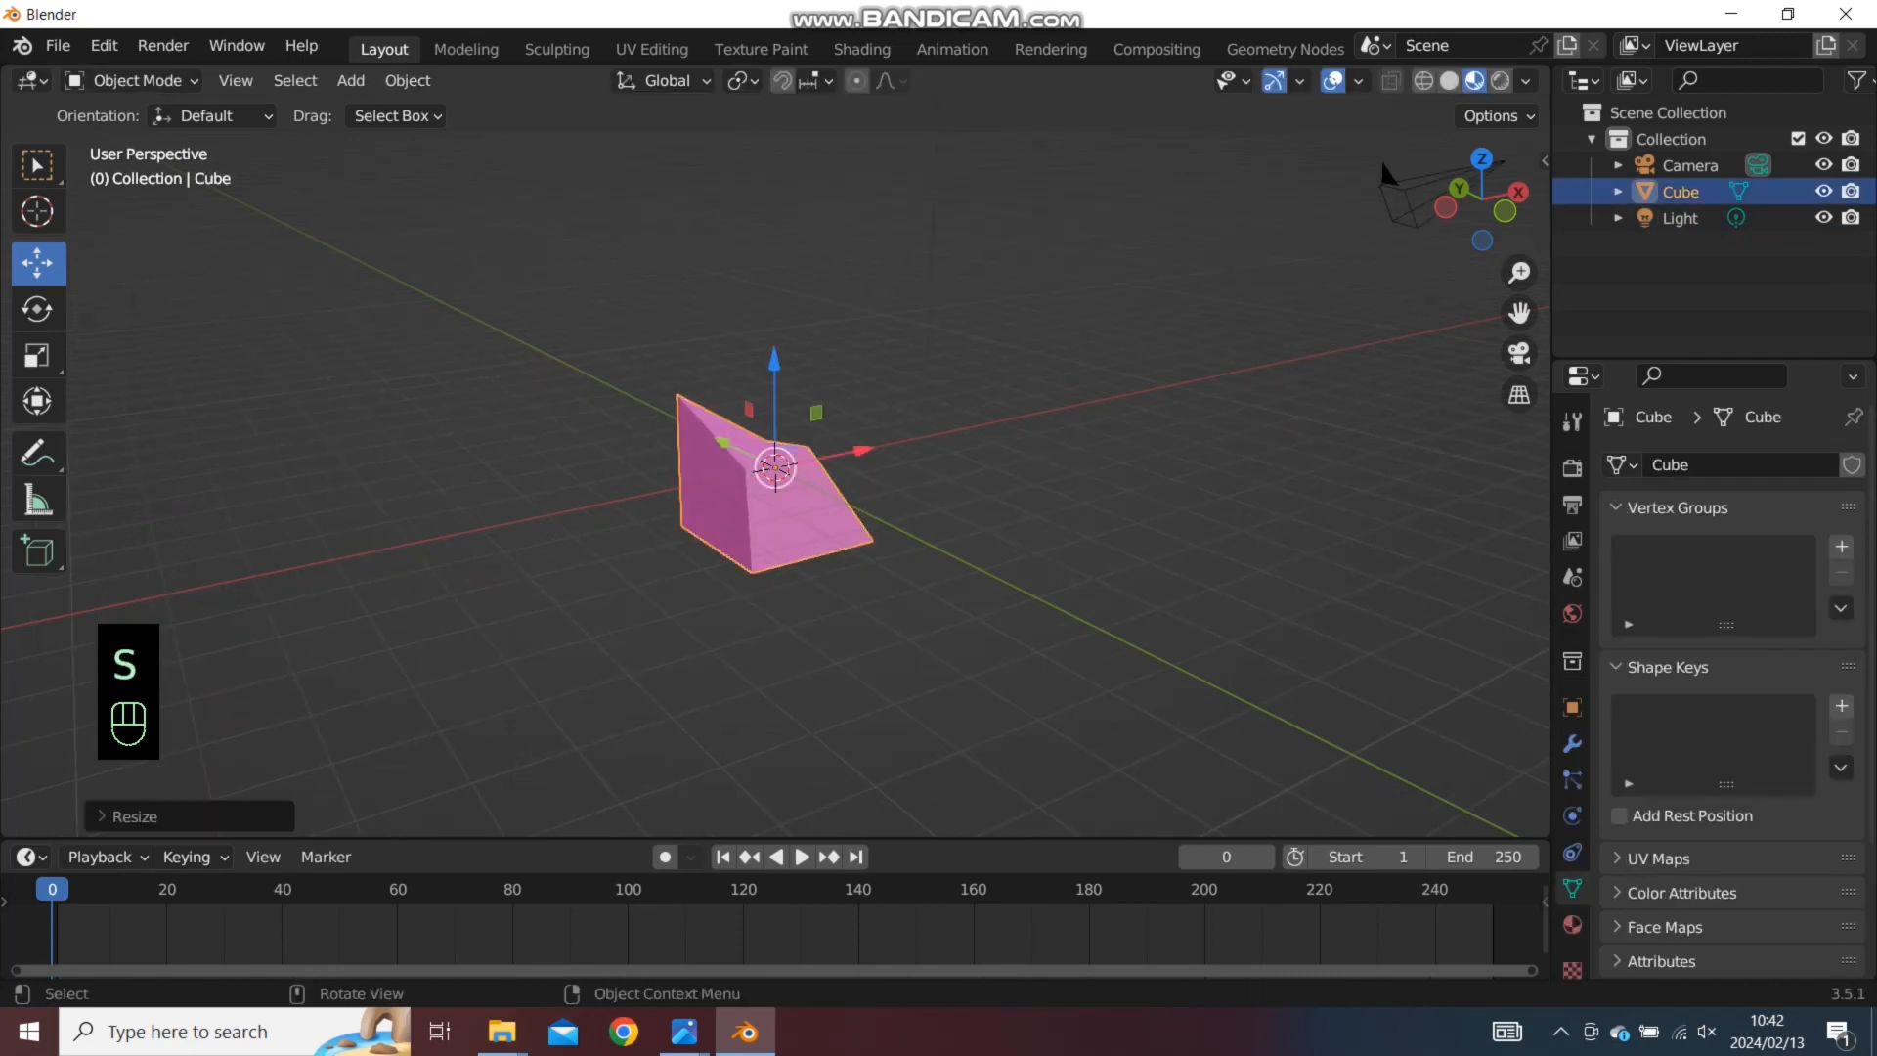
Render a still image of the scene, inspect the result, and close the render window
{"action": "left_click", "coordinate": [162, 45]}
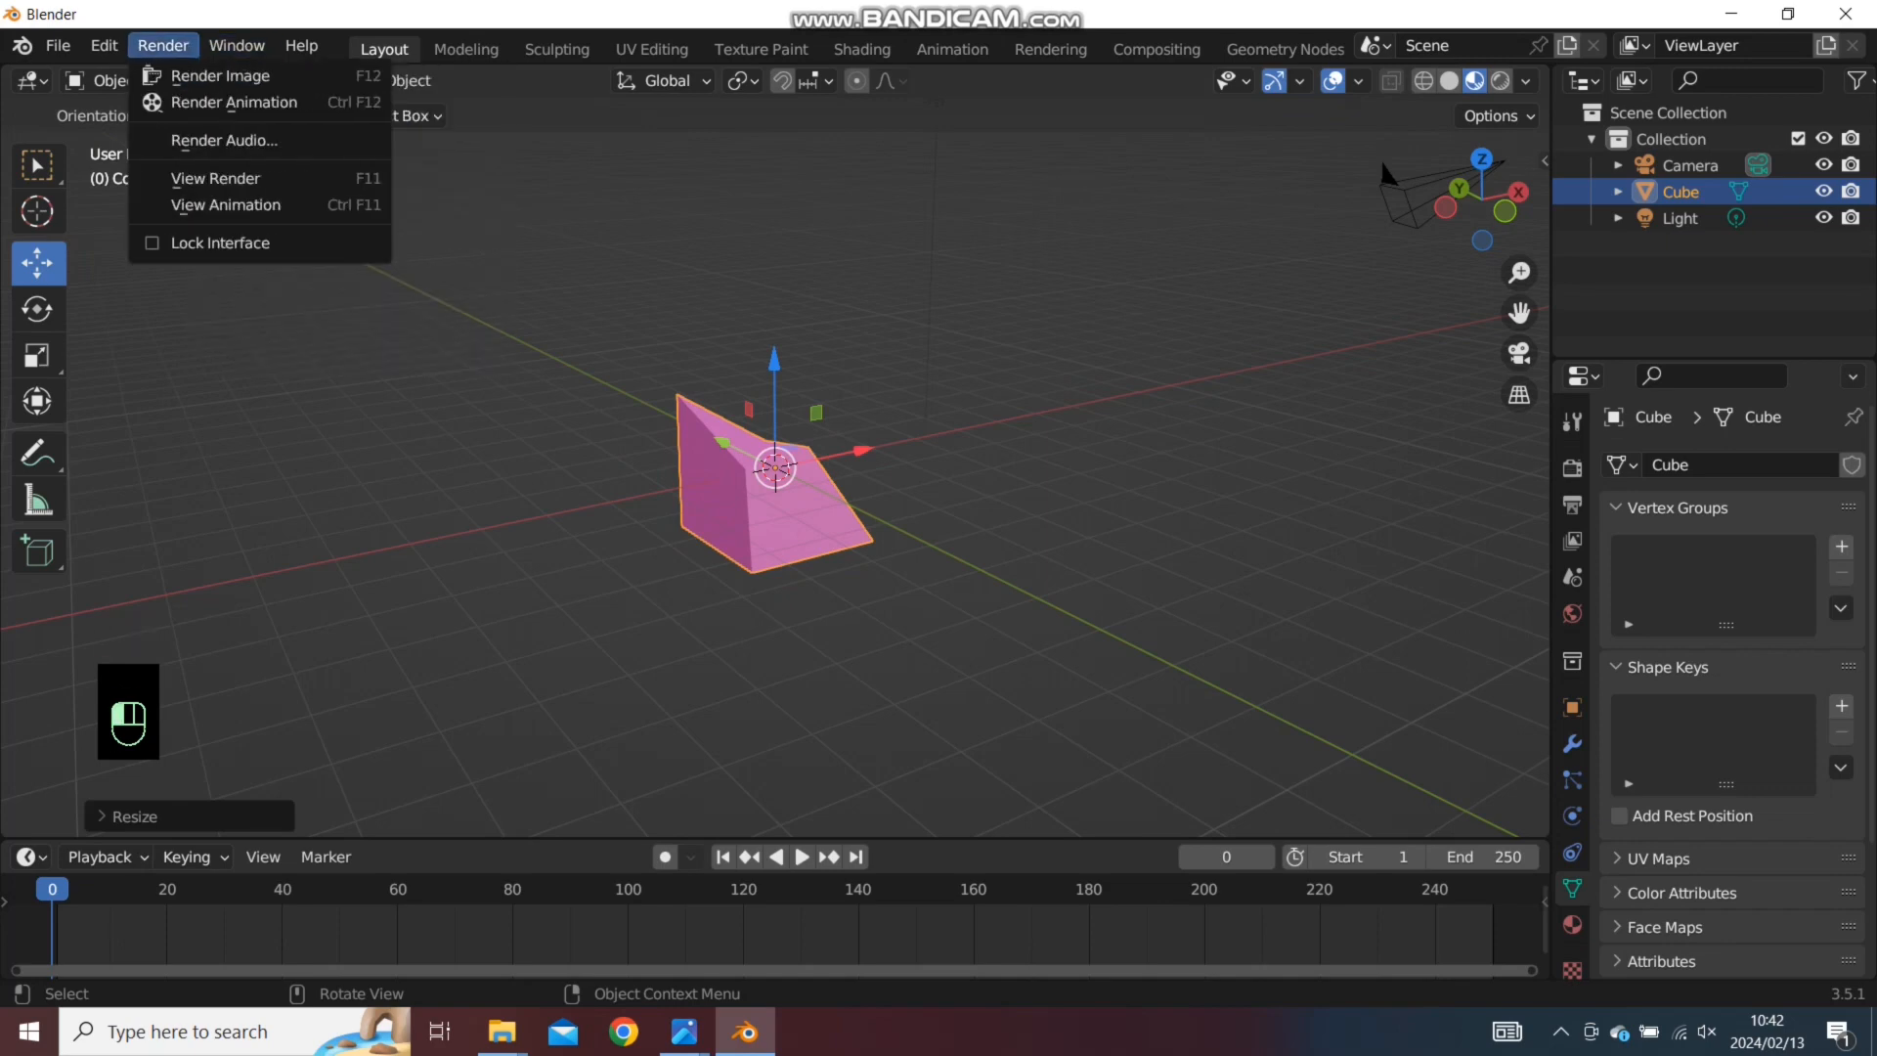
{"action": "left_click", "coordinate": [219, 75]}
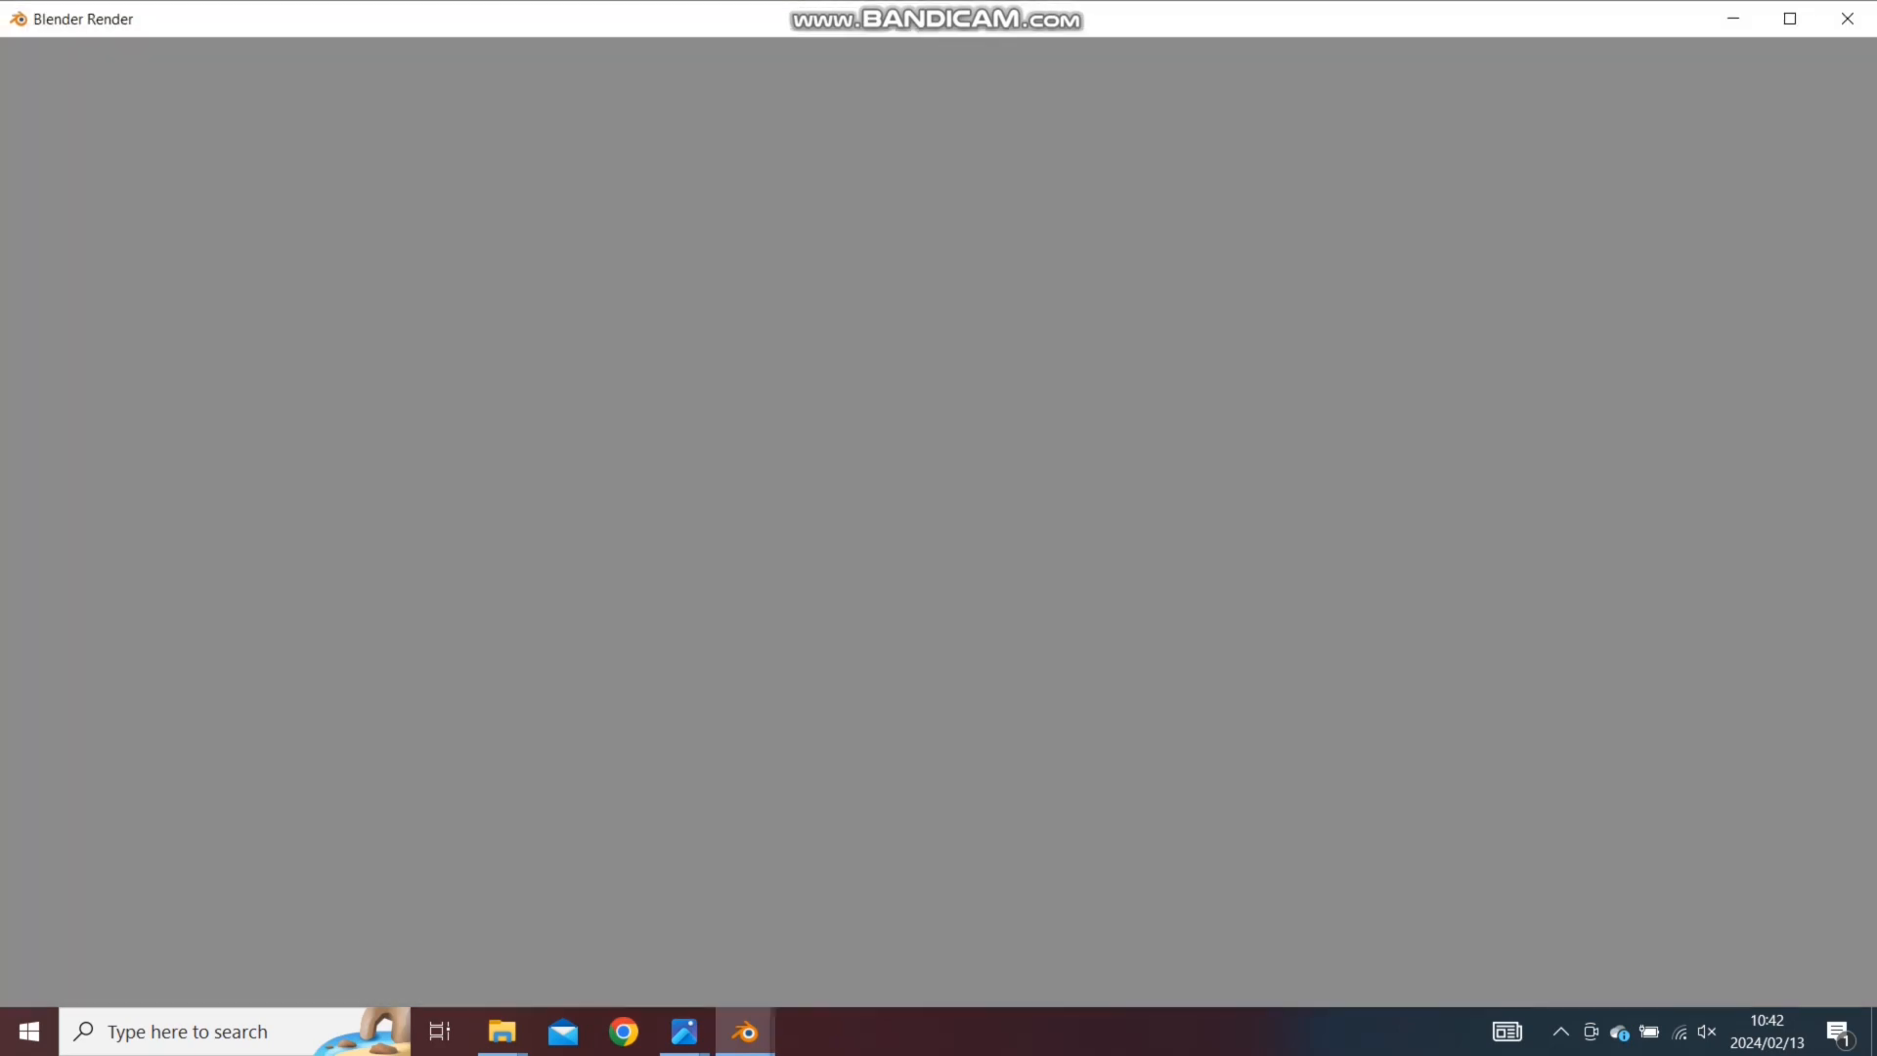
{"action": "scroll", "coordinate": [938, 539], "scroll_direction": "down", "scroll_amount": 2}
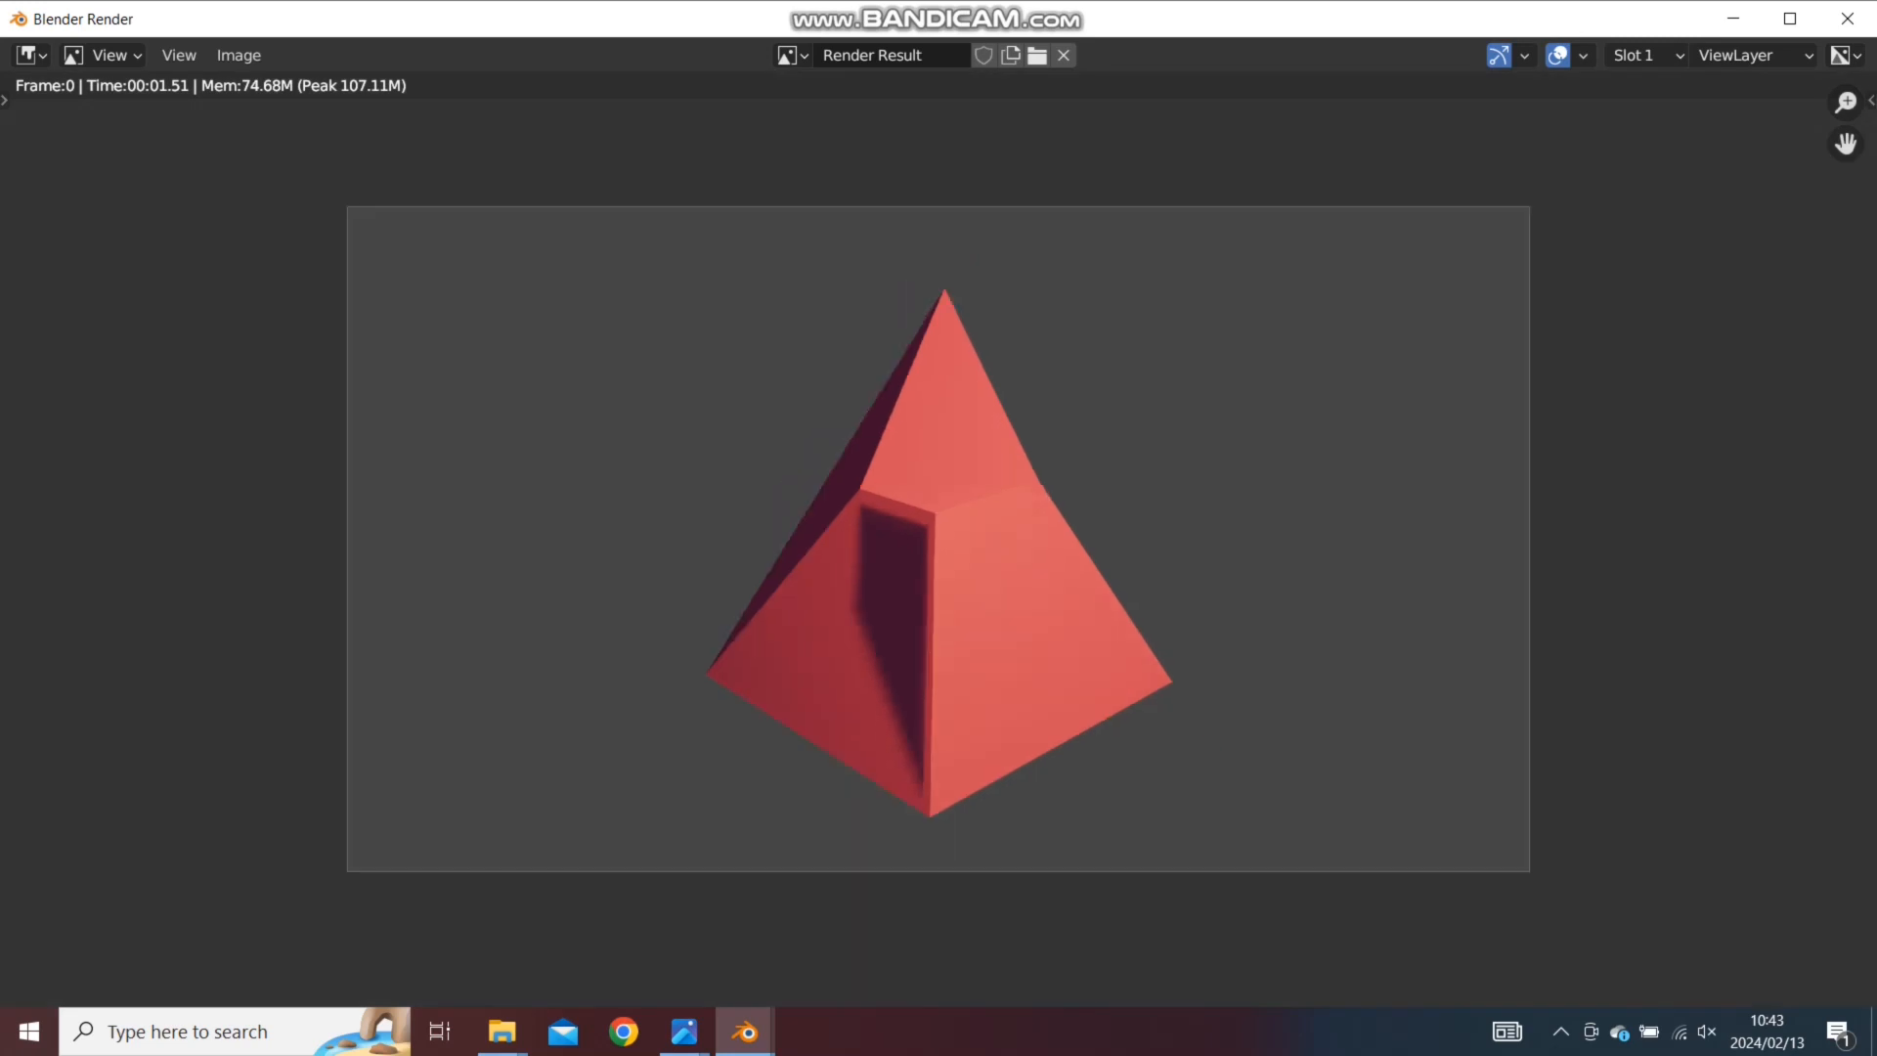
{"action": "middle_click_drag", "start_coordinate": [939, 540], "coordinate": [864, 516]}
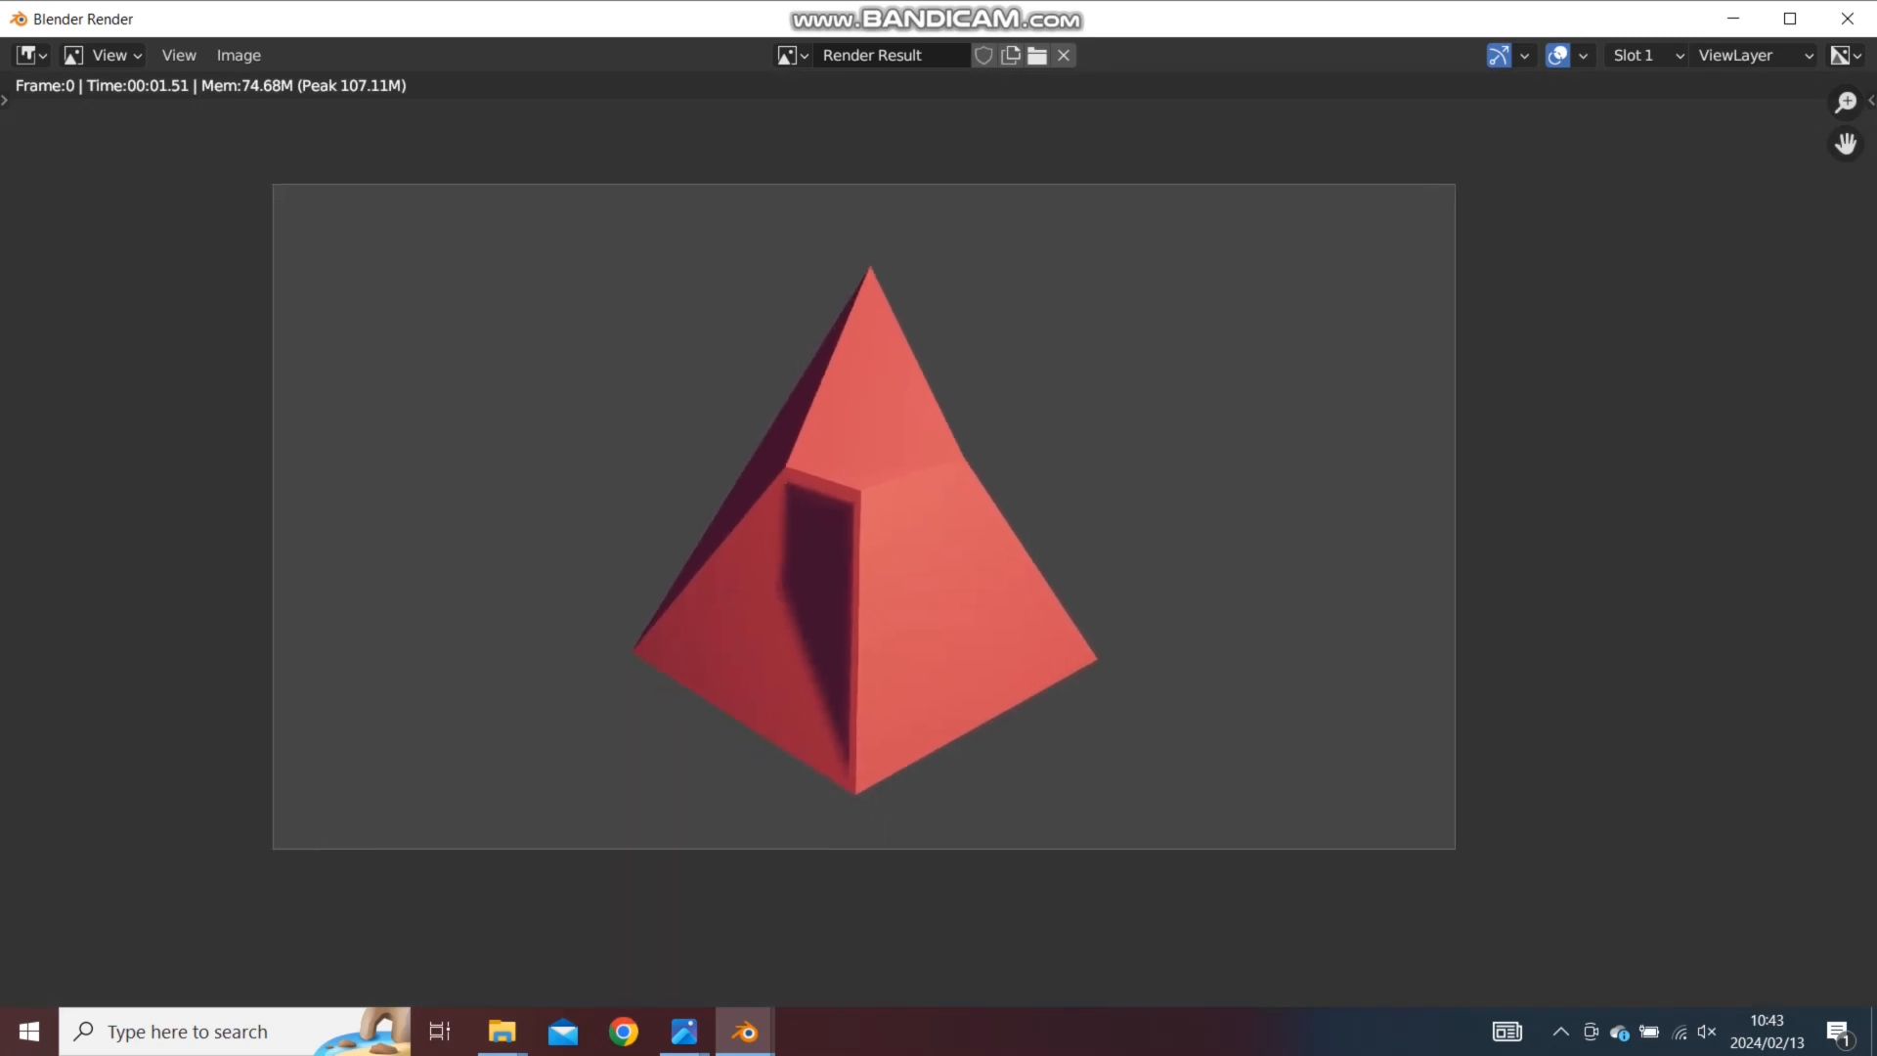
{"action": "scroll", "coordinate": [938, 540], "scroll_direction": "up", "scroll_amount": 1}
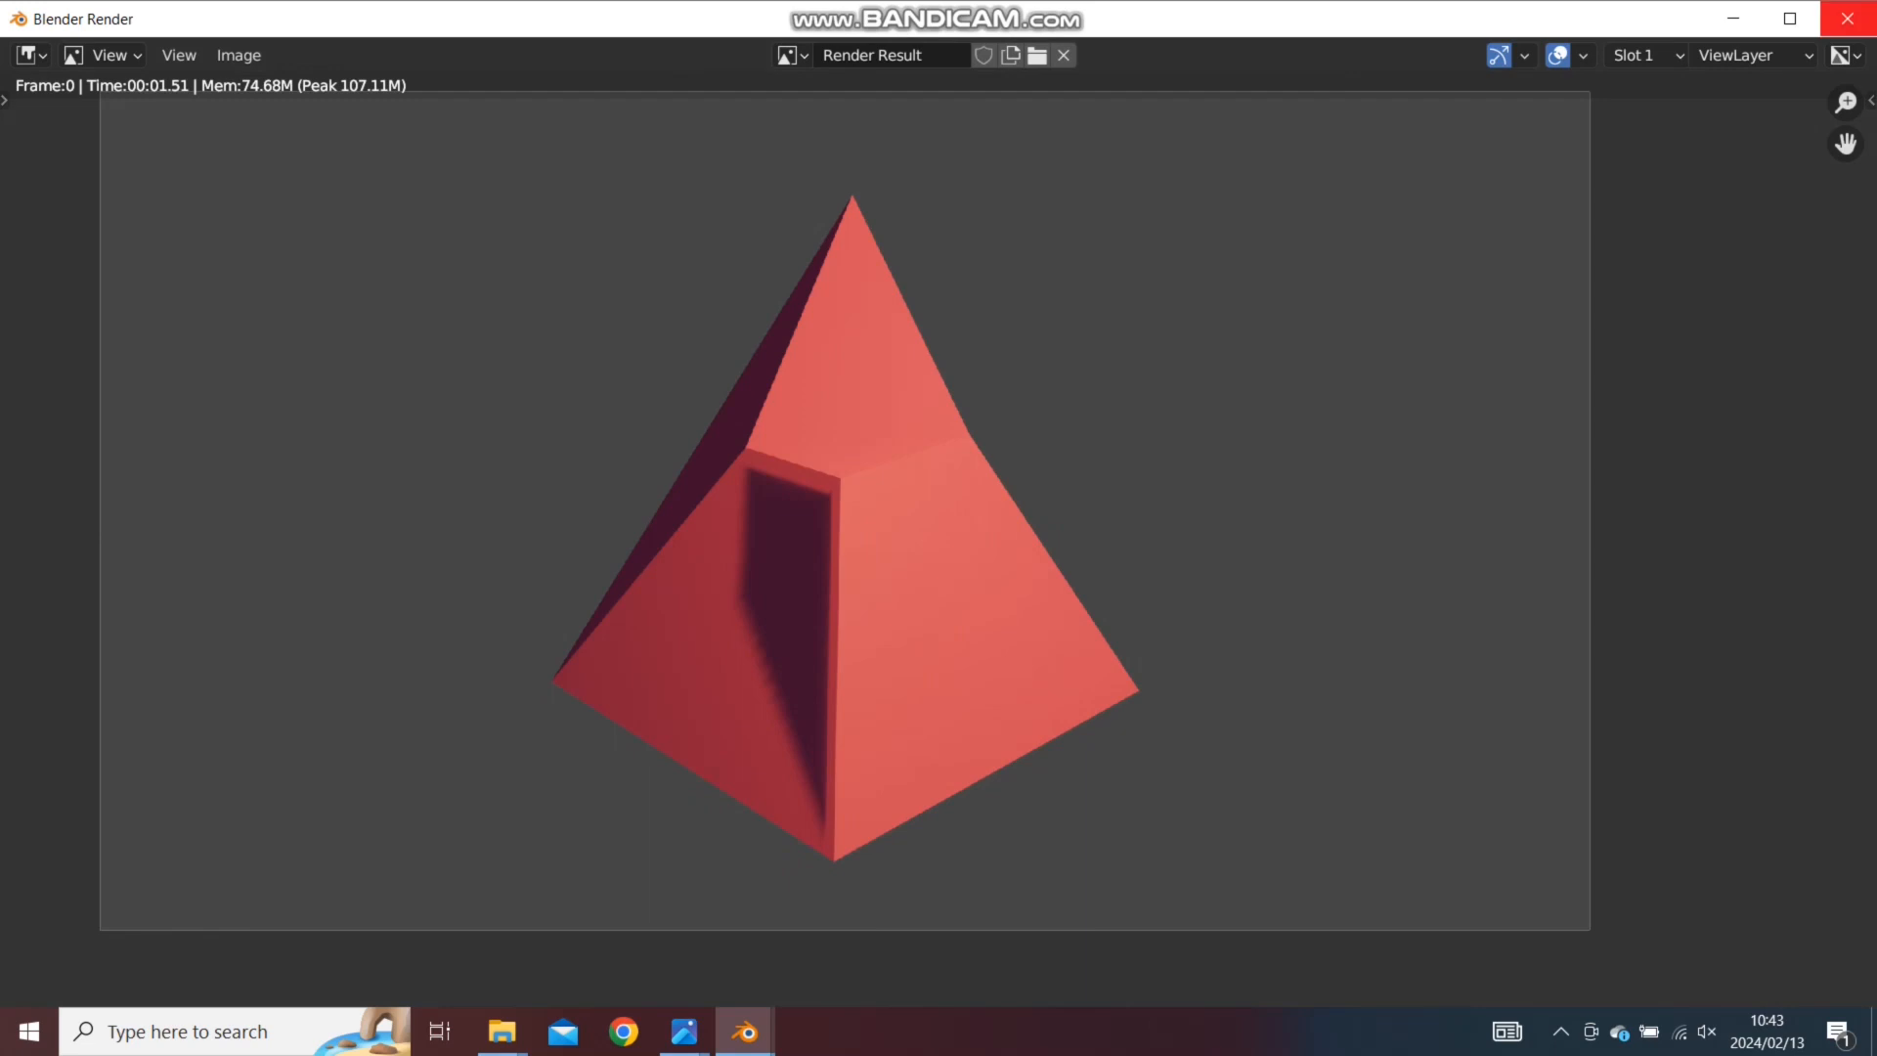
{"action": "left_click", "coordinate": [1846, 19]}
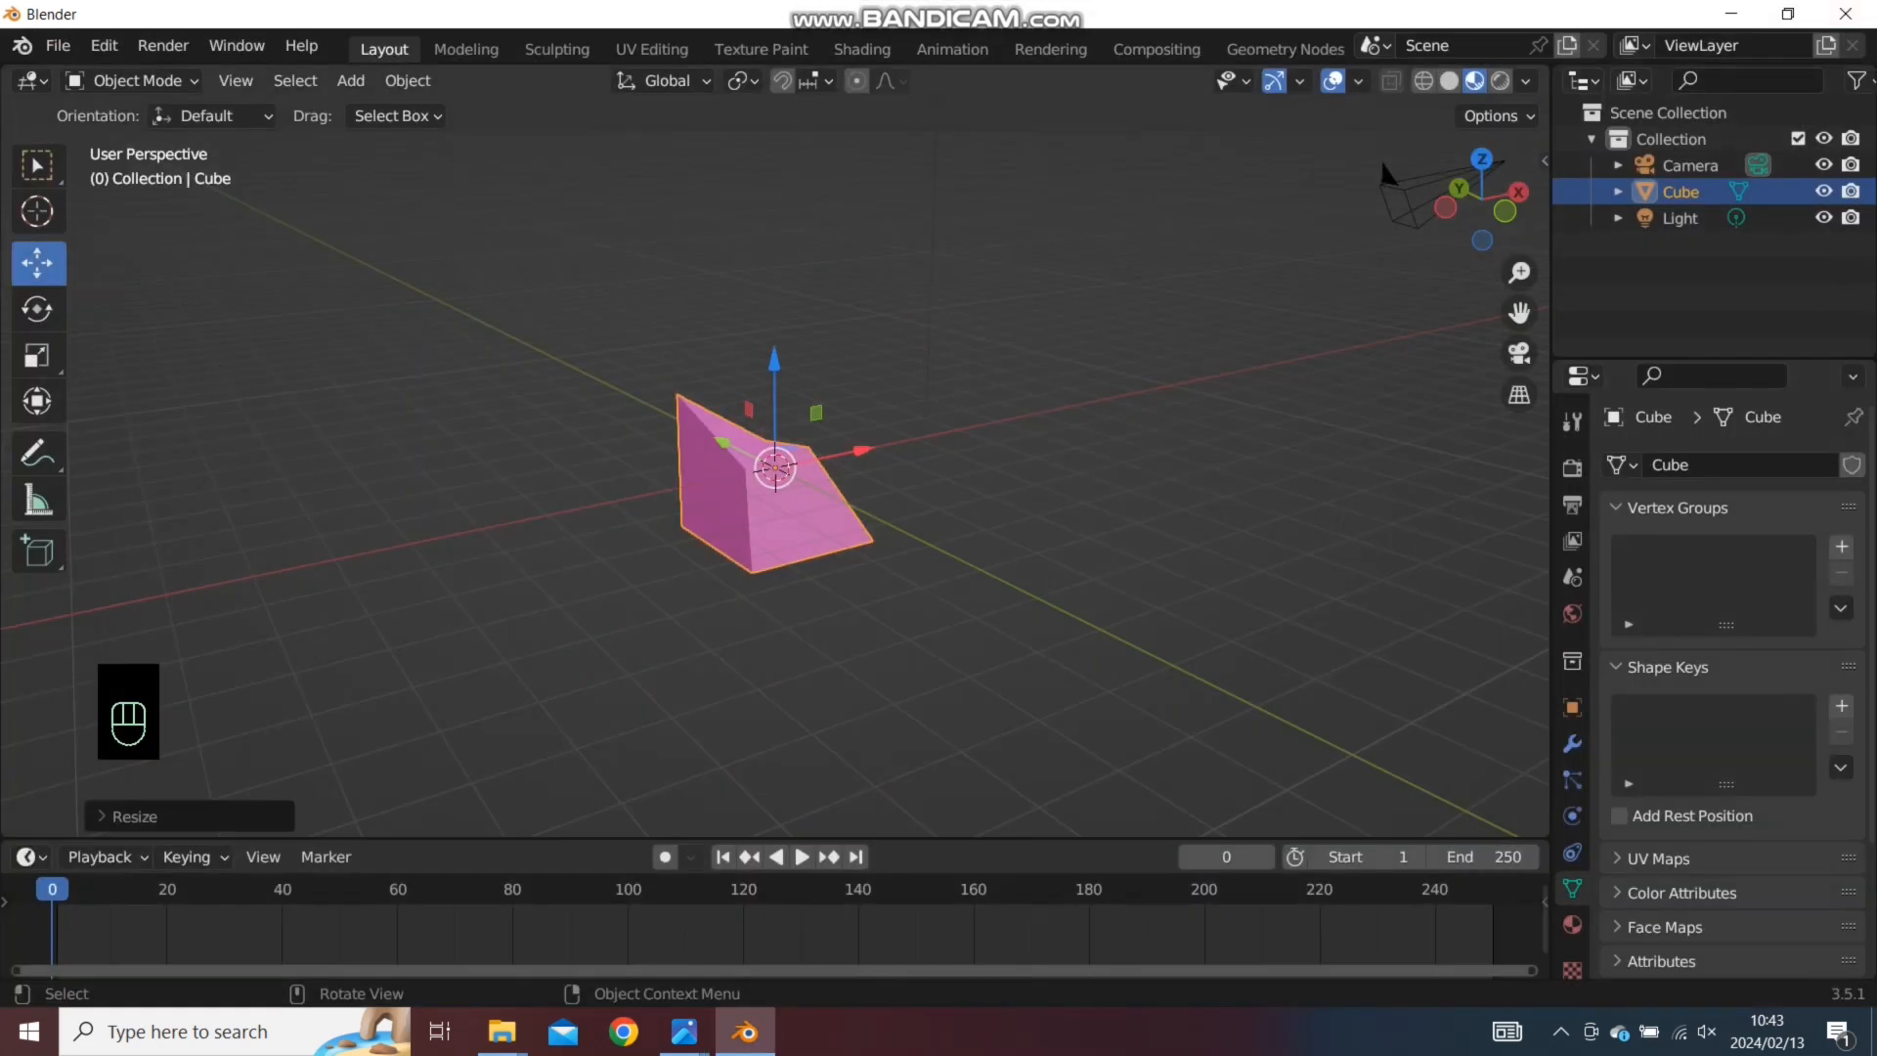
Change the cube material's base color to purple with hue 0.743 and saturation 0.840
{"action": "left_click_drag", "start_coordinate": [802, 615], "coordinate": [716, 634]}
{"action": "left_click", "coordinate": [778, 524]}
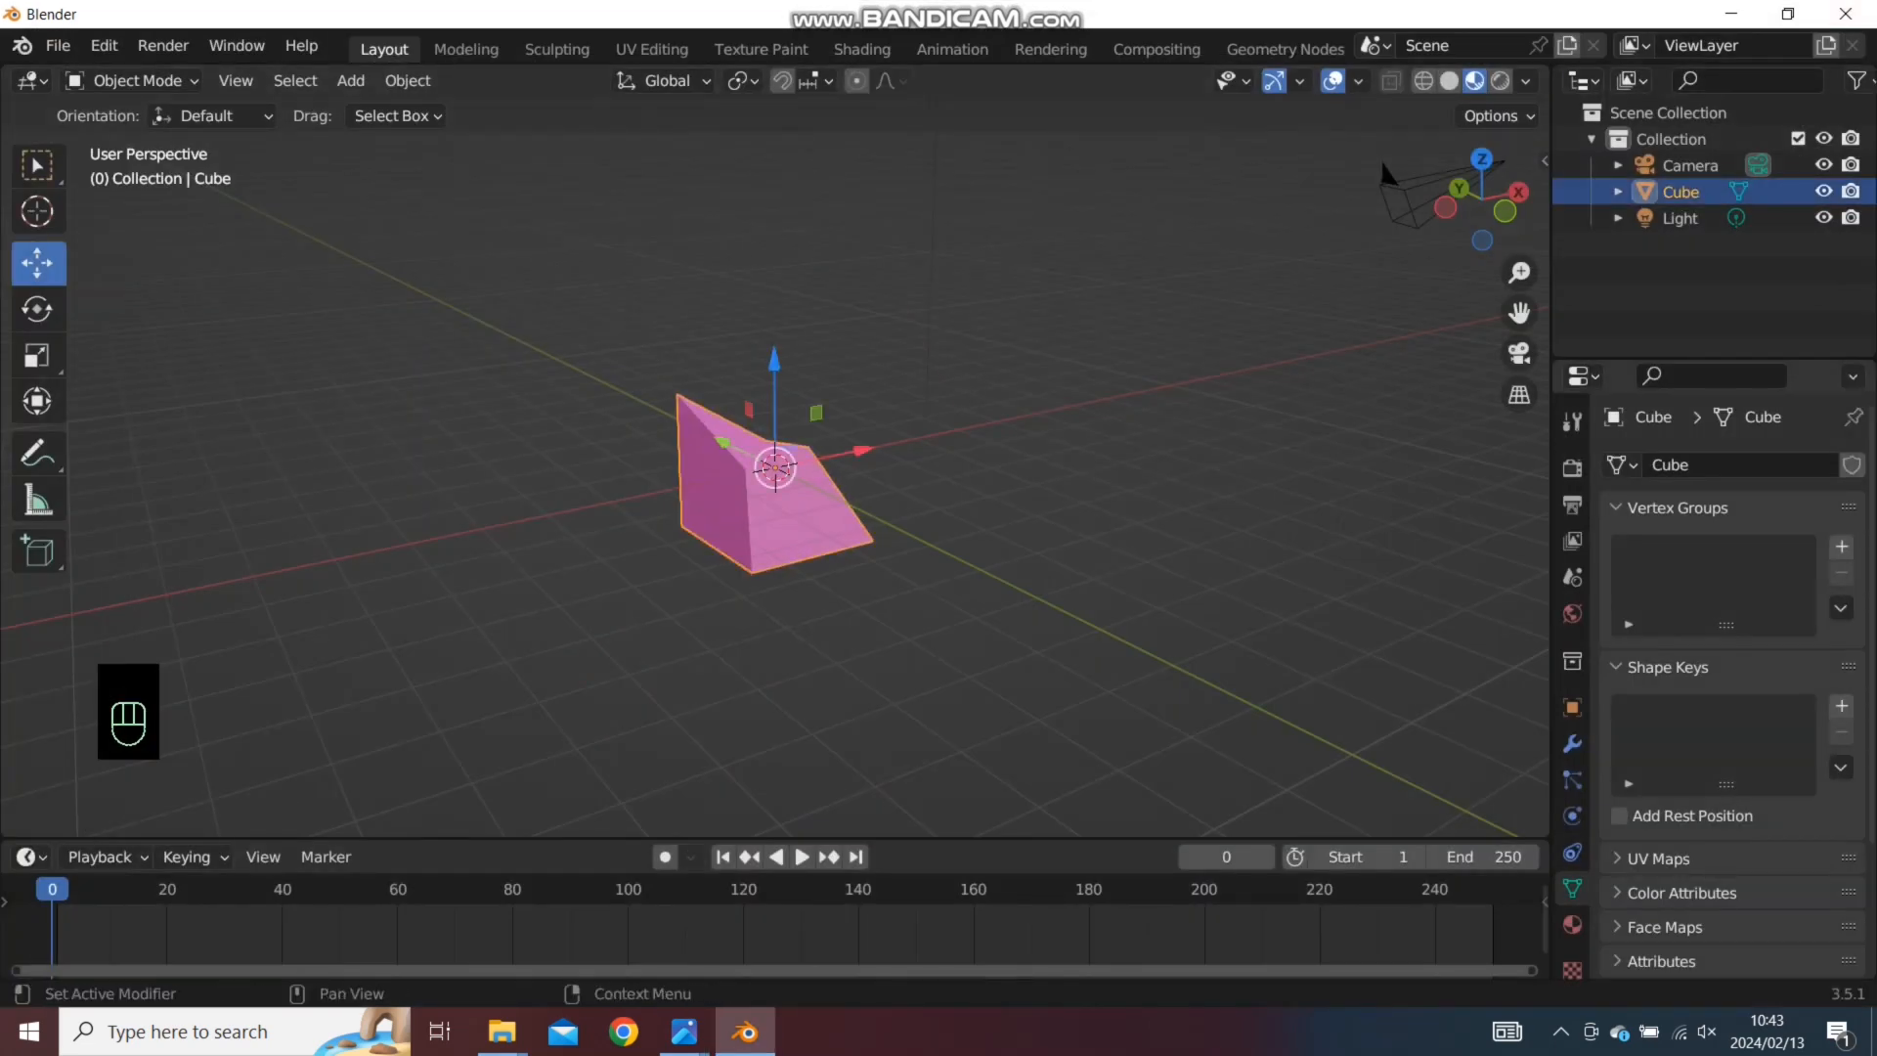
{"action": "left_click", "coordinate": [1571, 924]}
{"action": "left_click", "coordinate": [1777, 846]}
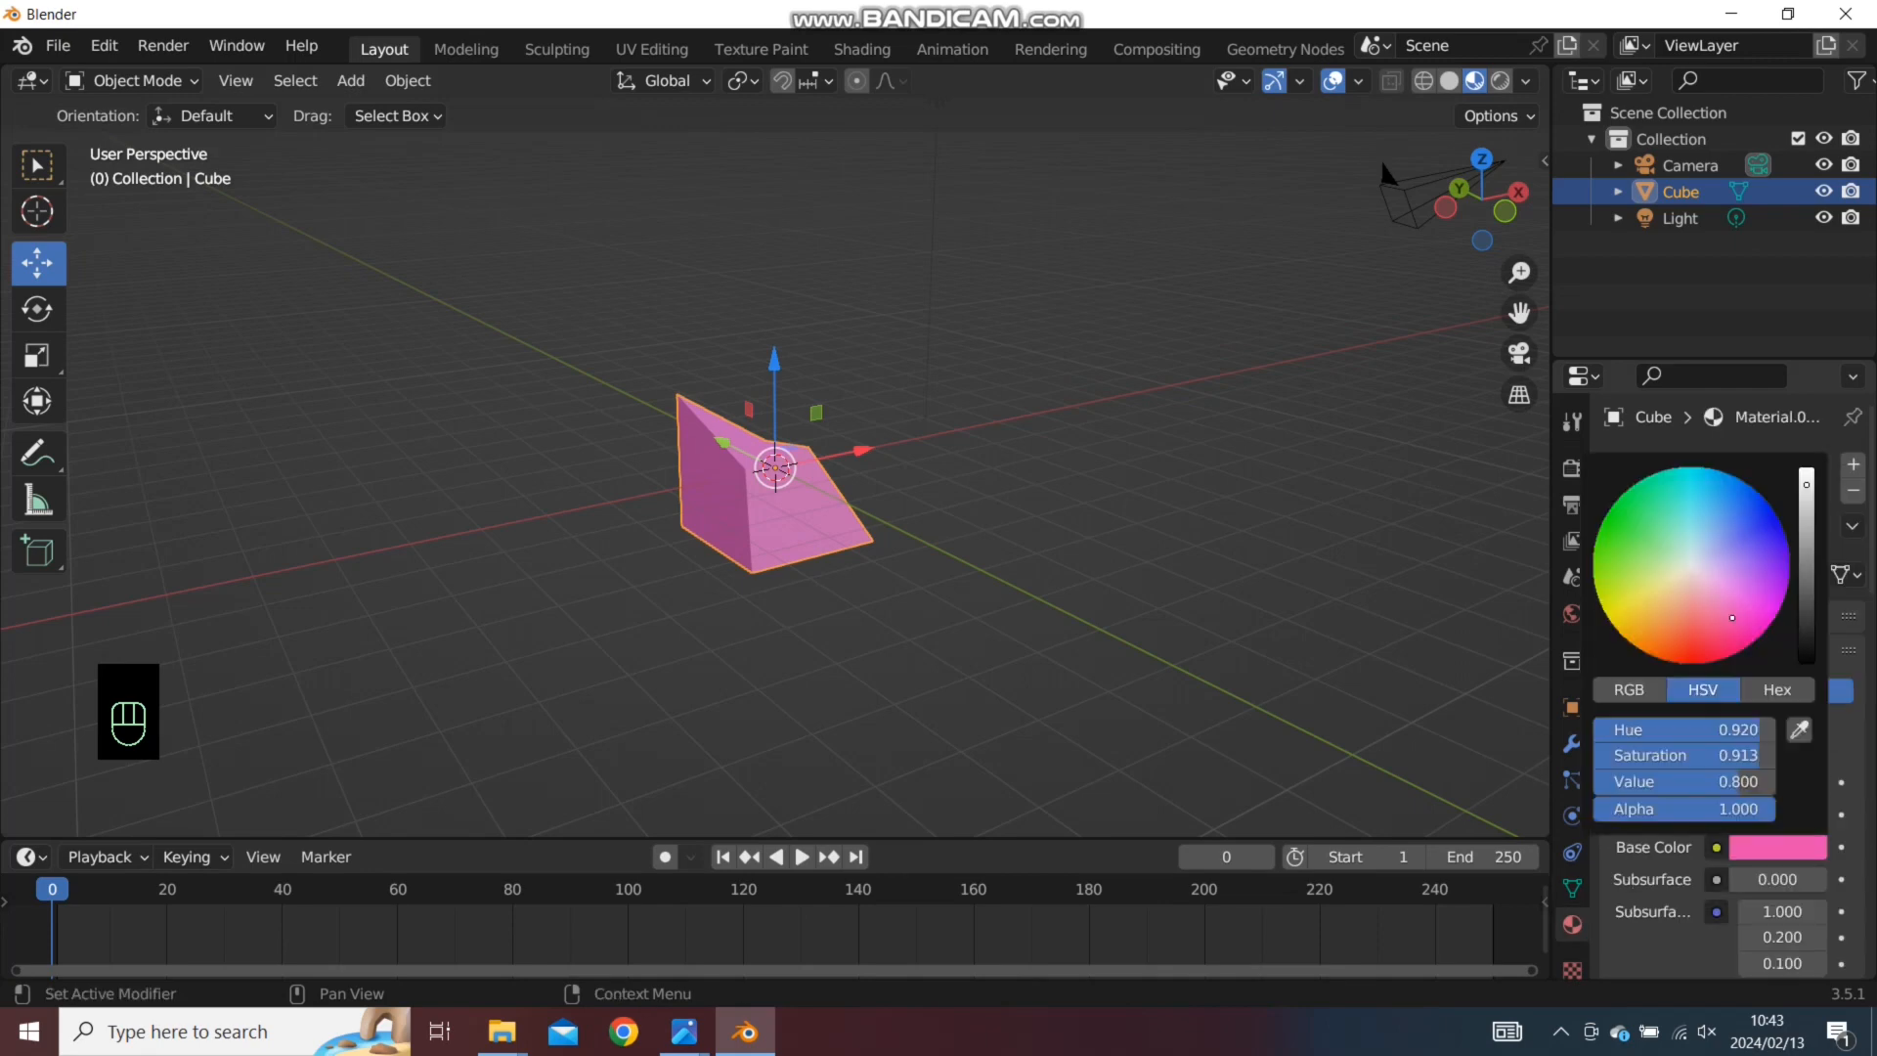
{"action": "mouse_move", "coordinate": [1732, 618]}
{"action": "left_mouse_down"}
{"action": "mouse_move", "coordinate": [1677, 645]}
{"action": "mouse_move", "coordinate": [1732, 617]}
{"action": "mouse_move", "coordinate": [1747, 570]}
{"action": "left_mouse_up"}
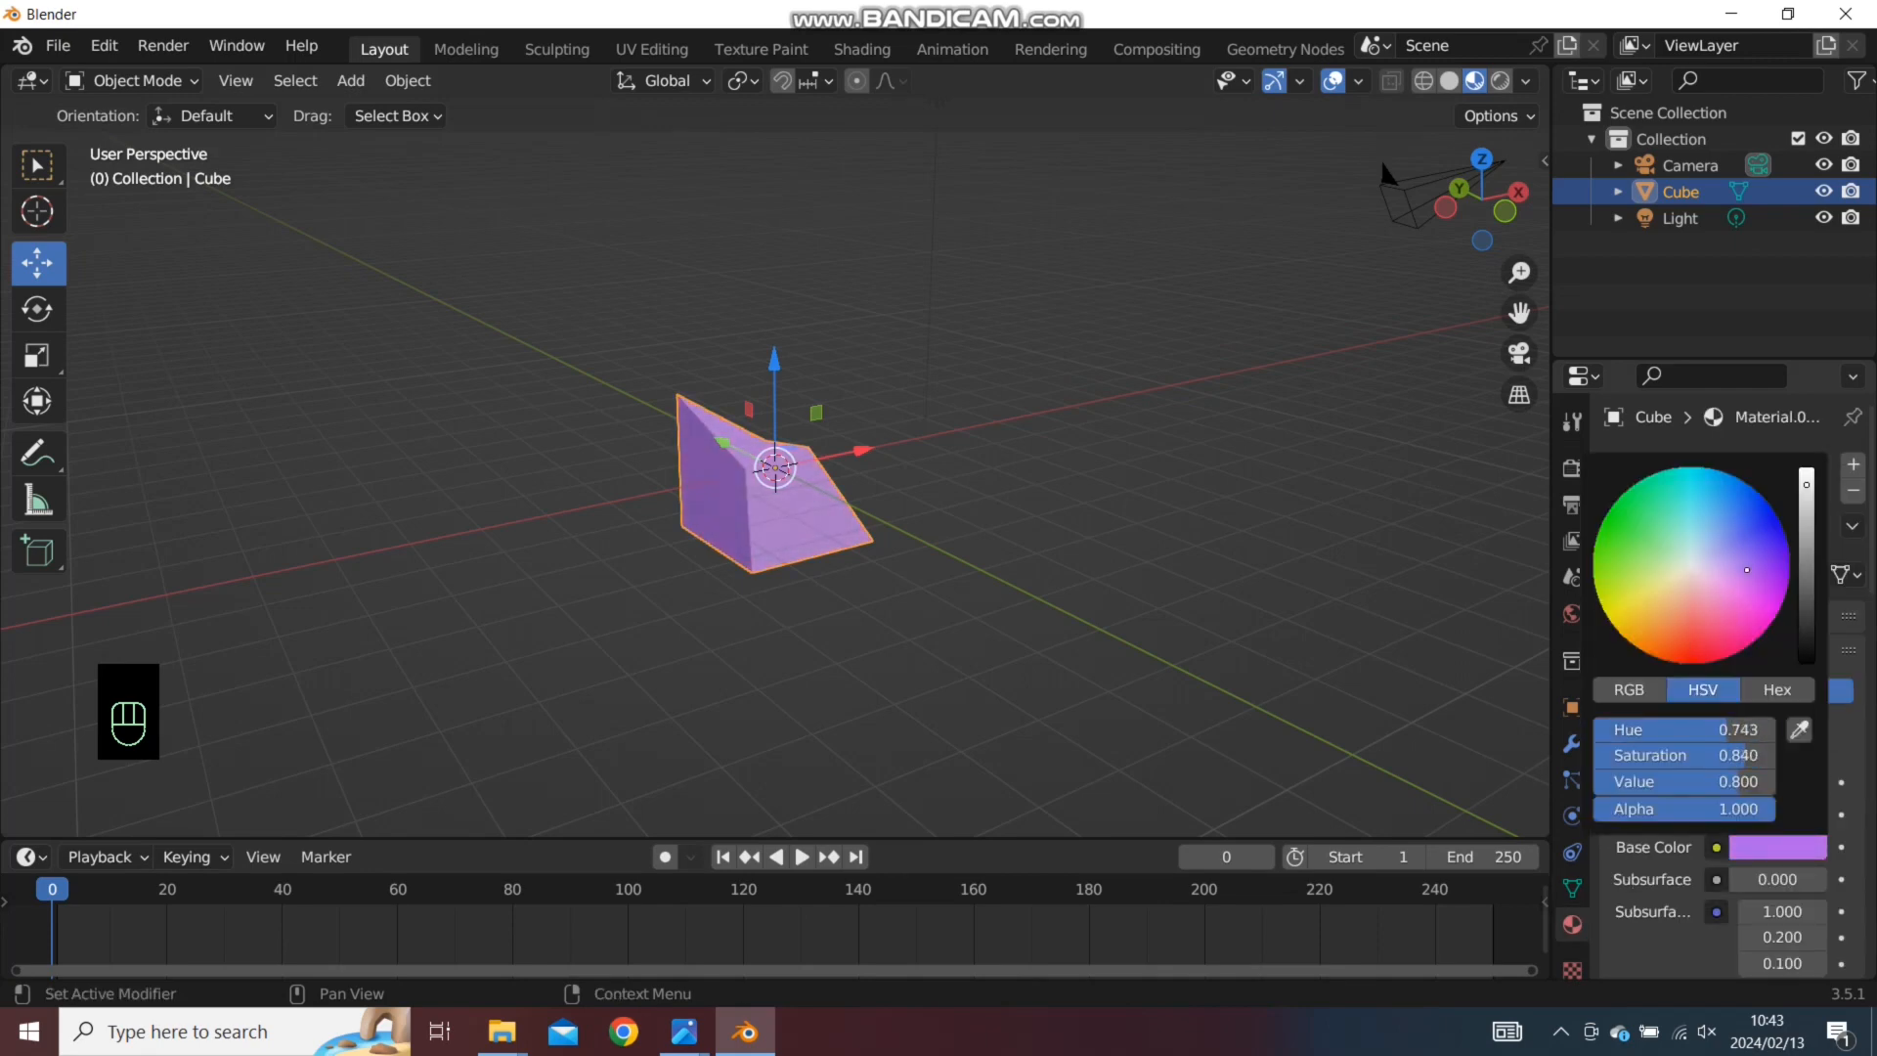
Rotate the cube freely by about a quarter turn and deselect it
{"action": "middle_click_drag", "start_coordinate": [1391, 175], "coordinate": [1038, 145]}
{"action": "key", "text": "r"}
{"action": "key", "text": "r"}
{"action": "key", "text": "r"}
{"action": "key", "text": "r"}
{"action": "key", "text": "r"}
{"action": "key", "text": "r"}
{"action": "key", "text": "r"}
{"action": "key", "text": "r"}
{"action": "key", "text": "r"}
{"action": "key", "text": "r"}
{"action": "key", "text": "r"}
{"action": "key", "text": "r"}
{"action": "key", "text": "r"}
{"action": "key", "text": "r"}
{"action": "key", "text": "r"}
{"action": "key", "text": "r"}
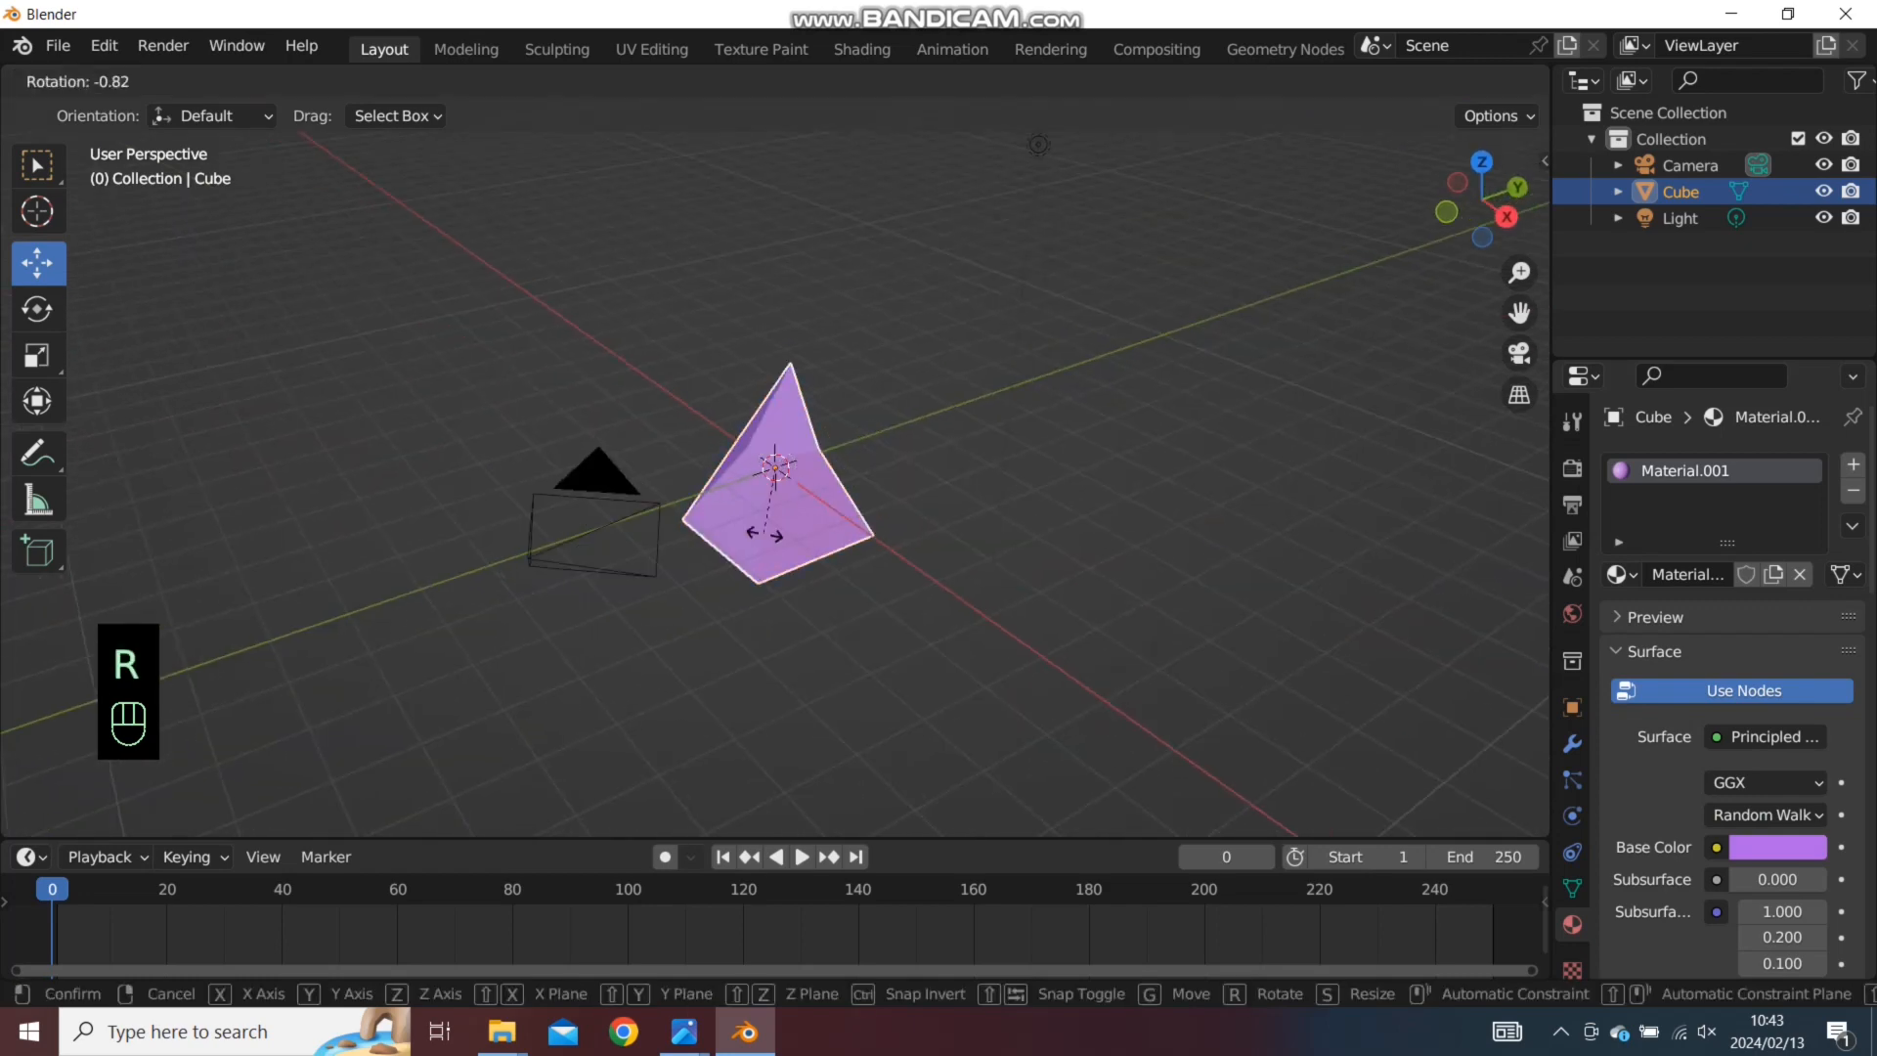
{"action": "key", "text": "r"}
{"action": "key", "text": "r"}
{"action": "key", "text": "r"}
{"action": "key", "text": "r"}
{"action": "key", "text": "r"}
{"action": "key", "text": "r"}
{"action": "key", "text": "r"}
{"action": "key", "text": "r"}
{"action": "key", "text": "r"}
{"action": "key", "text": "r"}
{"action": "key", "text": "r"}
{"action": "key", "text": "r"}
{"action": "key", "text": "r"}
{"action": "key", "text": "r"}
{"action": "key", "text": "r"}
{"action": "key", "text": "r"}
{"action": "key", "text": "r"}
{"action": "key", "text": "r"}
{"action": "key", "text": "r"}
{"action": "key", "text": "r"}
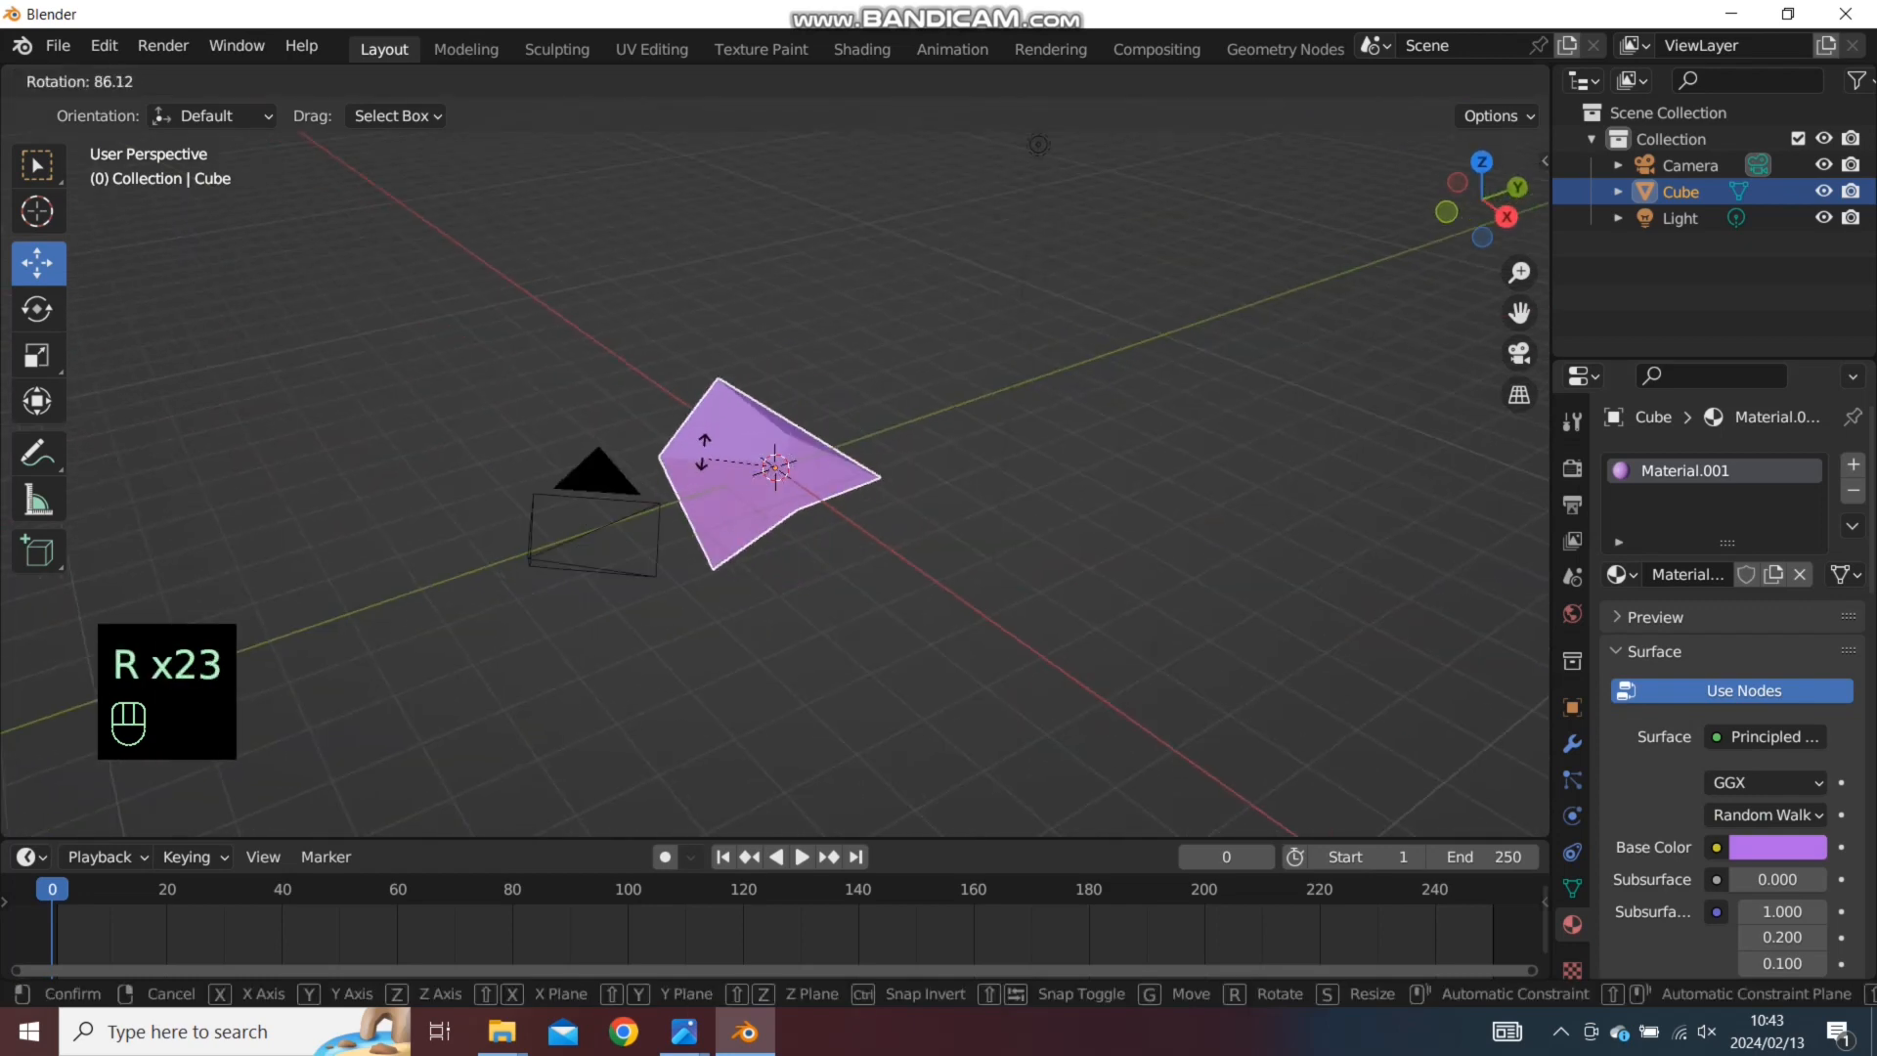
{"action": "left_click", "coordinate": [733, 502]}
{"action": "mouse_move", "coordinate": [733, 502]}
{"action": "middle_mouse_down"}
{"action": "mouse_move", "coordinate": [657, 489]}
{"action": "mouse_move", "coordinate": [674, 459]}
{"action": "mouse_move", "coordinate": [743, 477]}
{"action": "middle_mouse_up"}
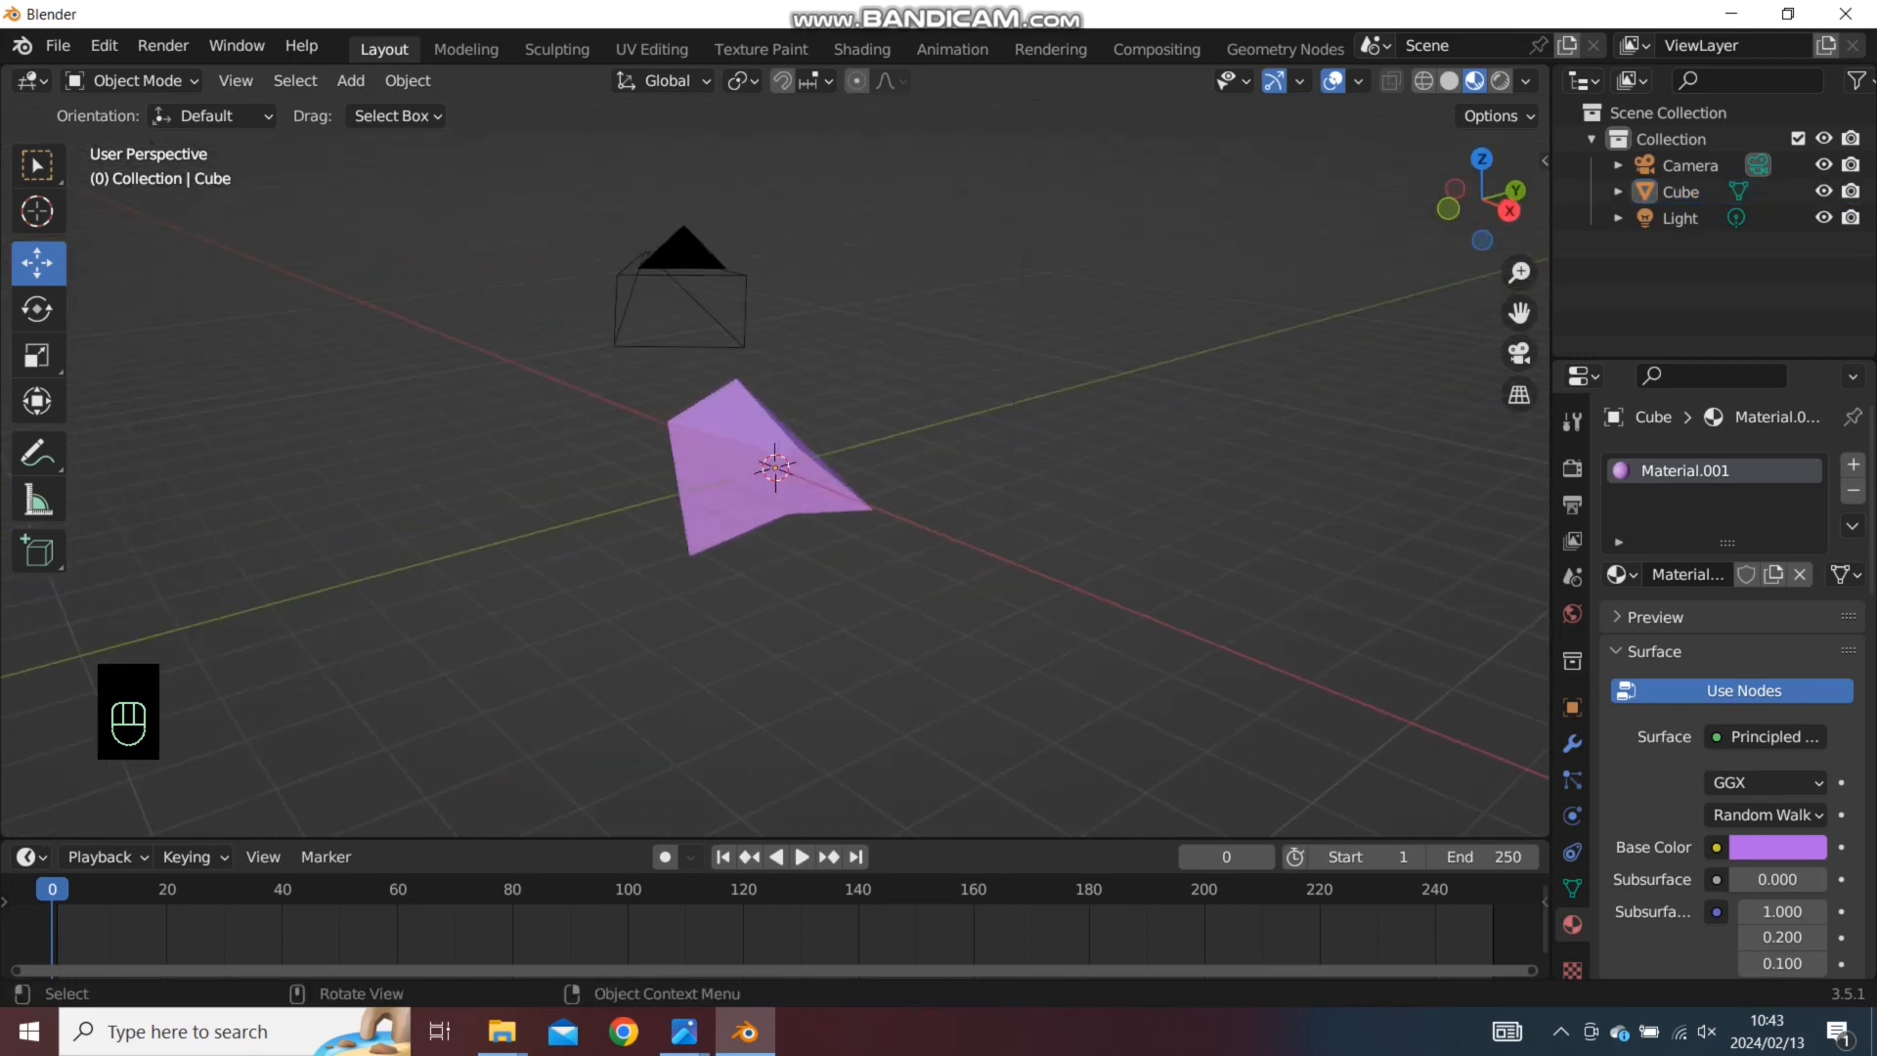
Examine the active tool settings and look through the Eevee render settings
{"action": "left_click", "coordinate": [1571, 468]}
{"action": "left_click", "coordinate": [1572, 421]}
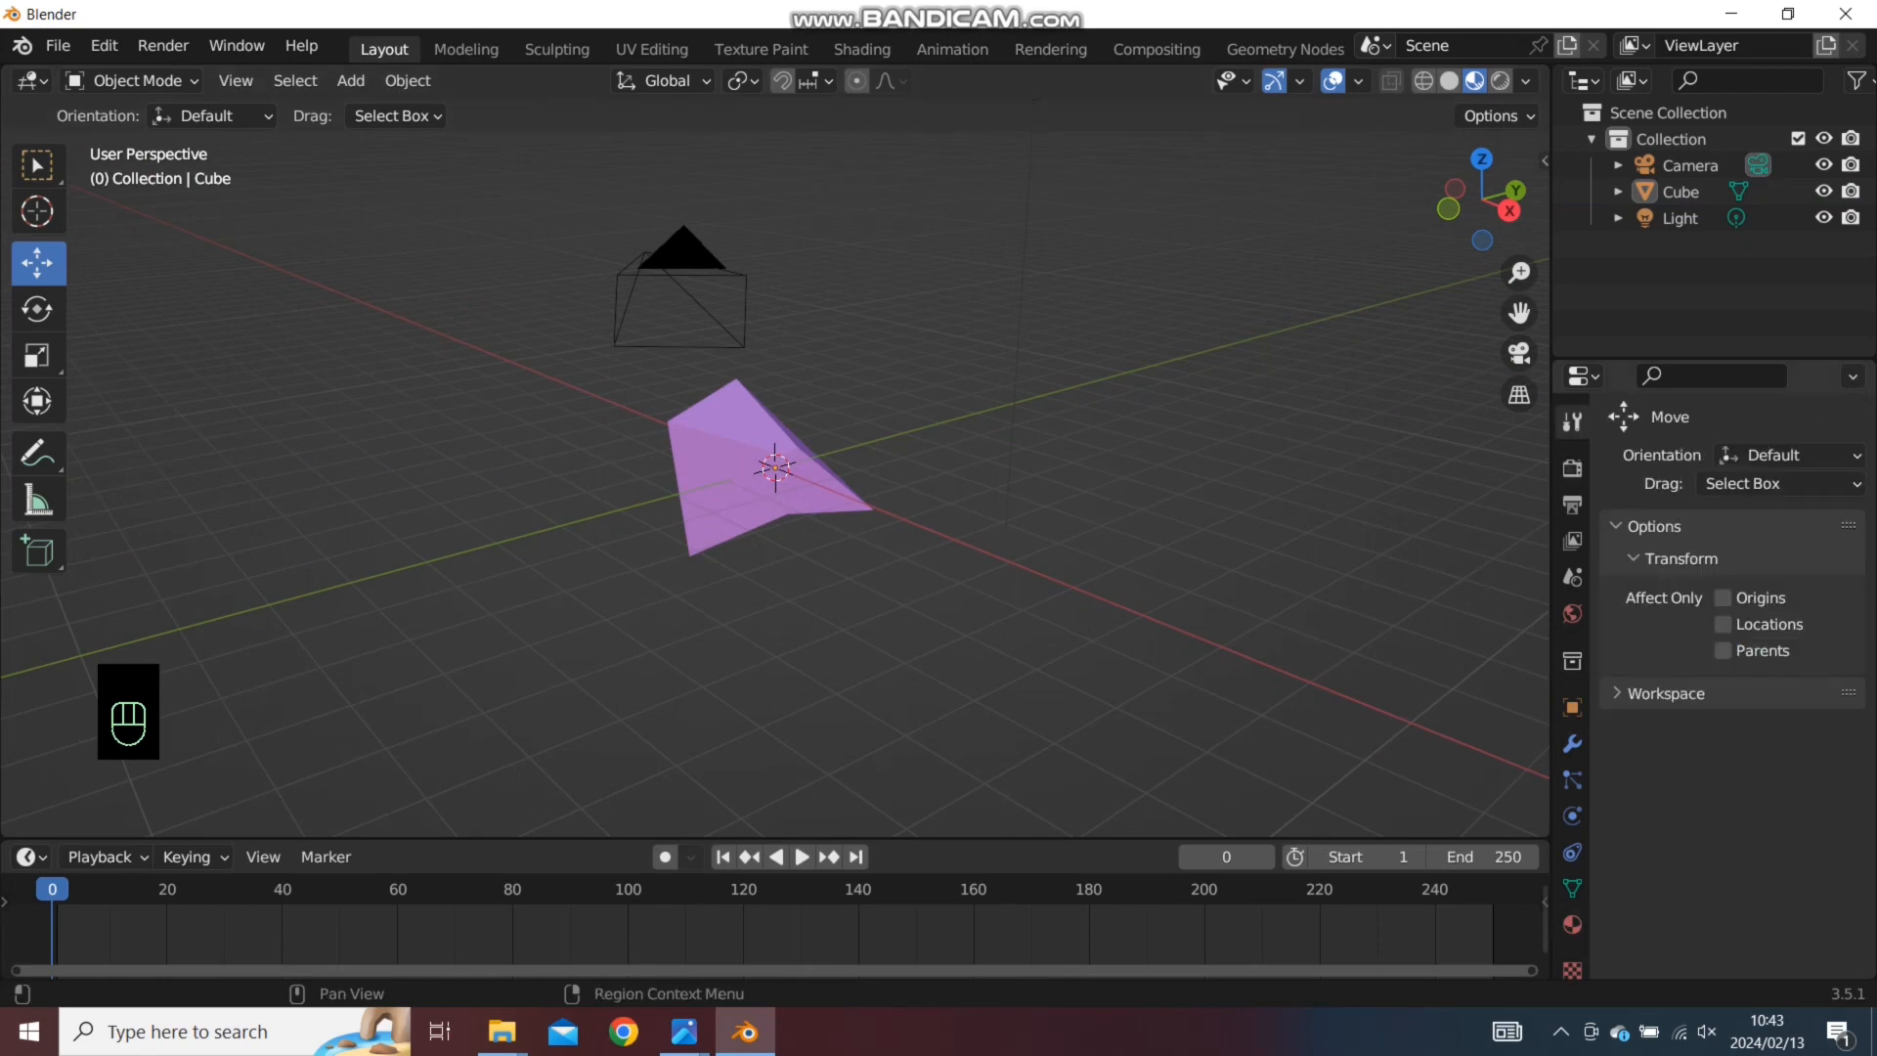
{"action": "left_click", "coordinate": [1572, 468]}
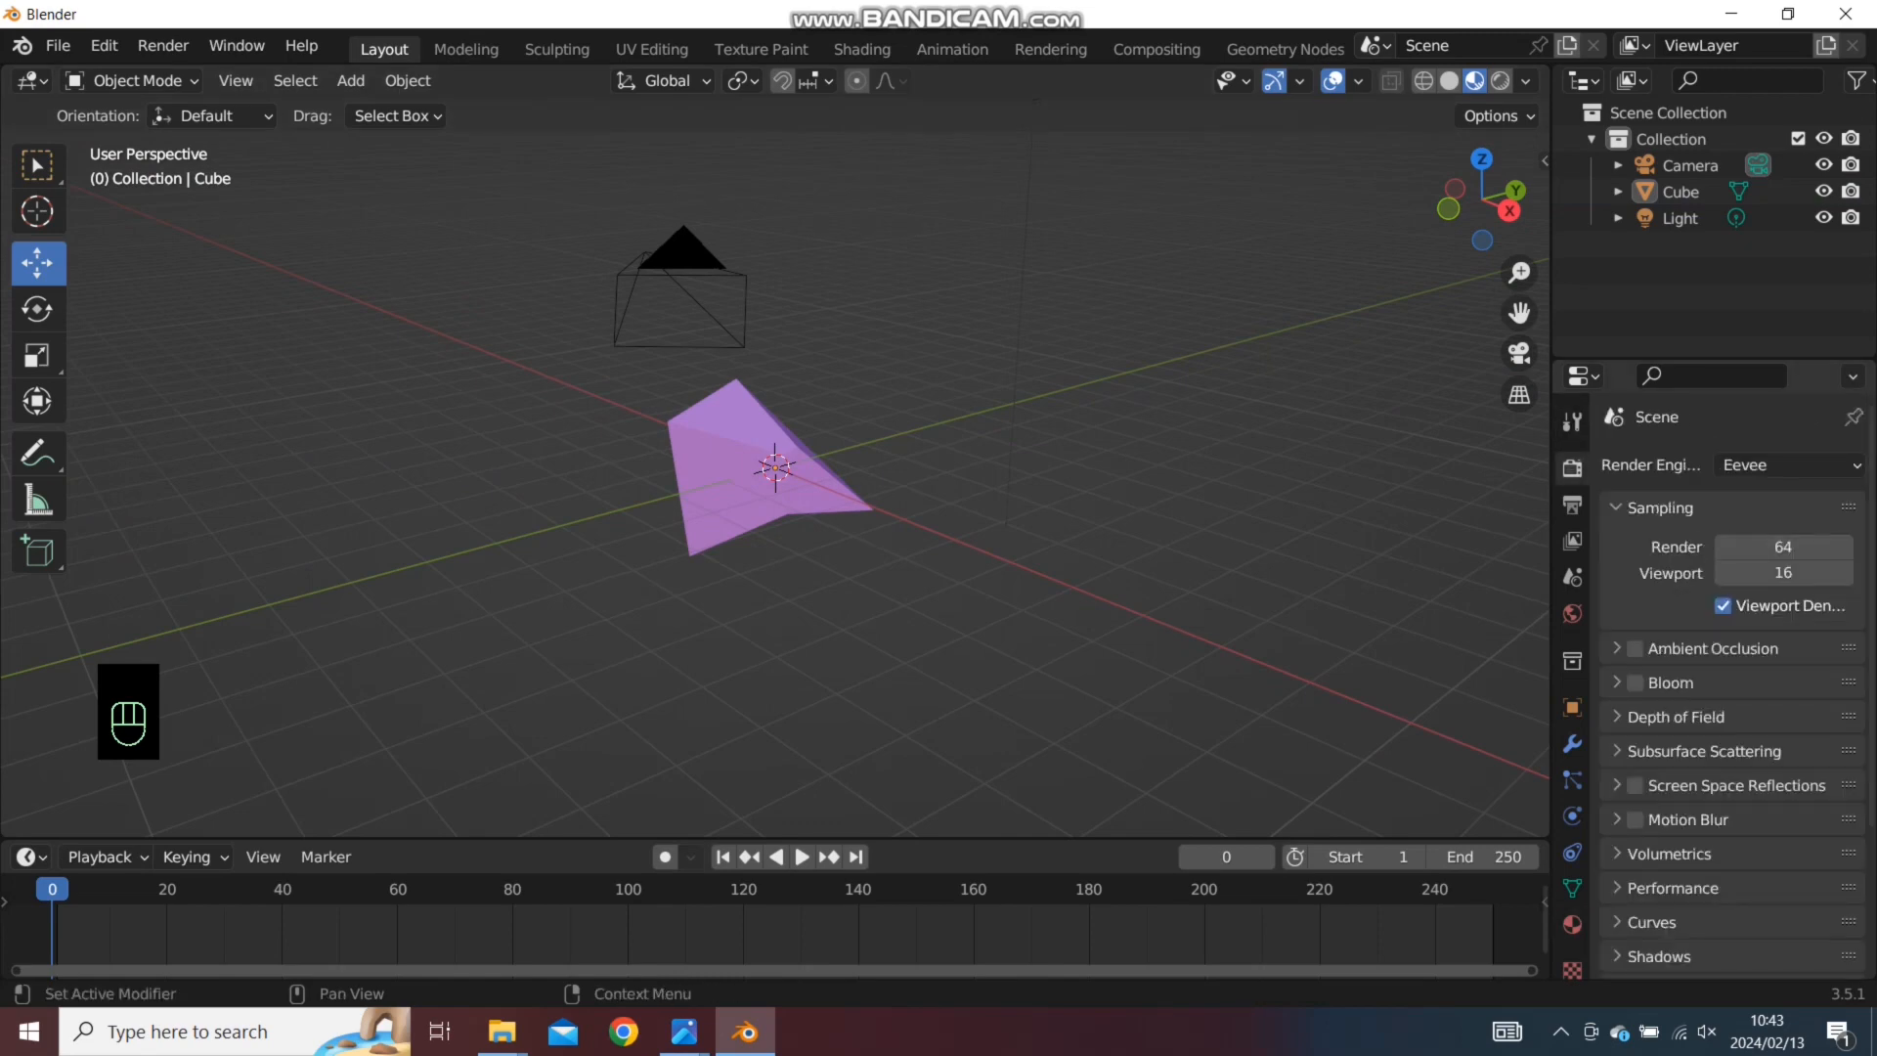
{"action": "scroll", "coordinate": [1736, 684], "scroll_direction": "down", "scroll_amount": 2}
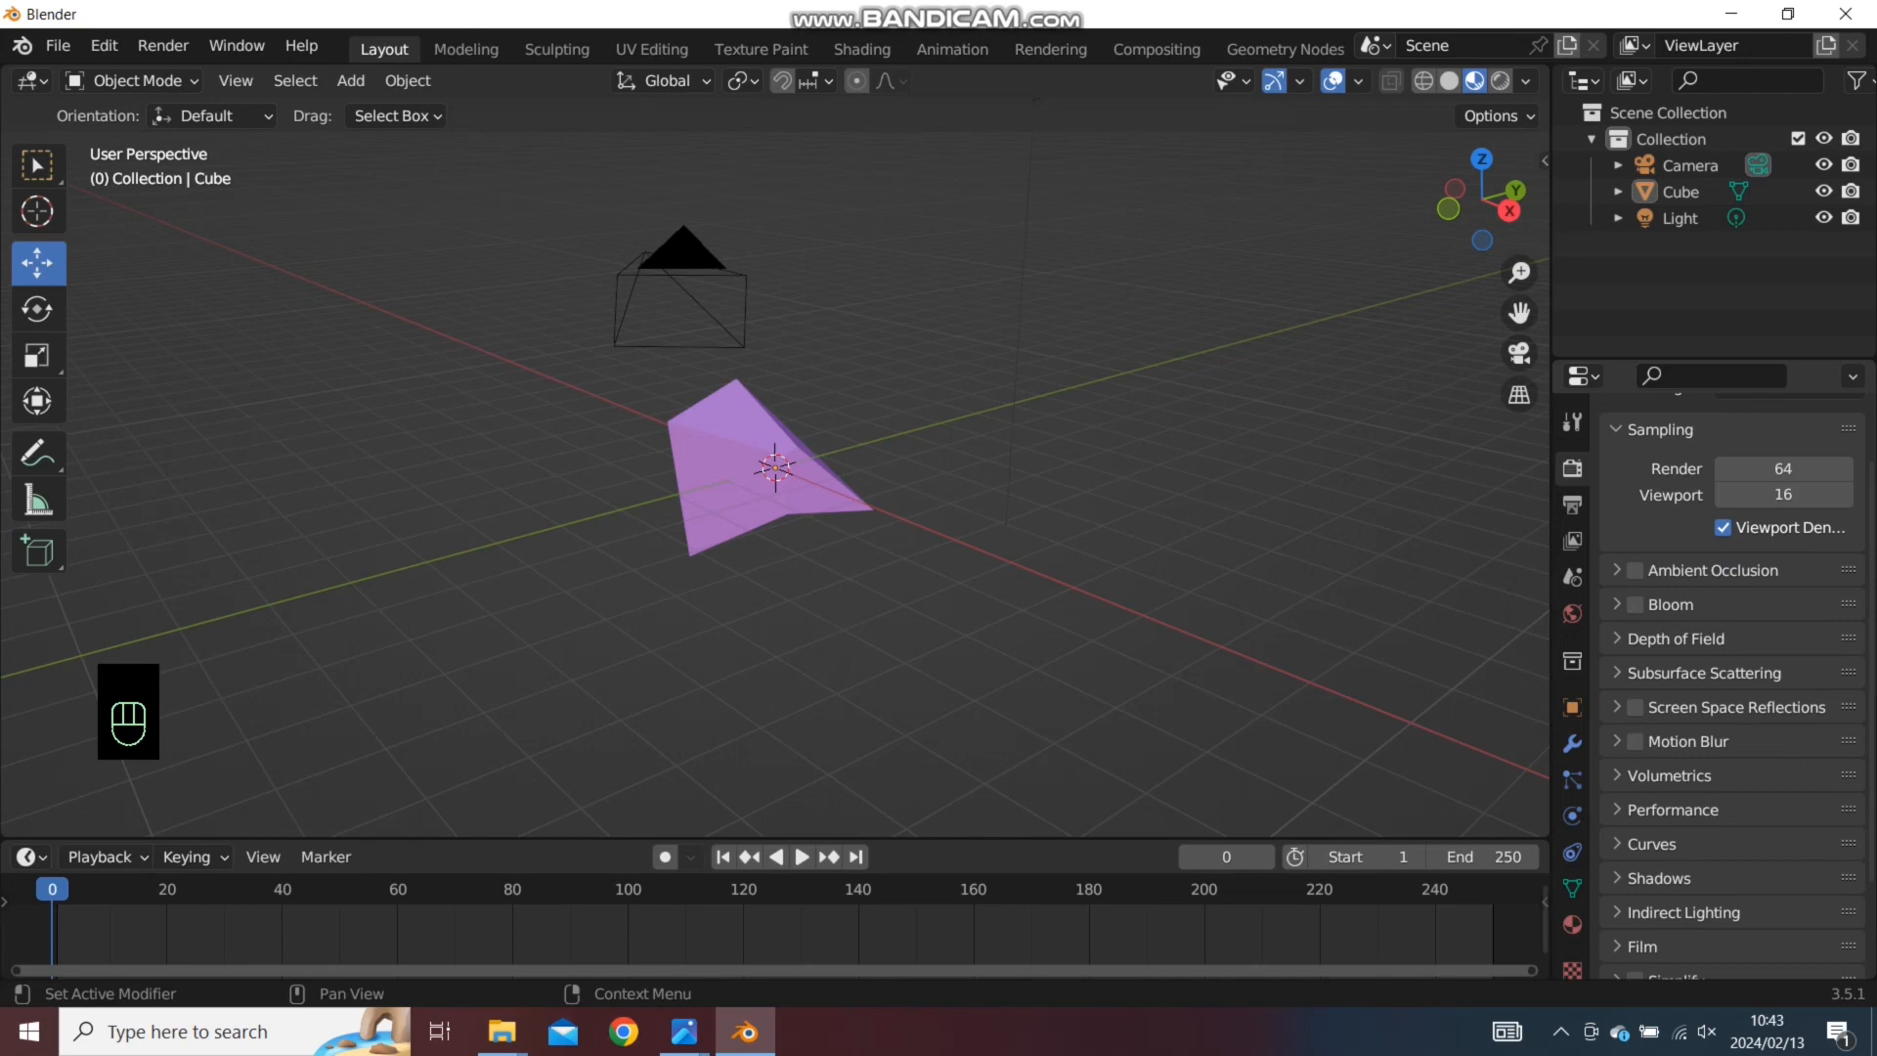
{"action": "scroll", "coordinate": [1733, 684], "scroll_direction": "down", "scroll_amount": 3}
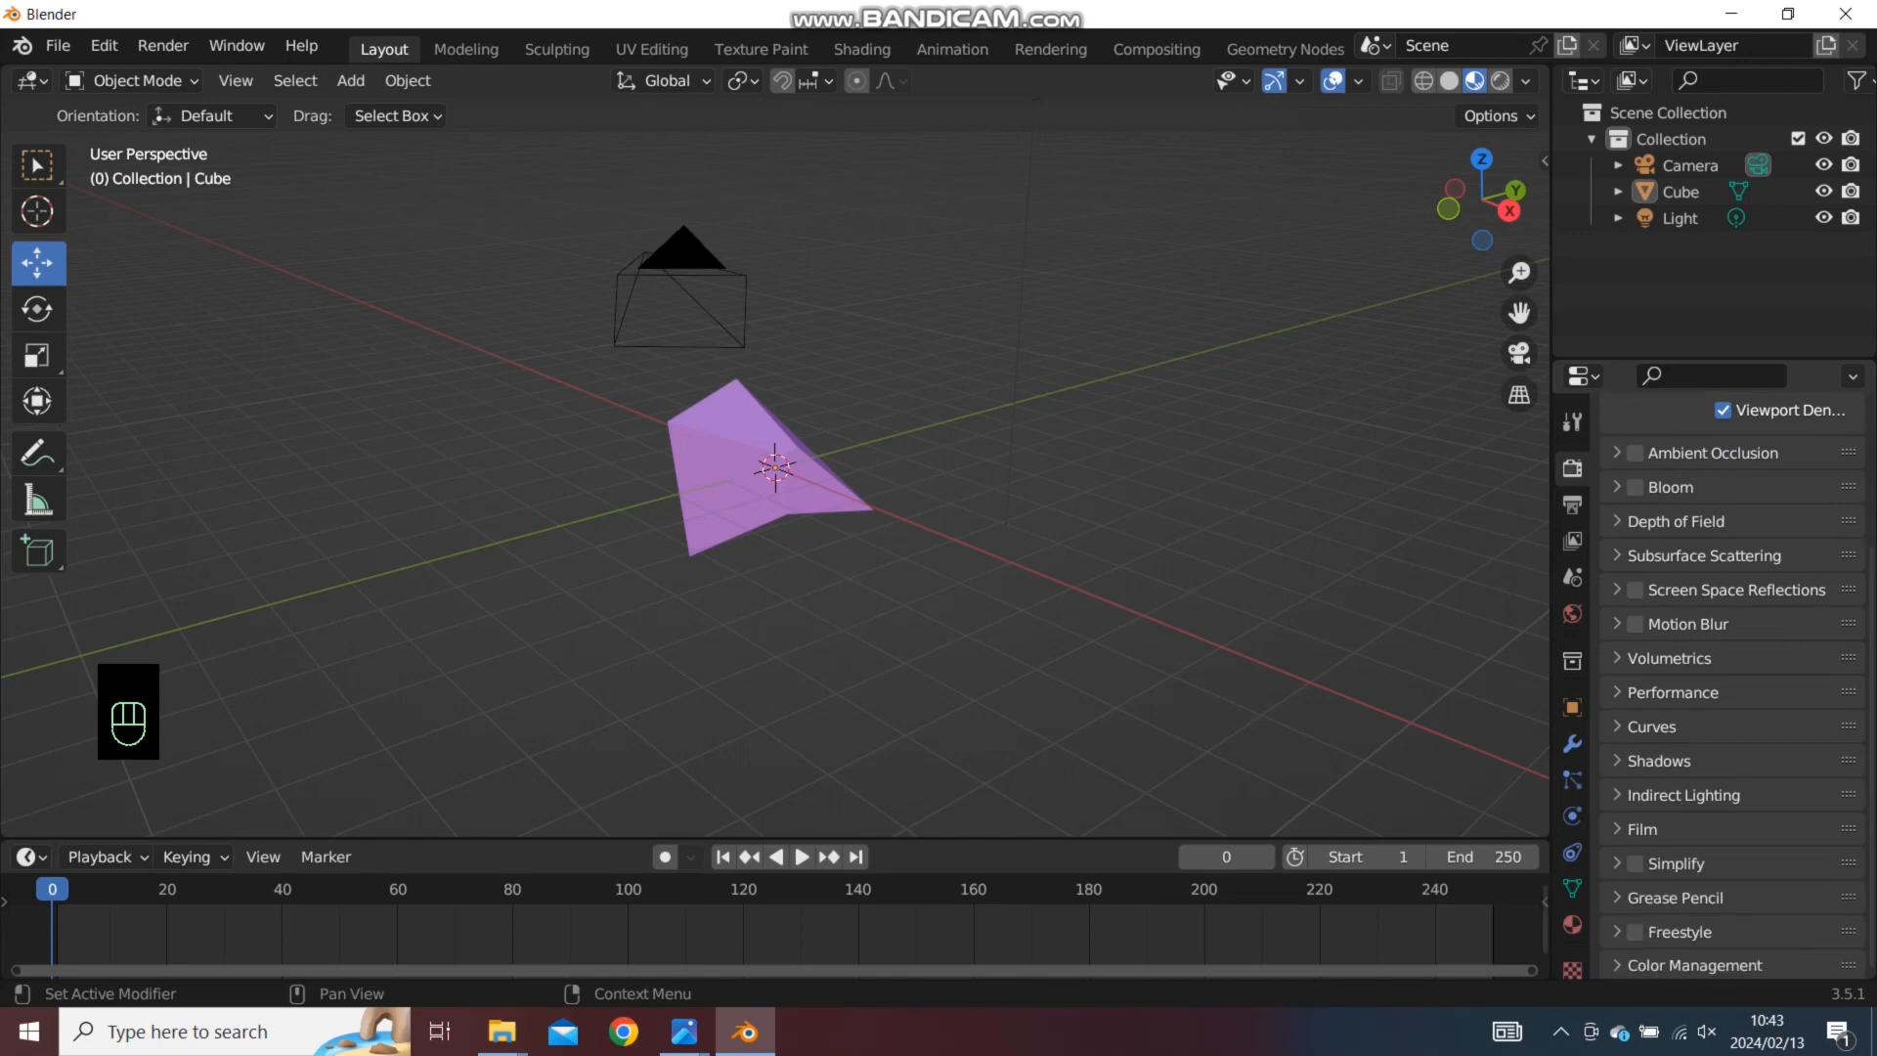
{"action": "scroll", "coordinate": [1733, 684], "scroll_direction": "up", "scroll_amount": 5}
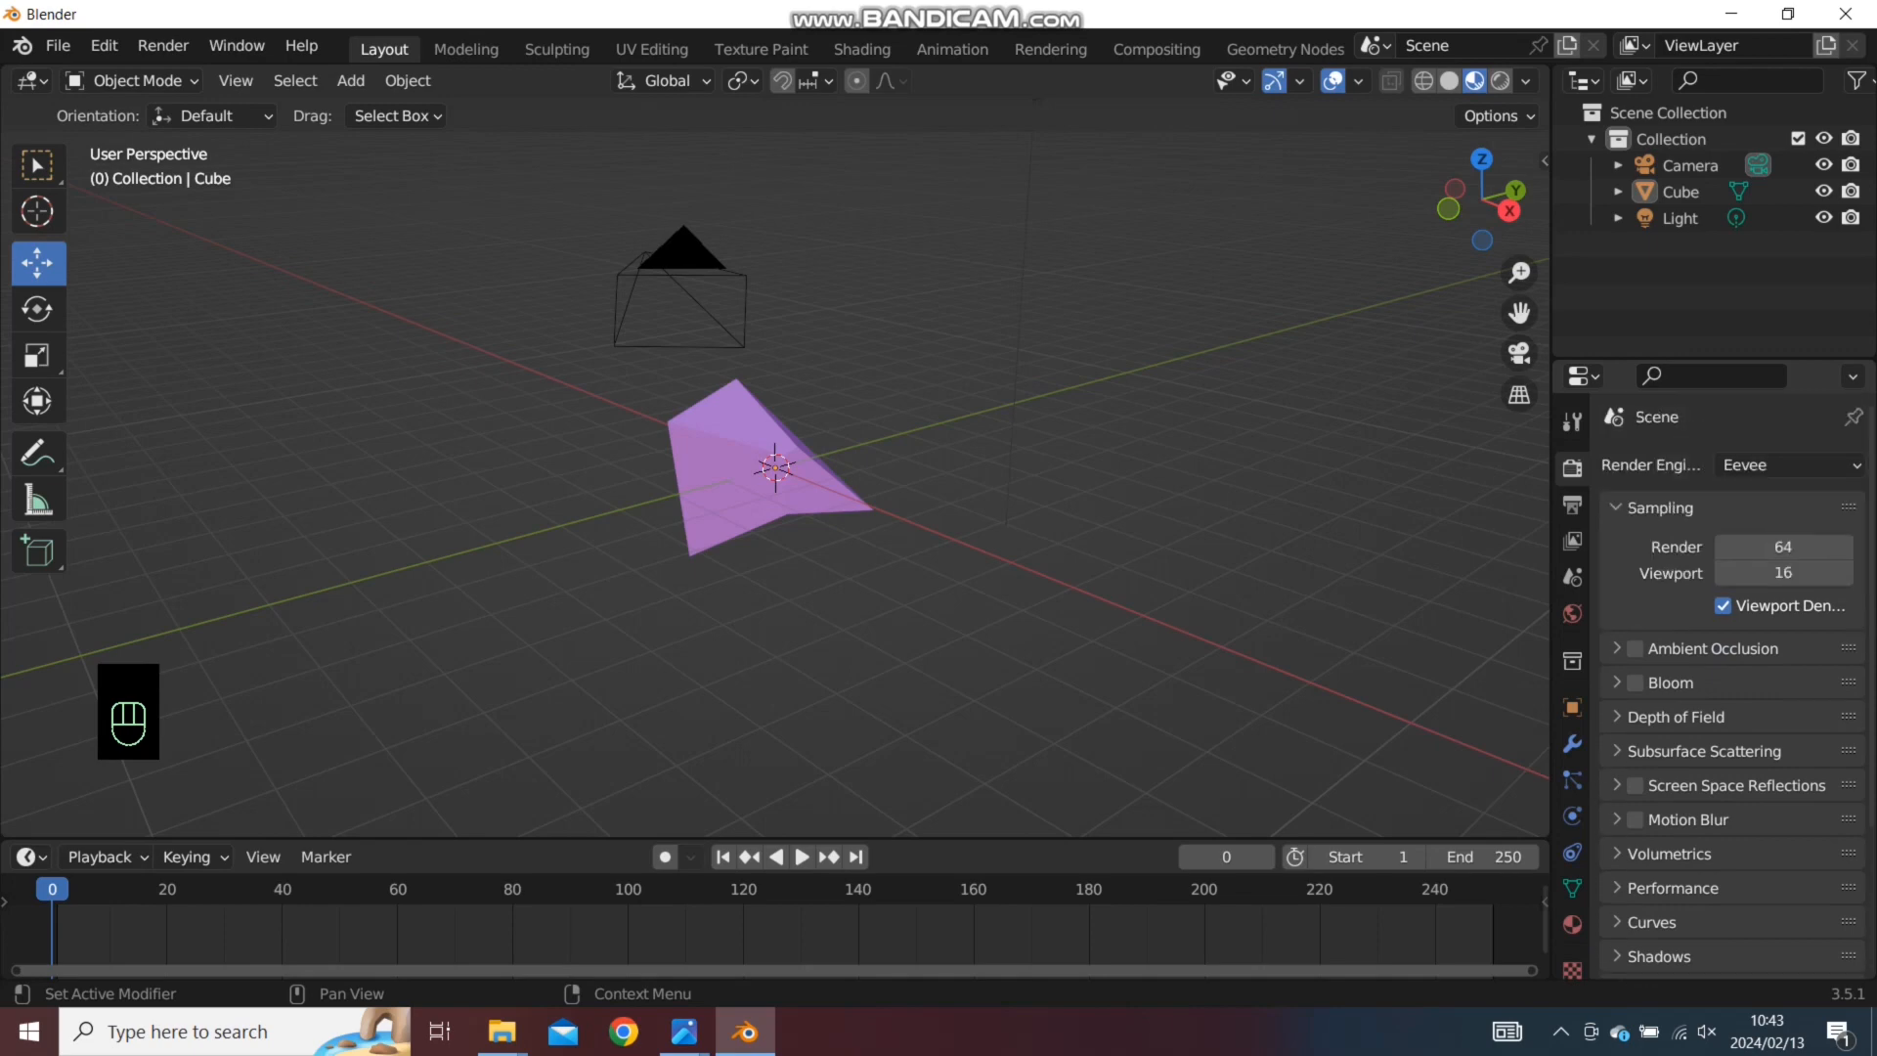
Review the output properties, expanding the Output section to examine its file path and format settings
{"action": "left_click", "coordinate": [1572, 505]}
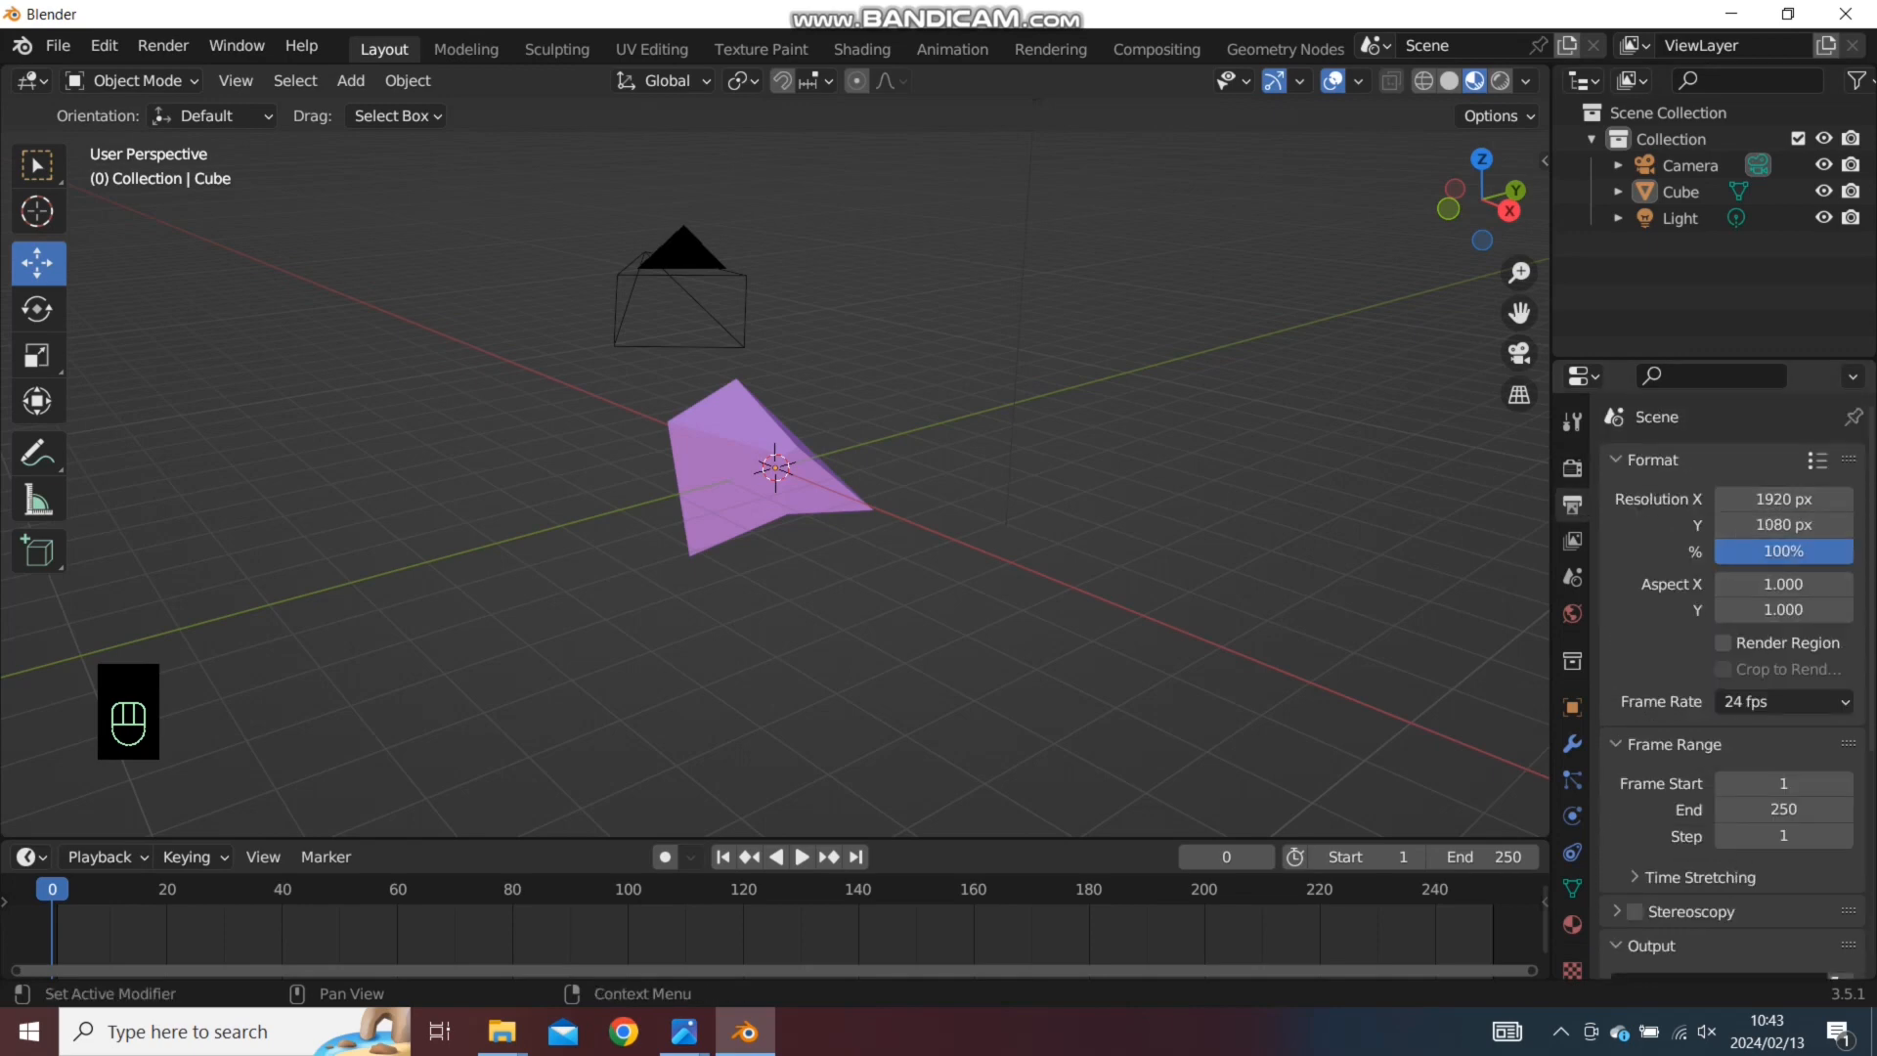
{"action": "scroll", "coordinate": [1733, 766], "scroll_direction": "down", "scroll_amount": 7}
{"action": "left_click", "coordinate": [1646, 670]}
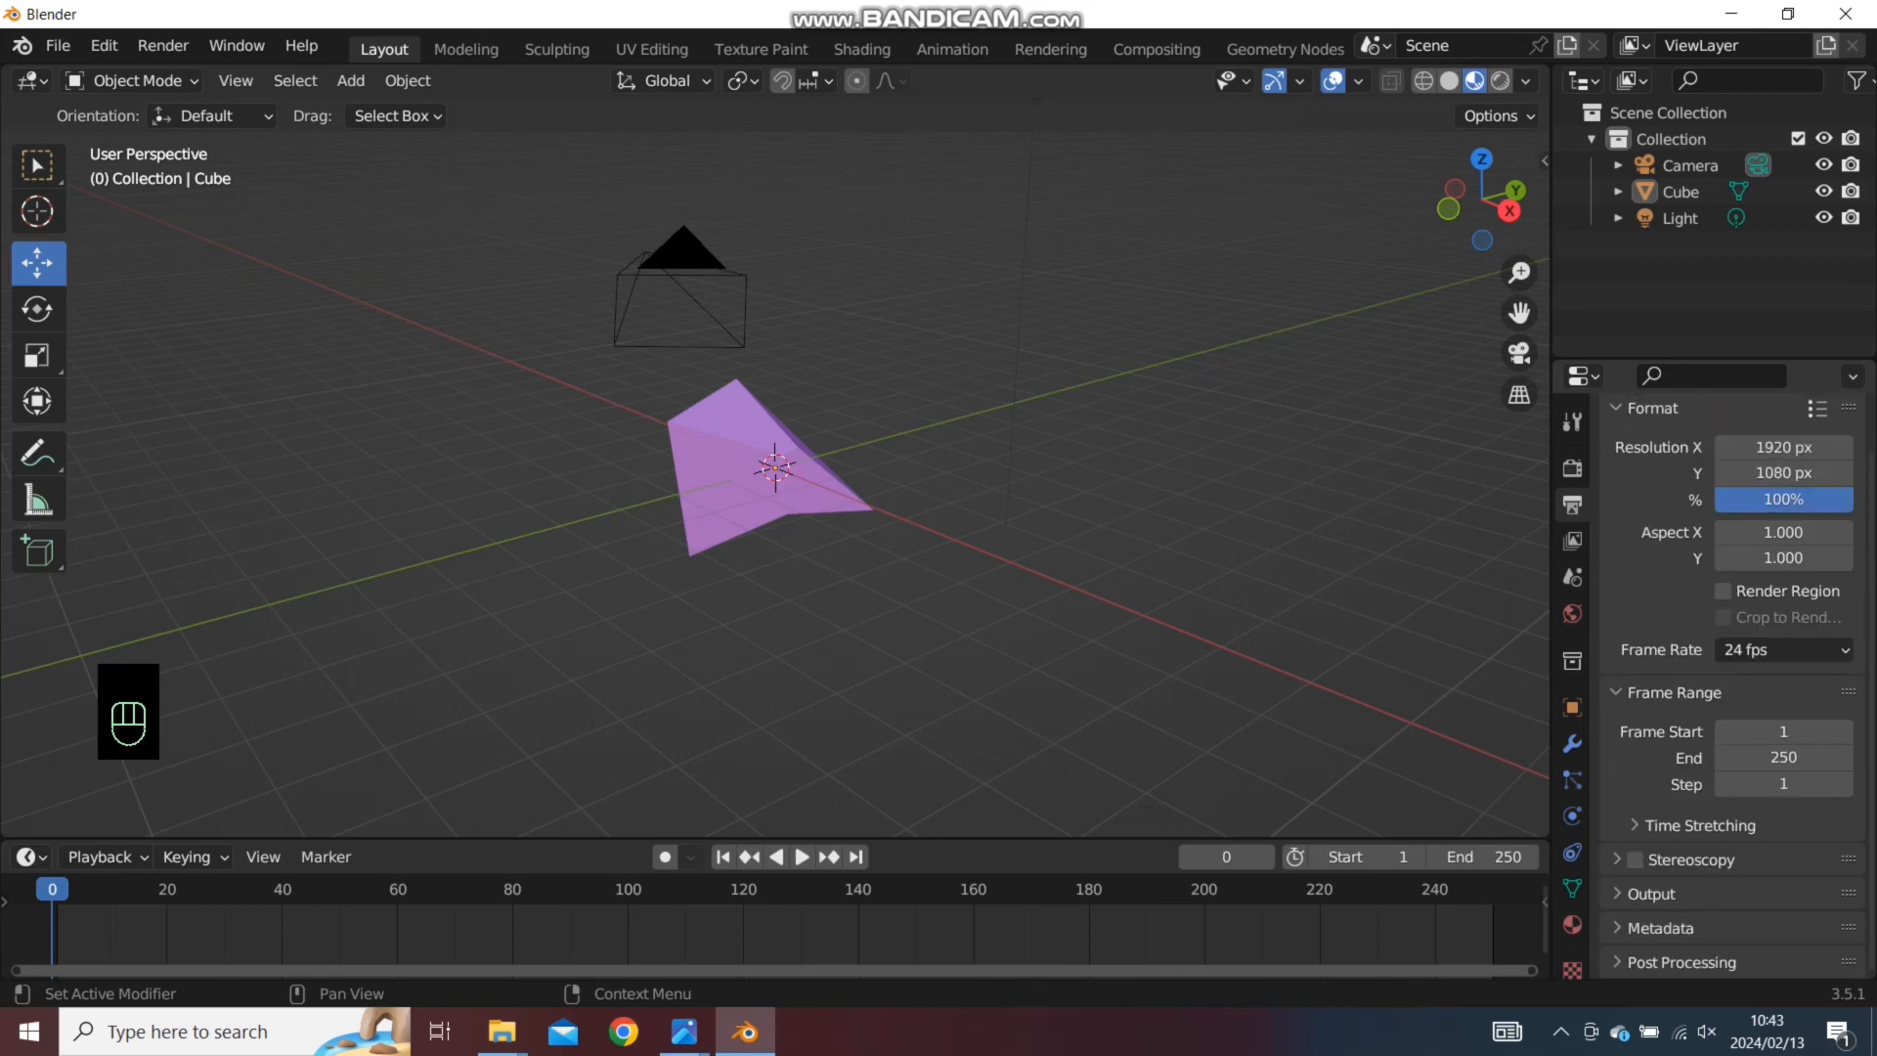
{"action": "left_click", "coordinate": [1651, 893]}
{"action": "scroll", "coordinate": [1661, 870], "scroll_direction": "down", "scroll_amount": 5}
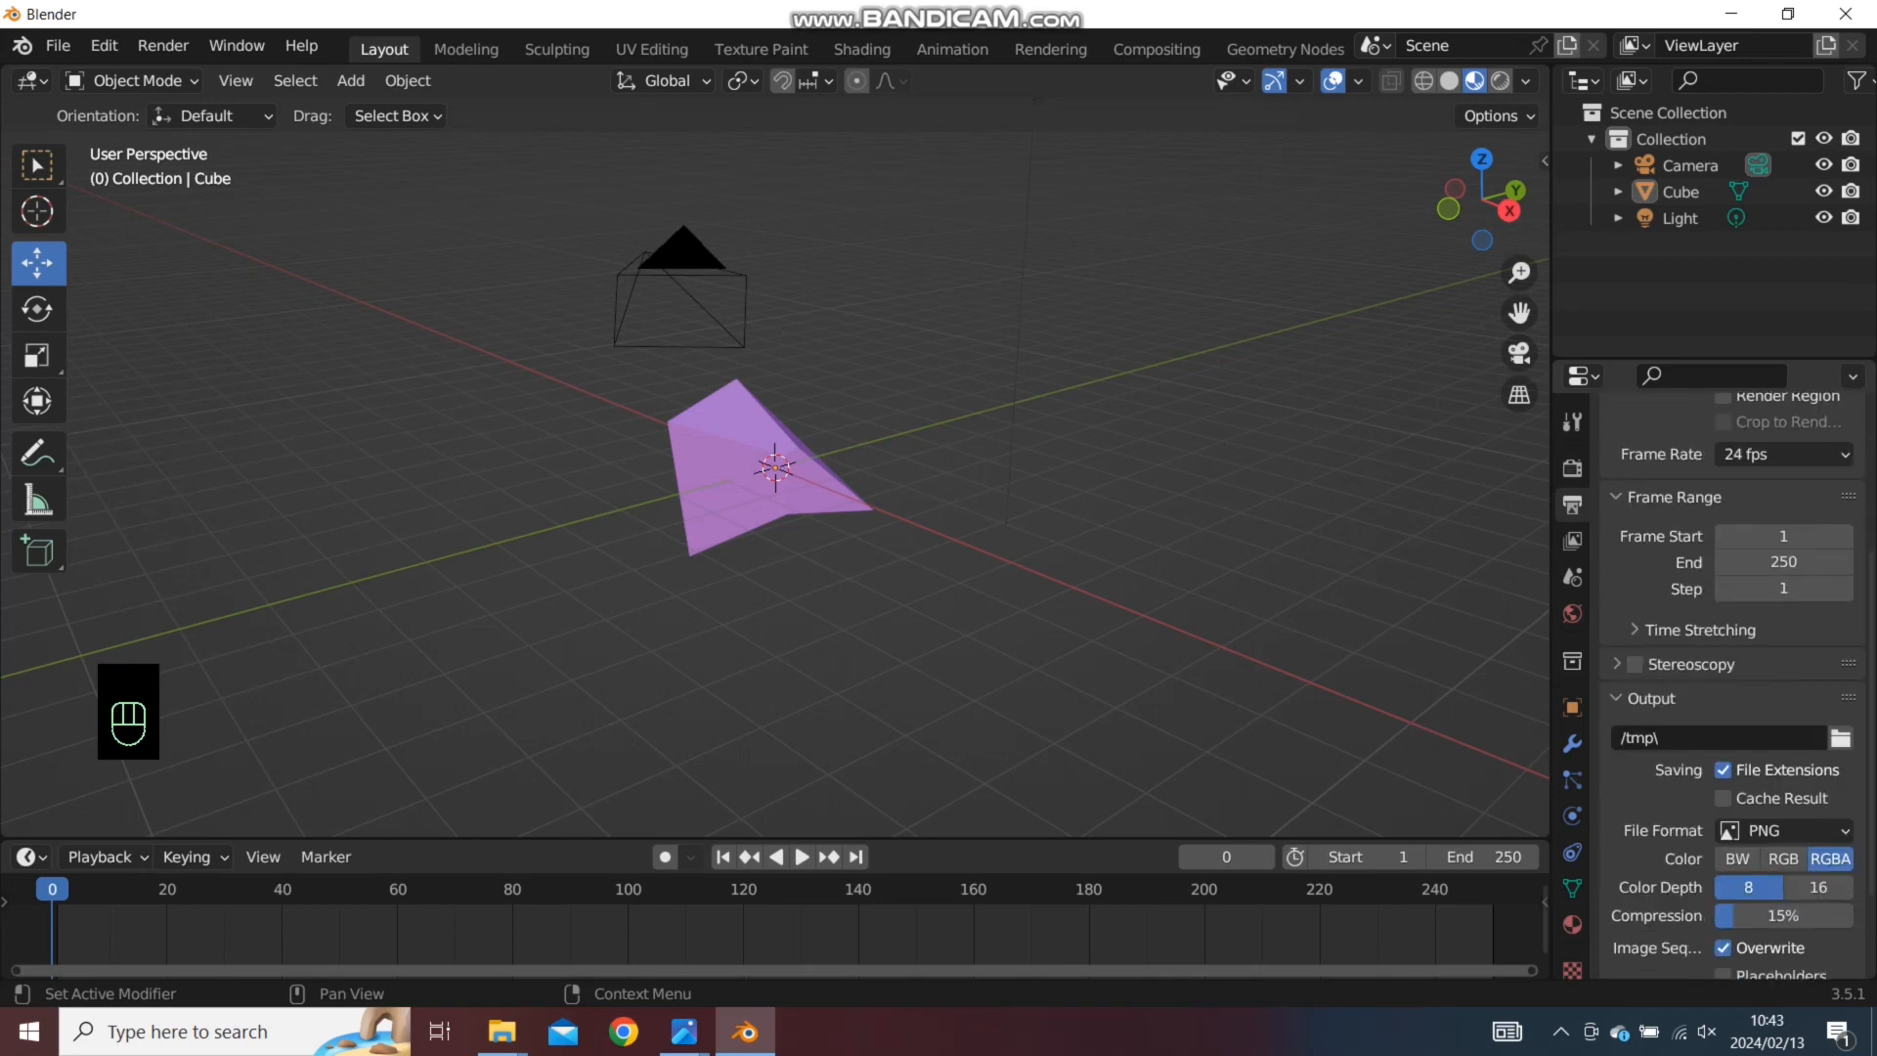
{"action": "scroll", "coordinate": [1740, 798], "scroll_direction": "down", "scroll_amount": 3}
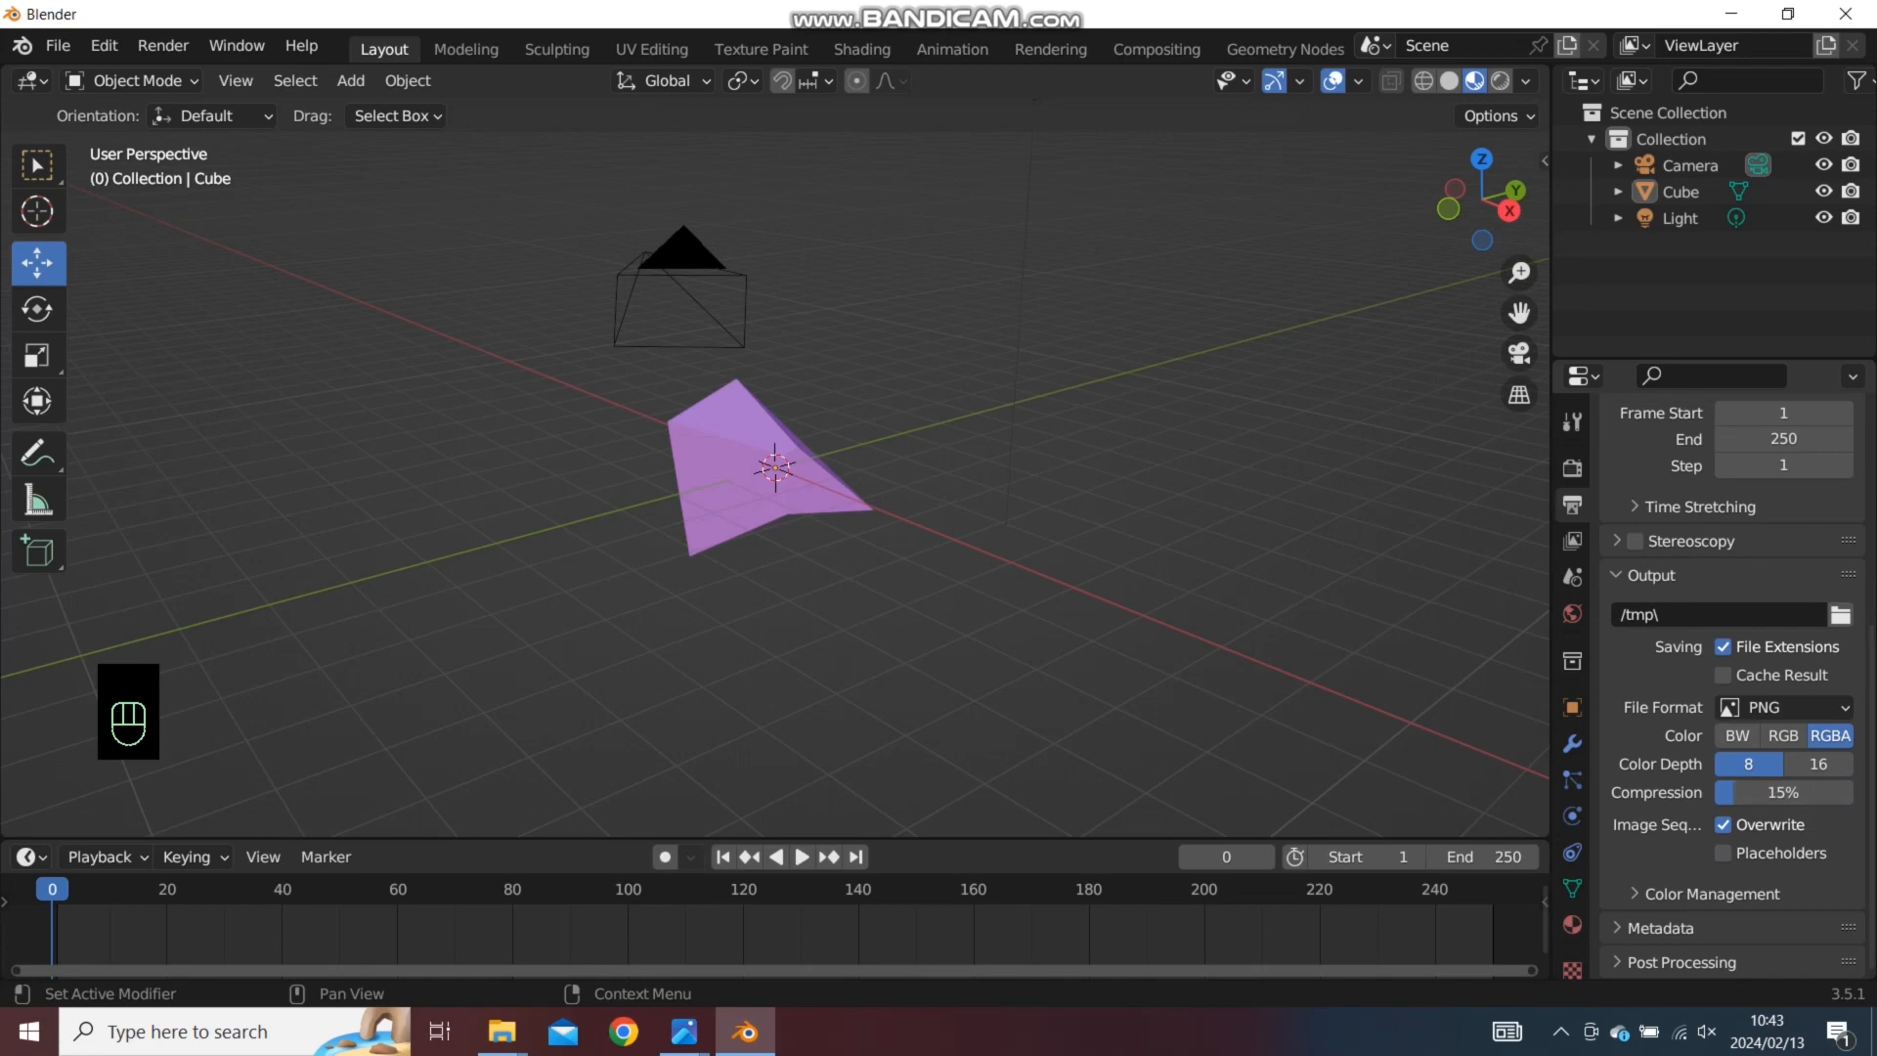
Look through the view layer, scene and world properties
{"action": "left_click", "coordinate": [1571, 540]}
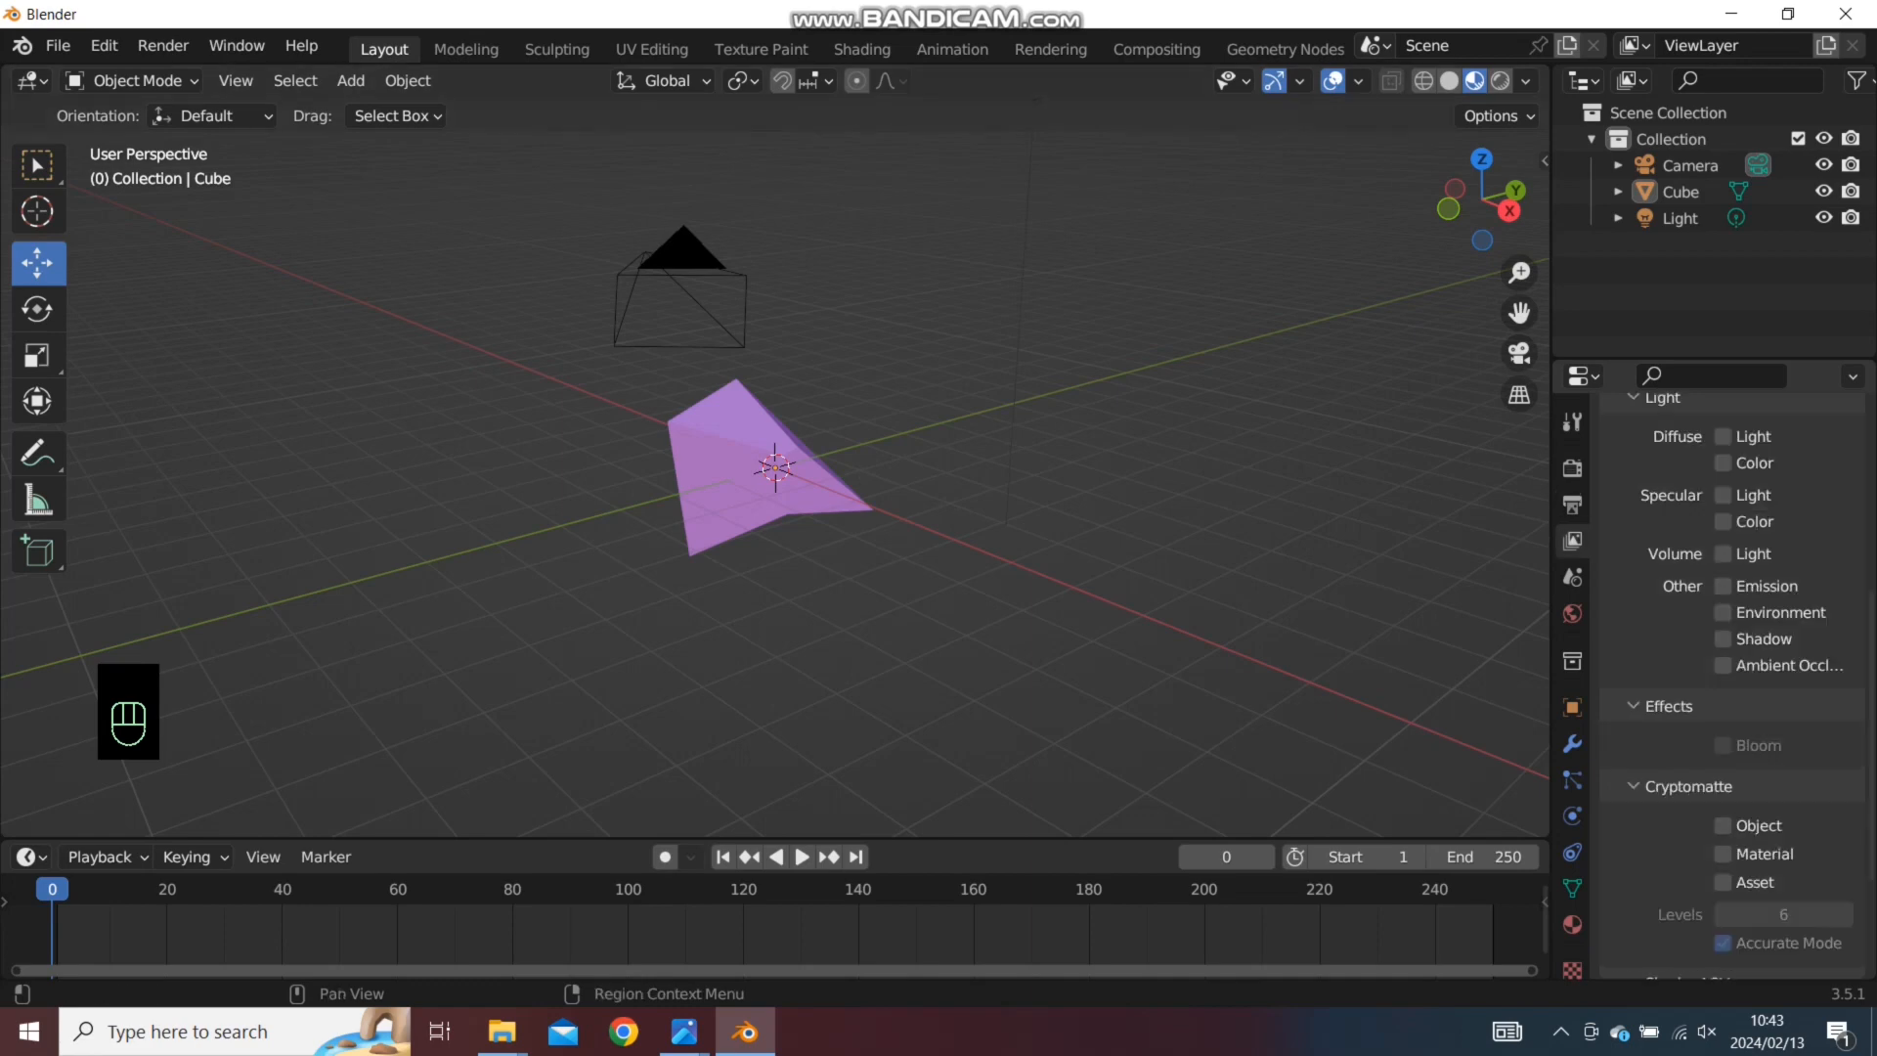
{"action": "scroll", "coordinate": [1736, 687], "scroll_direction": "up", "scroll_amount": 9}
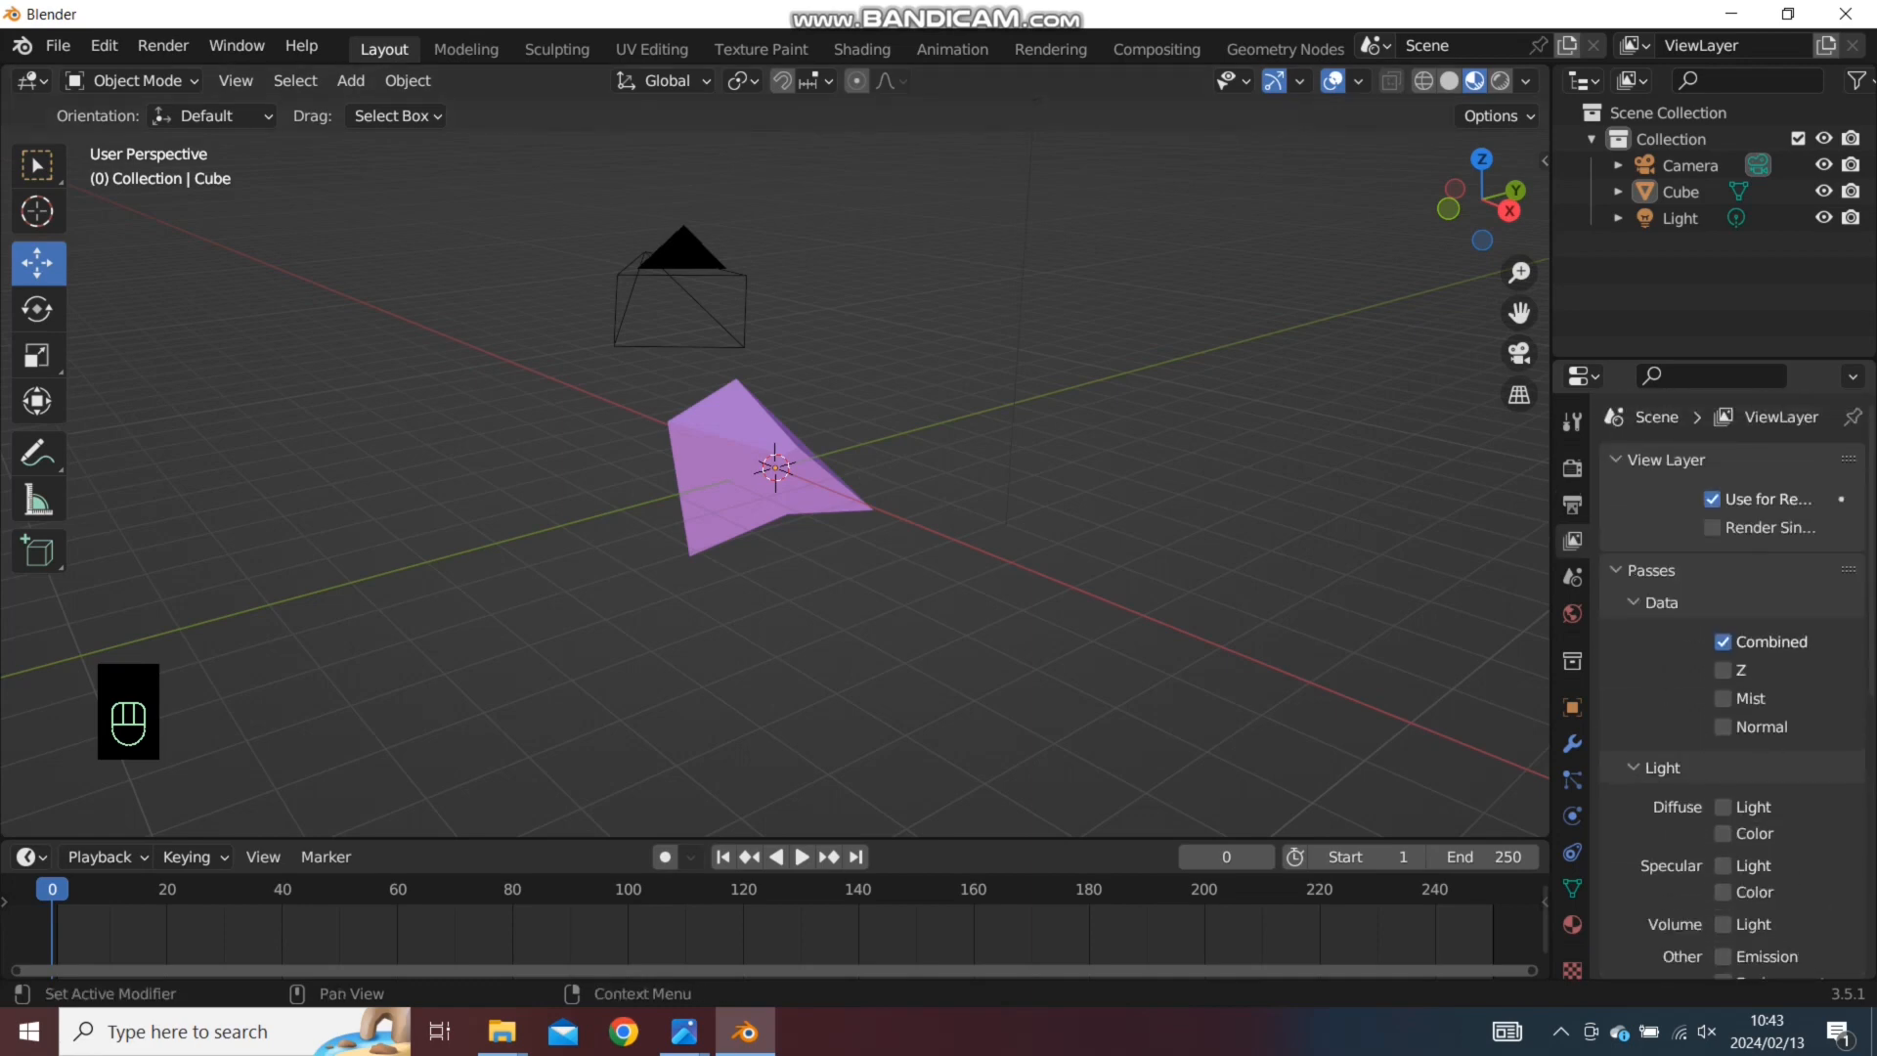
{"action": "left_click", "coordinate": [1572, 613]}
{"action": "left_click", "coordinate": [1572, 577]}
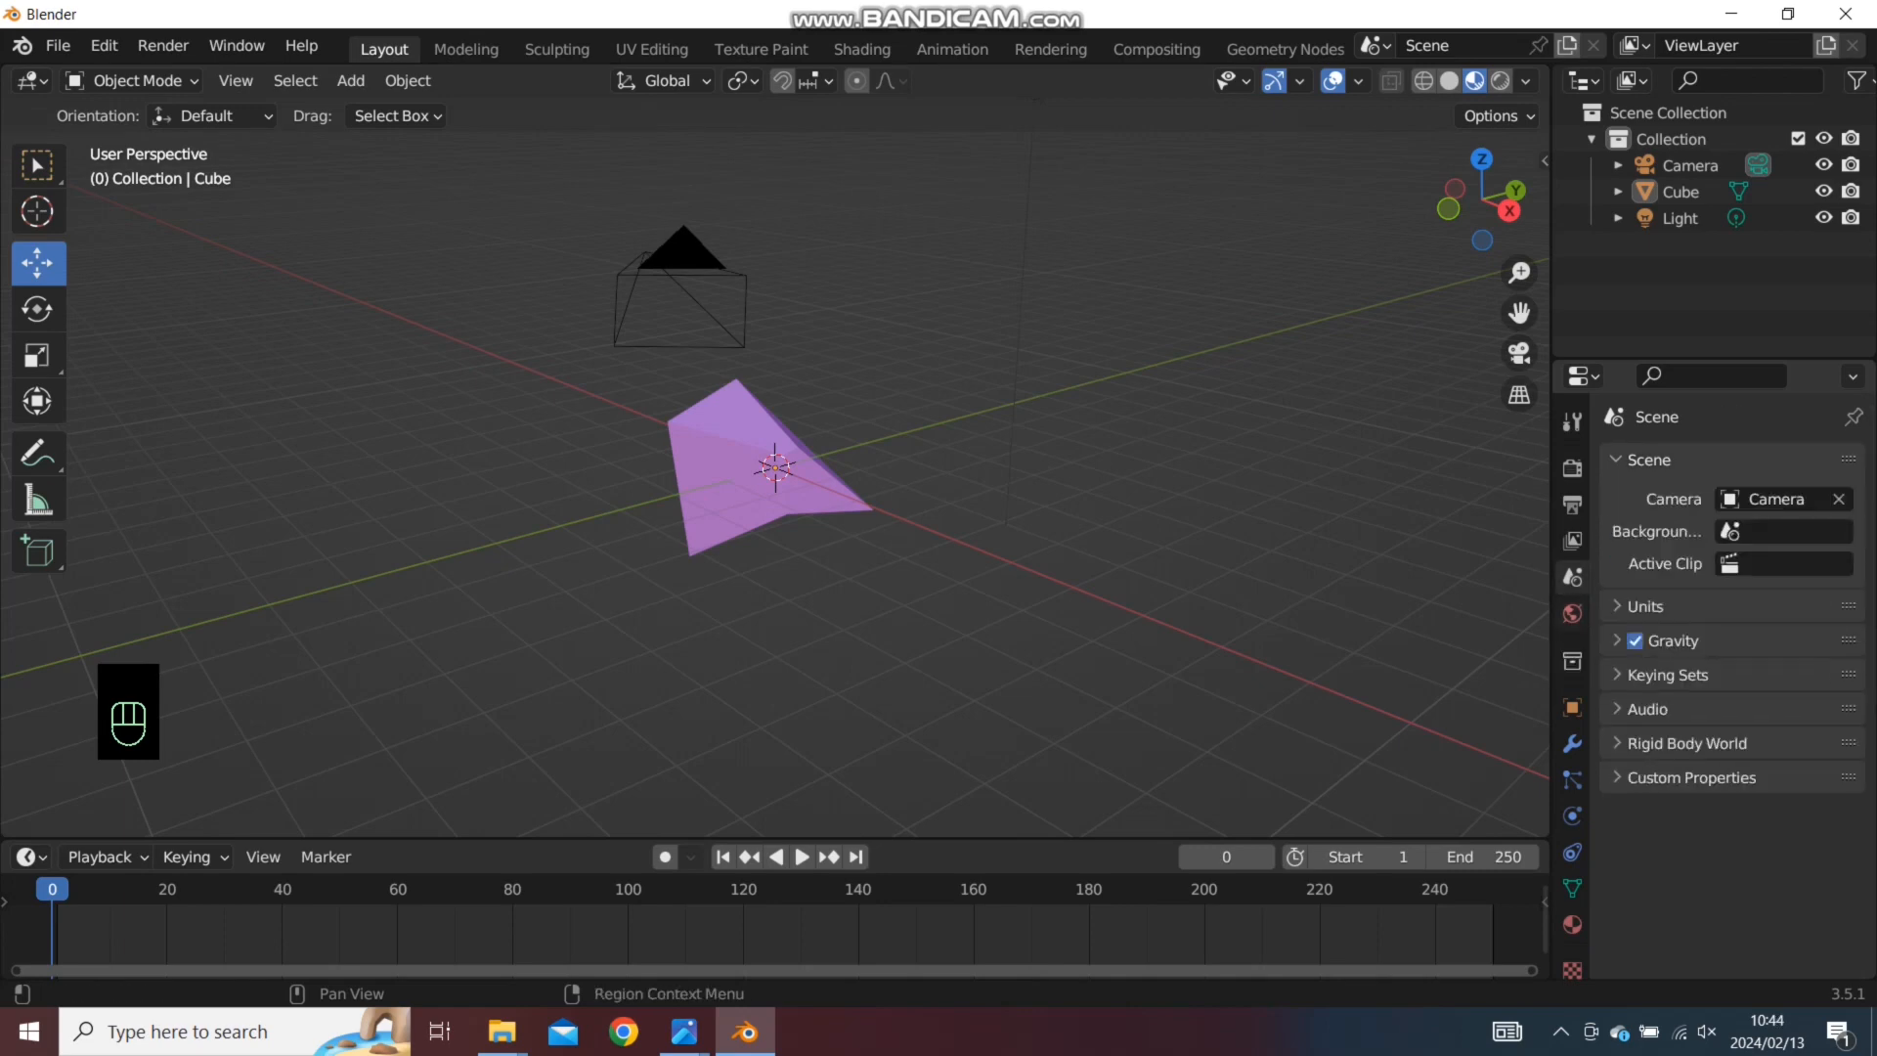
{"action": "left_click", "coordinate": [1571, 613]}
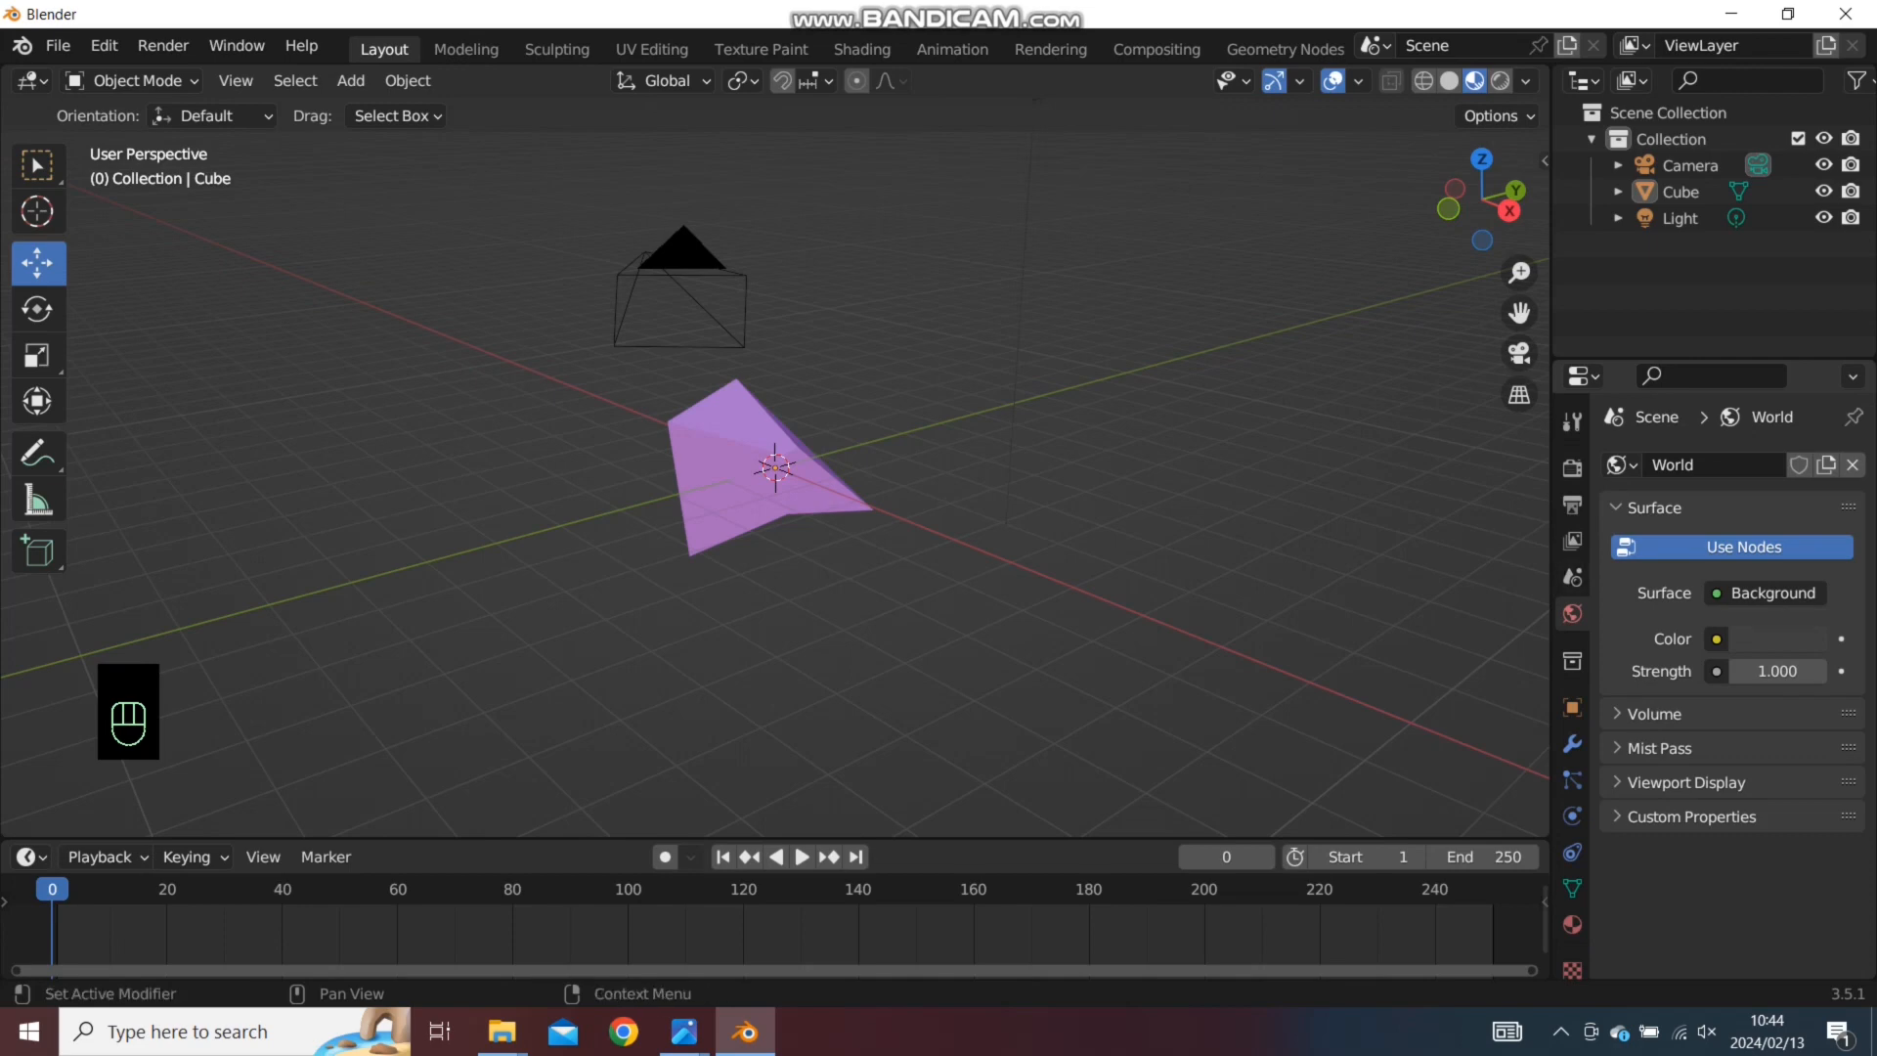
Set the world background color to dark blue
{"action": "left_click", "coordinate": [1572, 577]}
{"action": "left_click", "coordinate": [1571, 613]}
{"action": "left_click", "coordinate": [1777, 639]}
{"action": "mouse_move", "coordinate": [1685, 293]}
{"action": "left_mouse_down"}
{"action": "mouse_move", "coordinate": [1684, 260]}
{"action": "mouse_move", "coordinate": [1720, 262]}
{"action": "mouse_move", "coordinate": [1714, 303]}
{"action": "left_mouse_up"}
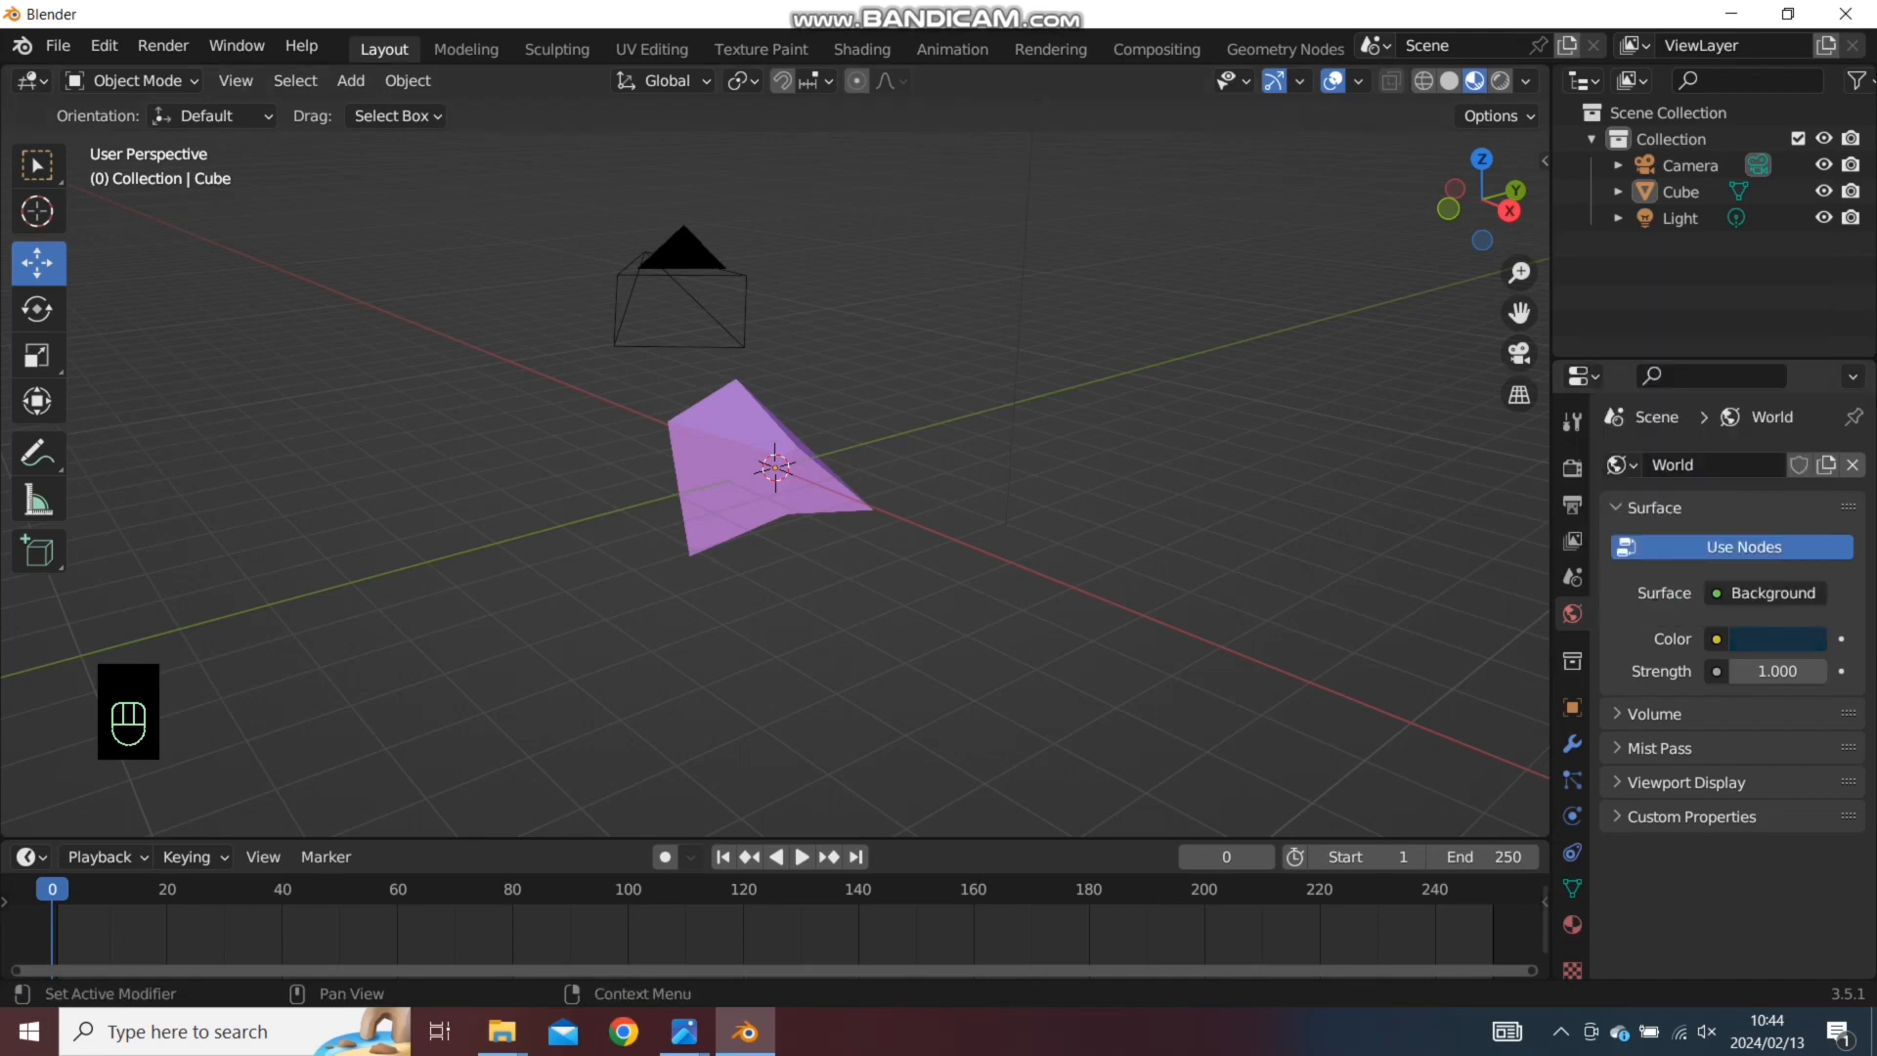
Change the world's surface shader to Glossy BSDF
{"action": "left_click", "coordinate": [1765, 592]}
{"action": "left_click", "coordinate": [1769, 592]}
{"action": "left_click", "coordinate": [1505, 137]}
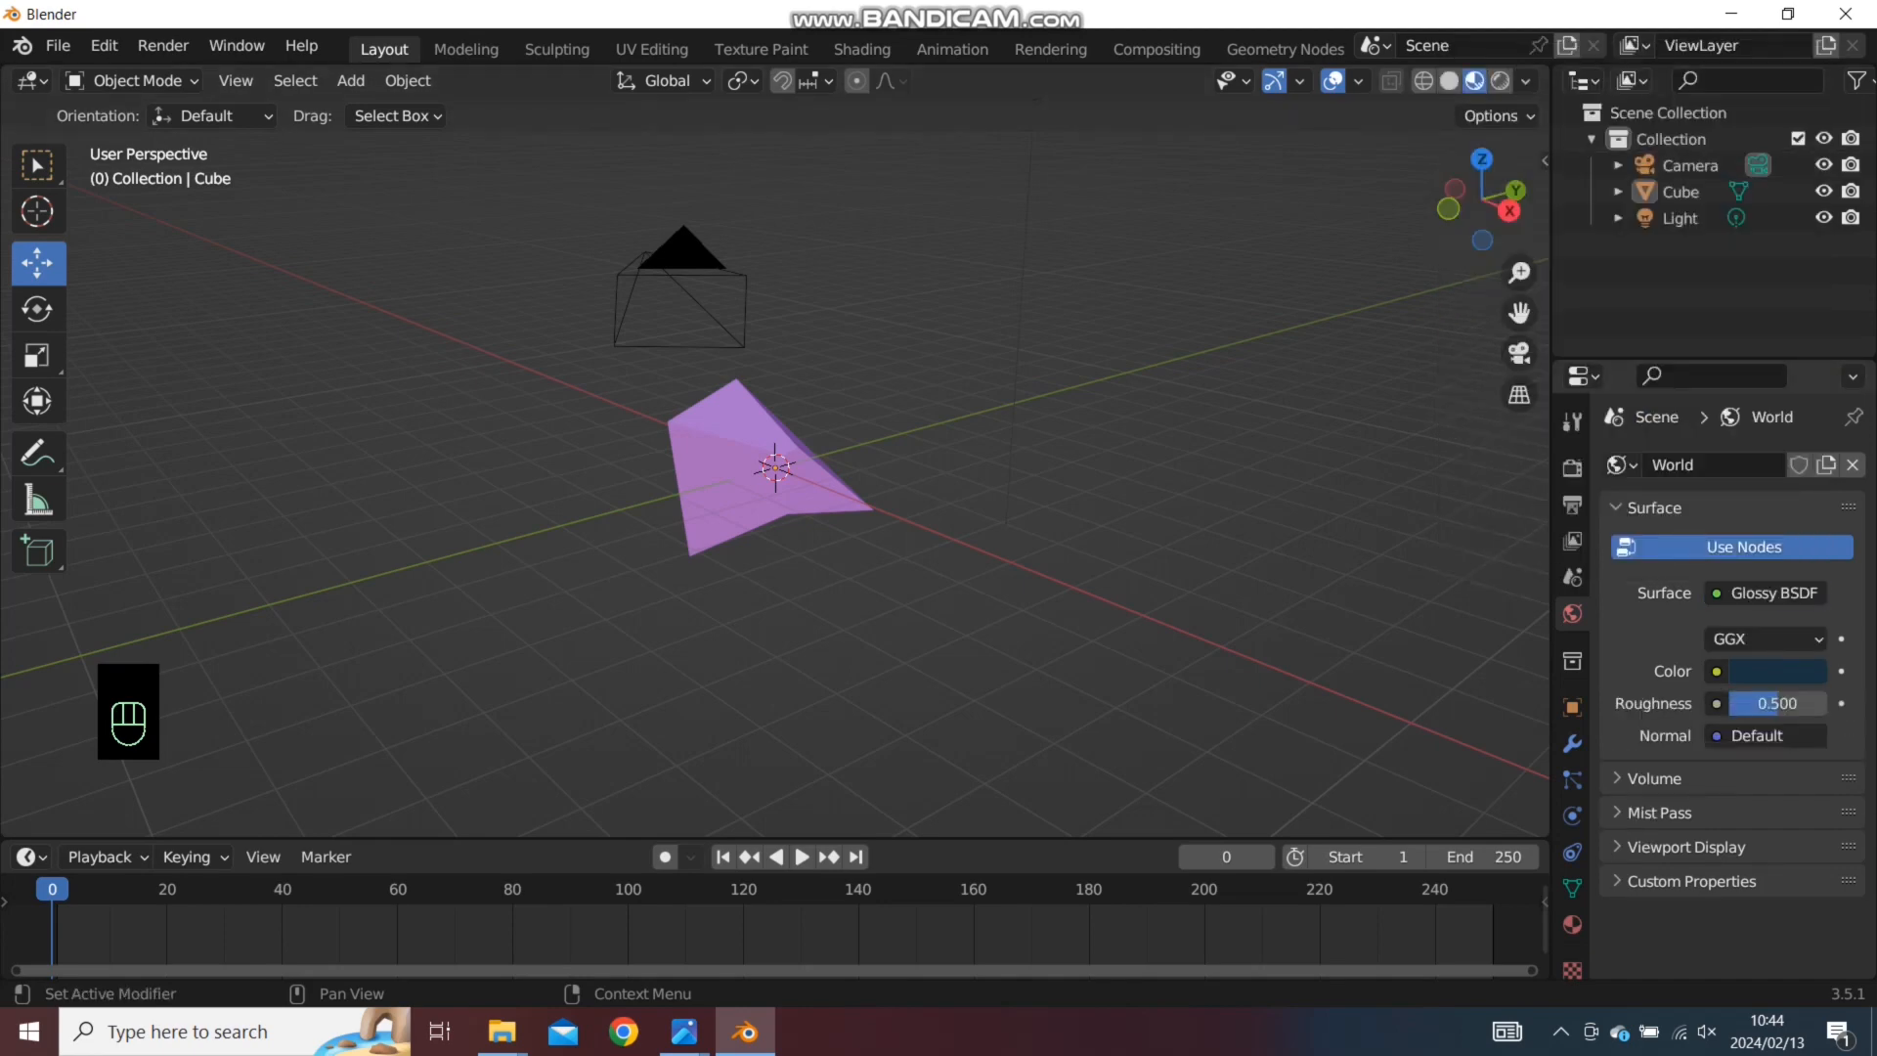
Try a dark brown world color with the Geometry Normal output as the normal input, and undo both changes
{"action": "left_click", "coordinate": [1776, 670]}
{"action": "left_click", "coordinate": [1684, 407]}
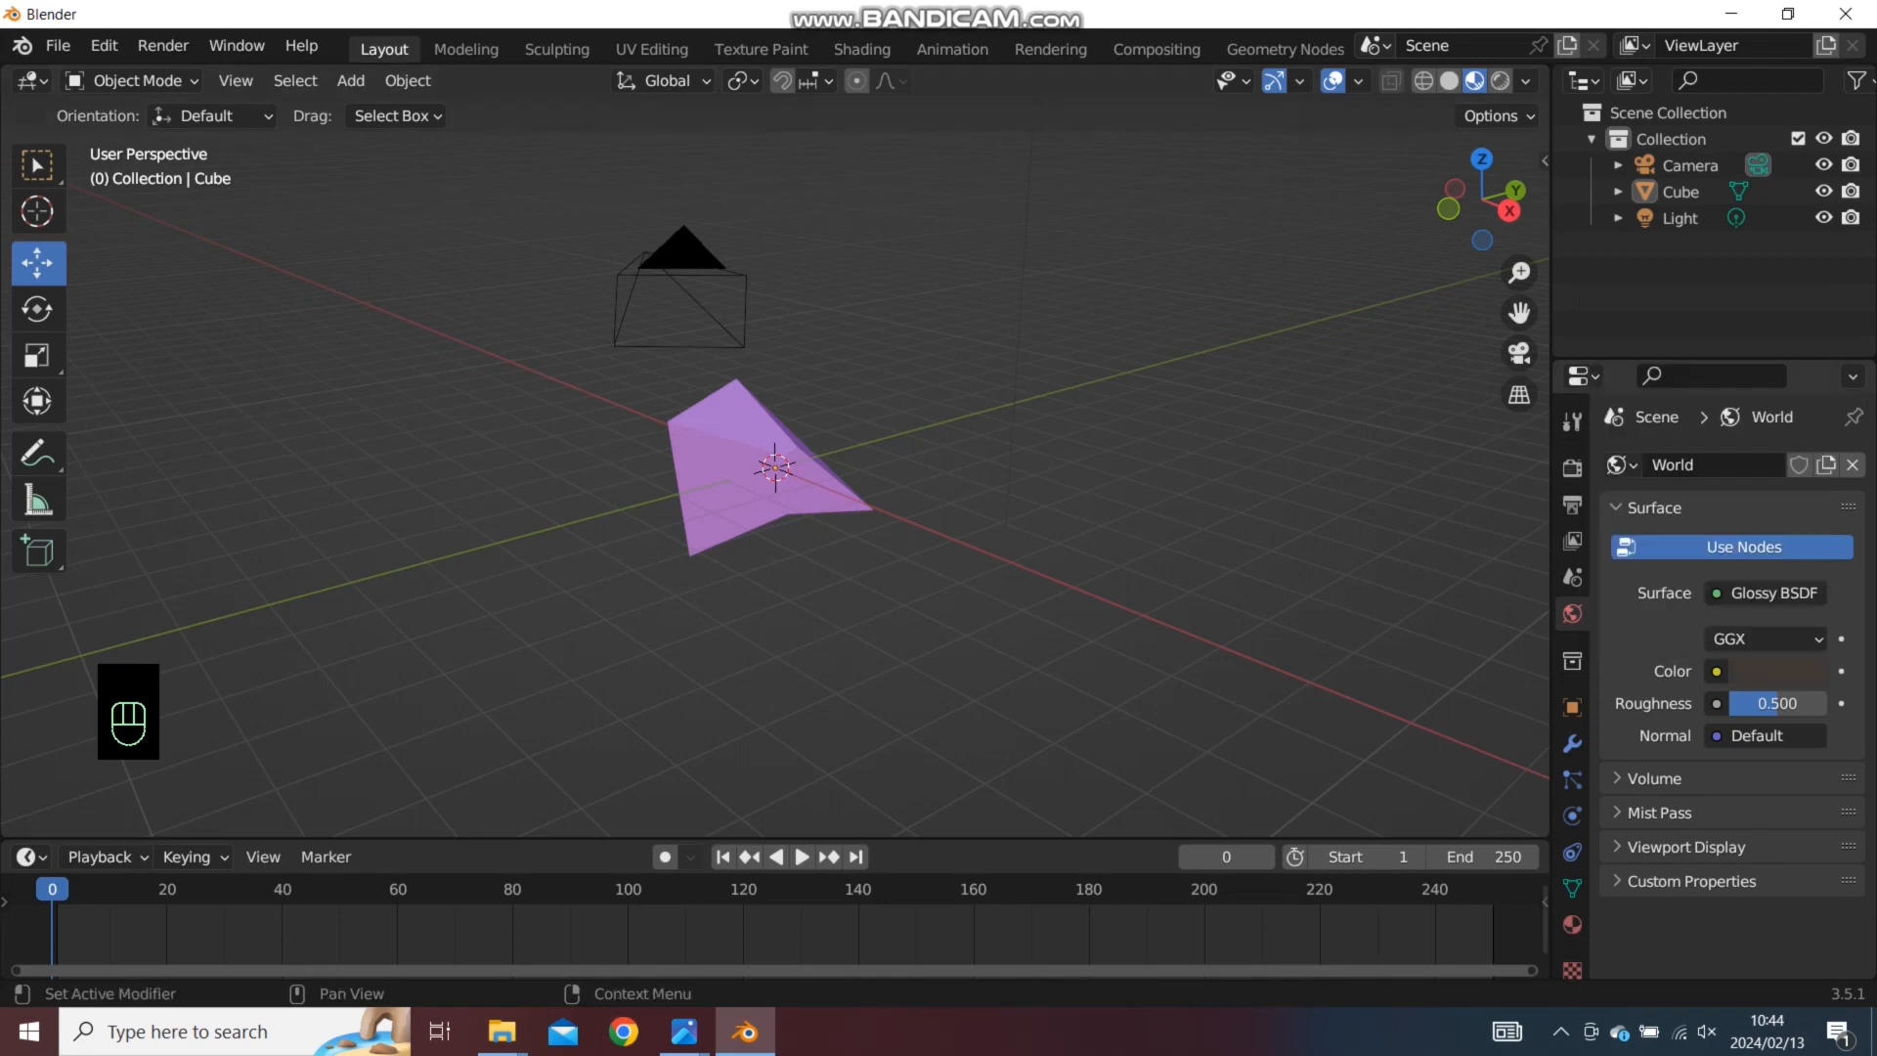
{"action": "left_click", "coordinate": [1764, 735]}
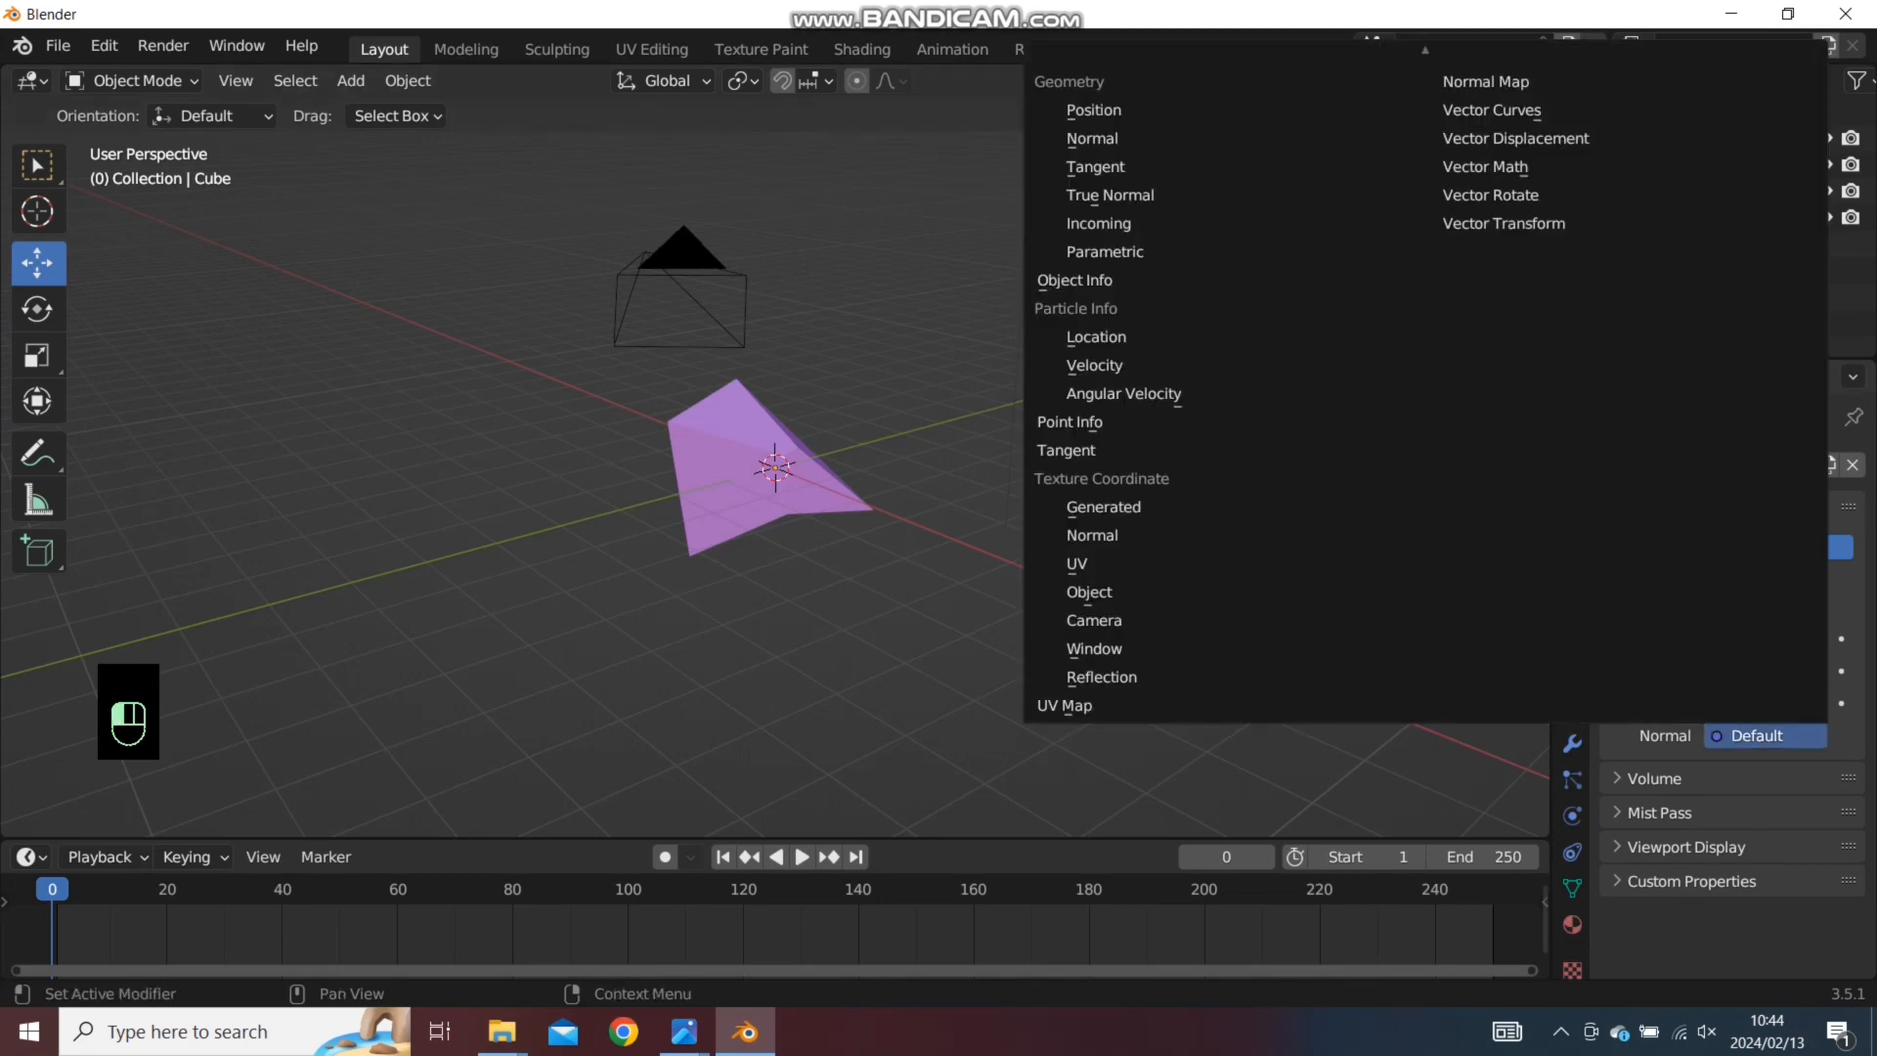
{"action": "left_click", "coordinate": [1092, 138]}
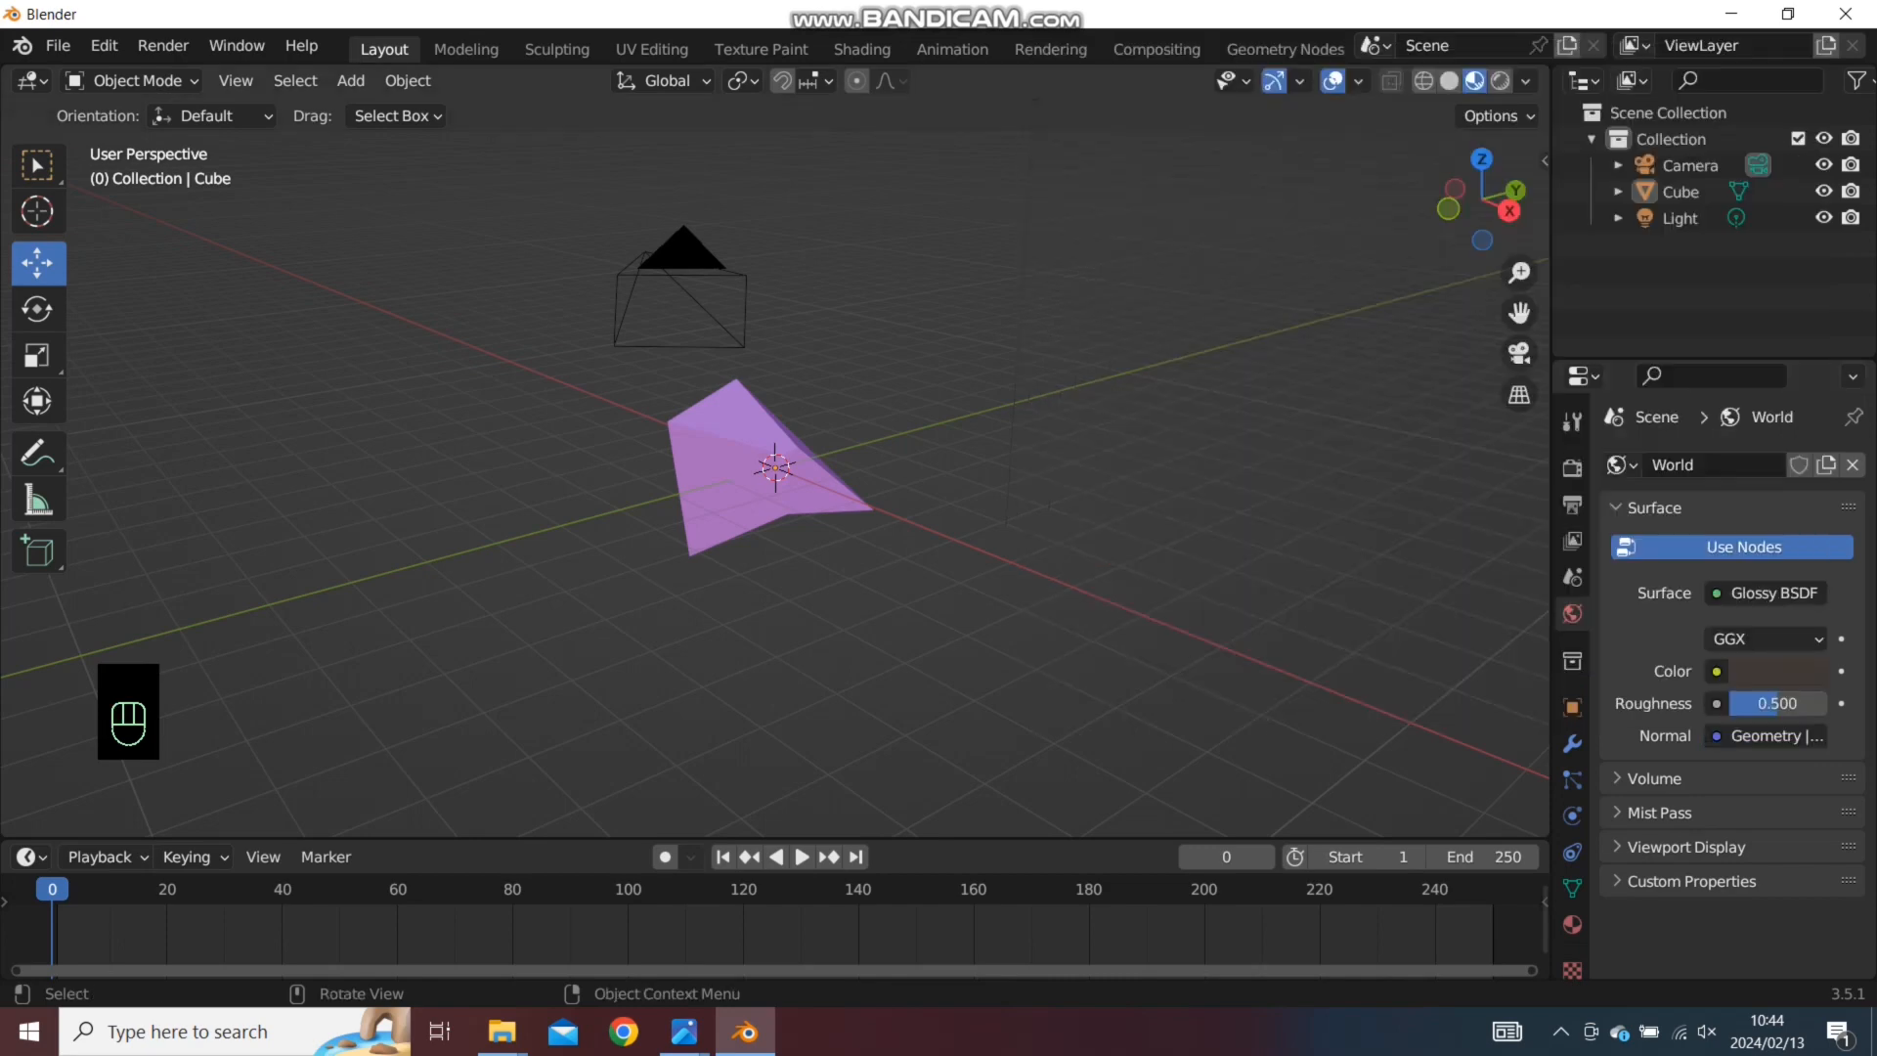
{"action": "key", "text": "ctrl+z"}
{"action": "key", "text": "ctrl+z"}
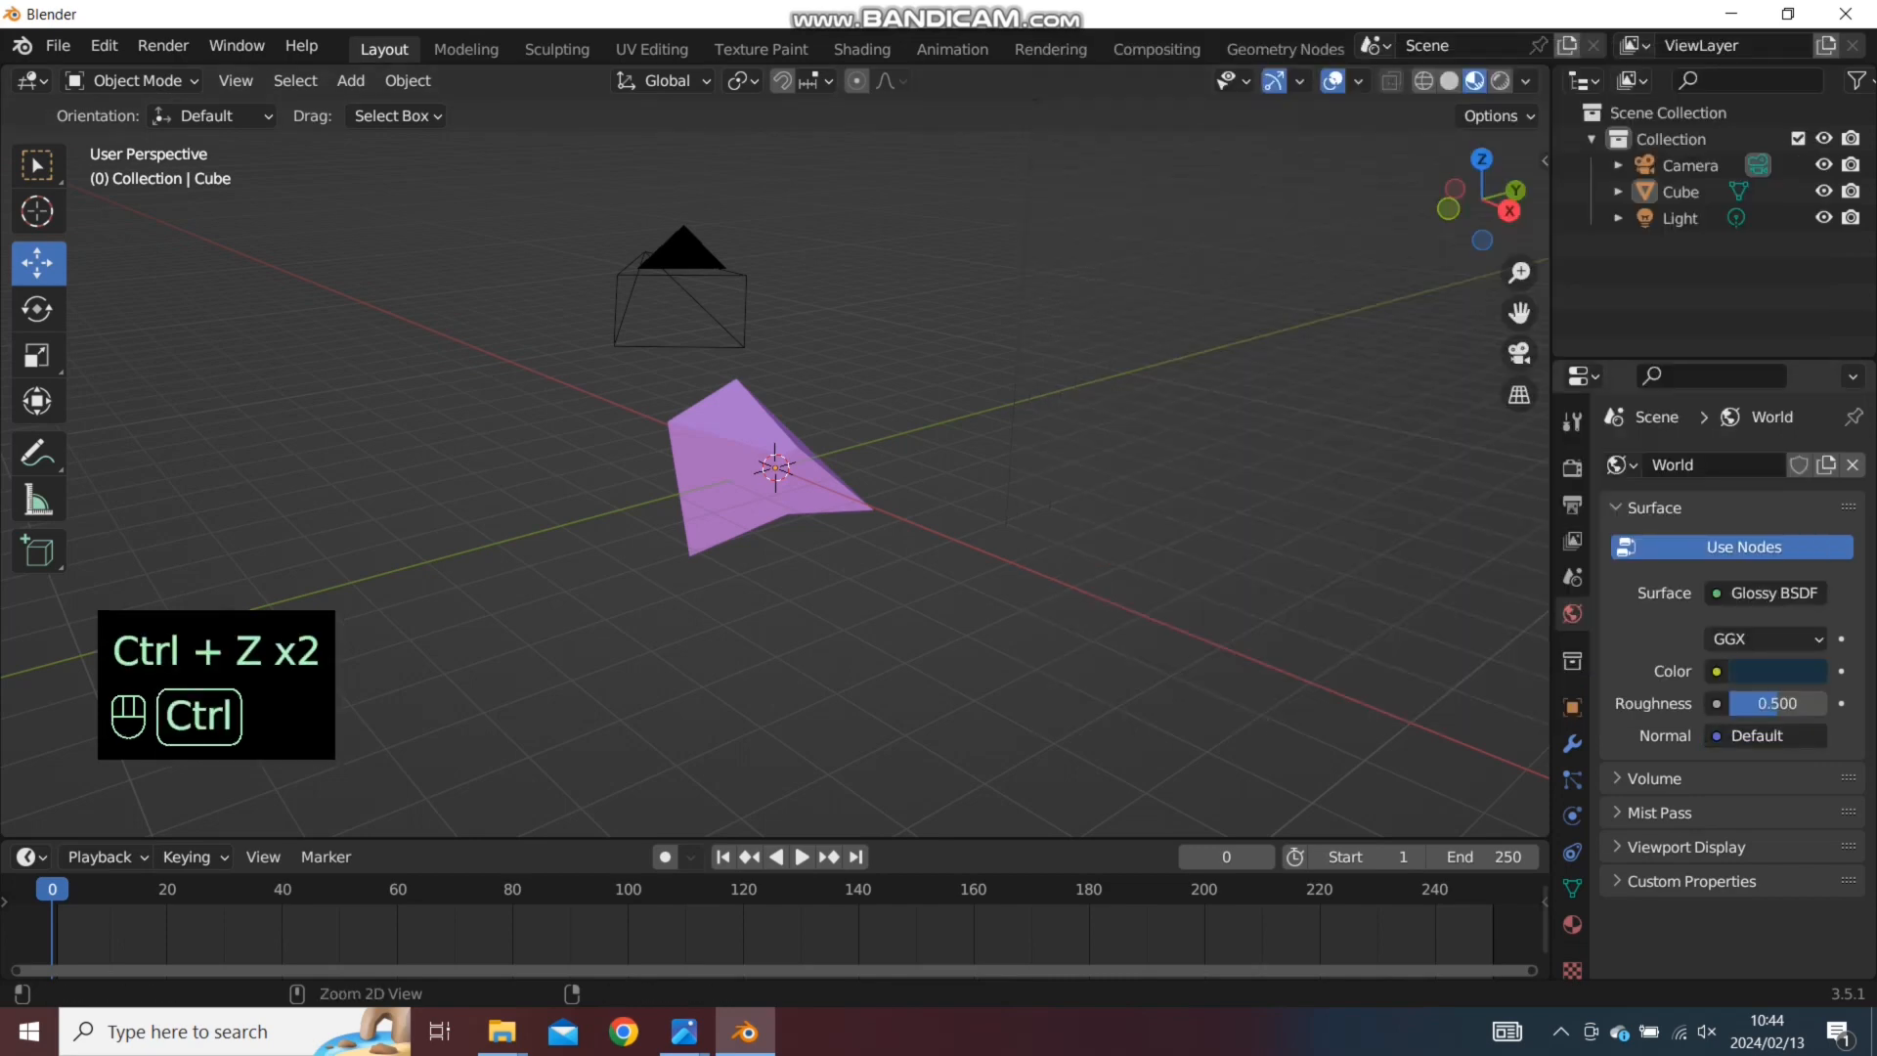
Change the world's surface shader to Background and set its color to bright yellow
{"action": "left_click", "coordinate": [1764, 735]}
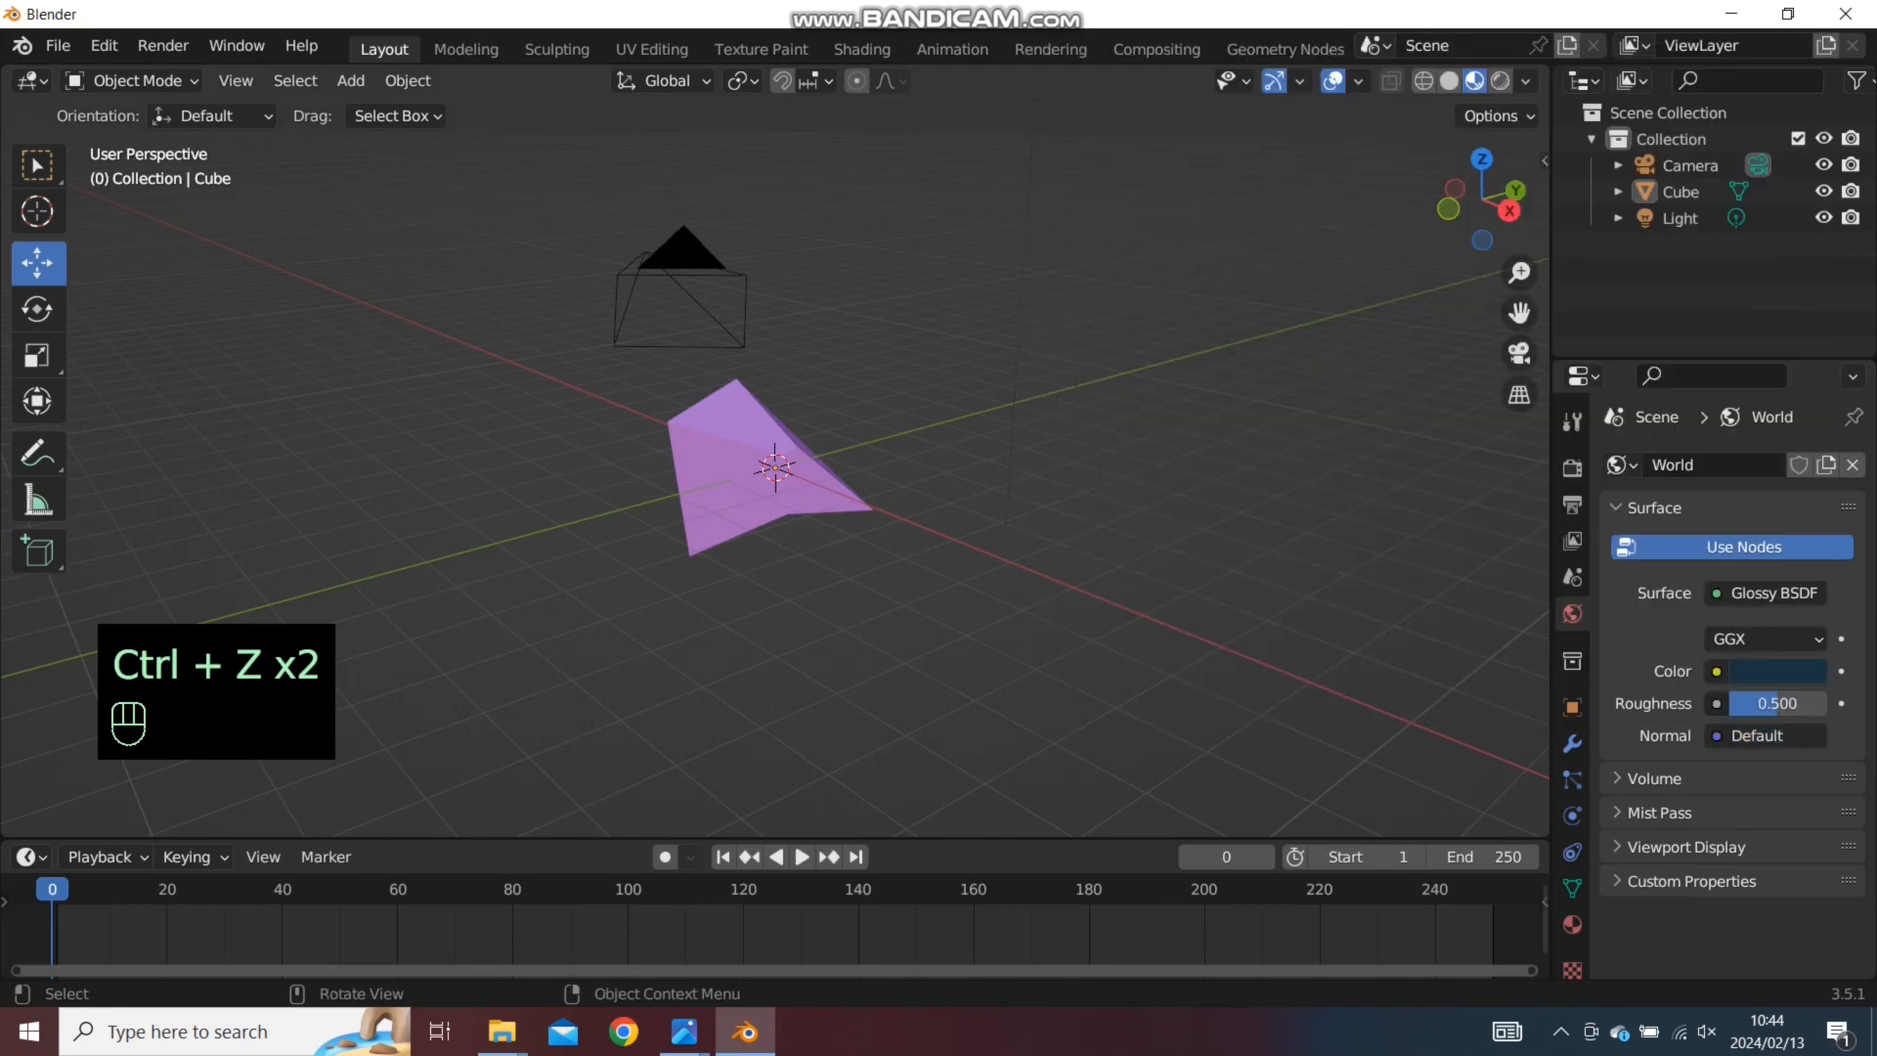
{"action": "left_click", "coordinate": [1764, 592]}
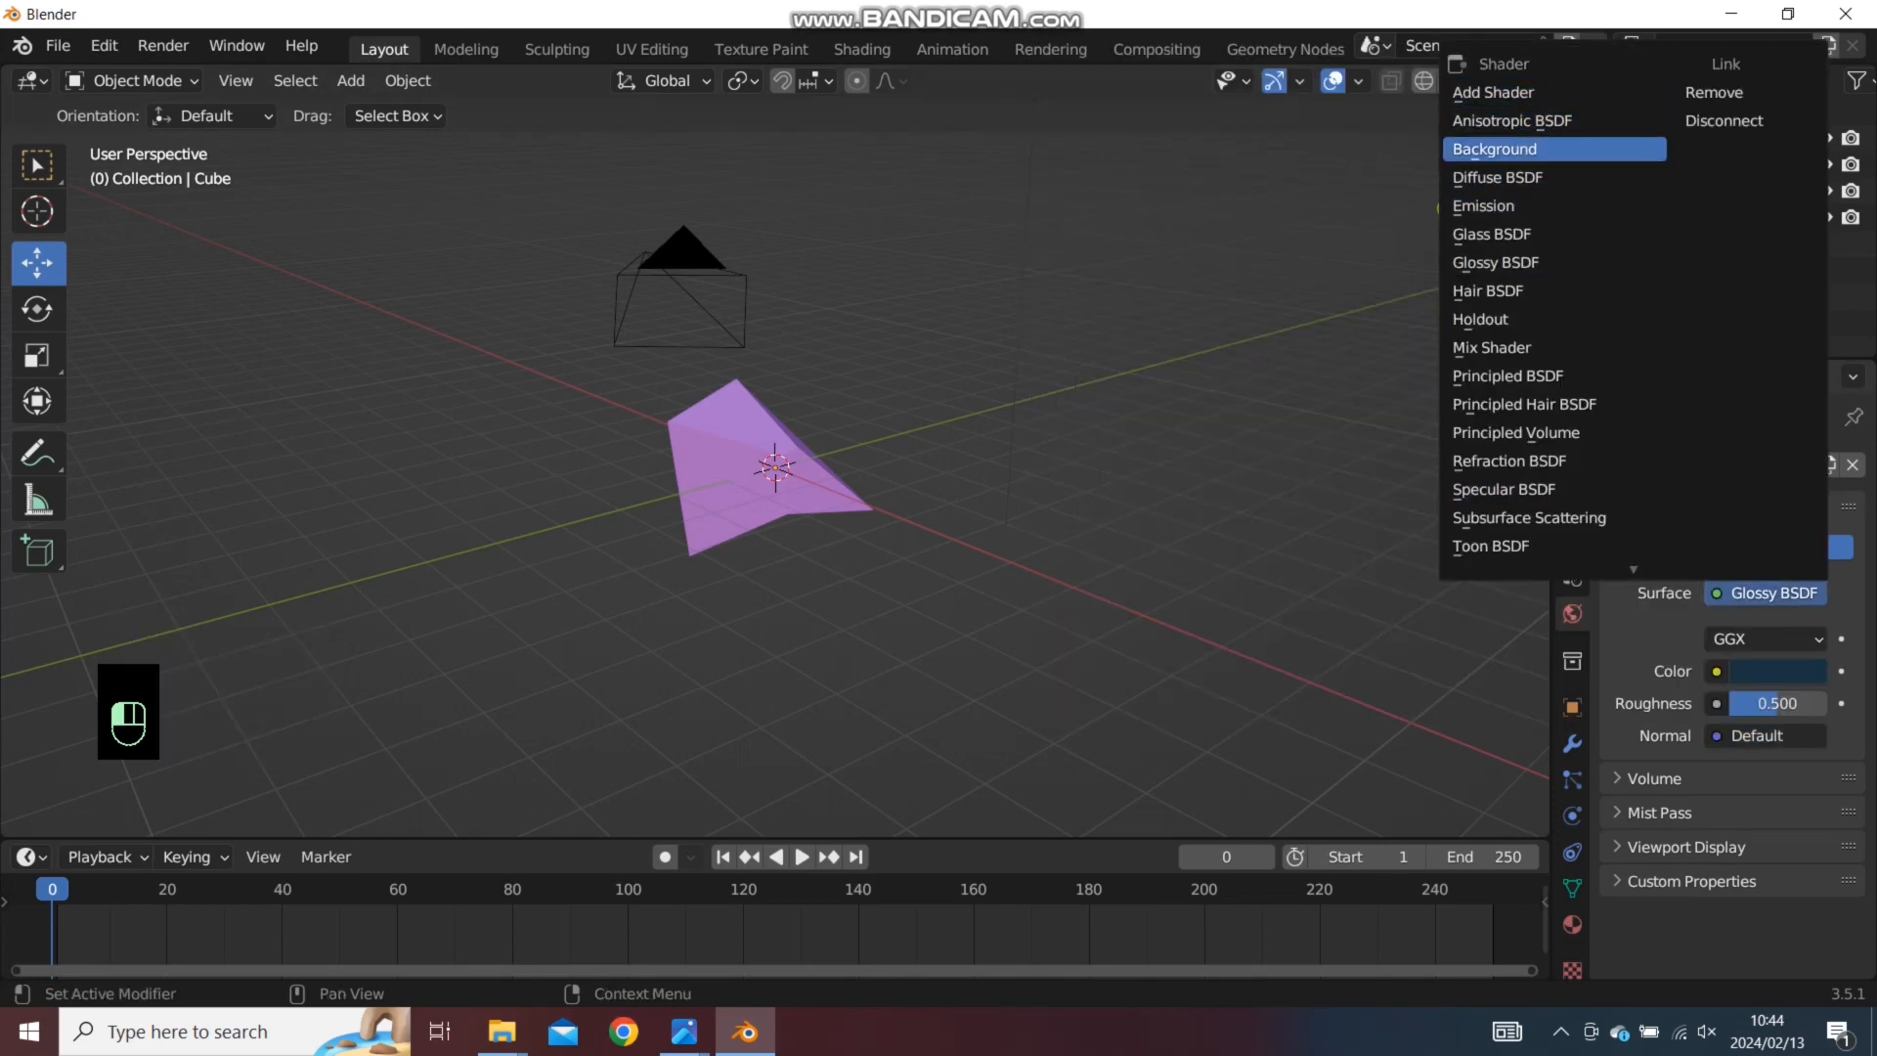
{"action": "left_click", "coordinate": [1494, 149]}
{"action": "left_click", "coordinate": [1776, 640]}
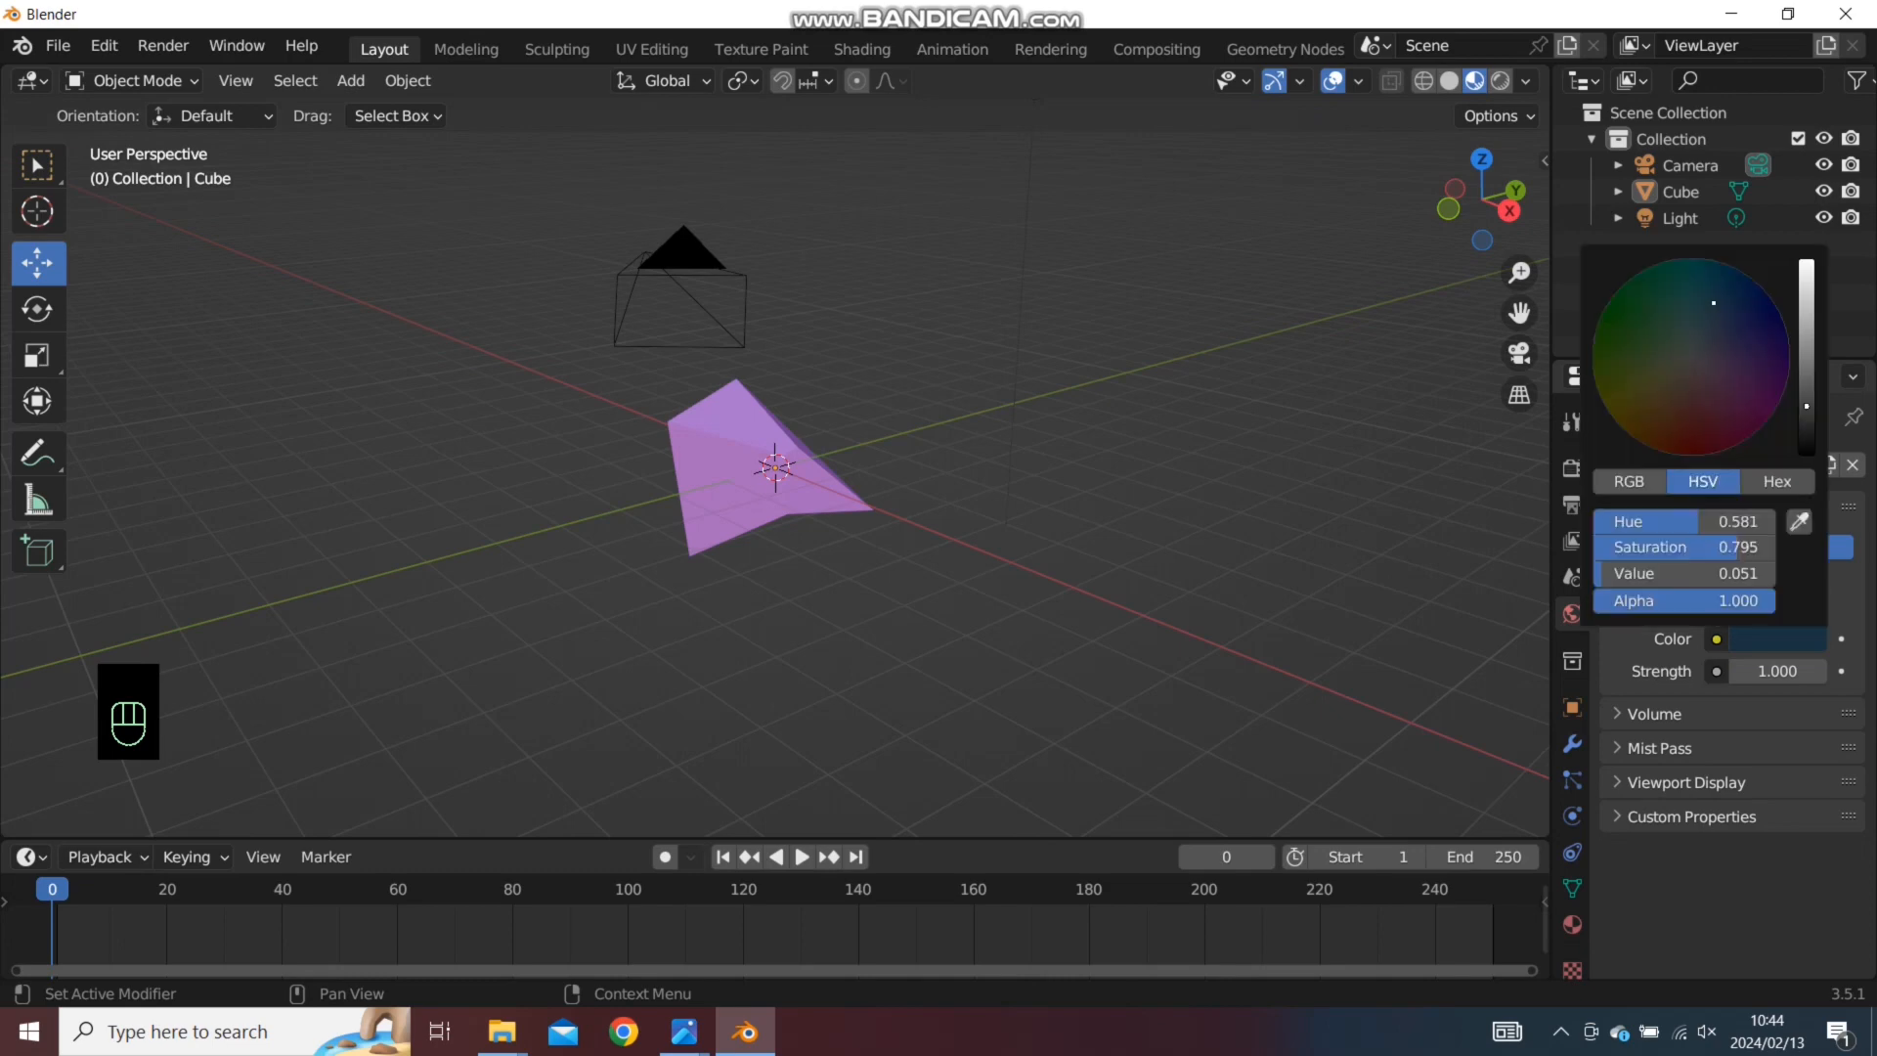
{"action": "left_click_drag", "start_coordinate": [1650, 371], "coordinate": [1592, 358]}
{"action": "left_click_drag", "start_coordinate": [1806, 406], "coordinate": [1807, 265]}
{"action": "left_click", "coordinate": [1716, 348]}
{"action": "left_click_drag", "start_coordinate": [1716, 348], "coordinate": [1637, 390]}
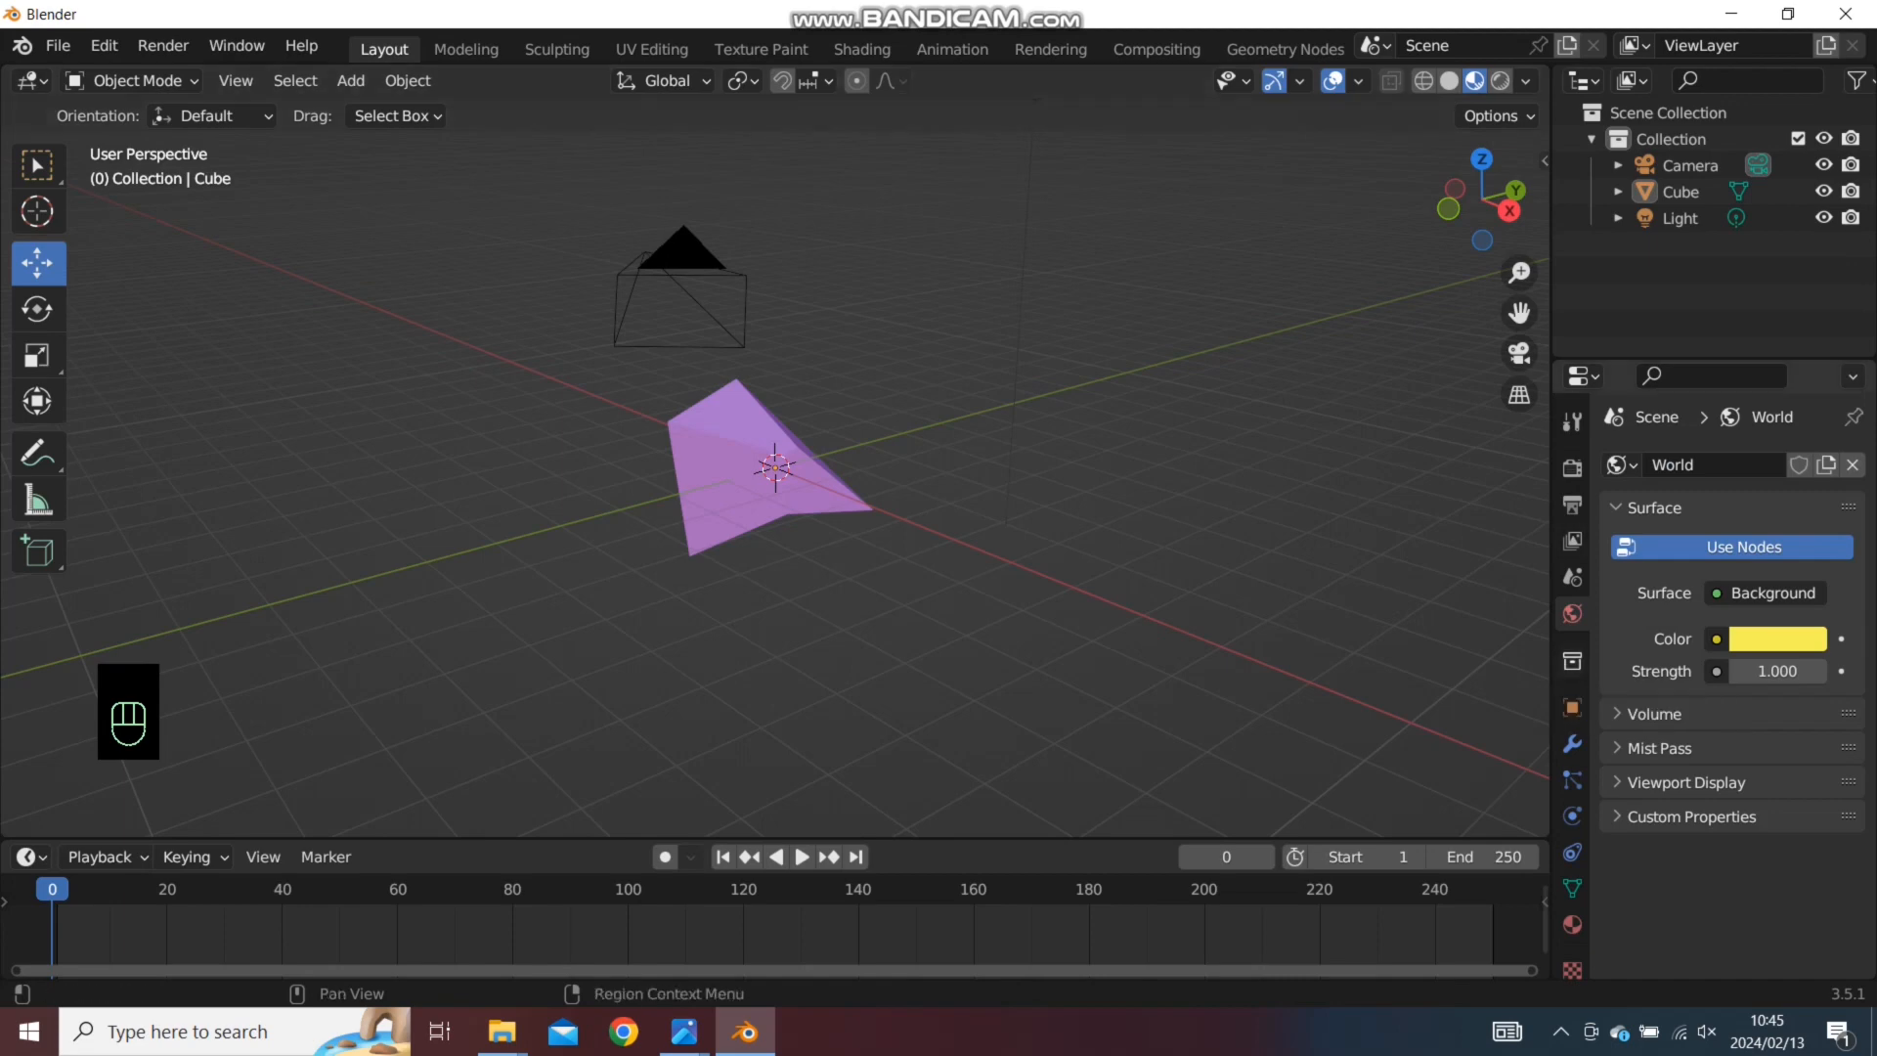
Rename the cube object as hi in its object properties
{"action": "left_click", "coordinate": [1572, 661]}
{"action": "left_click", "coordinate": [1572, 707]}
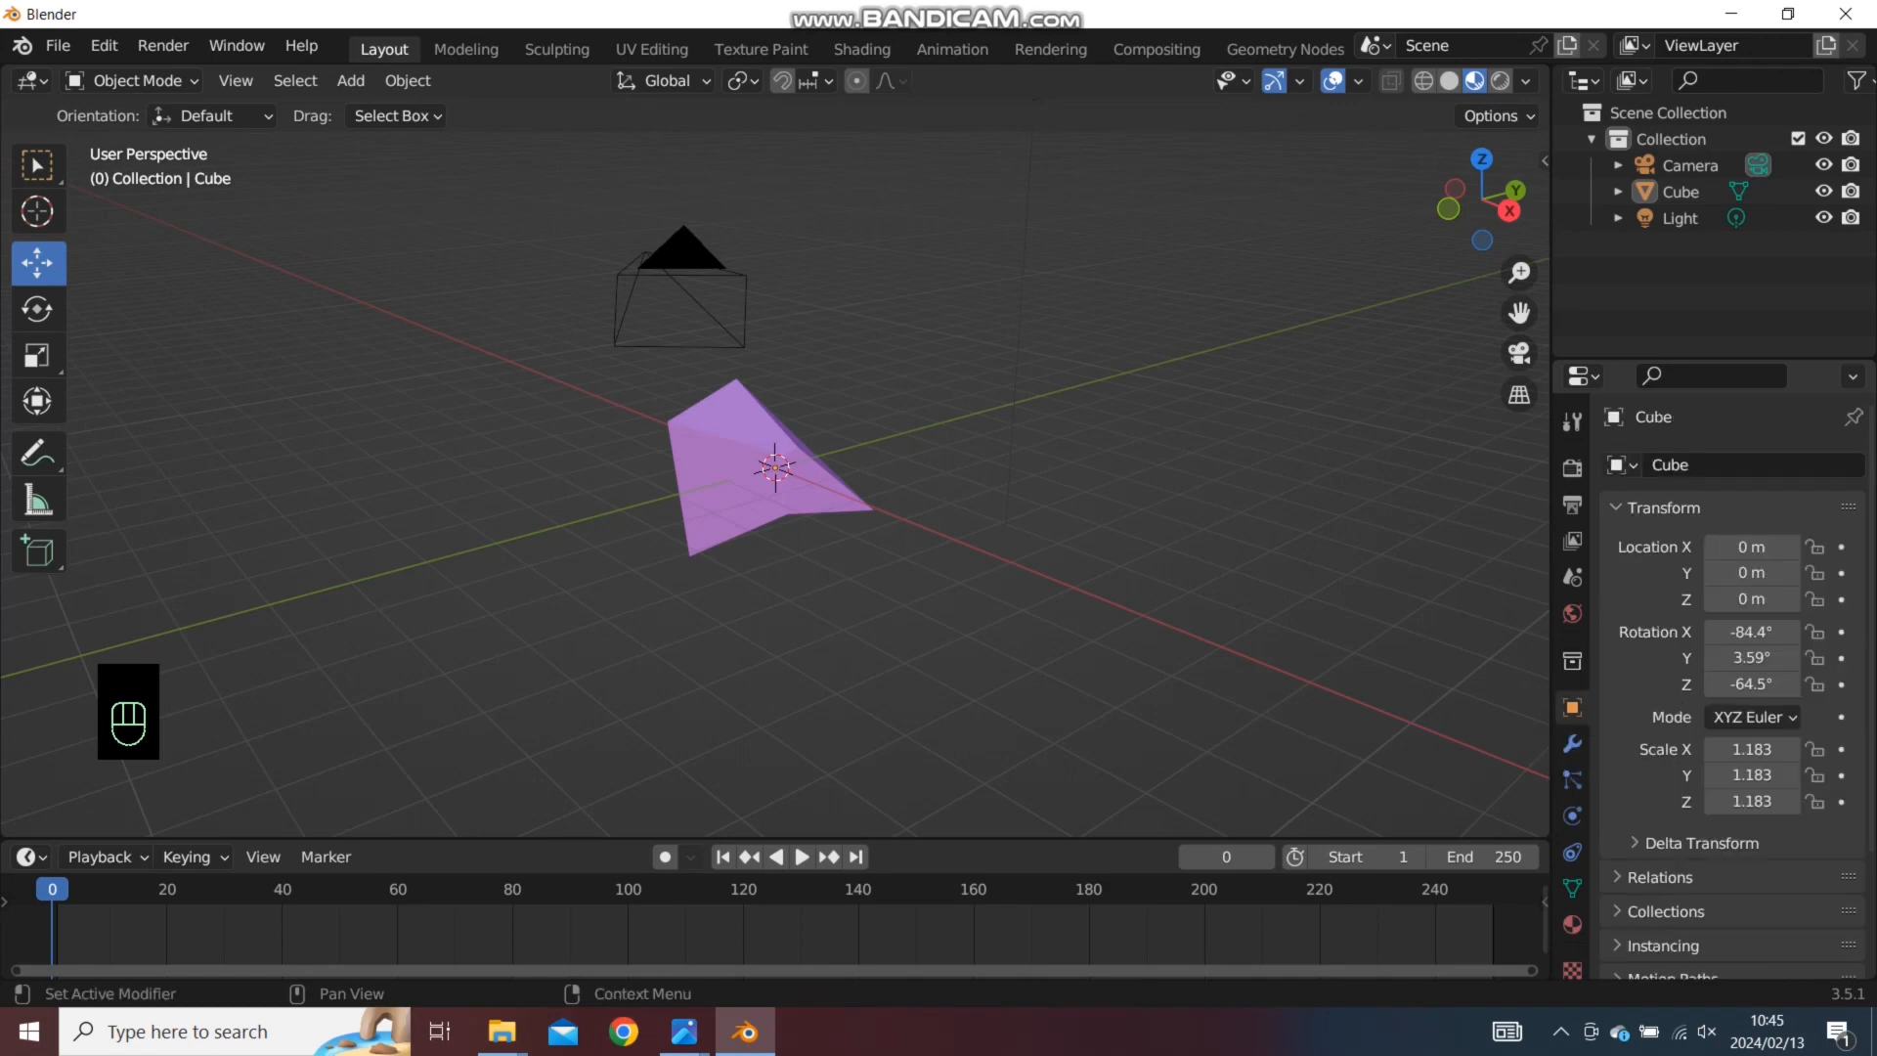
{"action": "left_click", "coordinate": [1740, 465]}
{"action": "type", "text": "hi"}
{"action": "key", "text": "Return"}
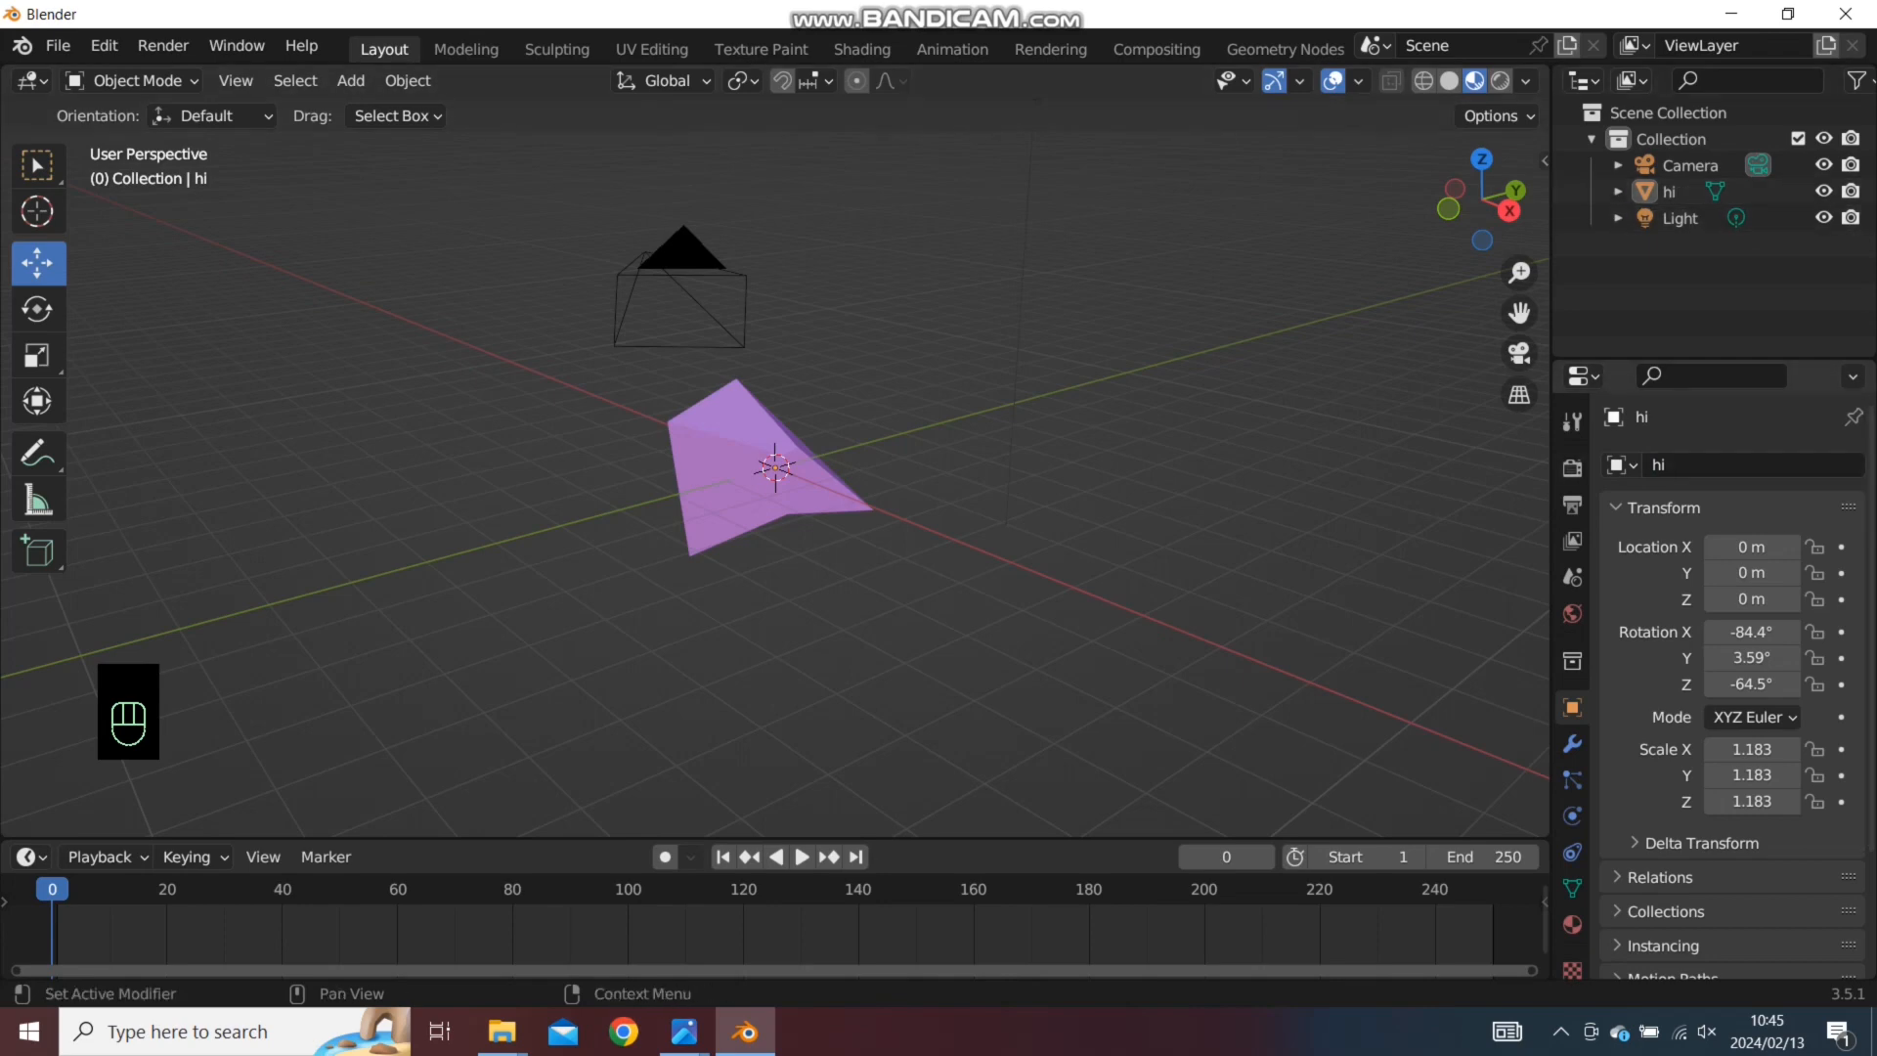
Rename the object as cube
{"action": "left_click", "coordinate": [1740, 465]}
{"action": "type", "text": "cube"}
{"action": "key", "text": "Return"}
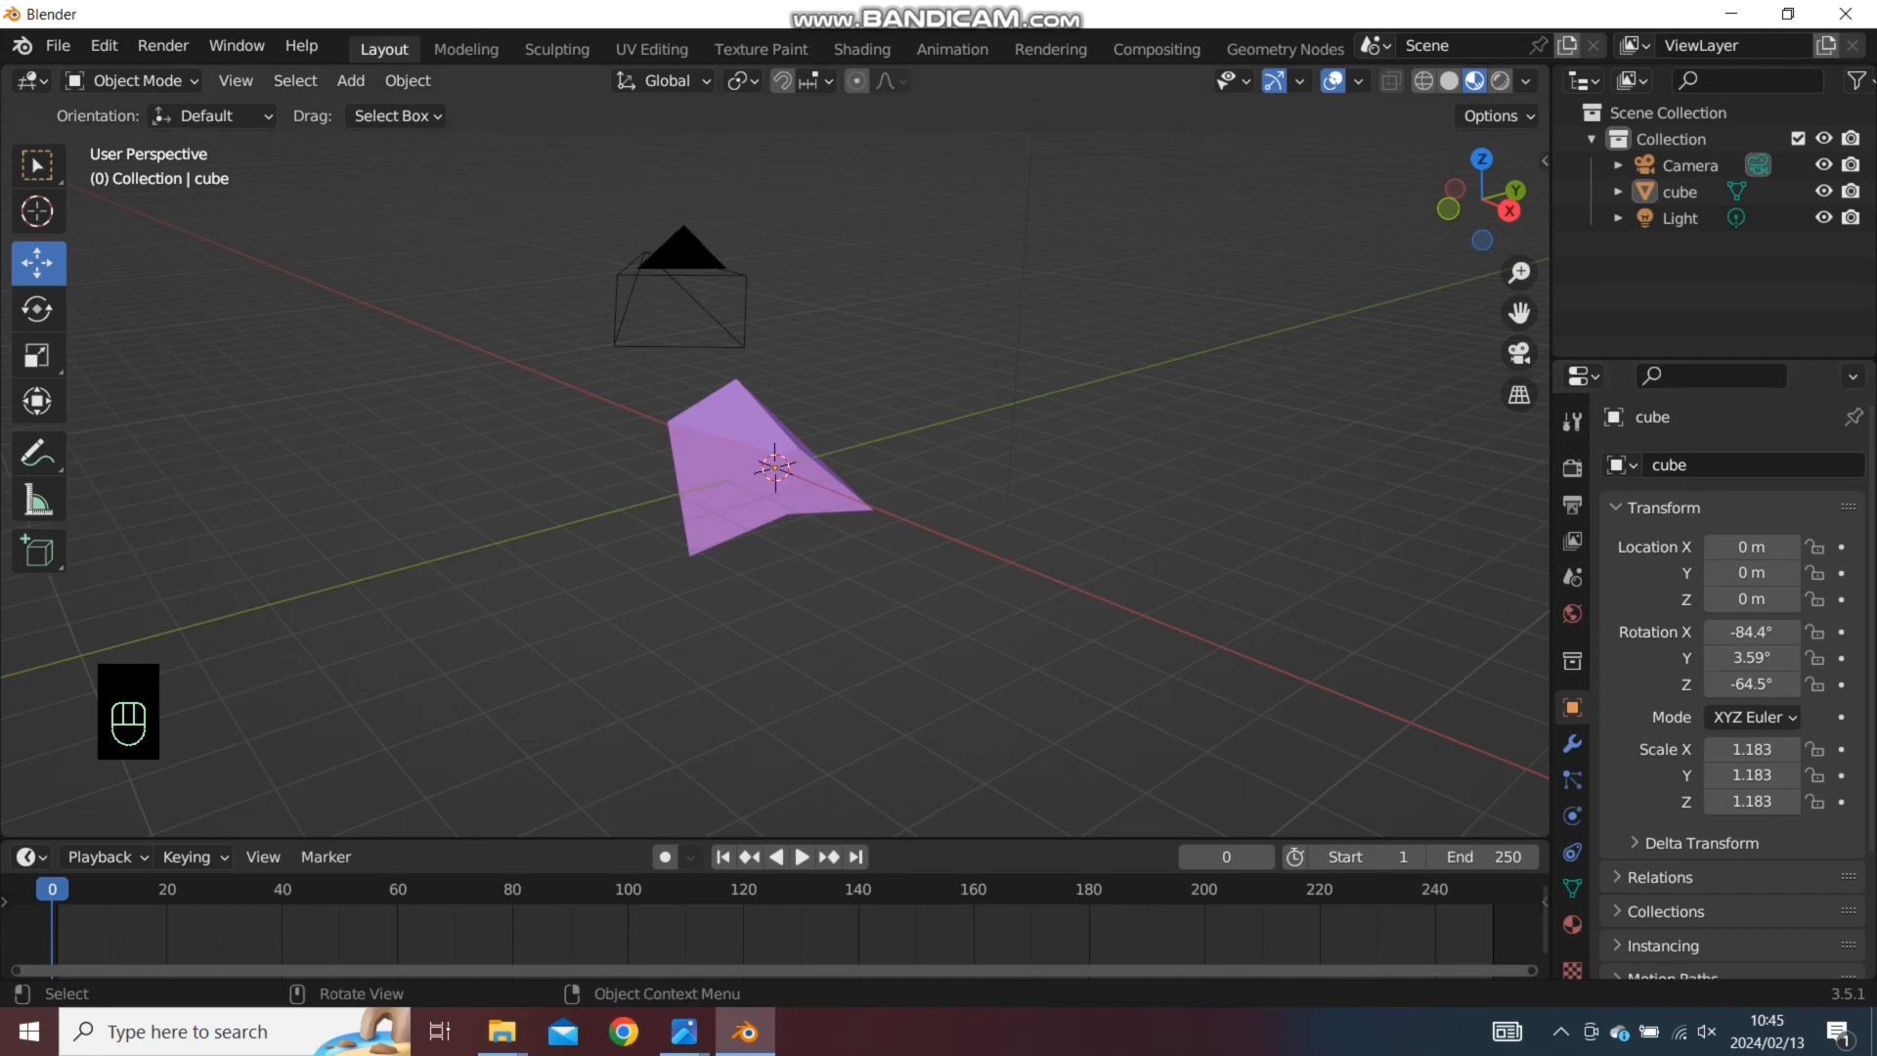
Render the image, inspect the object against the yellow background, and close the render window
{"action": "middle_click_drag", "start_coordinate": [782, 489], "coordinate": [821, 493]}
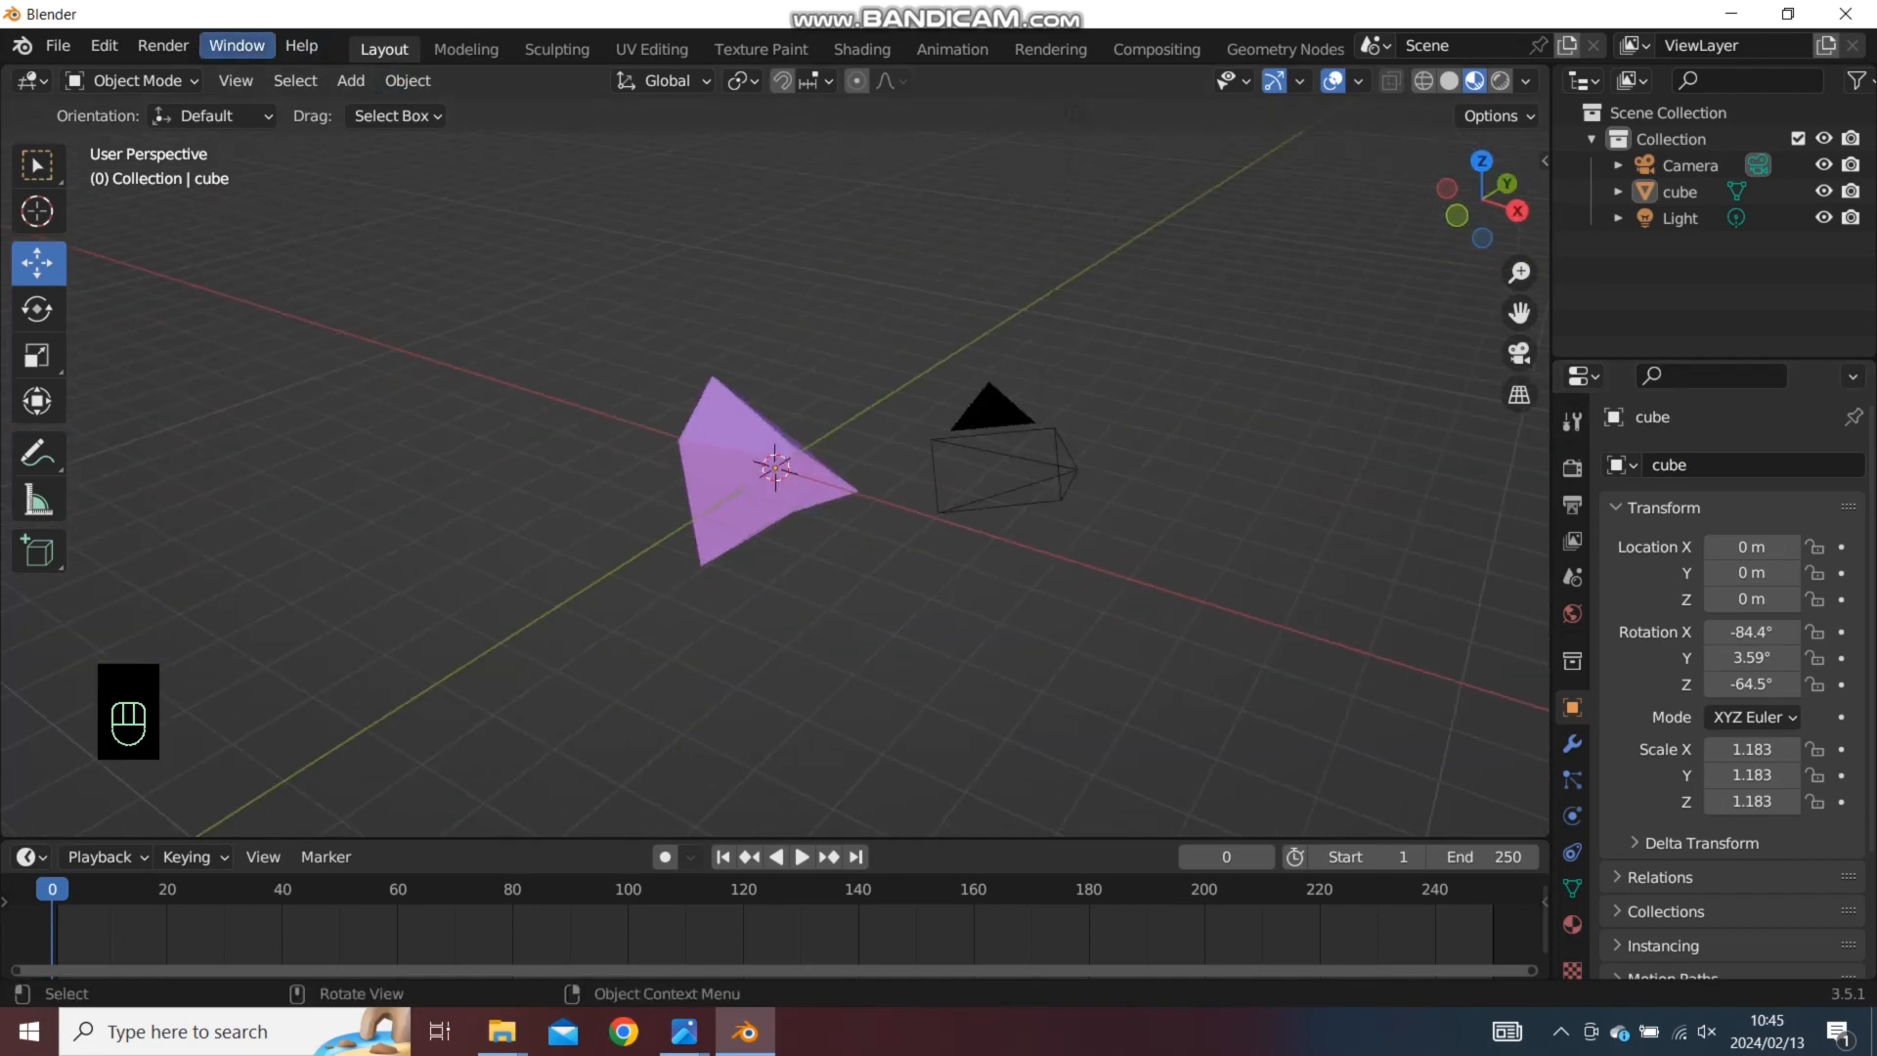
{"action": "left_click", "coordinate": [163, 46]}
{"action": "left_click", "coordinate": [215, 76]}
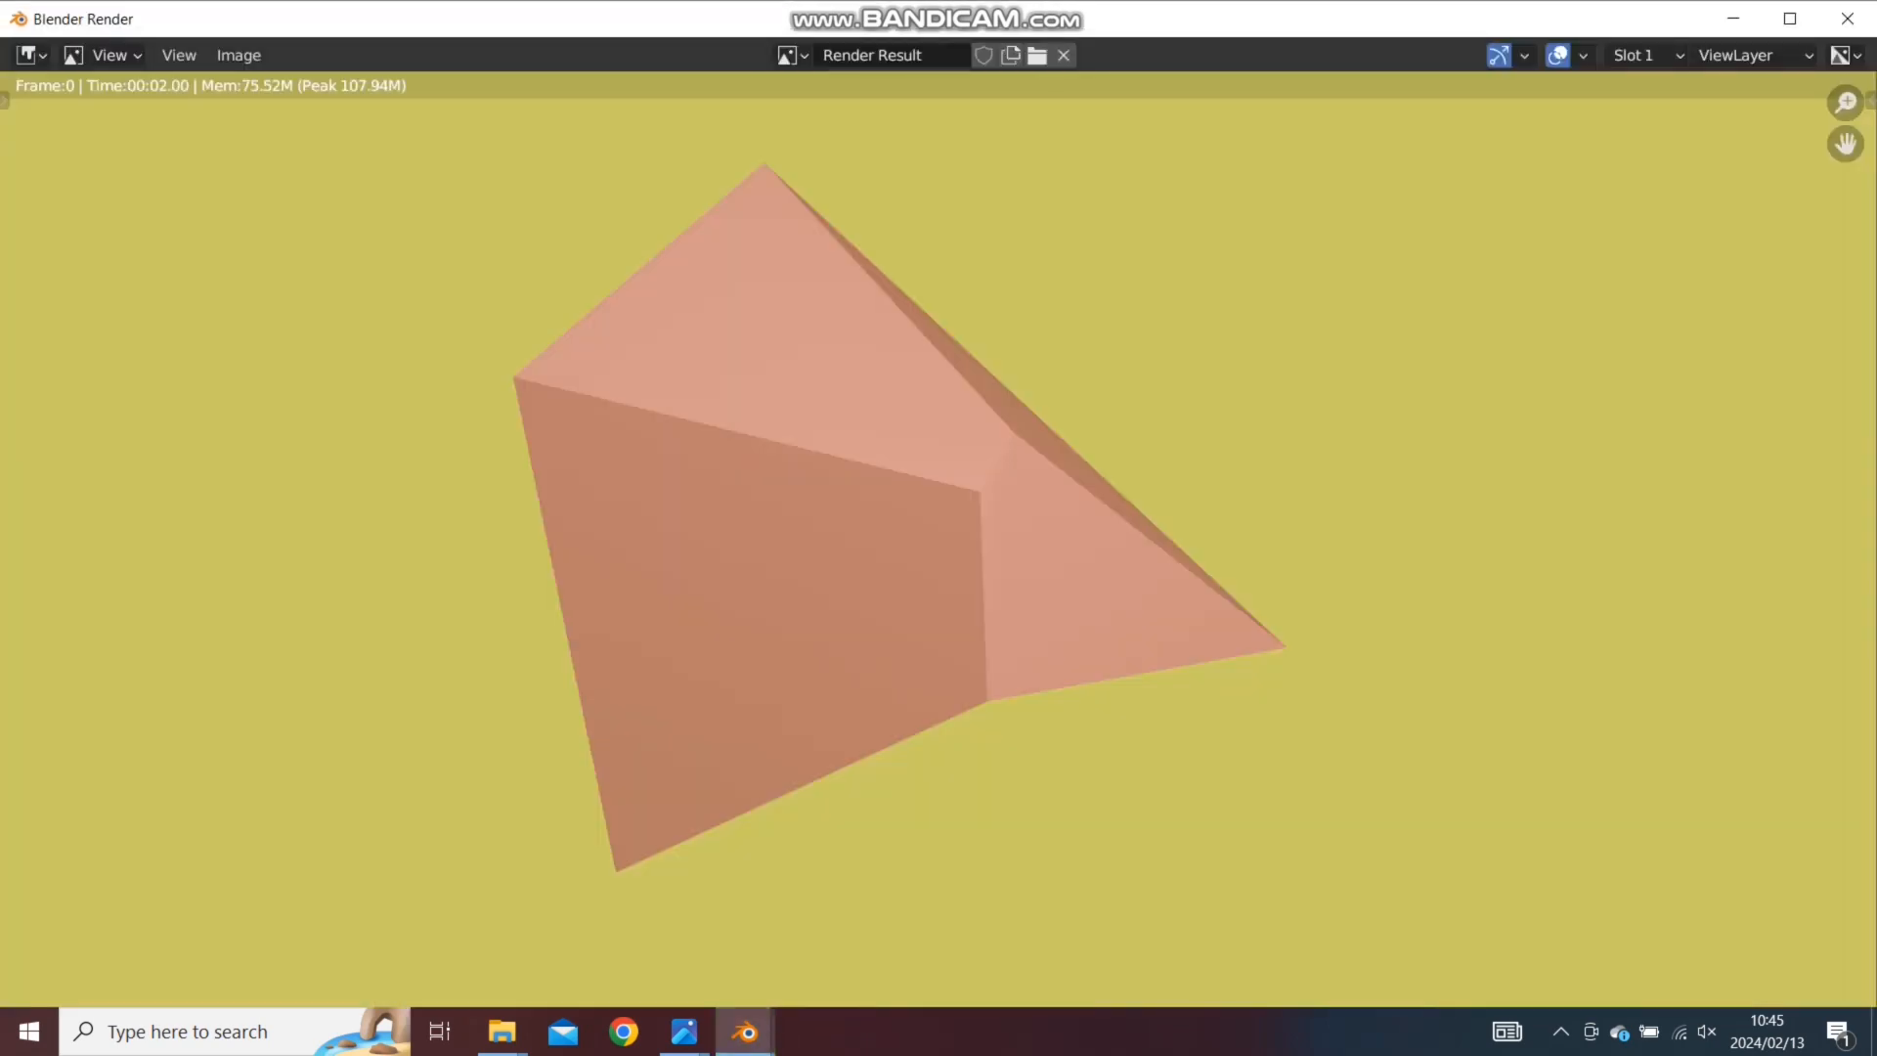
{"action": "scroll", "coordinate": [938, 538], "scroll_direction": "down", "scroll_amount": 5}
{"action": "scroll", "coordinate": [939, 538], "scroll_direction": "up", "scroll_amount": 2}
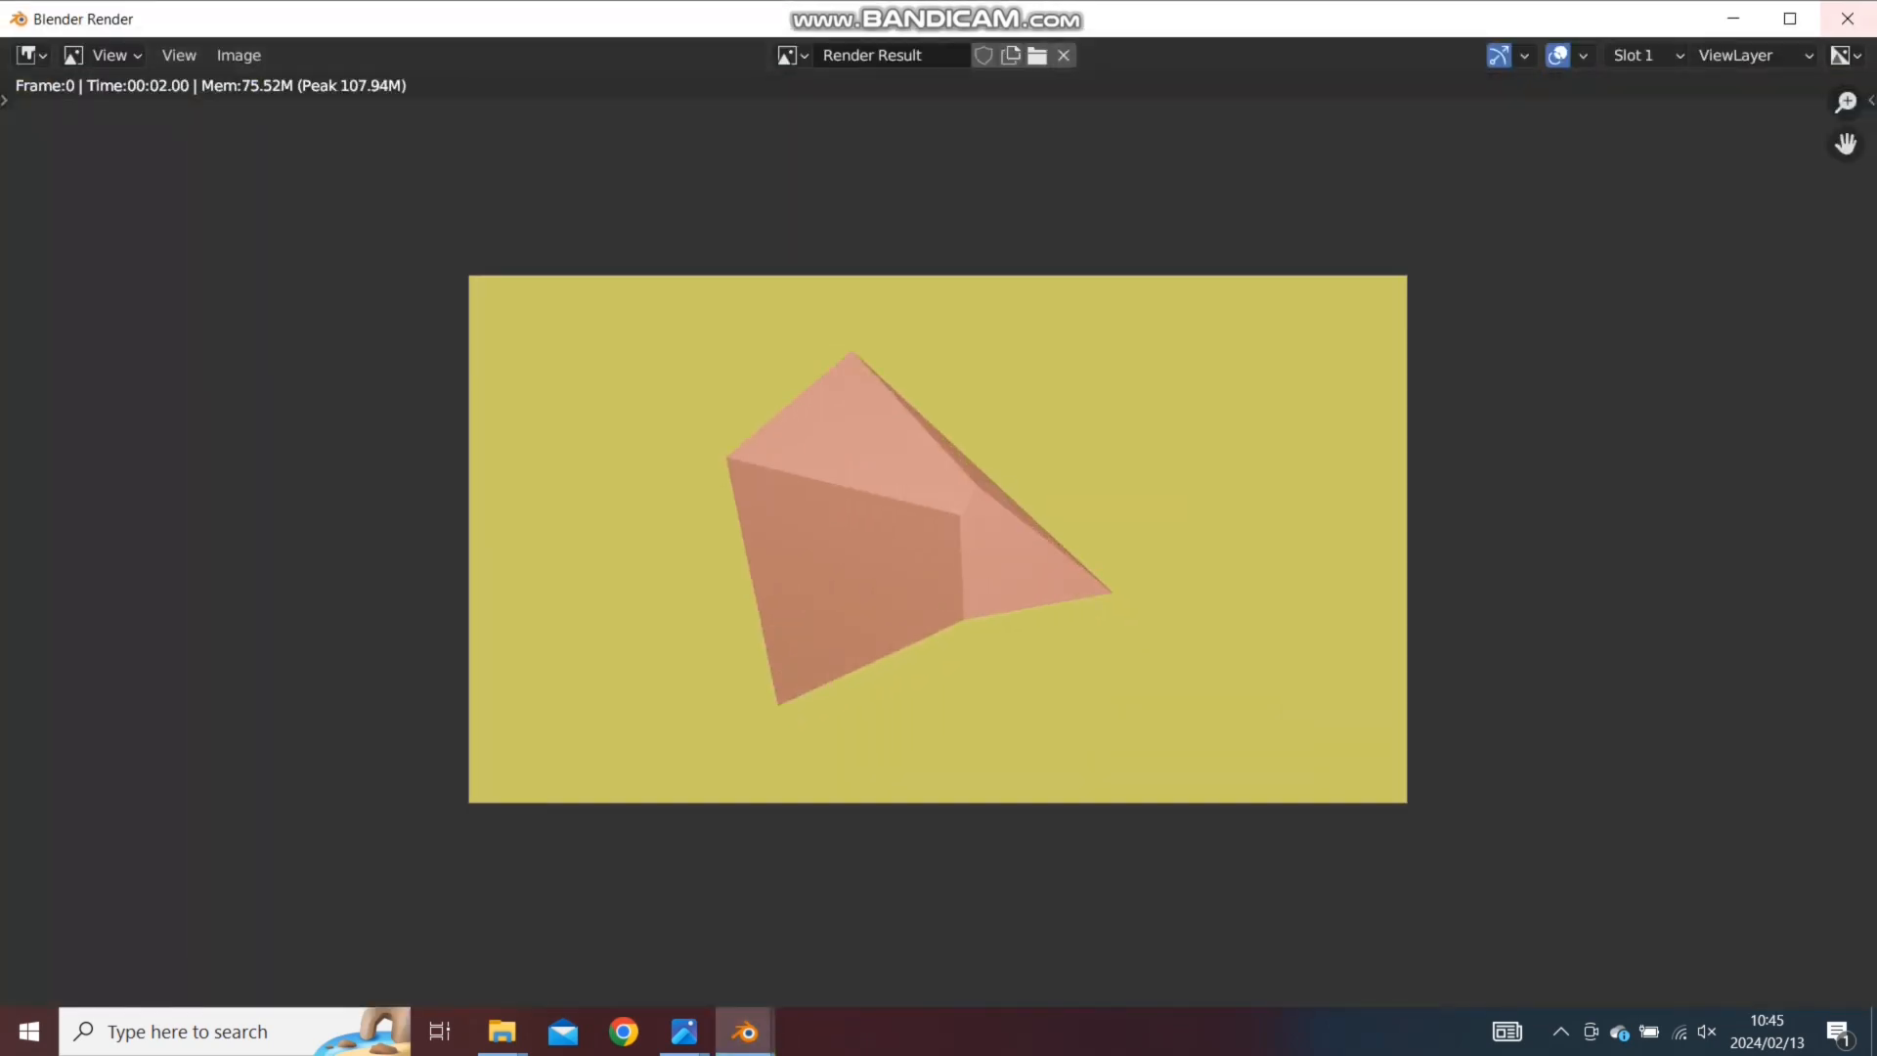
{"action": "left_click", "coordinate": [1846, 19]}
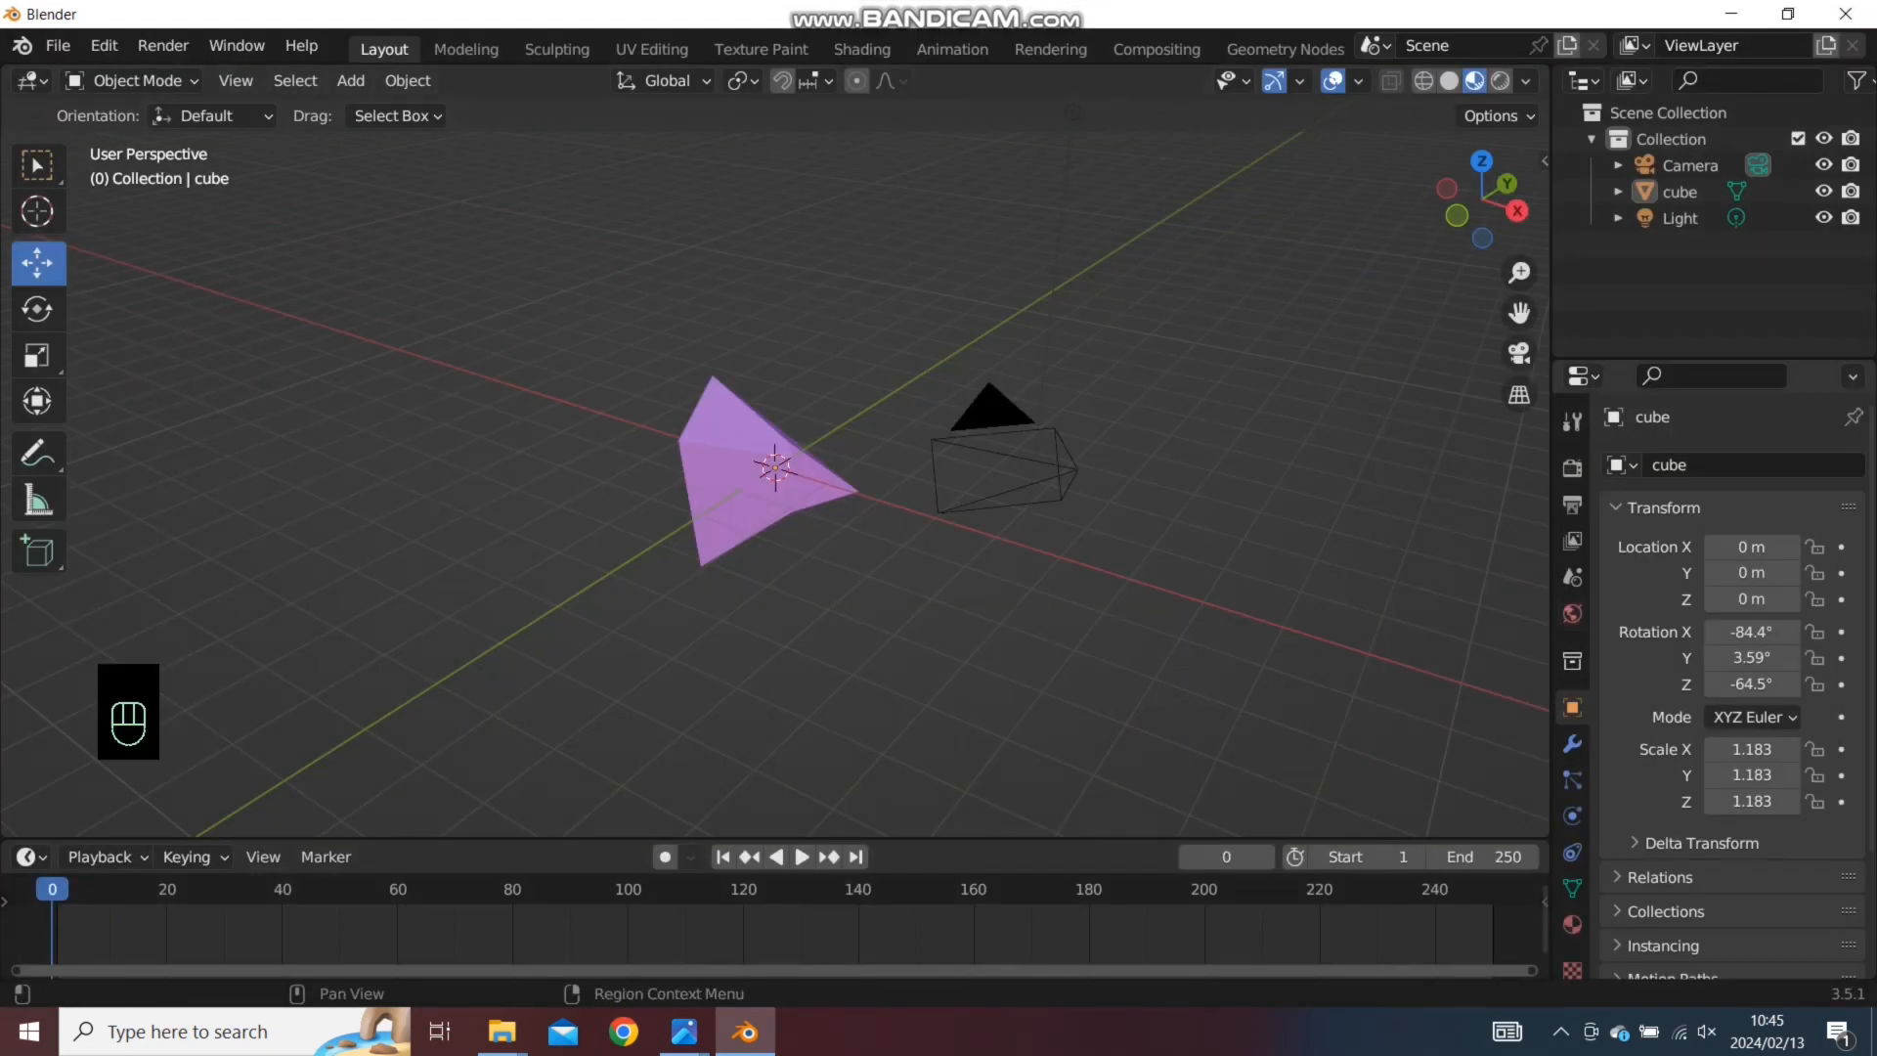
Set the world background color to a very pale pink with hue 0.844 and saturation 0.079
{"action": "left_click", "coordinate": [1572, 614]}
{"action": "left_click", "coordinate": [1777, 638]}
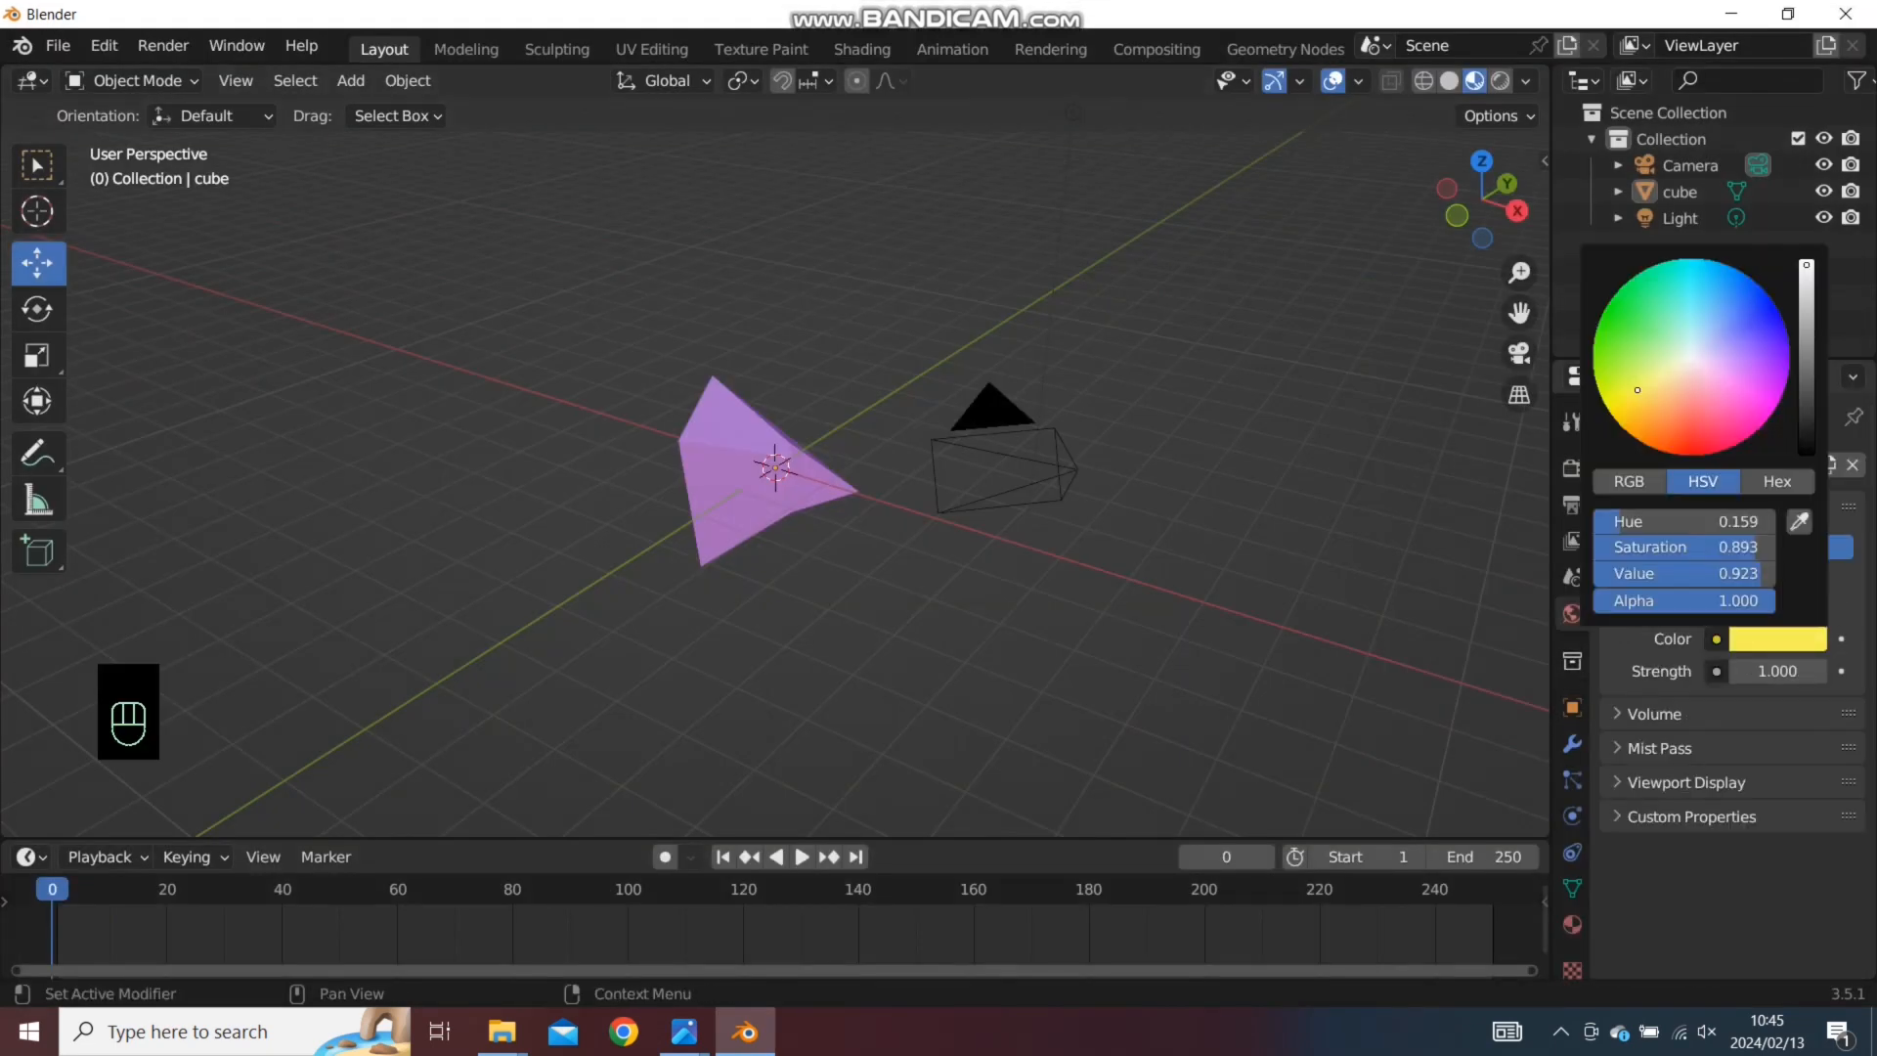
{"action": "left_click_drag", "start_coordinate": [1637, 390], "coordinate": [1694, 359]}
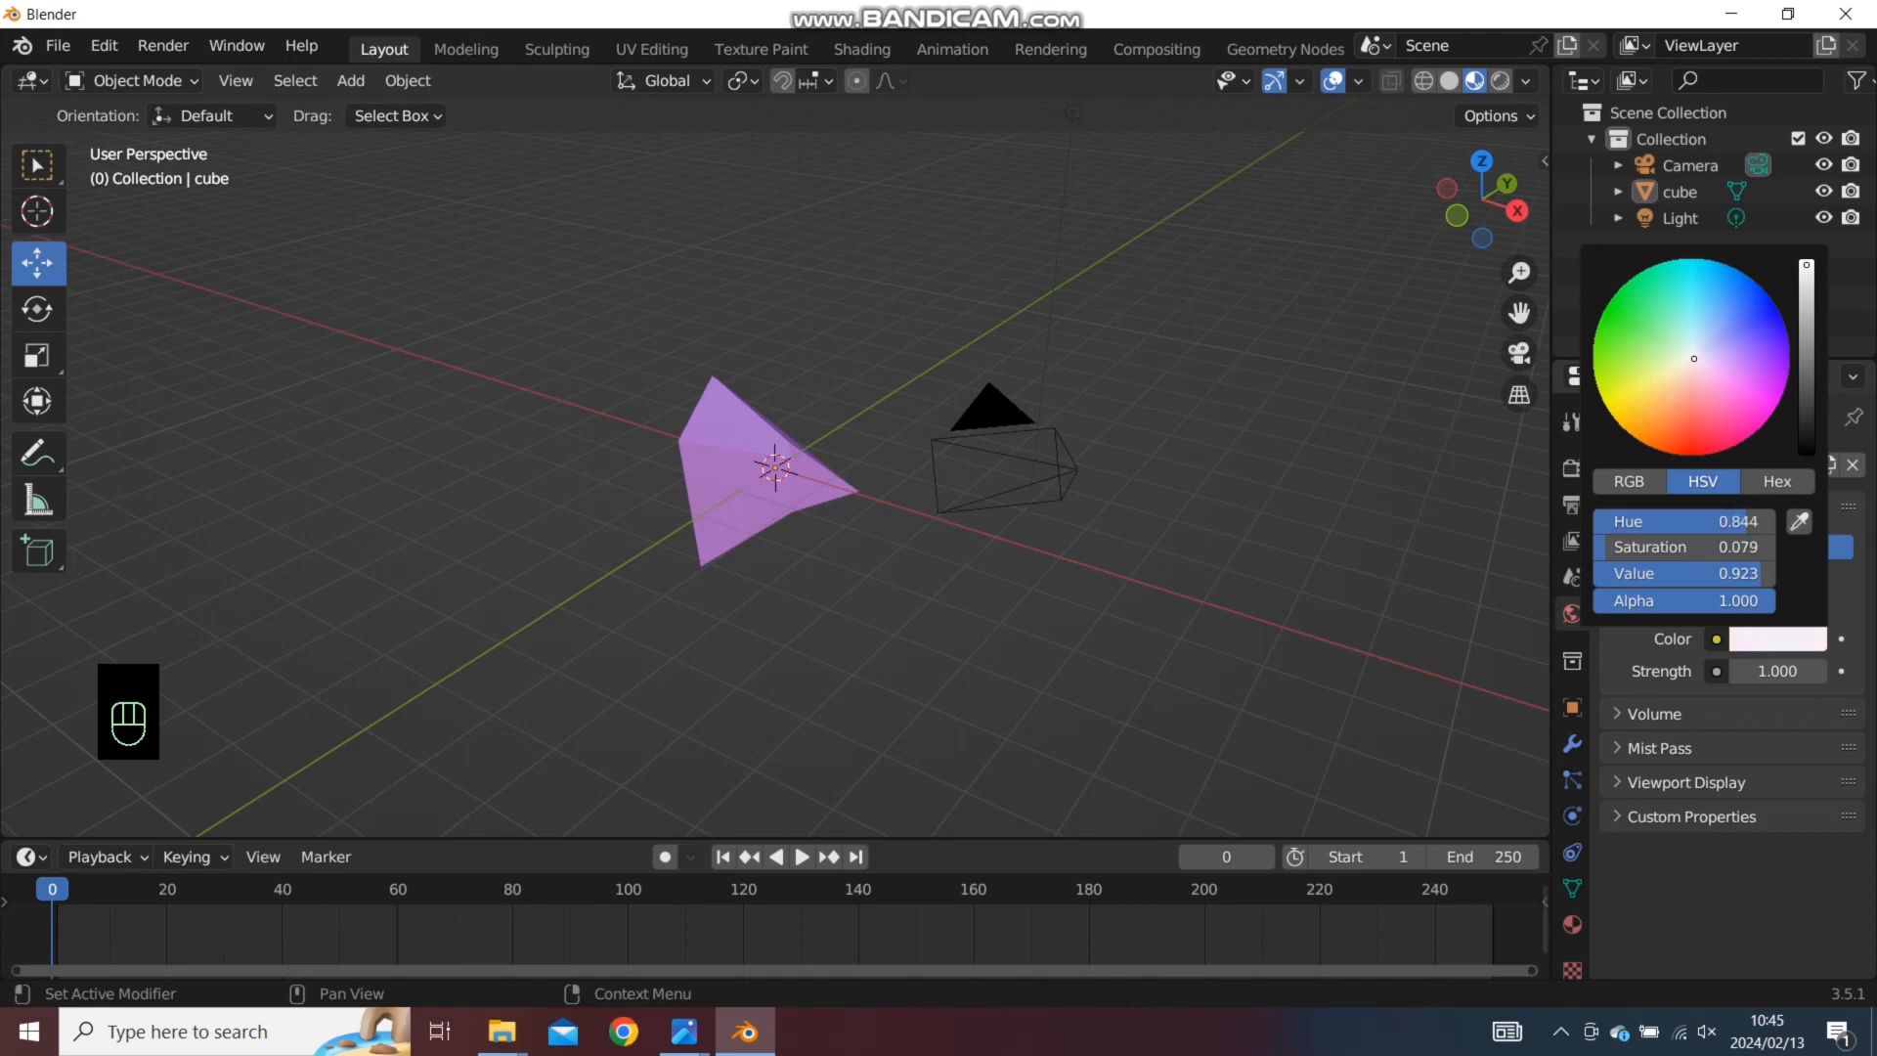
Add an Array modifier with a fixed count of 2 to the cube and view both copies
{"action": "left_click", "coordinate": [1572, 744]}
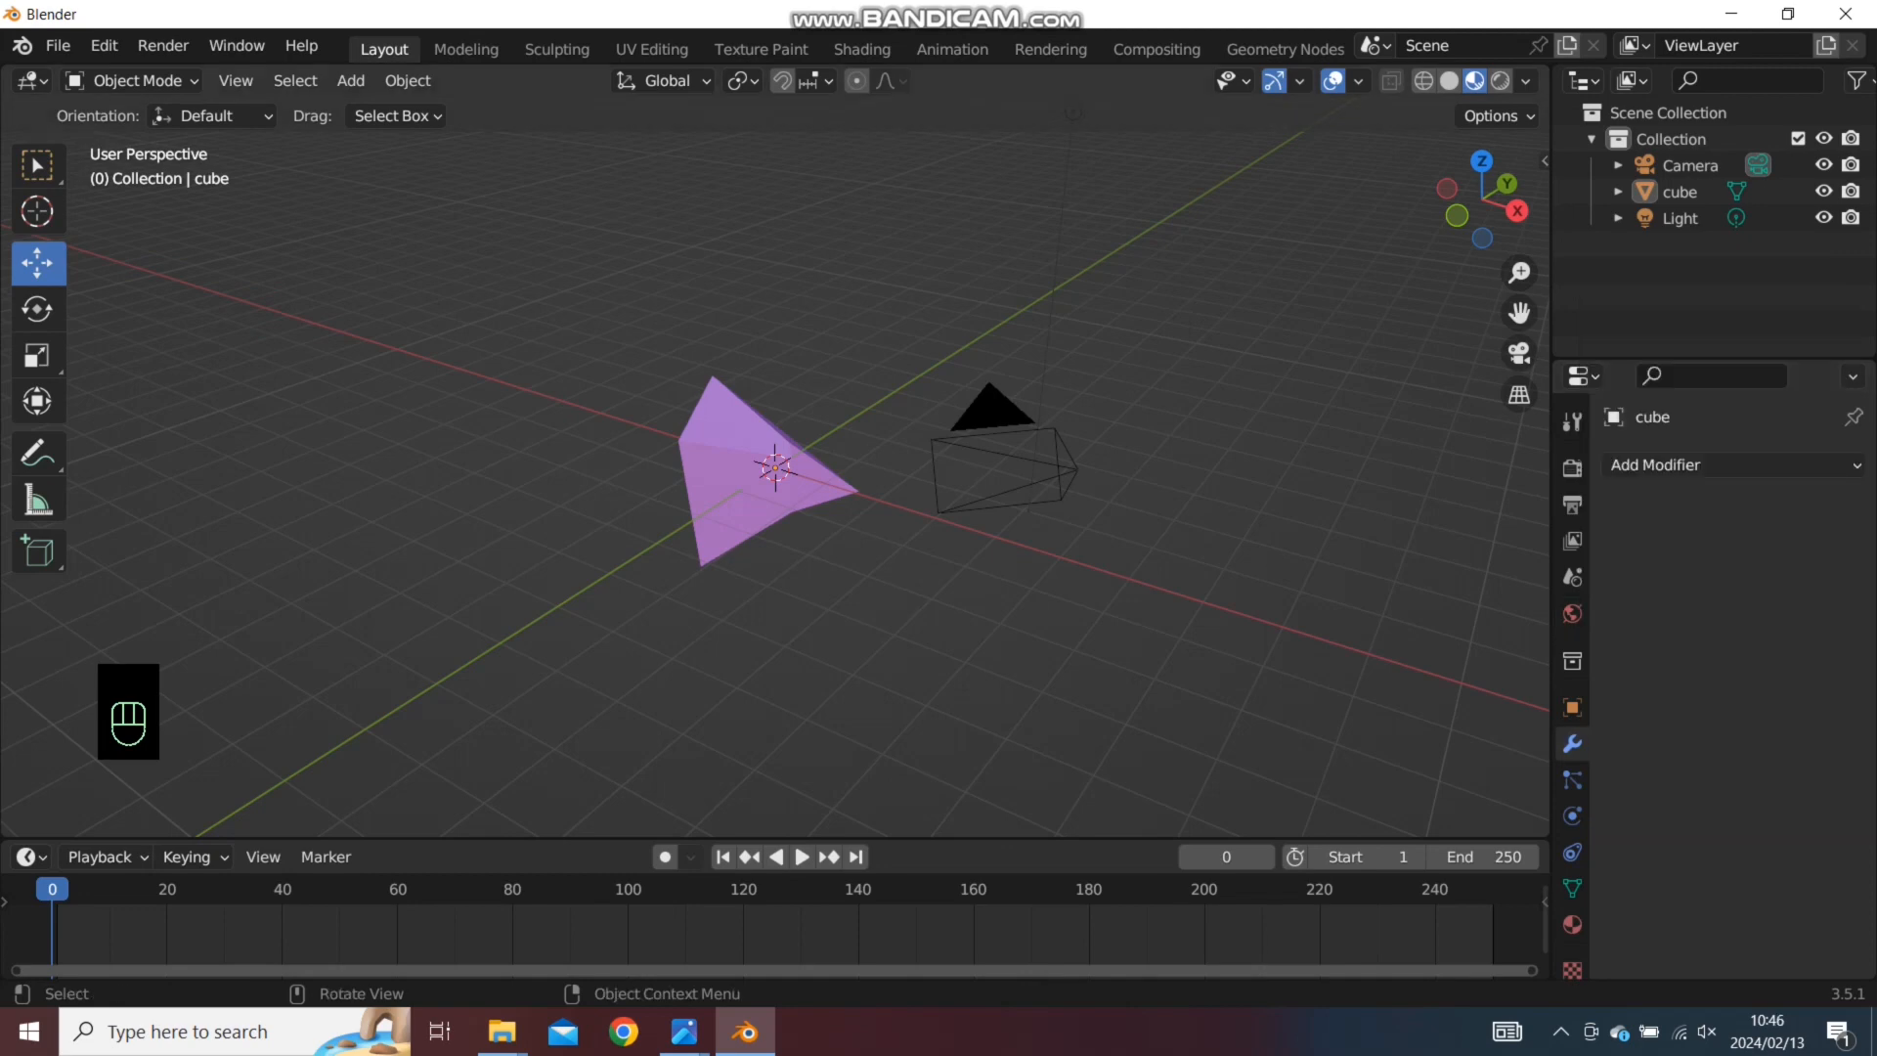
{"action": "left_click", "coordinate": [744, 477]}
{"action": "left_click", "coordinate": [1733, 464]}
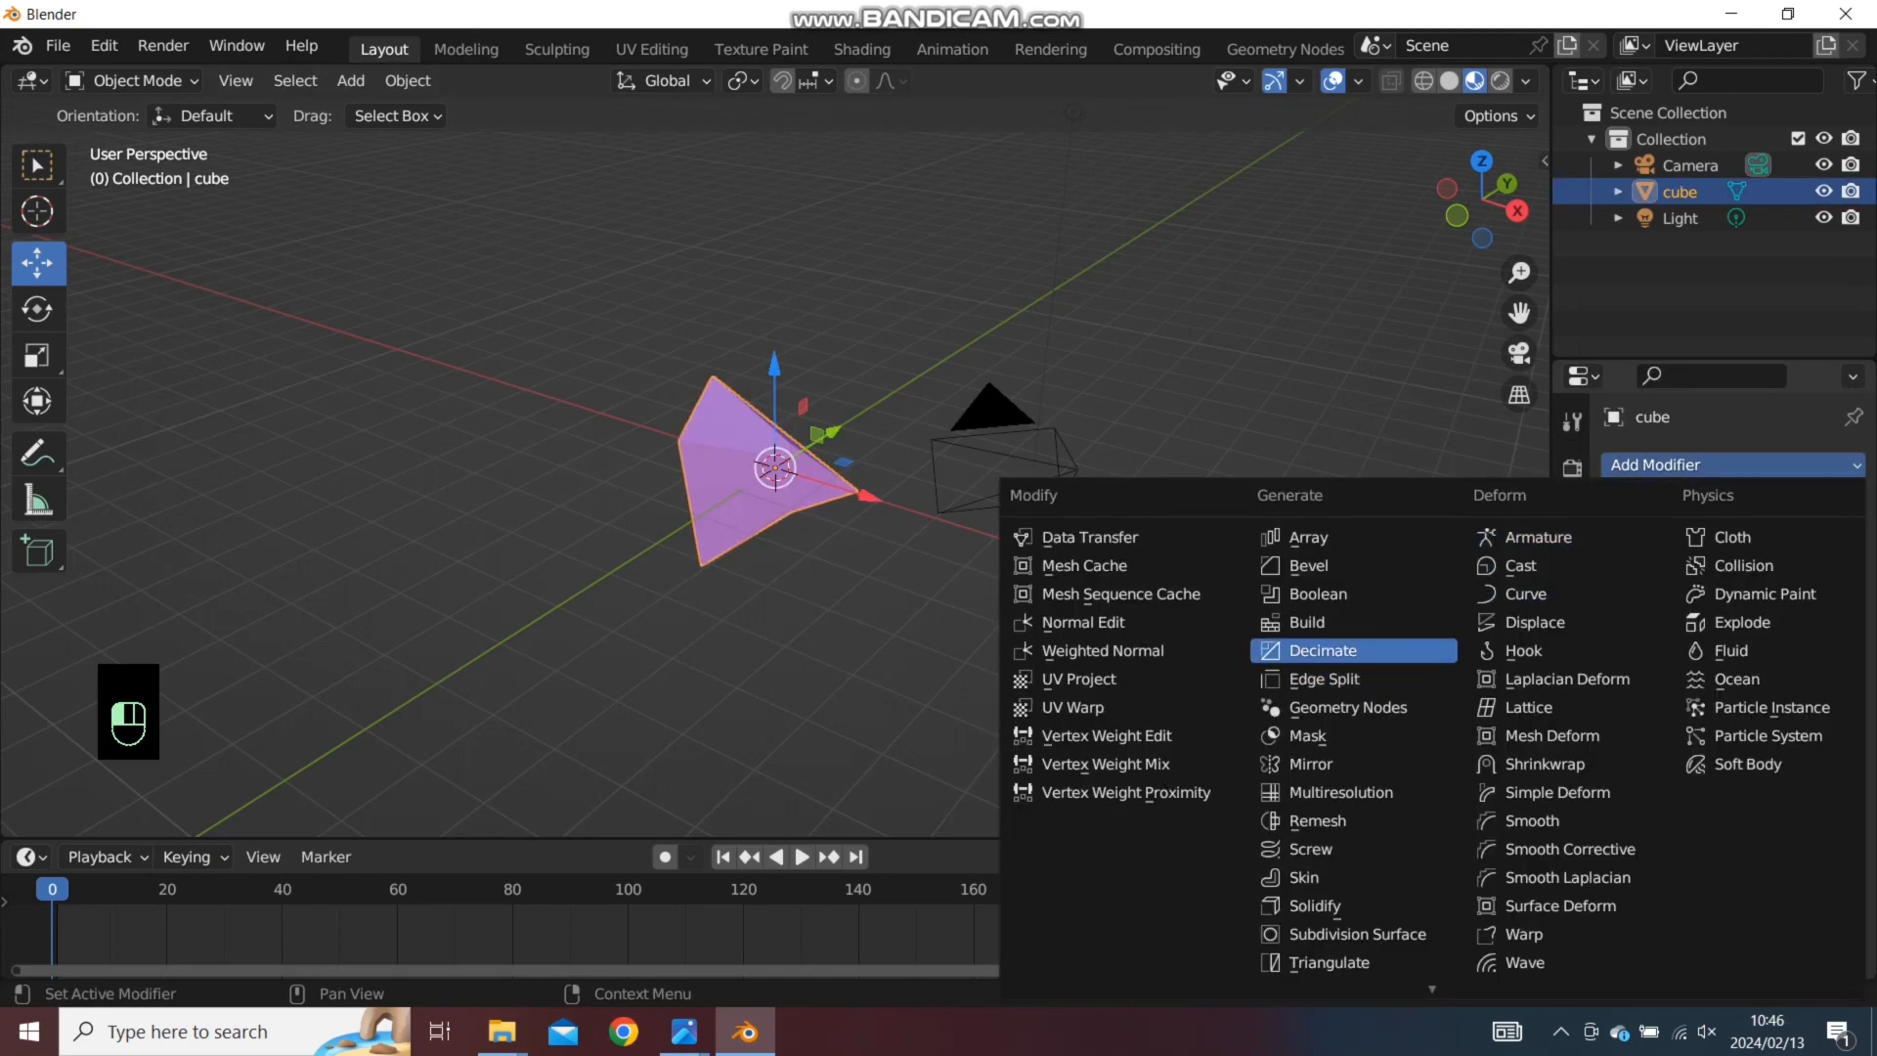
{"action": "left_click", "coordinate": [1310, 537]}
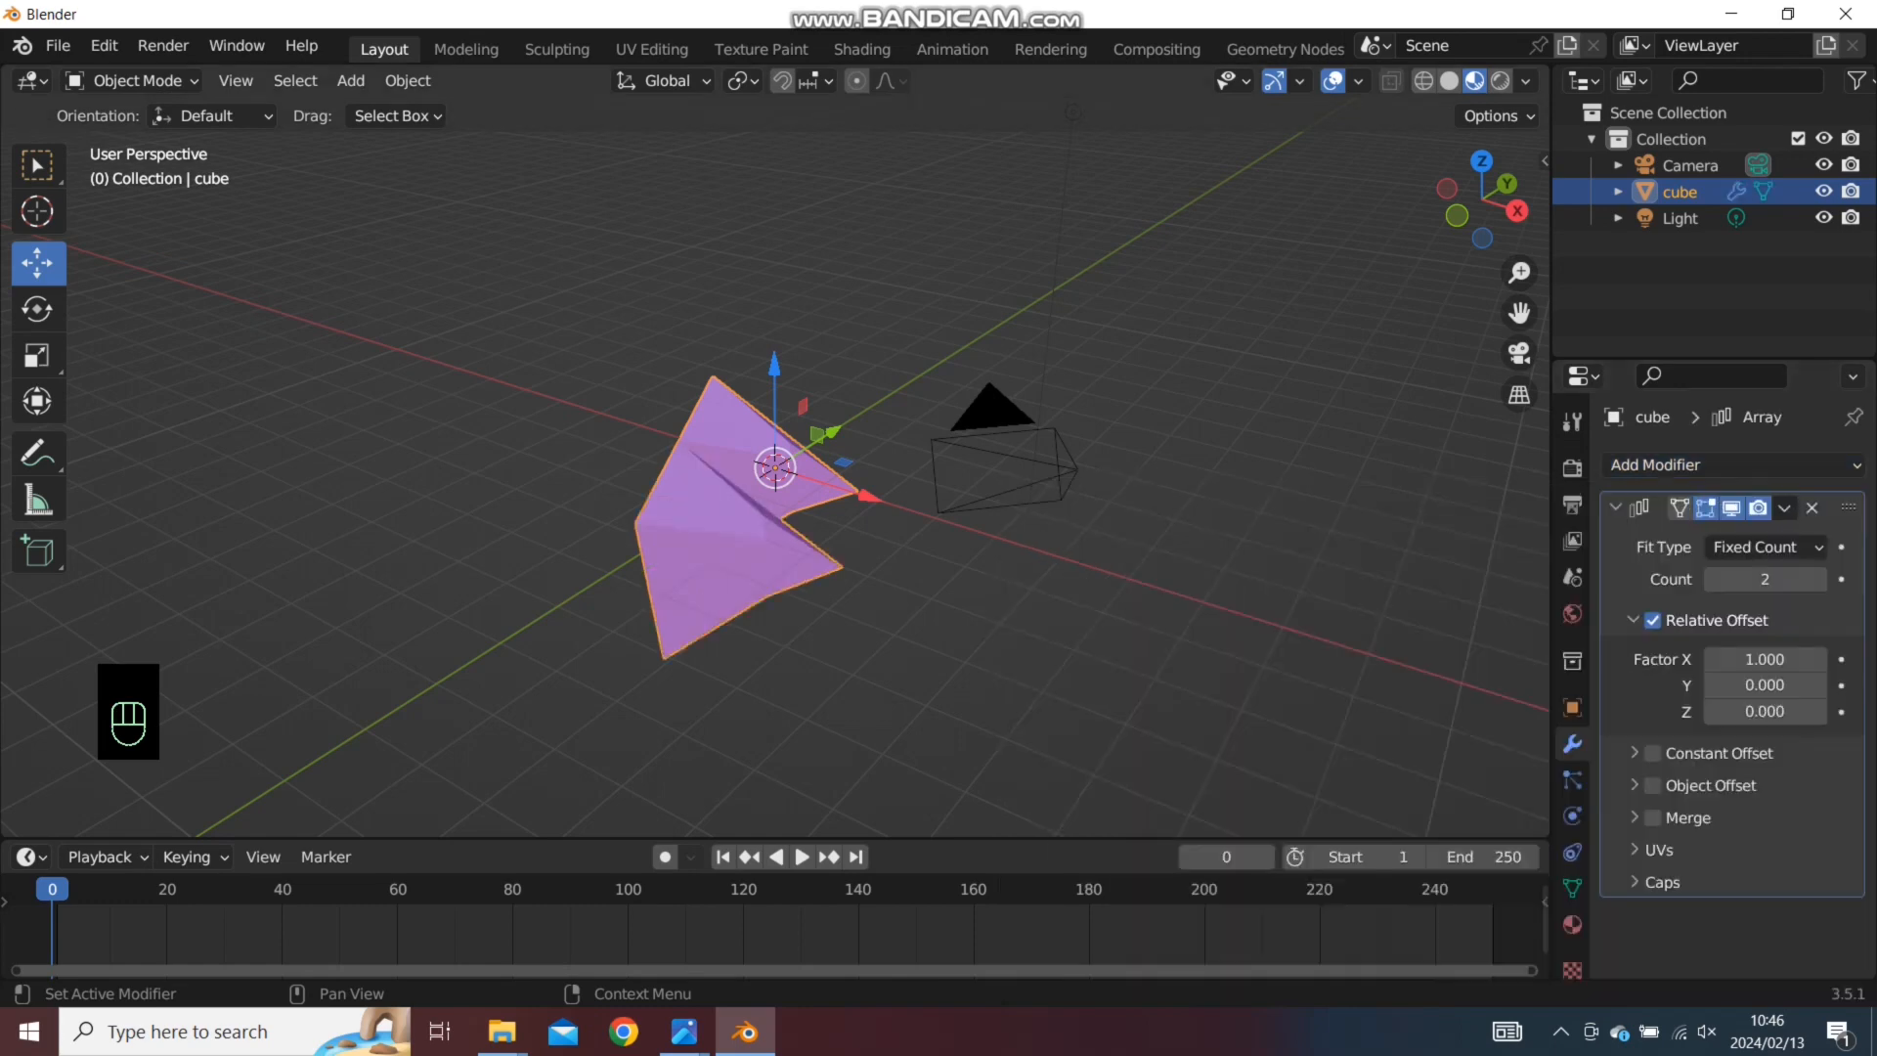
{"action": "middle_click_drag", "start_coordinate": [782, 489], "coordinate": [606, 484]}
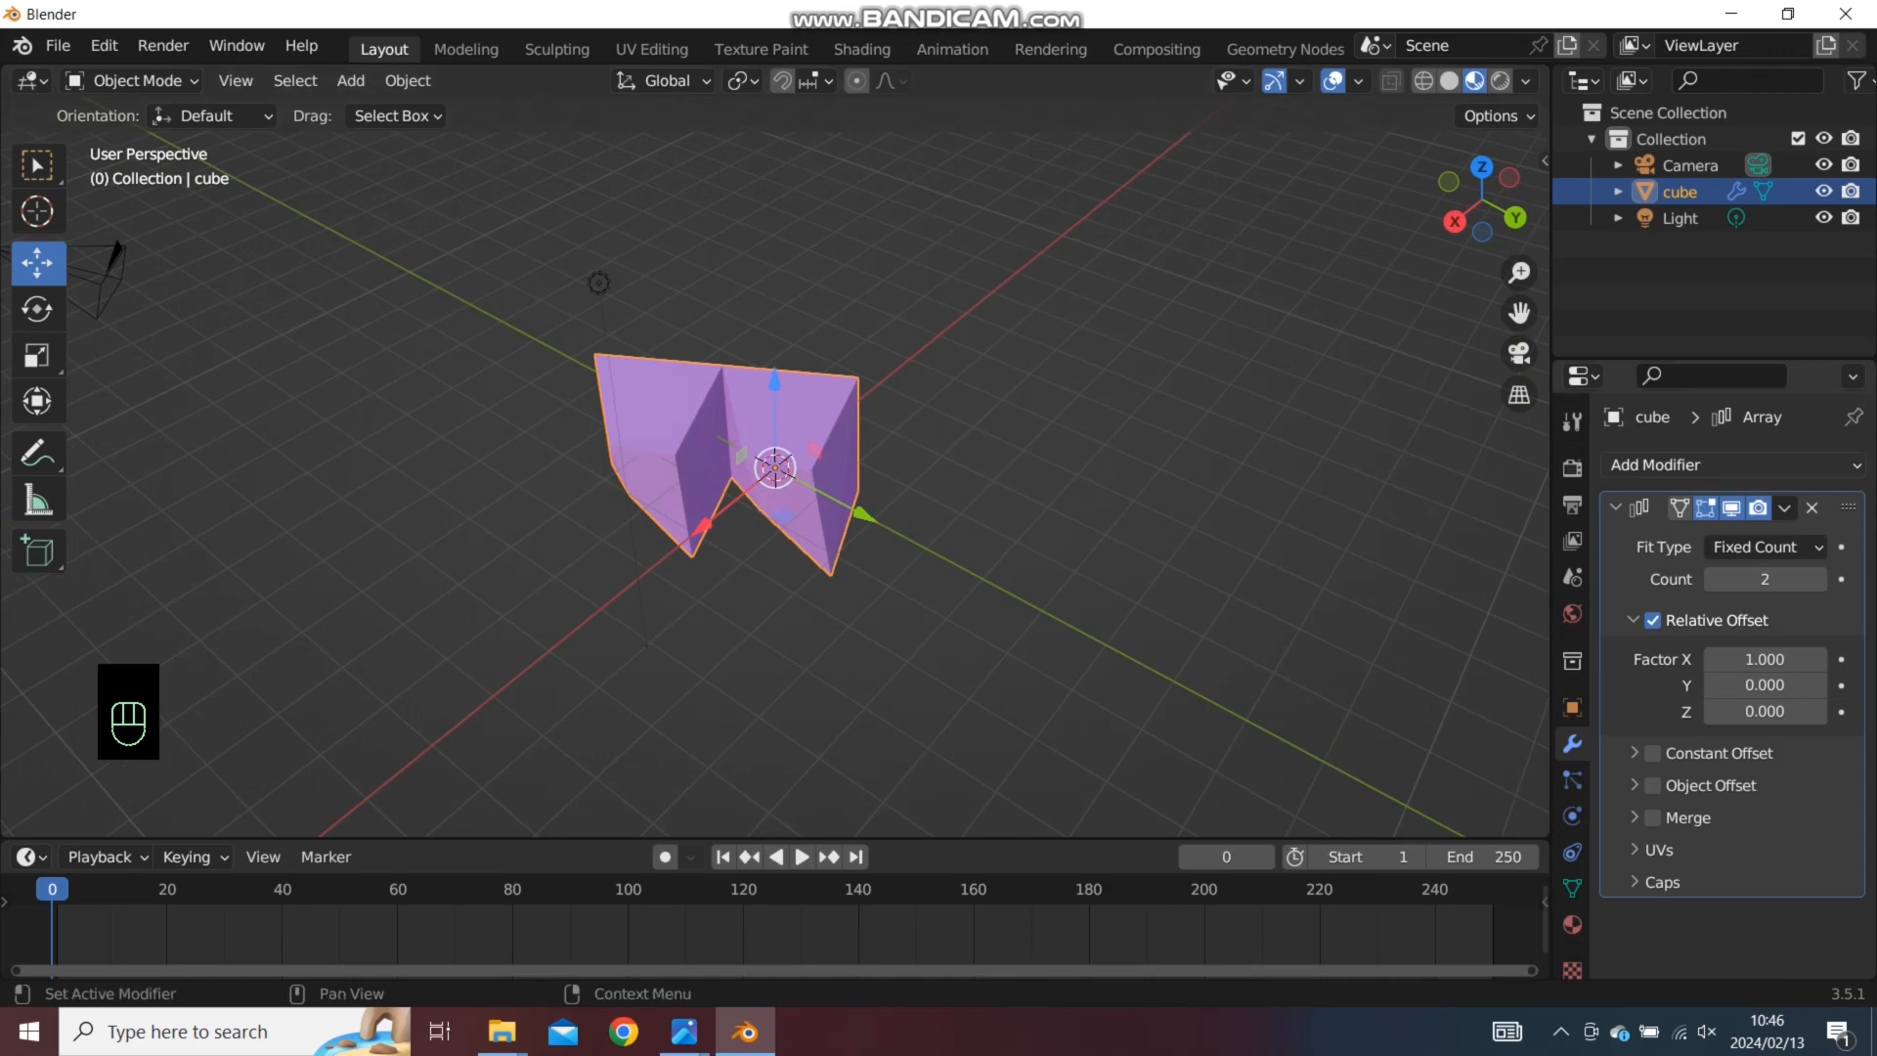
Try a Mirror modifier on the X axis after the cube's Array modifier, and undo it
{"action": "left_click", "coordinate": [1662, 464]}
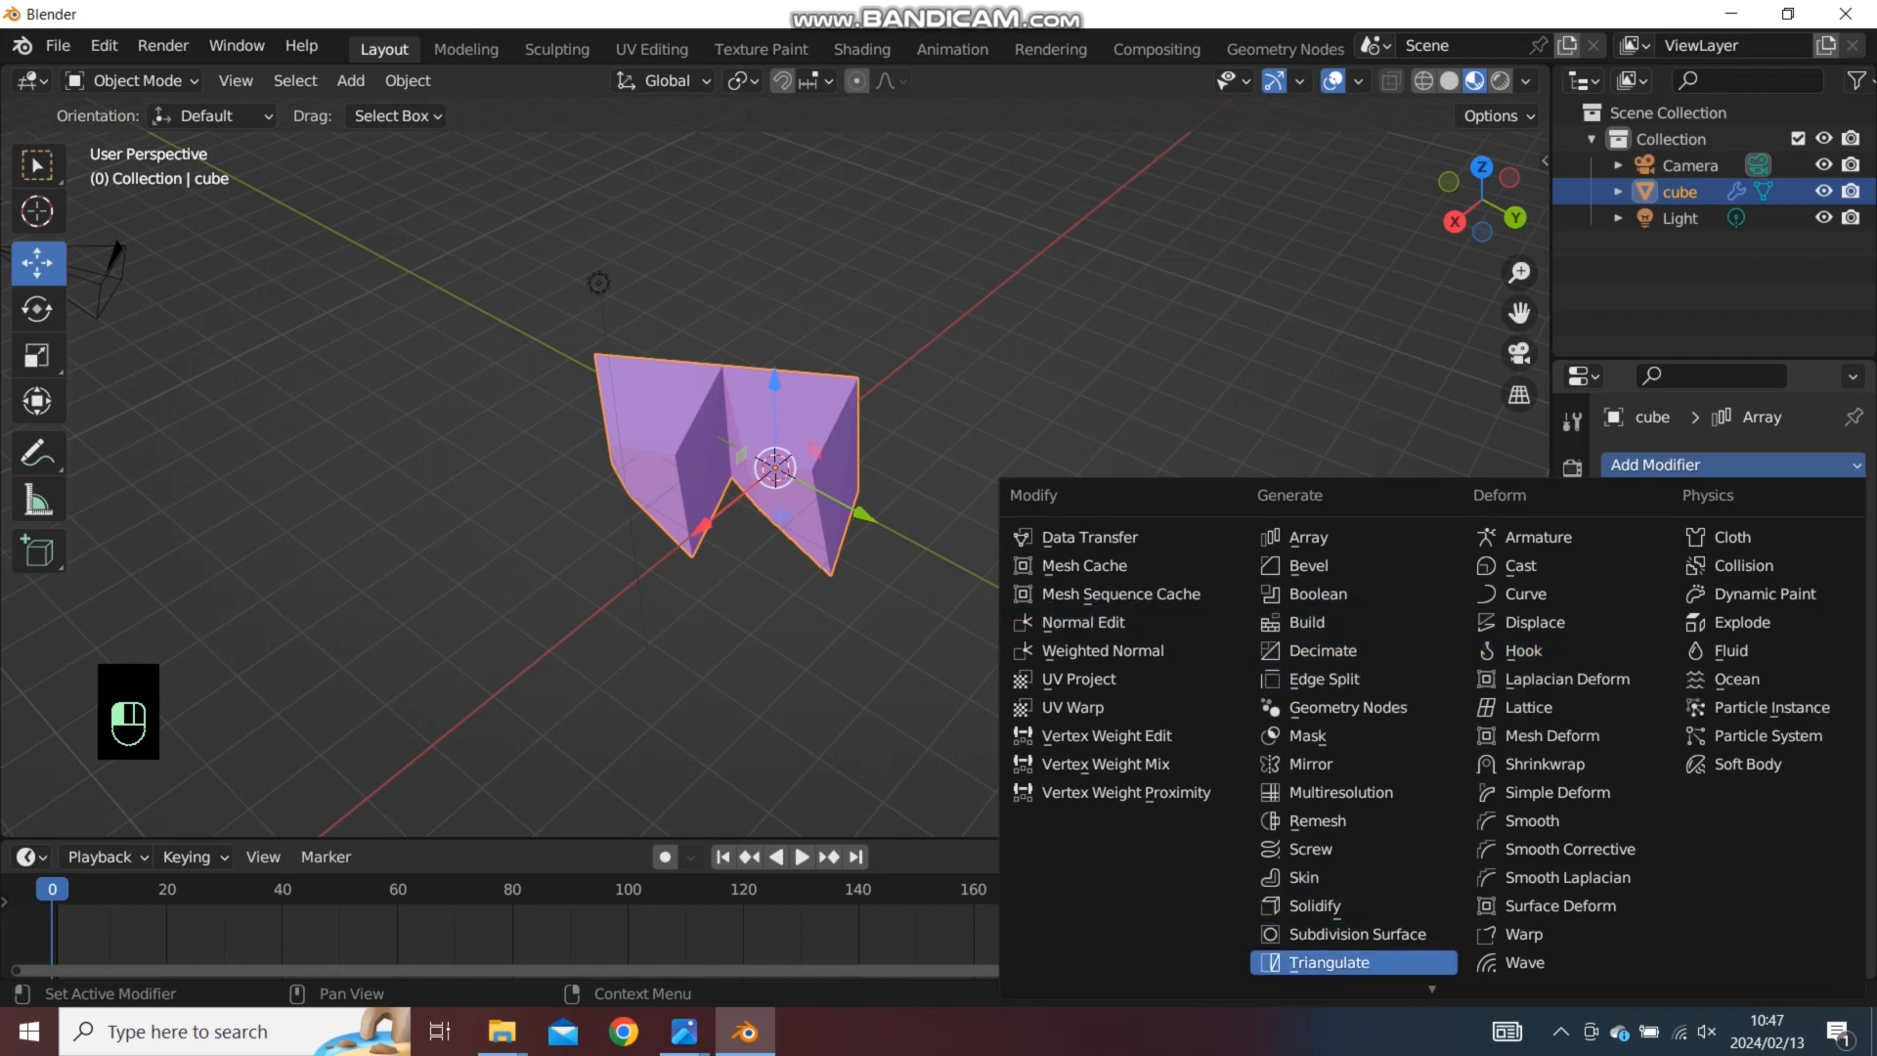
{"action": "scroll", "coordinate": [1353, 963], "scroll_direction": "down", "scroll_amount": 4}
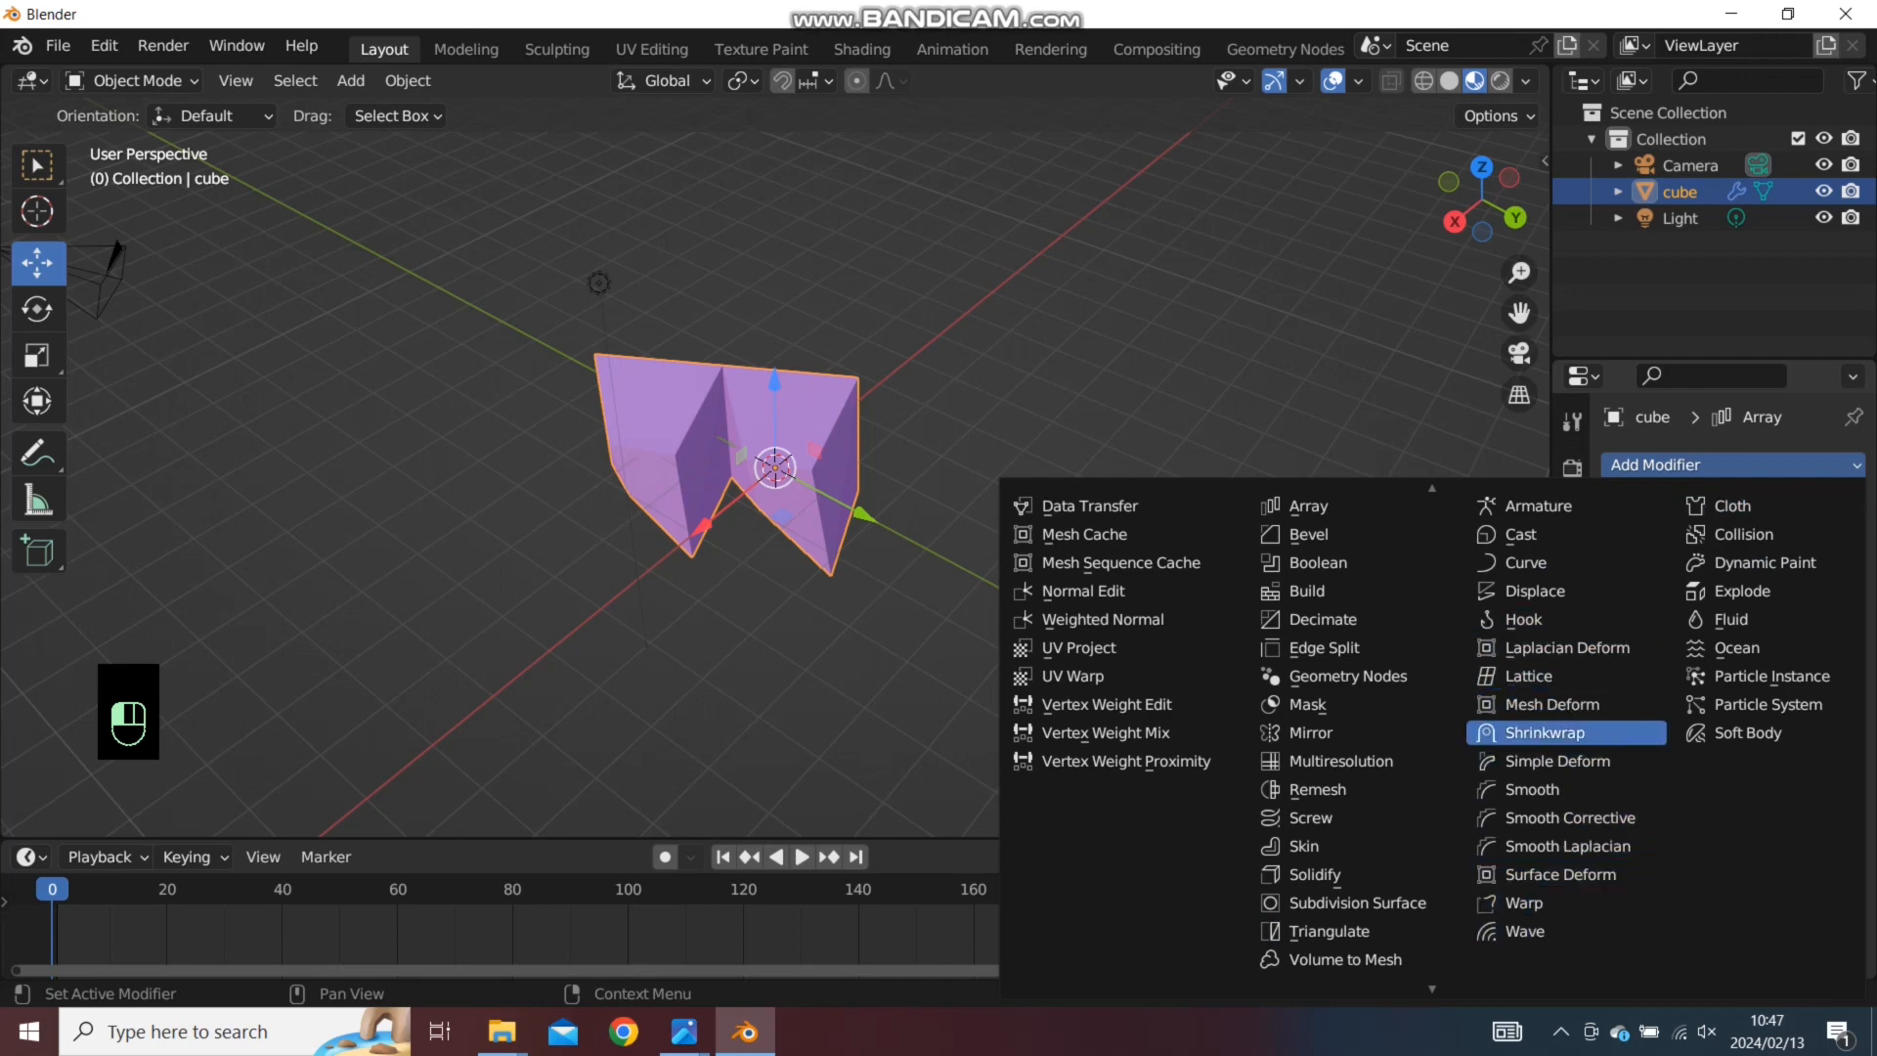
{"action": "left_click", "coordinate": [1310, 732]}
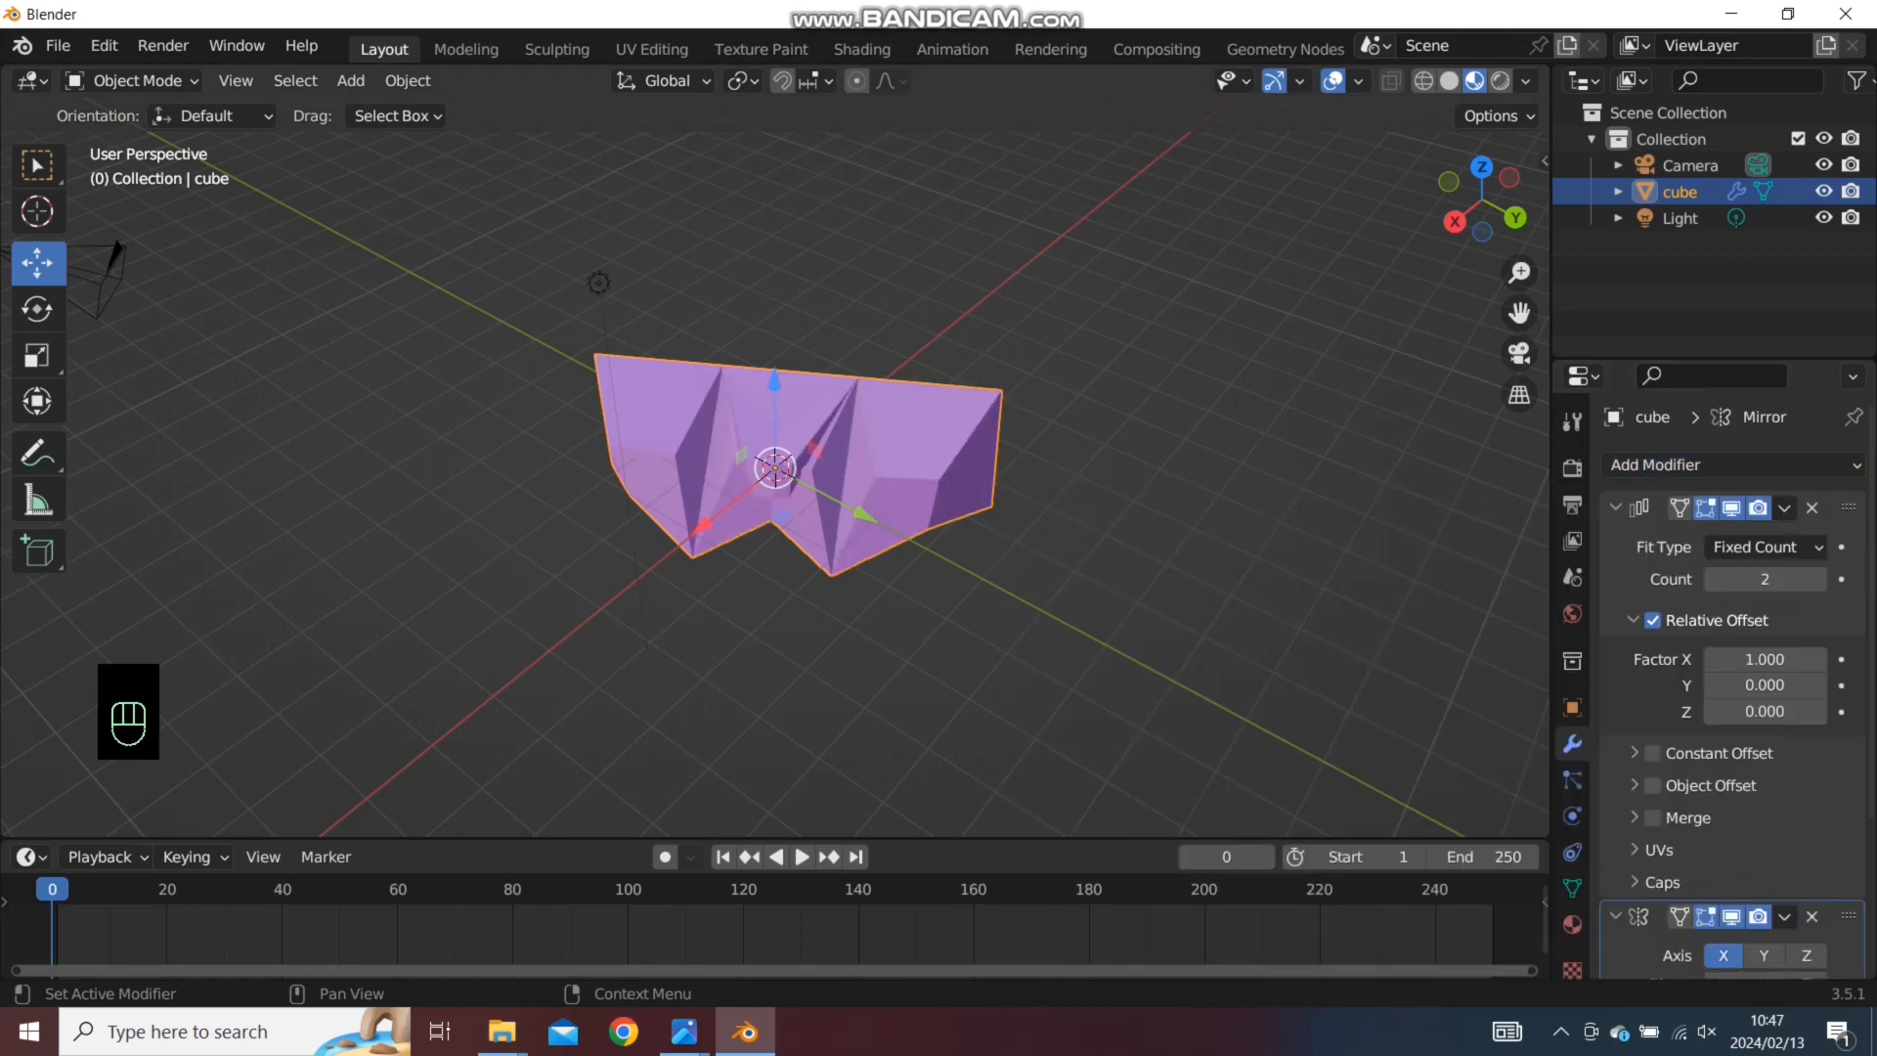
{"action": "middle_click_drag", "start_coordinate": [1076, 586], "coordinate": [1122, 612]}
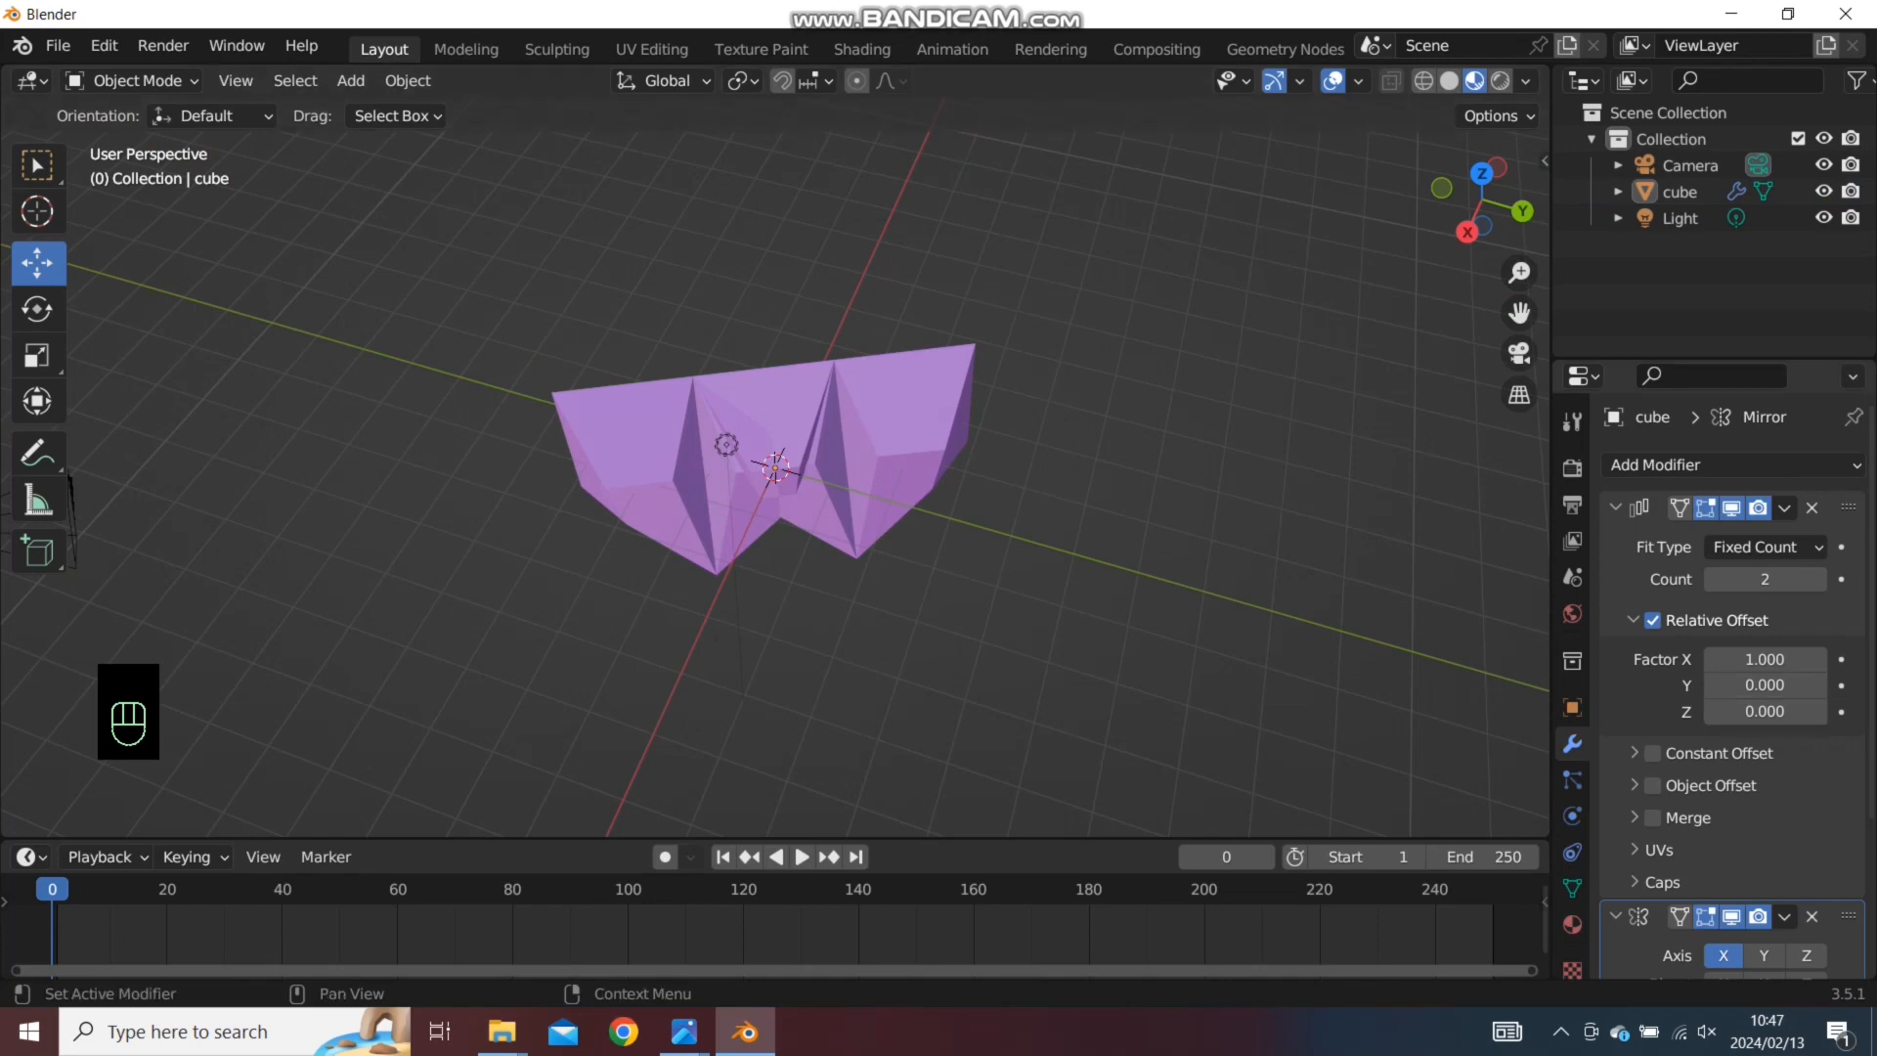
{"action": "left_click", "coordinate": [1572, 779]}
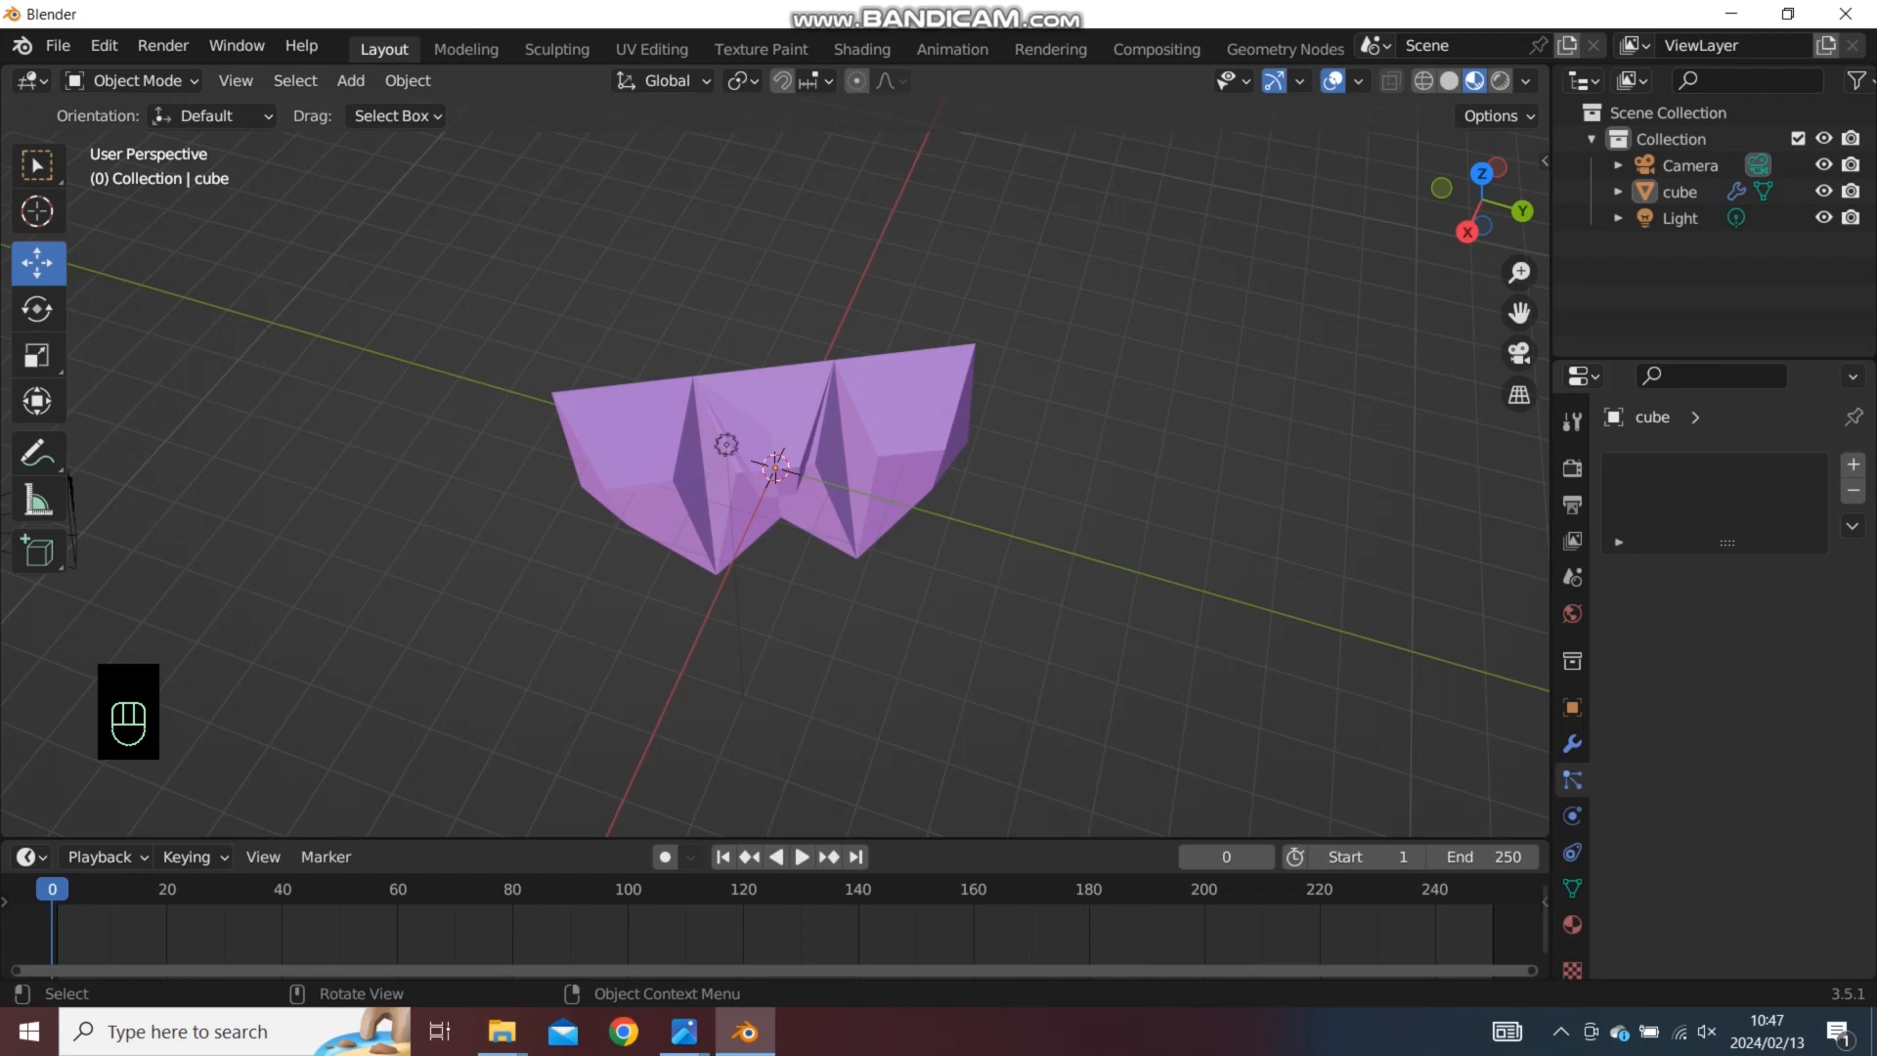
{"action": "key", "text": "ctrl+z"}
{"action": "key", "text": "ctrl+z"}
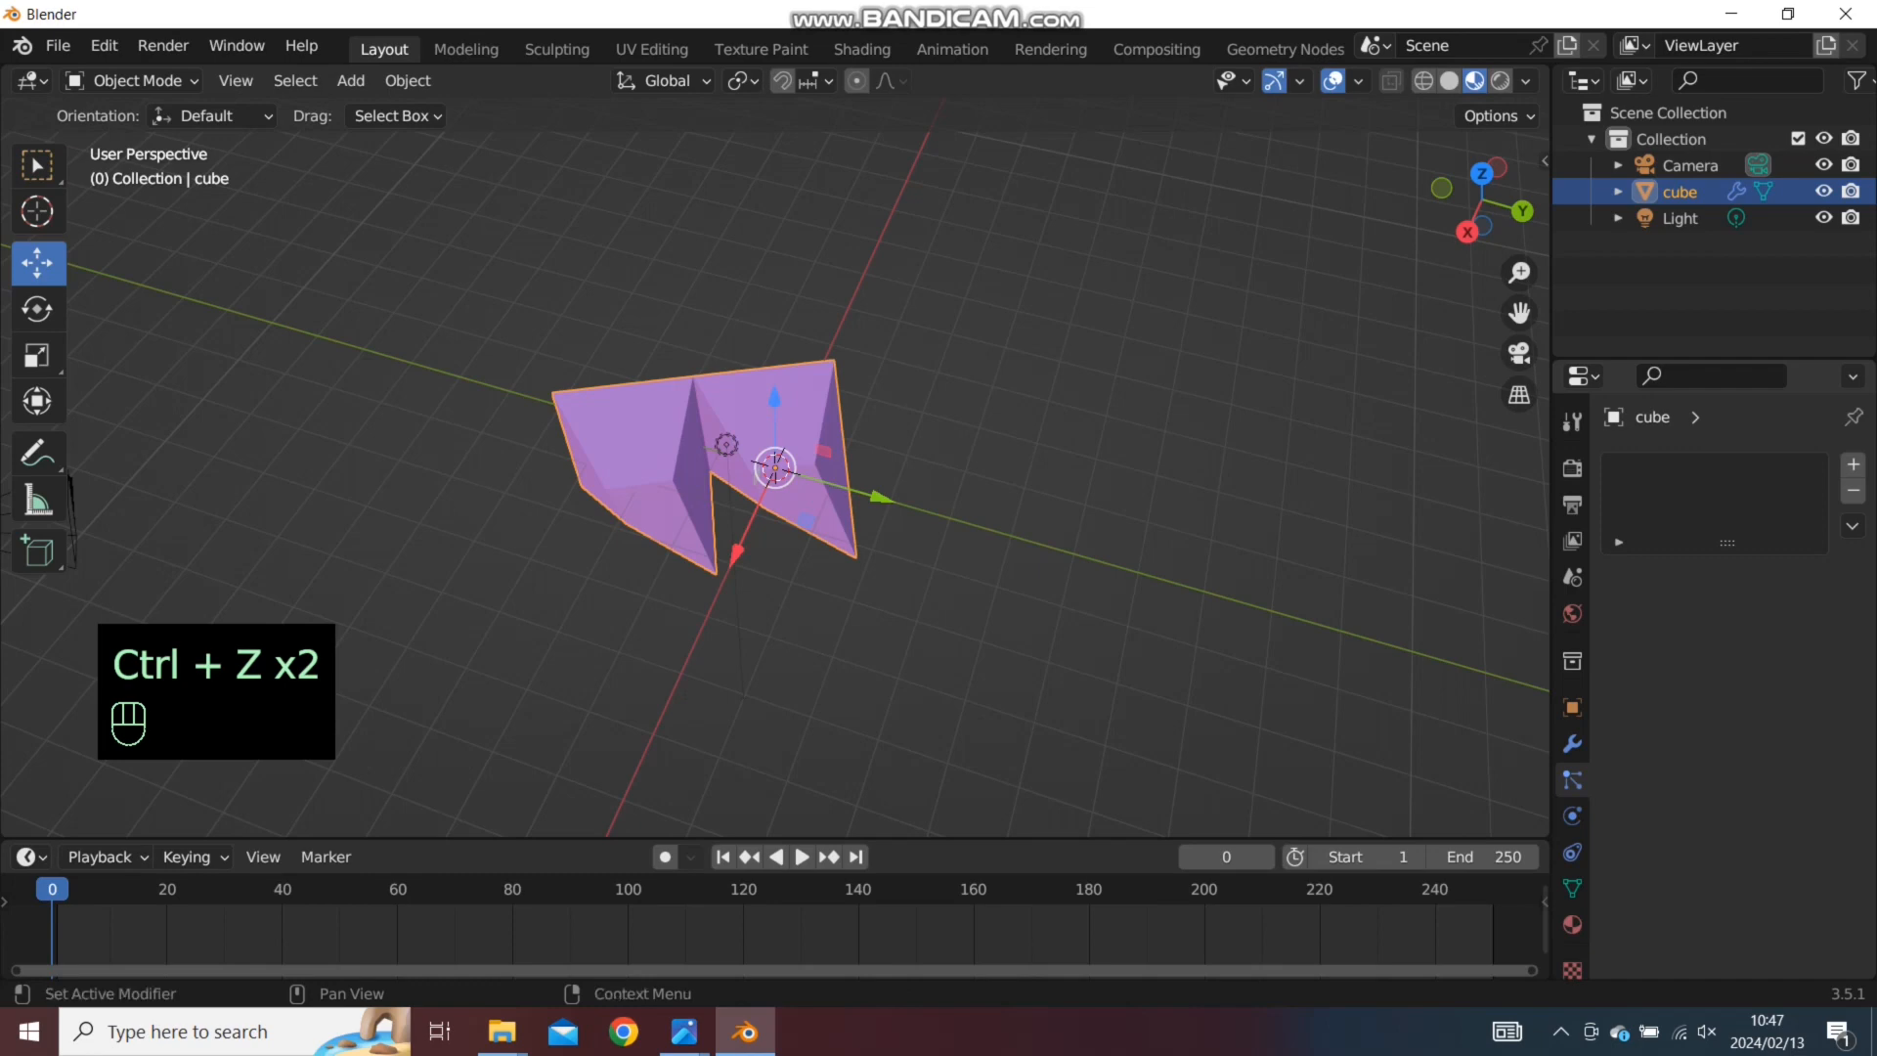
Add an emitter particle system to the cube and play the animation to see the particles fall
{"action": "left_click", "coordinate": [1852, 464]}
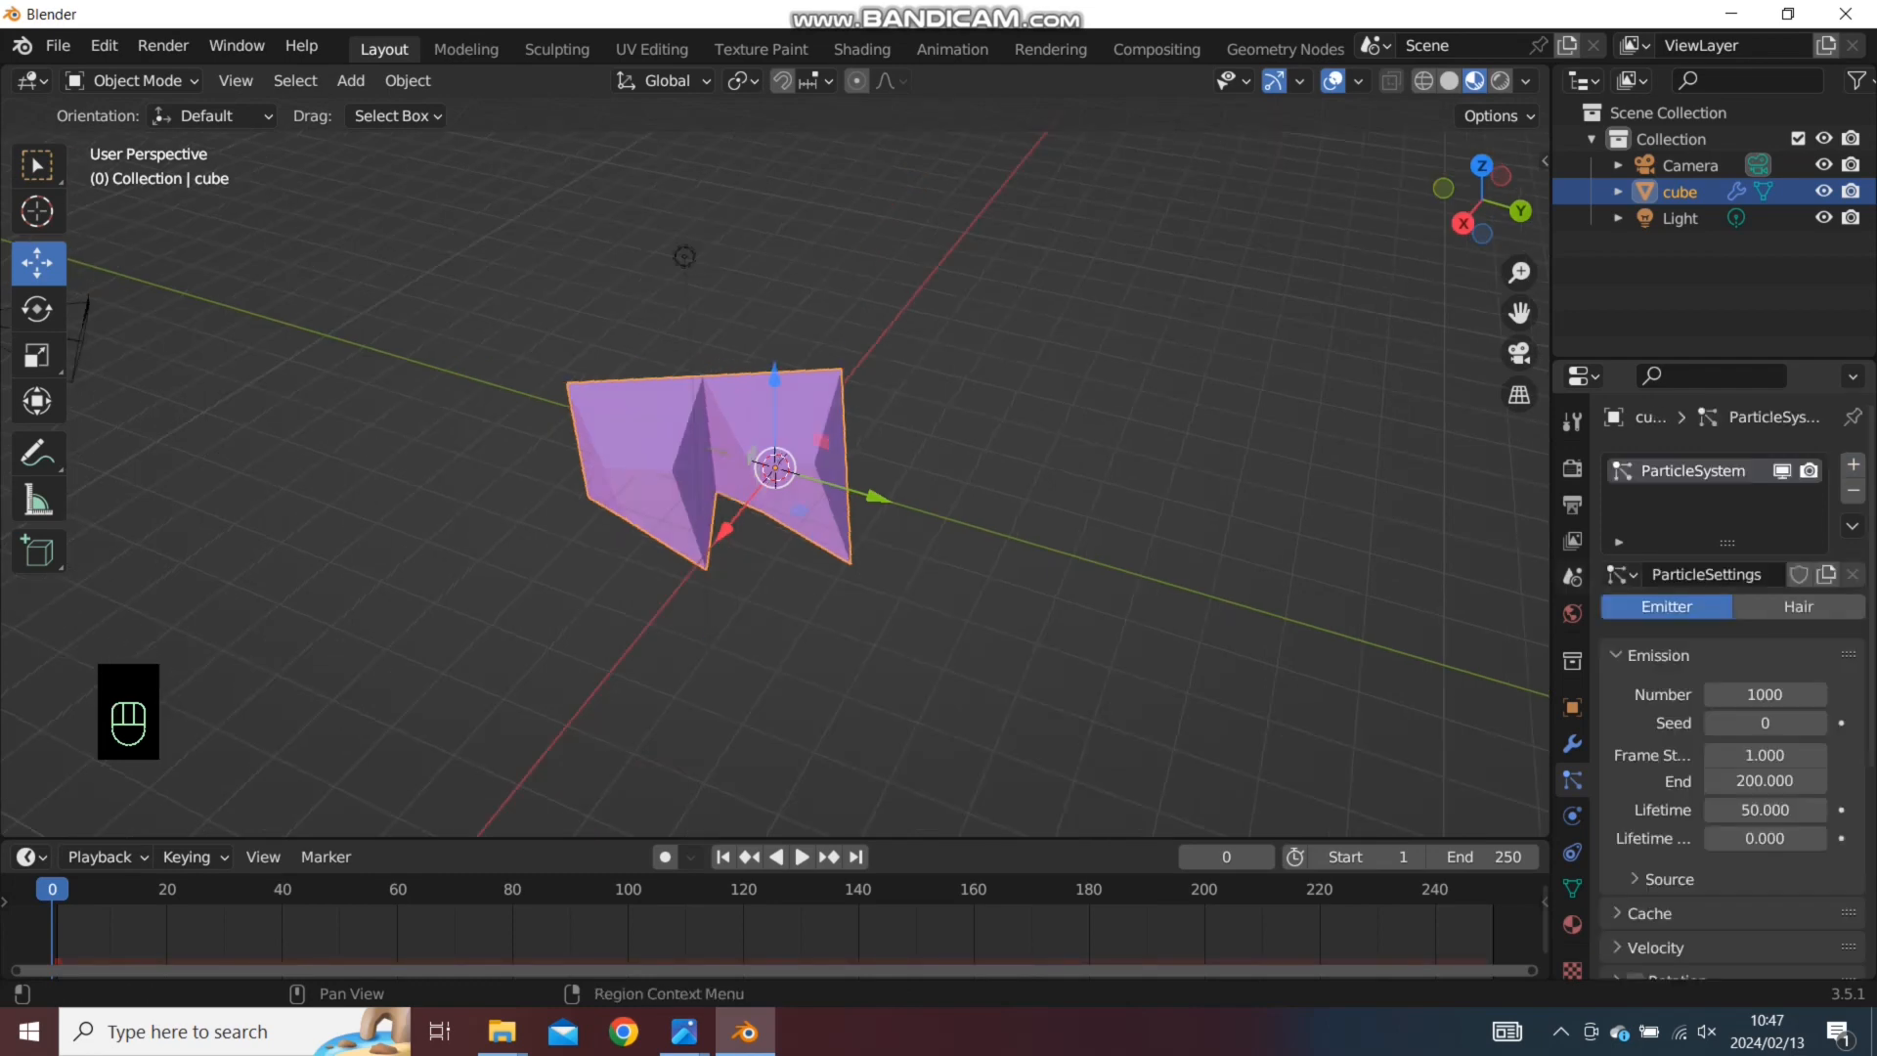
{"action": "key", "text": "space"}
{"action": "middle_click_drag", "start_coordinate": [772, 469], "coordinate": [626, 460]}
{"action": "key", "text": "space"}
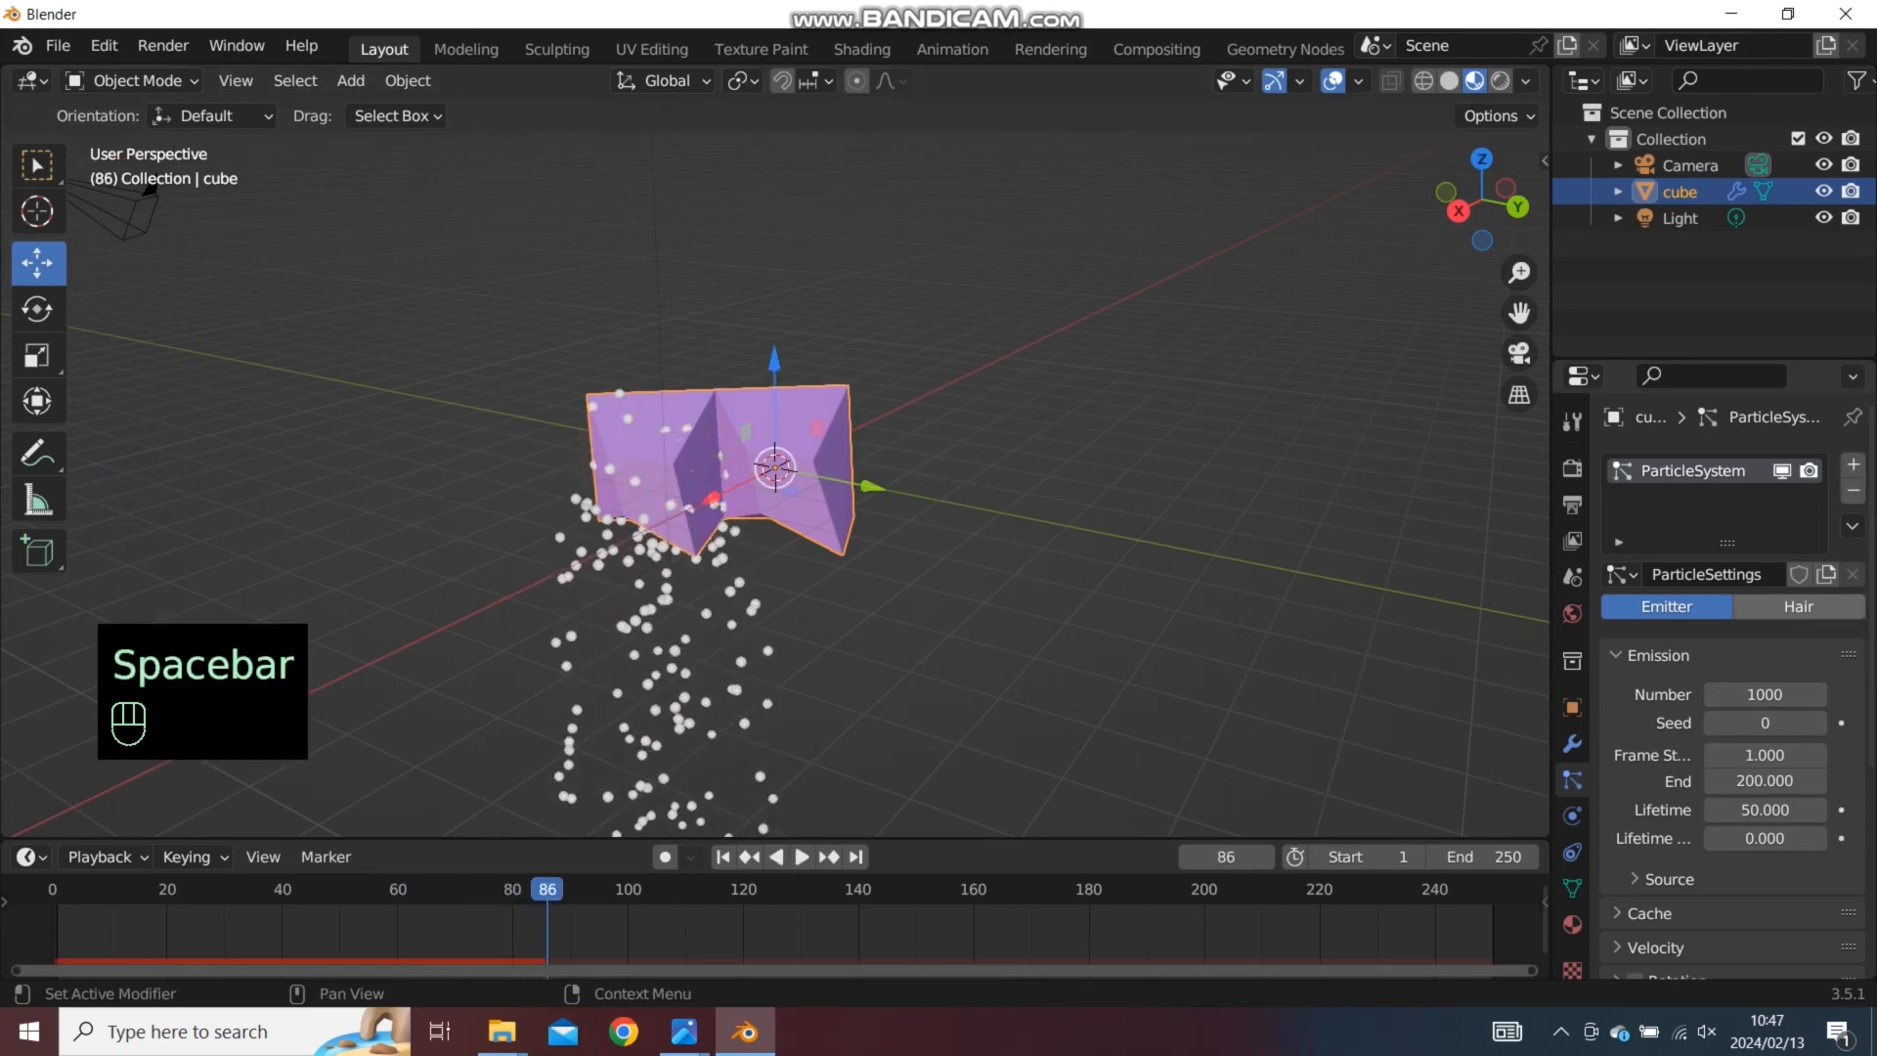
Try the Hair type on the particle system, switch it back to Emitter and remove the system from the cube
{"action": "left_click", "coordinate": [1799, 606]}
{"action": "middle_click_drag", "start_coordinate": [782, 469], "coordinate": [714, 479]}
{"action": "scroll", "coordinate": [772, 469], "scroll_direction": "up", "scroll_amount": 3}
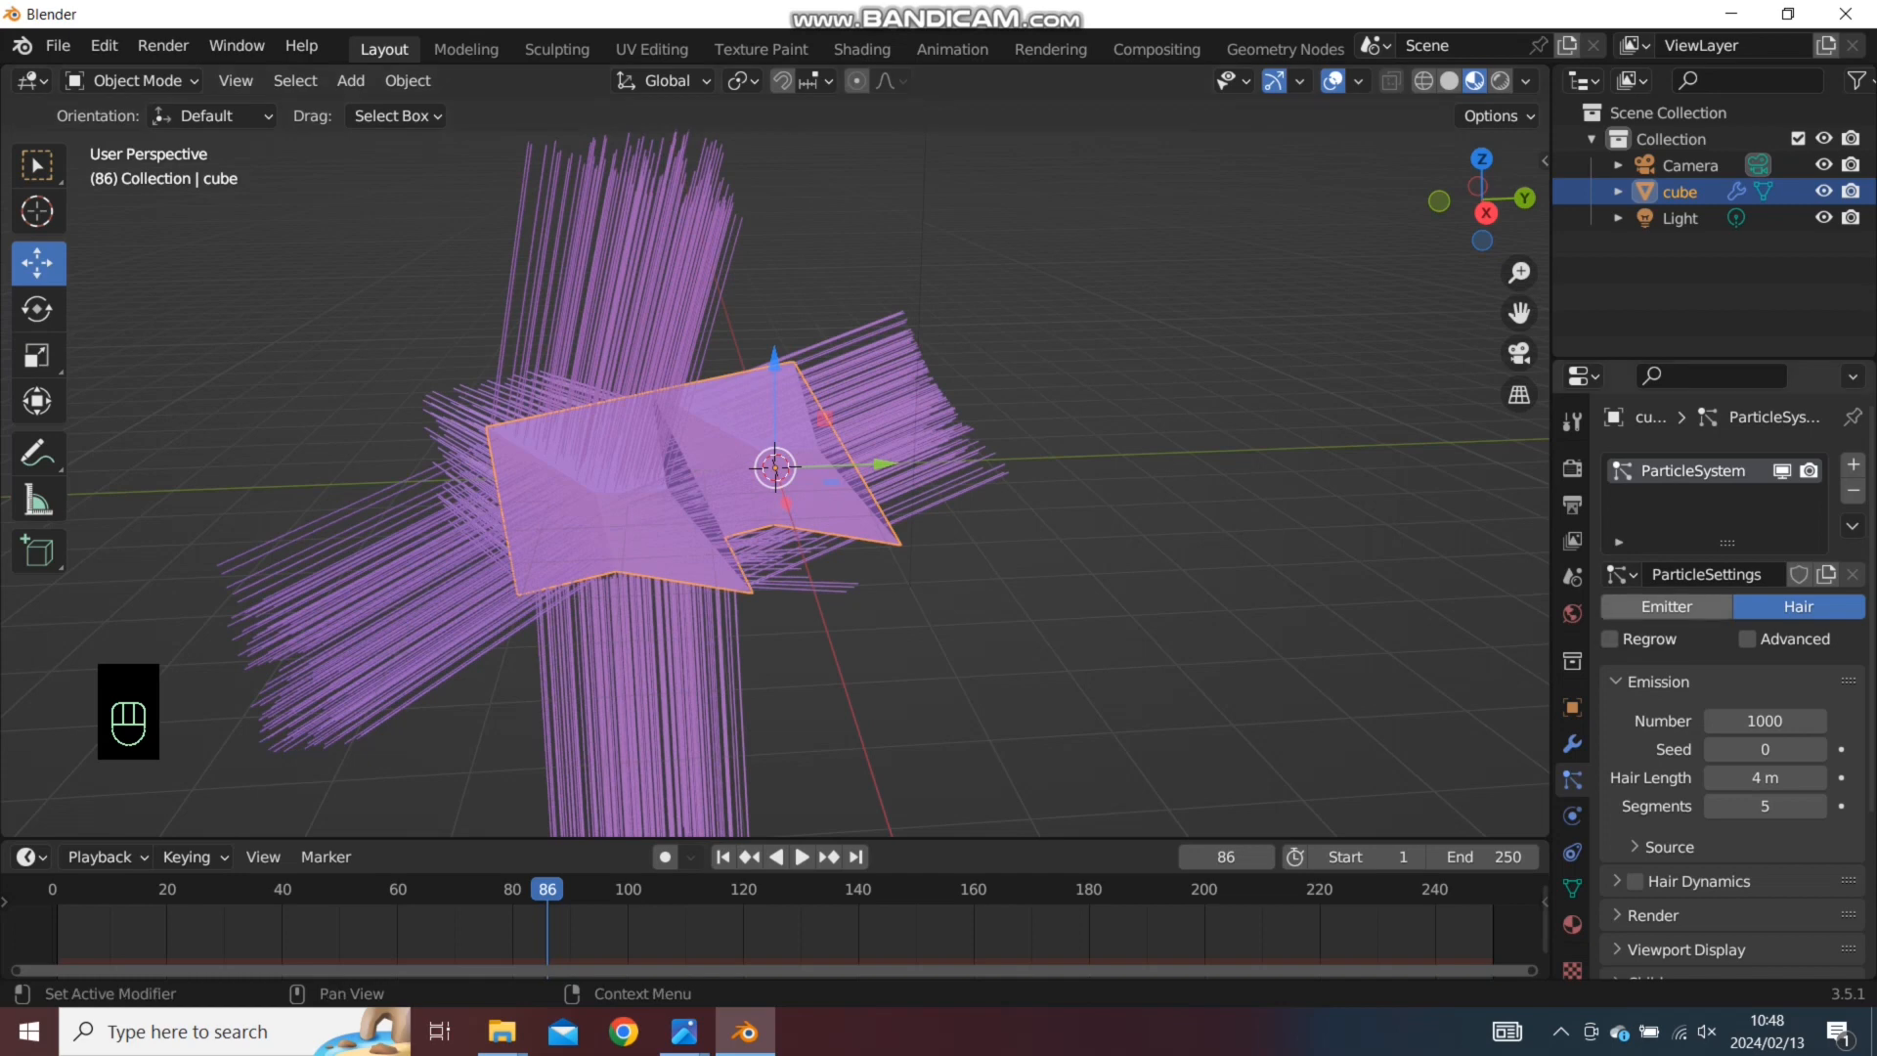
{"action": "left_click", "coordinate": [1667, 606]}
{"action": "left_click", "coordinate": [1852, 491]}
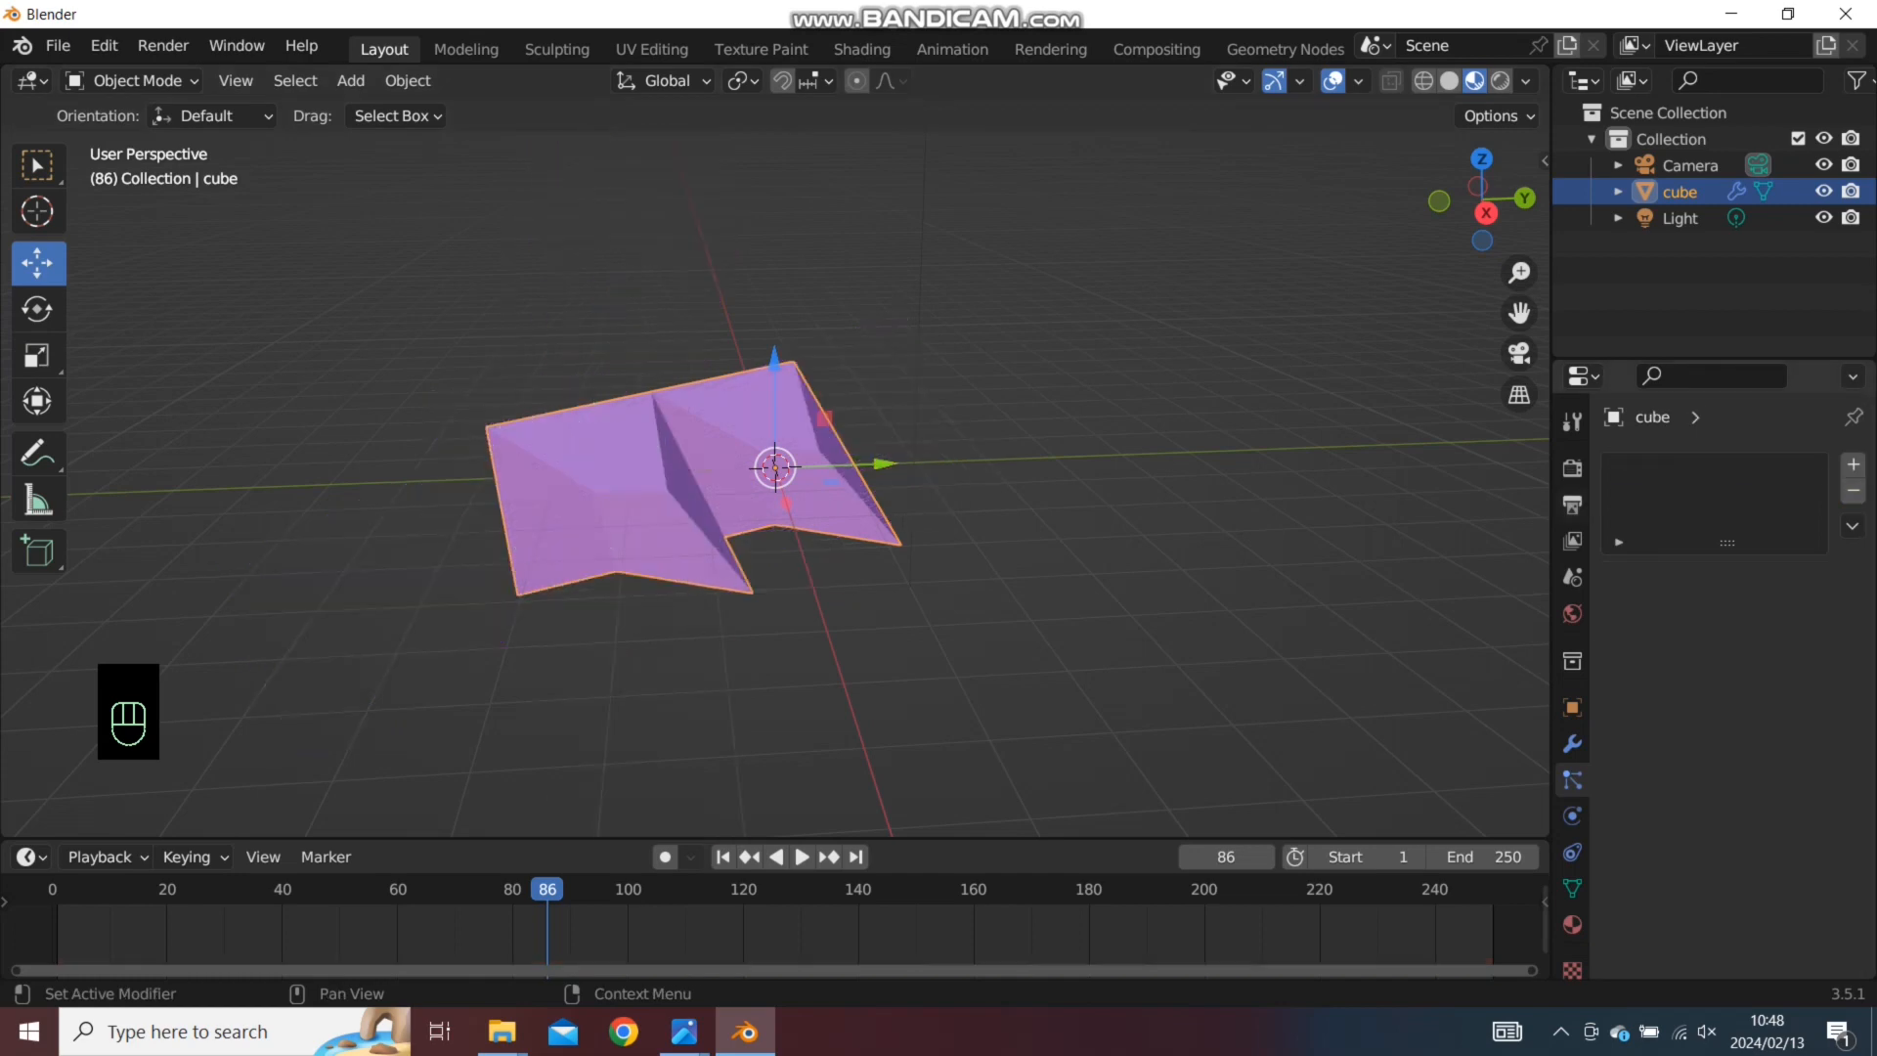
Try active Rigid Body physics on the cube, playing the simulation from the start of the timeline, and remove it
{"action": "middle_click_drag", "start_coordinate": [841, 488], "coordinate": [582, 399]}
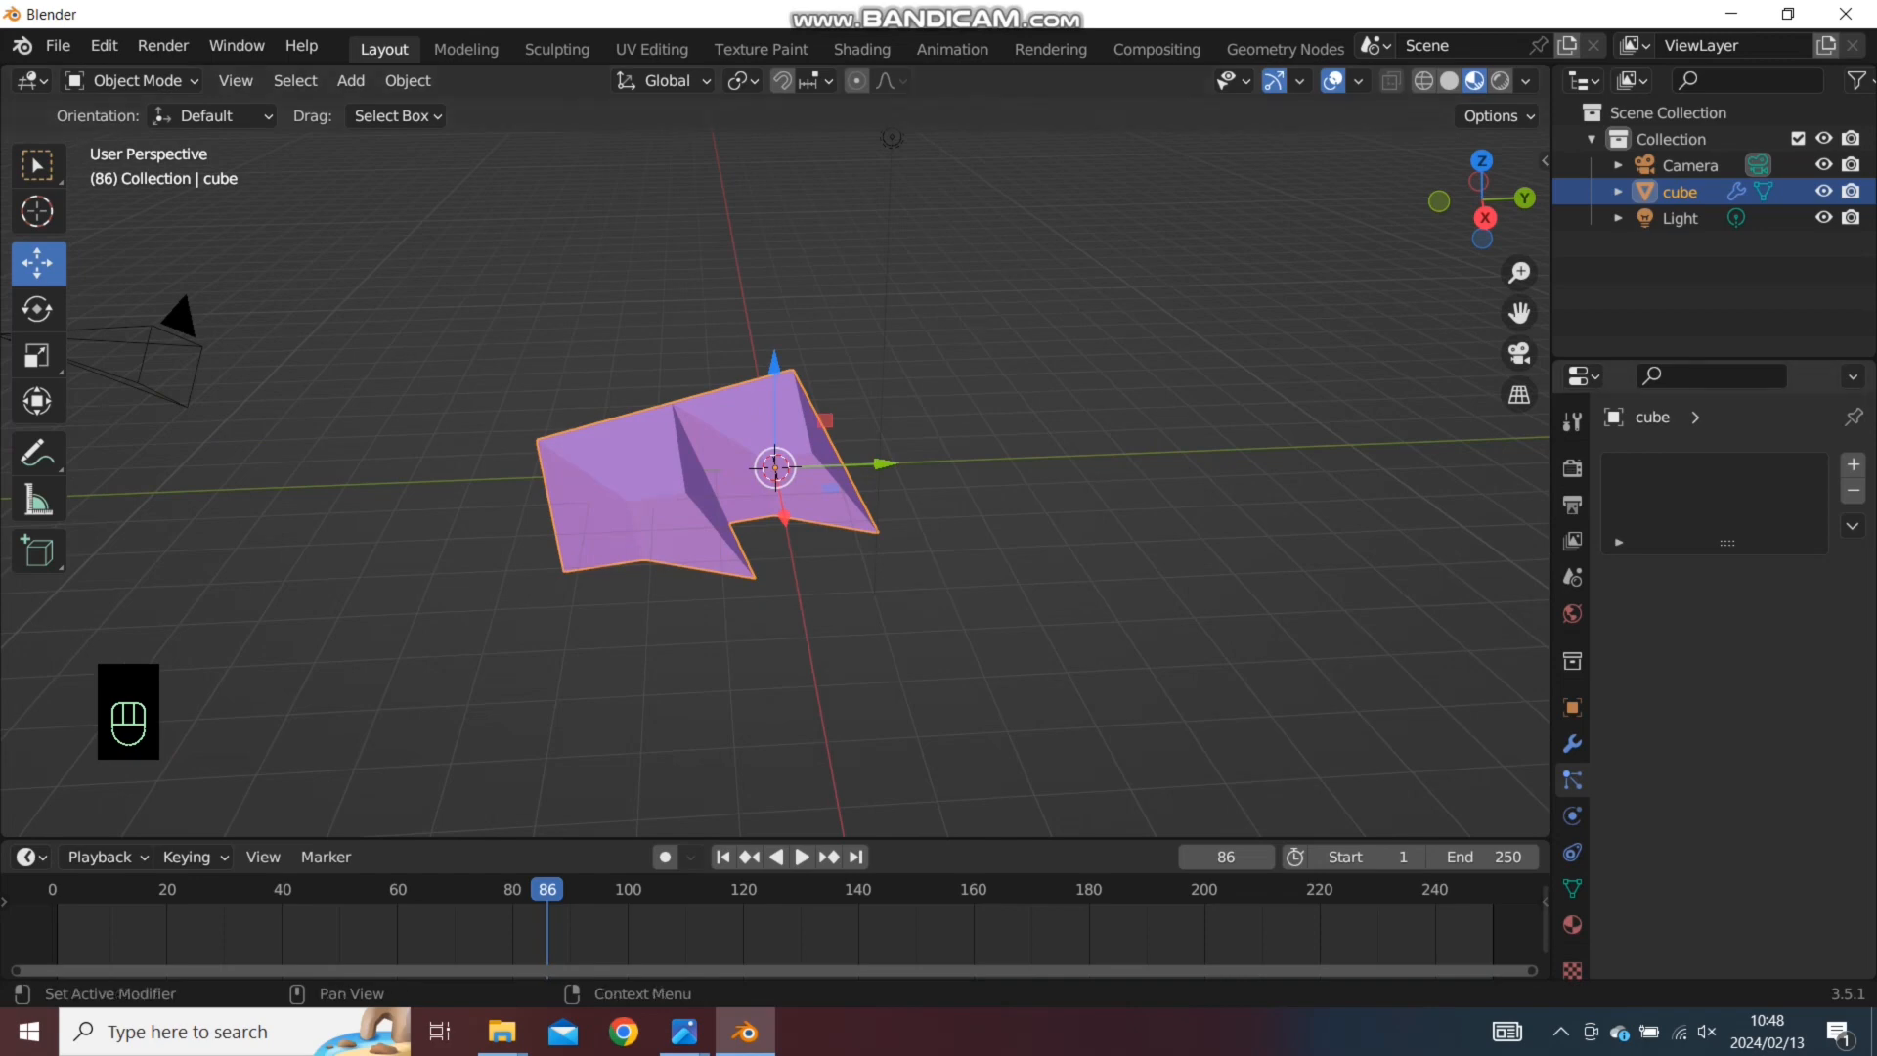
{"action": "left_click", "coordinate": [1572, 816]}
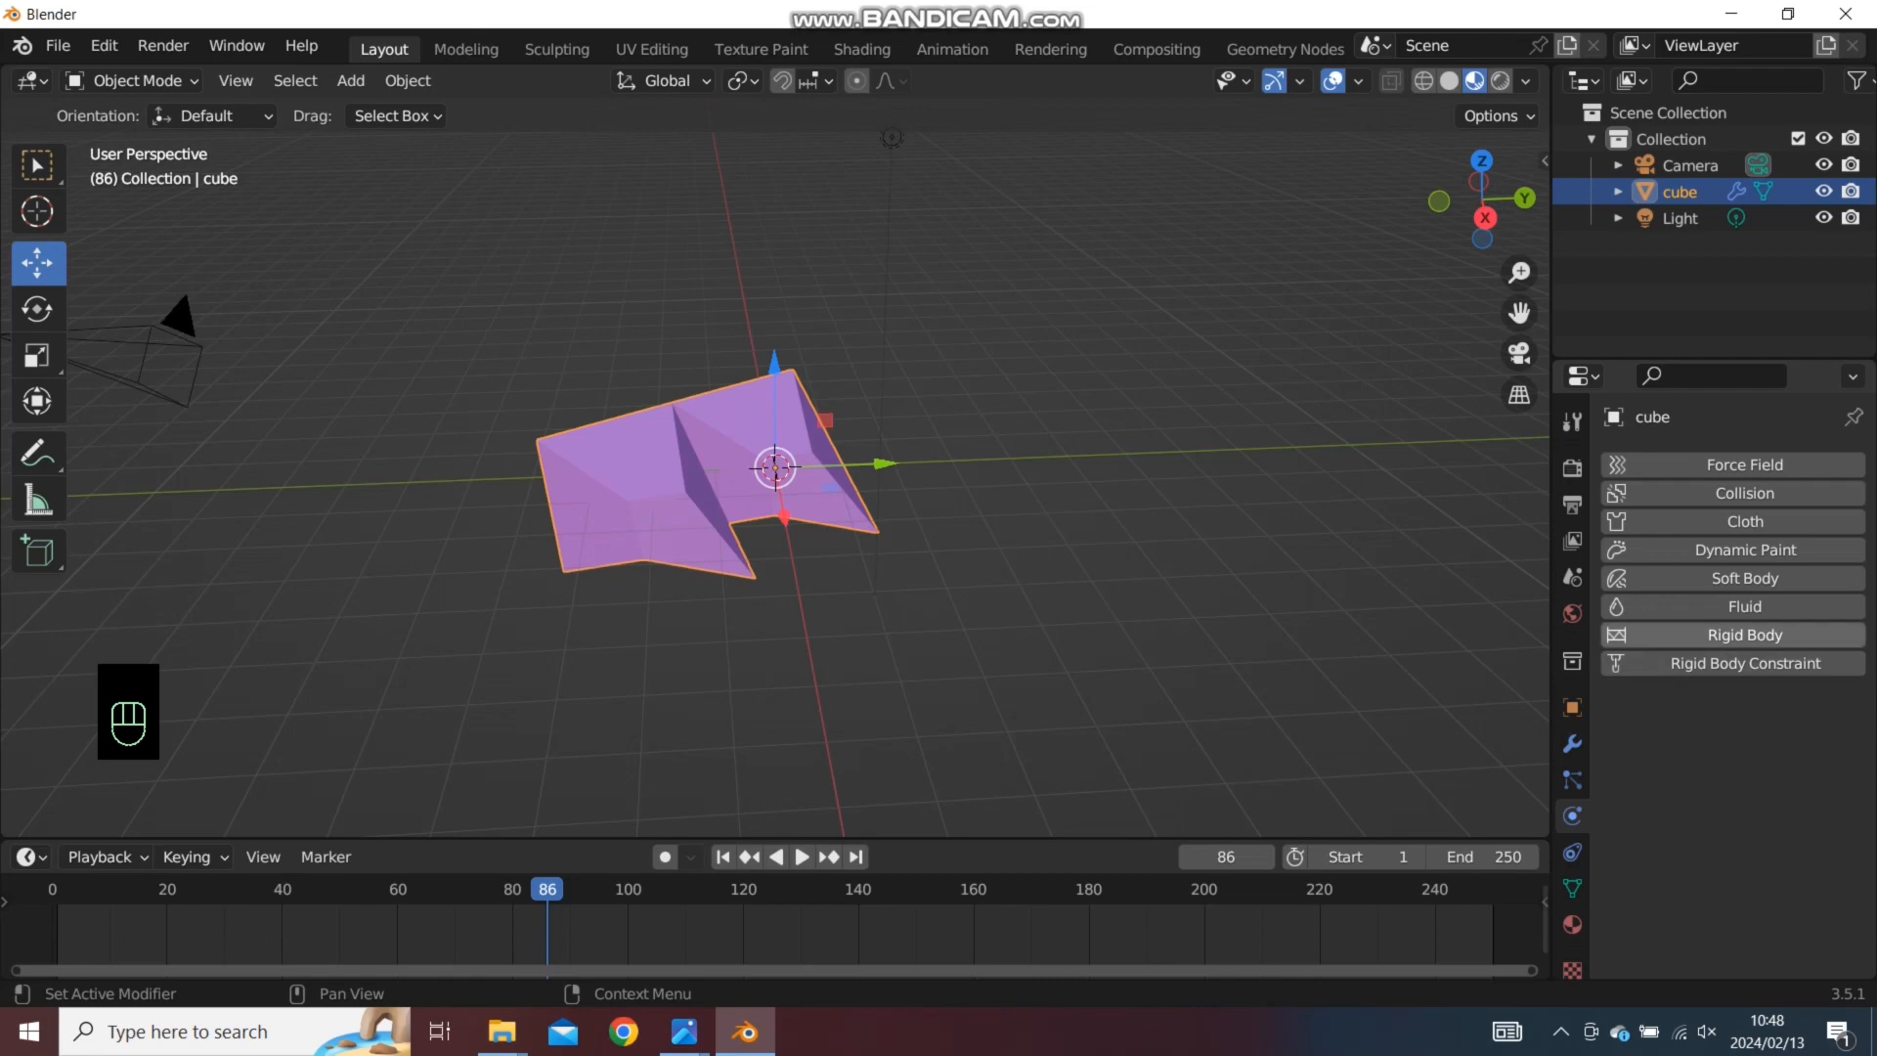
{"action": "left_click", "coordinate": [1745, 634]}
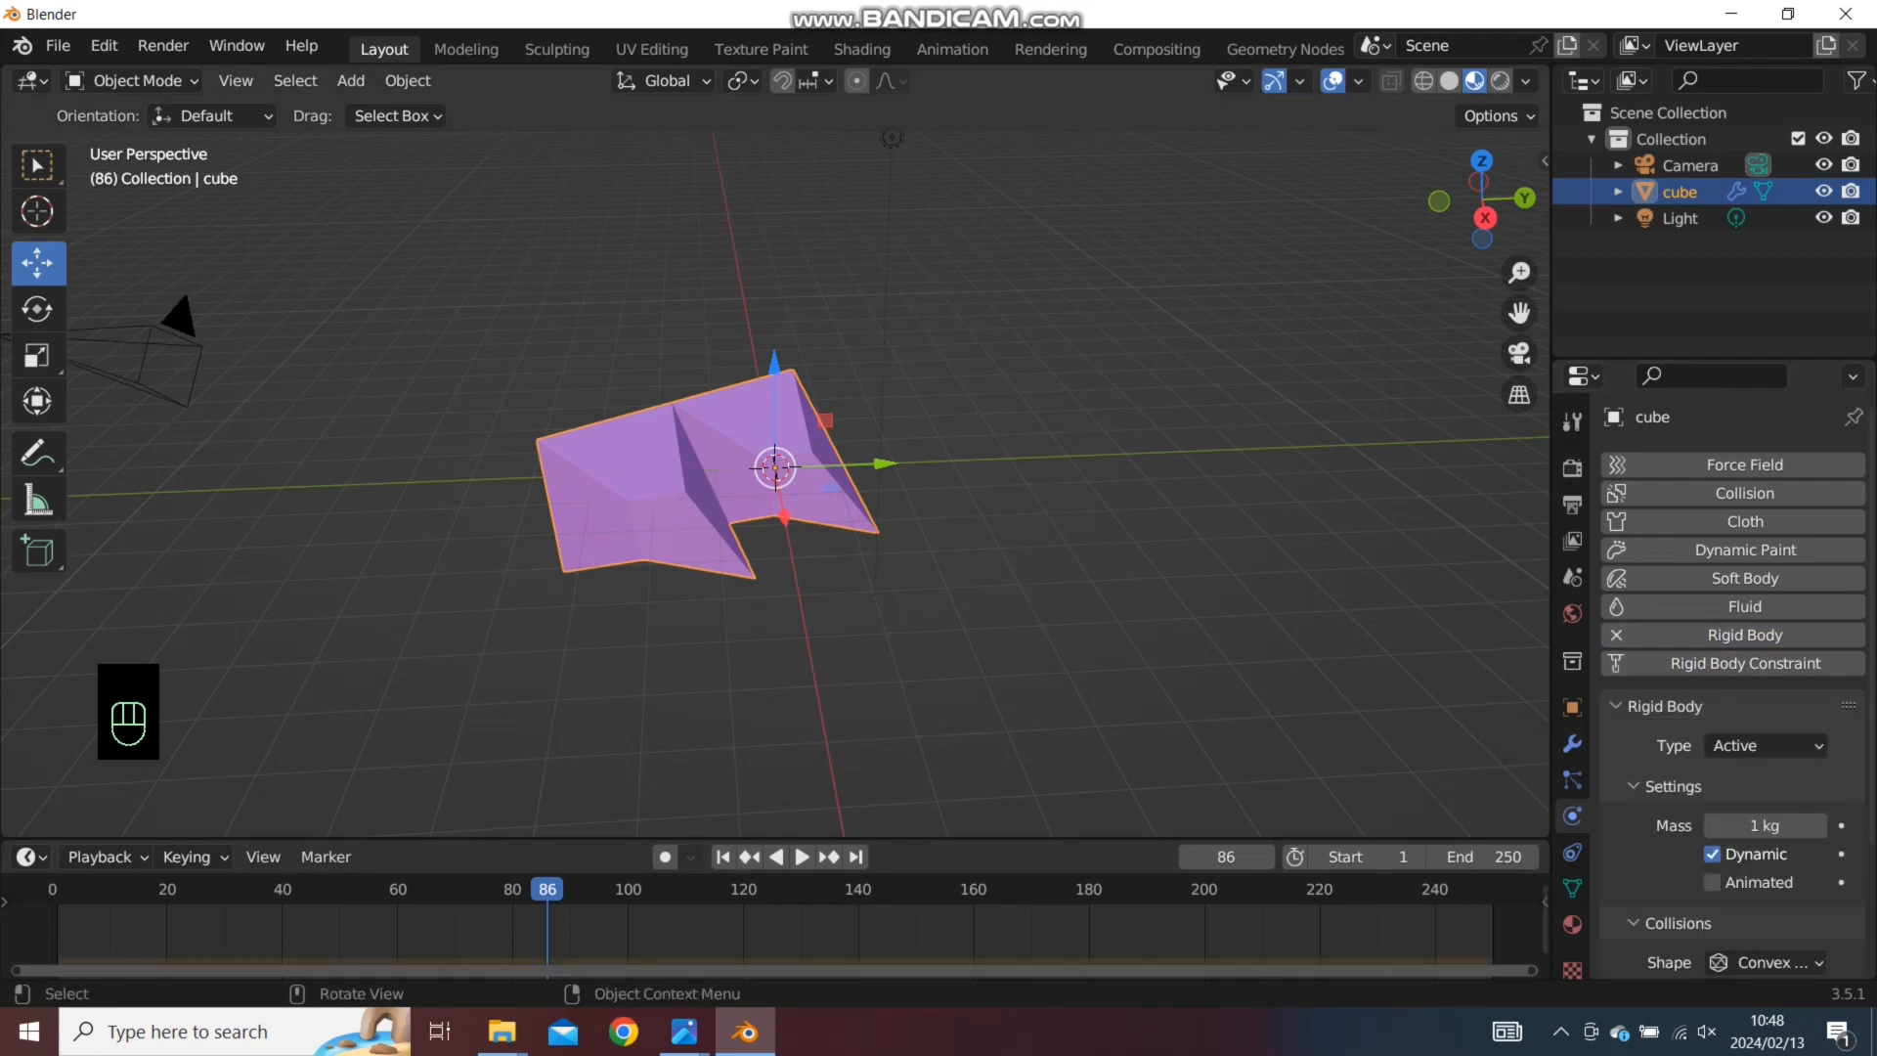
{"action": "key", "text": "space"}
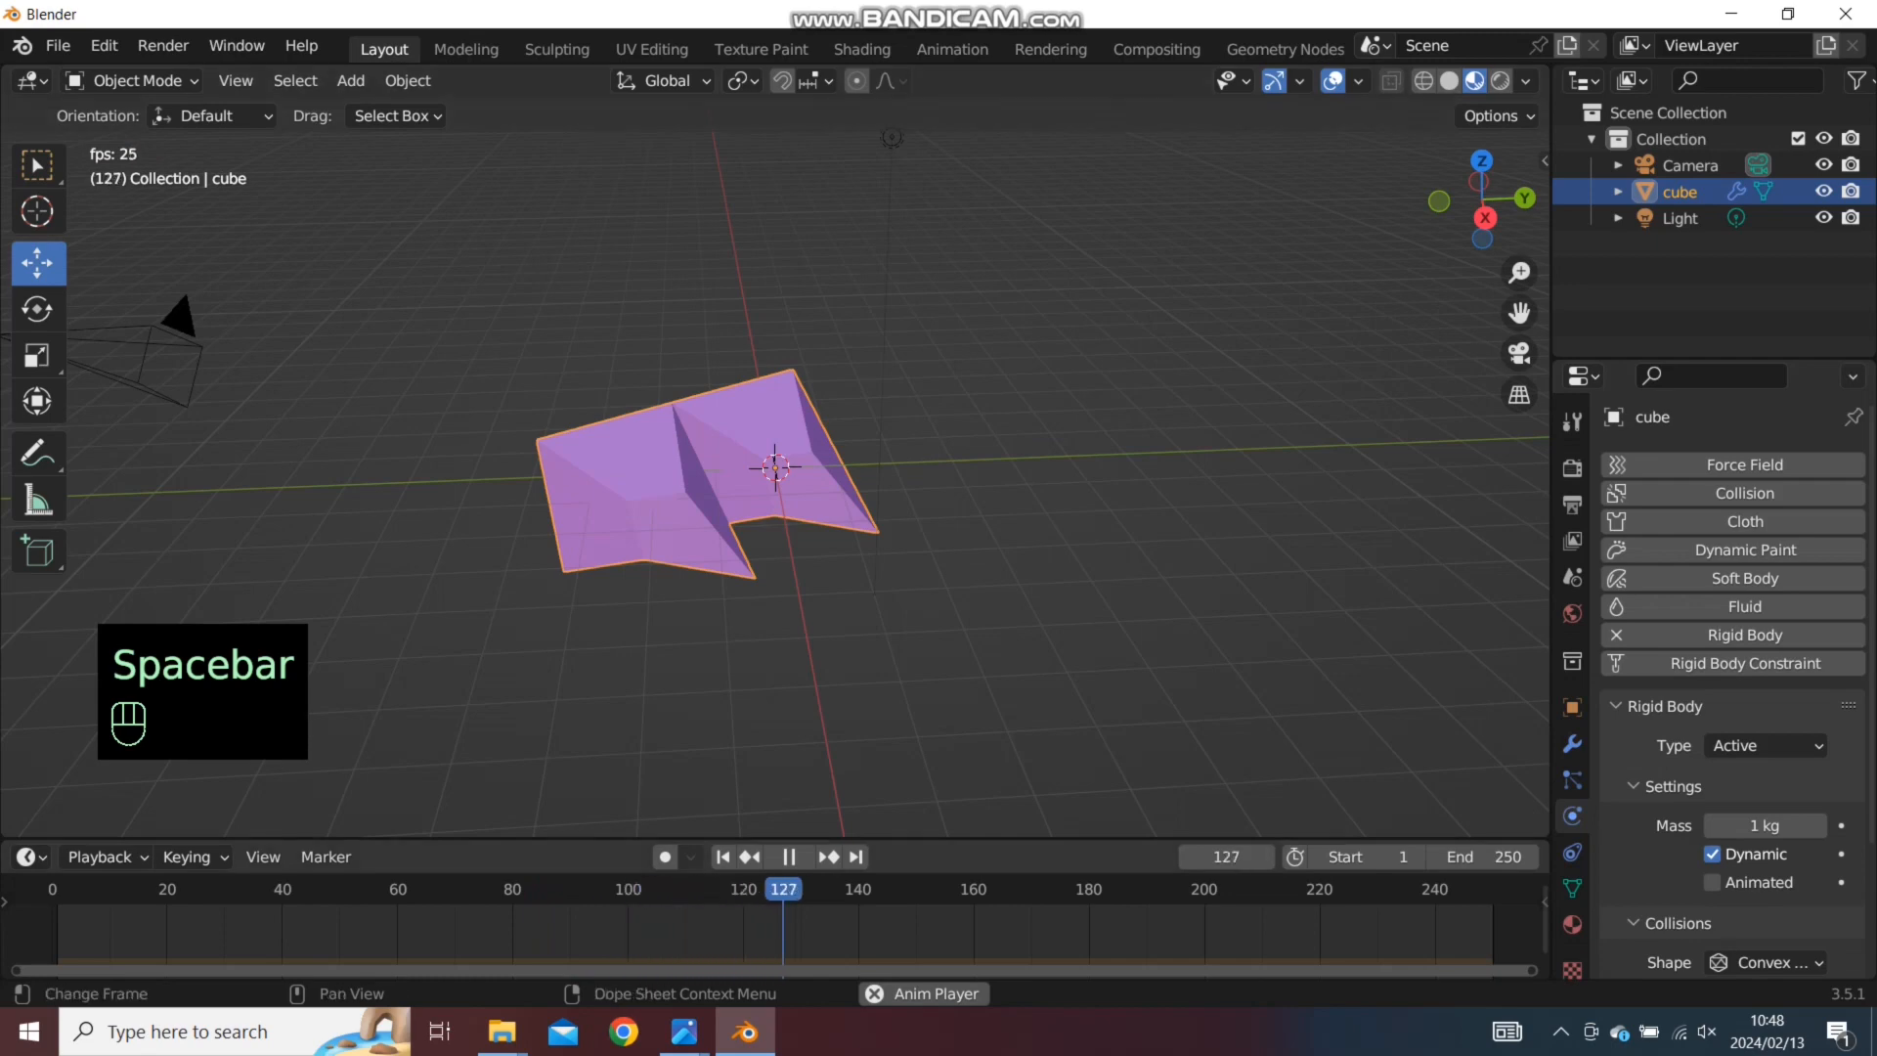
{"action": "left_click_drag", "start_coordinate": [801, 890], "coordinate": [518, 890]}
{"action": "left_click_drag", "start_coordinate": [706, 890], "coordinate": [52, 889]}
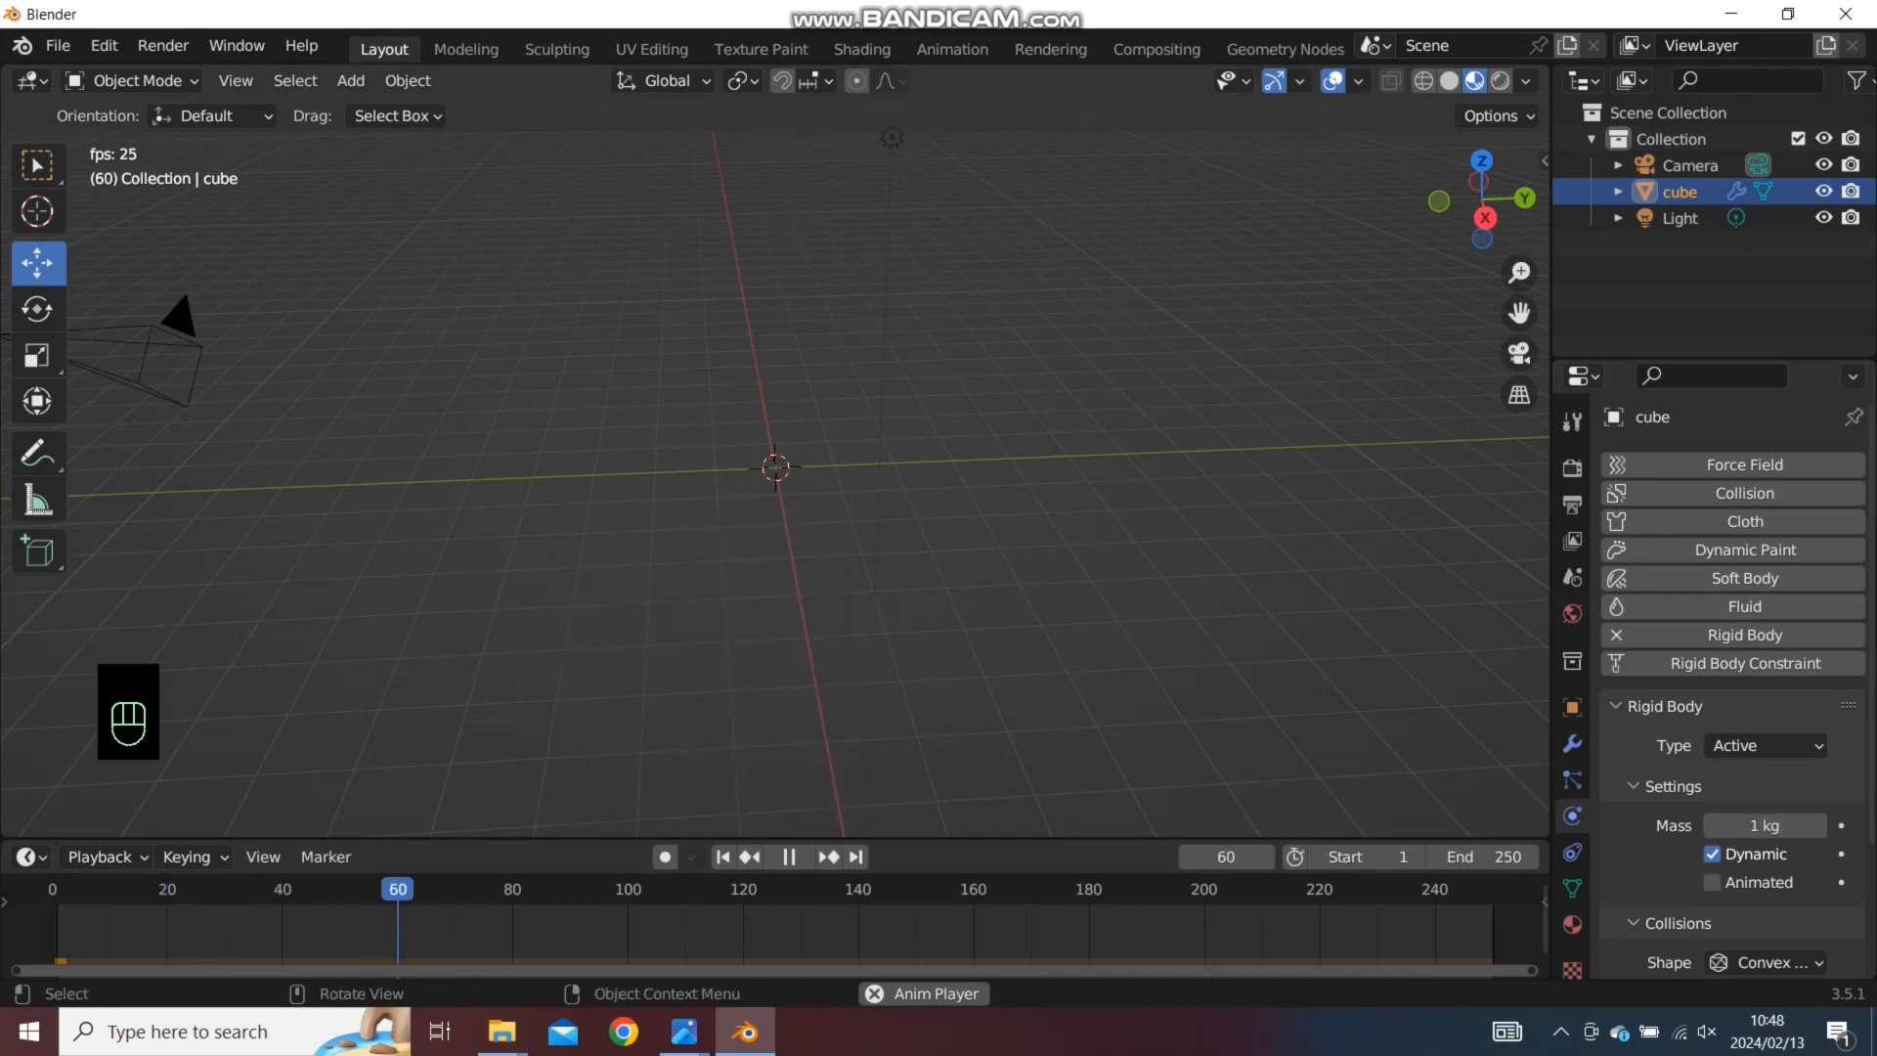
{"action": "key", "text": "space"}
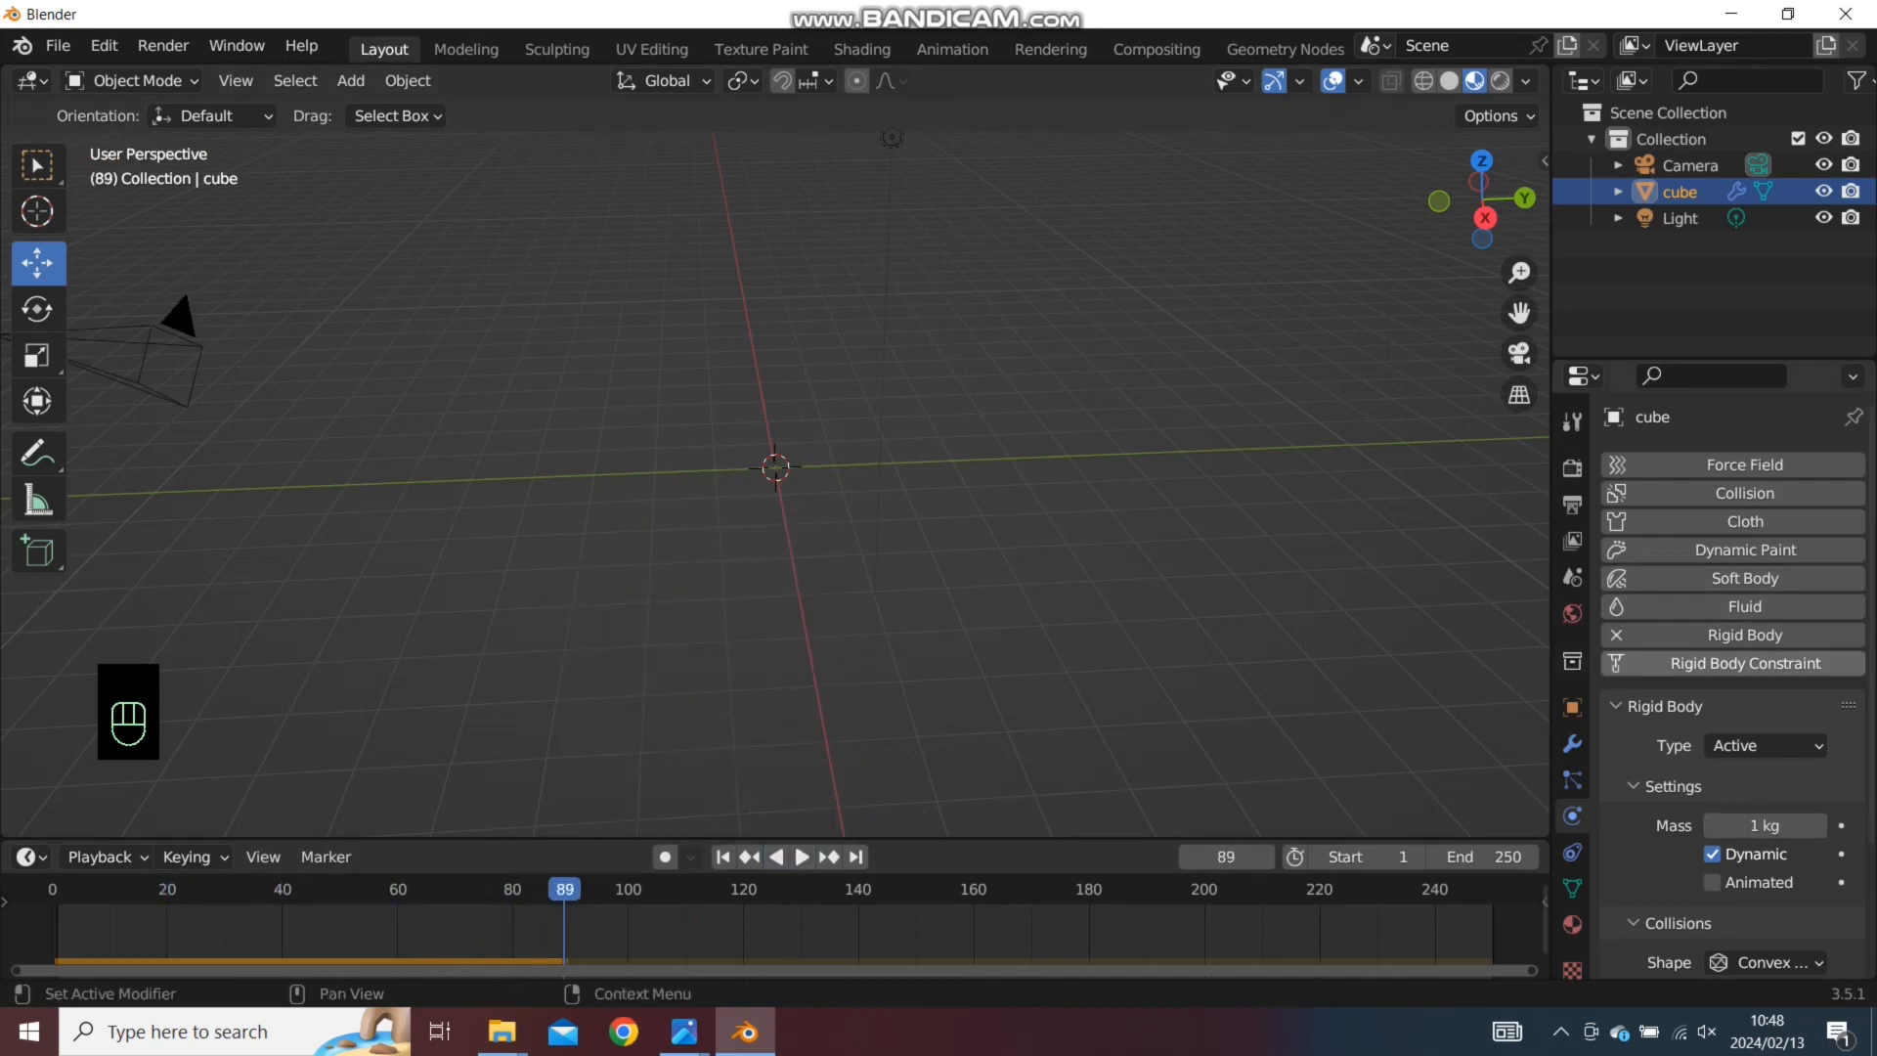
{"action": "left_click", "coordinate": [1744, 634]}
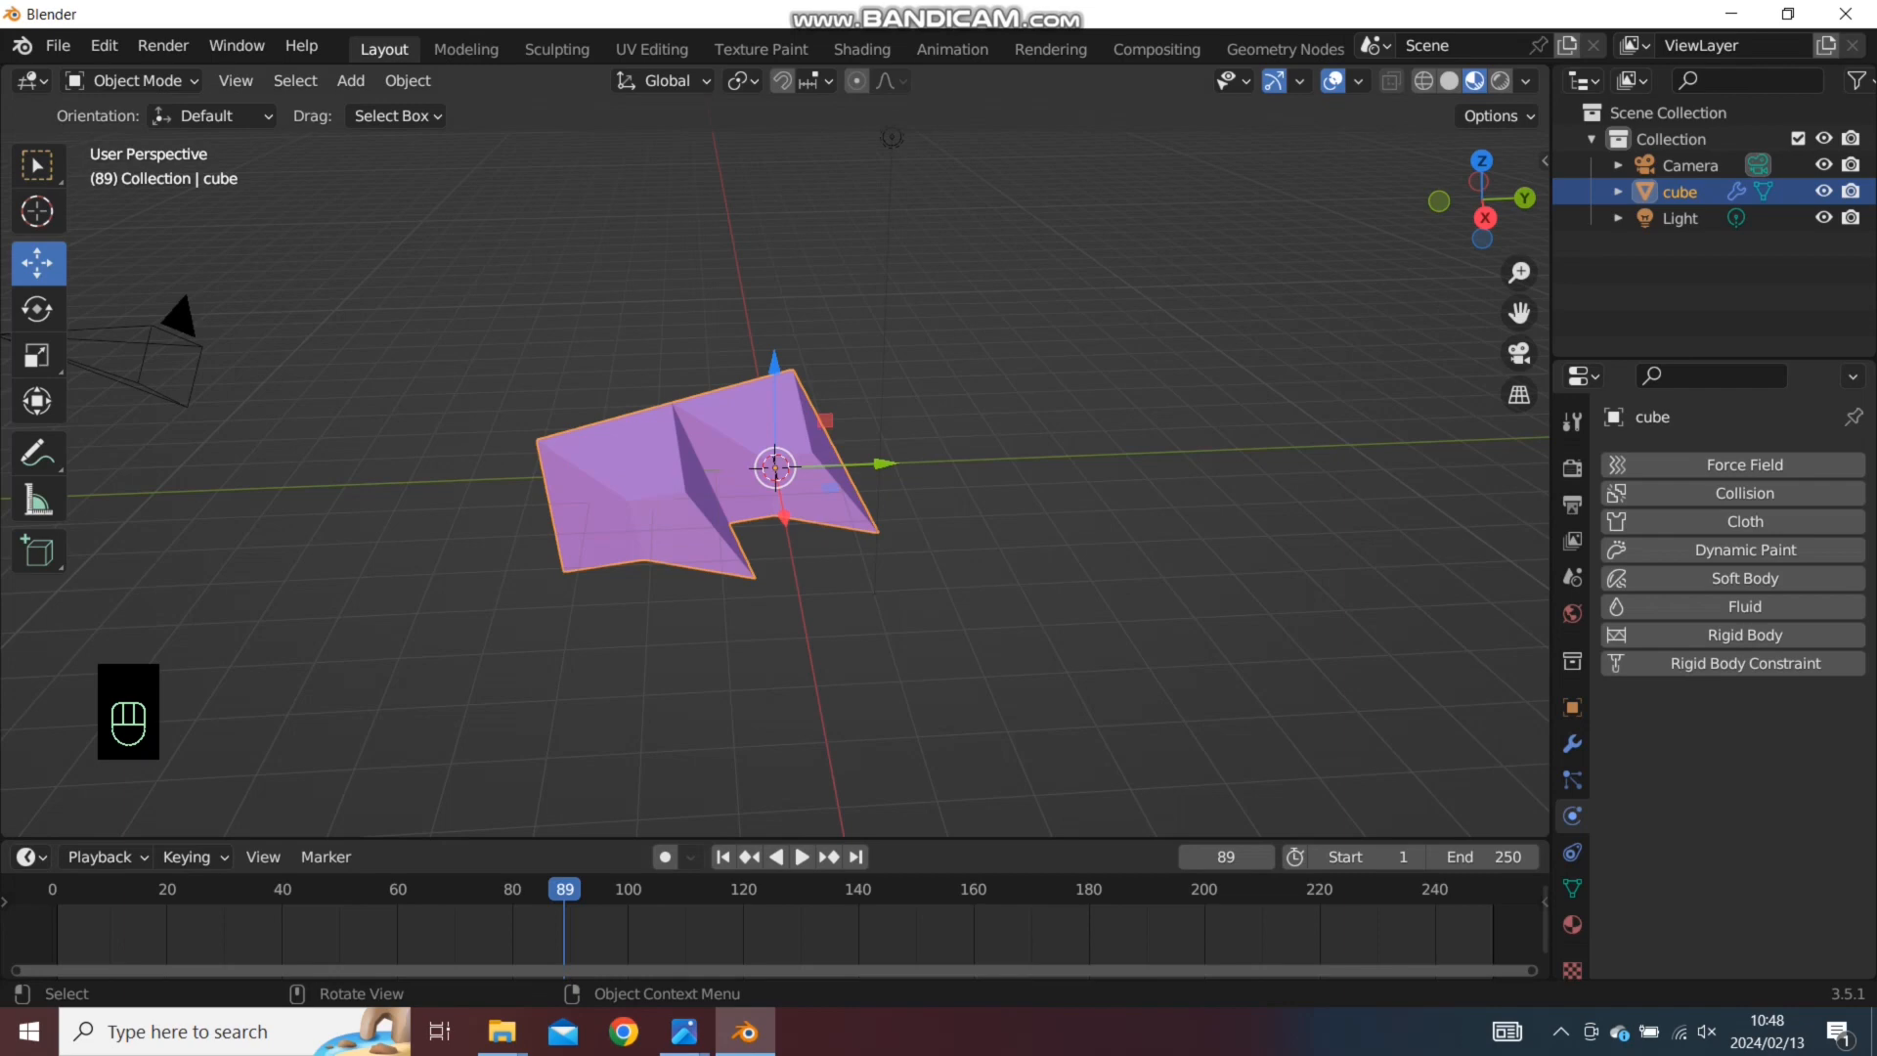
Add a plane mesh to the scene and scale it up into a large ground surface
{"action": "key", "text": "shift+a"}
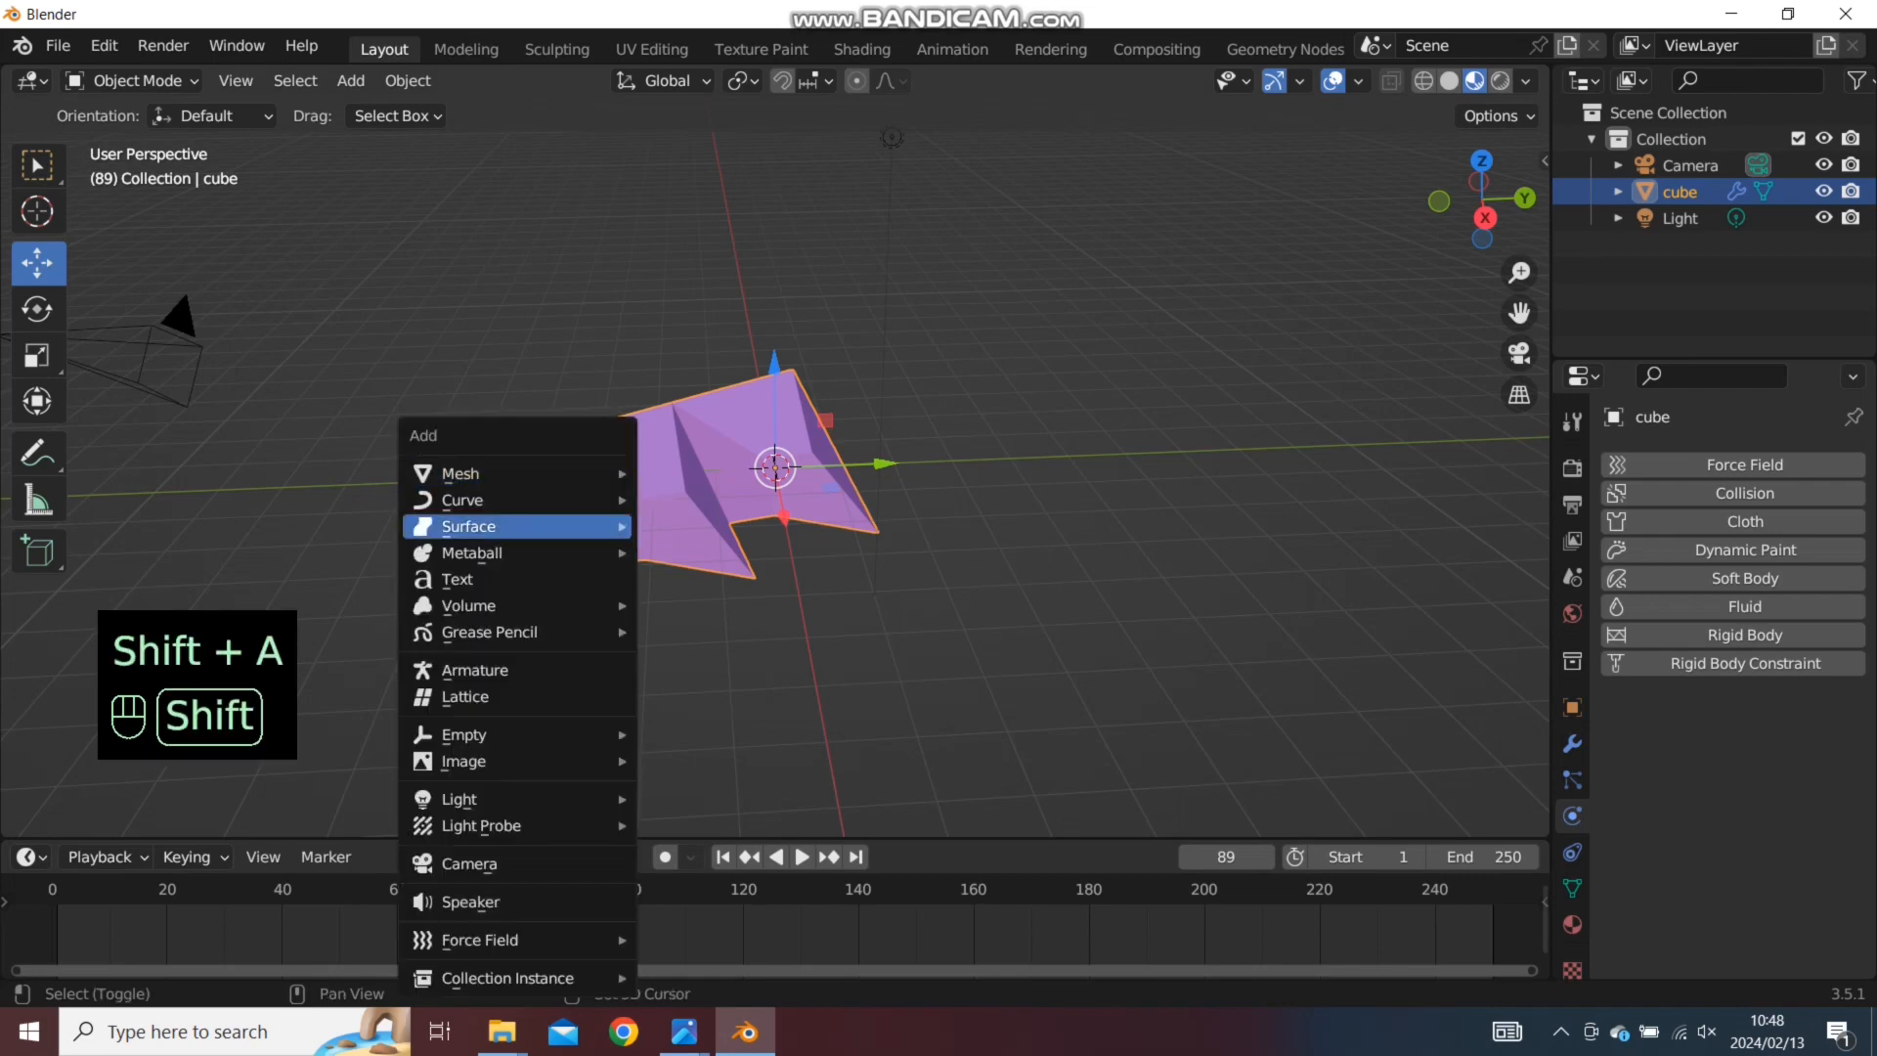
{"action": "mouse_move", "coordinate": [518, 474]}
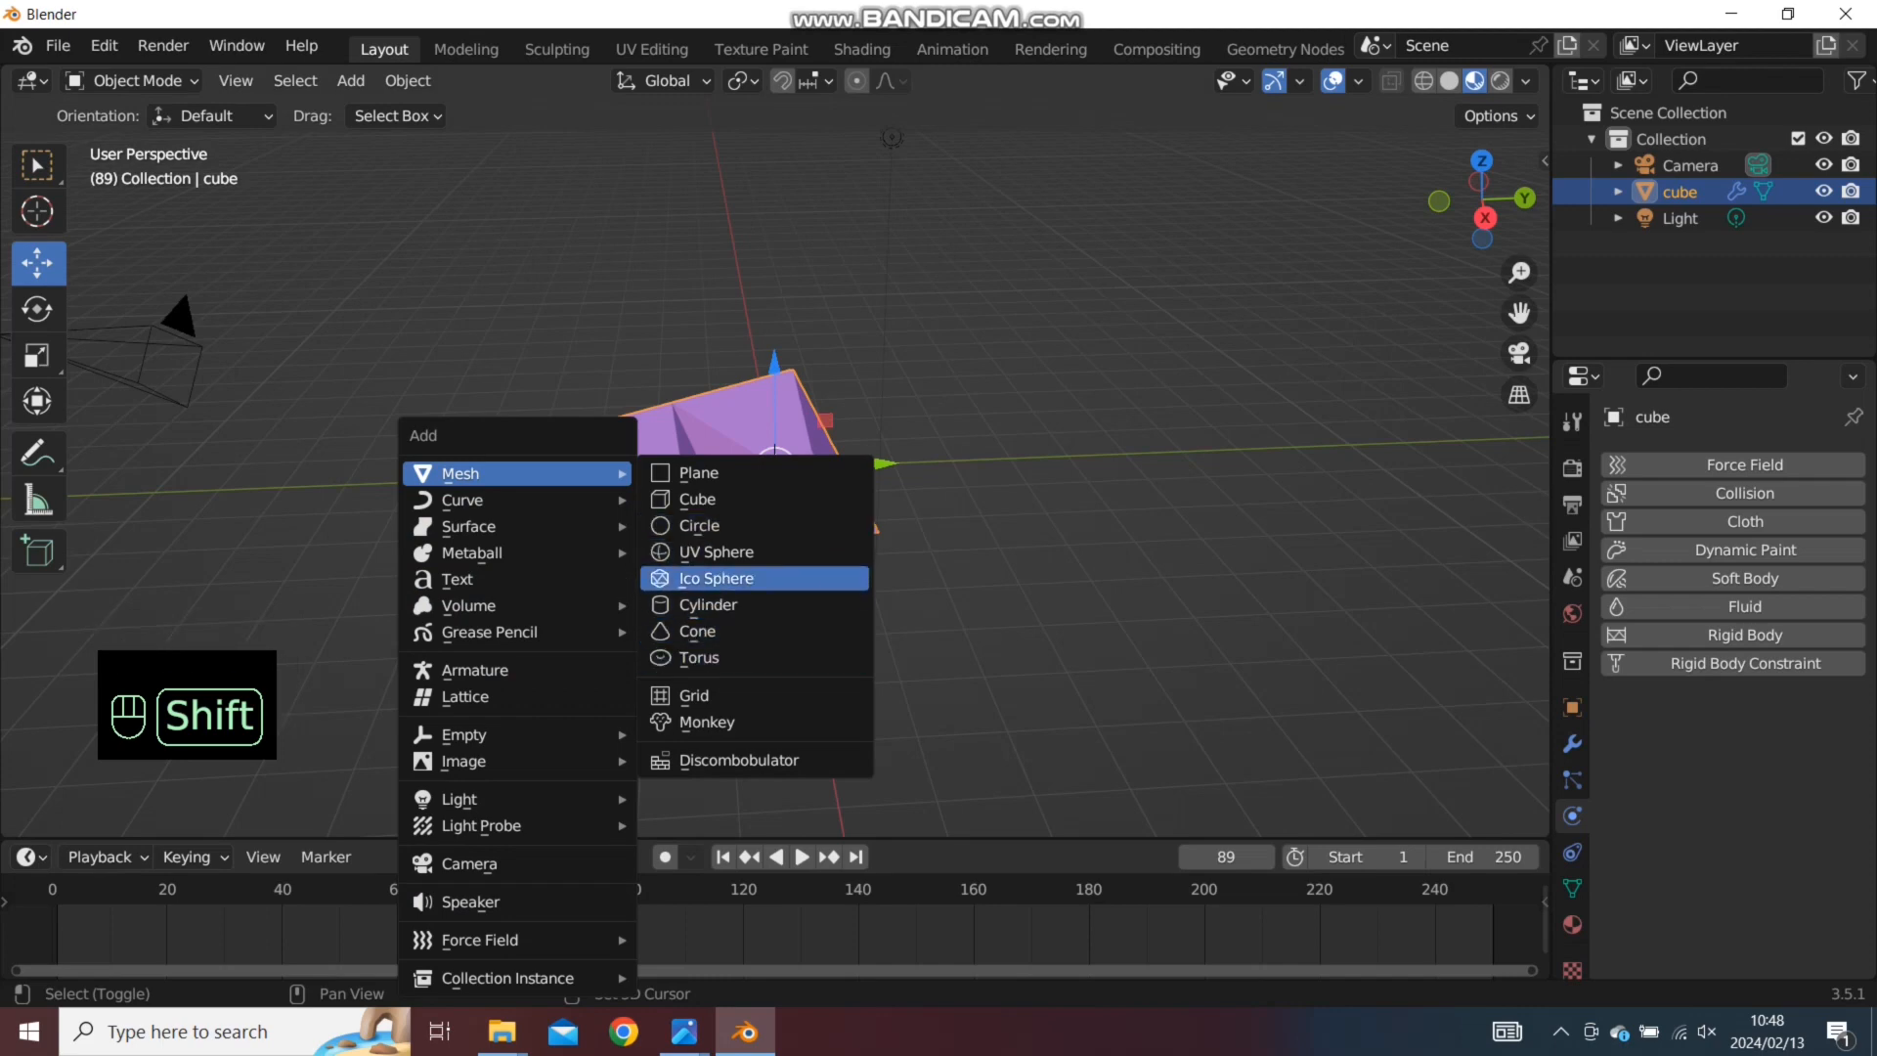
{"action": "left_click", "coordinate": [699, 472]}
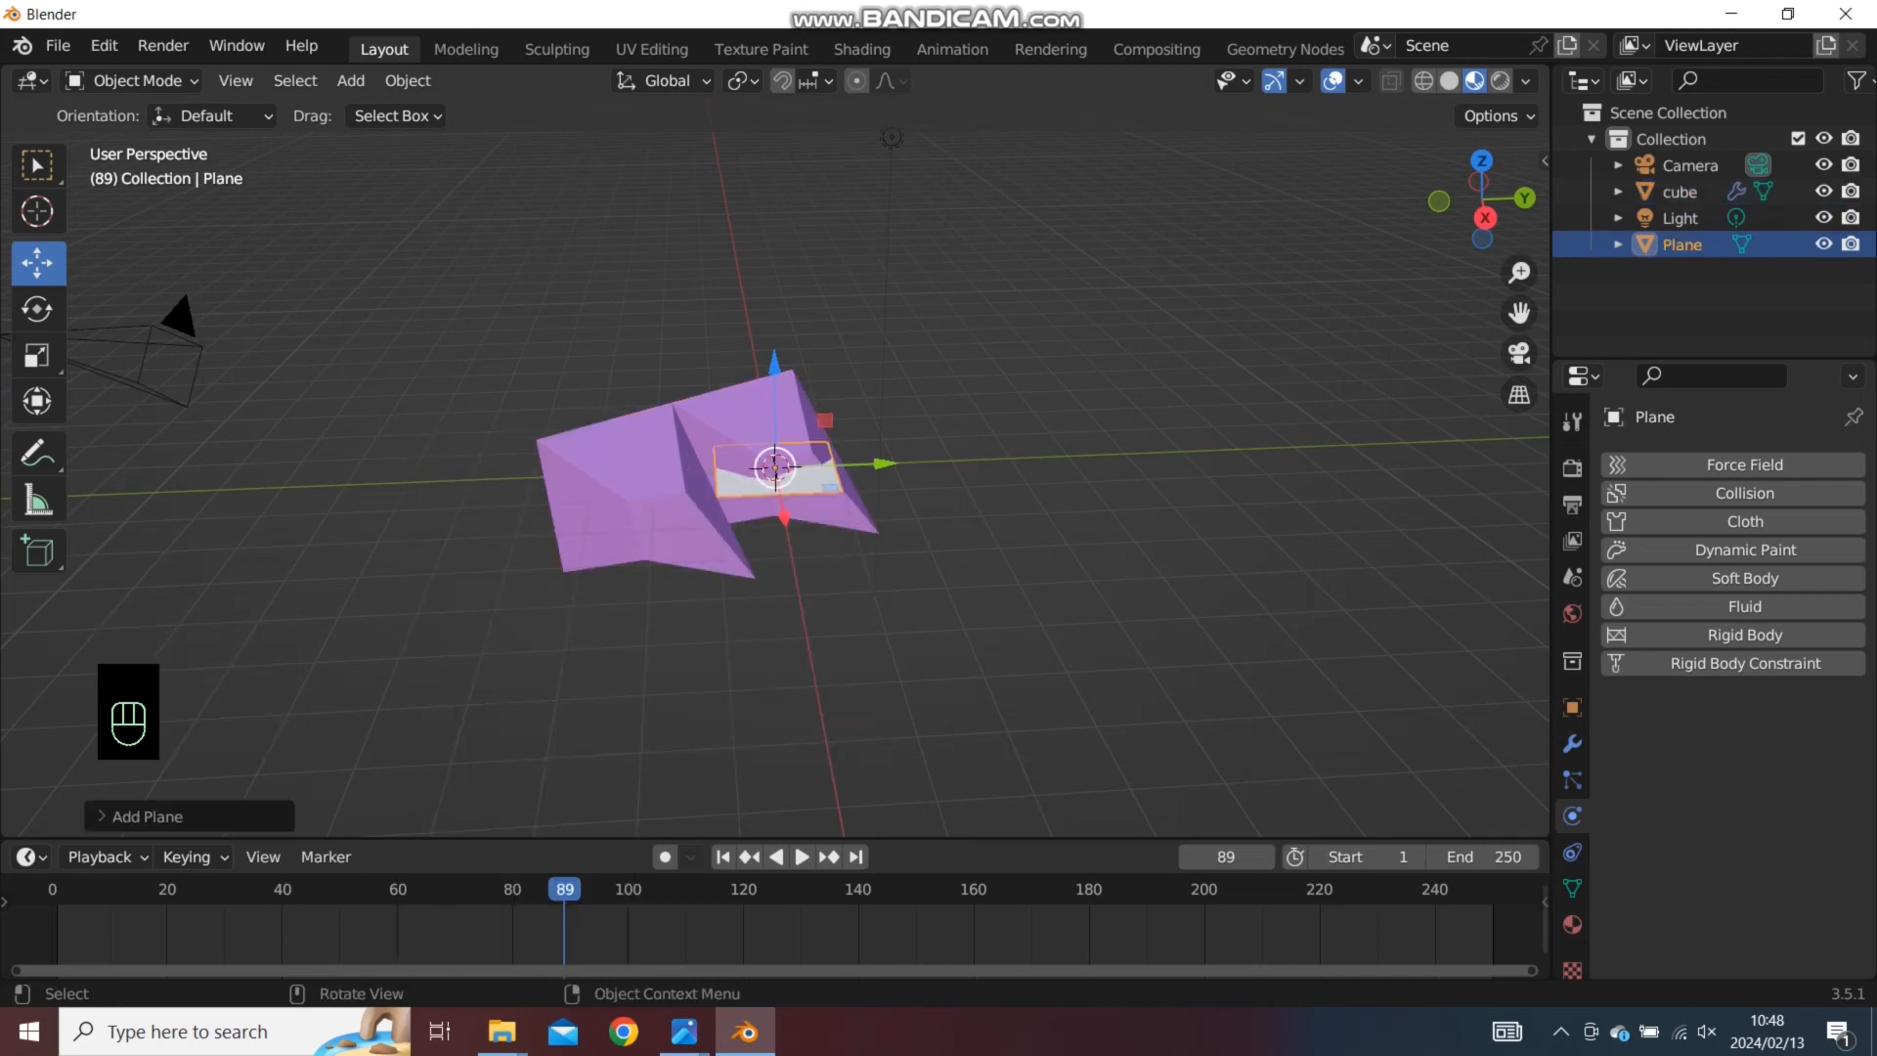
{"action": "key", "text": "s"}
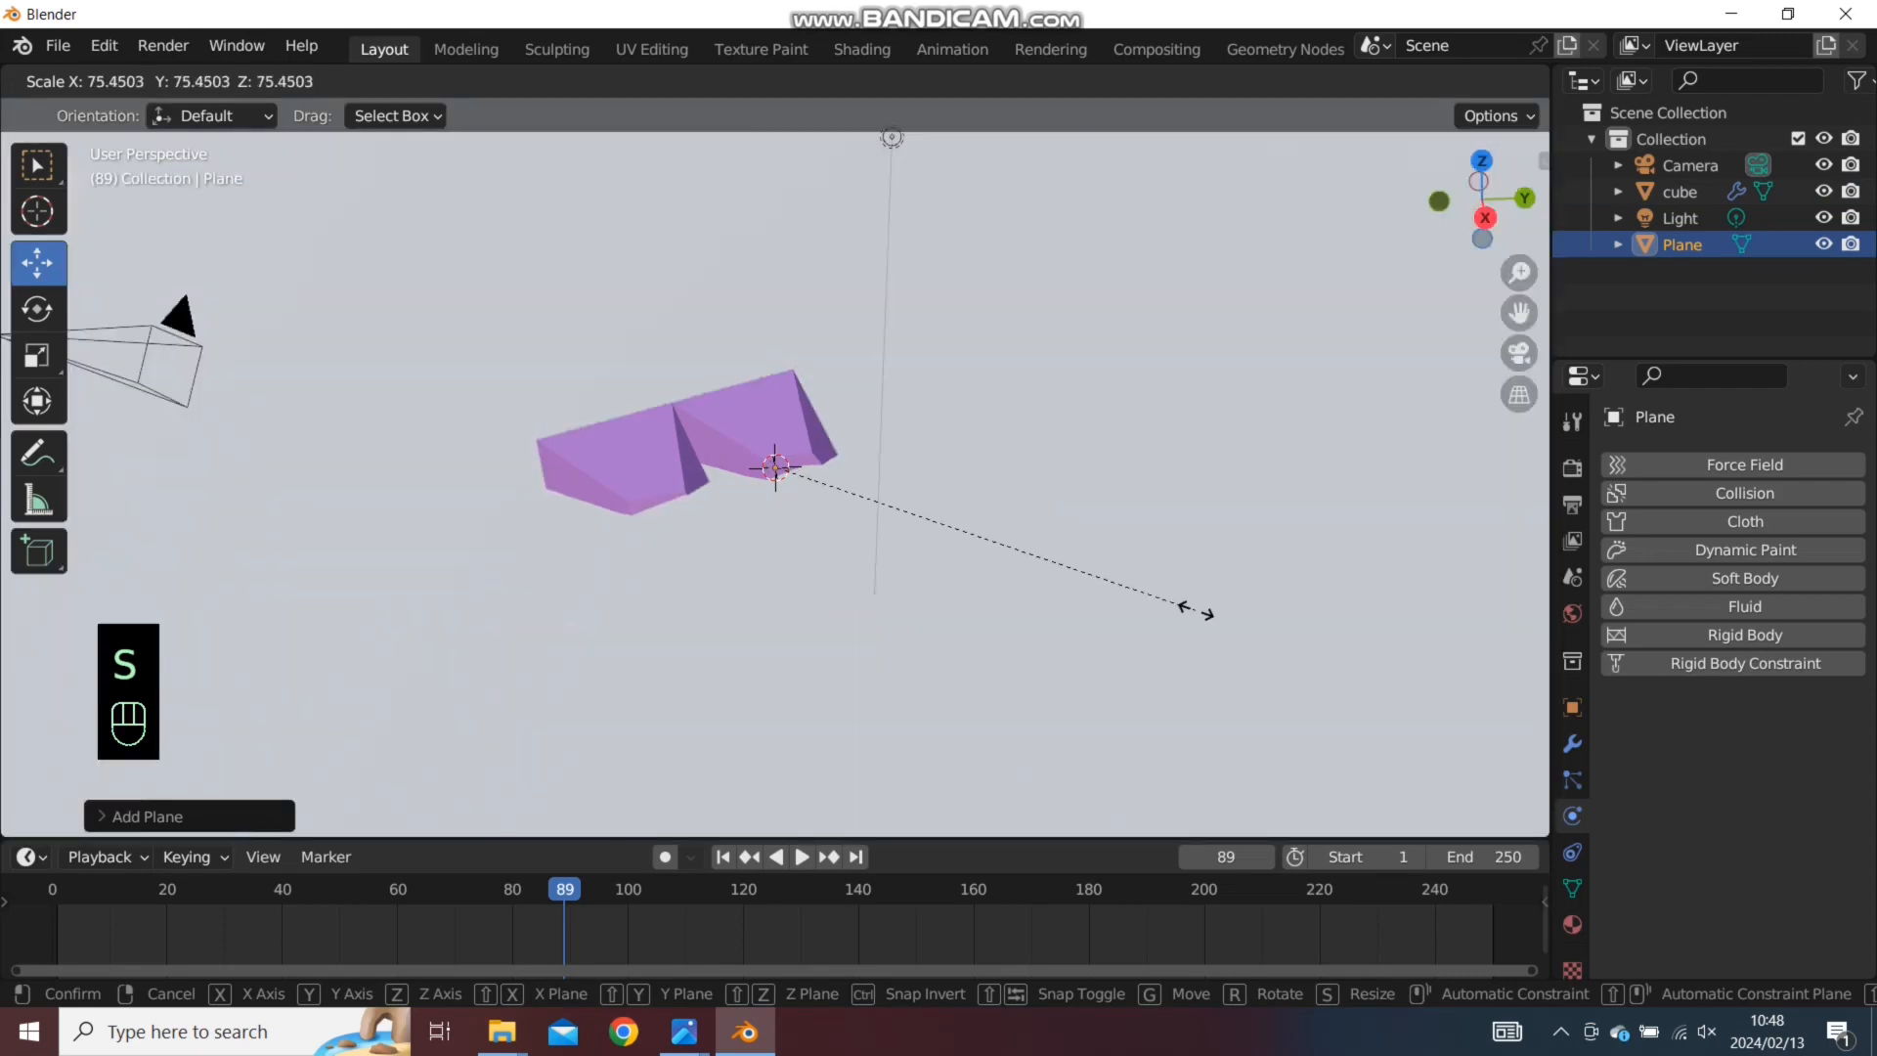
{"action": "left_click", "coordinate": [1047, 553]}
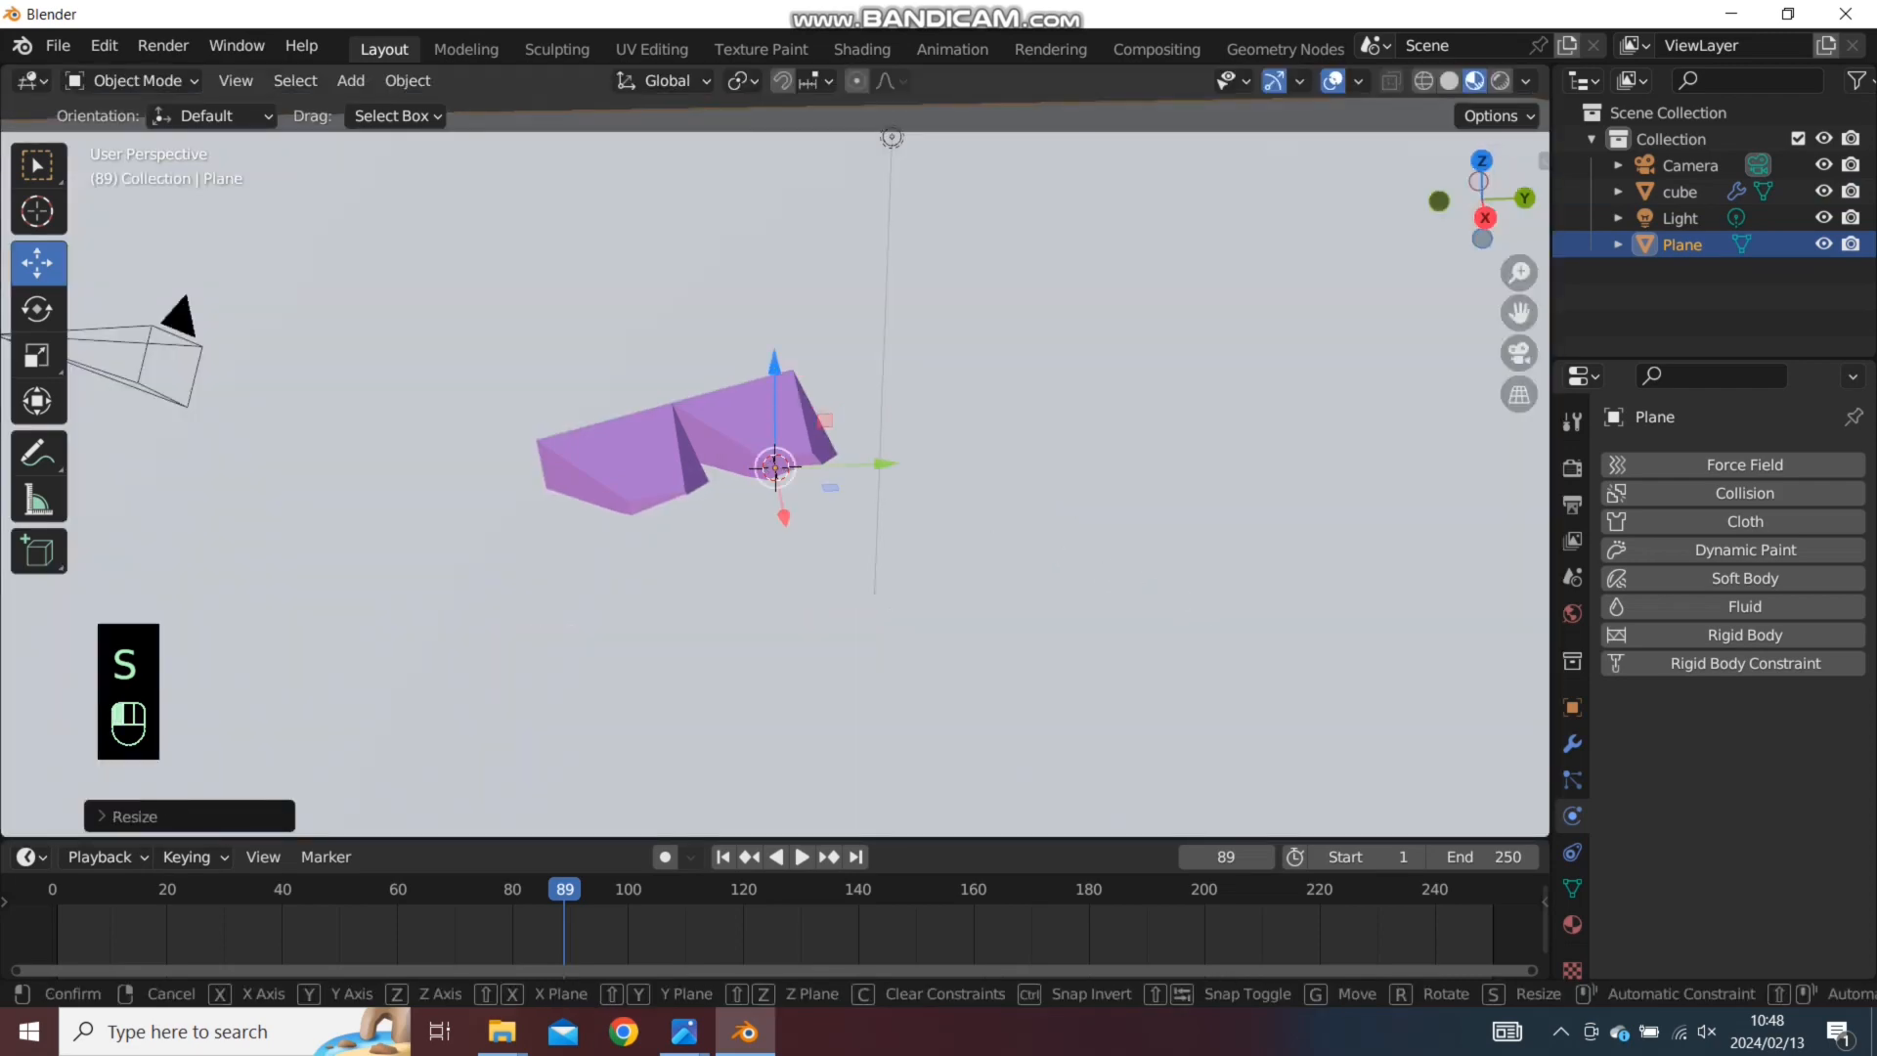
Move the large plane straight down along the Z axis so it lies below the cube
{"action": "left_click_drag", "start_coordinate": [775, 467], "coordinate": [776, 665]}
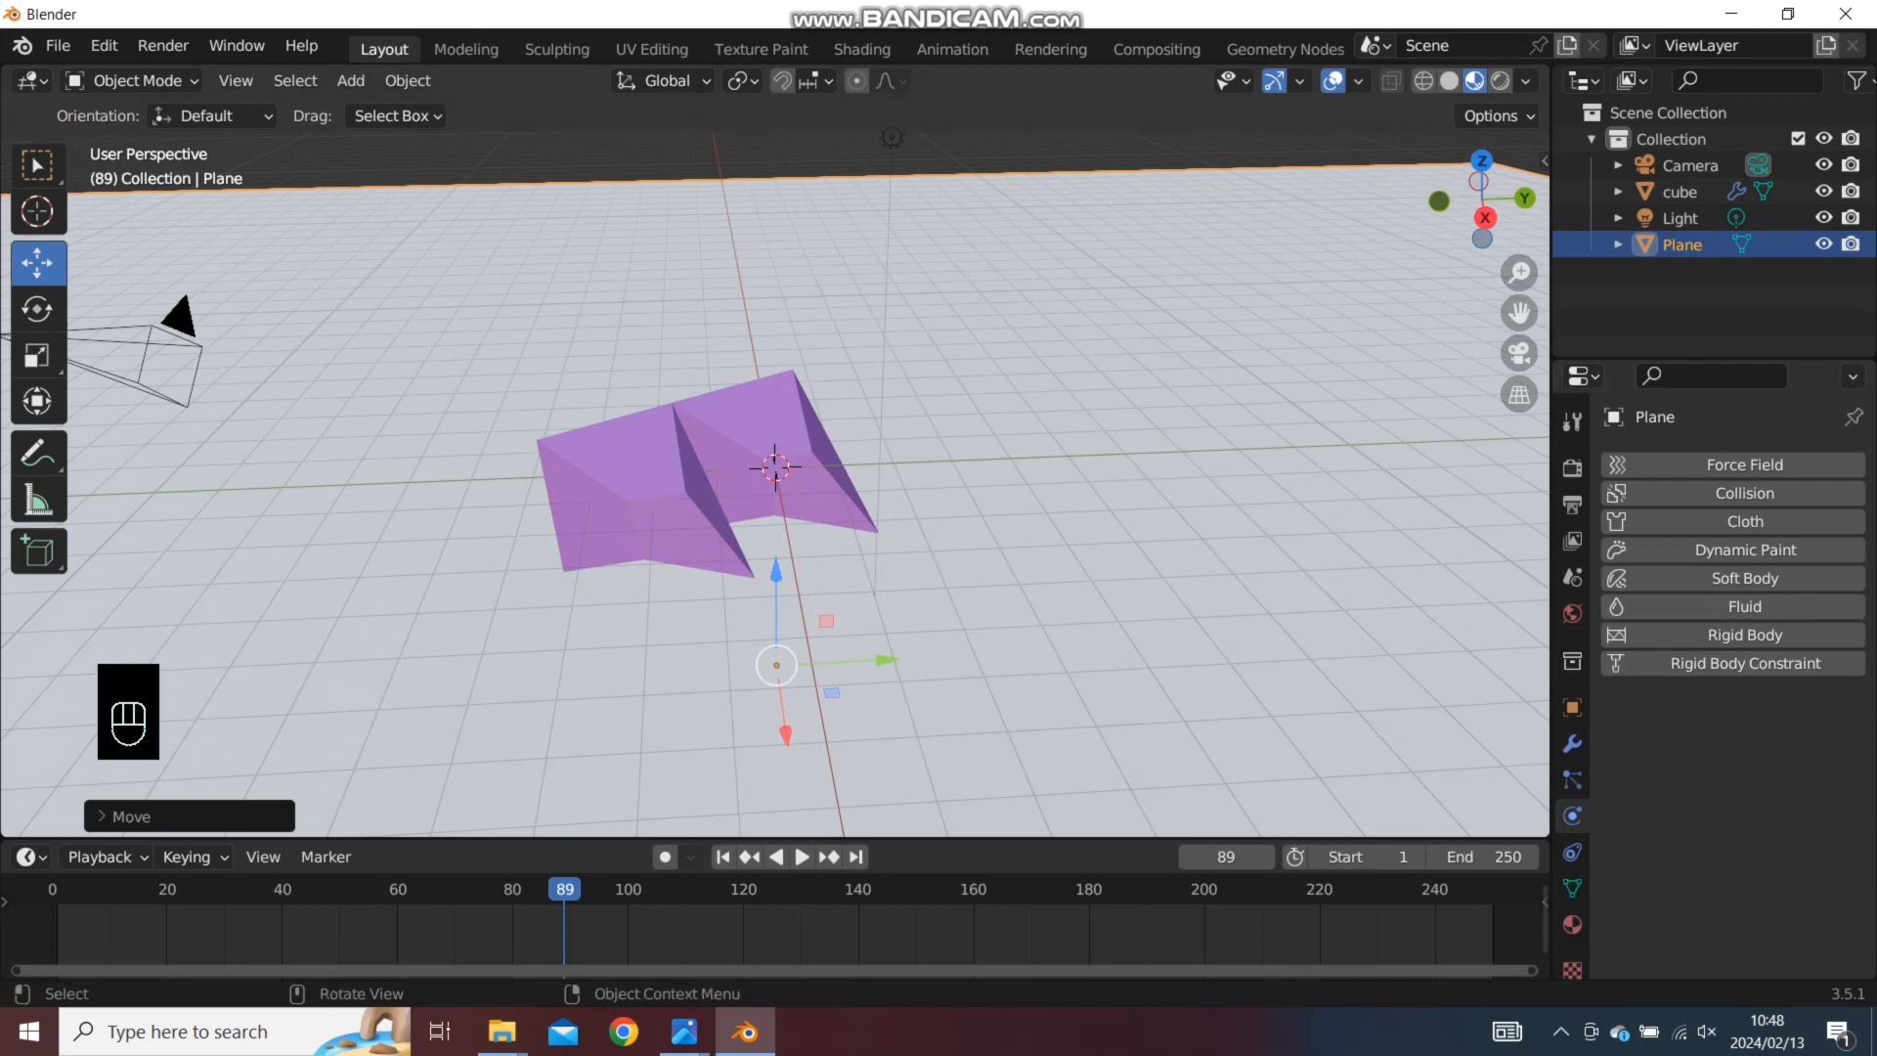
{"action": "mouse_move", "coordinate": [778, 586]}
{"action": "middle_mouse_down"}
{"action": "mouse_move", "coordinate": [778, 519]}
{"action": "mouse_move", "coordinate": [708, 554]}
{"action": "mouse_move", "coordinate": [778, 517]}
{"action": "mouse_move", "coordinate": [751, 596]}
{"action": "mouse_move", "coordinate": [748, 571]}
{"action": "middle_mouse_up"}
{"action": "scroll", "coordinate": [746, 587], "scroll_direction": "down", "scroll_amount": 1}
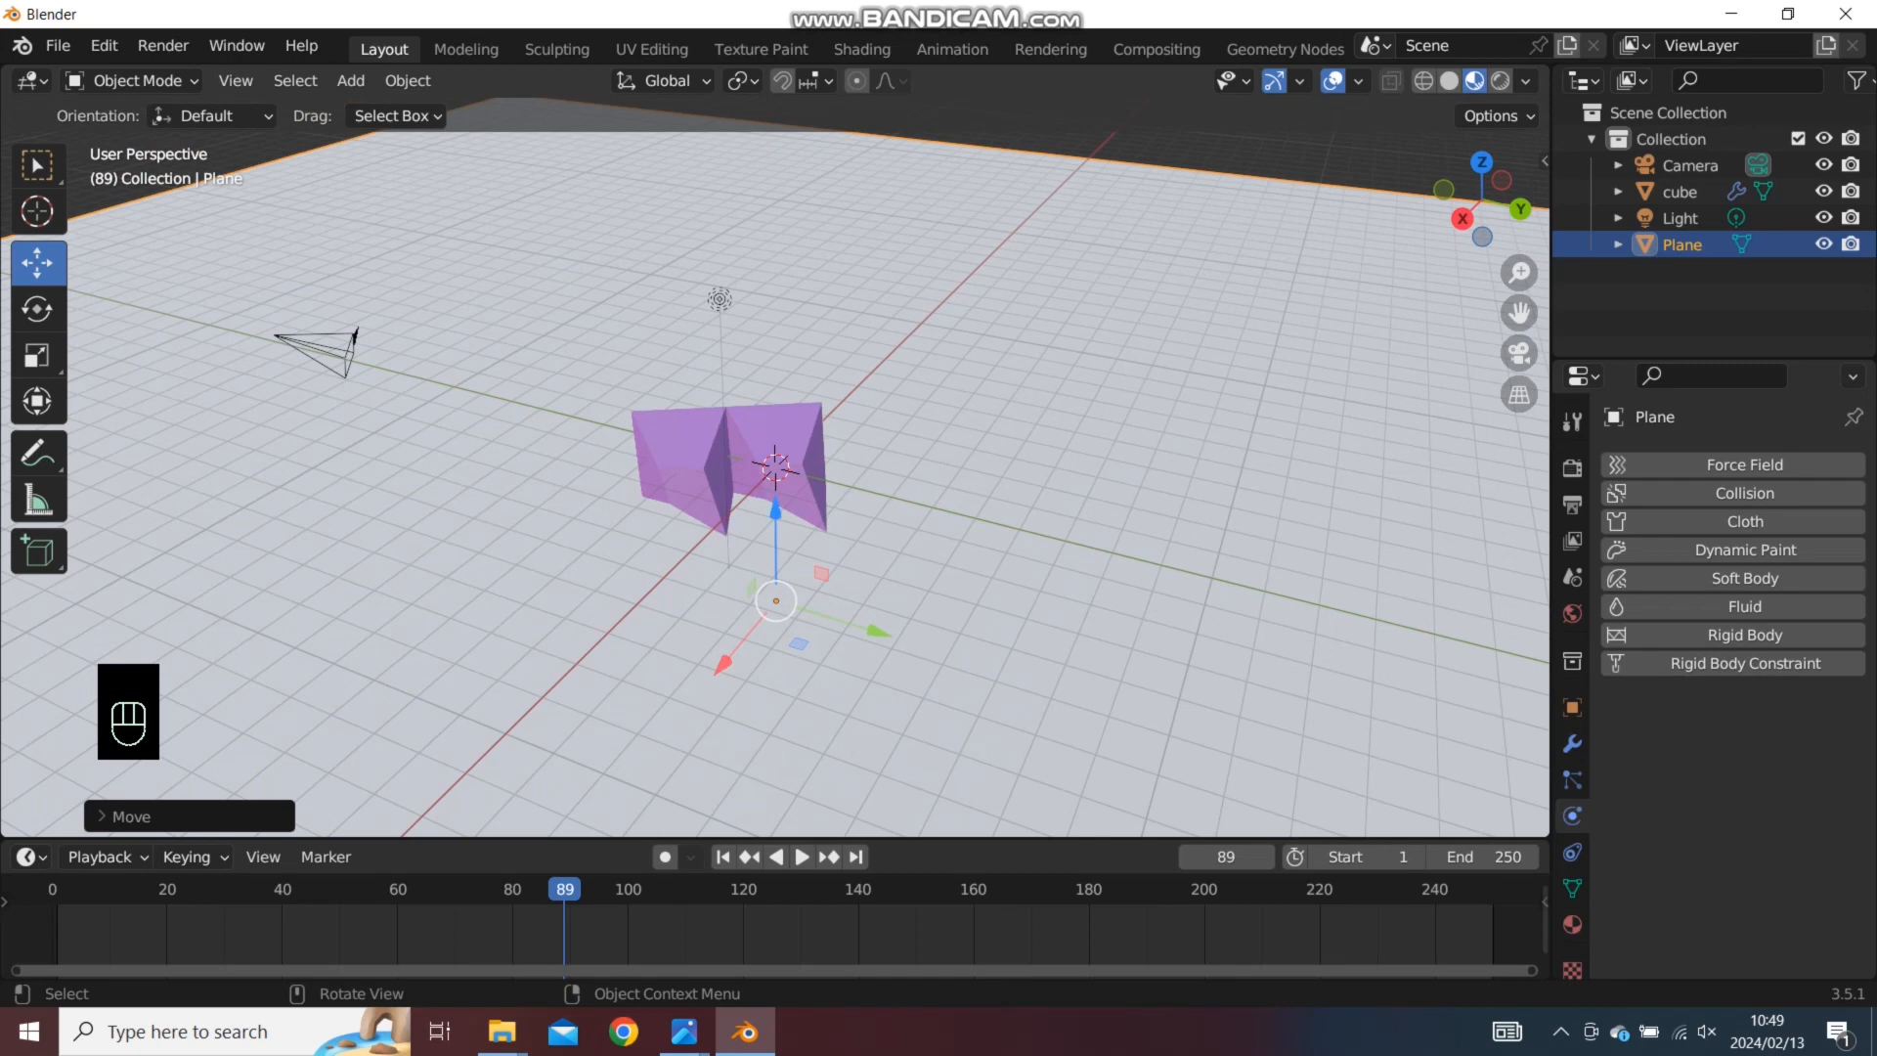
{"action": "left_click_drag", "start_coordinate": [775, 511], "coordinate": [775, 571]}
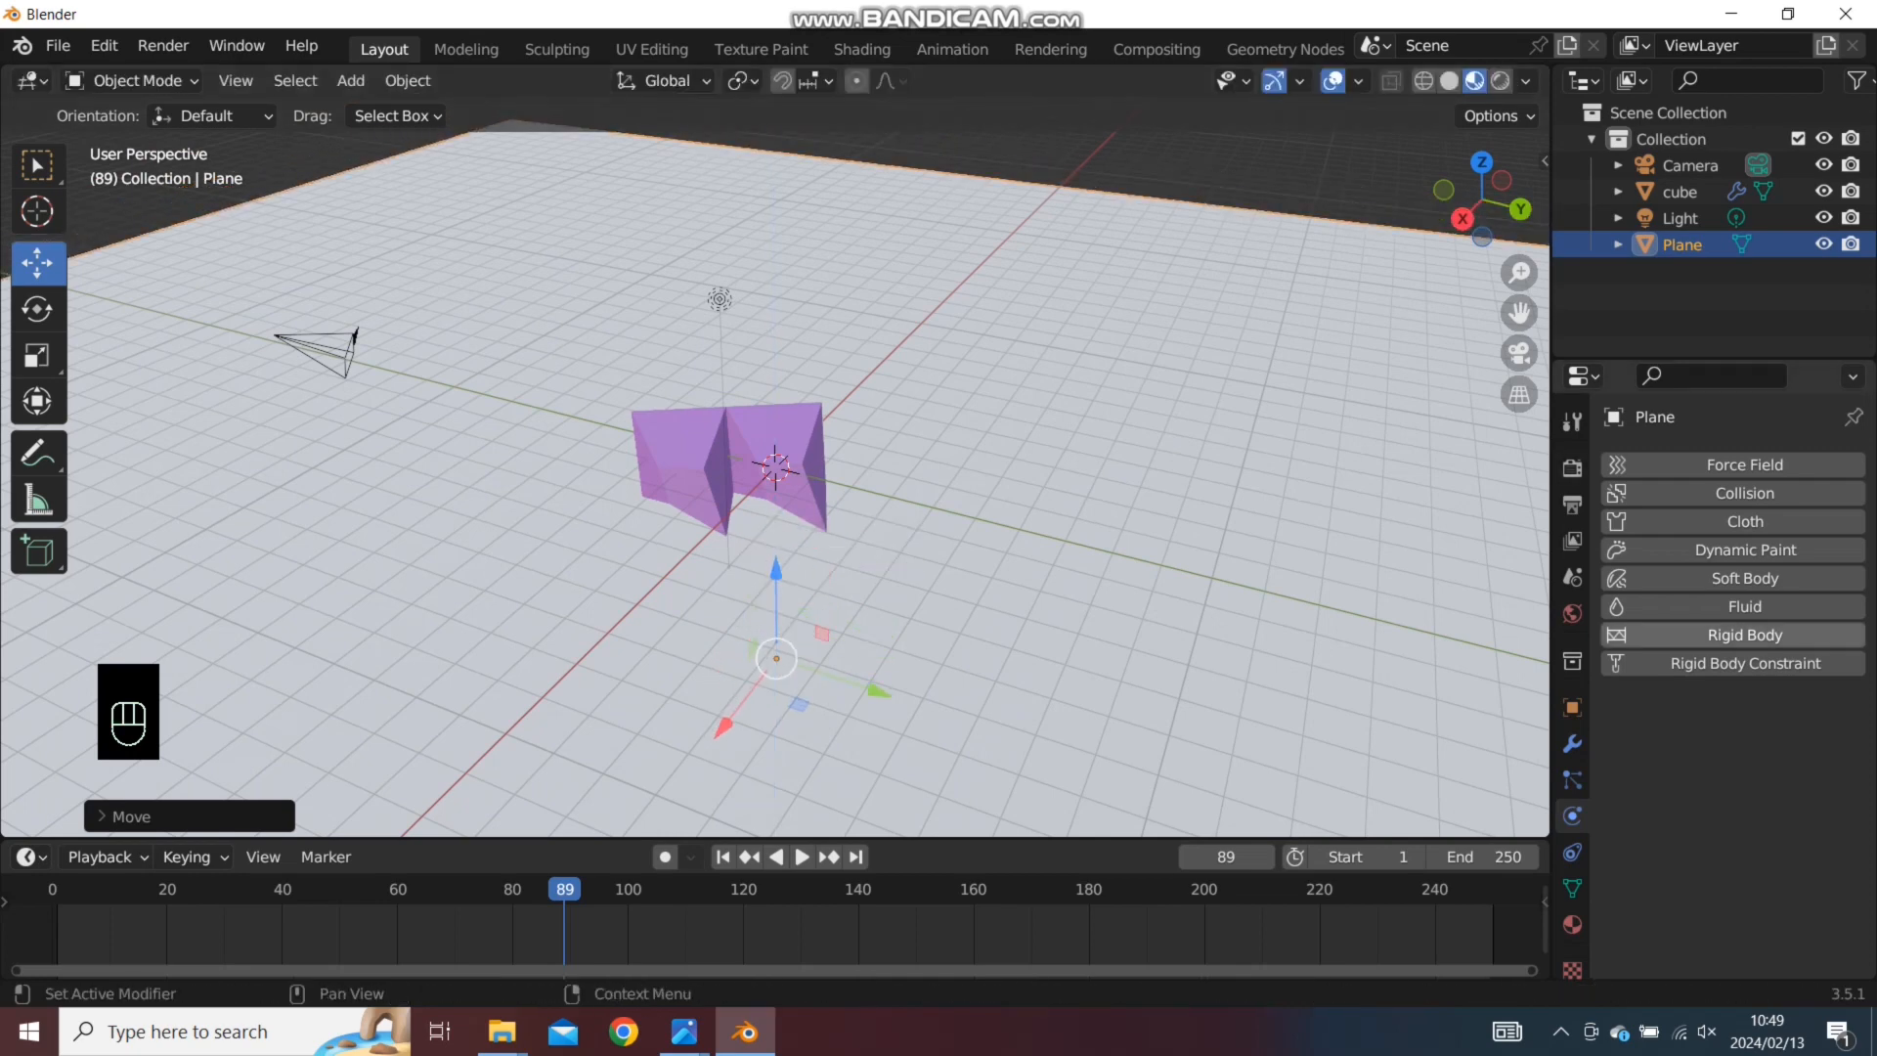
Try active Rigid Body physics on the plane, play the simulation, and return the timeline to frame 0
{"action": "left_click", "coordinate": [1744, 634]}
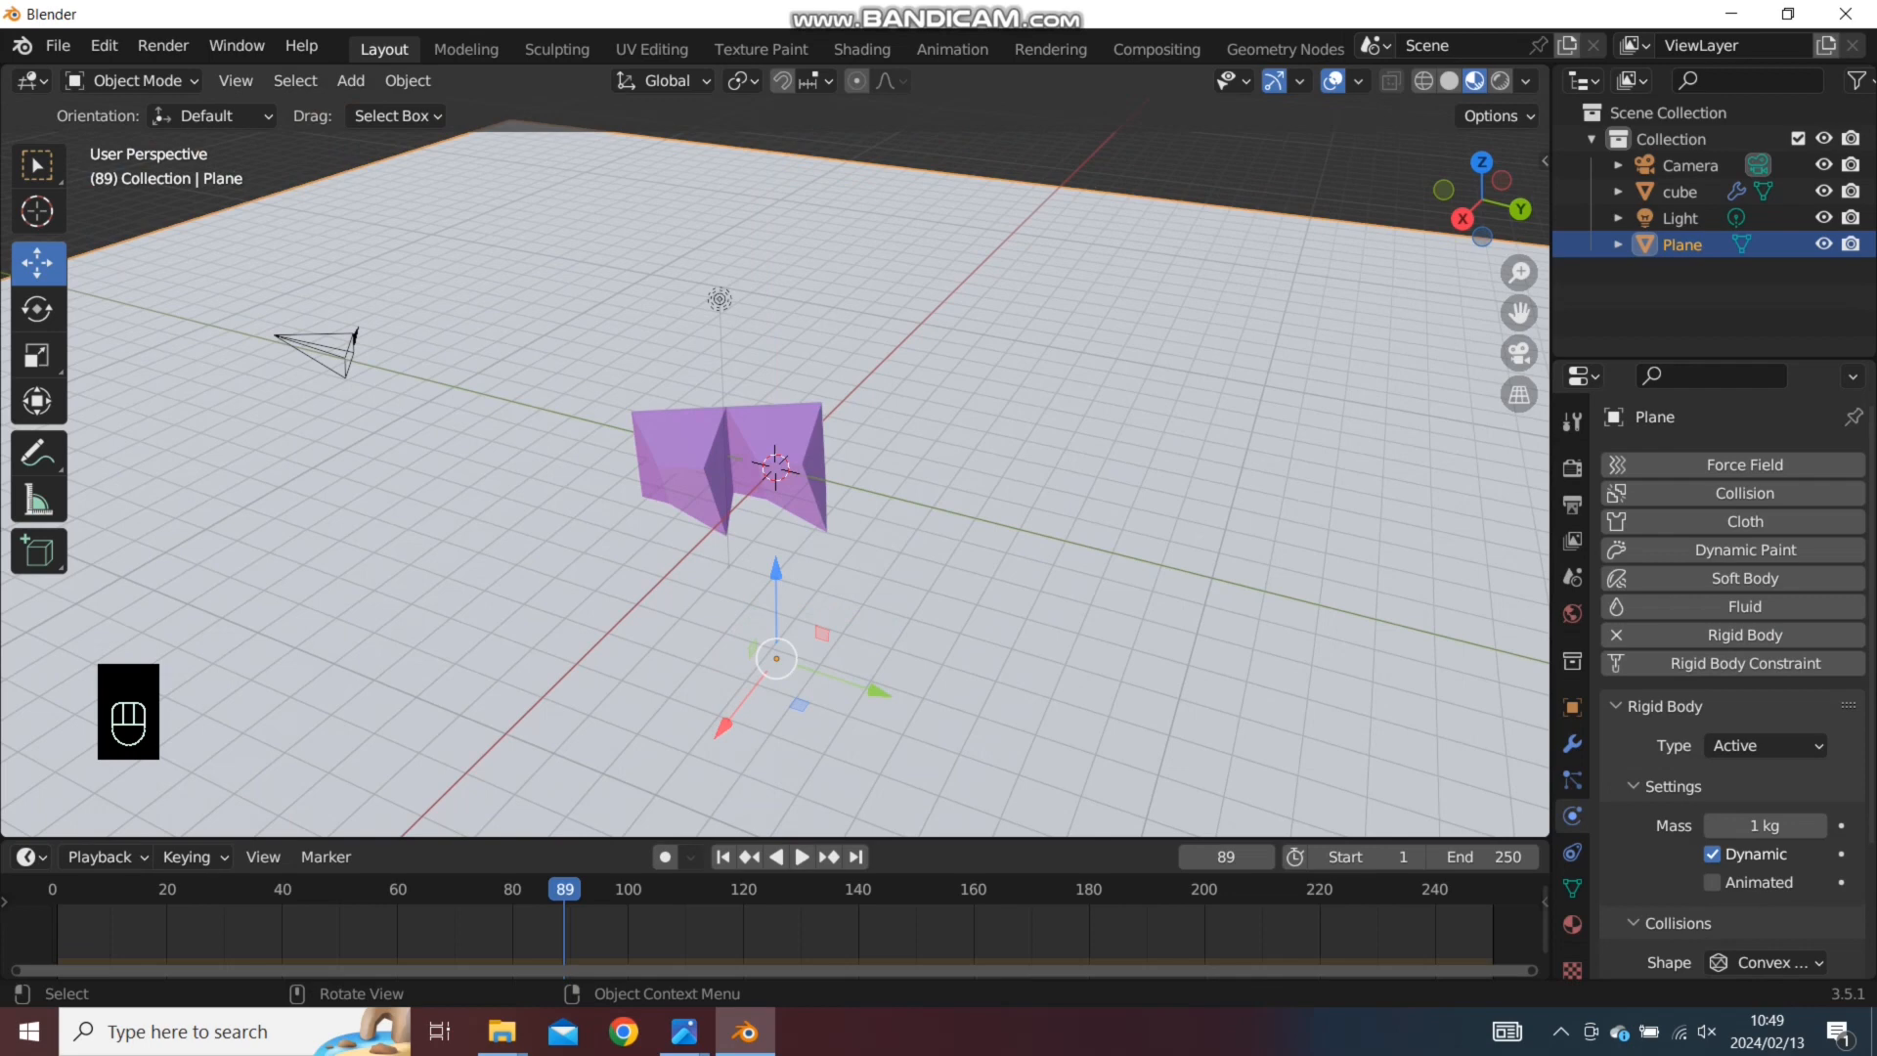
{"action": "left_click", "coordinate": [802, 857]}
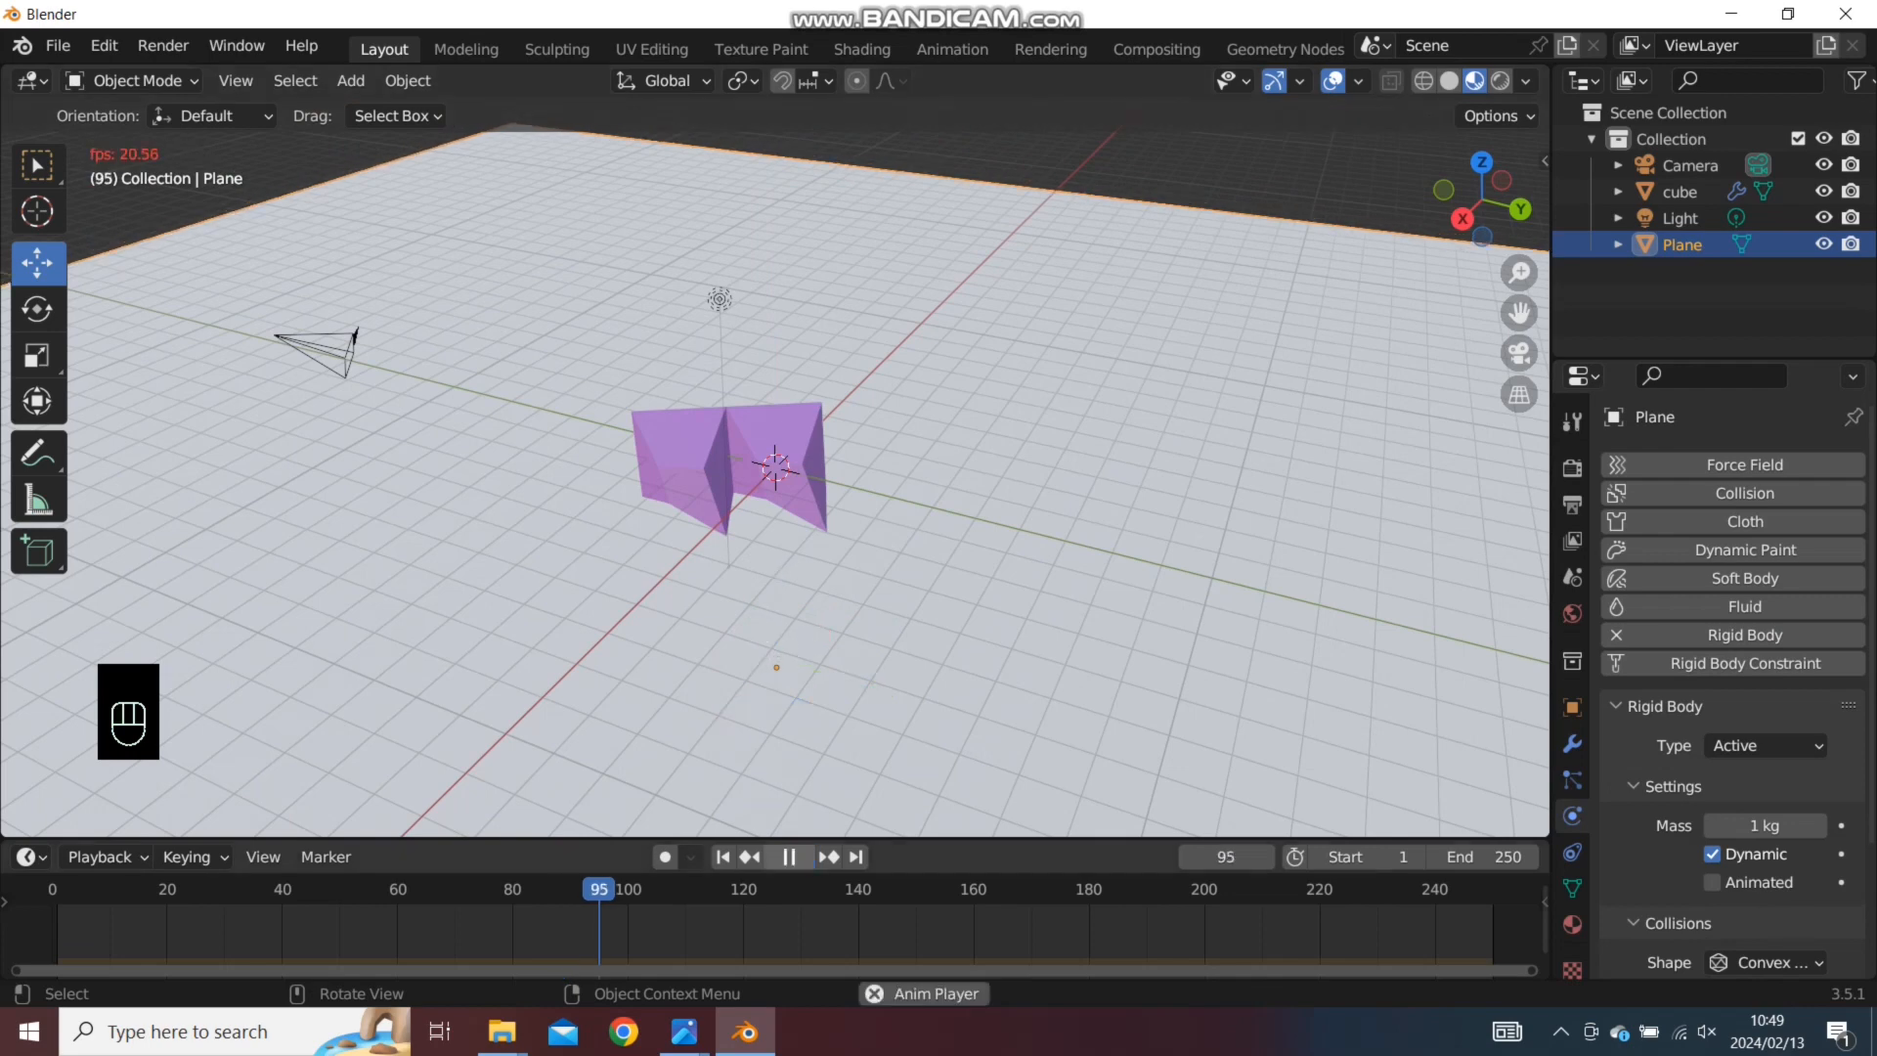
{"action": "left_click", "coordinate": [800, 856]}
{"action": "left_click_drag", "start_coordinate": [738, 888], "coordinate": [49, 889]}
Add active Rigid Body physics to the cube, play the simulation with the plane, and return the timeline to frame 0
{"action": "left_click", "coordinate": [728, 454]}
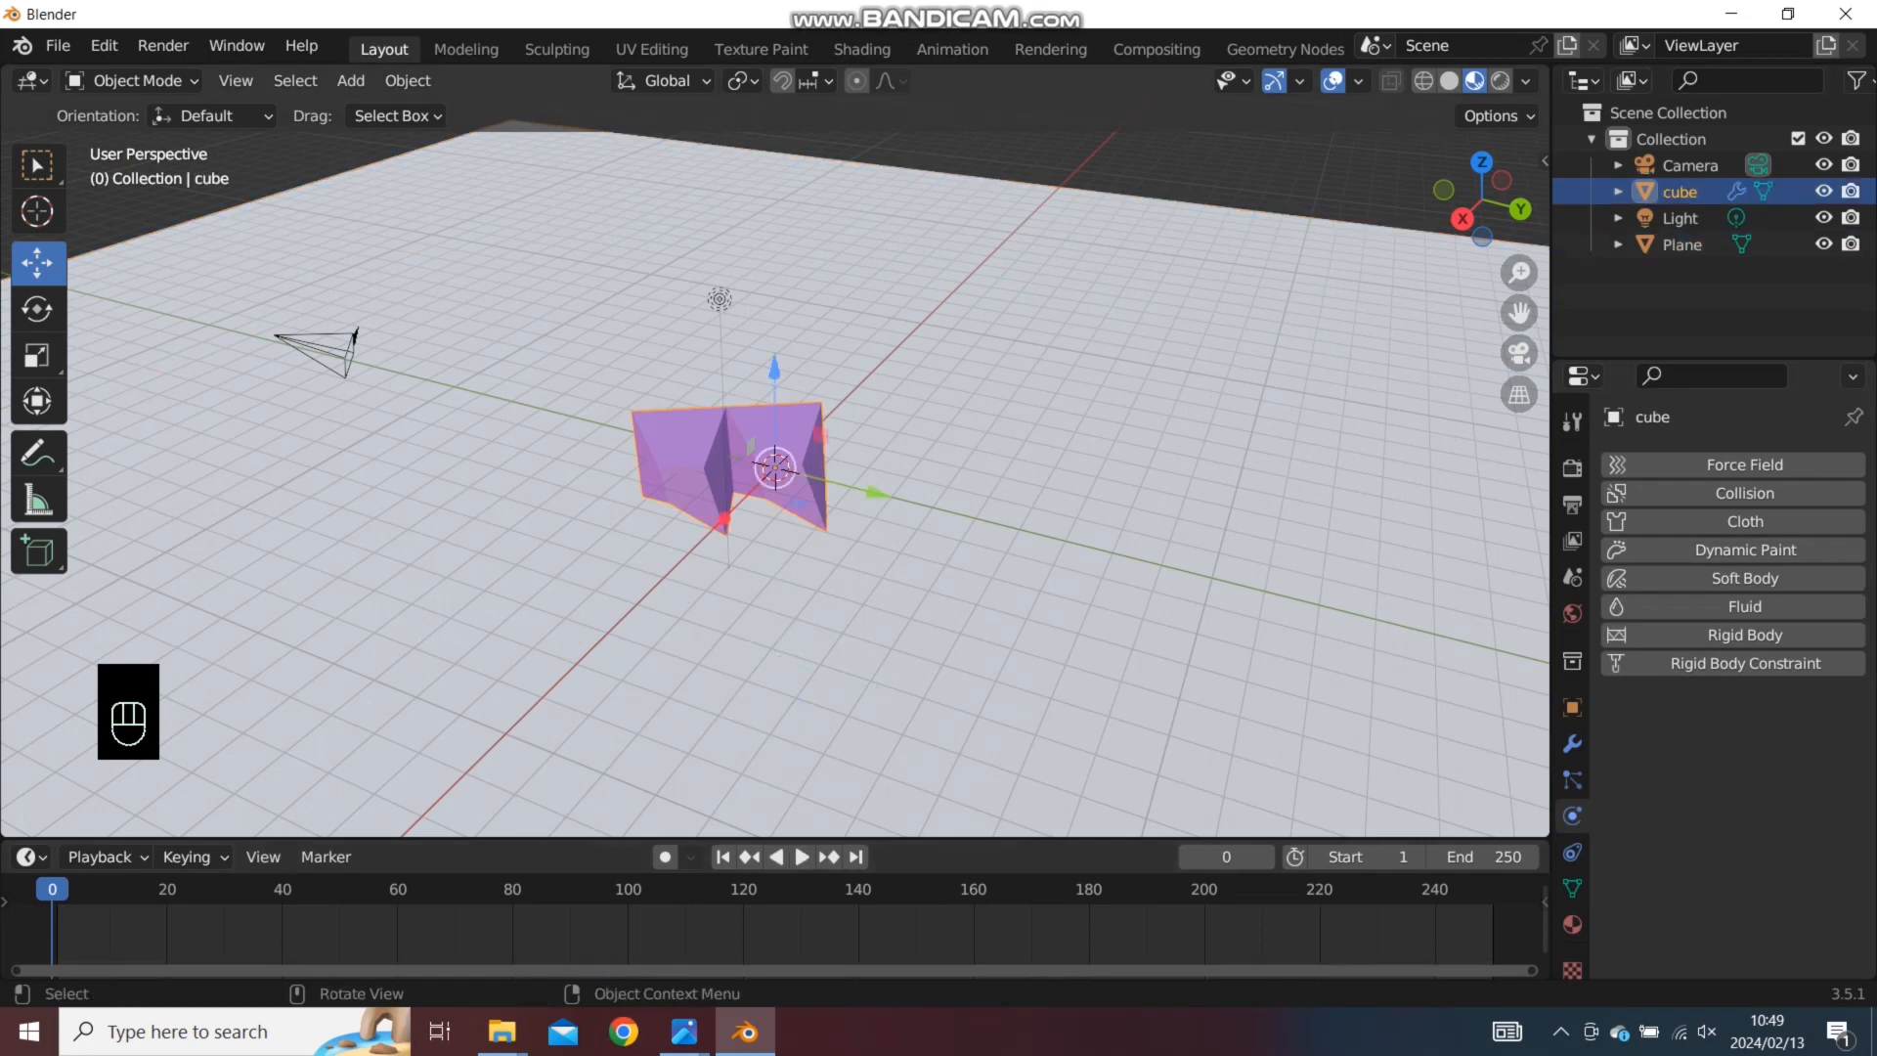
{"action": "left_click", "coordinate": [1744, 636]}
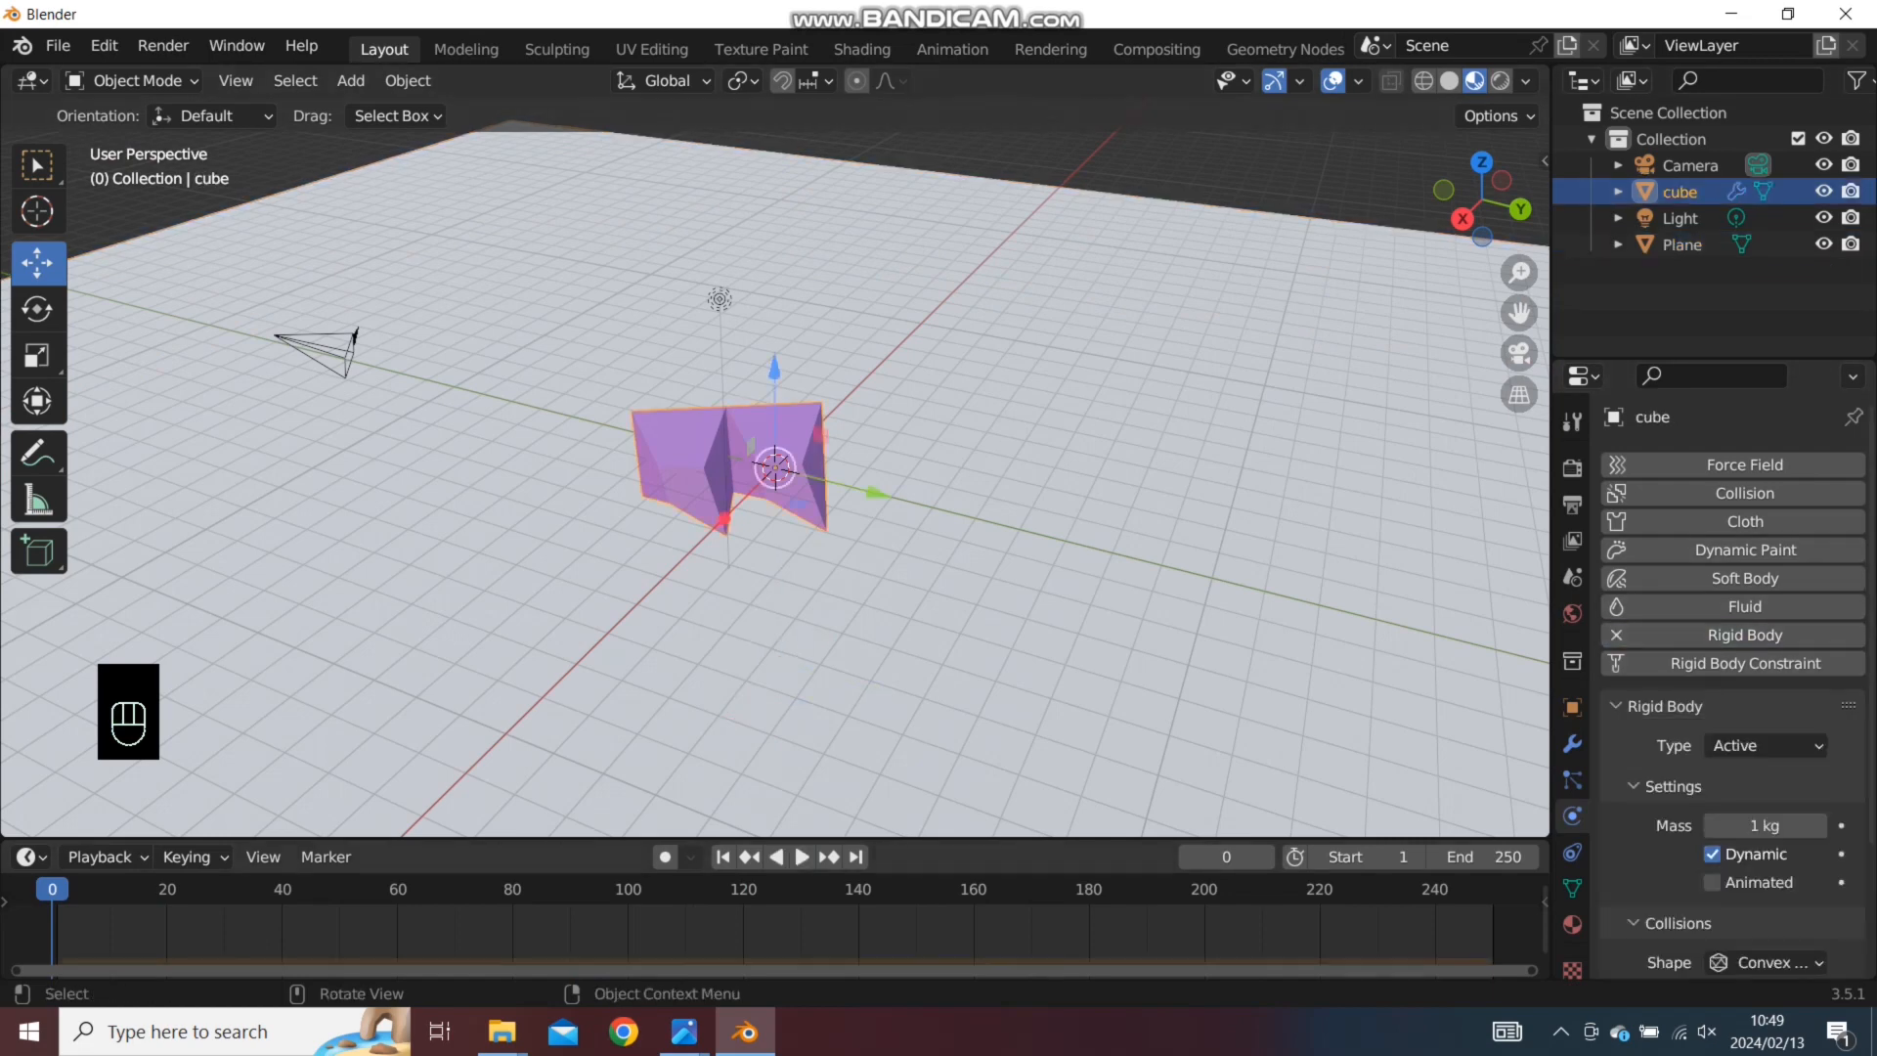
{"action": "left_click", "coordinate": [801, 858]}
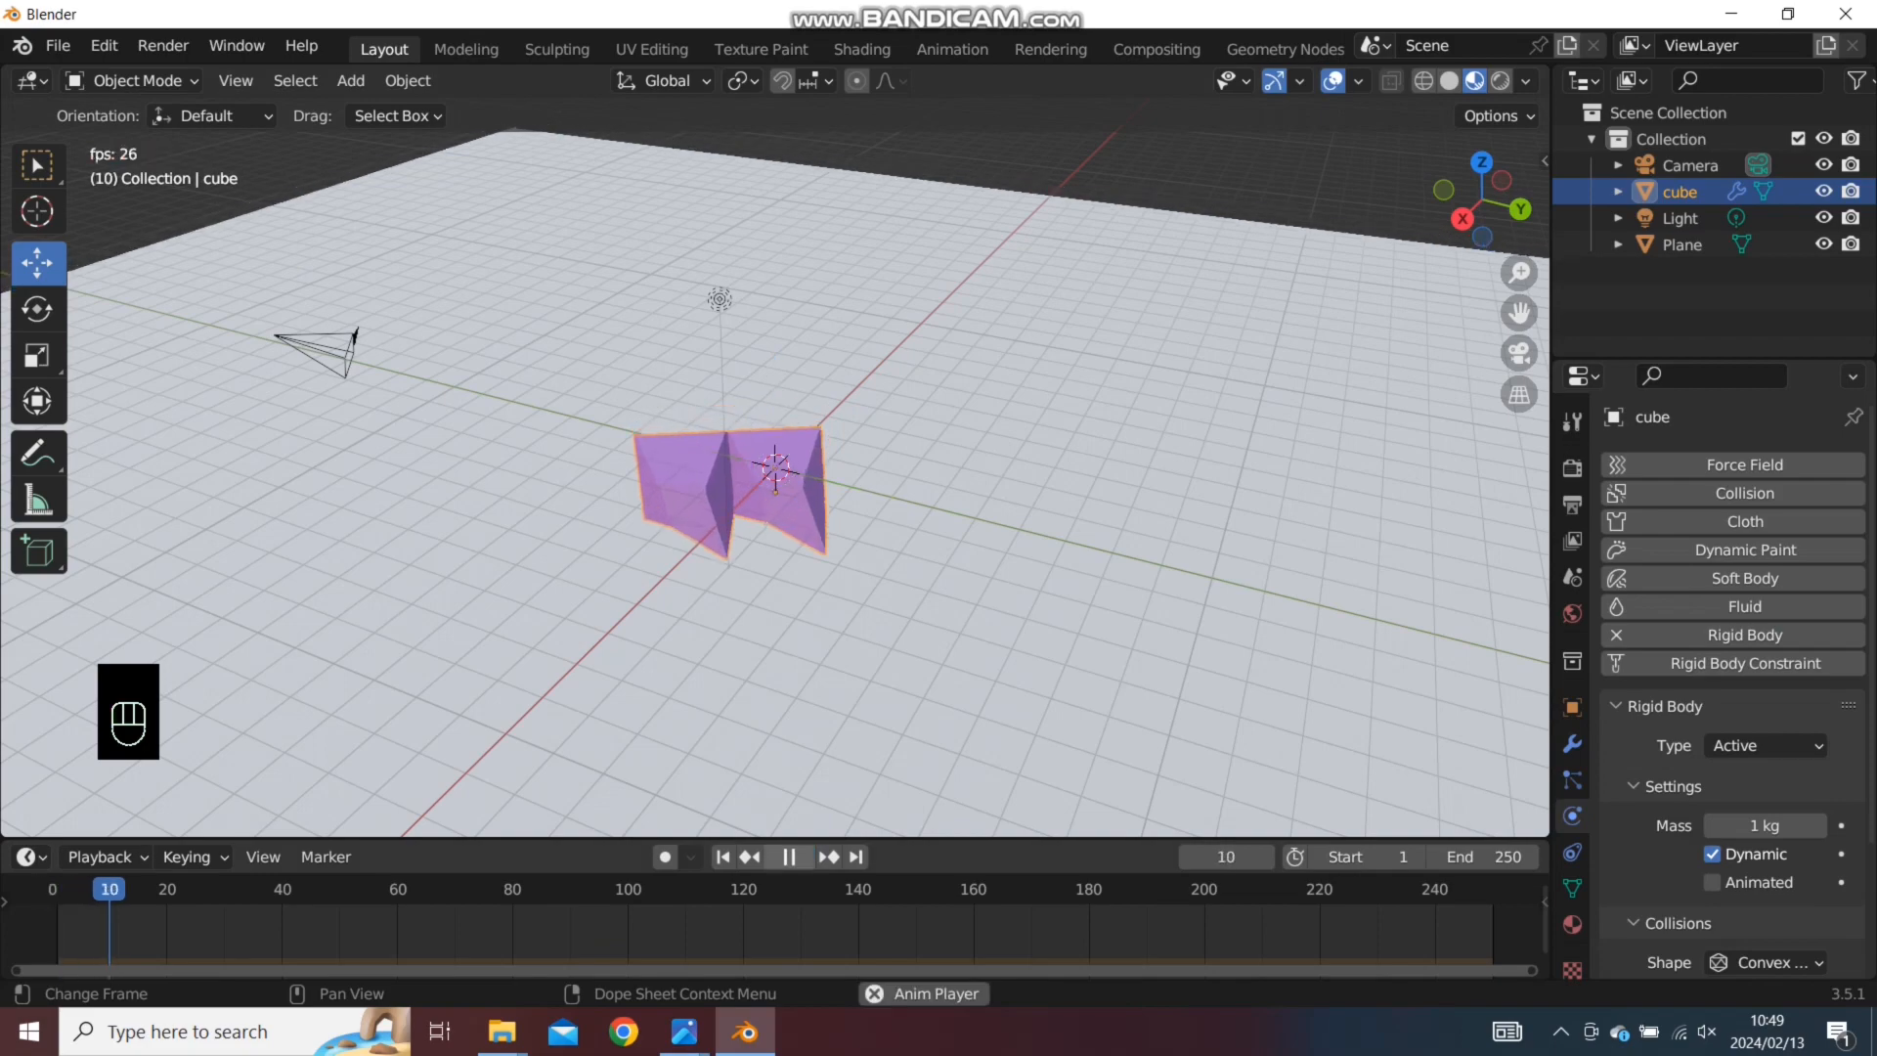
{"action": "scroll", "coordinate": [775, 484], "scroll_direction": "down", "scroll_amount": 1}
{"action": "scroll", "coordinate": [775, 484], "scroll_direction": "down", "scroll_amount": 5}
{"action": "middle_click_drag", "start_coordinate": [775, 547], "coordinate": [840, 474]}
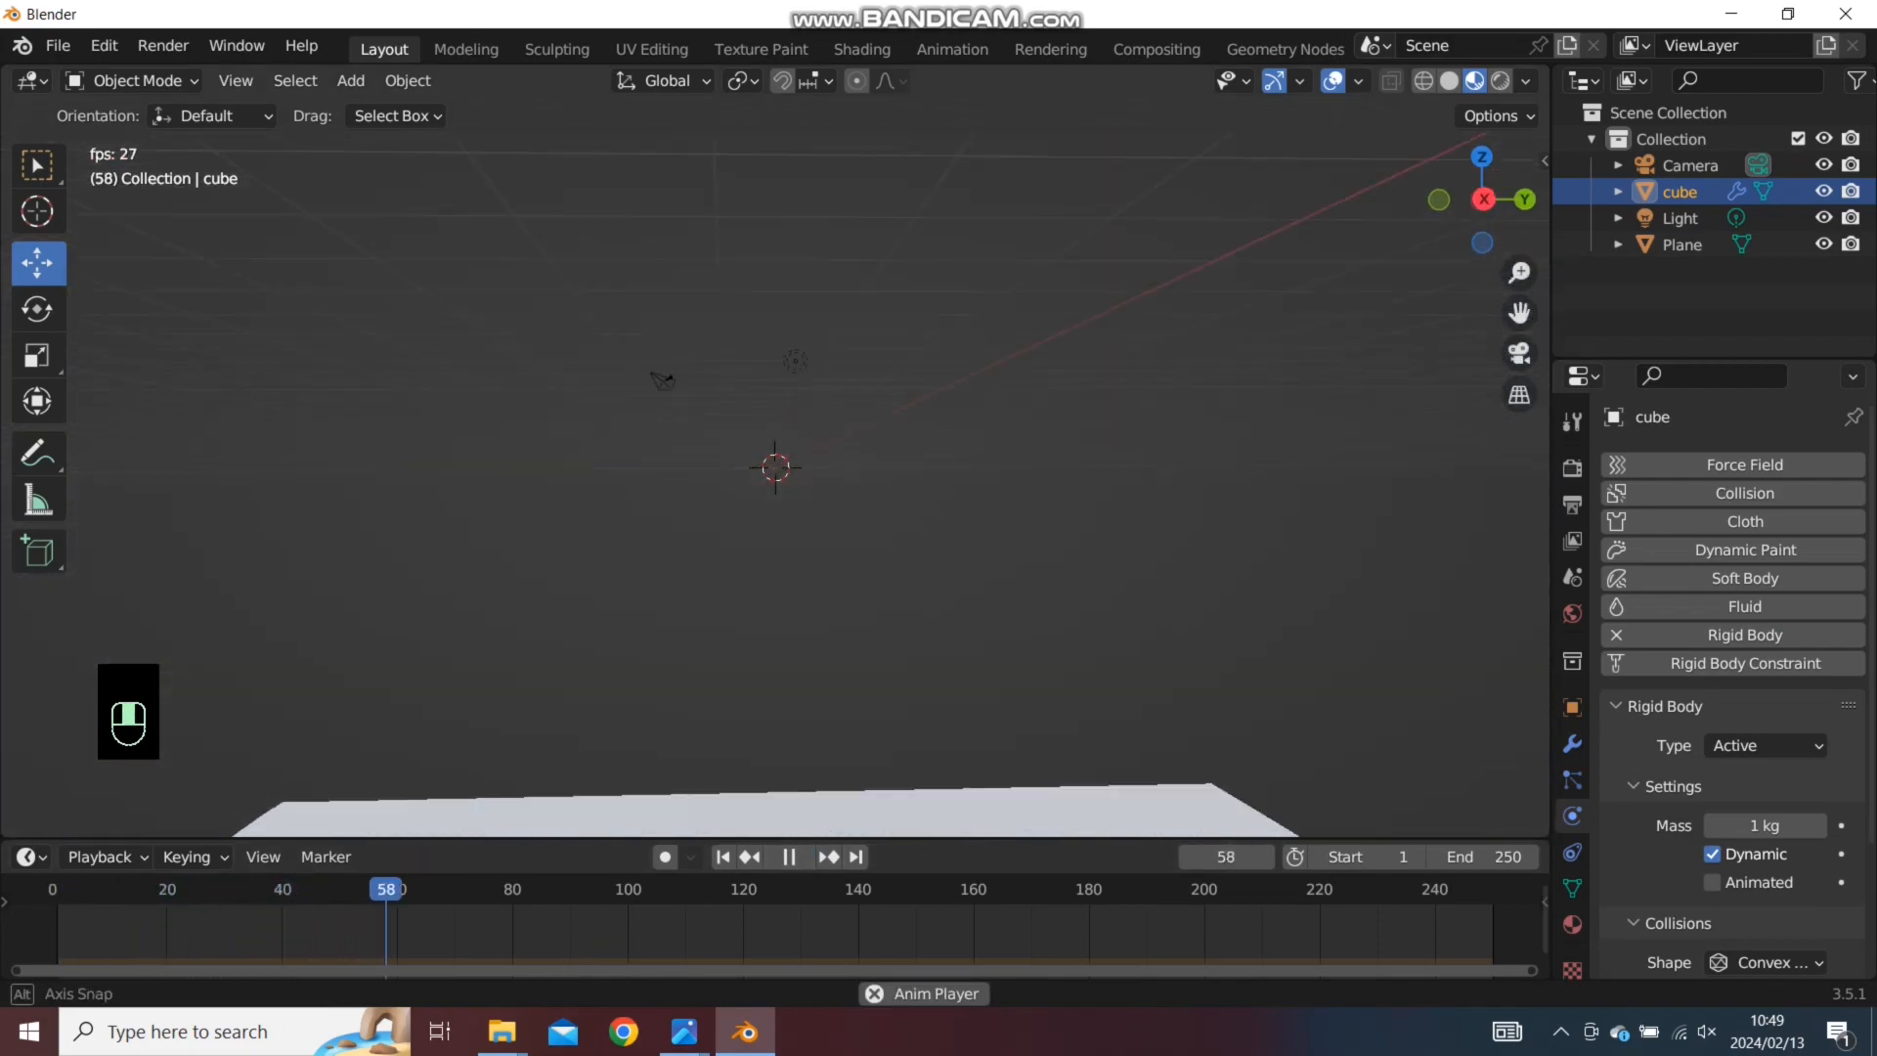
{"action": "scroll", "coordinate": [775, 484], "scroll_direction": "down", "scroll_amount": 1}
{"action": "key", "text": "space"}
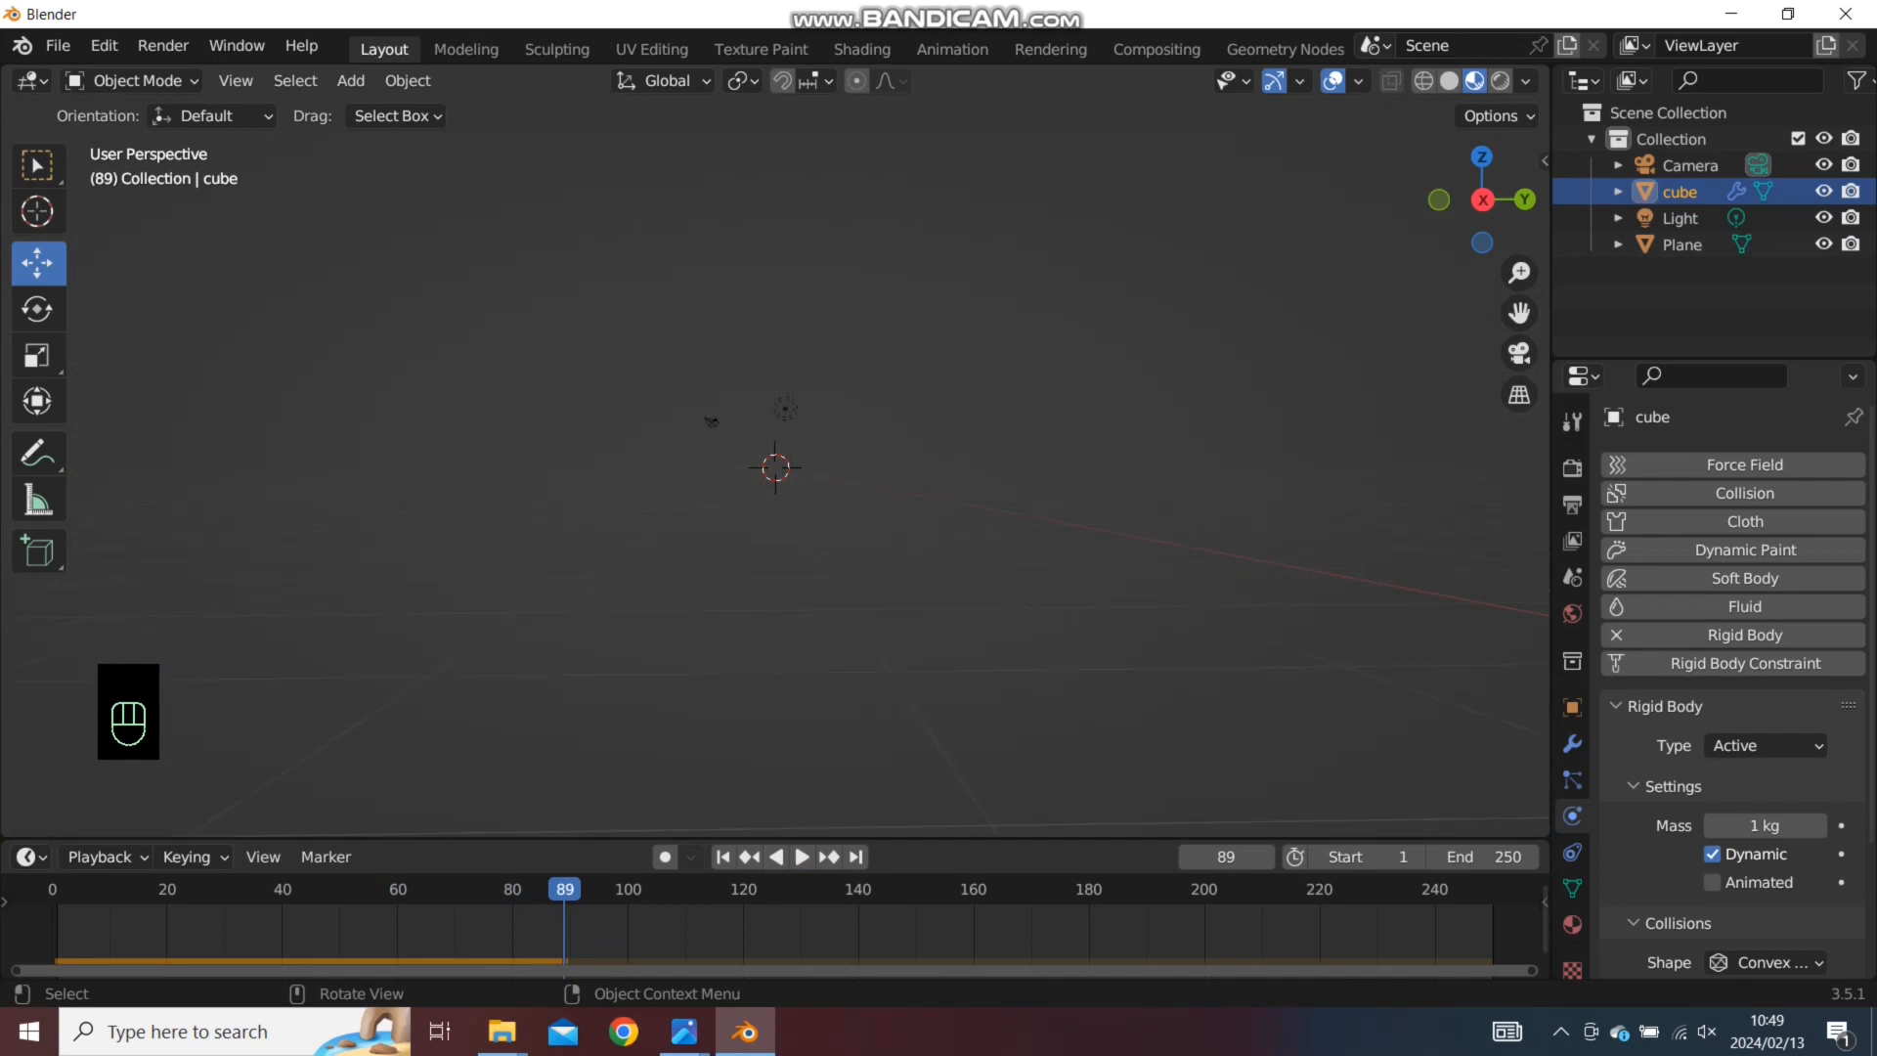
{"action": "left_click_drag", "start_coordinate": [565, 889], "coordinate": [52, 889]}
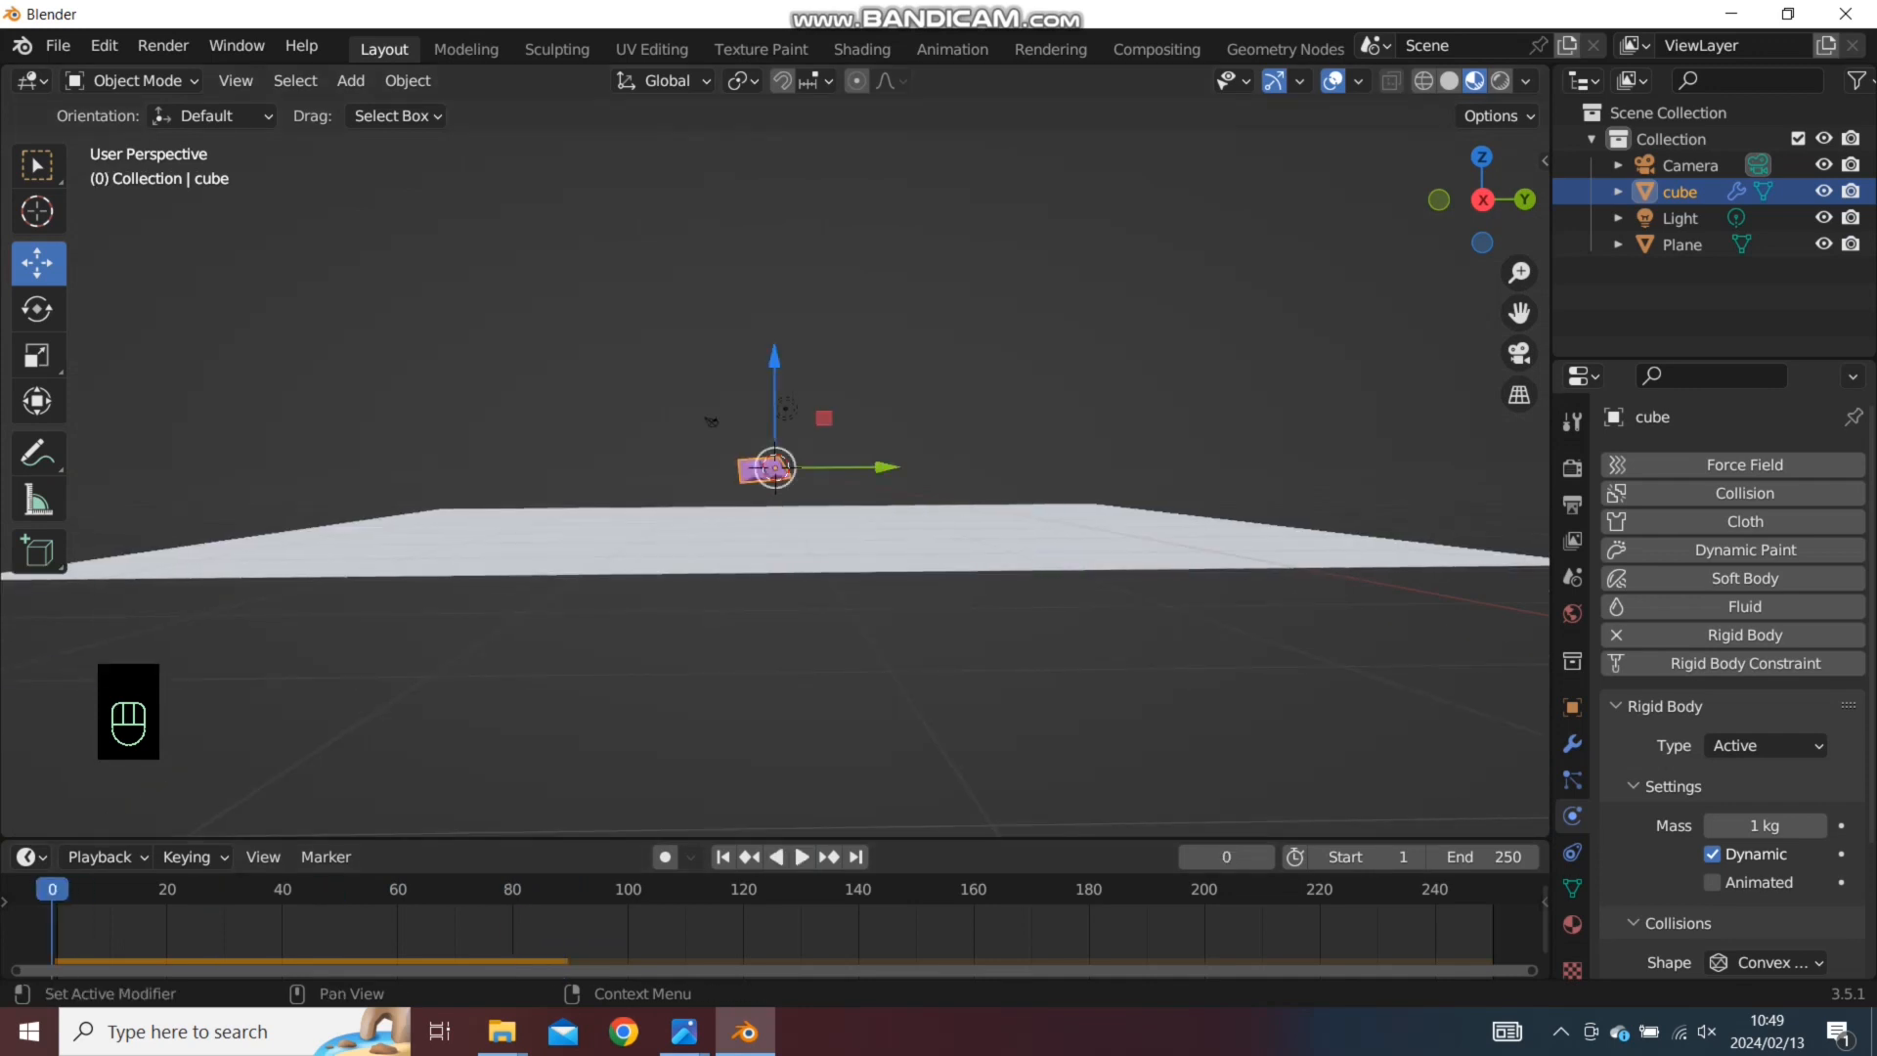
Remove the Rigid Body physics from the plane
{"action": "middle_click_drag", "start_coordinate": [1173, 548], "coordinate": [1173, 562]}
{"action": "middle_click_drag", "start_coordinate": [710, 423], "coordinate": [683, 436]}
{"action": "left_click", "coordinate": [686, 438]}
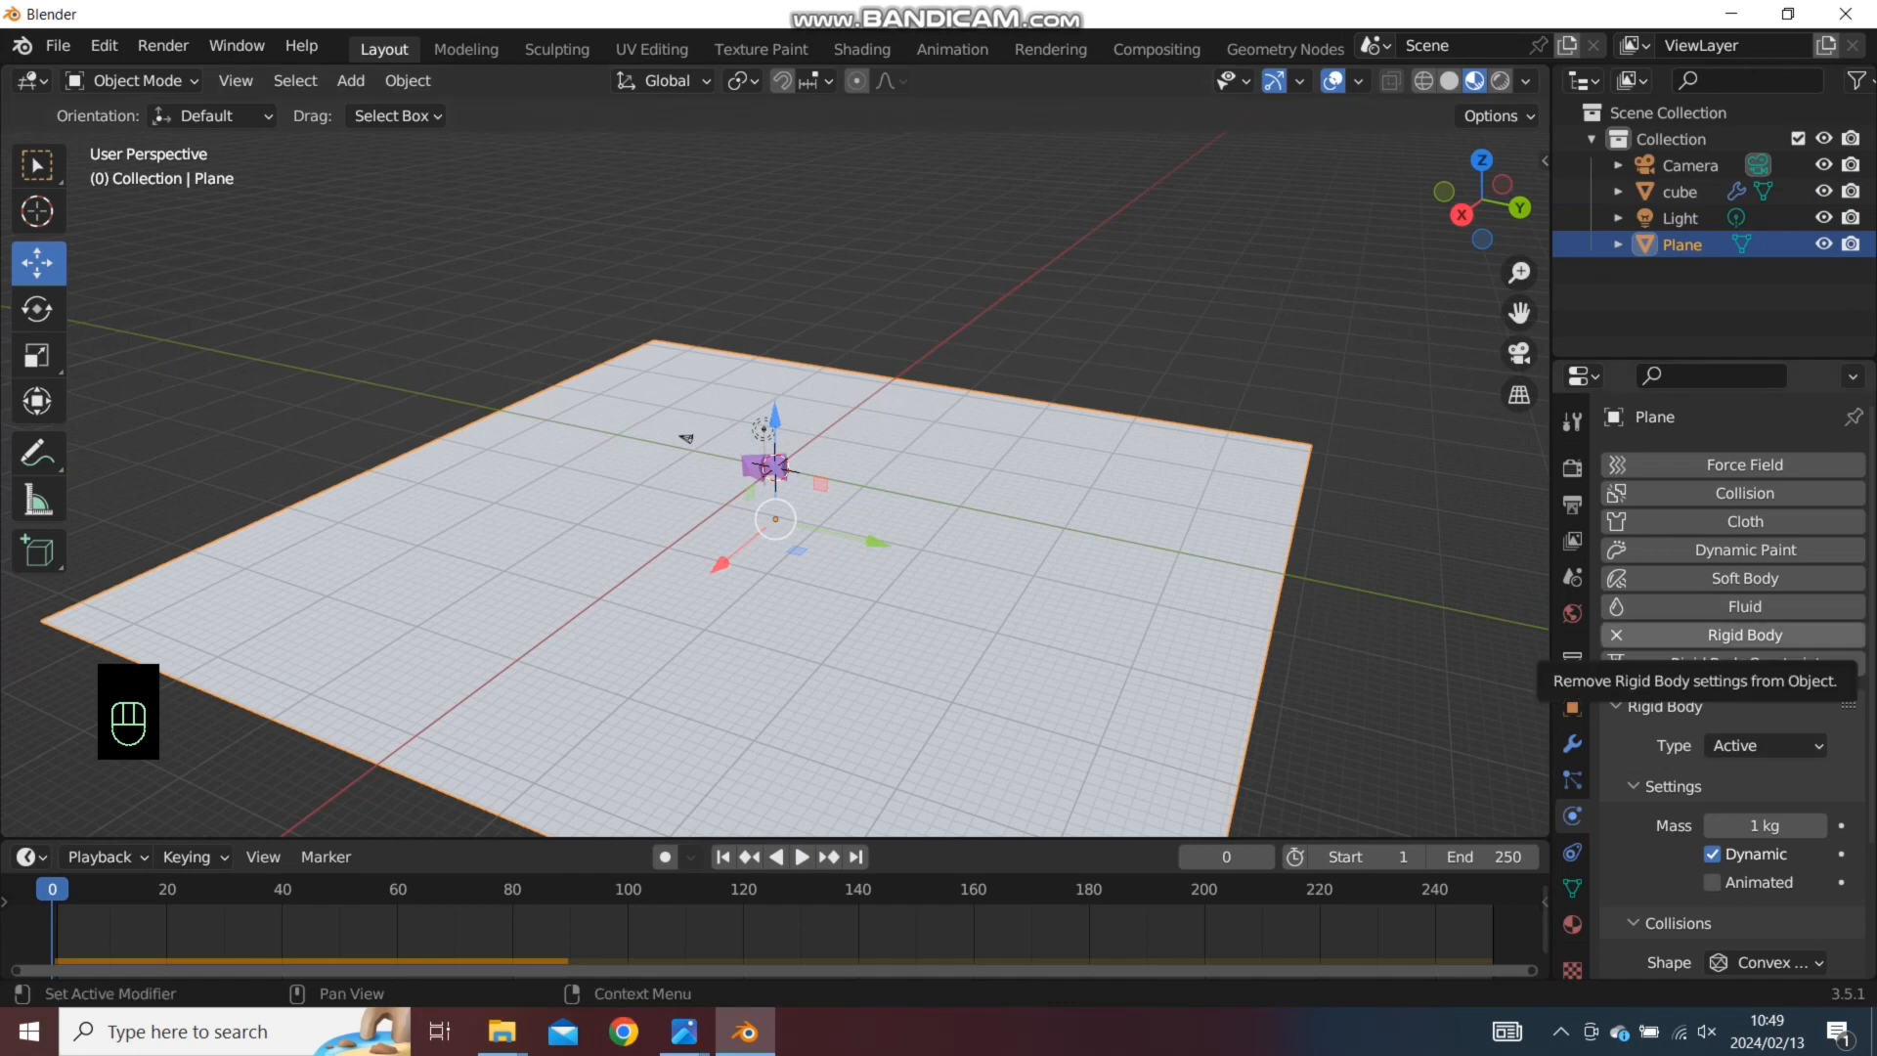
{"action": "left_click", "coordinate": [1745, 635]}
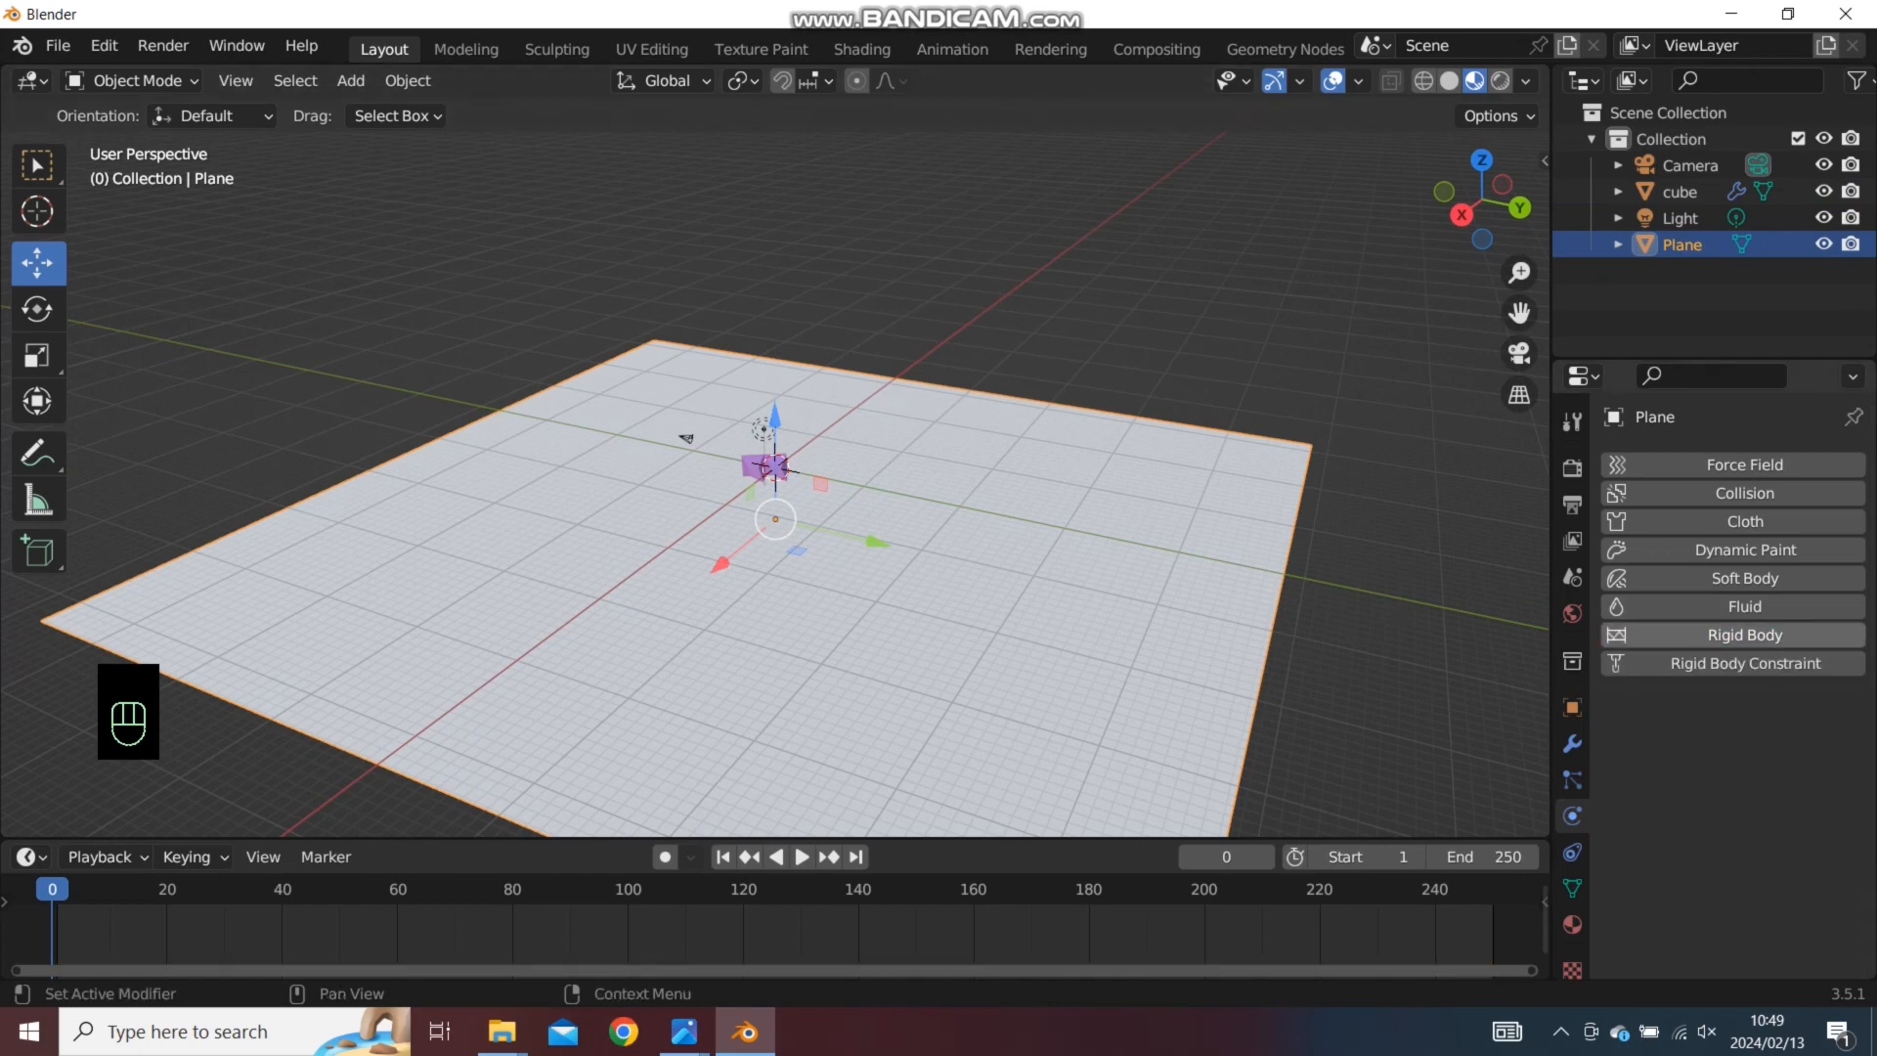
Play the simulation from frame 0 with only the cube as a rigid body, and stop it
{"action": "left_click", "coordinate": [768, 467]}
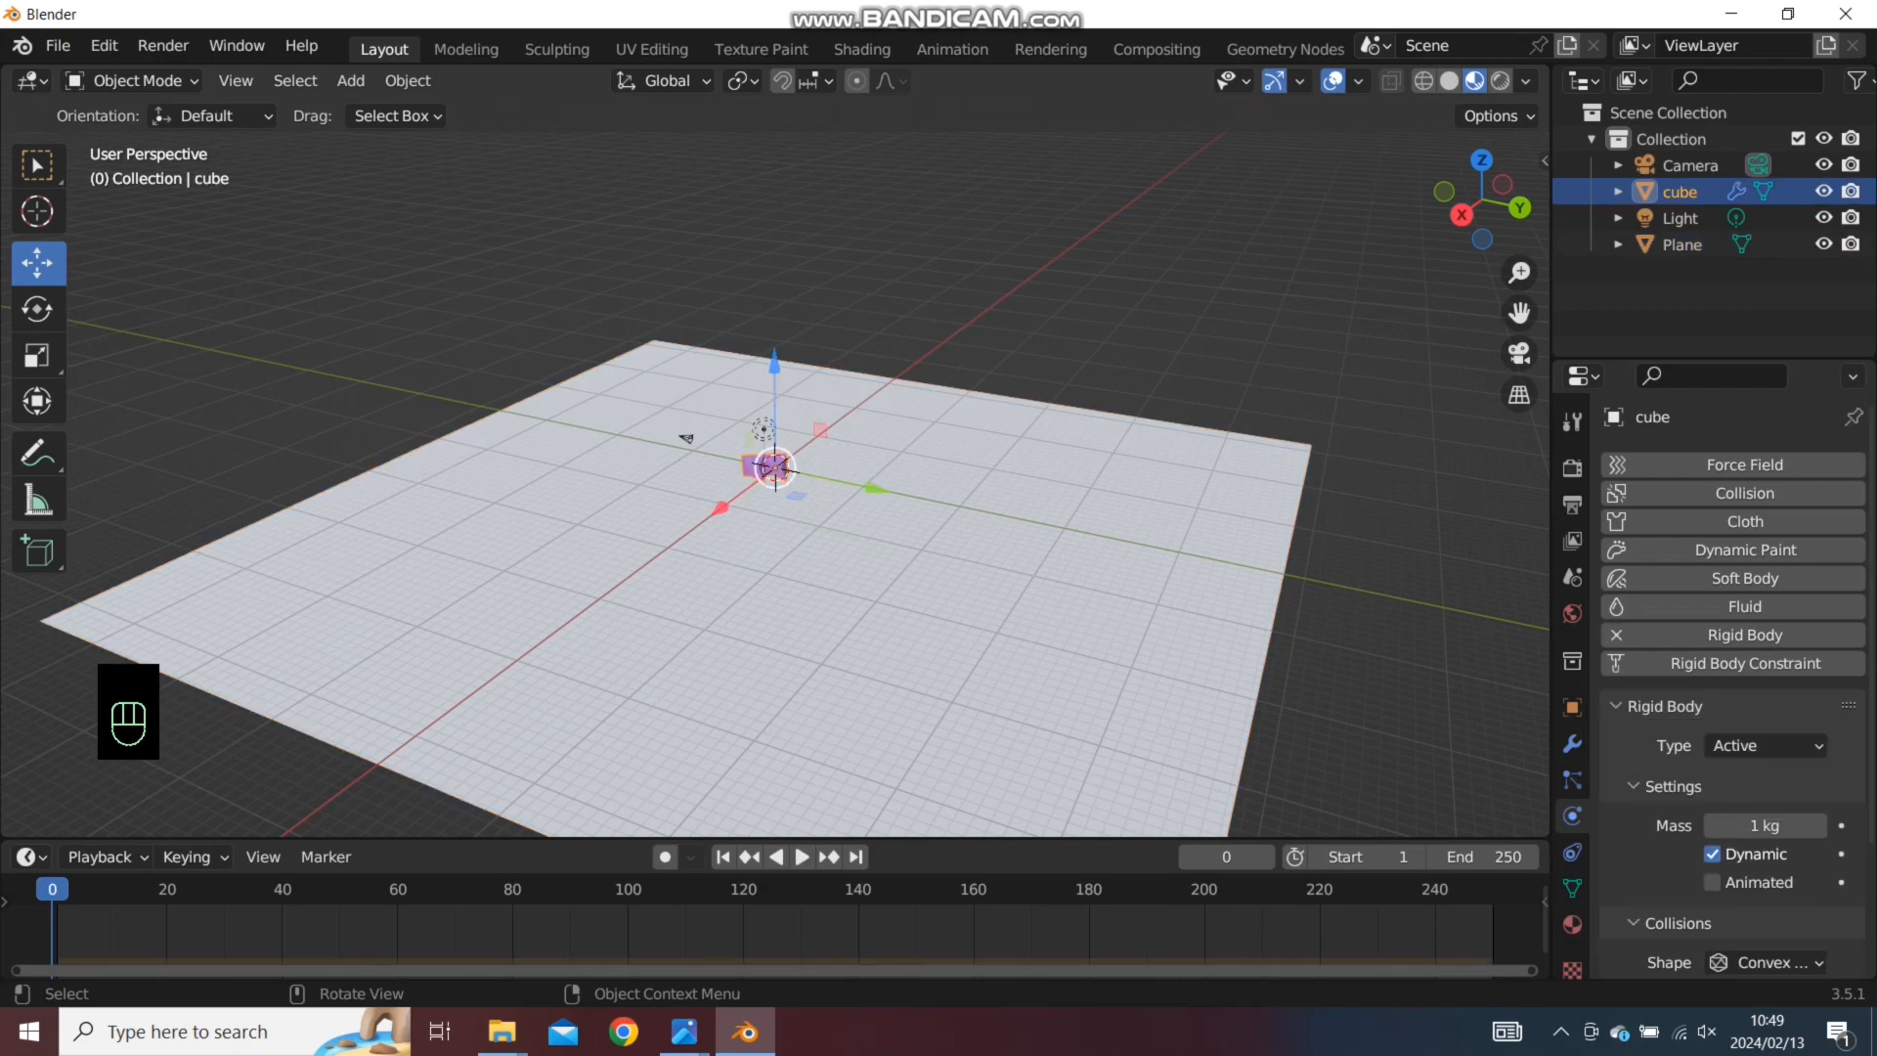
{"action": "scroll", "coordinate": [772, 469], "scroll_direction": "up", "scroll_amount": 1}
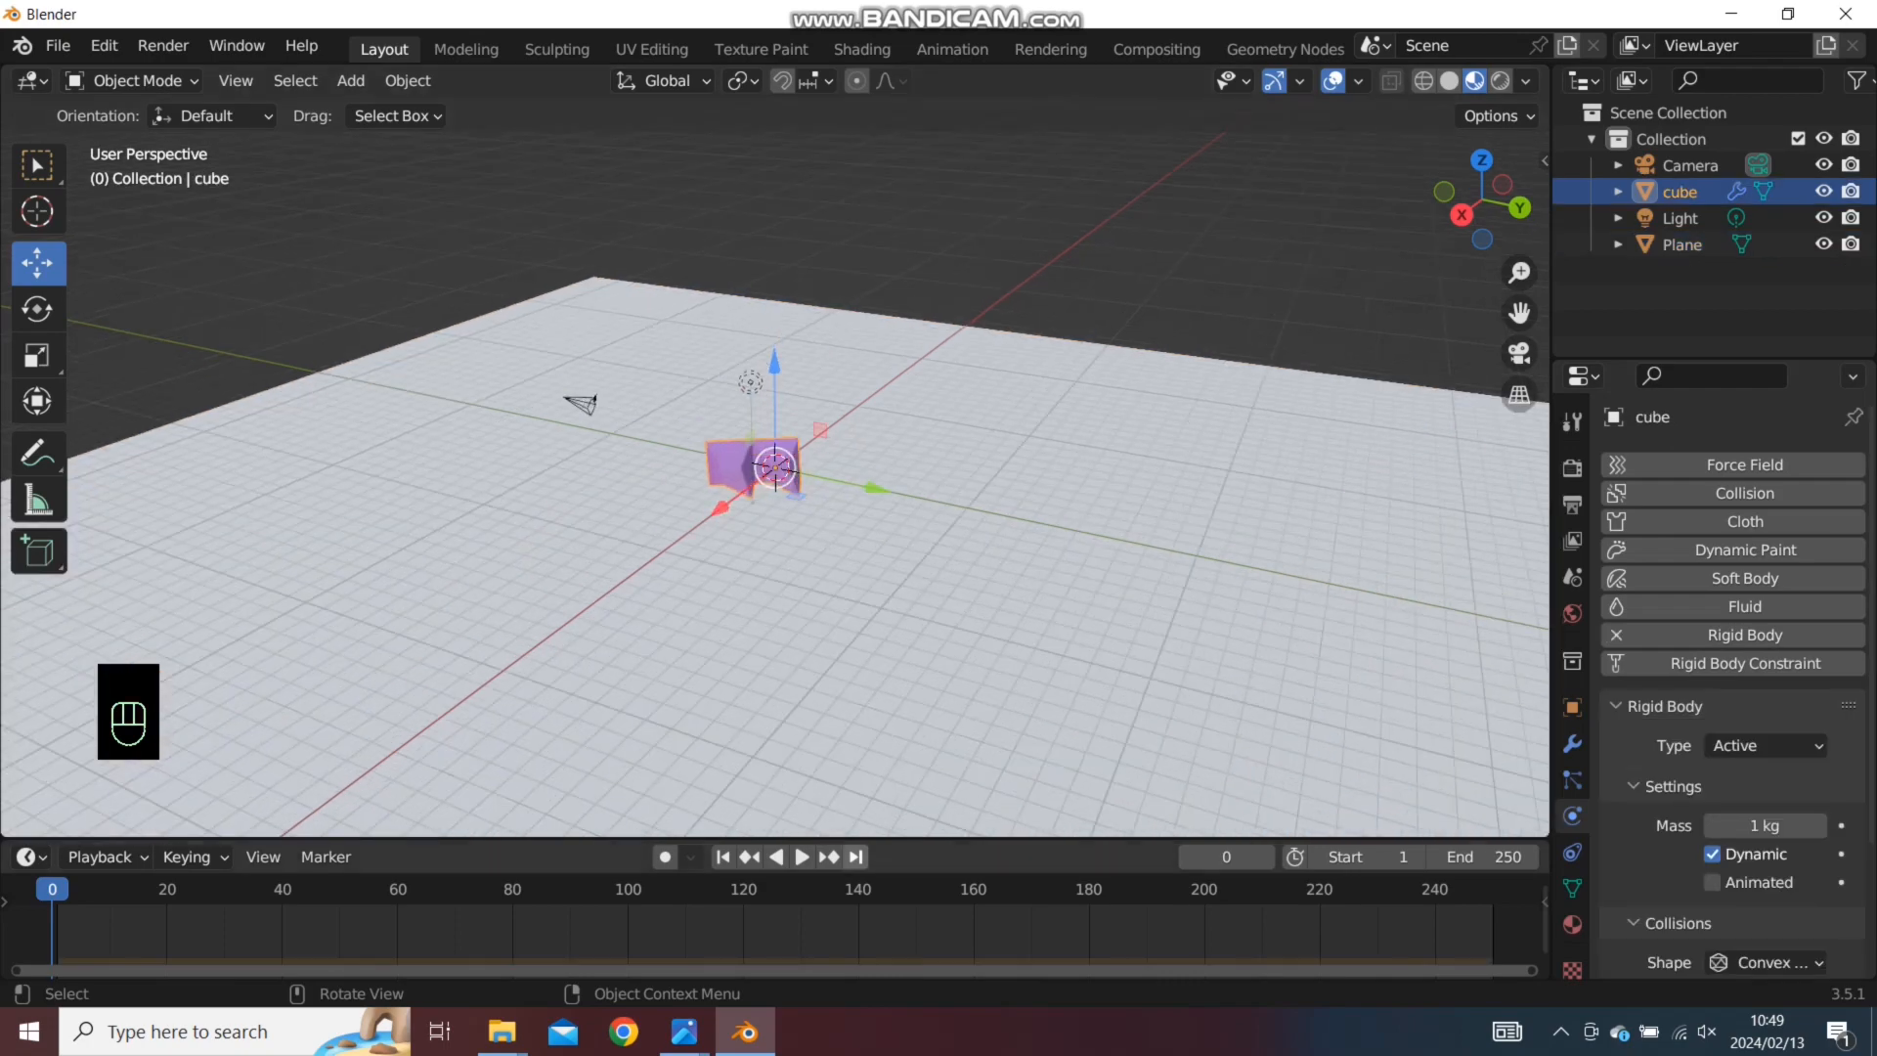
{"action": "left_click", "coordinate": [802, 856]}
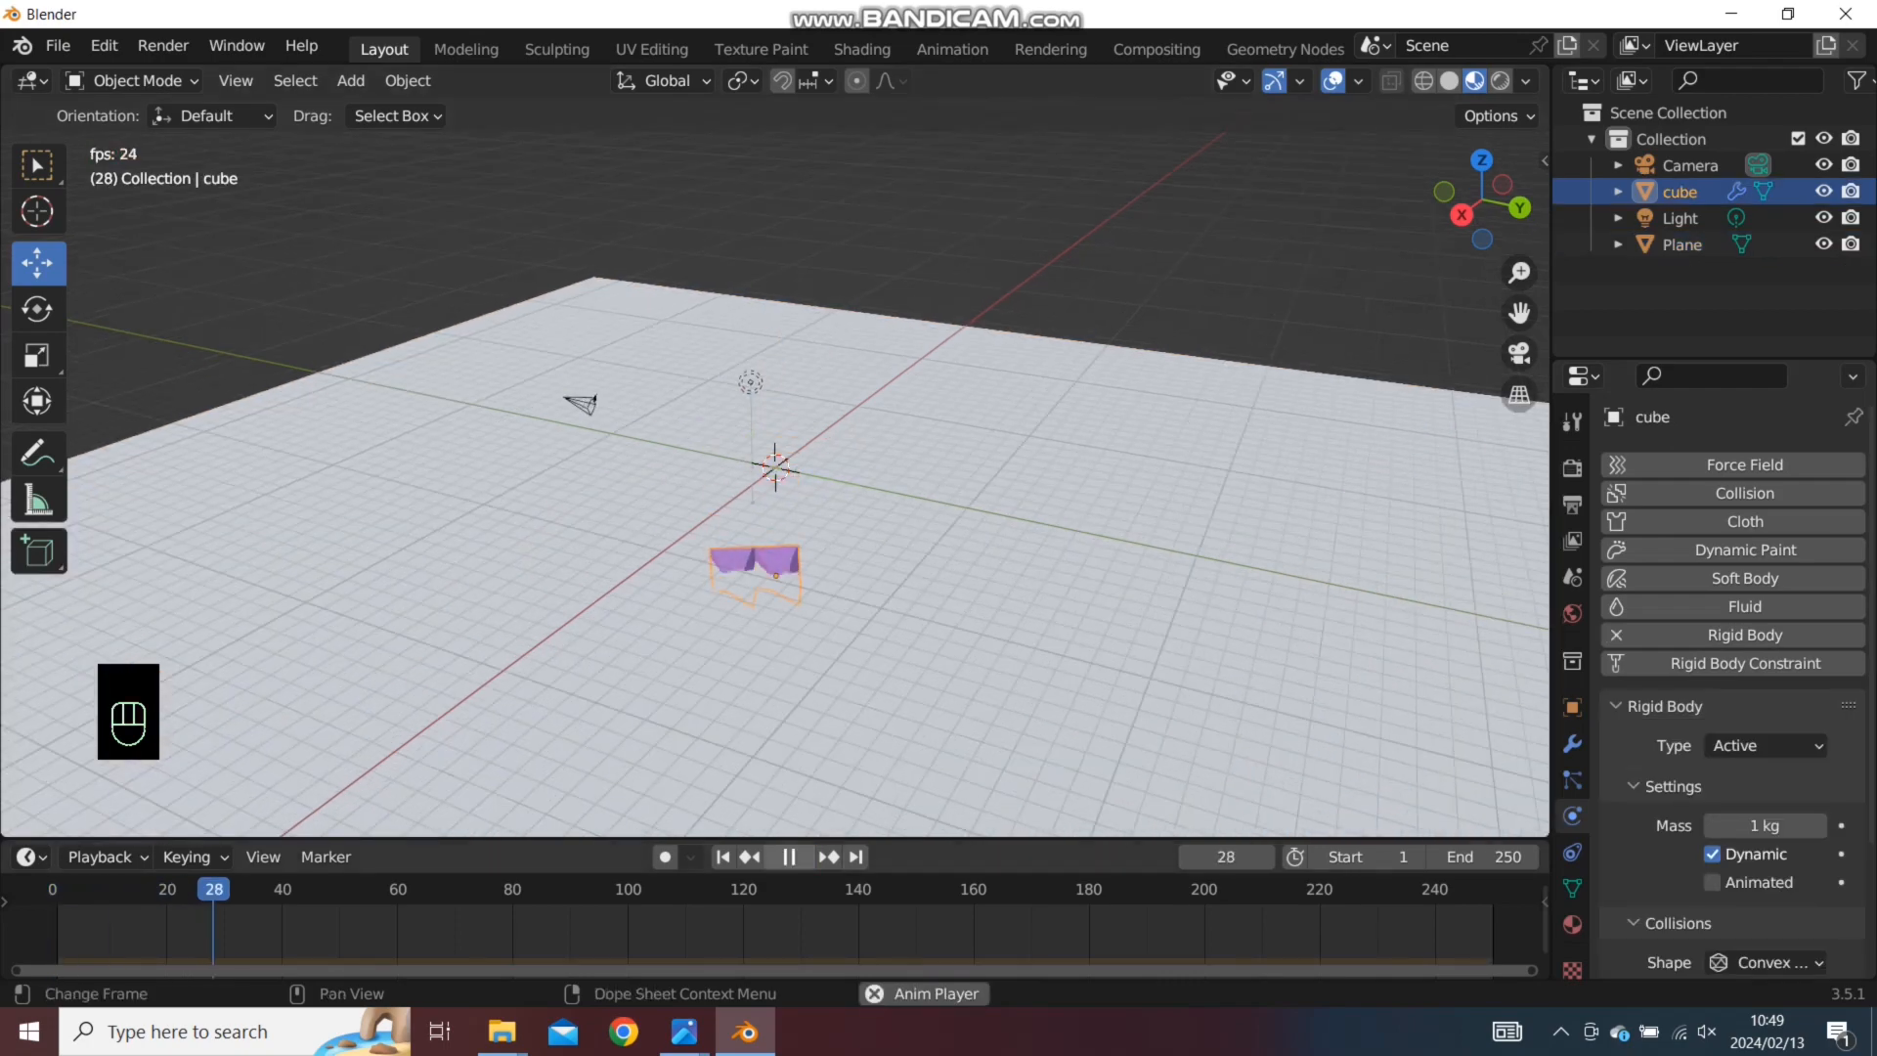
{"action": "key", "text": "space"}
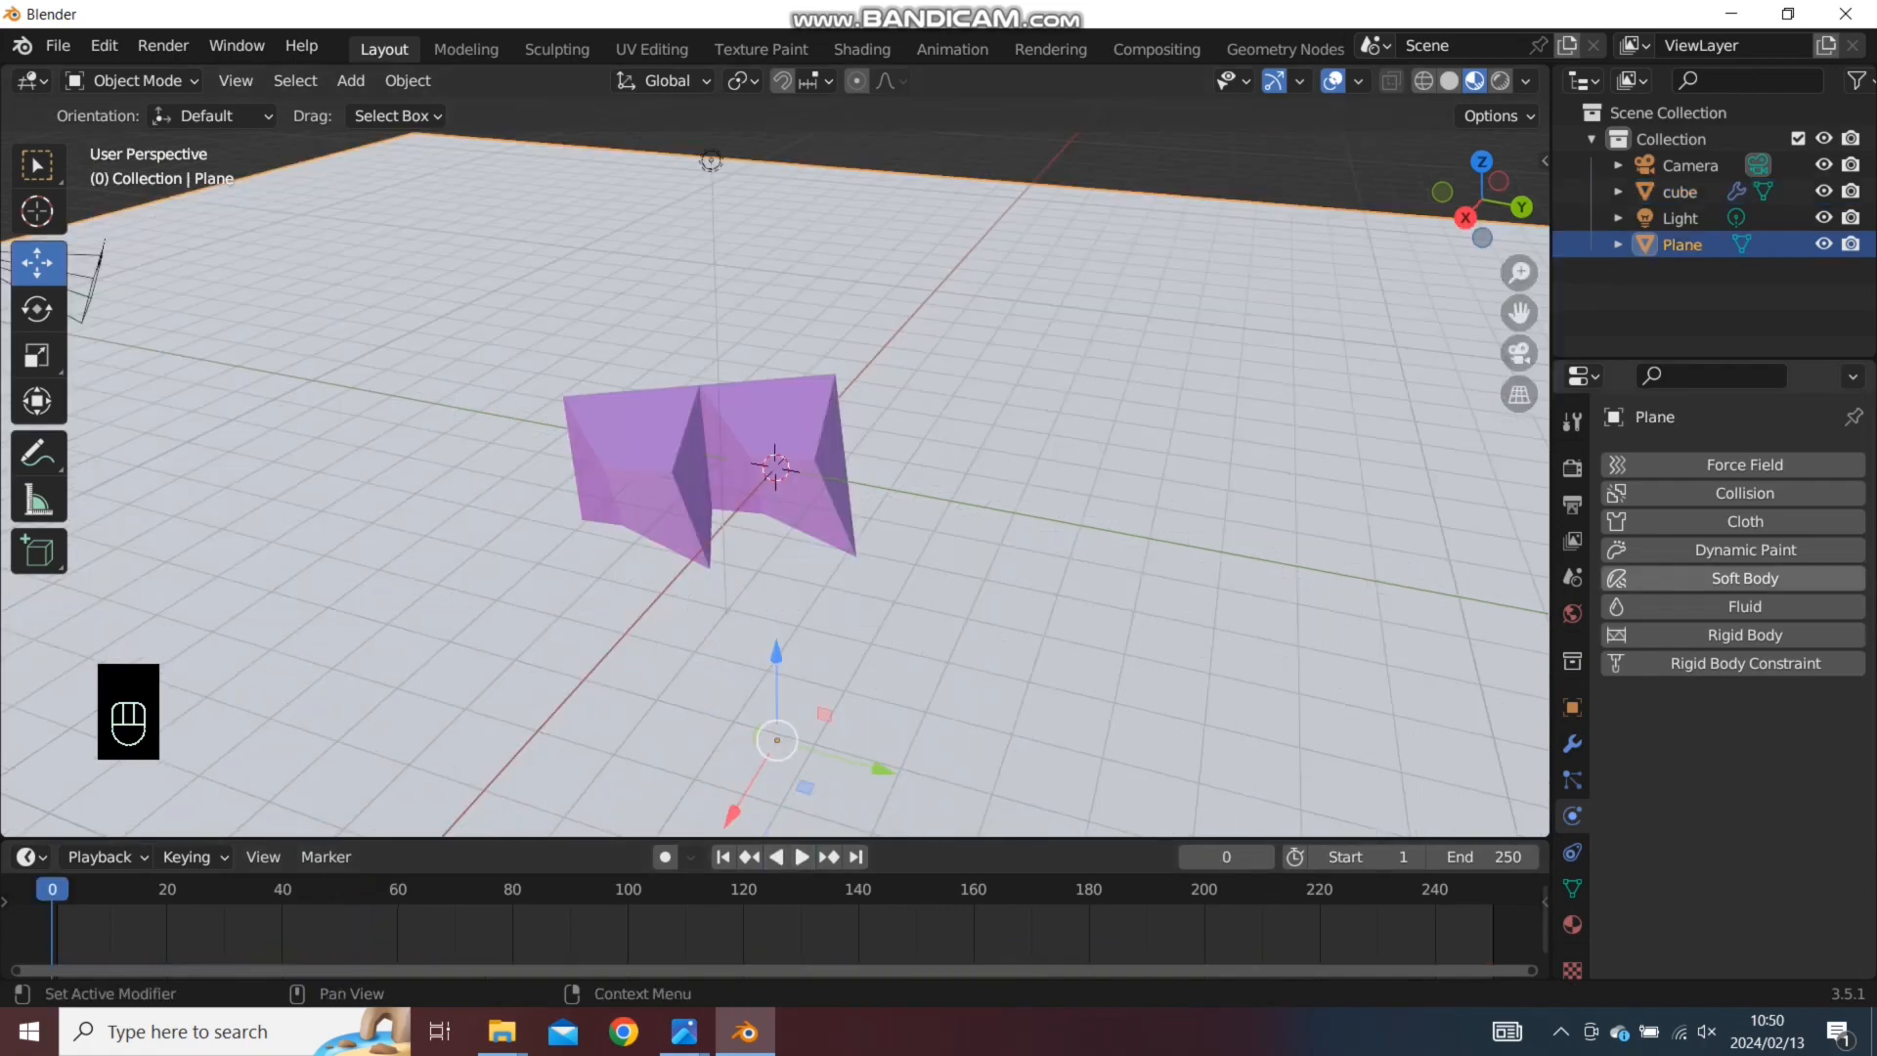
Add Rigid Body physics to the plane and set its type to Passive
{"action": "left_click", "coordinate": [1745, 635]}
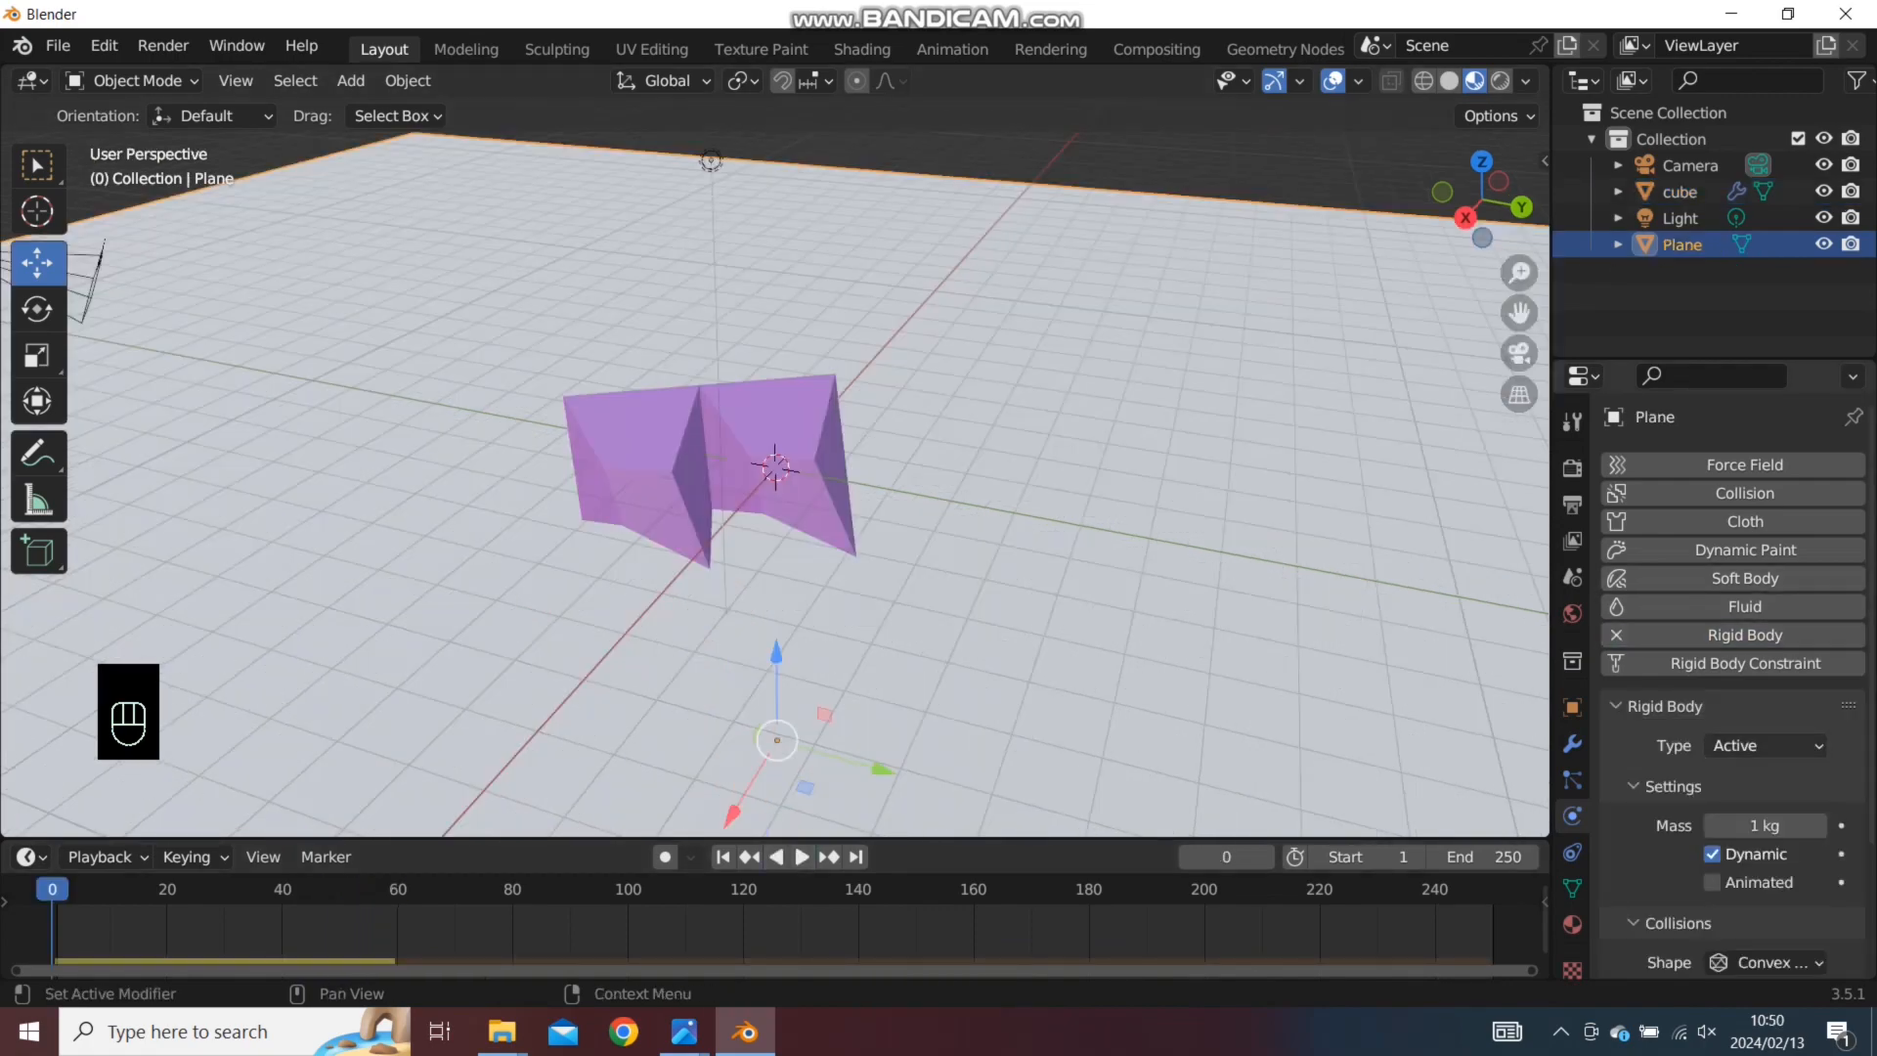
{"action": "left_click", "coordinate": [1764, 745]}
{"action": "left_click", "coordinate": [1750, 804]}
Play the simulation with the passive plane and examine the cube's collision from different angles
{"action": "scroll", "coordinate": [774, 469], "scroll_direction": "down", "scroll_amount": 2}
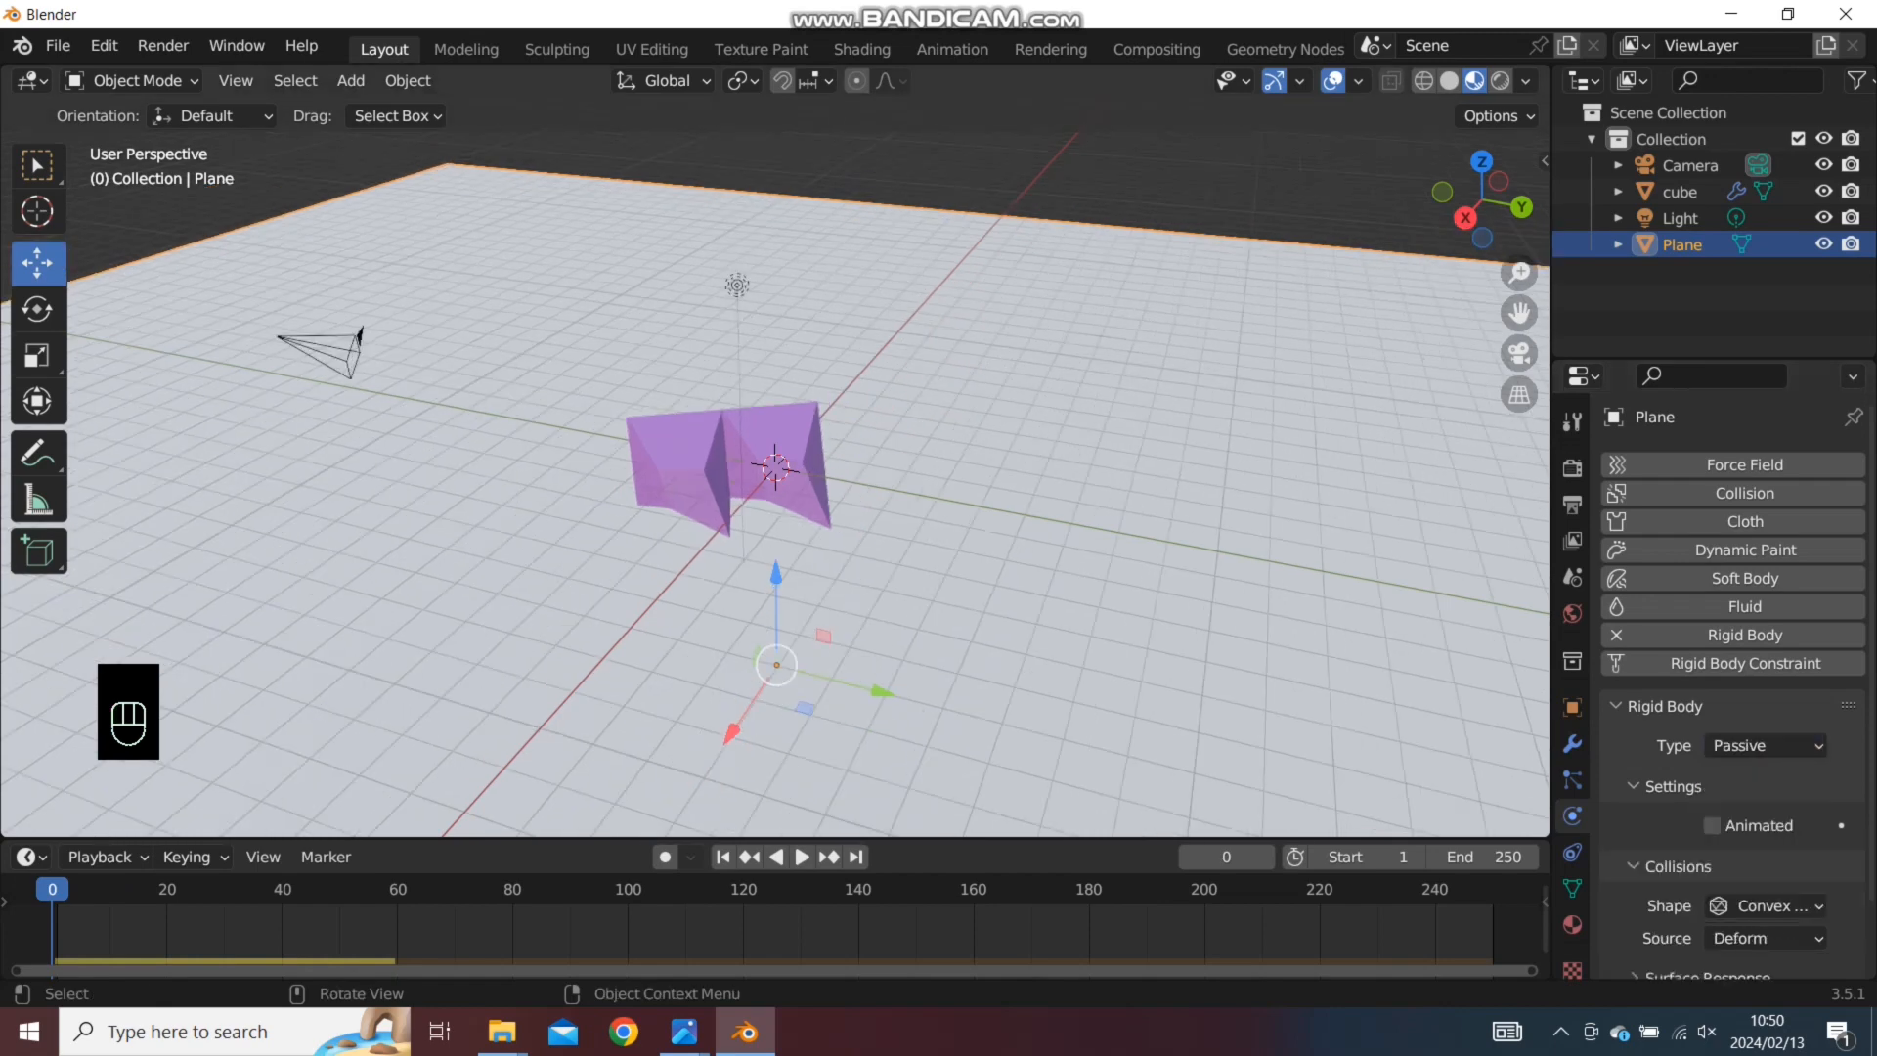
{"action": "scroll", "coordinate": [774, 469], "scroll_direction": "up", "scroll_amount": 1}
{"action": "left_click", "coordinate": [801, 856]}
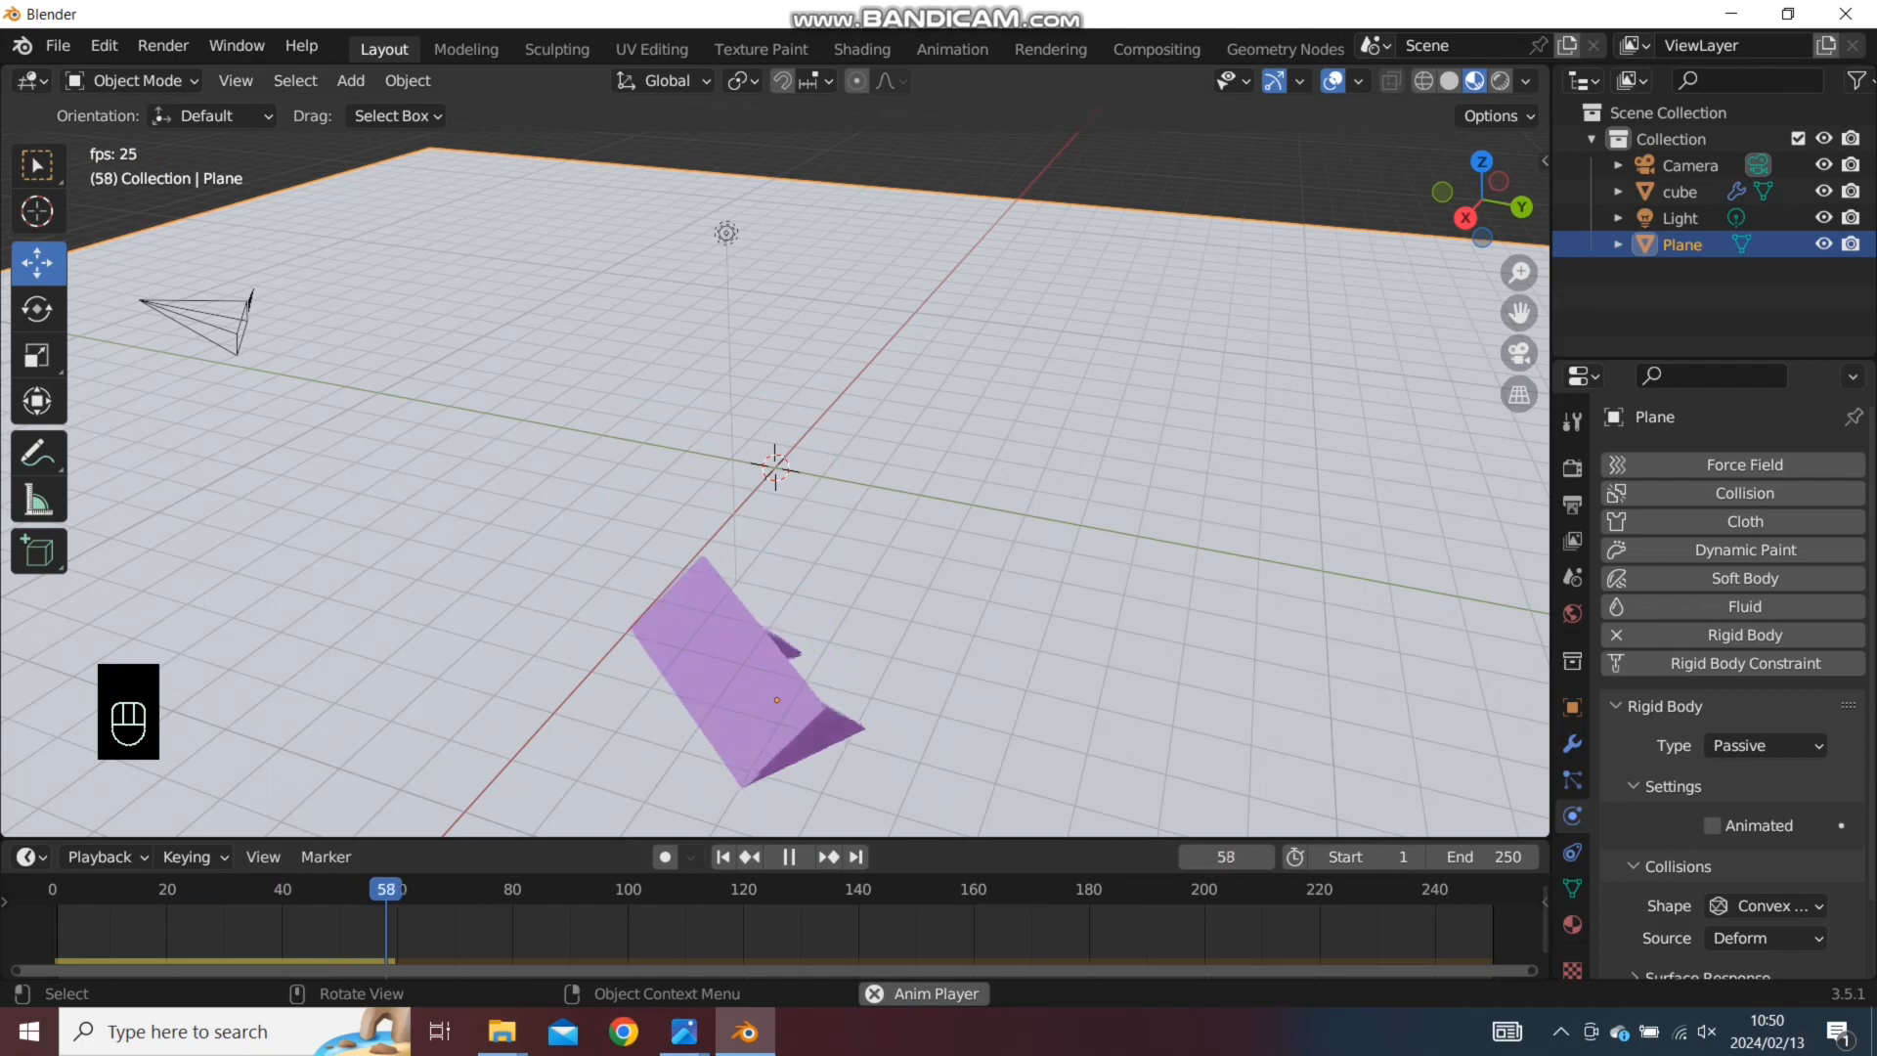
{"action": "scroll", "coordinate": [774, 469], "scroll_direction": "down", "scroll_amount": 3}
{"action": "middle_click_drag", "start_coordinate": [880, 508], "coordinate": [741, 479]}
{"action": "scroll", "coordinate": [774, 469], "scroll_direction": "up", "scroll_amount": 4}
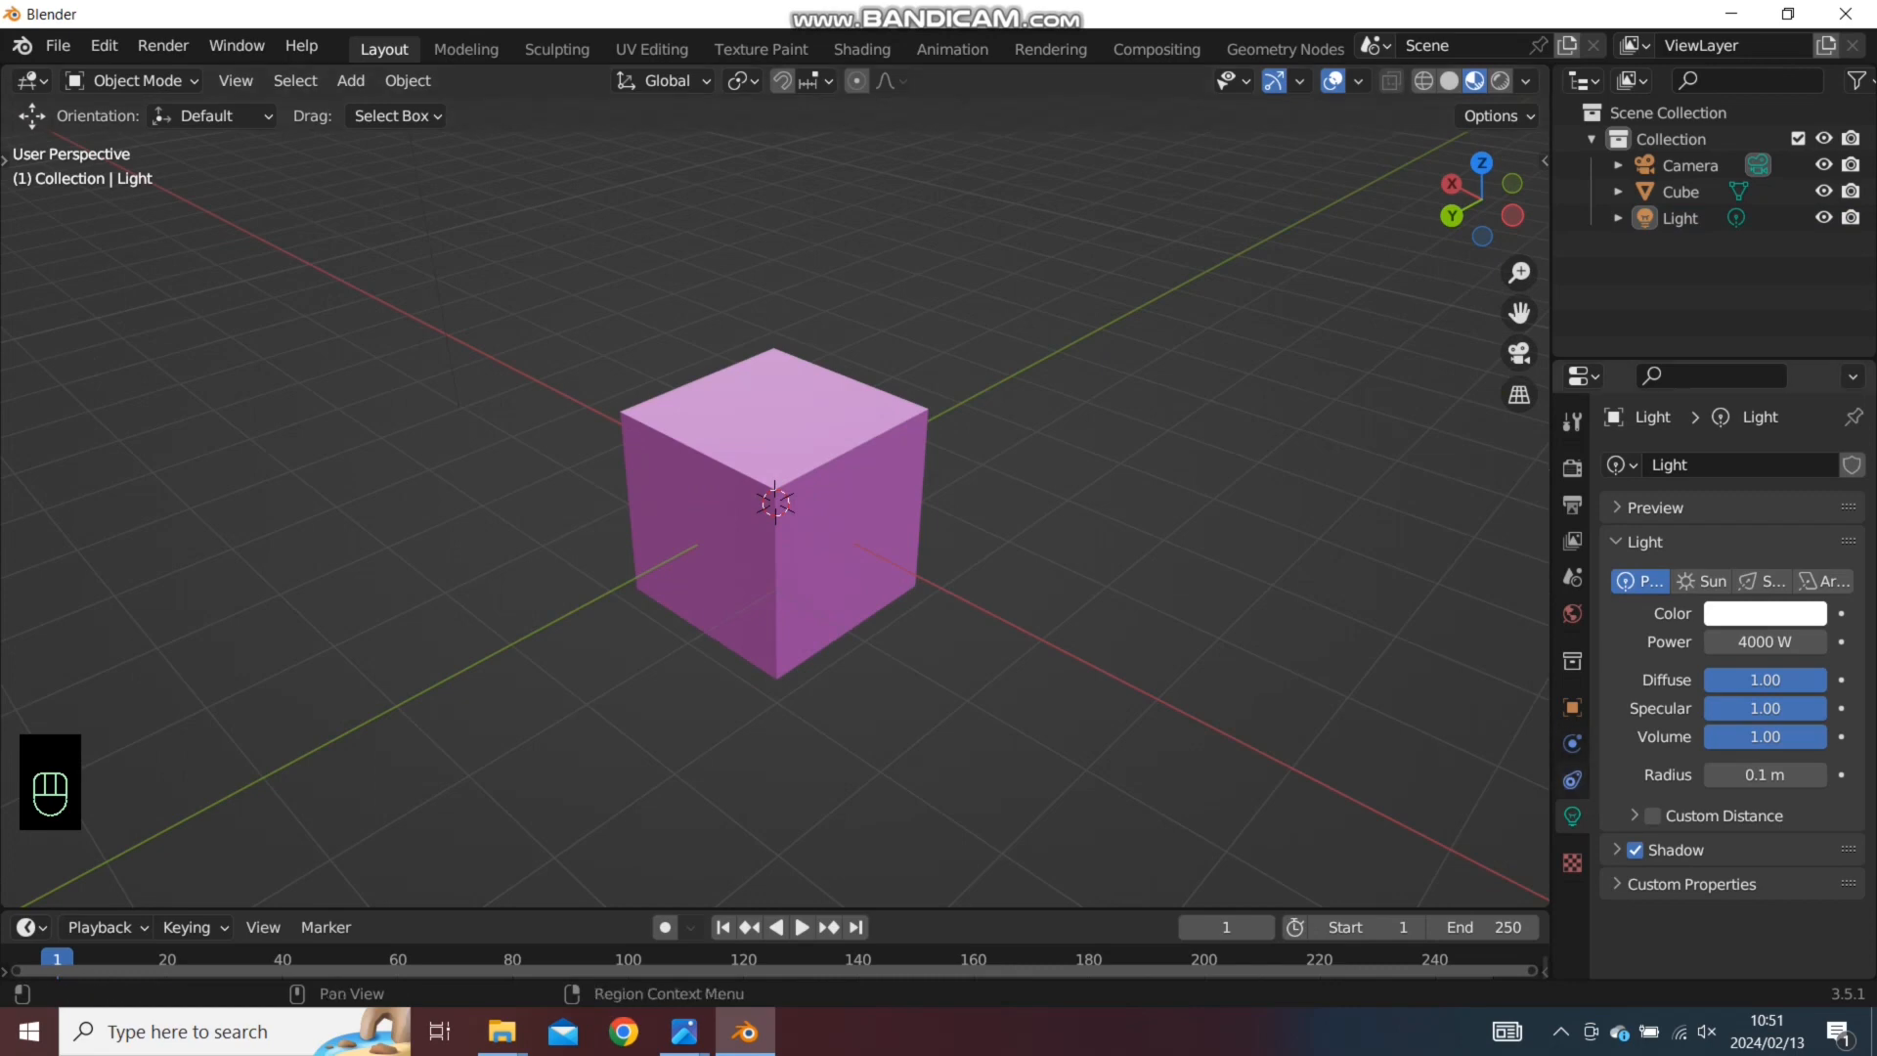
Add a Limit Rotation object constraint to the light and enable its X and Y limits
{"action": "left_click", "coordinate": [1572, 779]}
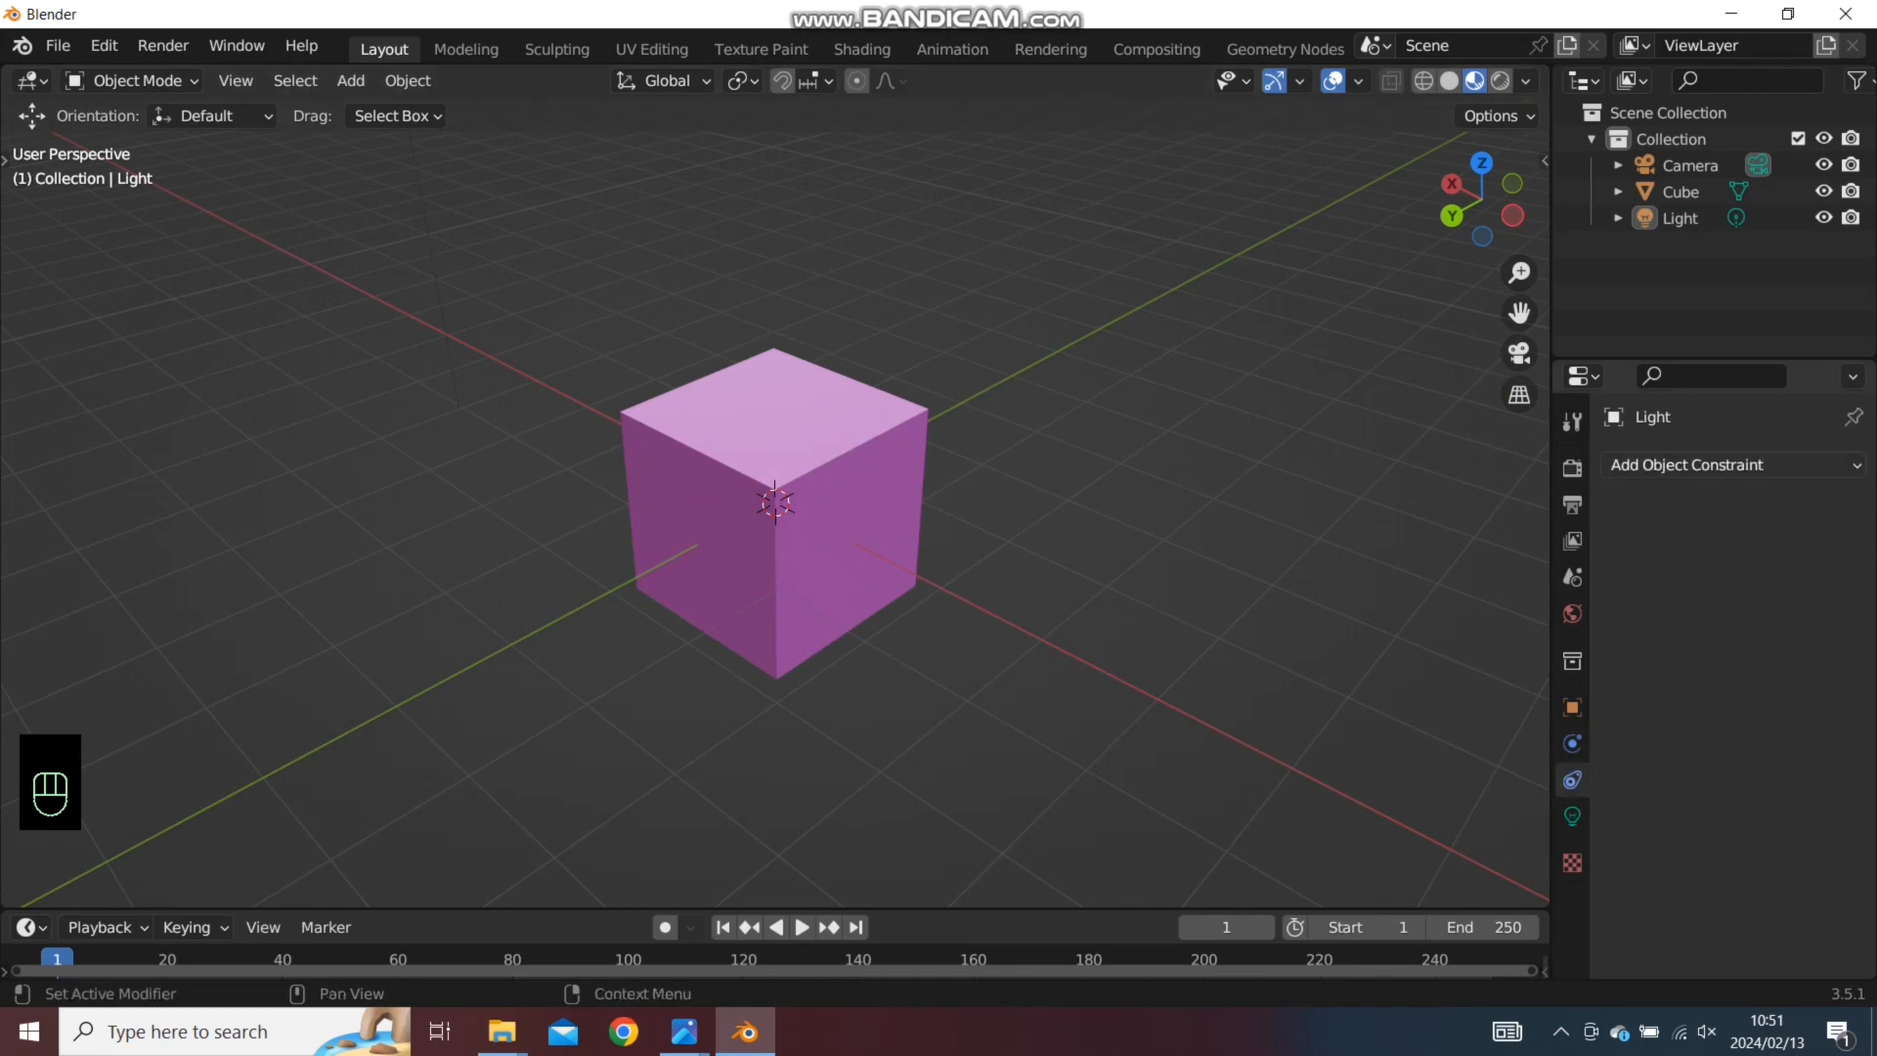
{"action": "left_click", "coordinate": [1730, 464]}
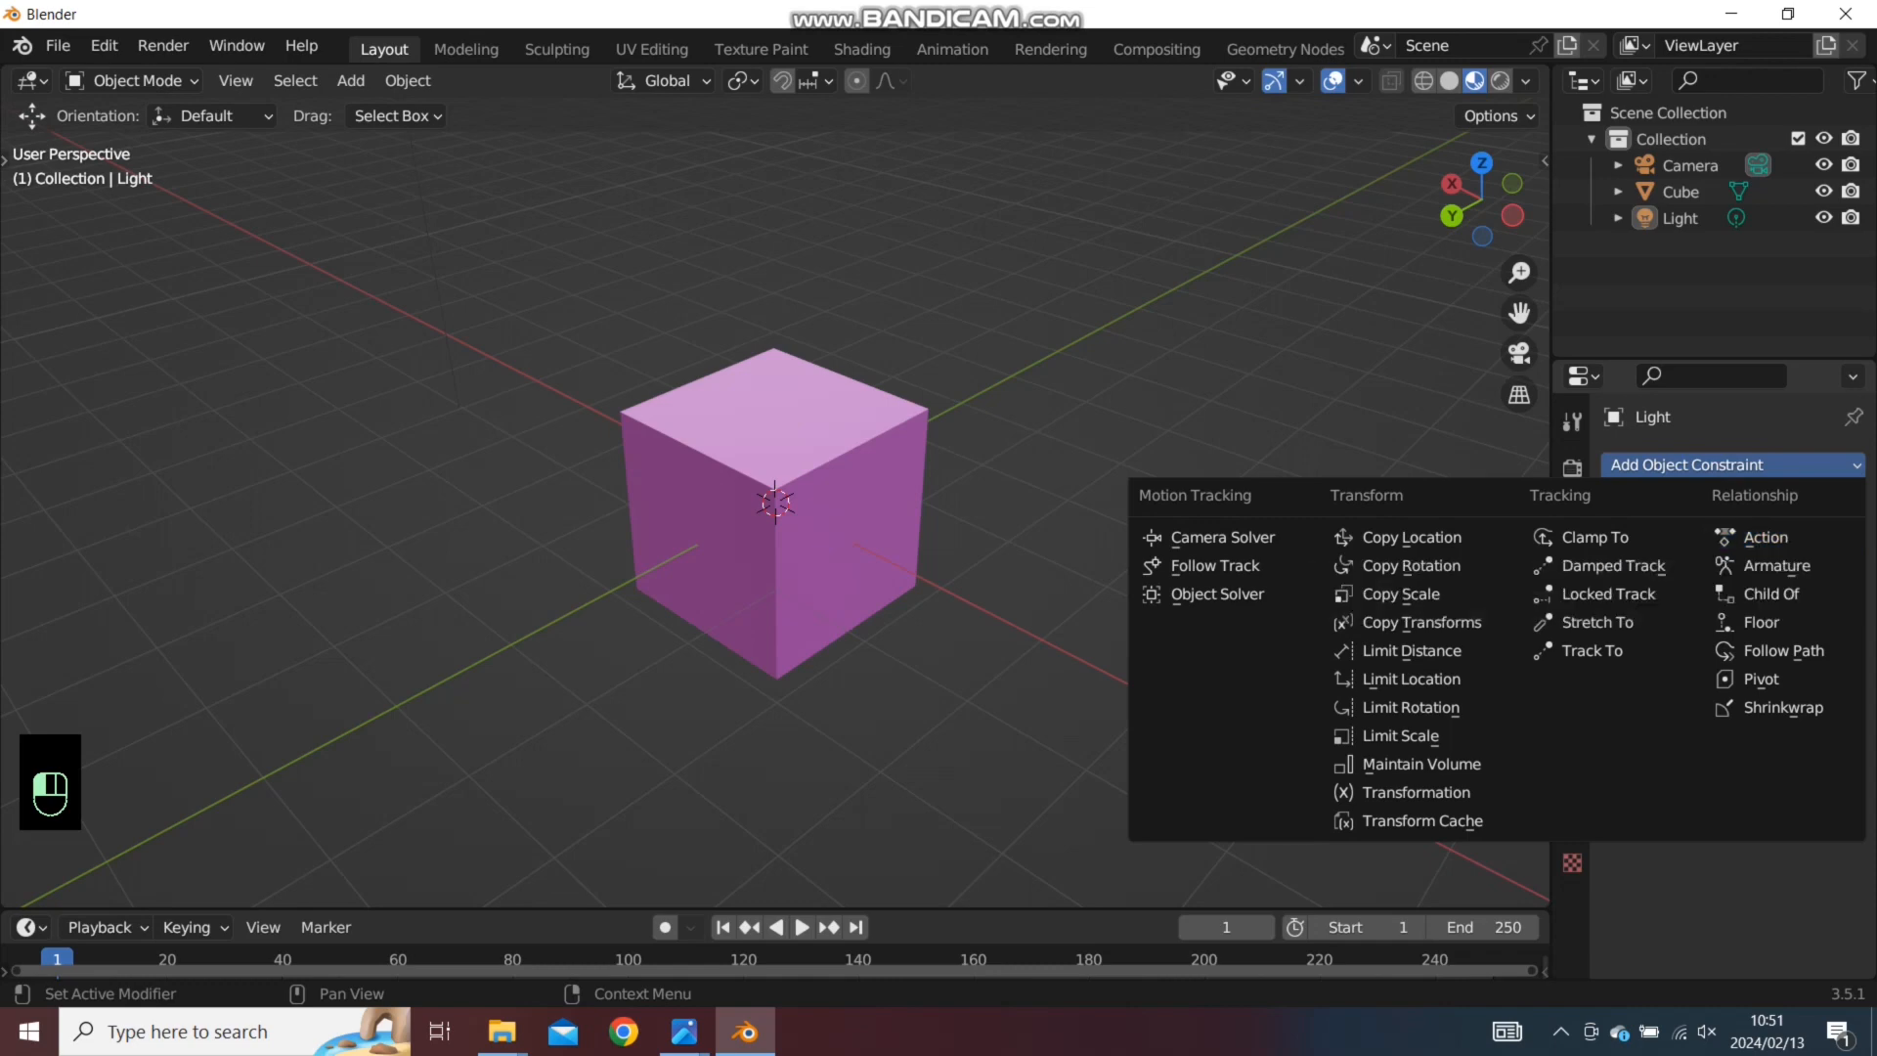
{"action": "left_click", "coordinate": [1411, 707]}
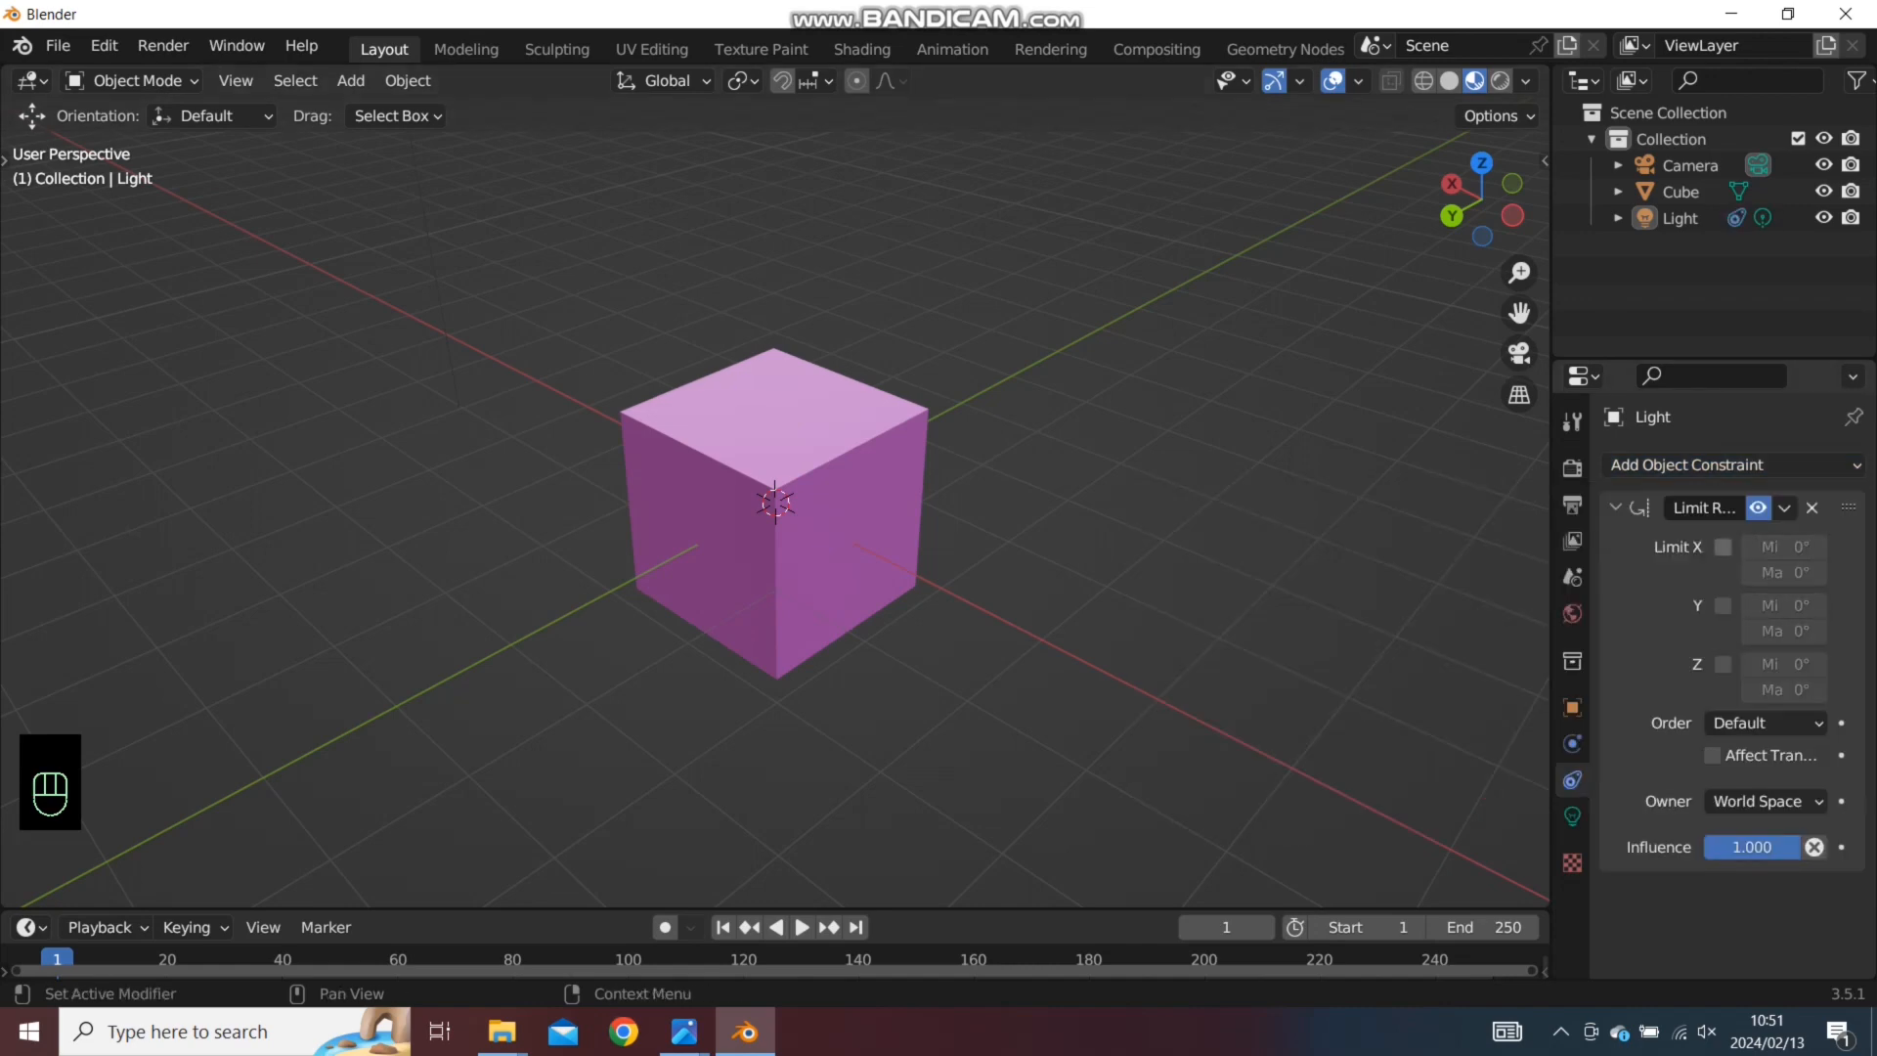
{"action": "left_click", "coordinate": [1722, 546]}
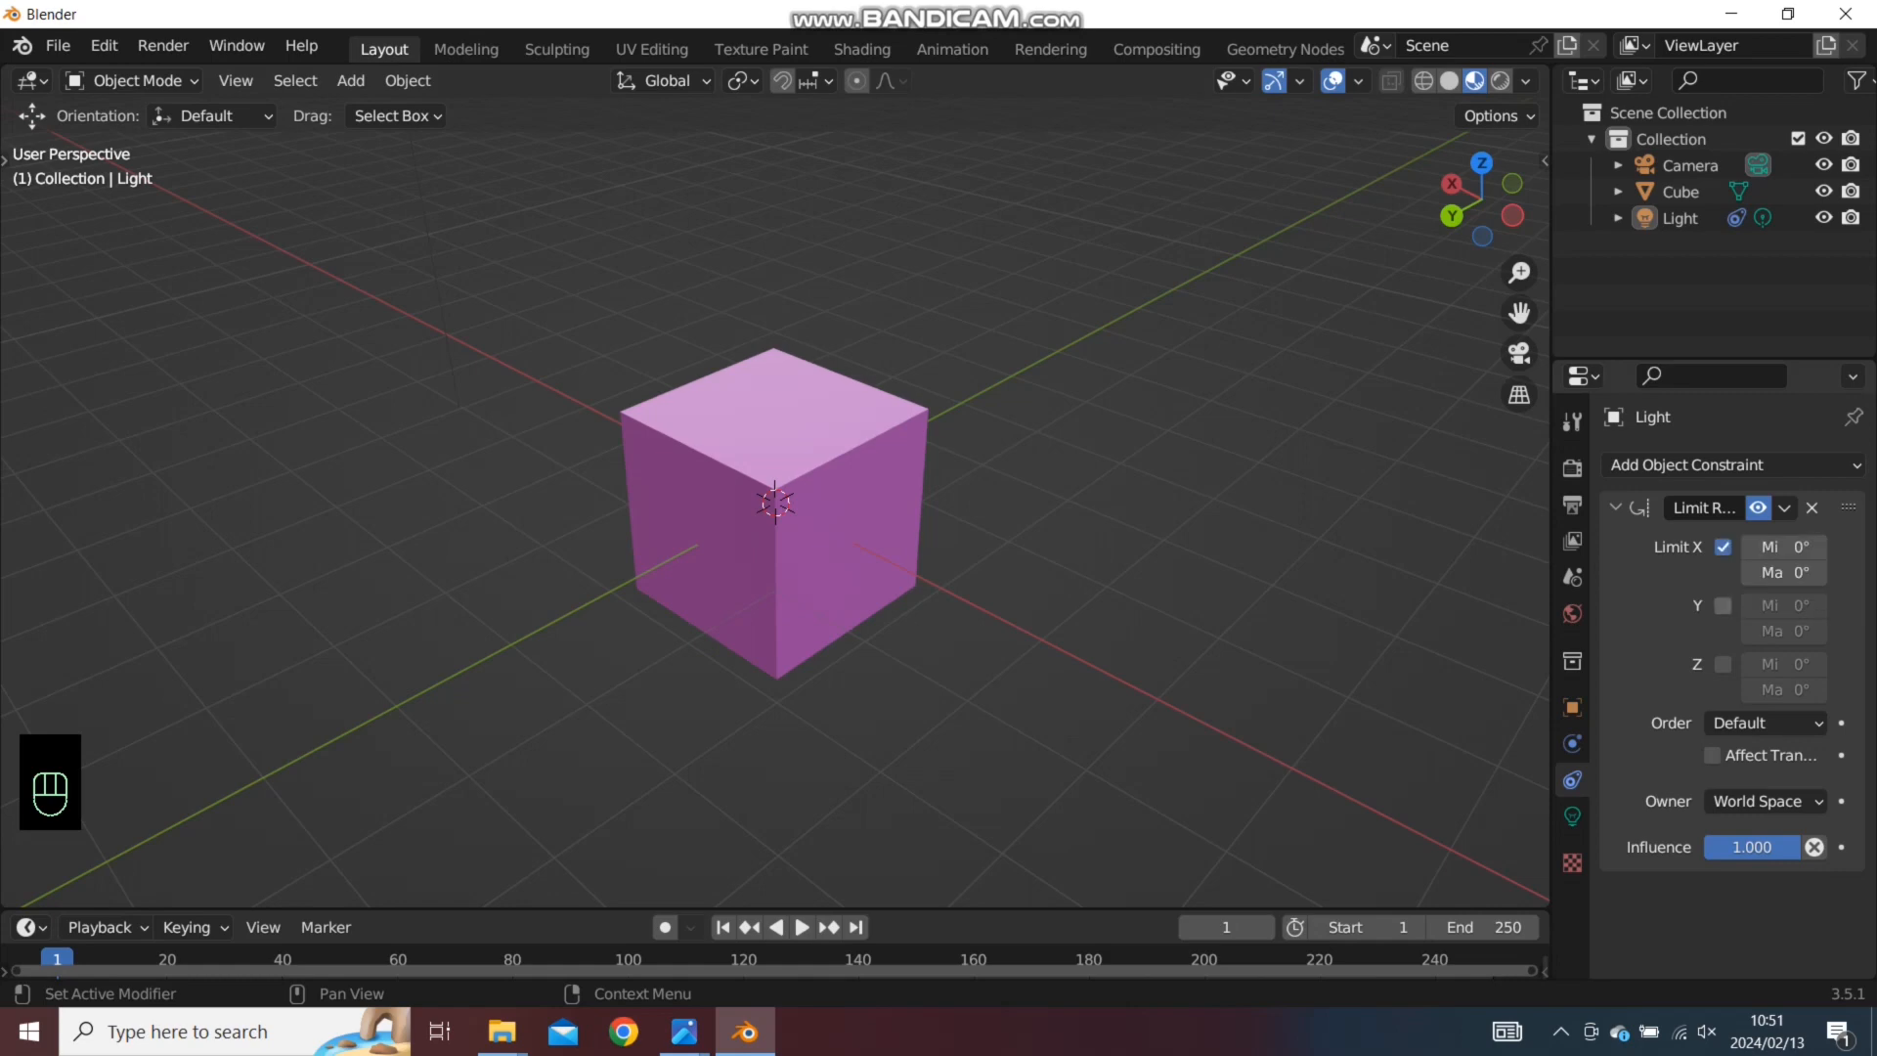
{"action": "left_click", "coordinate": [1722, 605]}
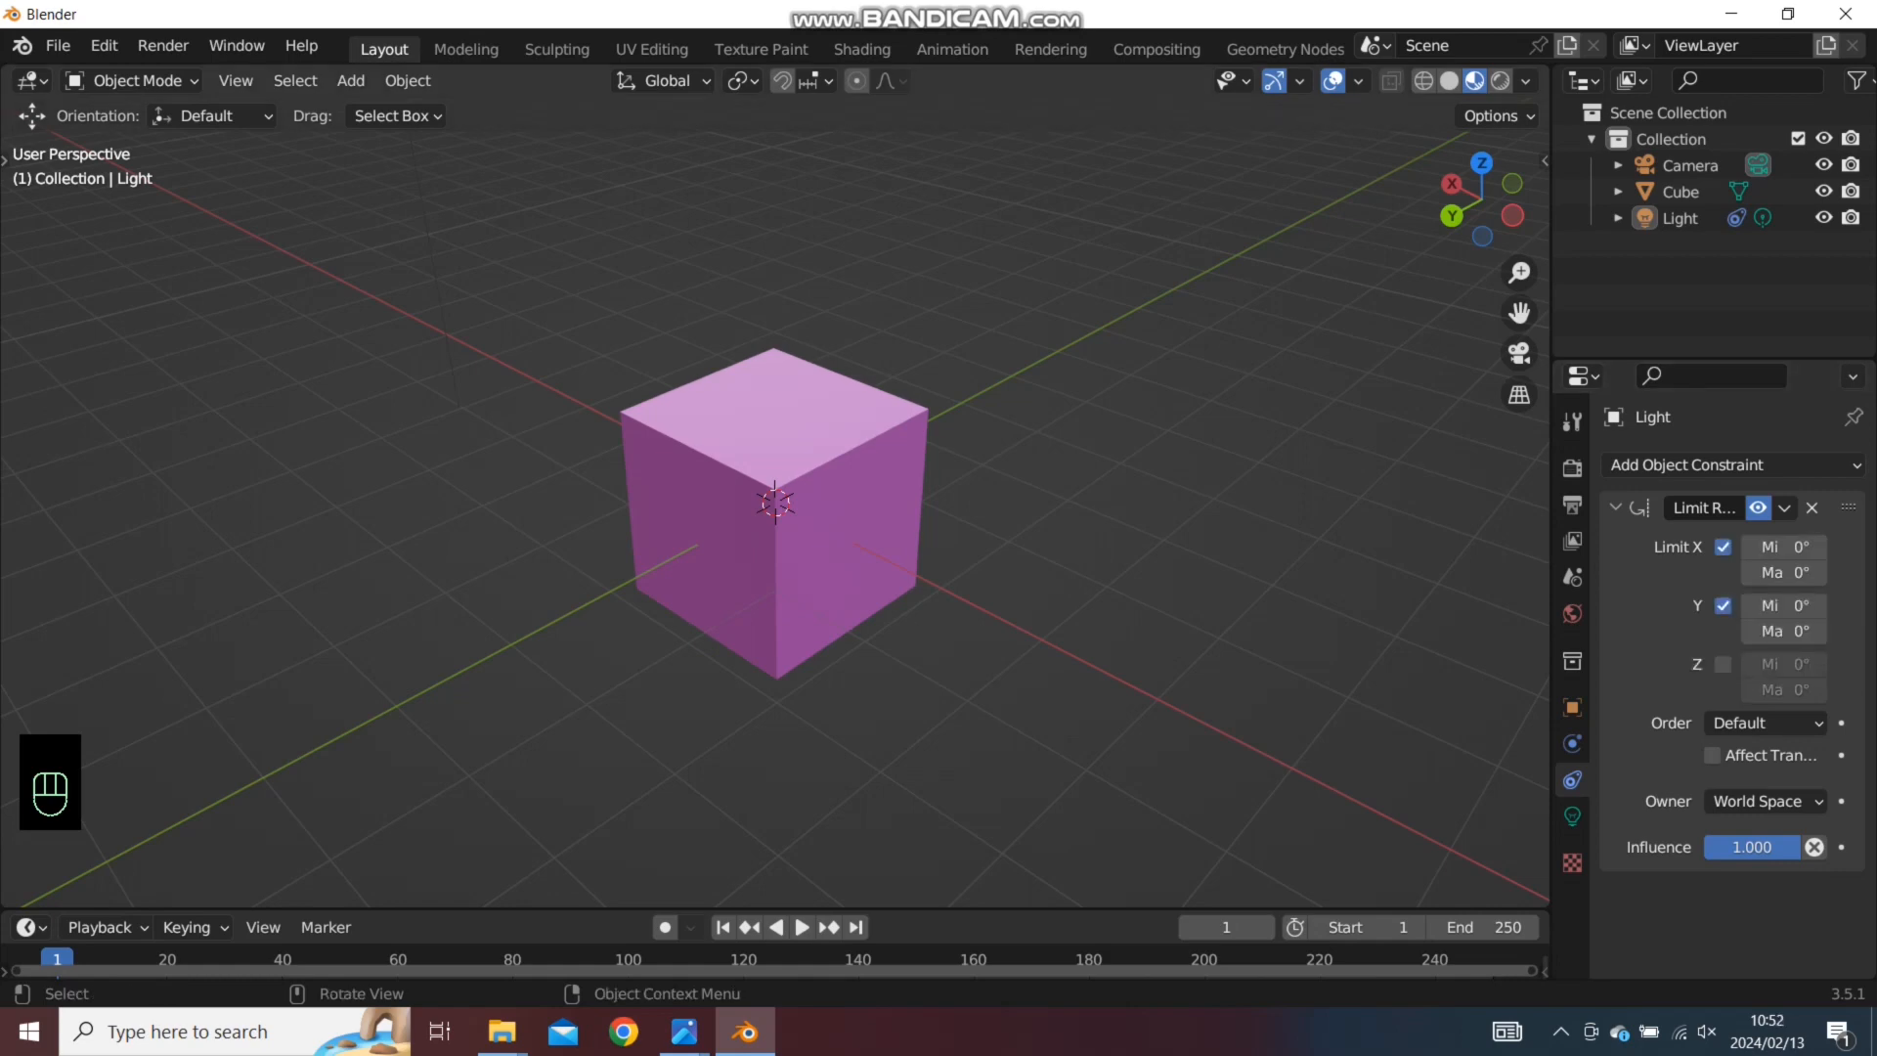
Try to rotate the light to test the Limit Rotation constraint
{"action": "key", "text": "r"}
{"action": "key", "text": "r"}
{"action": "key", "text": "r"}
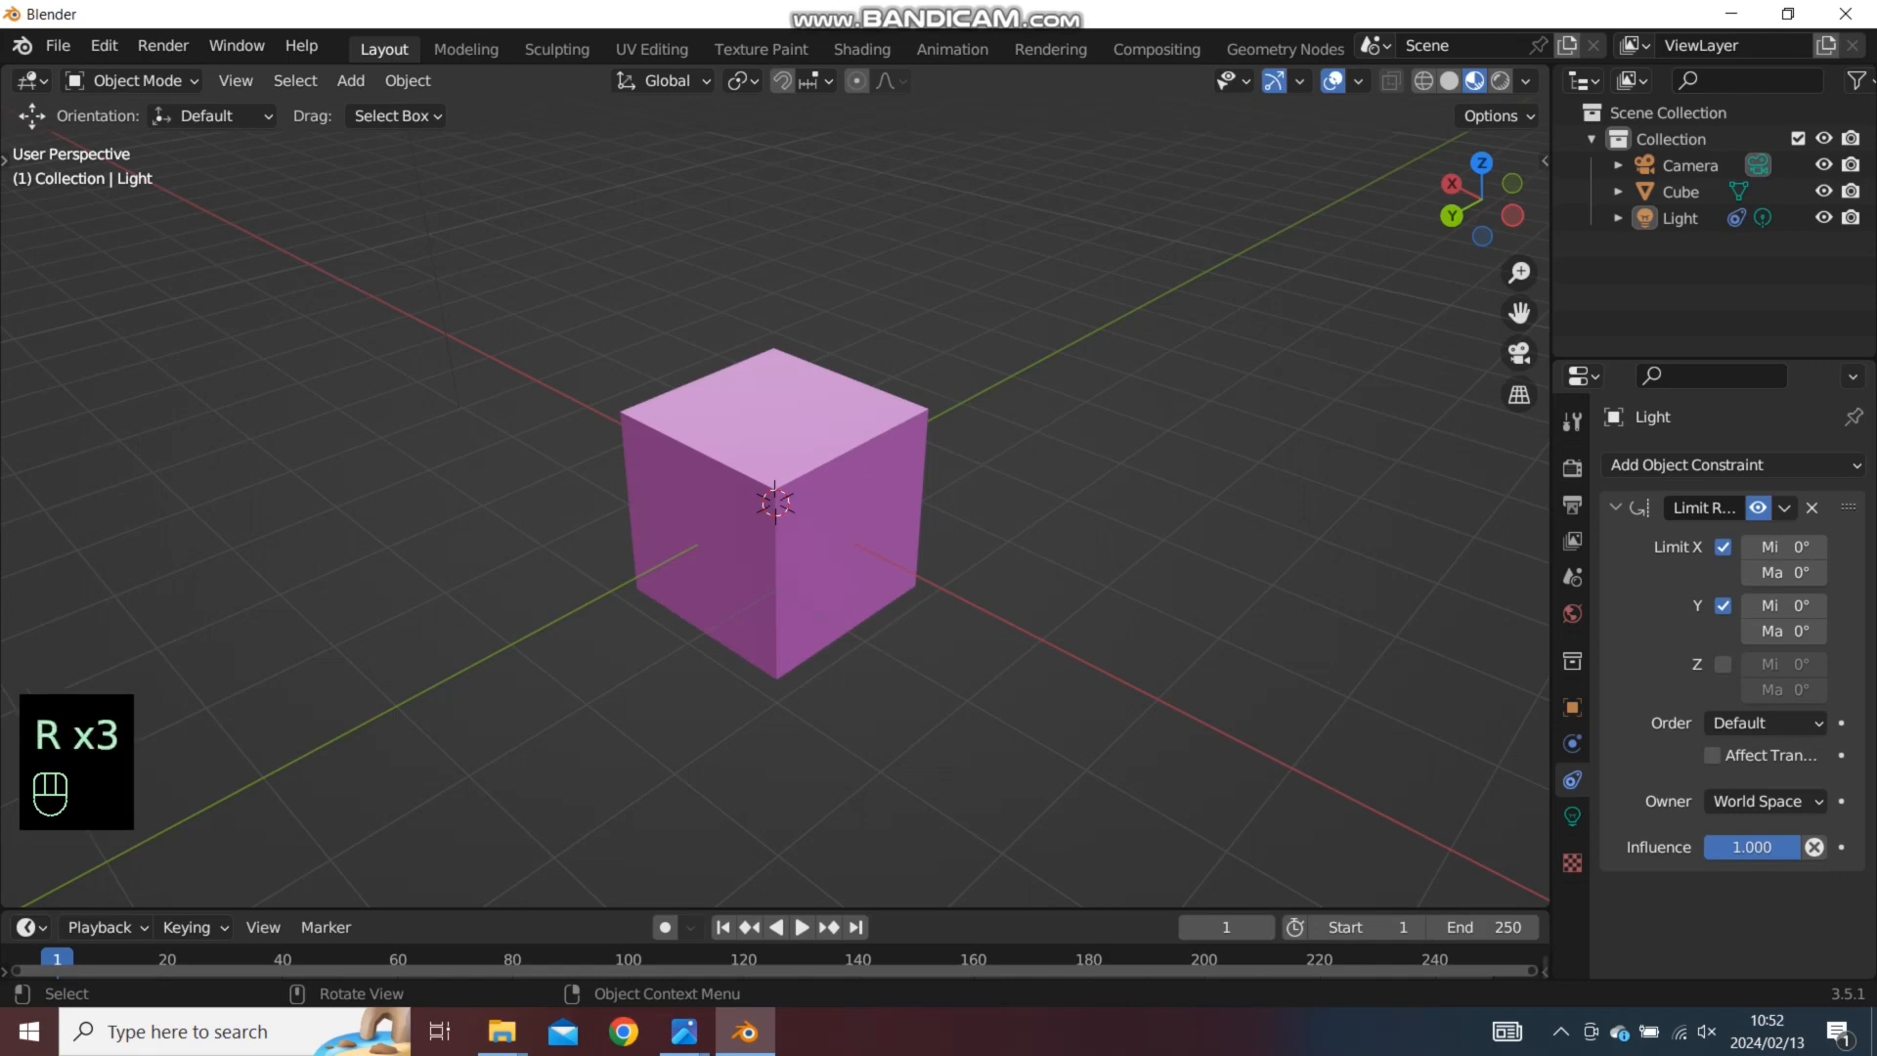
{"action": "scroll", "coordinate": [775, 502], "scroll_direction": "down", "scroll_amount": 3}
{"action": "mouse_move", "coordinate": [775, 503]}
{"action": "middle_mouse_down"}
{"action": "mouse_move", "coordinate": [690, 514]}
{"action": "mouse_move", "coordinate": [816, 492]}
{"action": "mouse_move", "coordinate": [790, 510]}
{"action": "middle_mouse_up"}
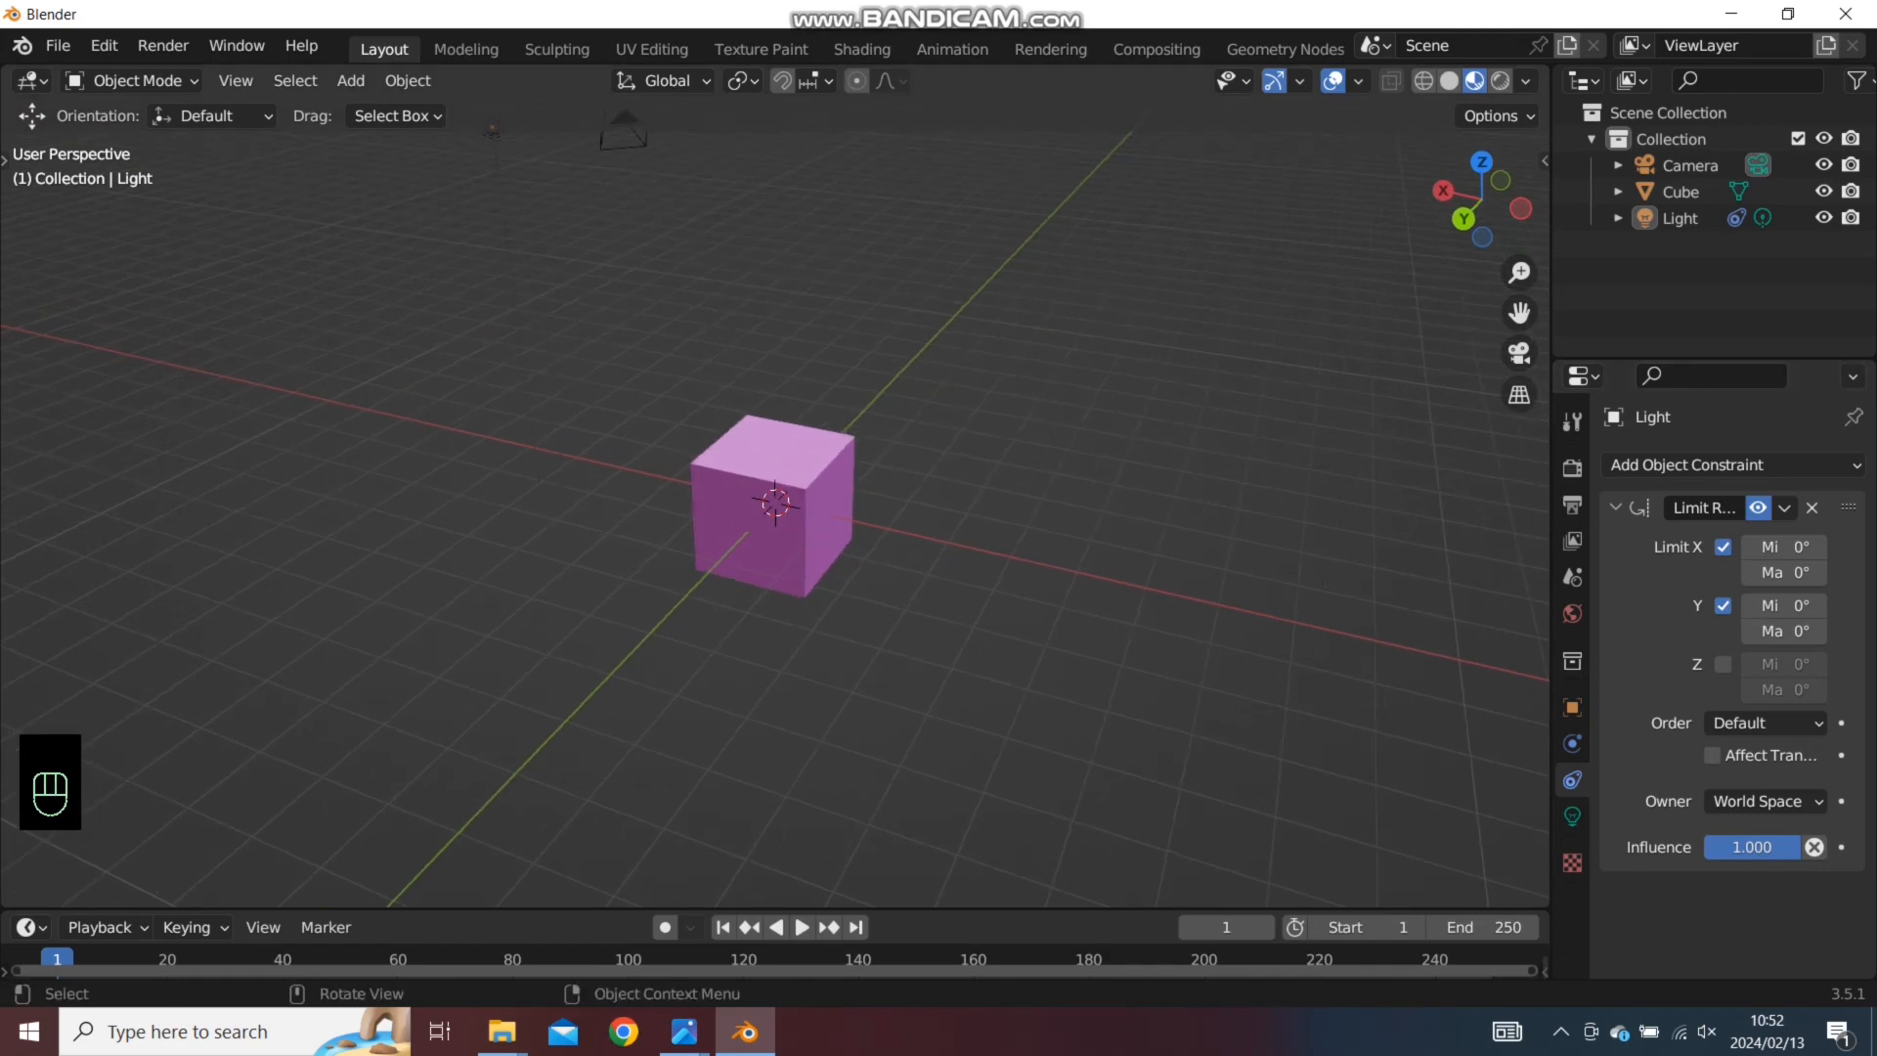
Show the viewport's tool strip, activate the Rotate tool, and toggle the strip's visibility
{"action": "key", "text": "t"}
{"action": "left_click", "coordinate": [37, 309]}
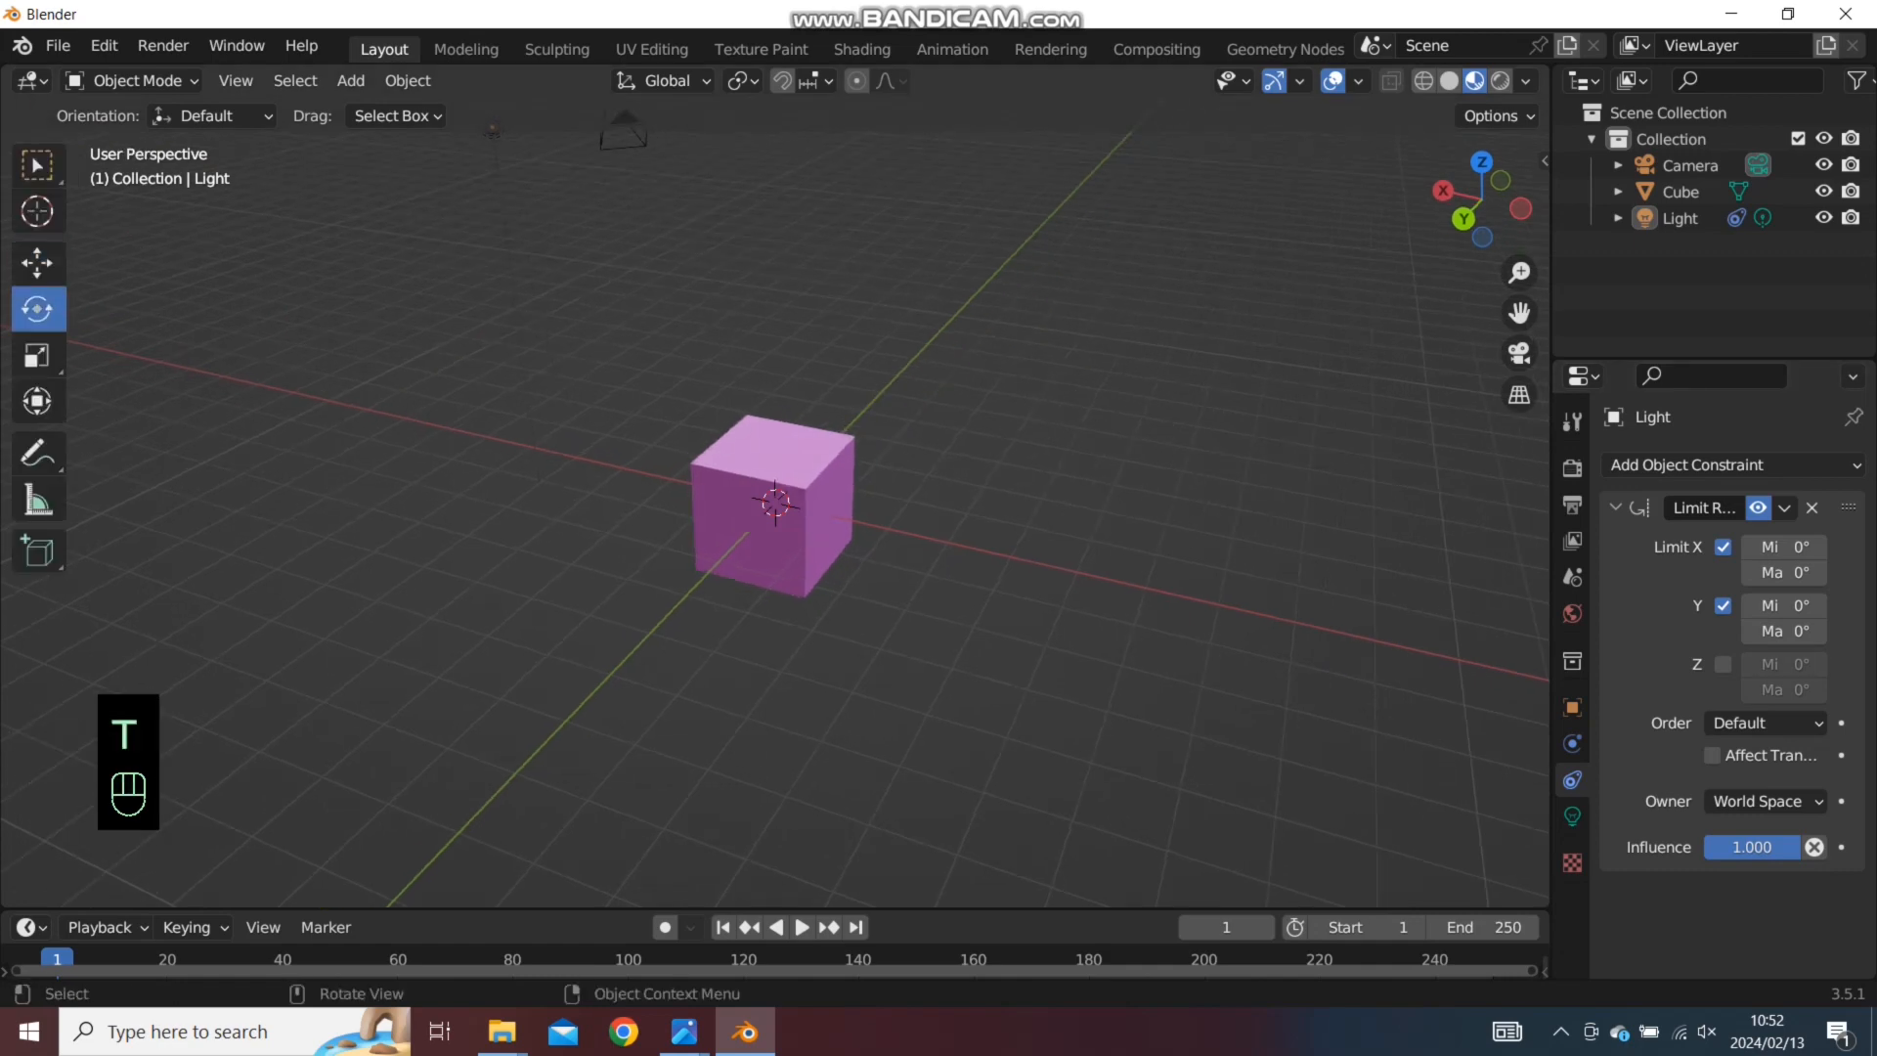
{"action": "key", "text": "t"}
{"action": "key", "text": "t"}
{"action": "key", "text": "t"}
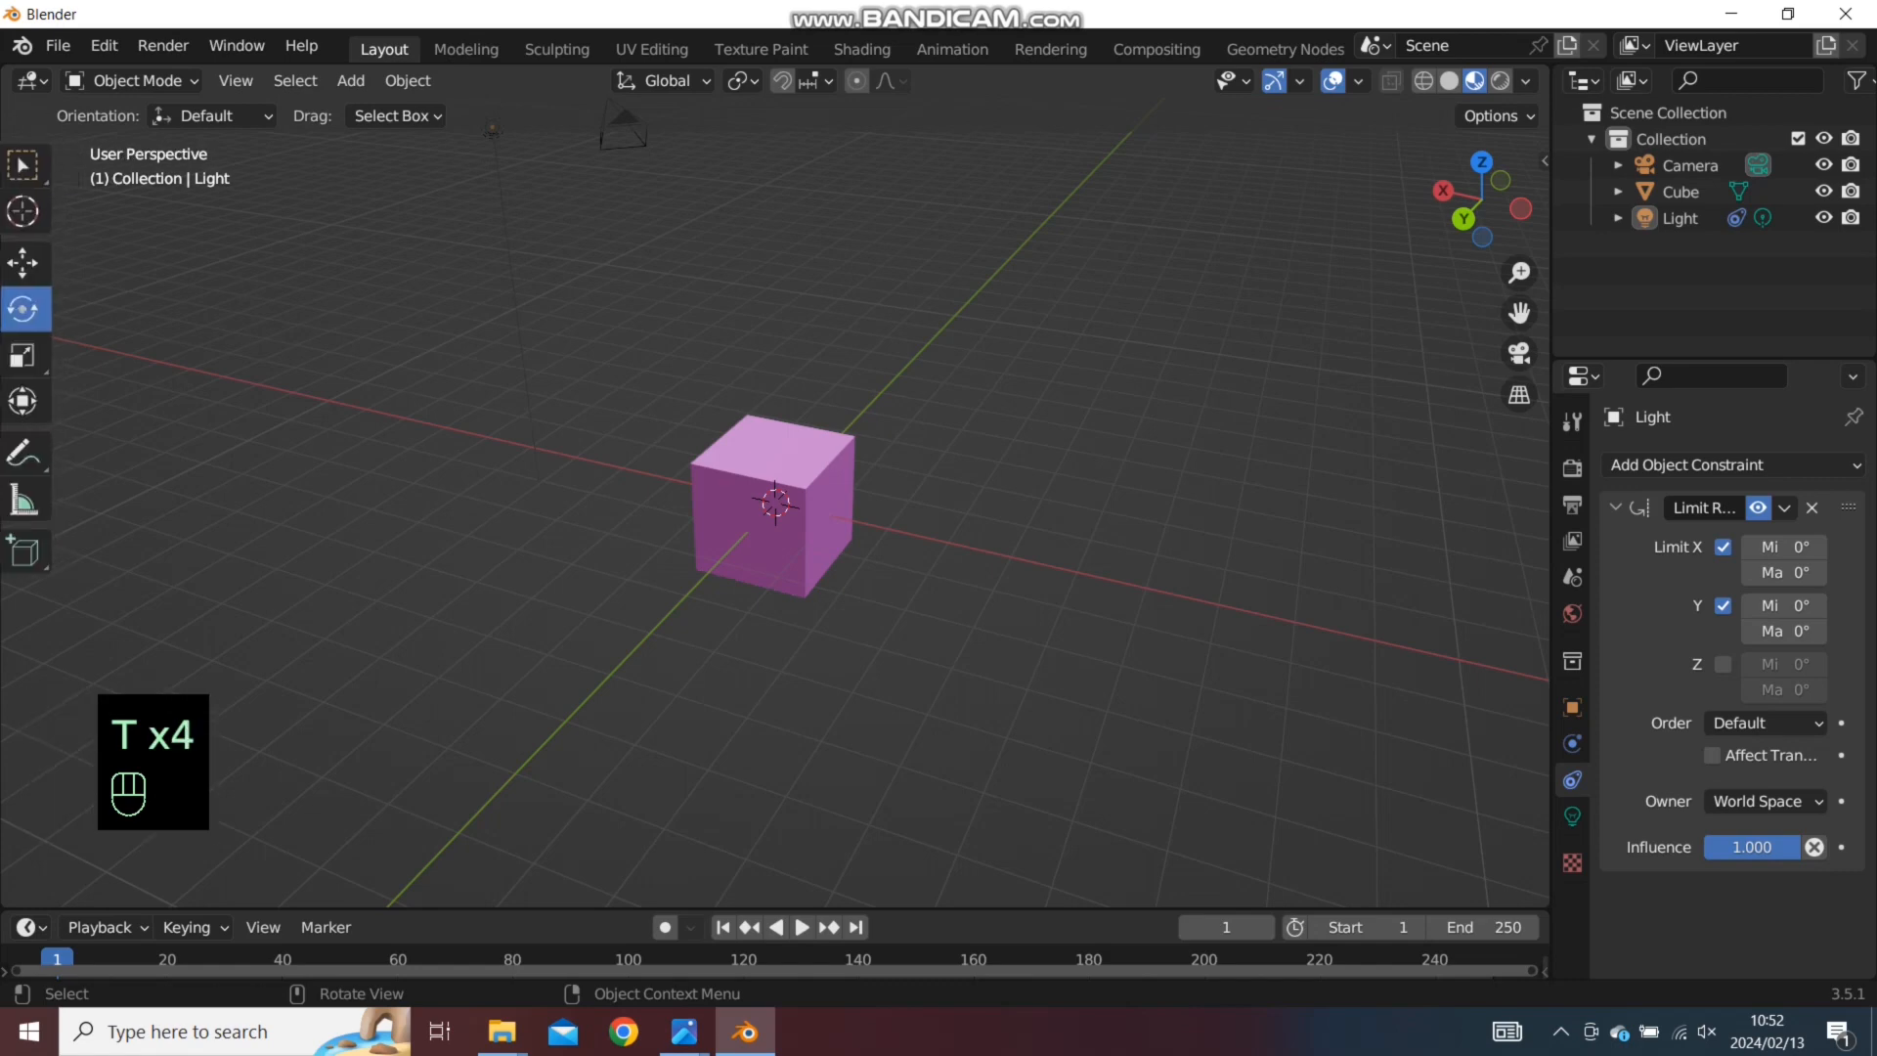
Select the cube and give it a slight free trackball rotation
{"action": "key", "text": "r"}
{"action": "key", "text": "r"}
{"action": "key", "text": "r"}
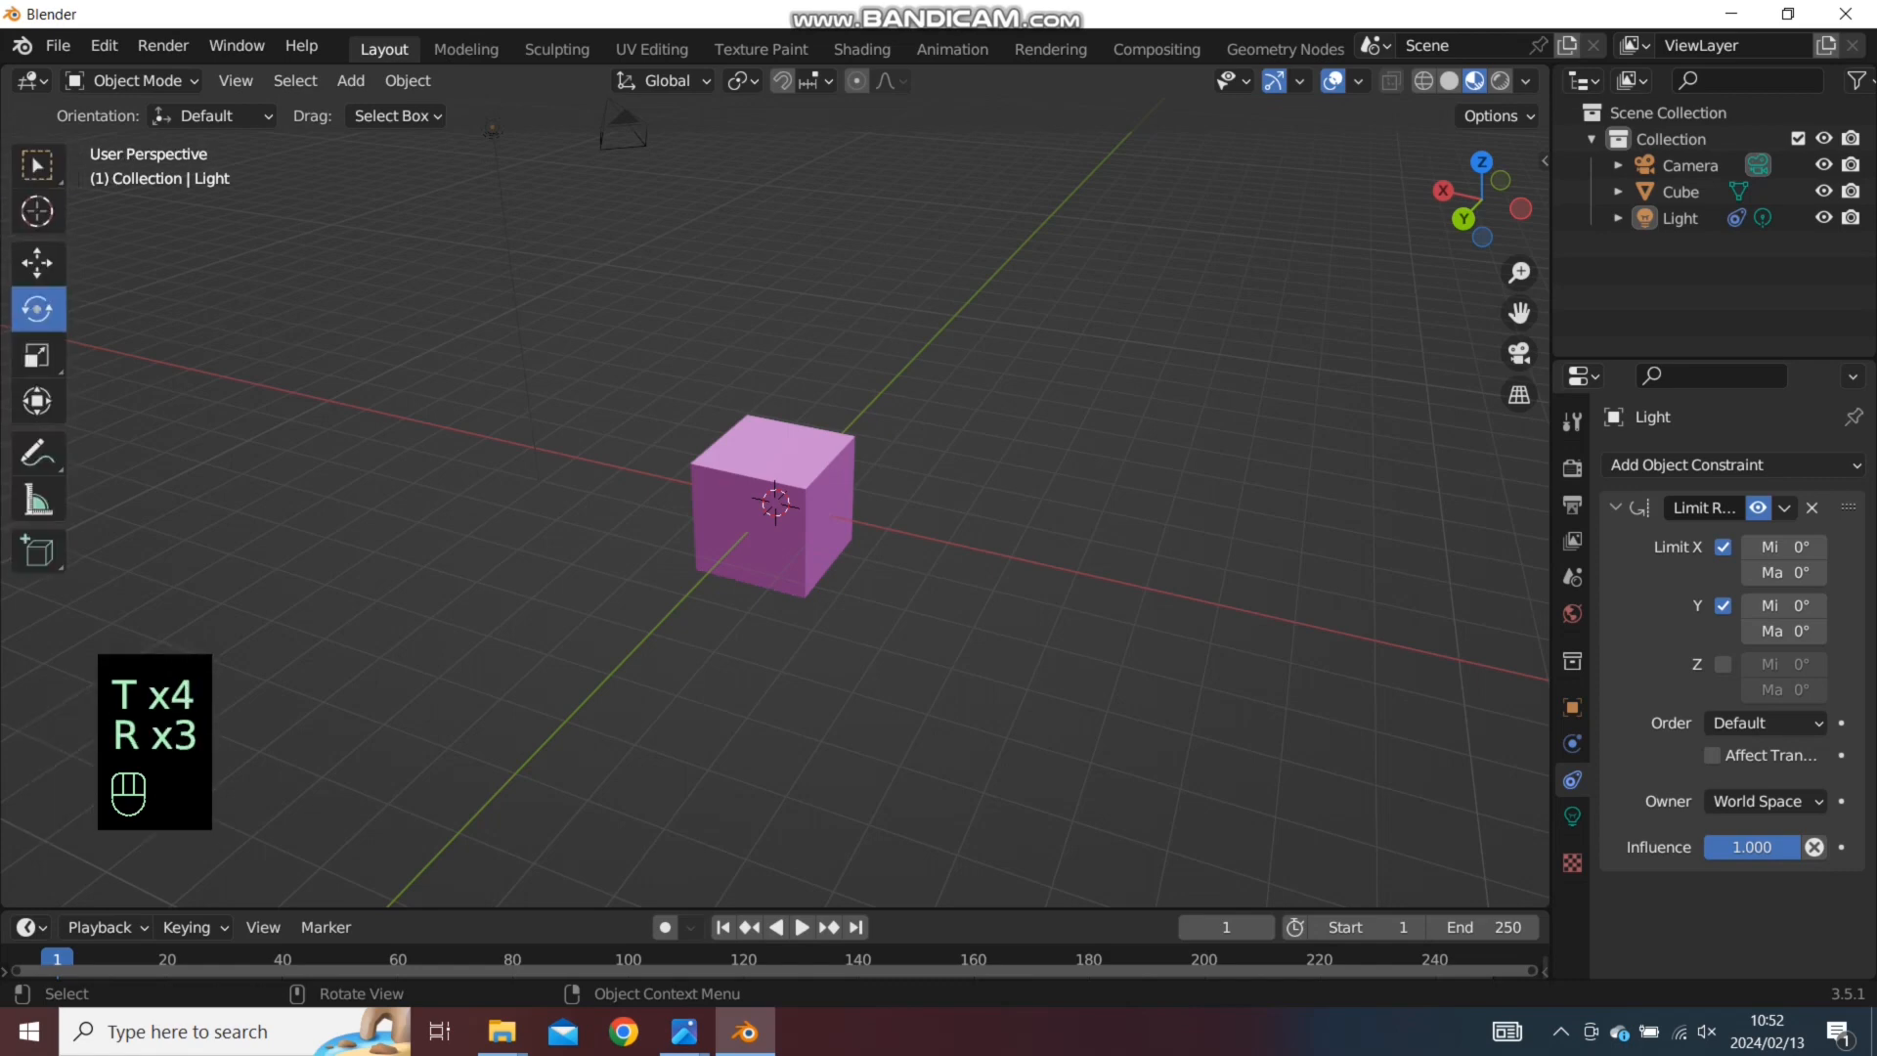
{"action": "middle_click_drag", "start_coordinate": [919, 528], "coordinate": [767, 528]}
{"action": "left_click", "coordinate": [775, 528]}
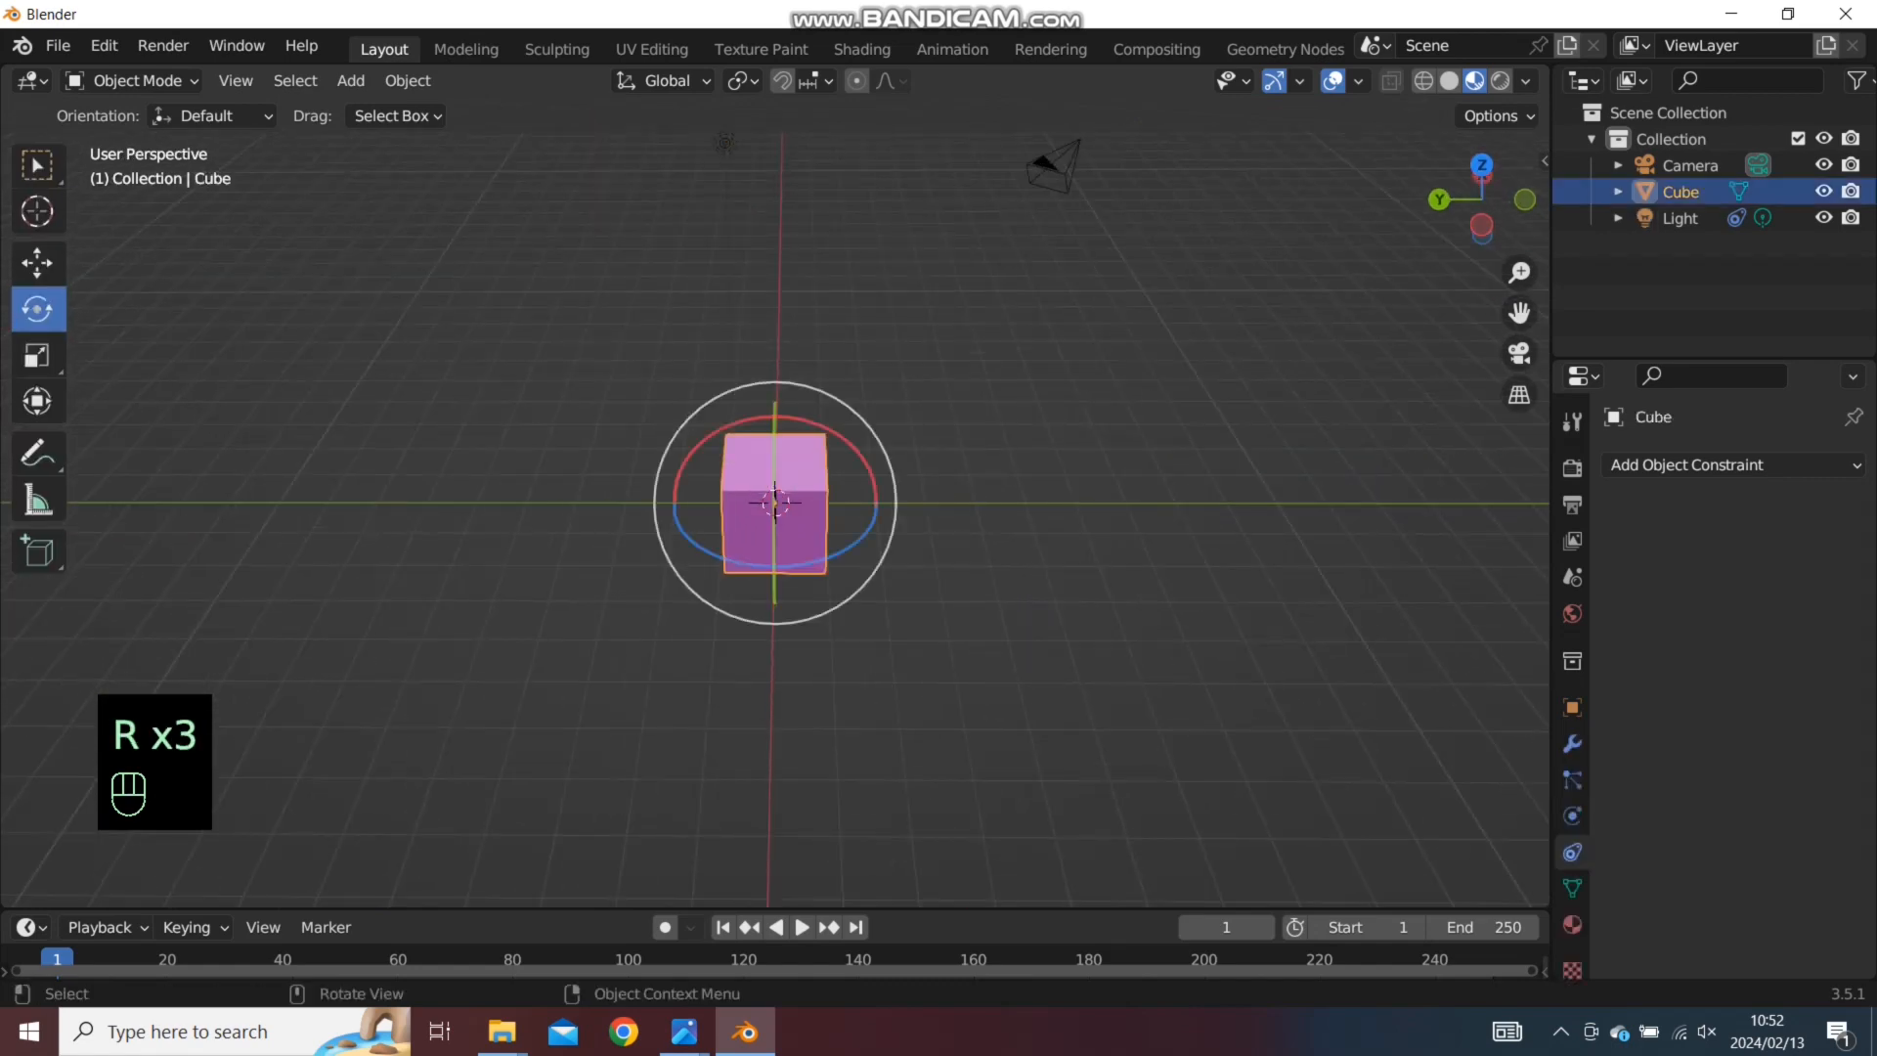
{"action": "mouse_move", "coordinate": [775, 497]}
{"action": "left_mouse_down"}
{"action": "mouse_move", "coordinate": [1054, 511]}
{"action": "mouse_move", "coordinate": [777, 500]}
{"action": "left_mouse_up"}
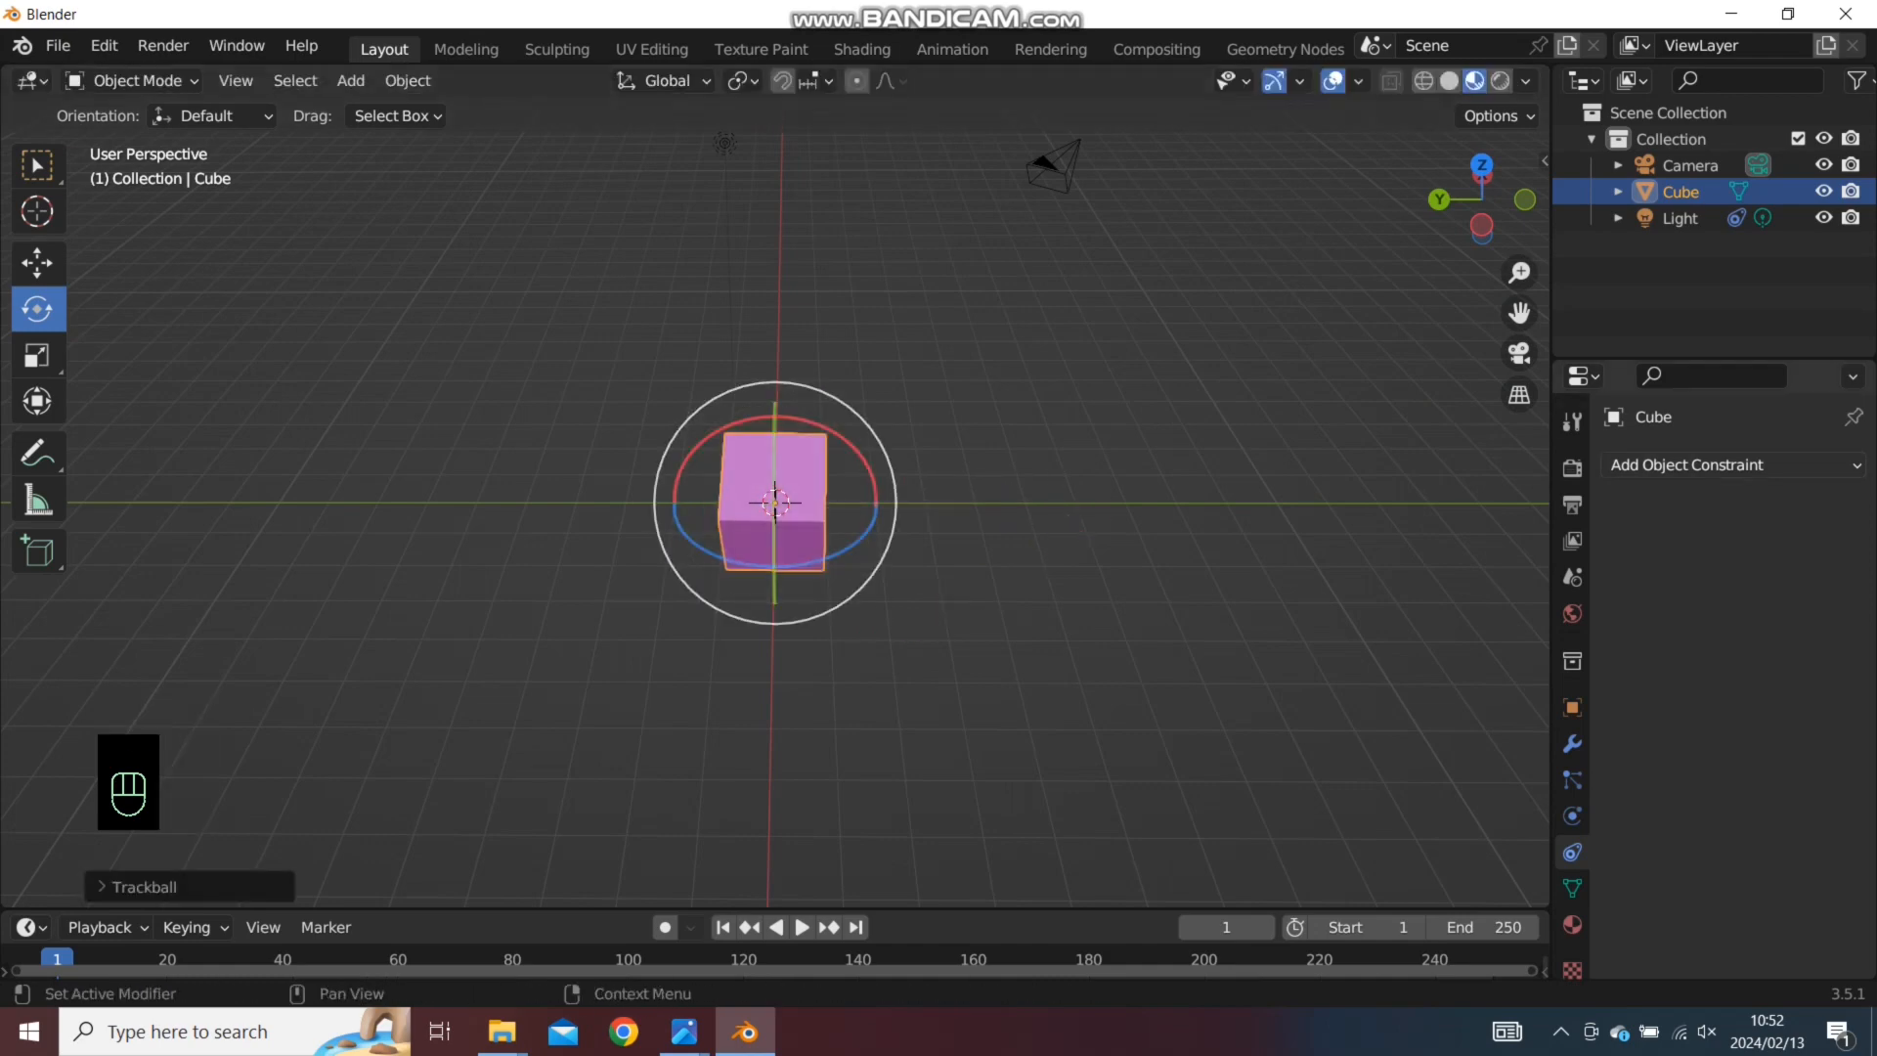
Add a Limit Rotation object constraint to the cube and enable its X and Y limits
{"action": "left_click", "coordinate": [1730, 465]}
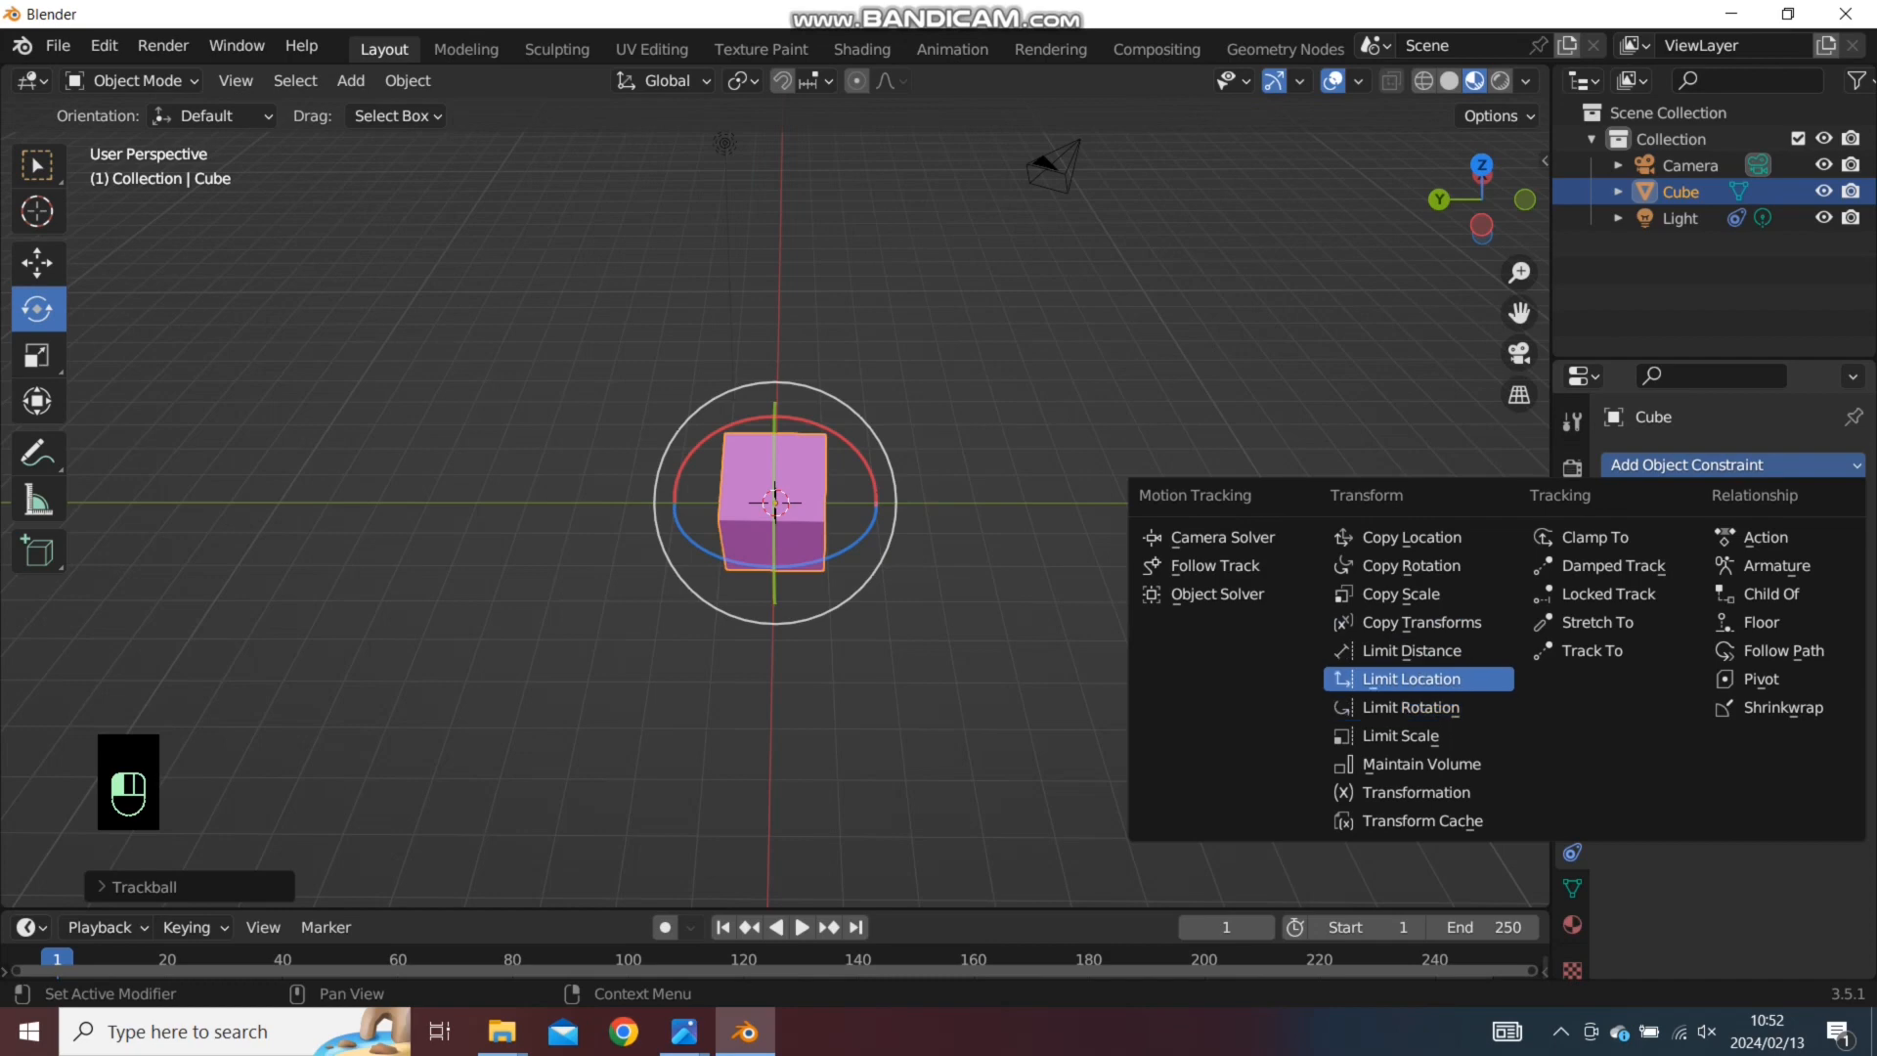
{"action": "left_click", "coordinate": [1410, 707]}
{"action": "left_click", "coordinate": [1722, 547]}
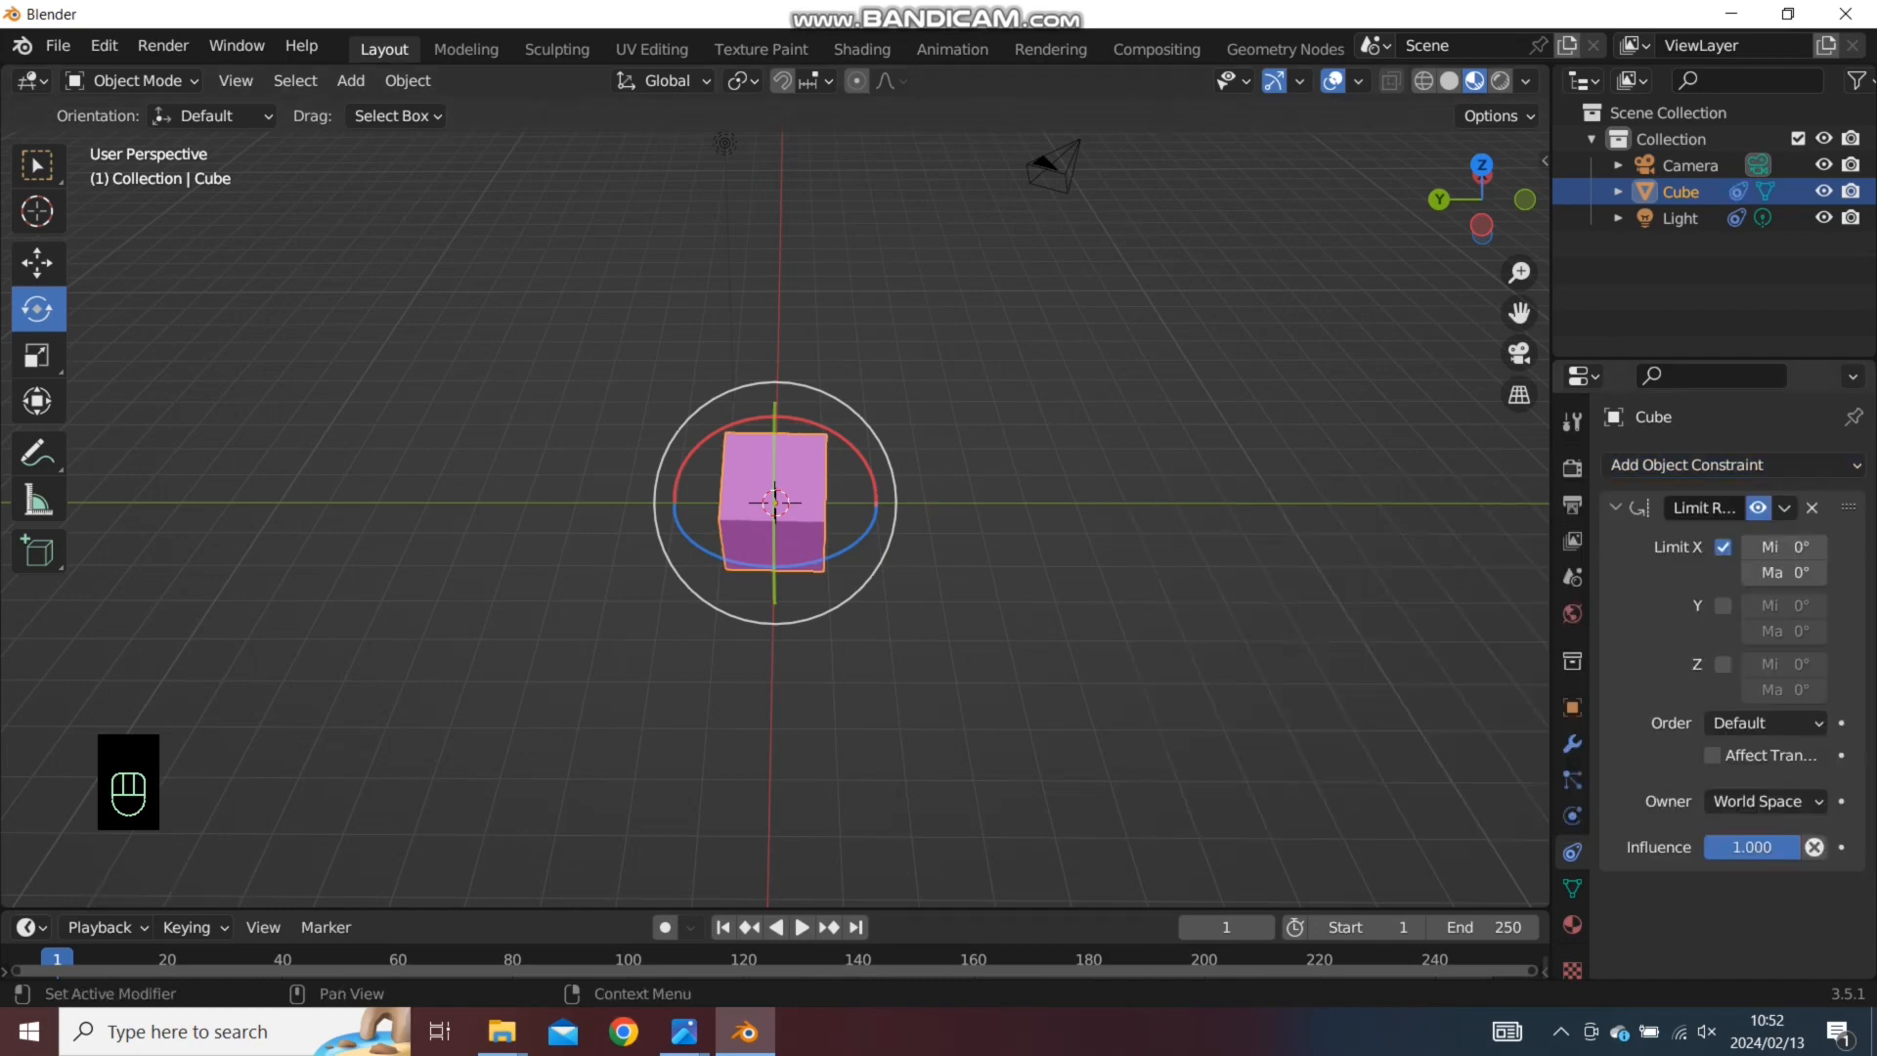
{"action": "left_click", "coordinate": [1722, 605]}
Rotate the cube to test its Limit Rotation constraint, and deselect it
{"action": "key", "text": "r"}
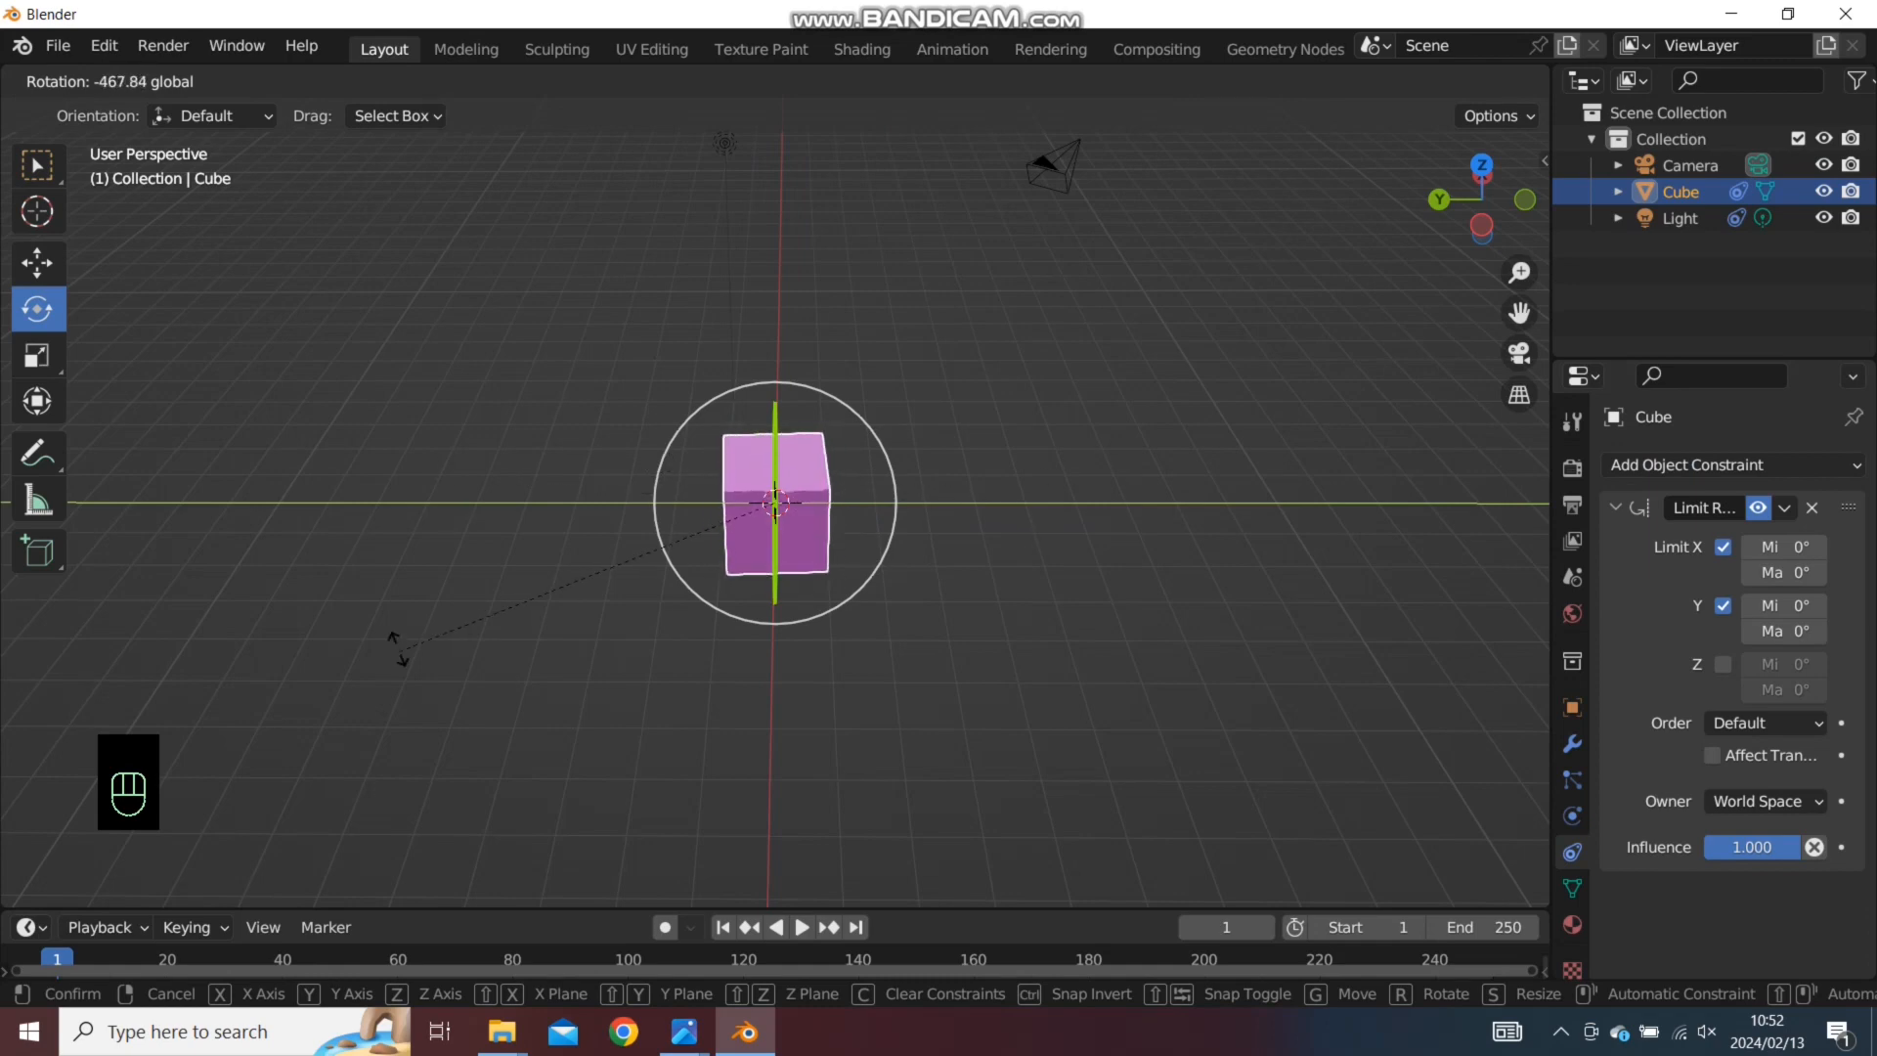
{"action": "left_click", "coordinate": [684, 598]}
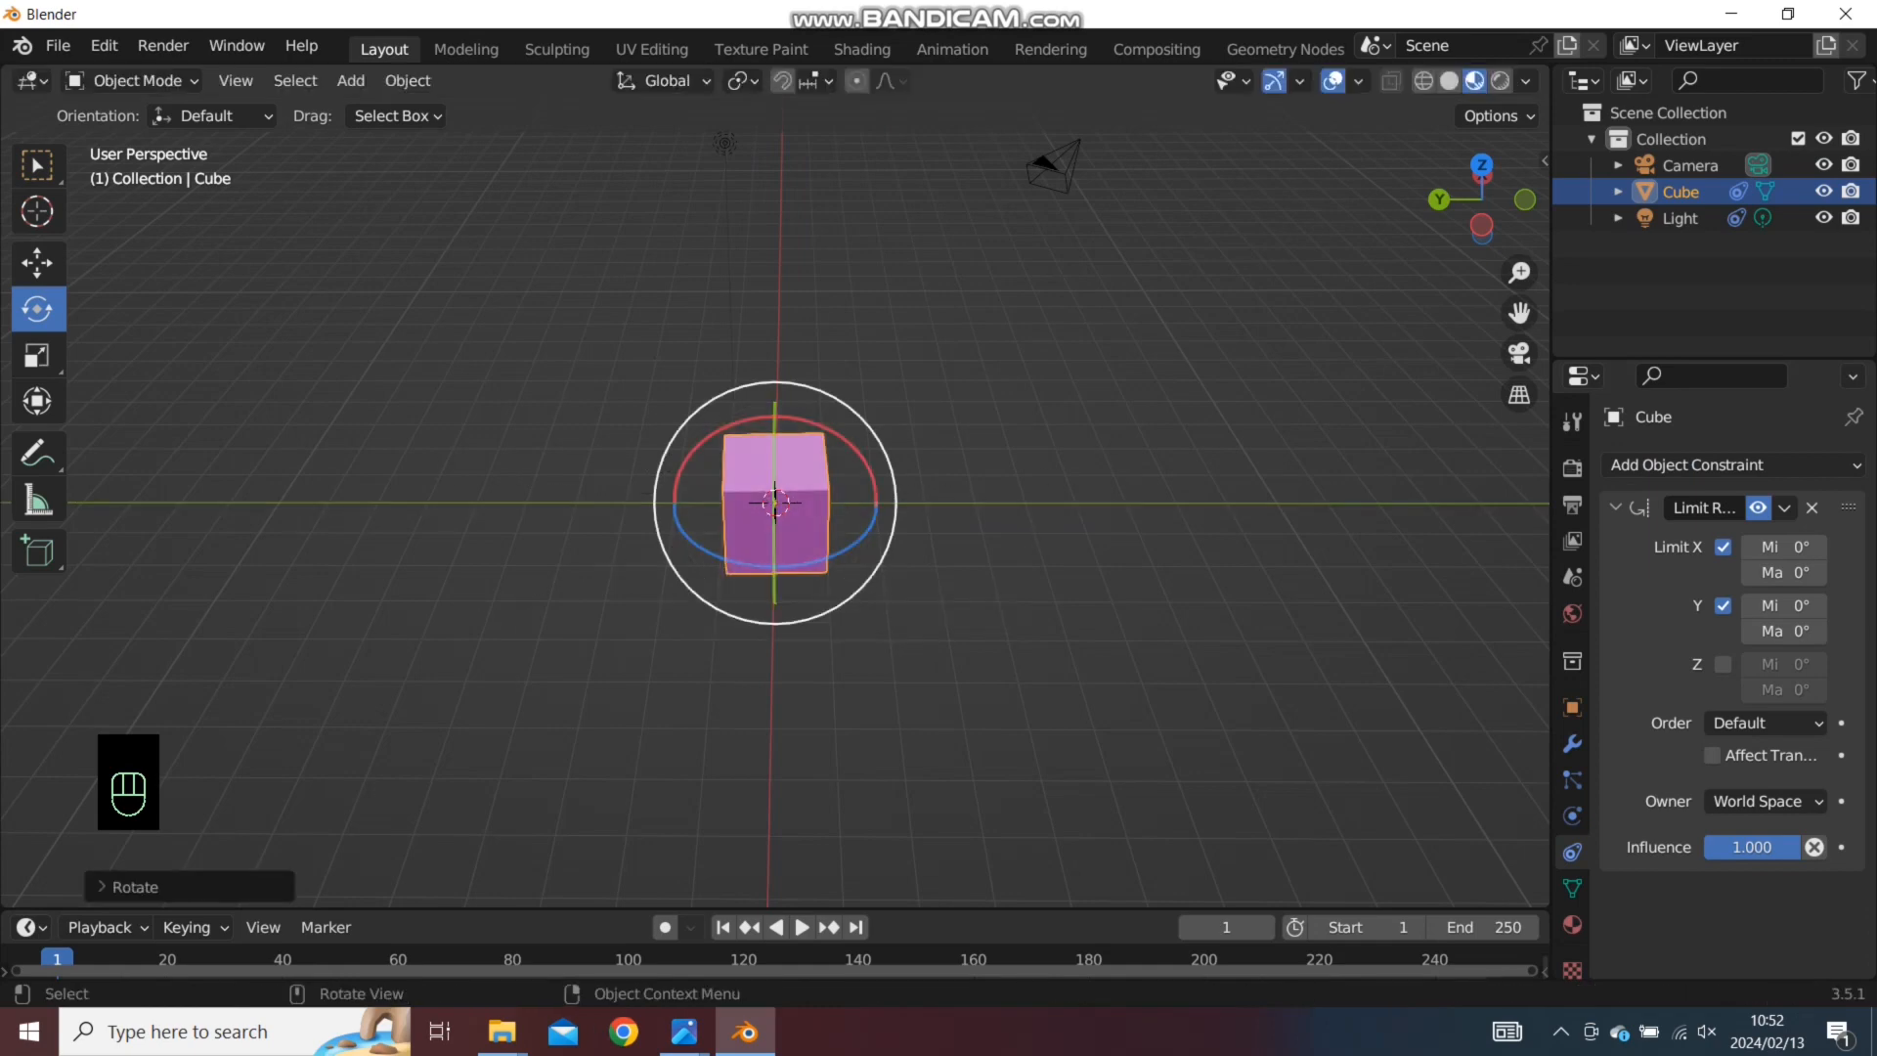
{"action": "left_click", "coordinate": [626, 645]}
{"action": "middle_click_drag", "start_coordinate": [625, 645], "coordinate": [1023, 598]}
{"action": "right_click", "coordinate": [1624, 882]}
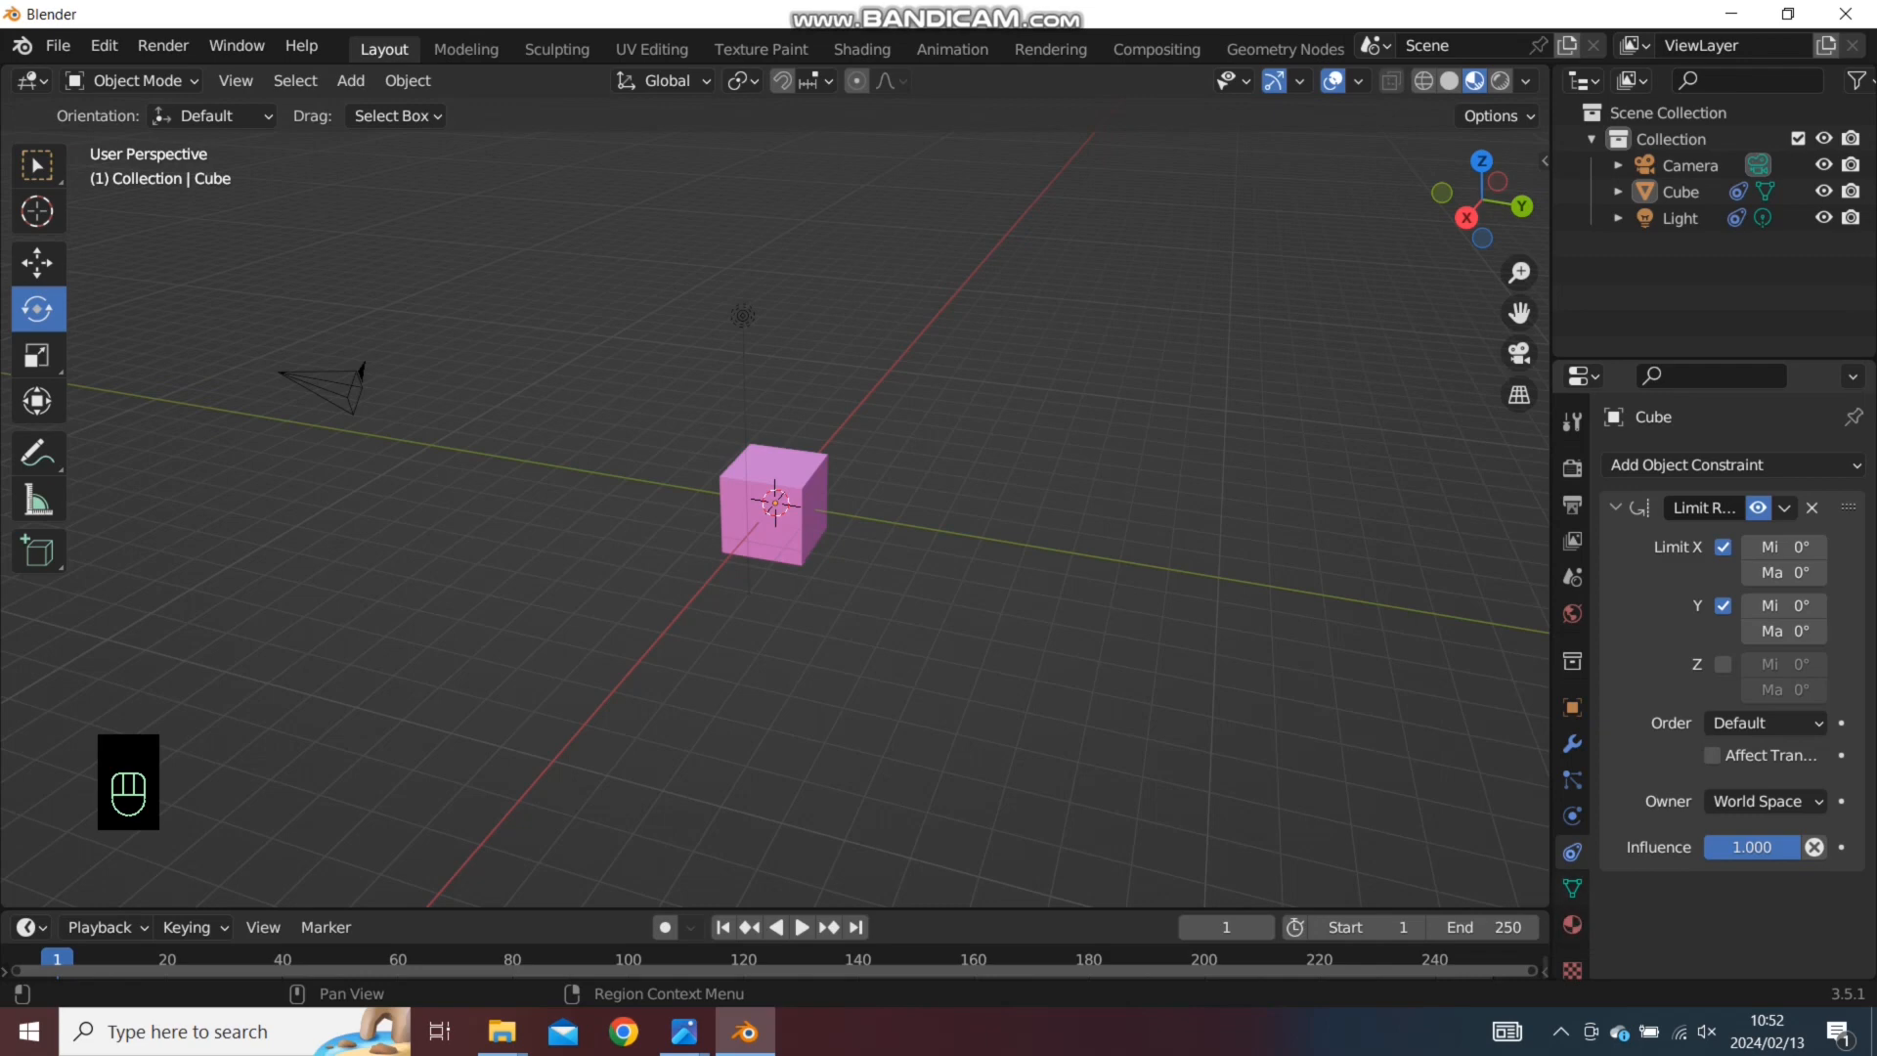
Examine the surface settings of the cube's material and view the cube up close from another angle
{"action": "left_click", "coordinate": [1571, 923]}
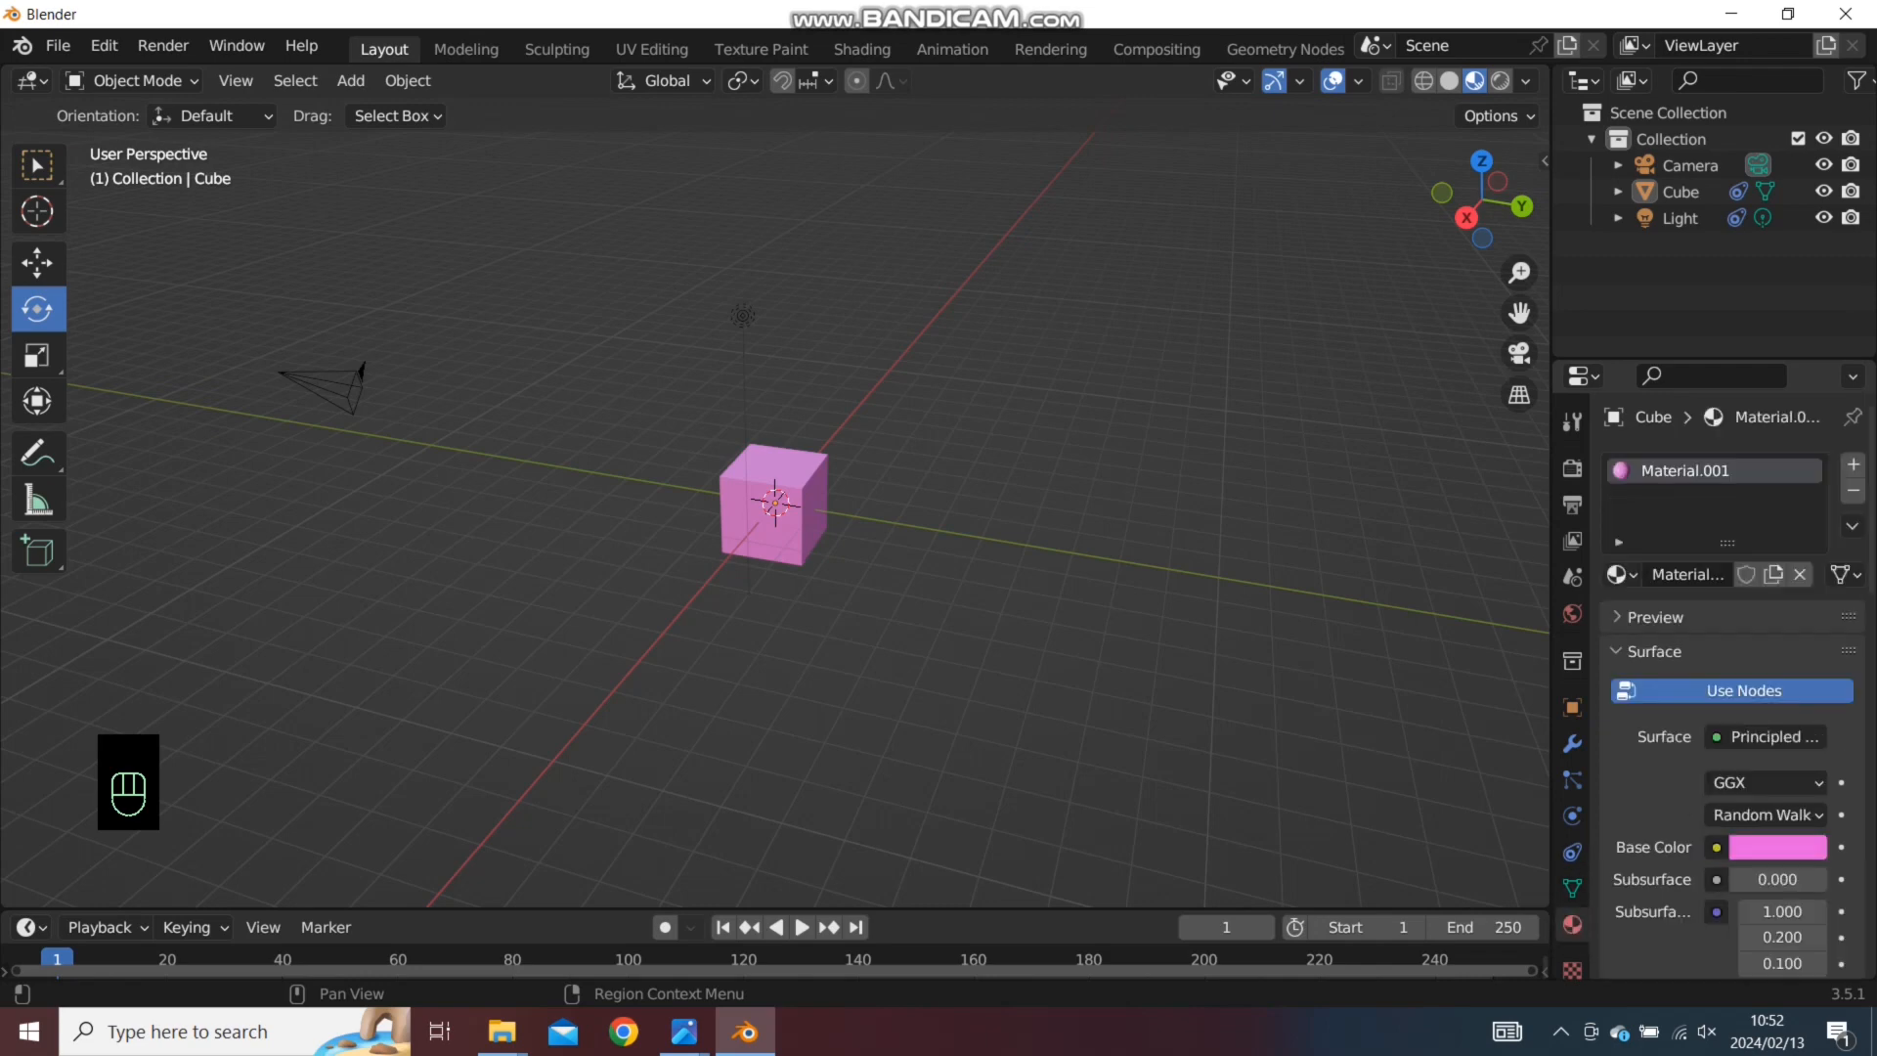
{"action": "scroll", "coordinate": [1732, 694], "scroll_direction": "down", "scroll_amount": 1}
{"action": "scroll", "coordinate": [1733, 694], "scroll_direction": "up", "scroll_amount": 1}
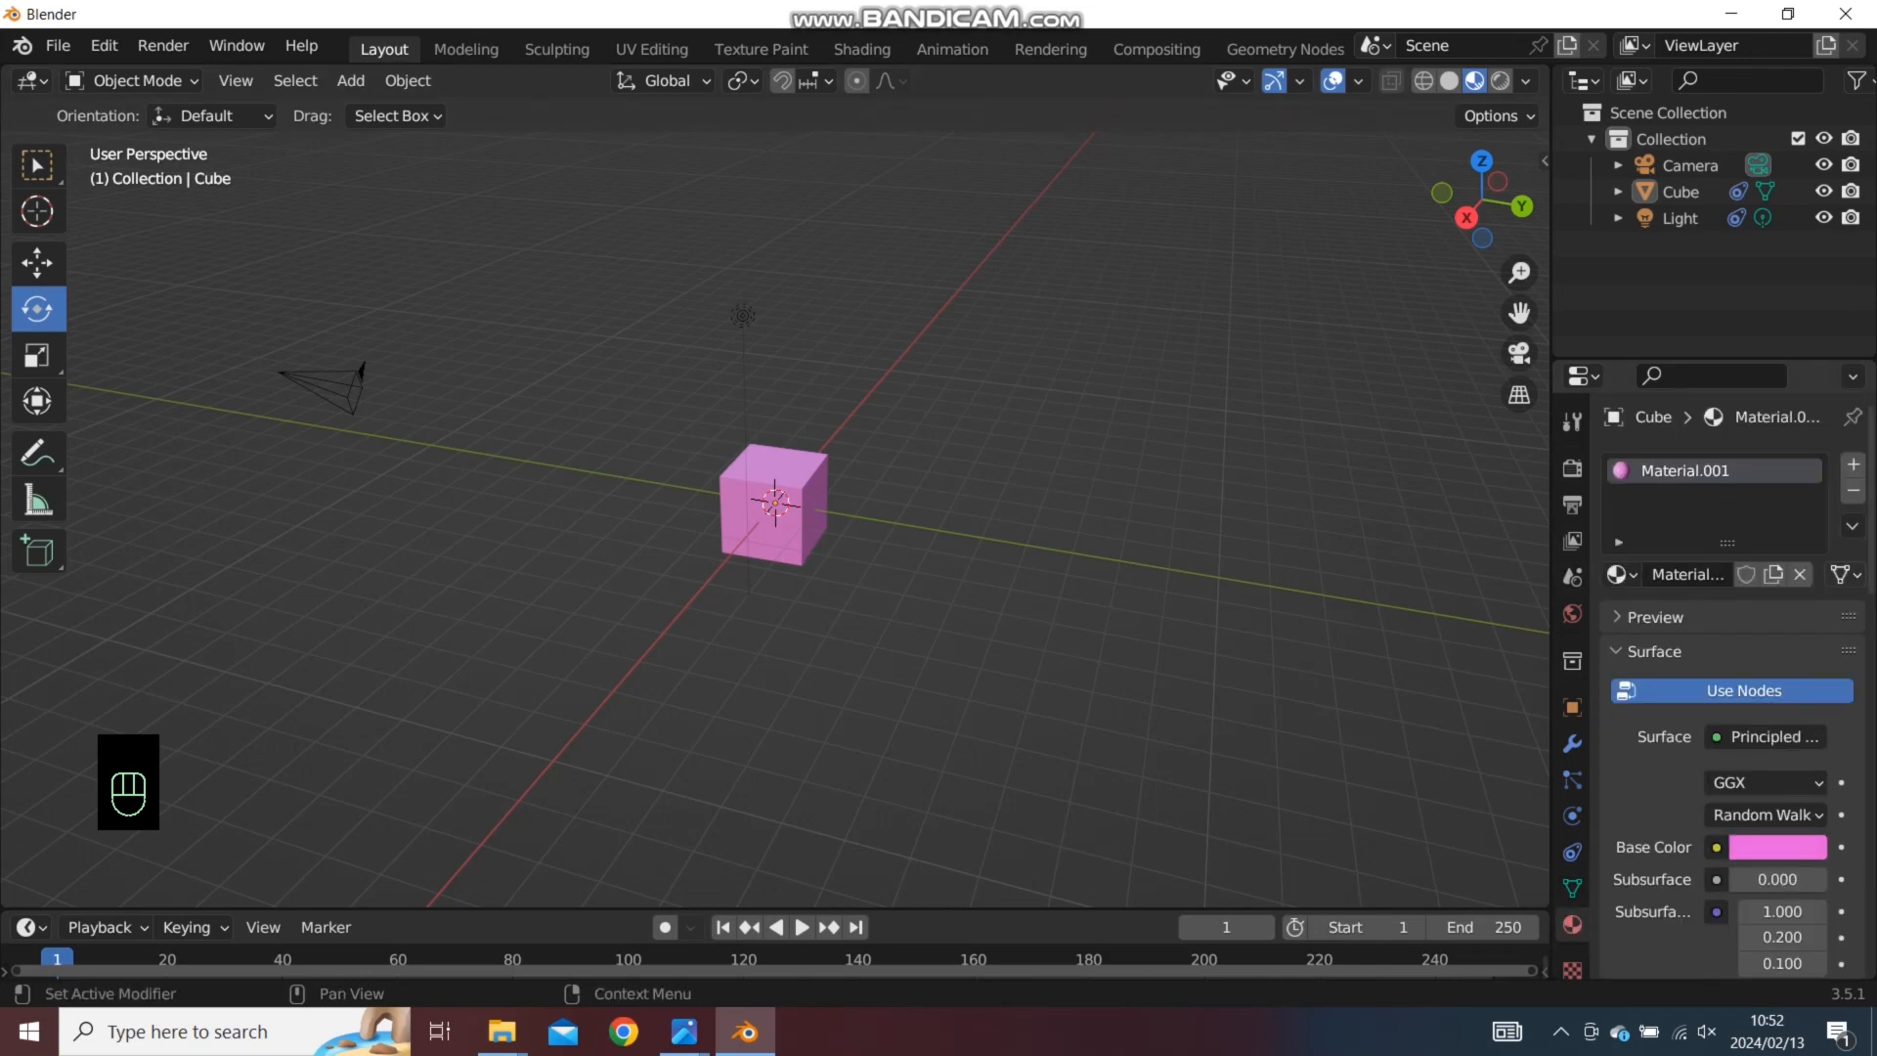
{"action": "scroll", "coordinate": [1764, 733], "scroll_direction": "down", "scroll_amount": 5}
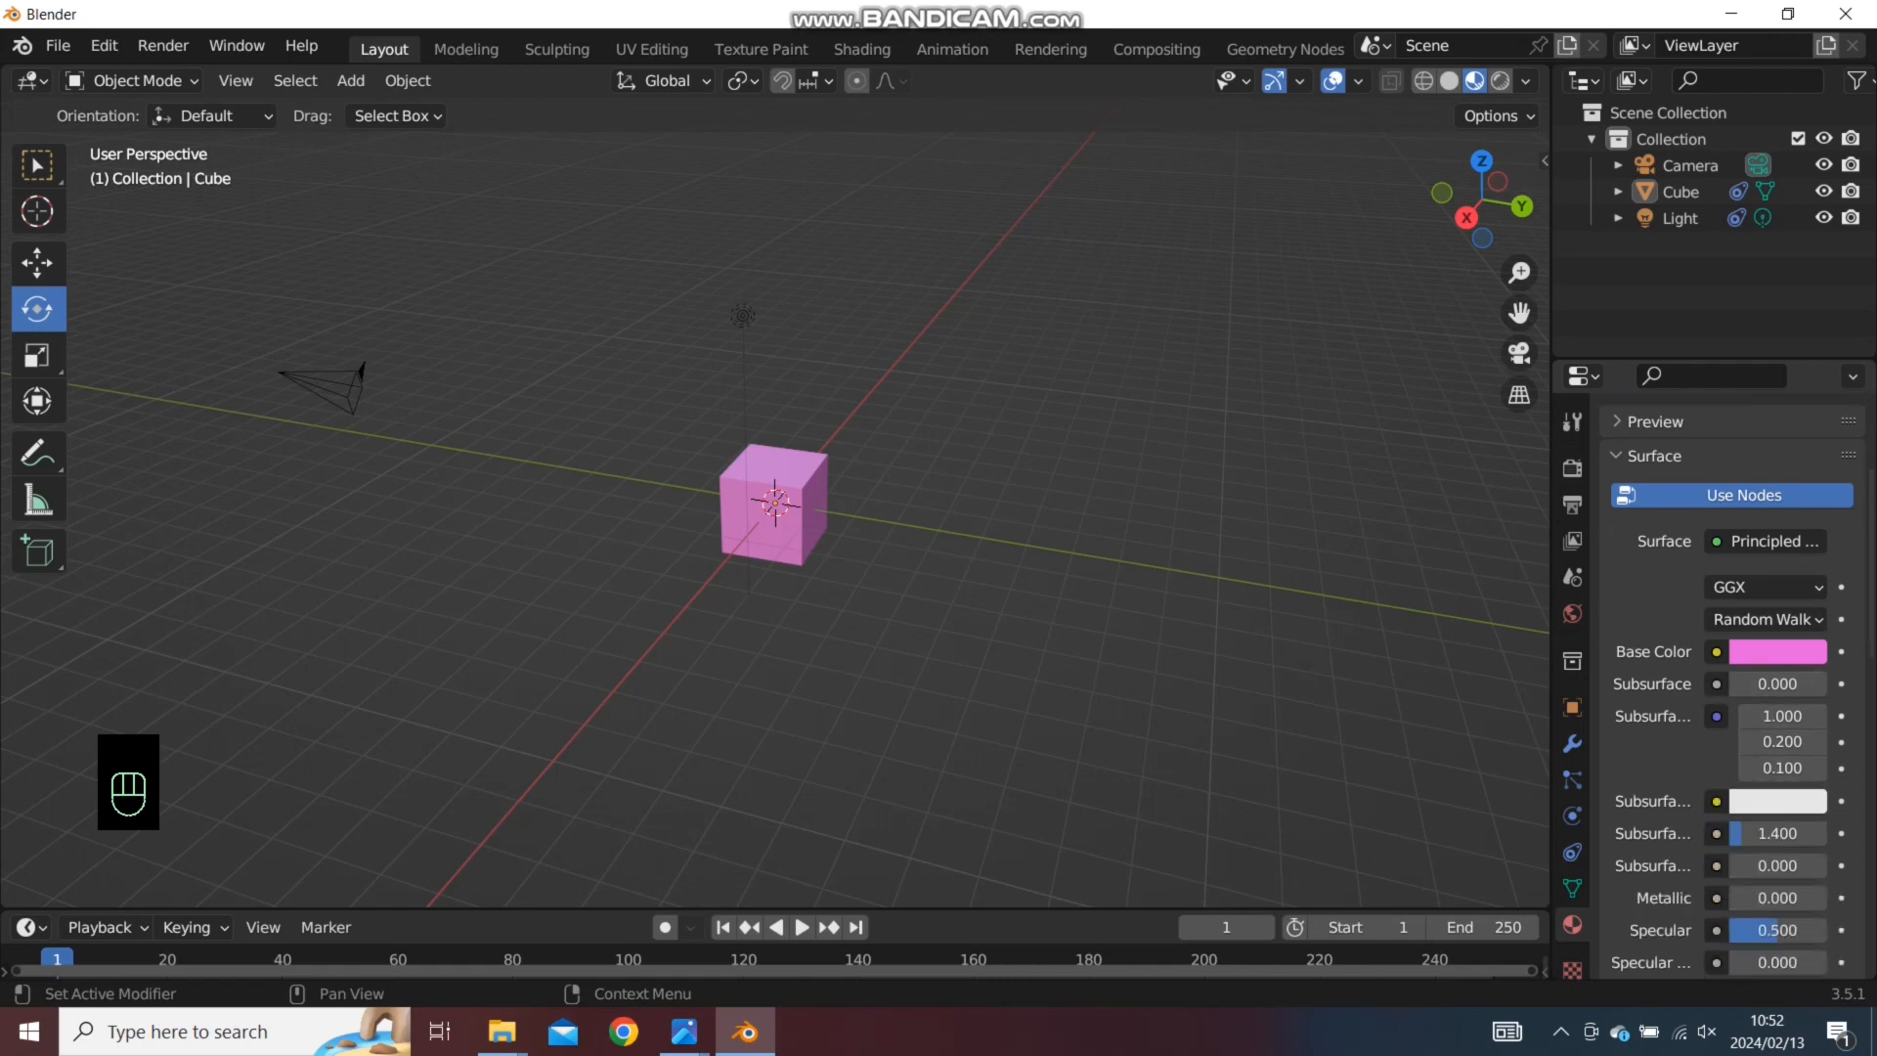
{"action": "scroll", "coordinate": [1740, 684], "scroll_direction": "down", "scroll_amount": 4}
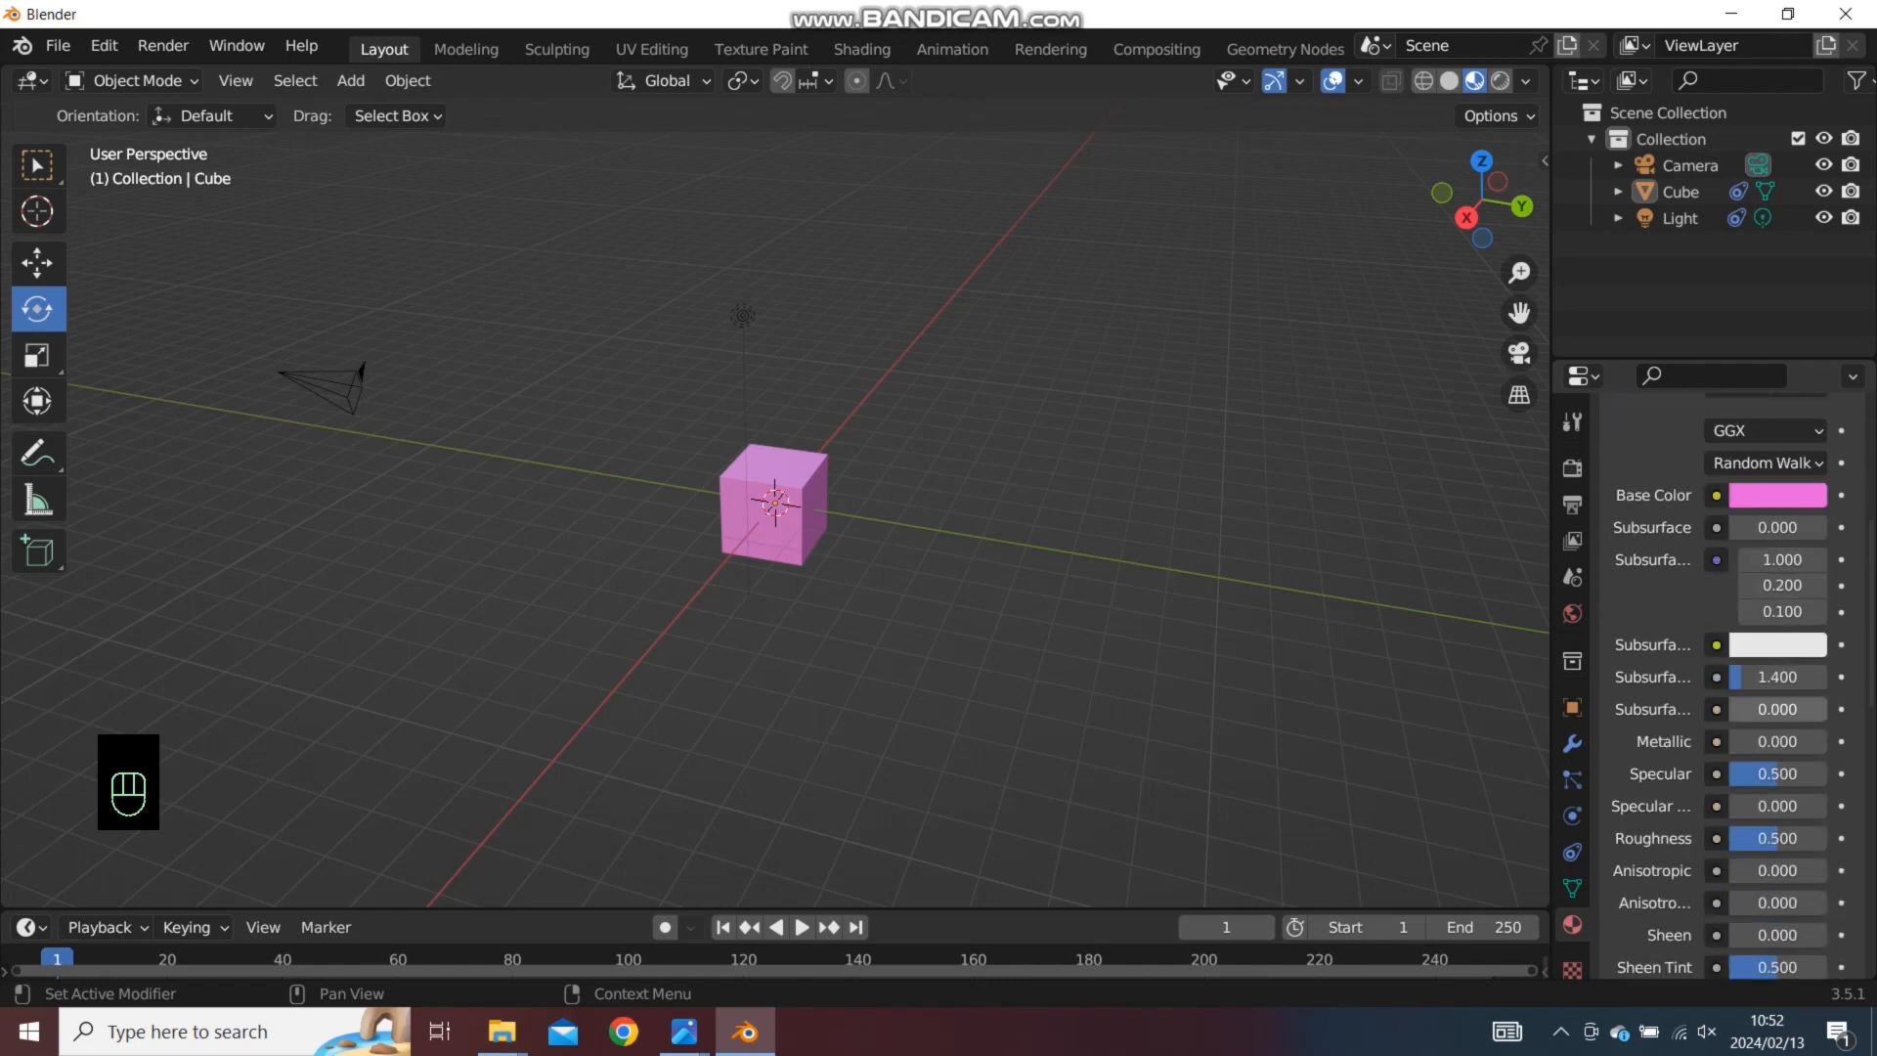
{"action": "scroll", "coordinate": [775, 504], "scroll_direction": "up", "scroll_amount": 1}
{"action": "scroll", "coordinate": [775, 503], "scroll_direction": "up", "scroll_amount": 6}
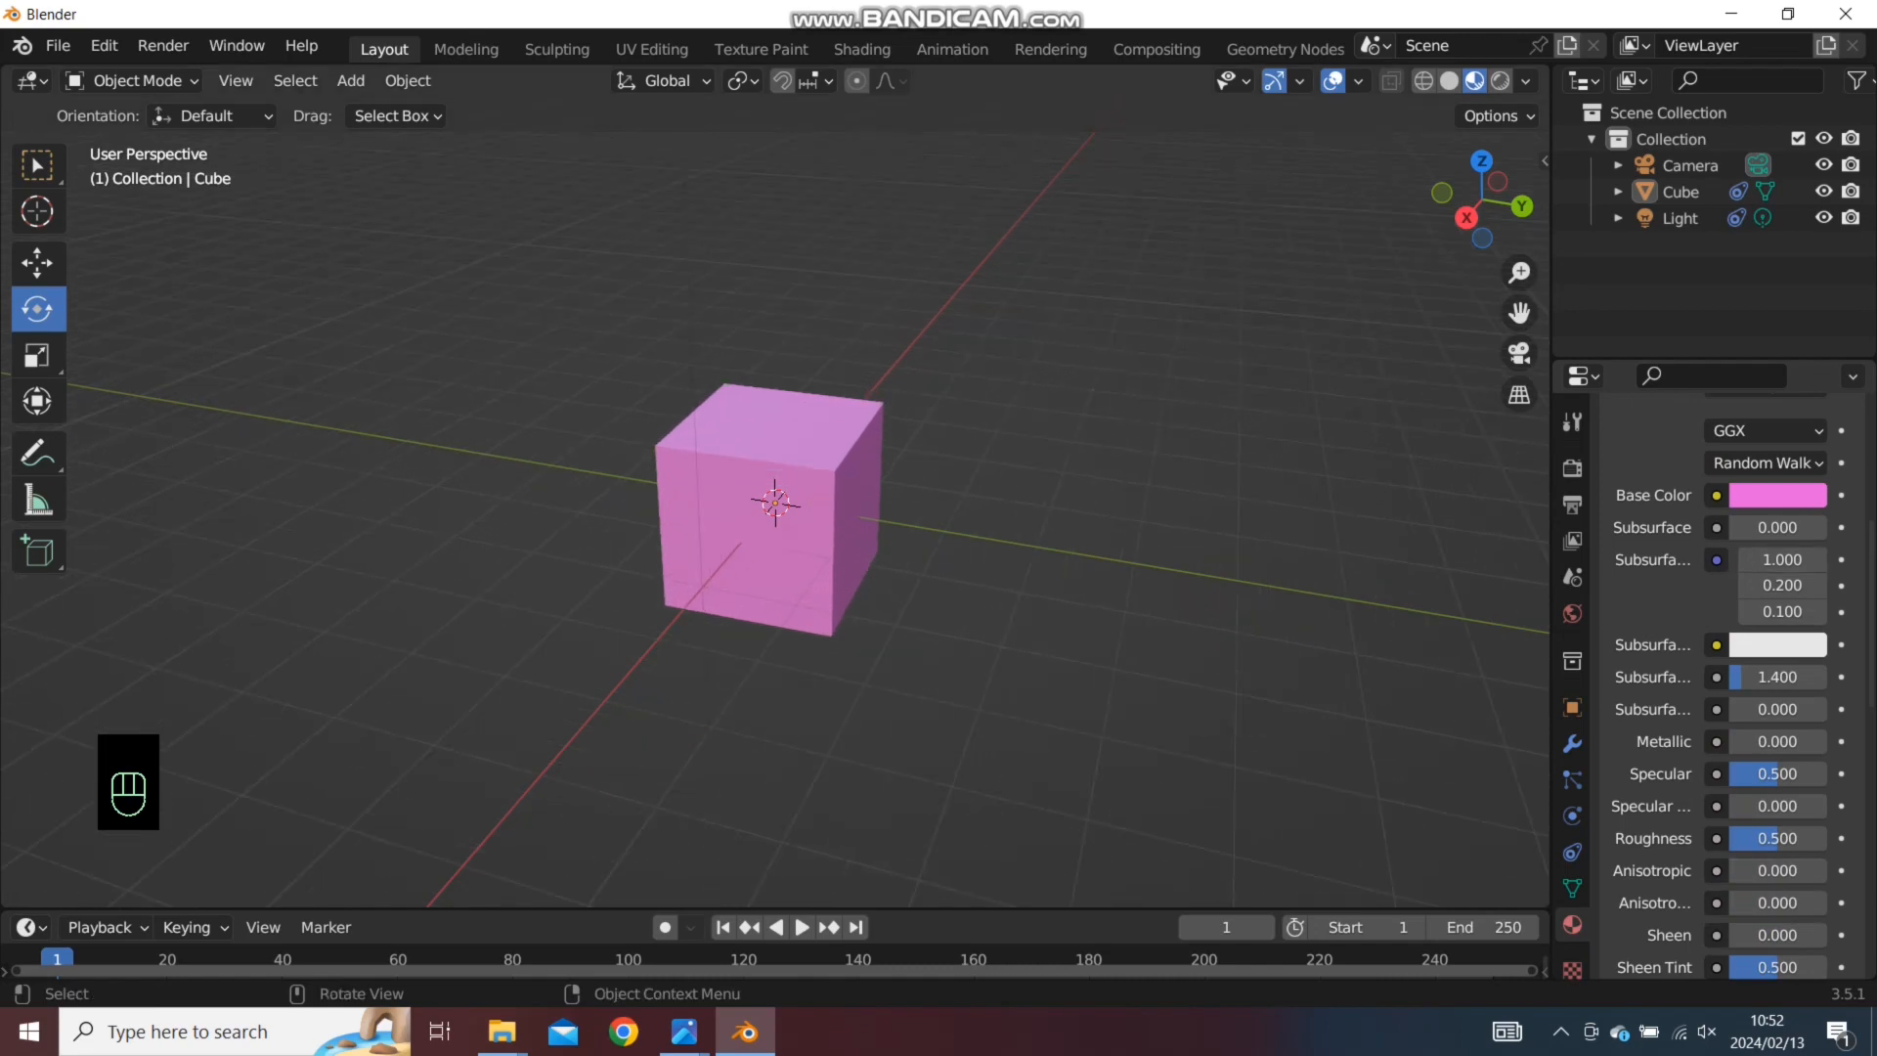
{"action": "middle_click_drag", "start_coordinate": [775, 504], "coordinate": [774, 504]}
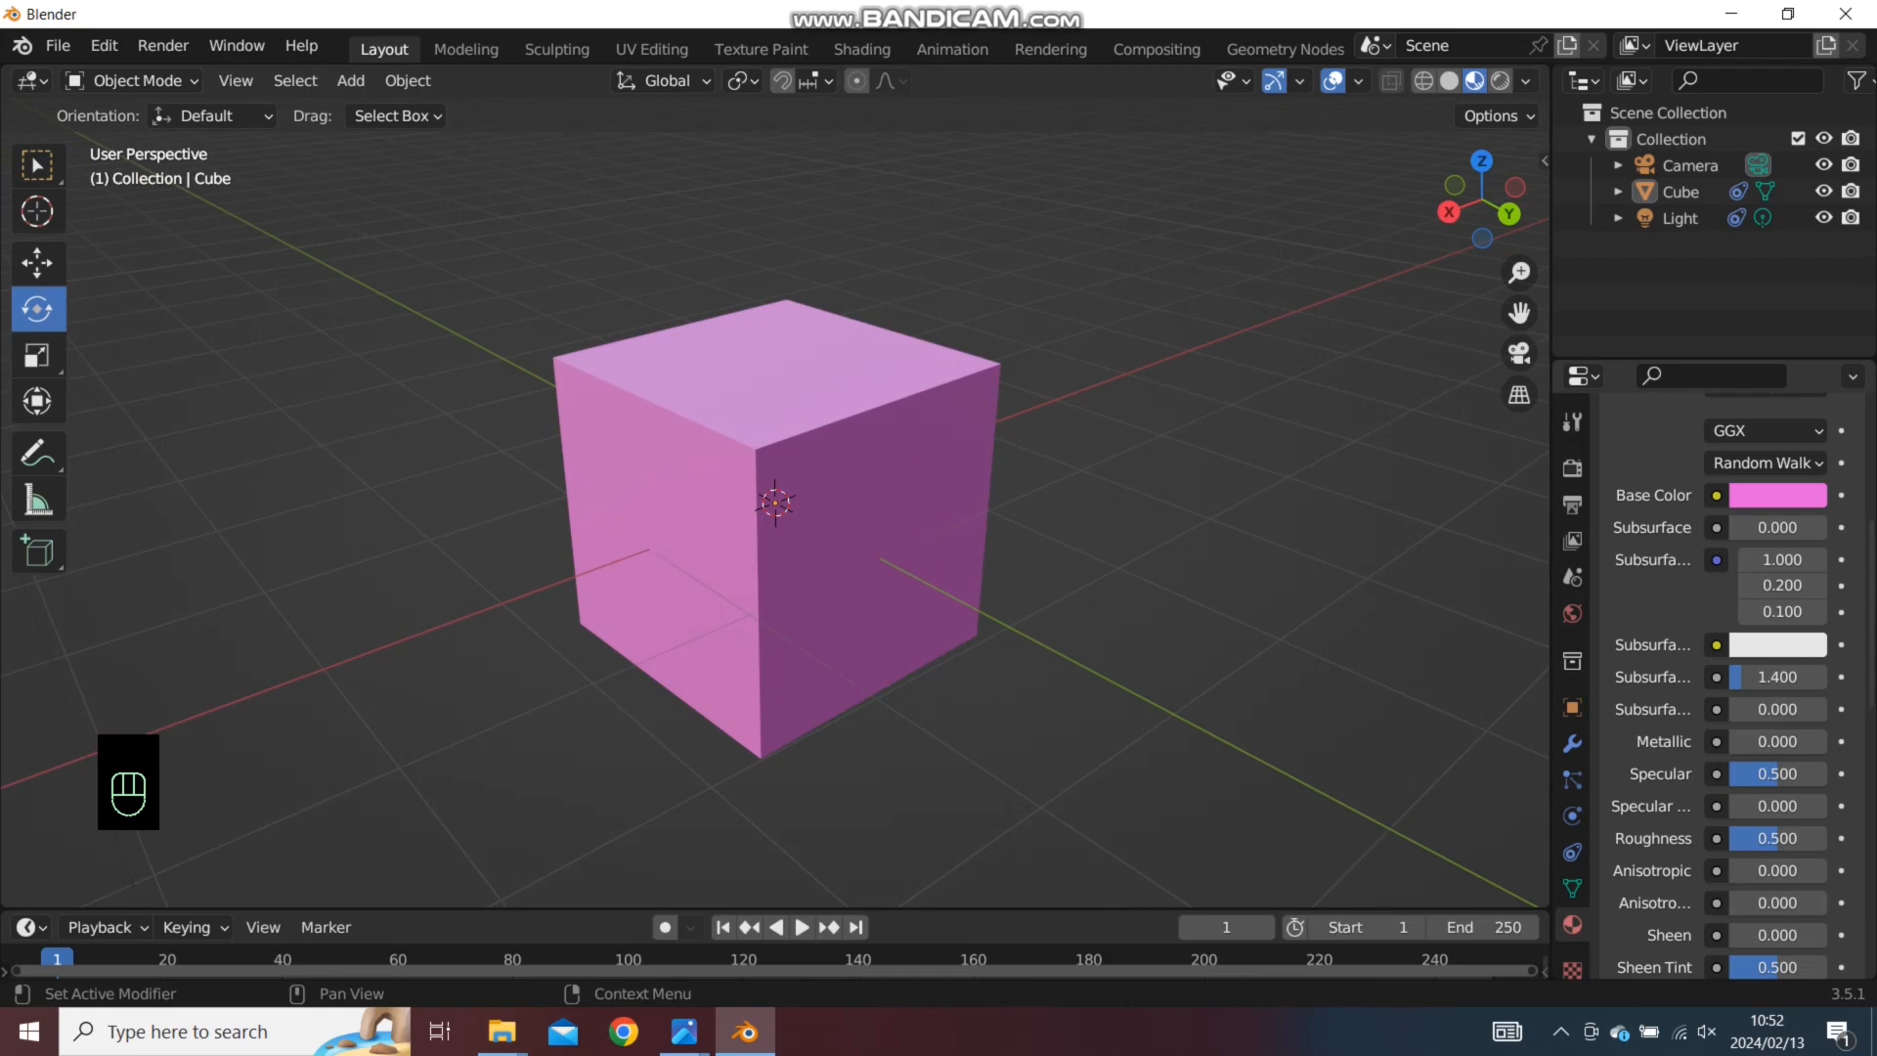
{"action": "scroll", "coordinate": [1733, 684], "scroll_direction": "up", "scroll_amount": 4}
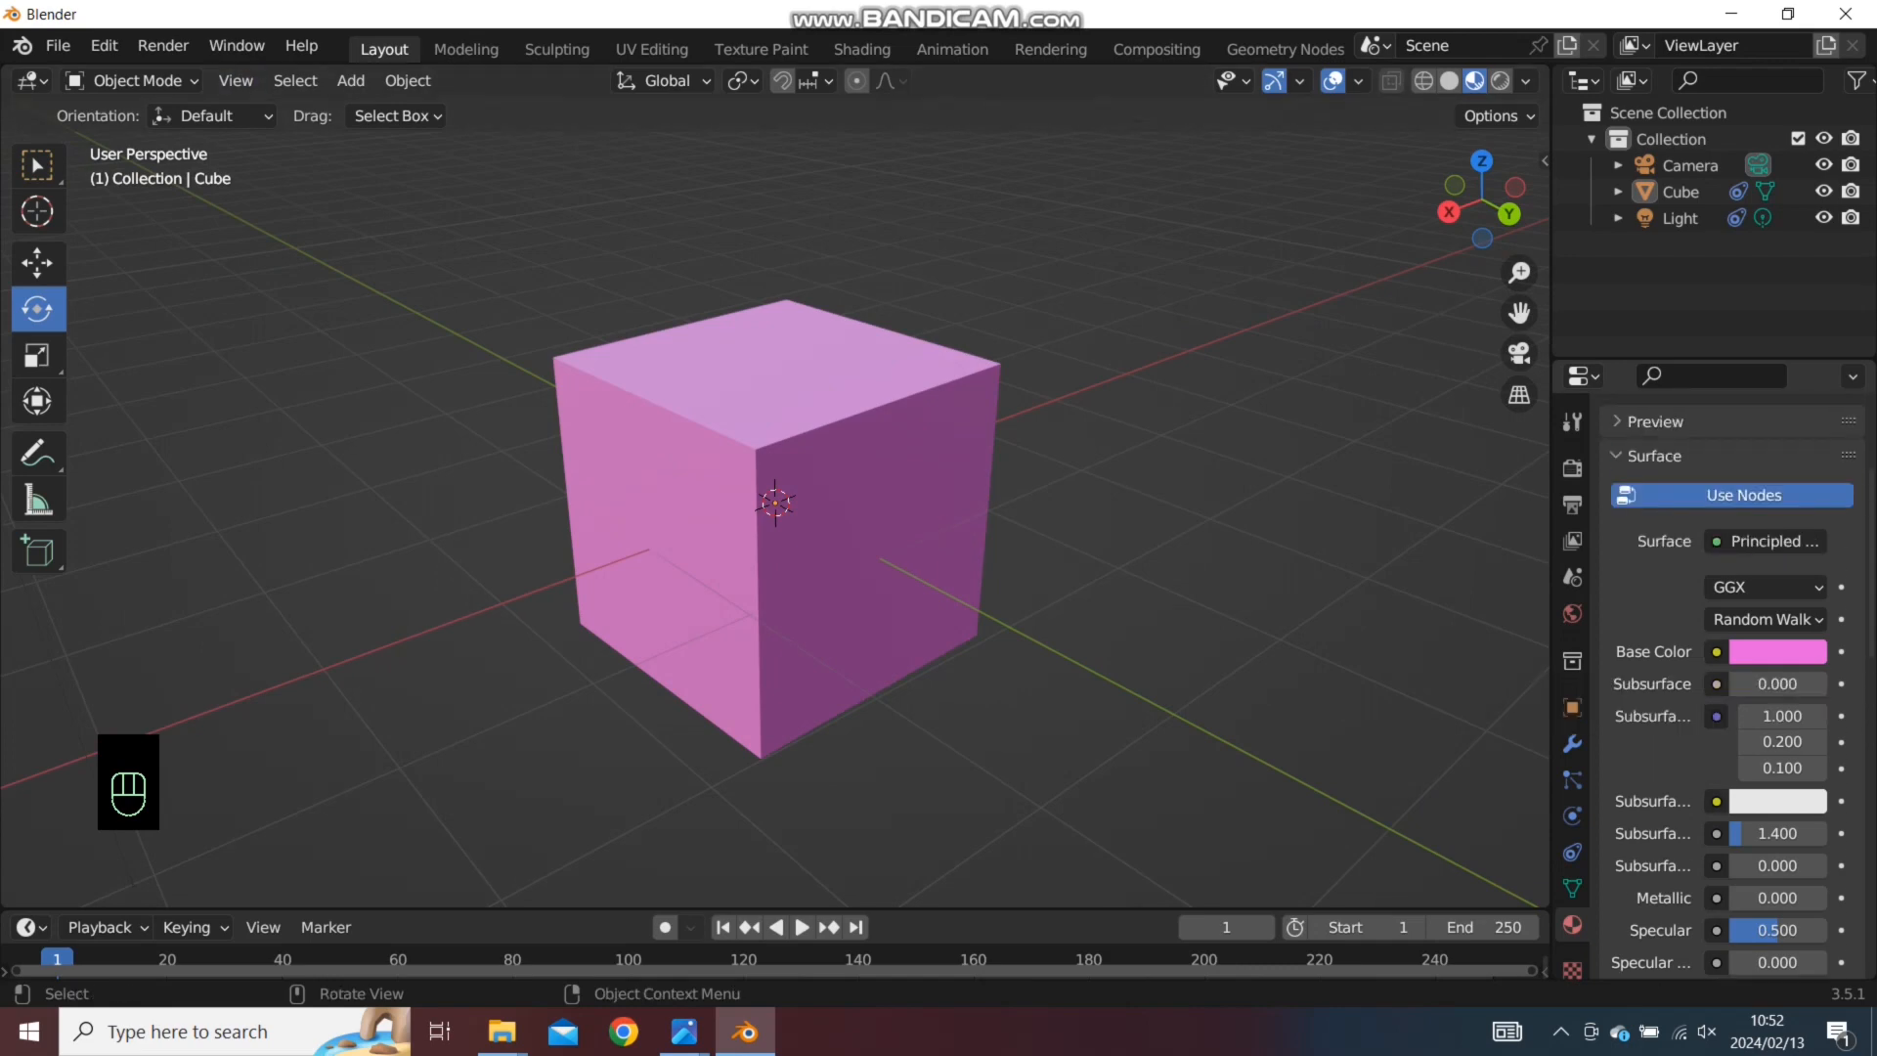
Render the scene as an image, view the pink cube, and close the render window
{"action": "left_click", "coordinate": [163, 45]}
{"action": "left_click", "coordinate": [162, 45]}
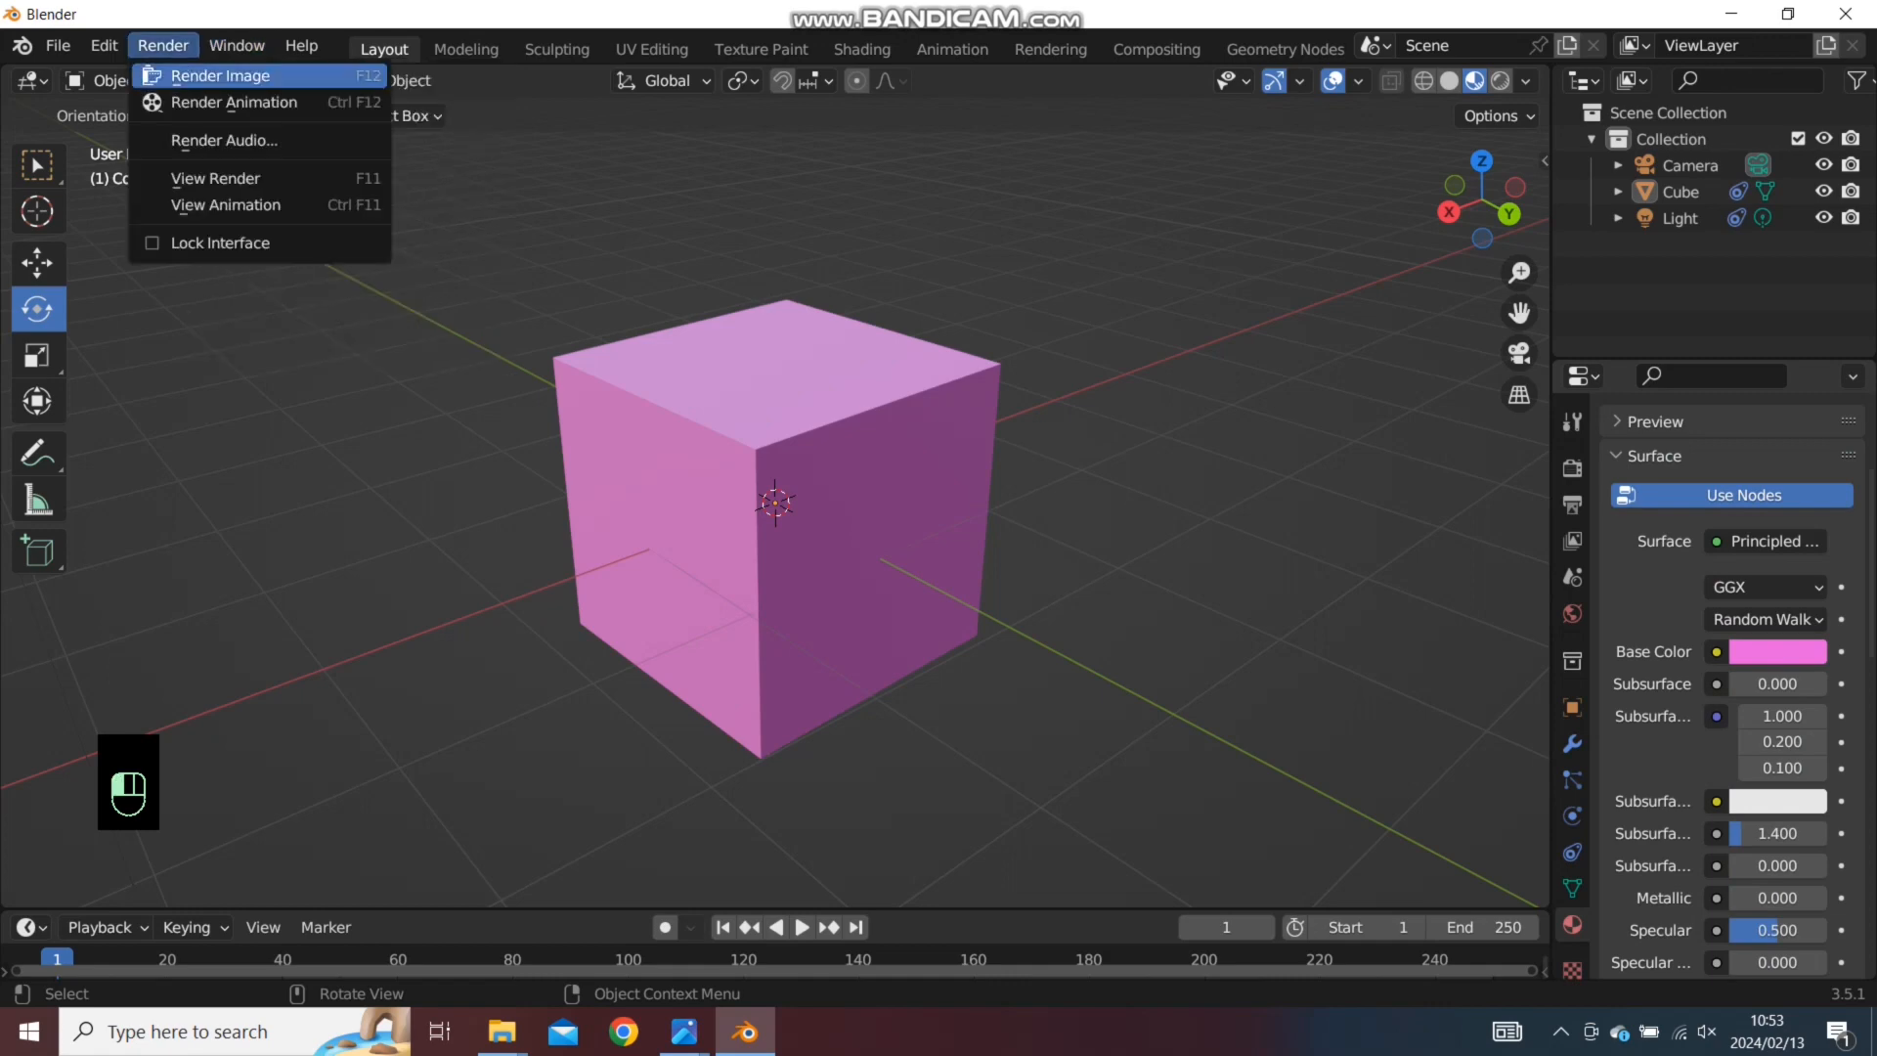
{"action": "left_click", "coordinate": [215, 75]}
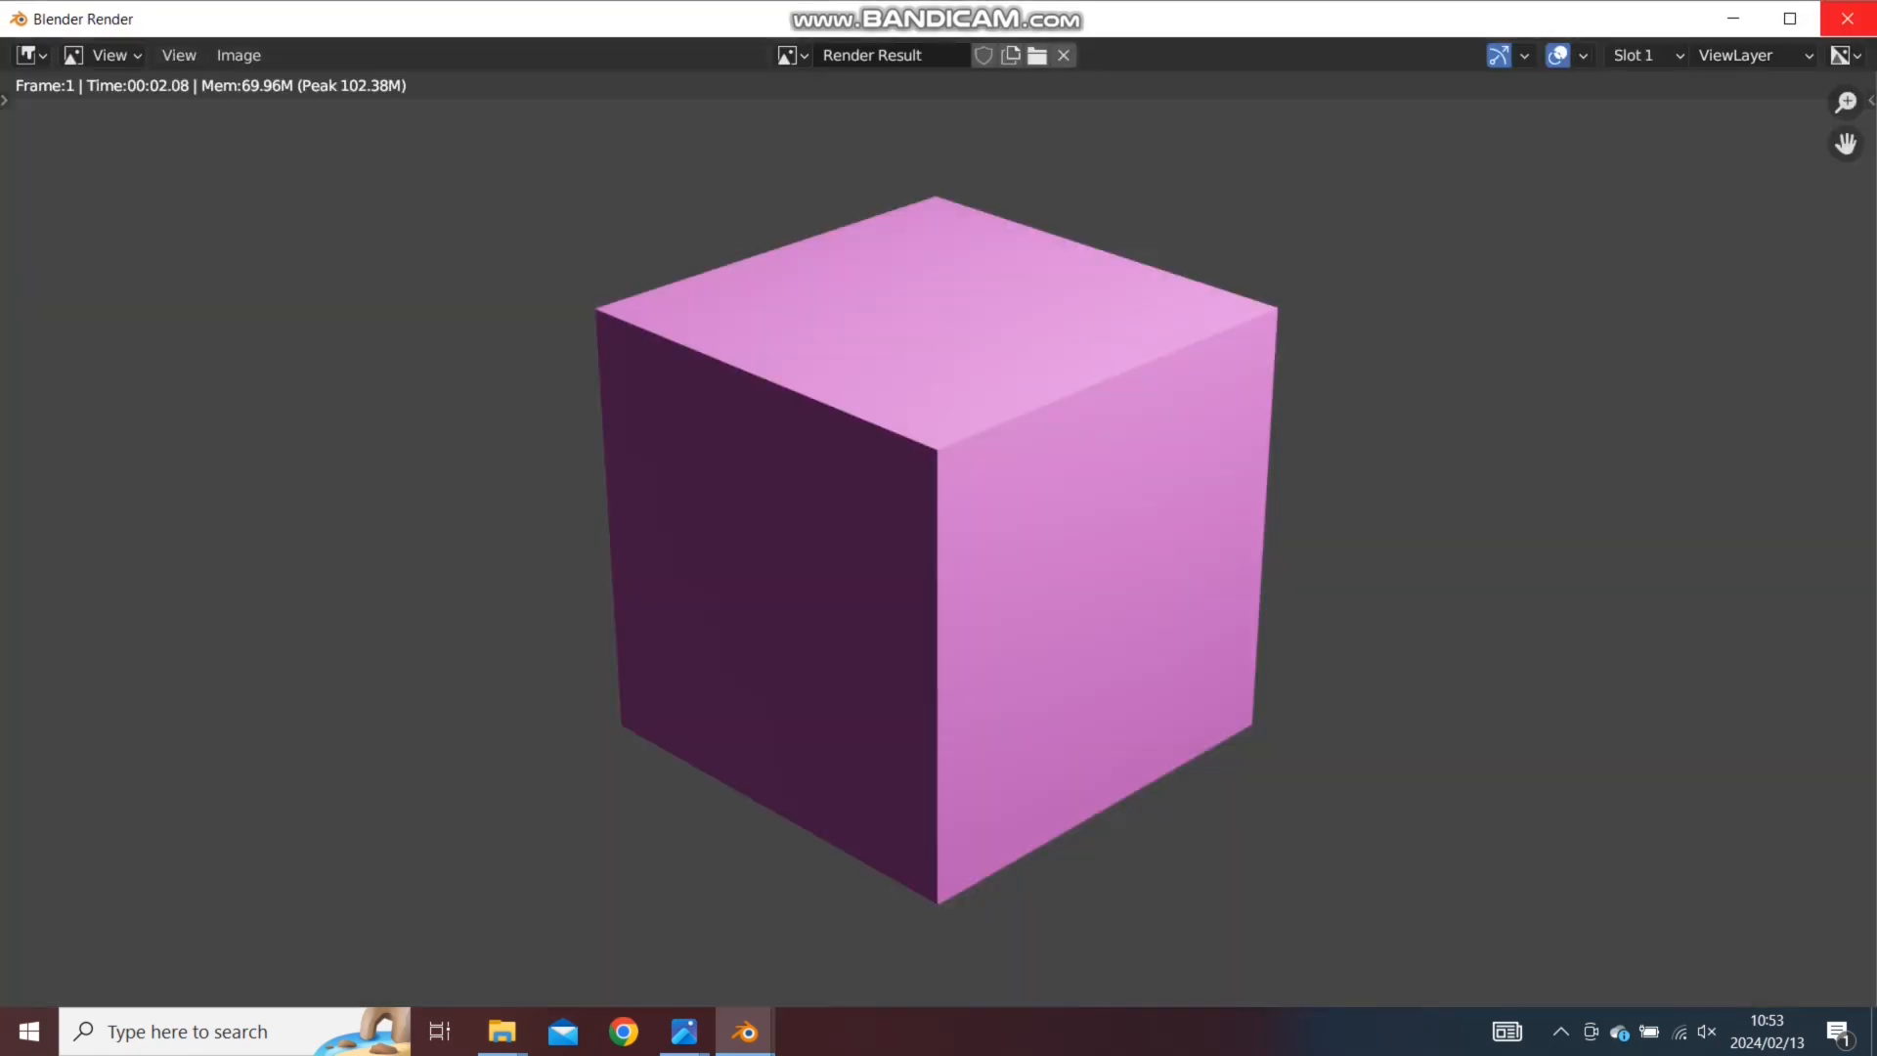
{"action": "left_click", "coordinate": [1848, 18]}
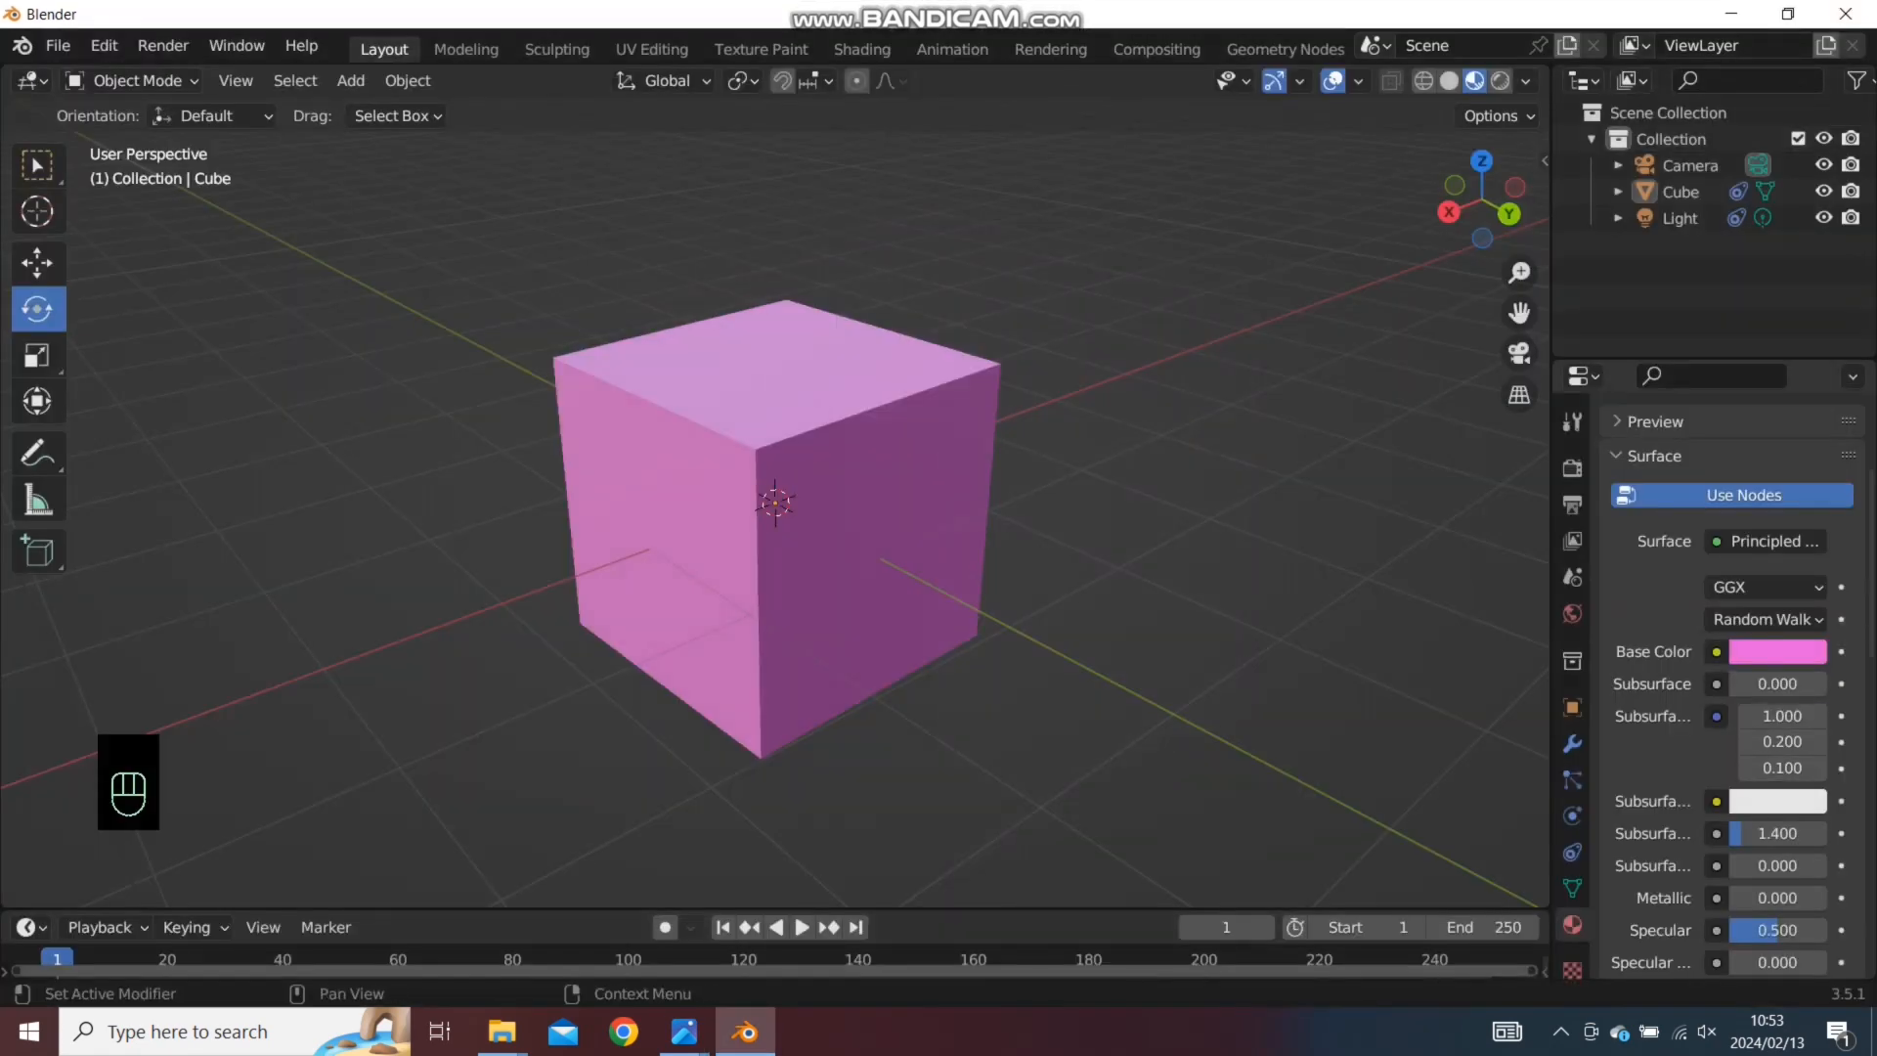
Set the material's Roughness to 1.000, render the image again, and close the render window
{"action": "scroll", "coordinate": [1779, 767], "scroll_direction": "down", "scroll_amount": 2}
{"action": "scroll", "coordinate": [1733, 686], "scroll_direction": "down", "scroll_amount": 1}
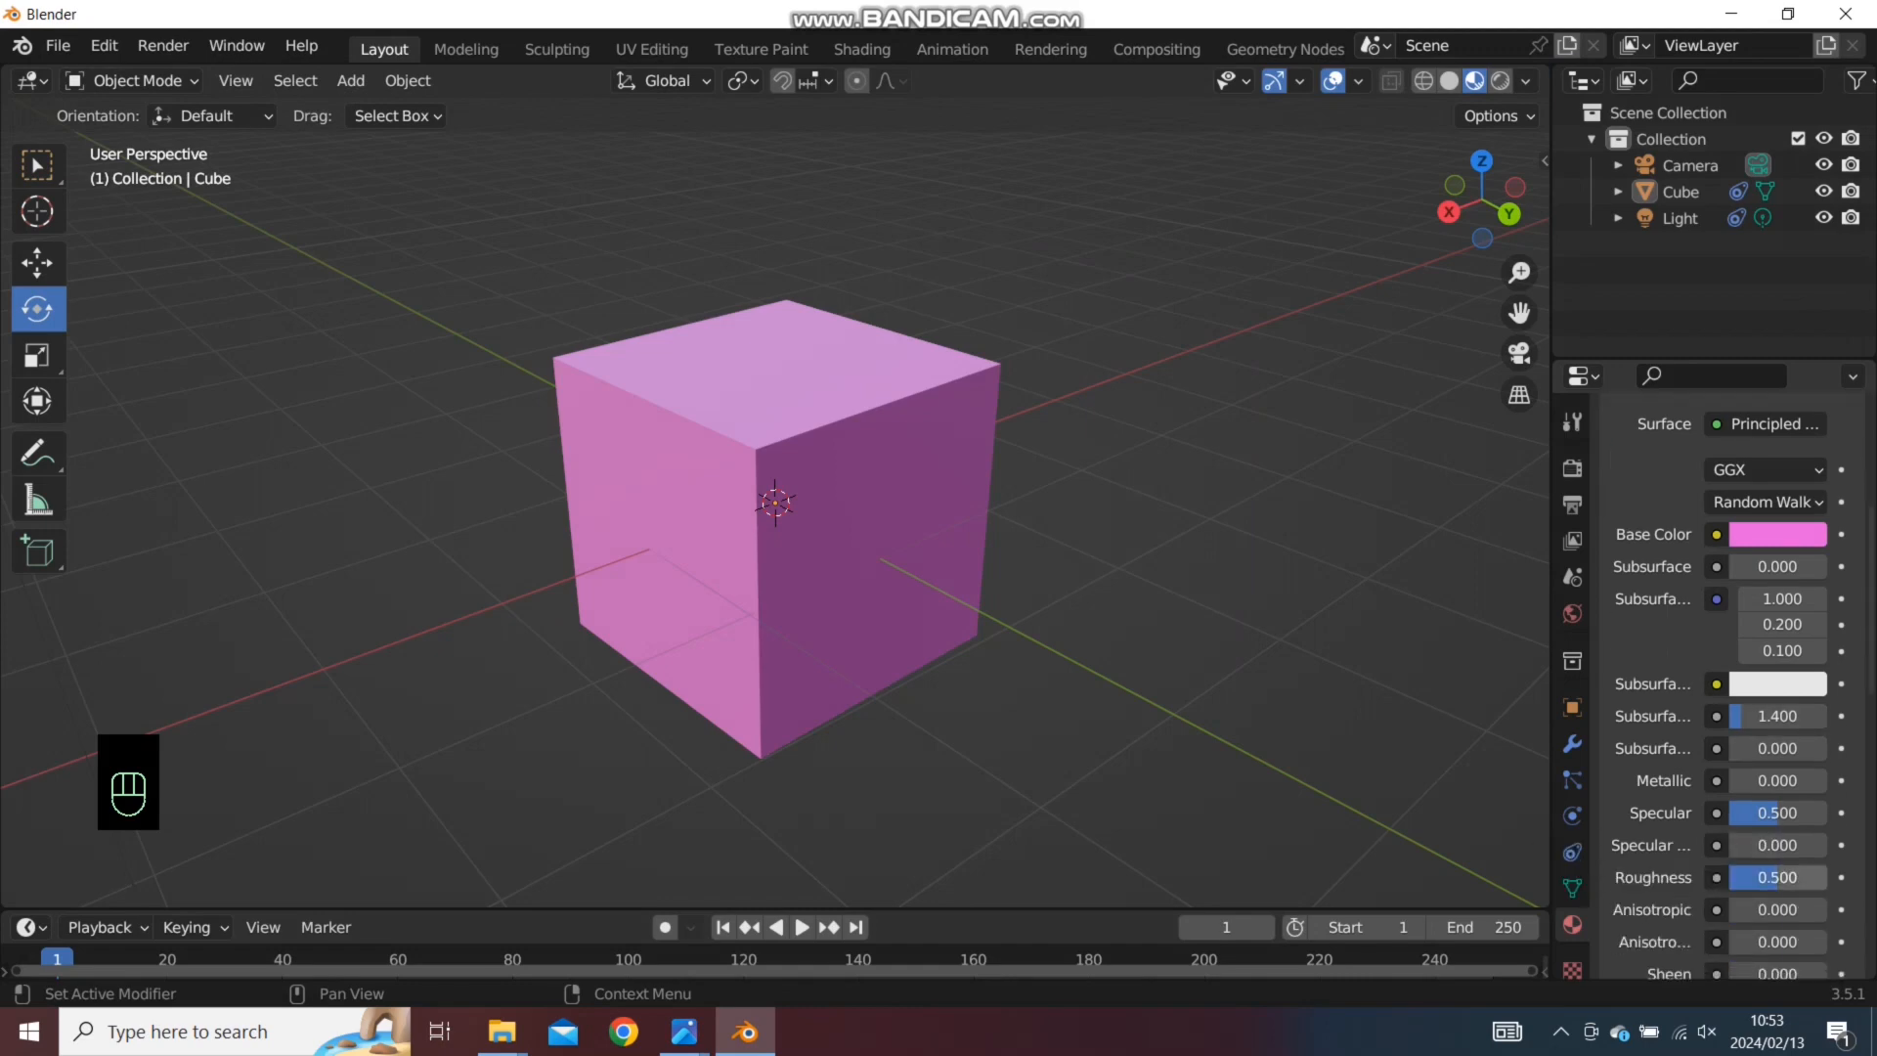
{"action": "left_click_drag", "start_coordinate": [1777, 877], "coordinate": [1826, 876]}
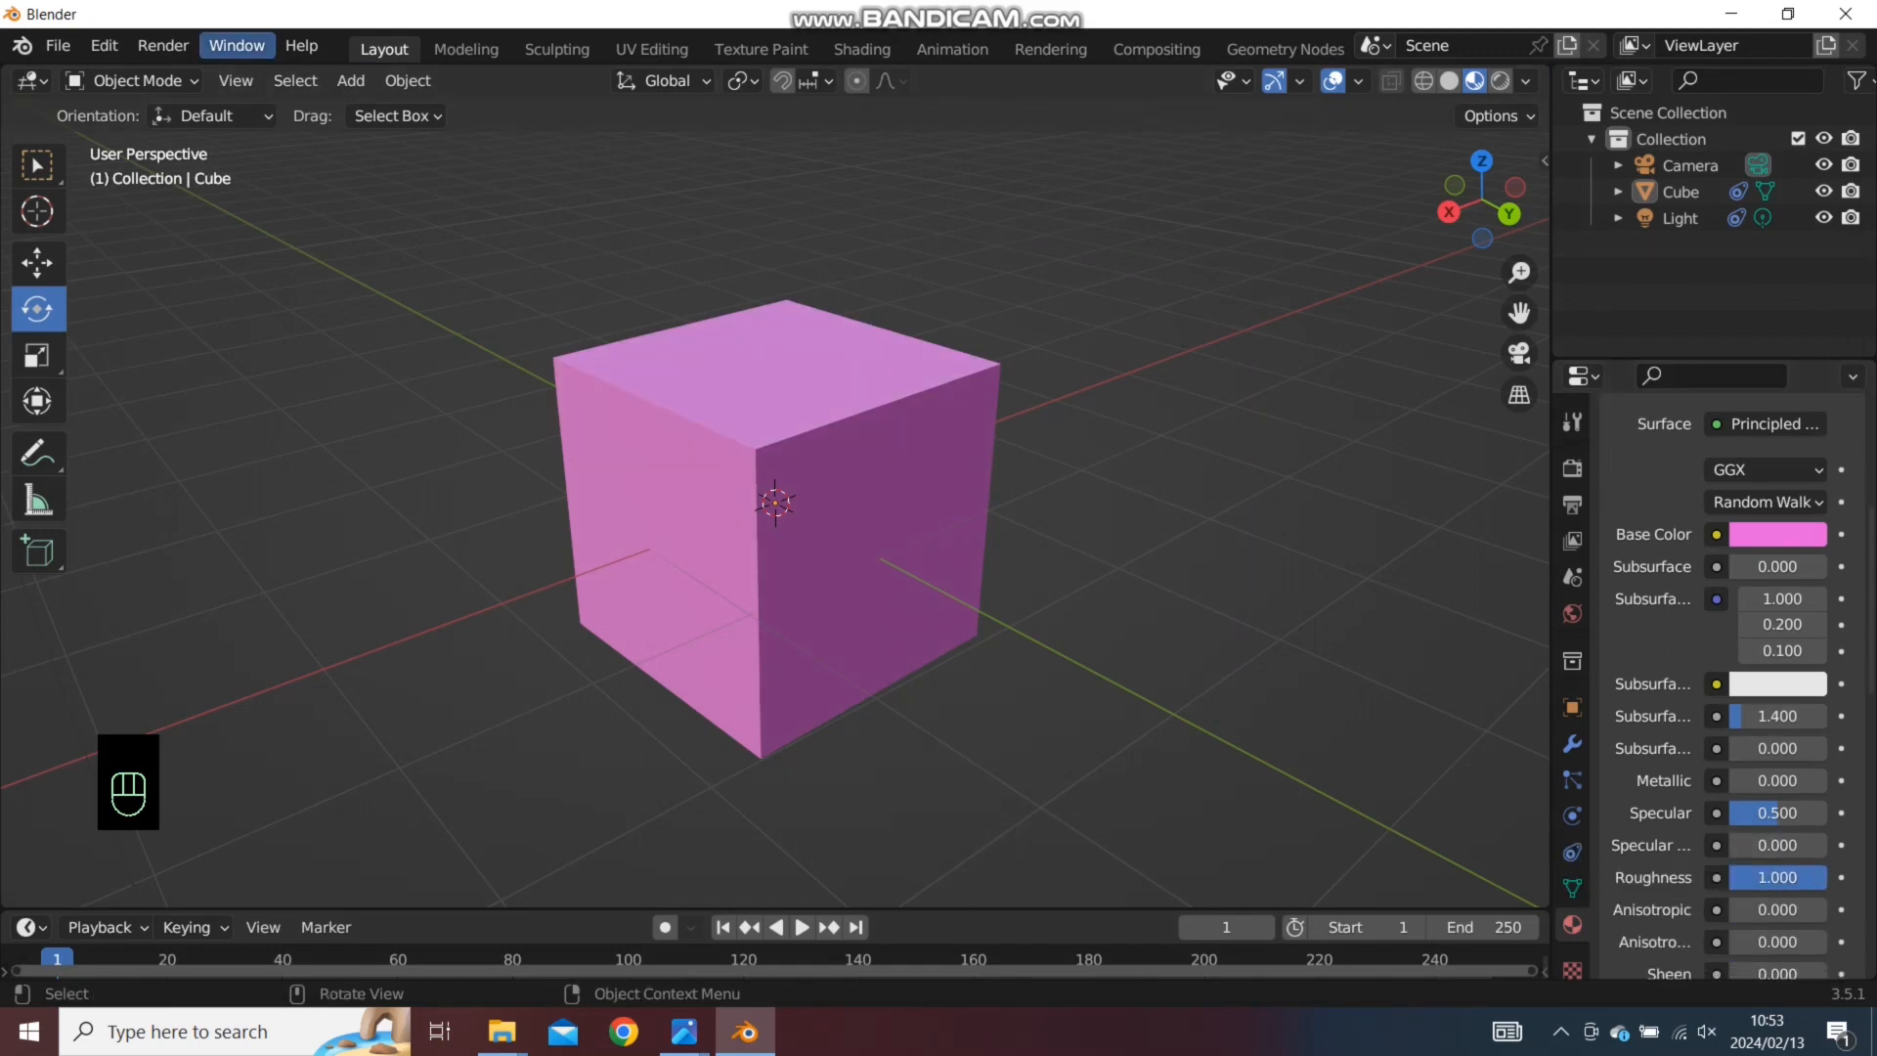
{"action": "left_click", "coordinate": [163, 46]}
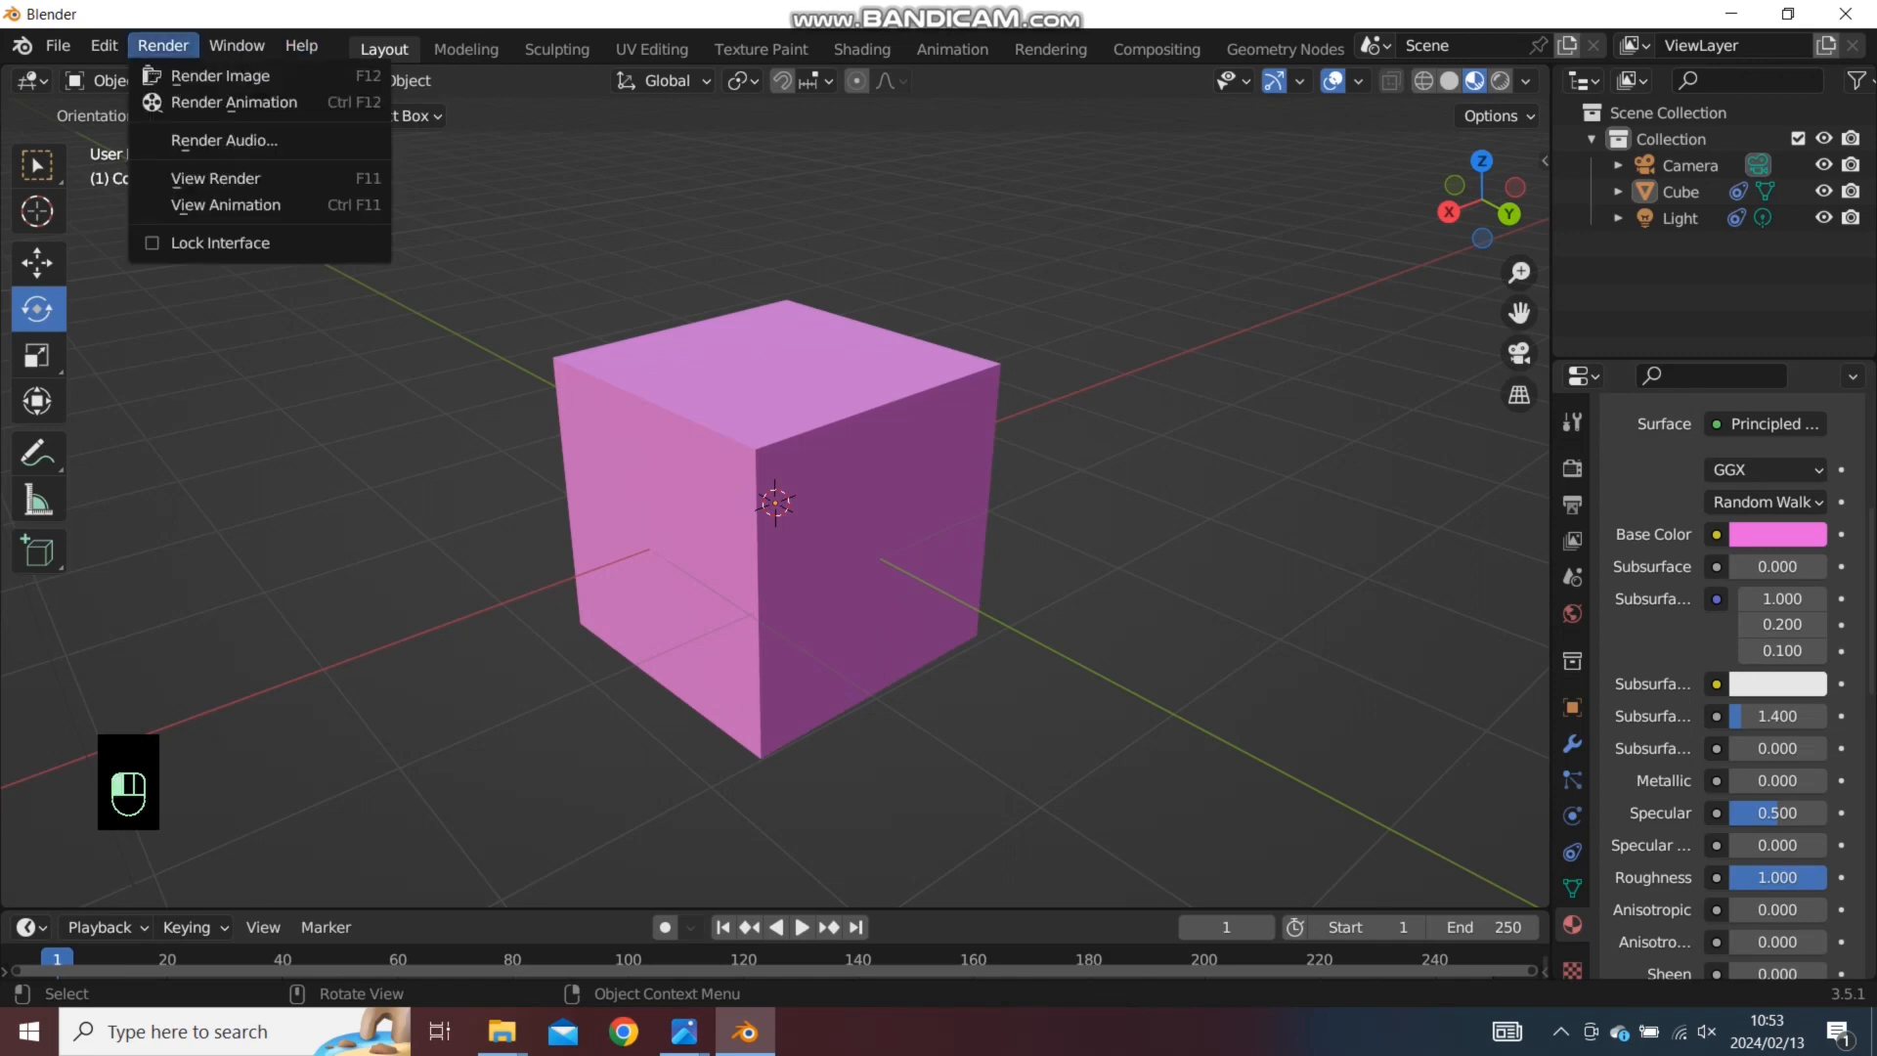
{"action": "left_click", "coordinate": [220, 75]}
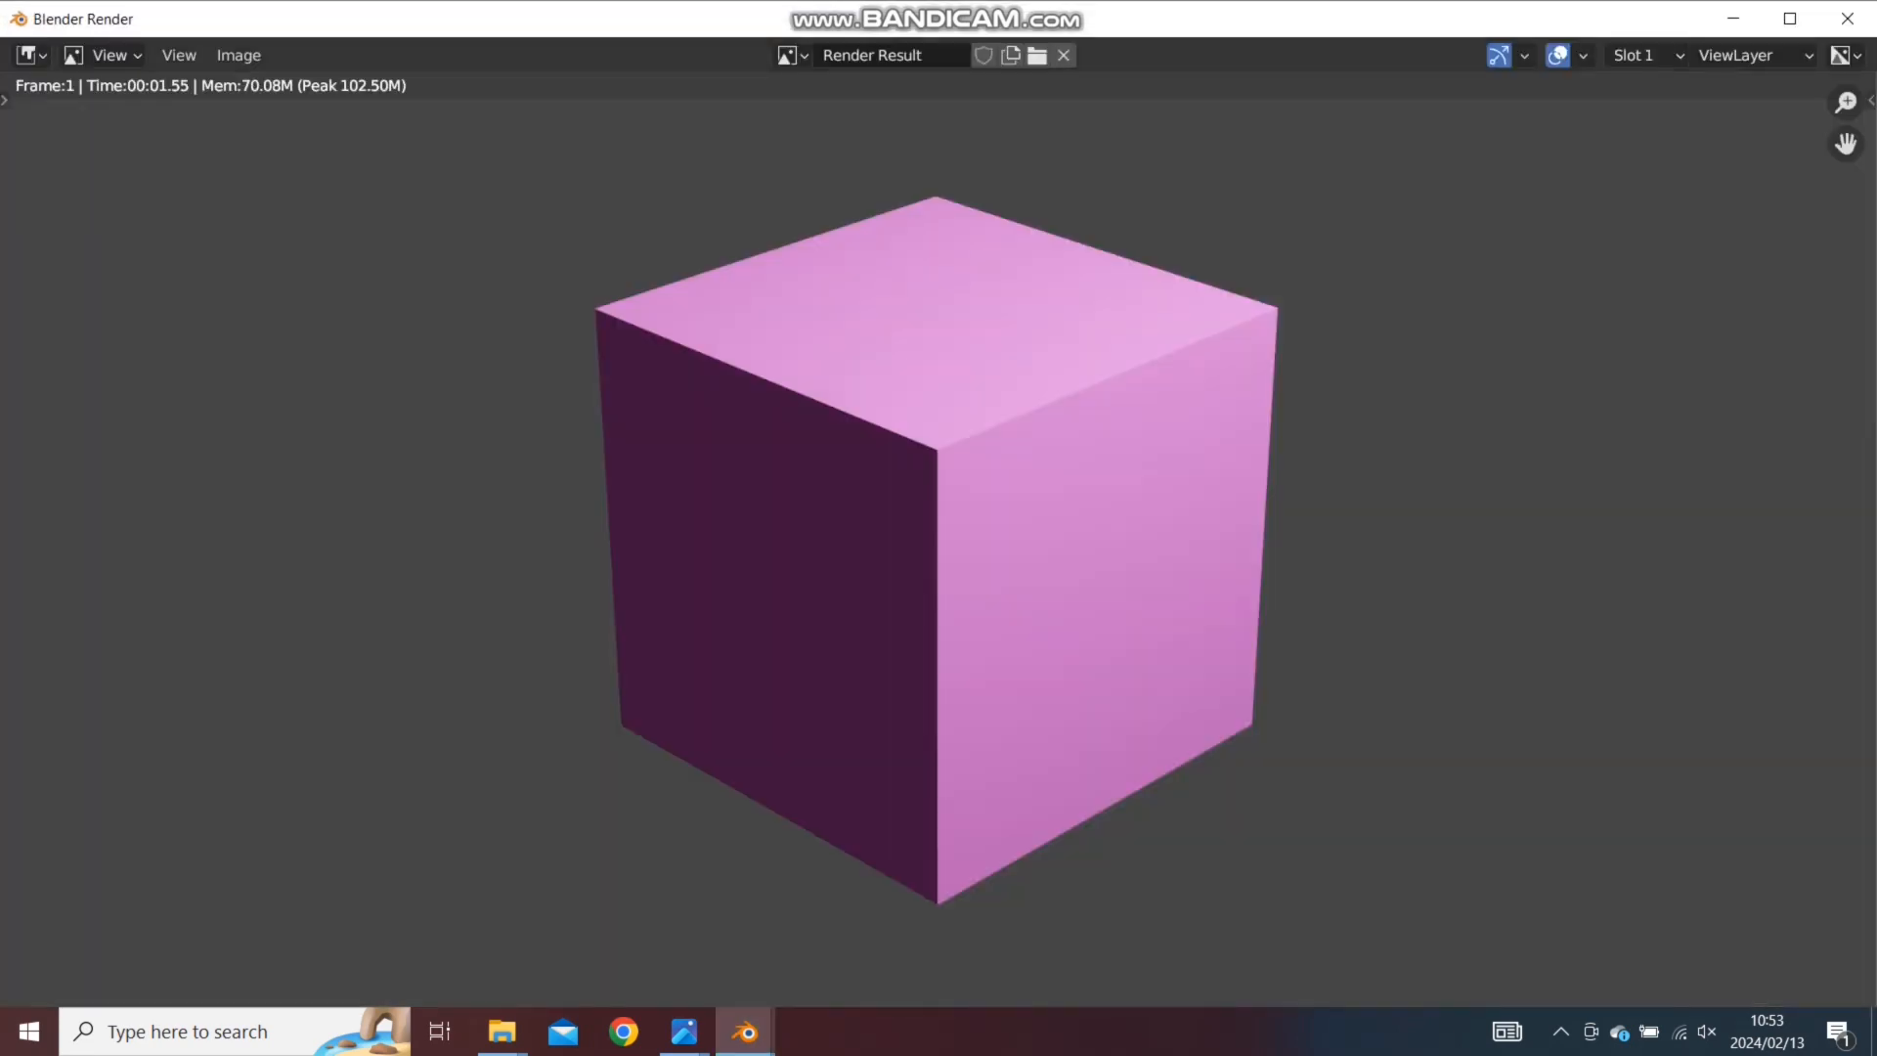
{"action": "left_click", "coordinate": [1847, 19]}
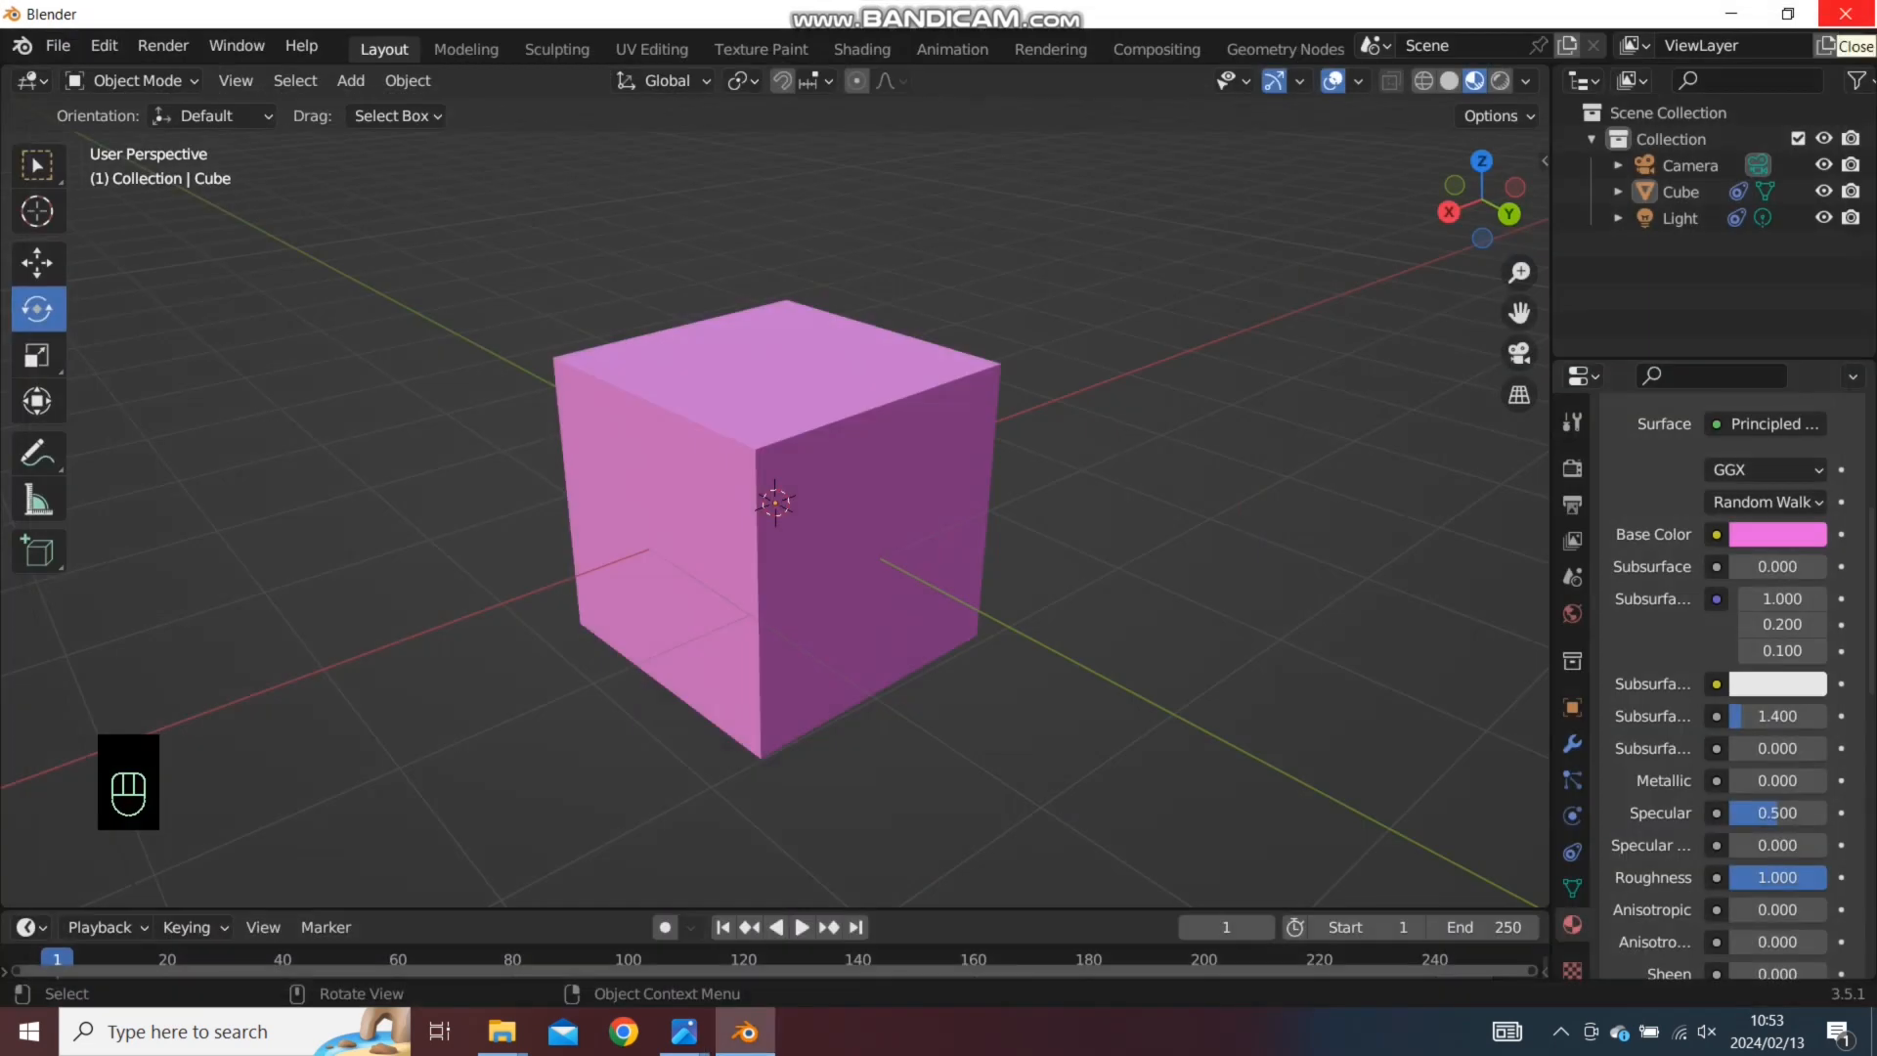
Set the Roughness of the cube's material to 500
{"action": "scroll", "coordinate": [775, 503], "scroll_direction": "down", "scroll_amount": 2}
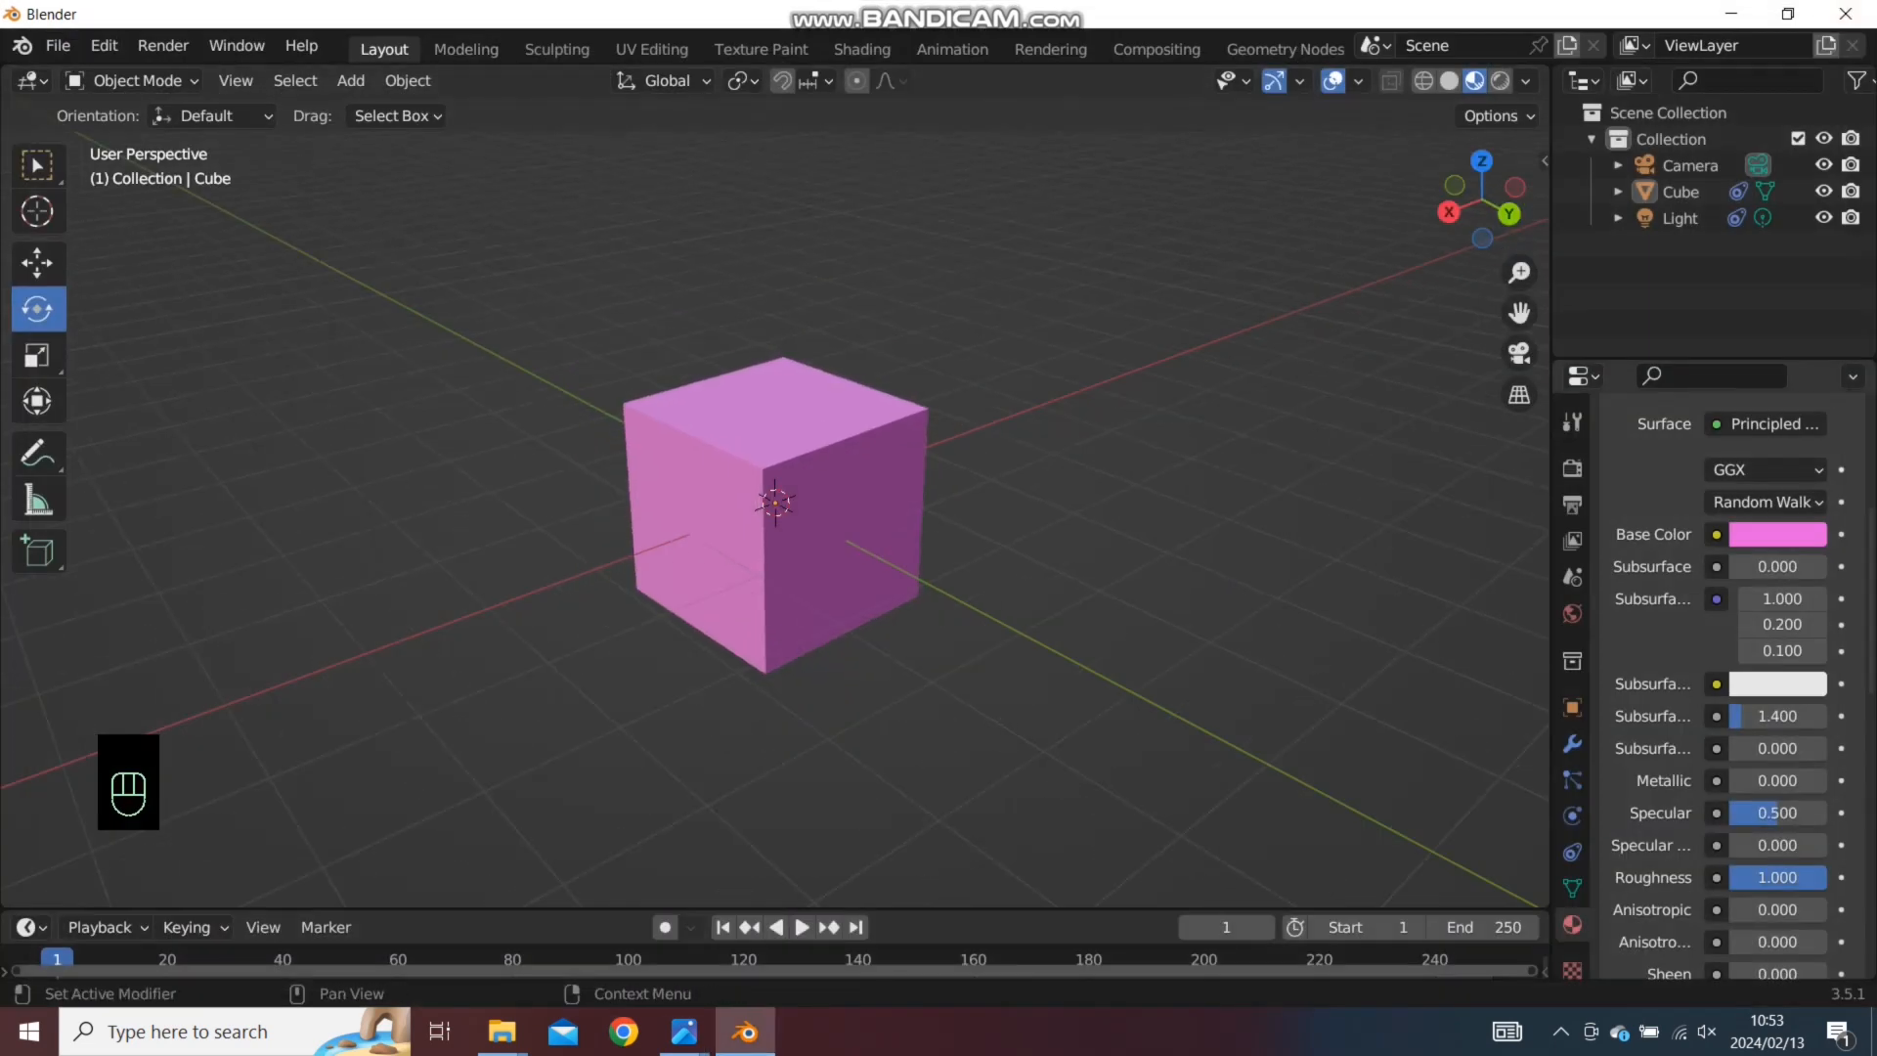
{"action": "mouse_move", "coordinate": [1776, 877]}
{"action": "left_mouse_down"}
{"action": "mouse_move", "coordinate": [1723, 877]}
{"action": "mouse_move", "coordinate": [1779, 877]}
{"action": "left_mouse_up"}
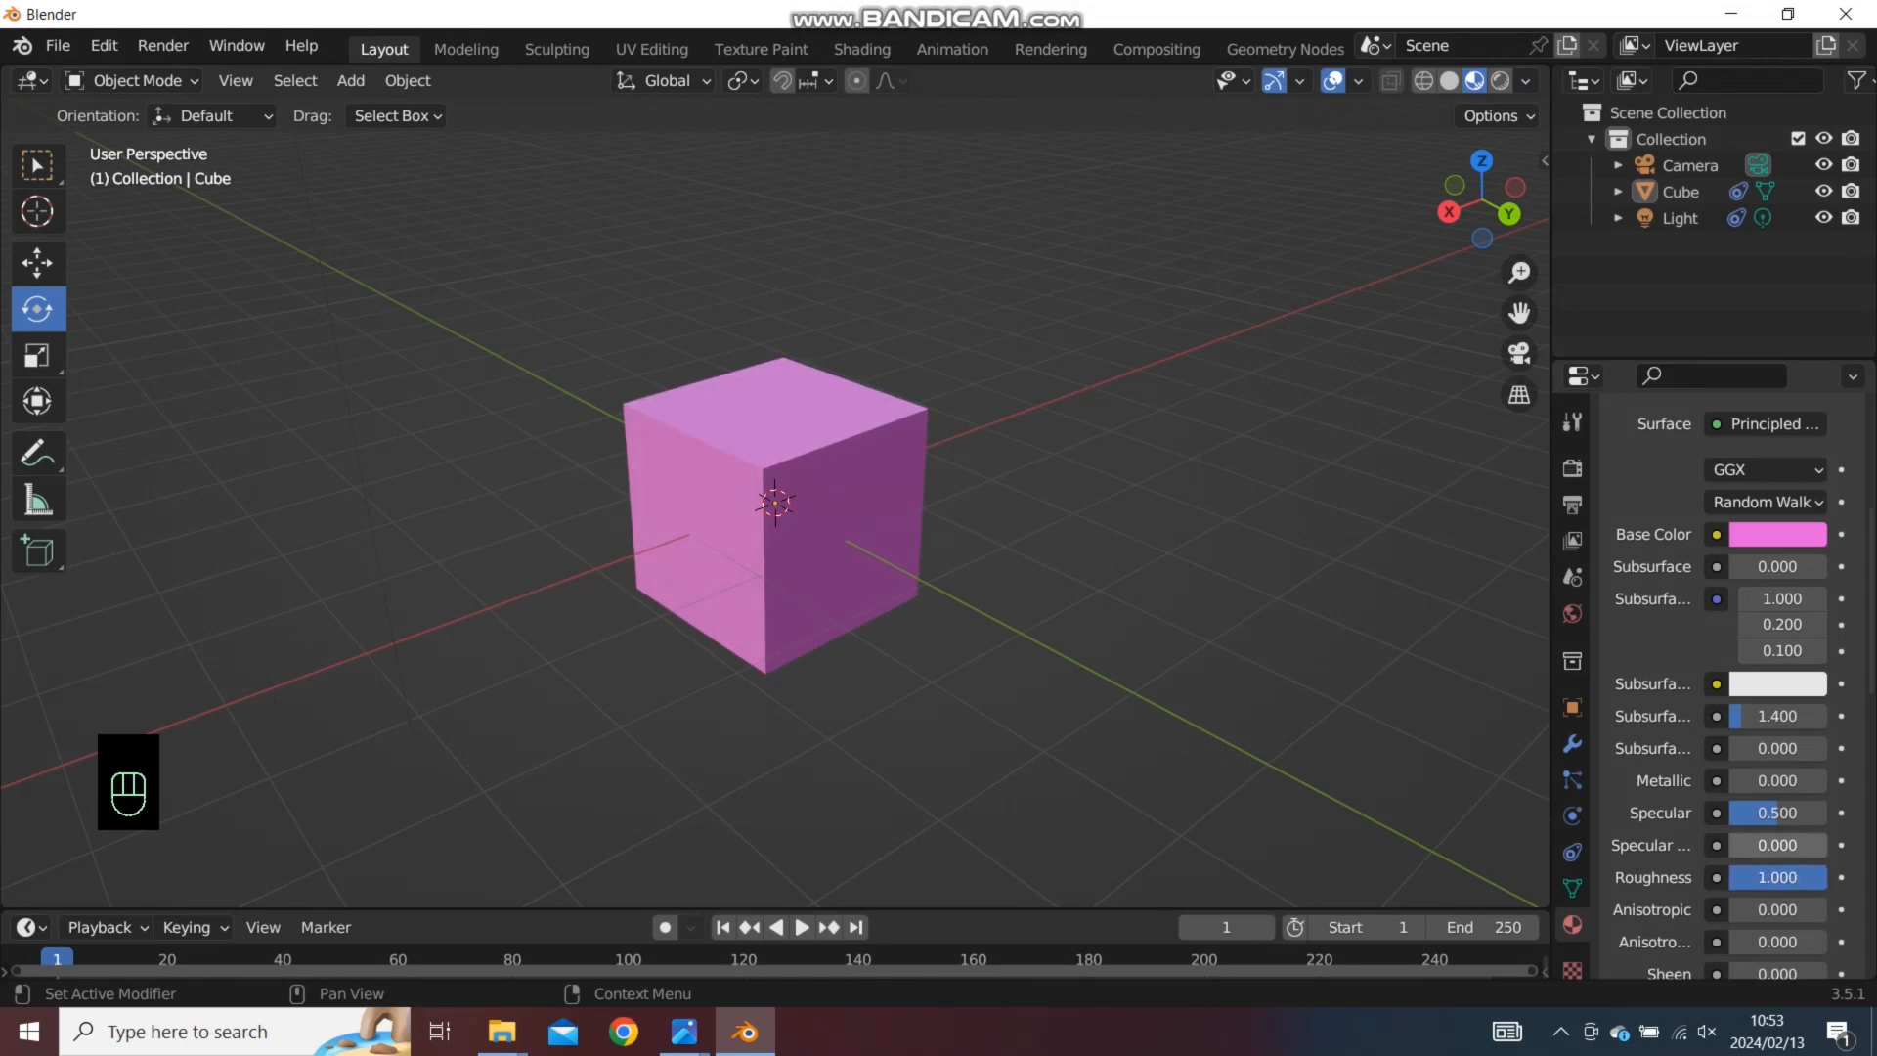
{"action": "left_click", "coordinate": [1777, 877]}
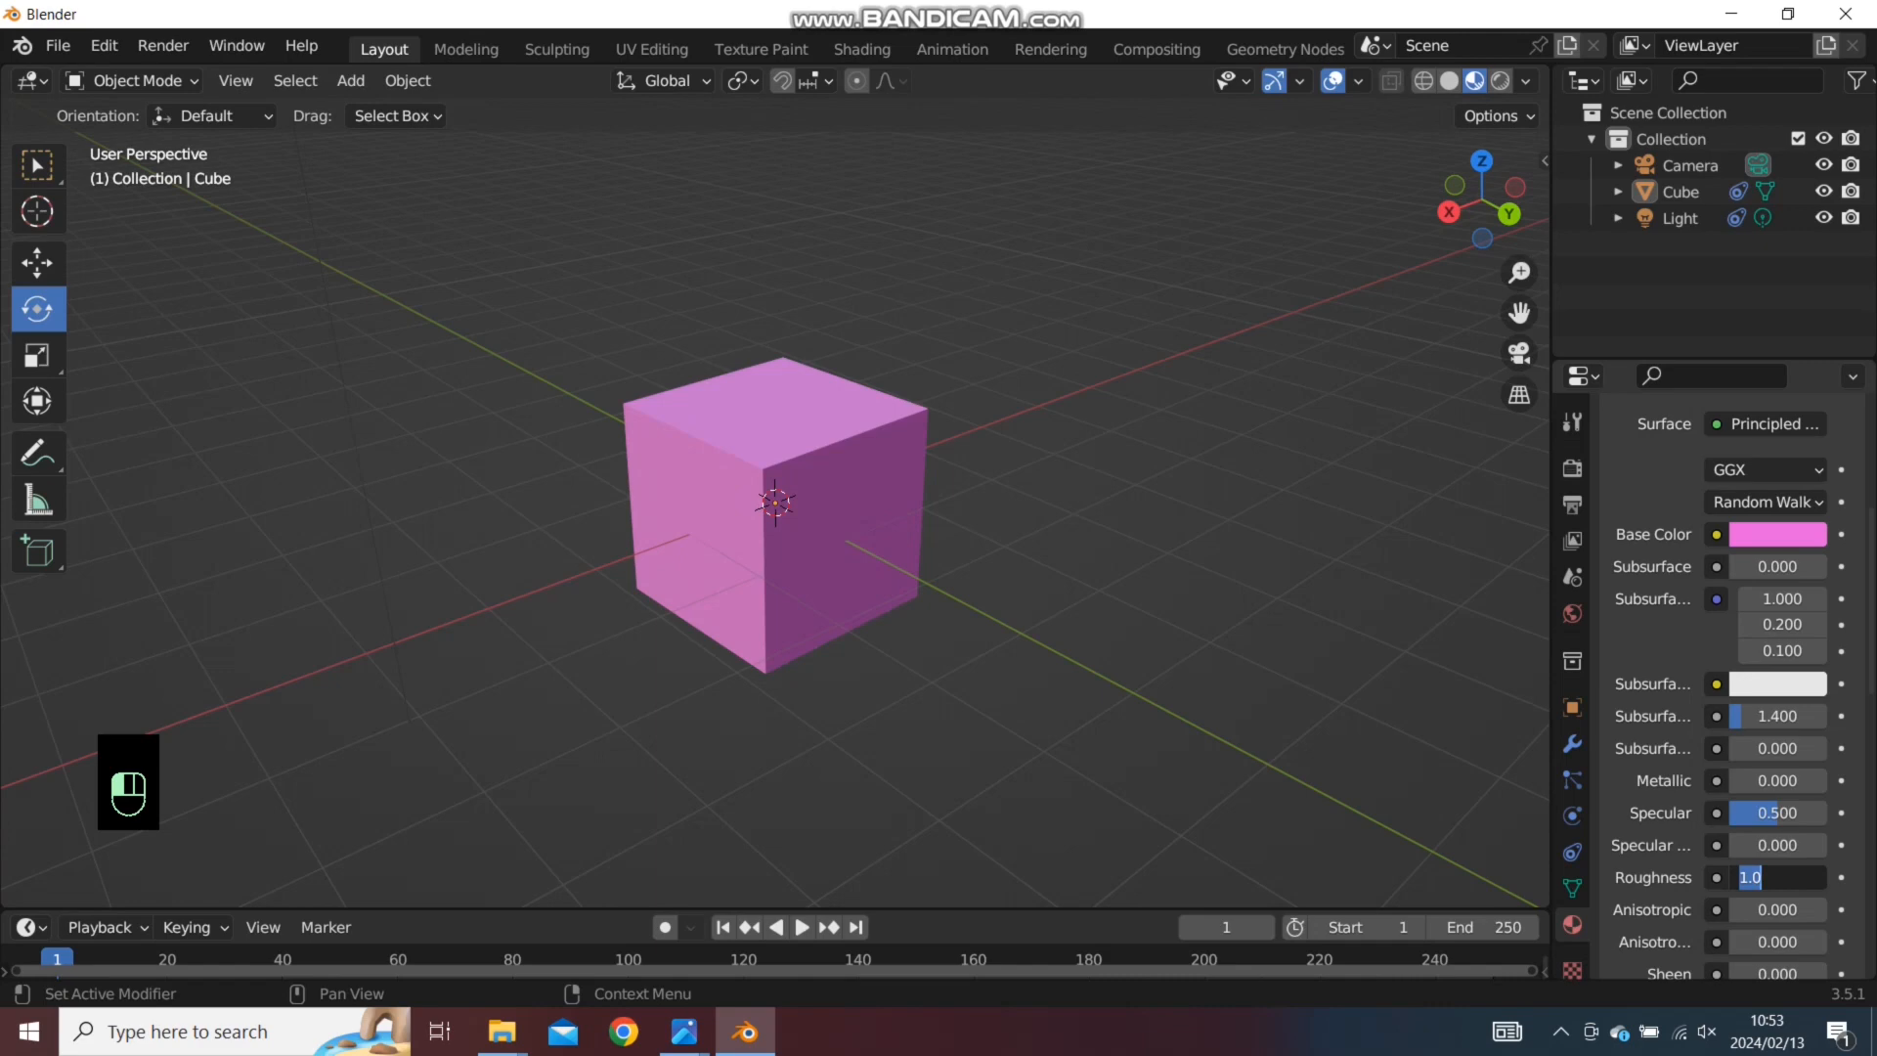
{"action": "type", "text": "500"}
{"action": "key", "text": "Return"}
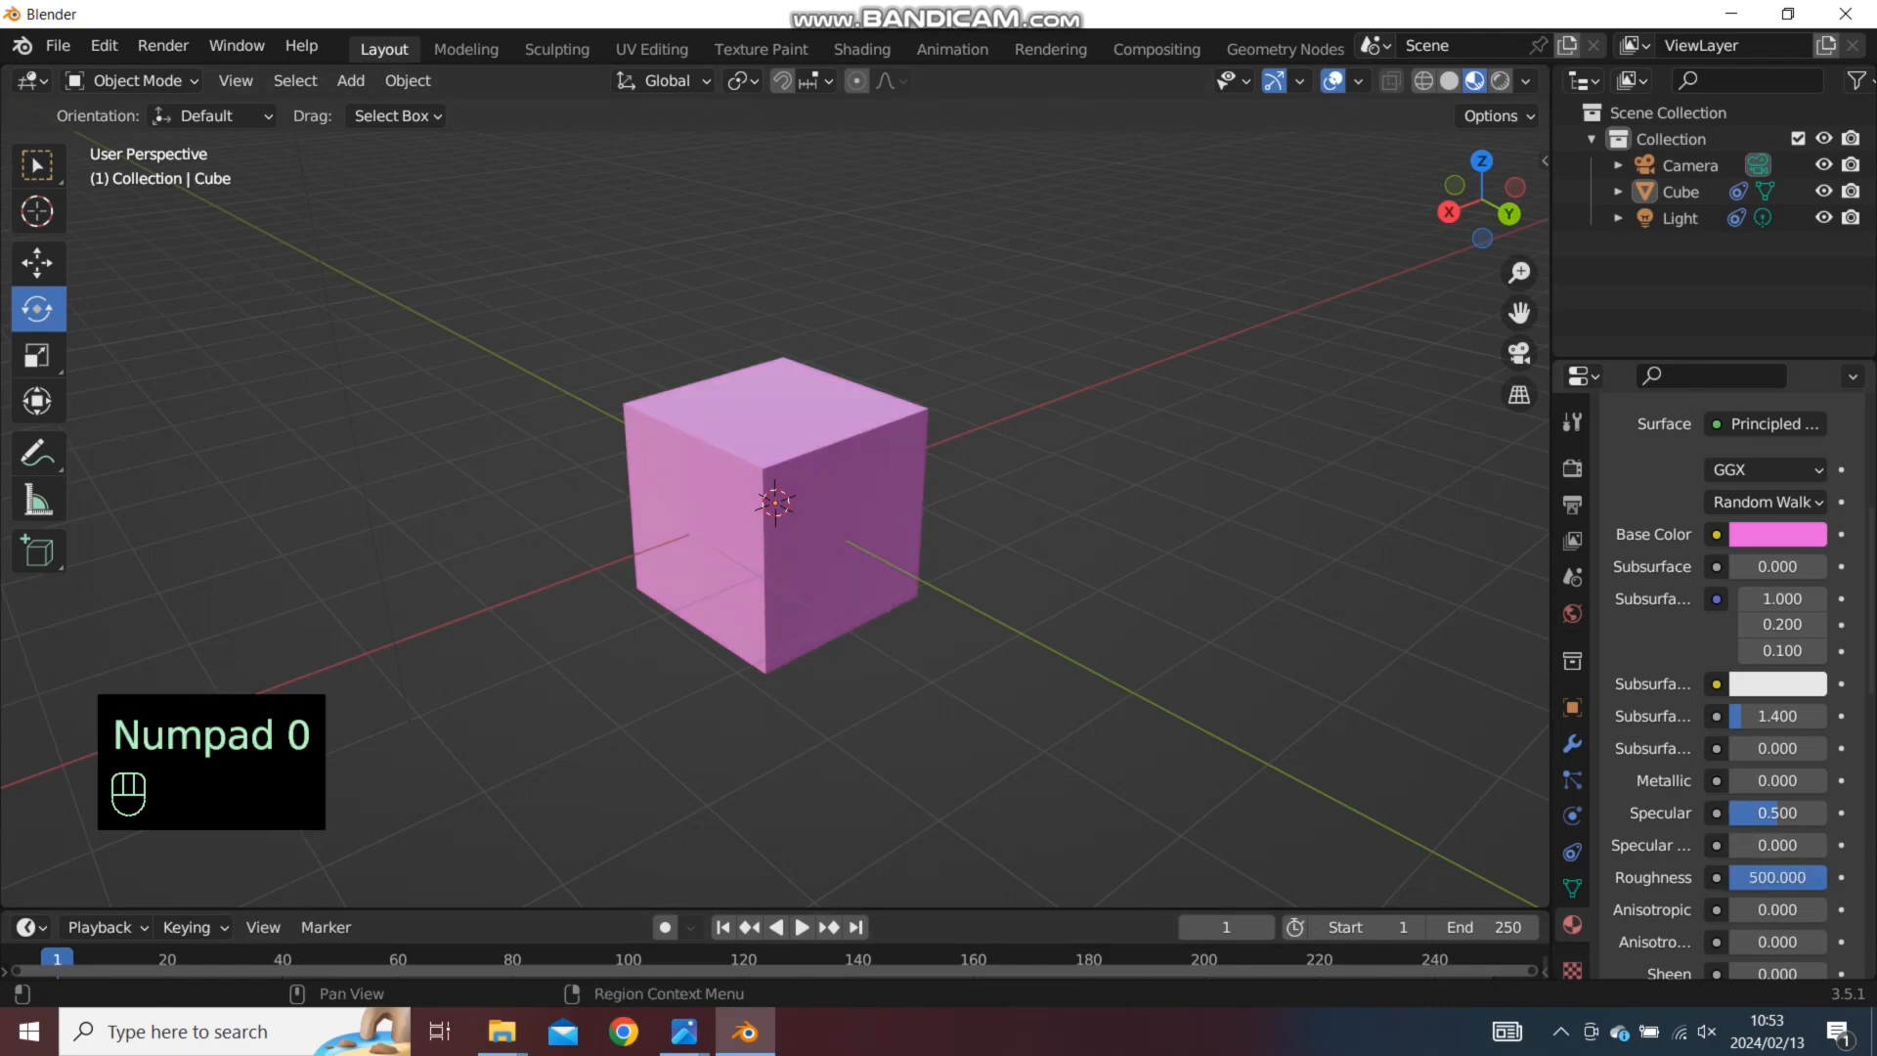
Create a new brush texture of type Clouds, and unlink it from the brush
{"action": "left_click", "coordinate": [1572, 970]}
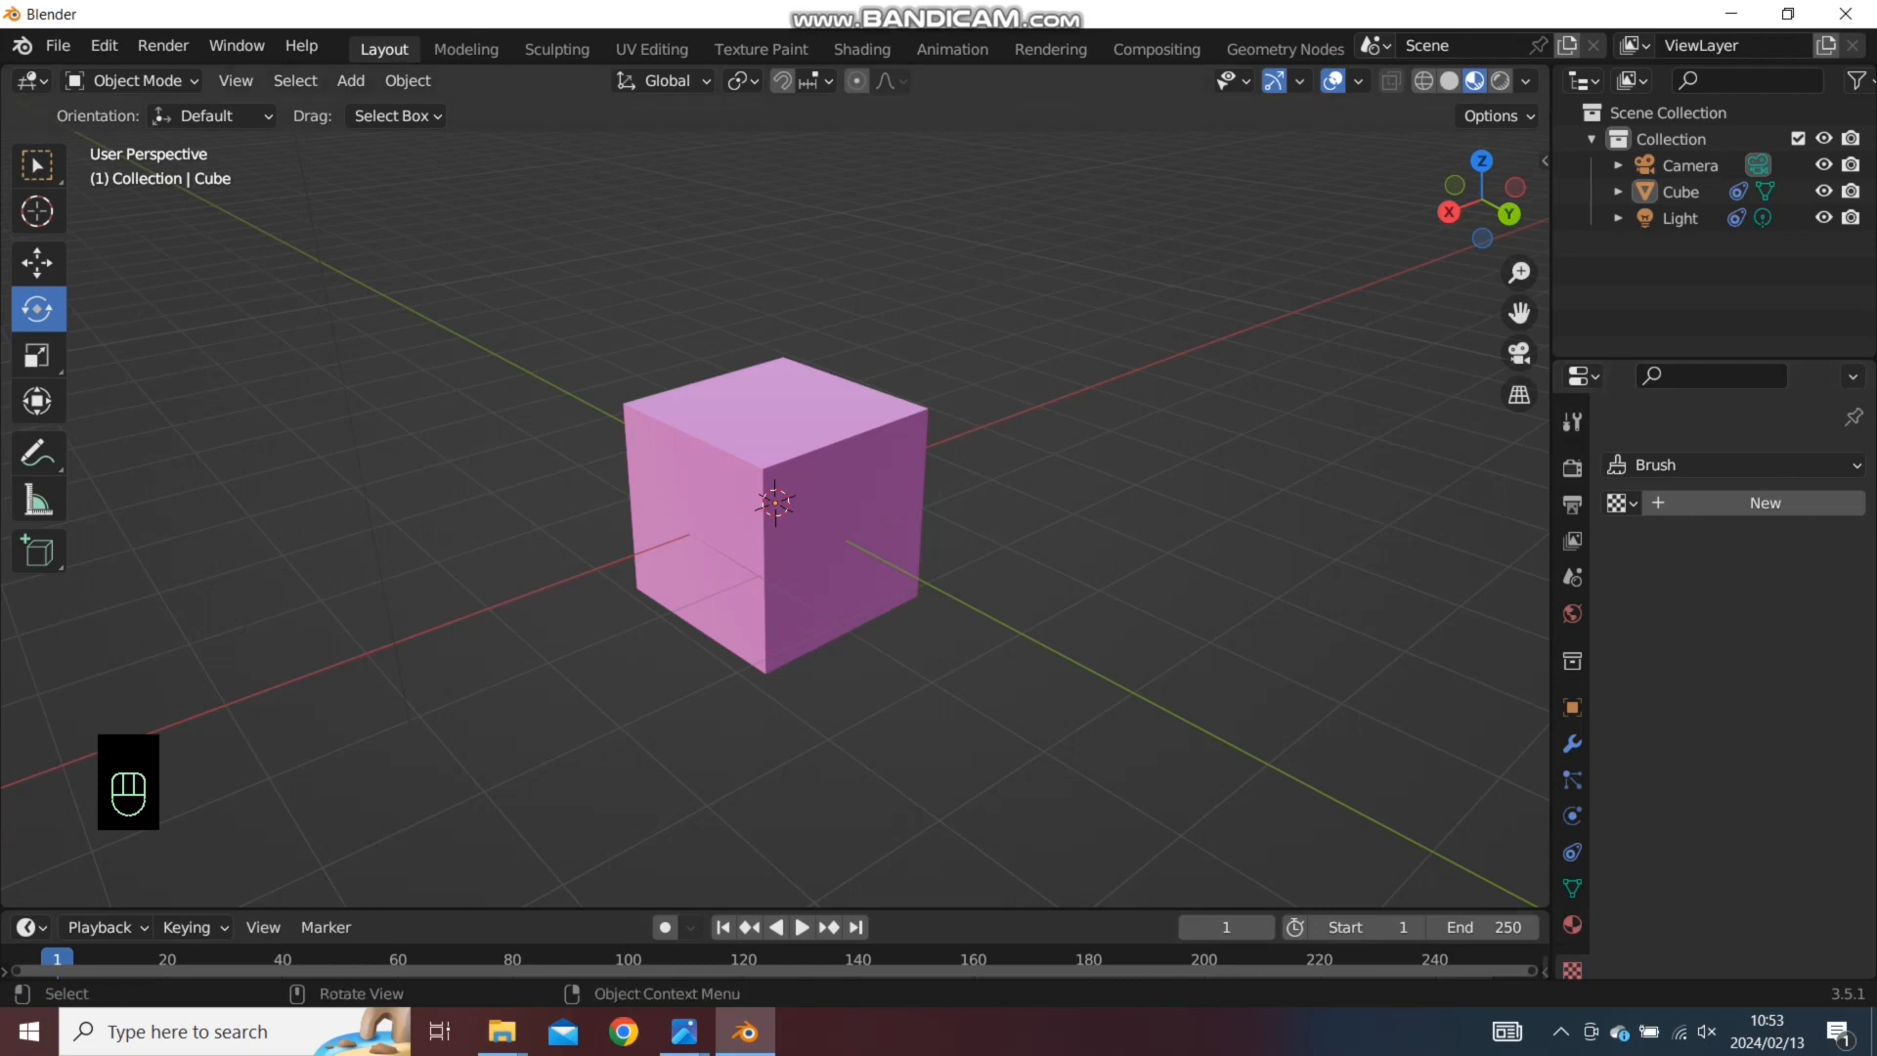
{"action": "left_click", "coordinate": [1764, 503]}
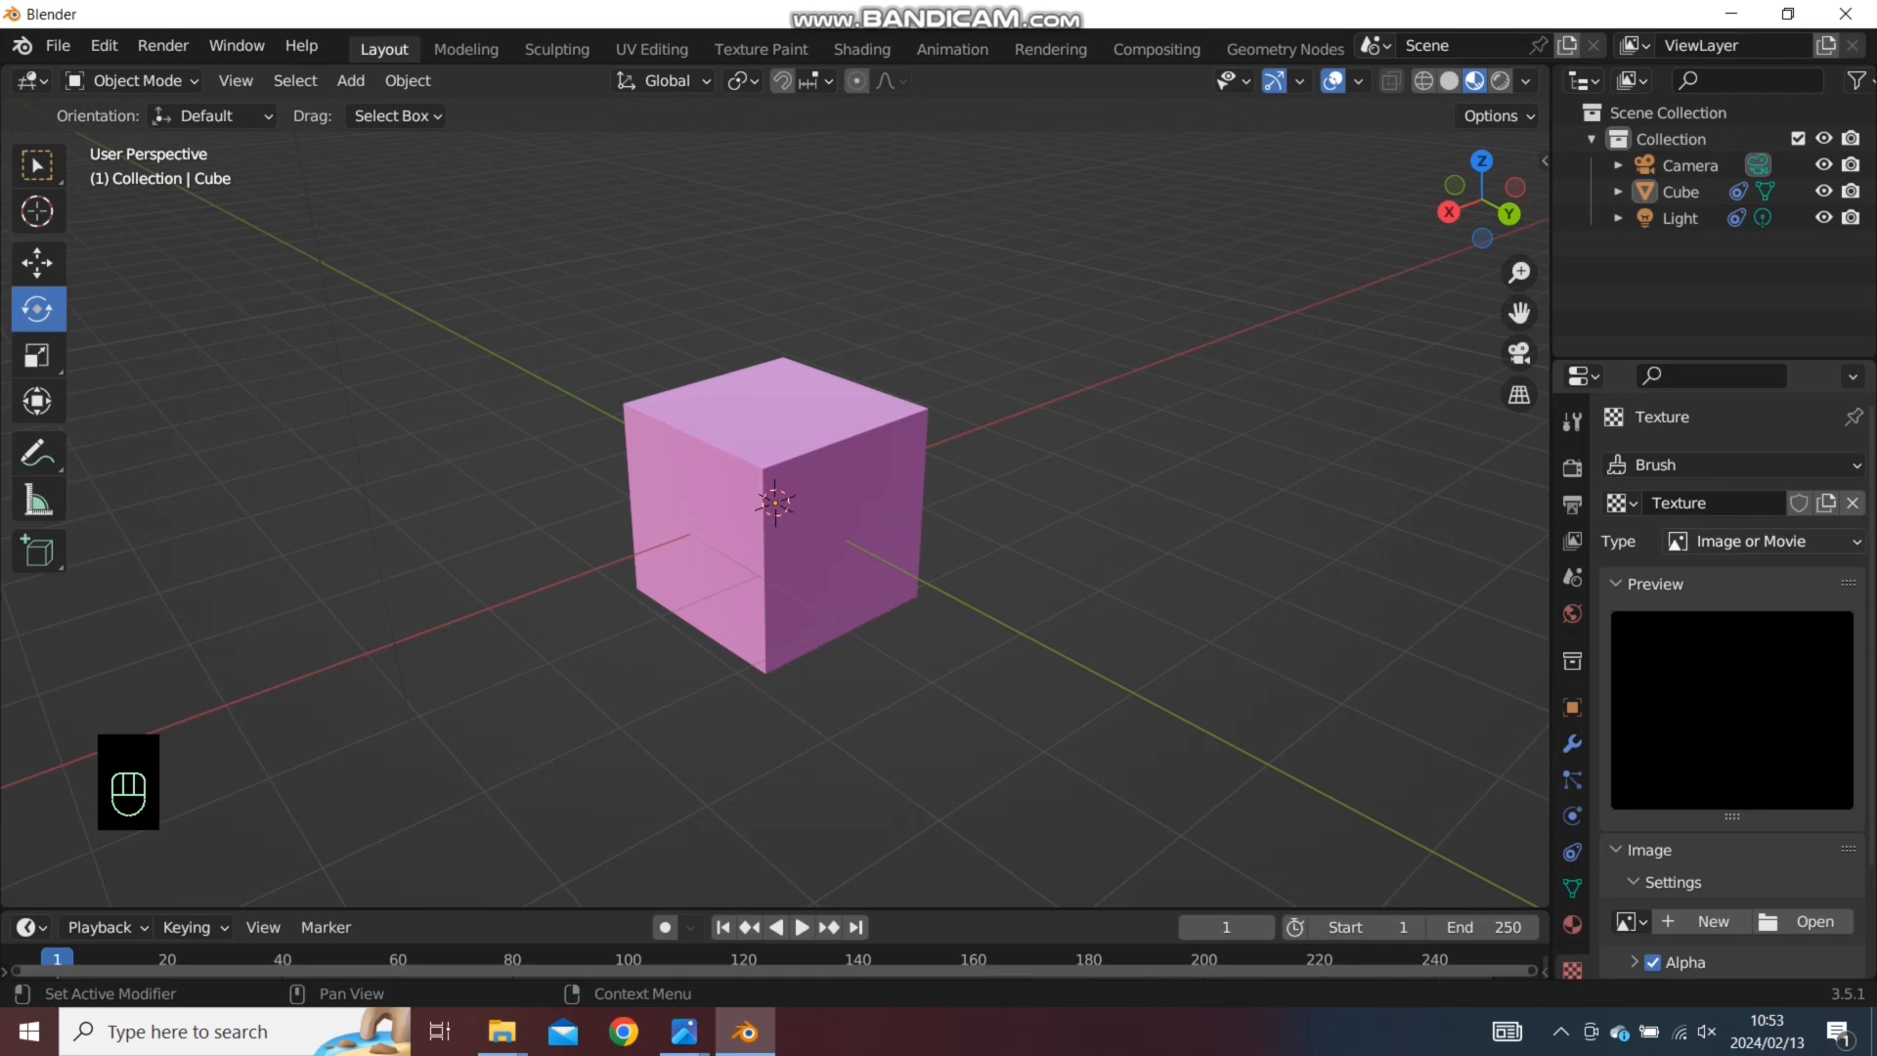
{"action": "left_click", "coordinate": [1764, 541]}
{"action": "left_click", "coordinate": [1721, 629]}
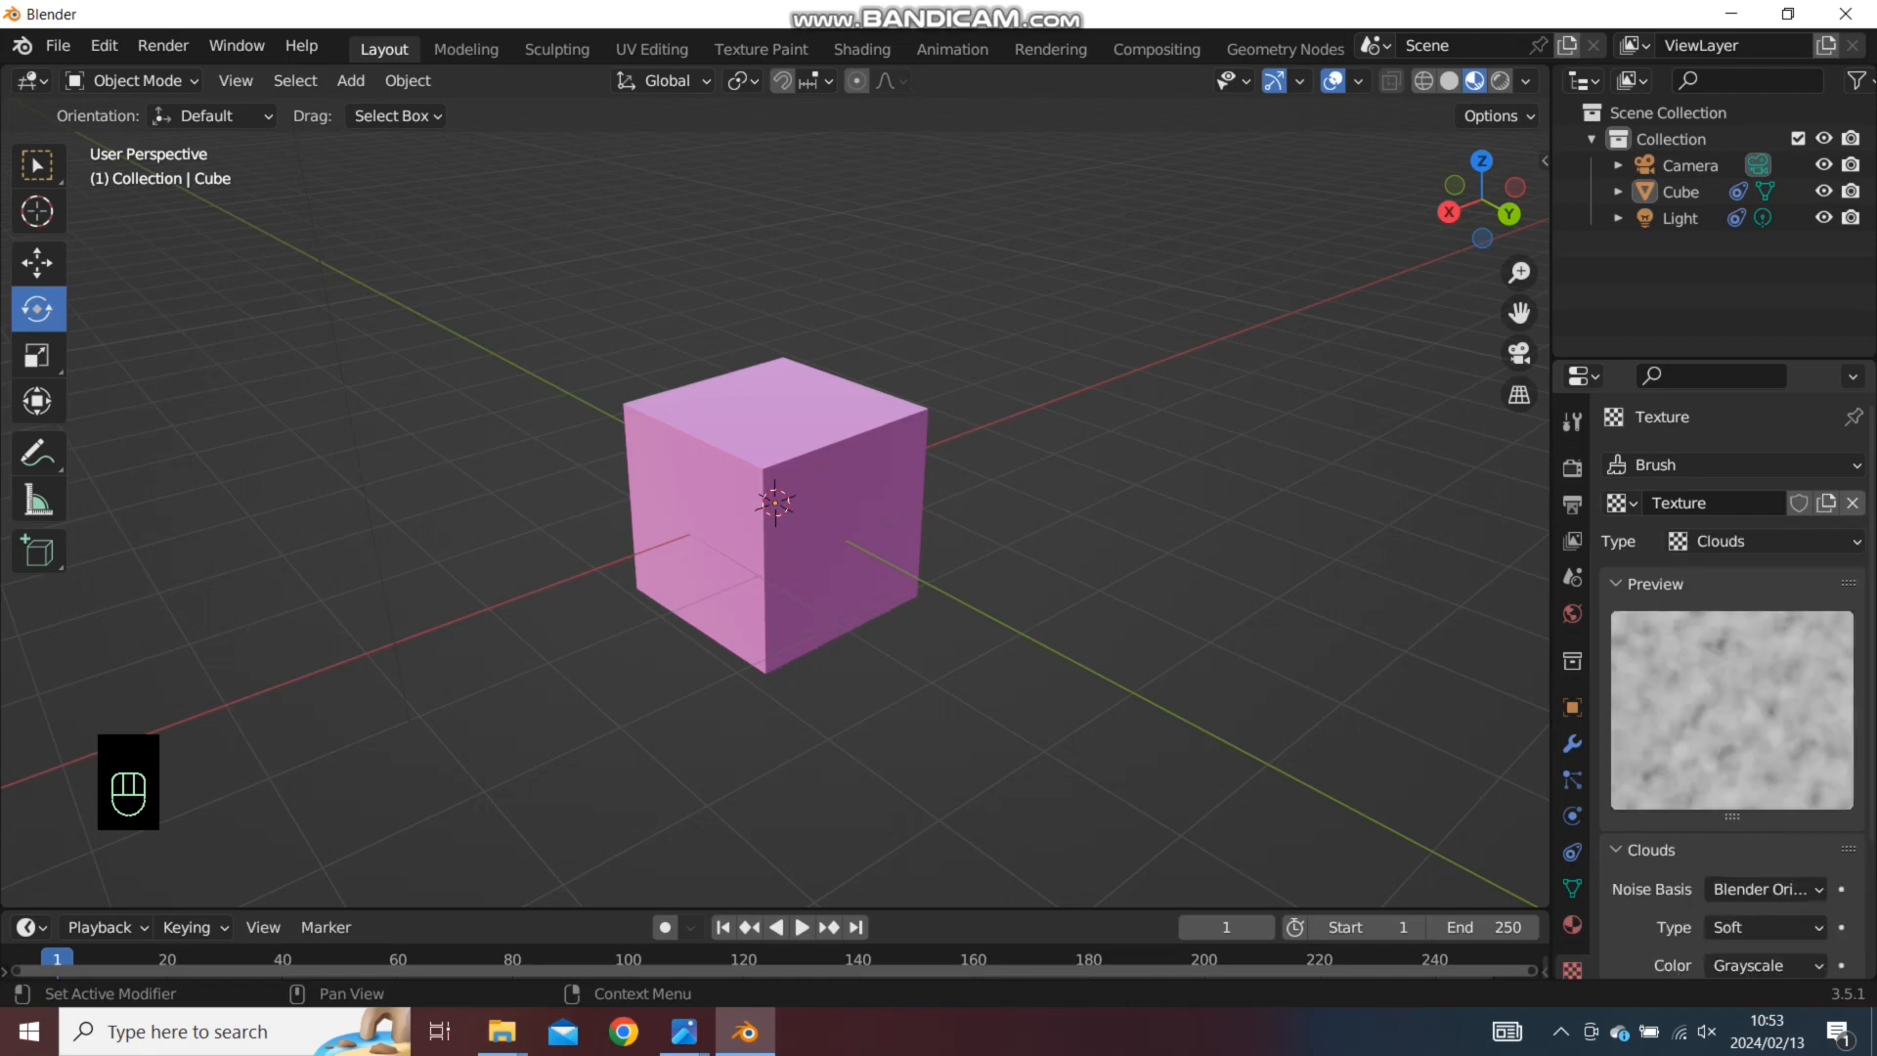
{"action": "scroll", "coordinate": [772, 508], "scroll_direction": "down", "scroll_amount": 2}
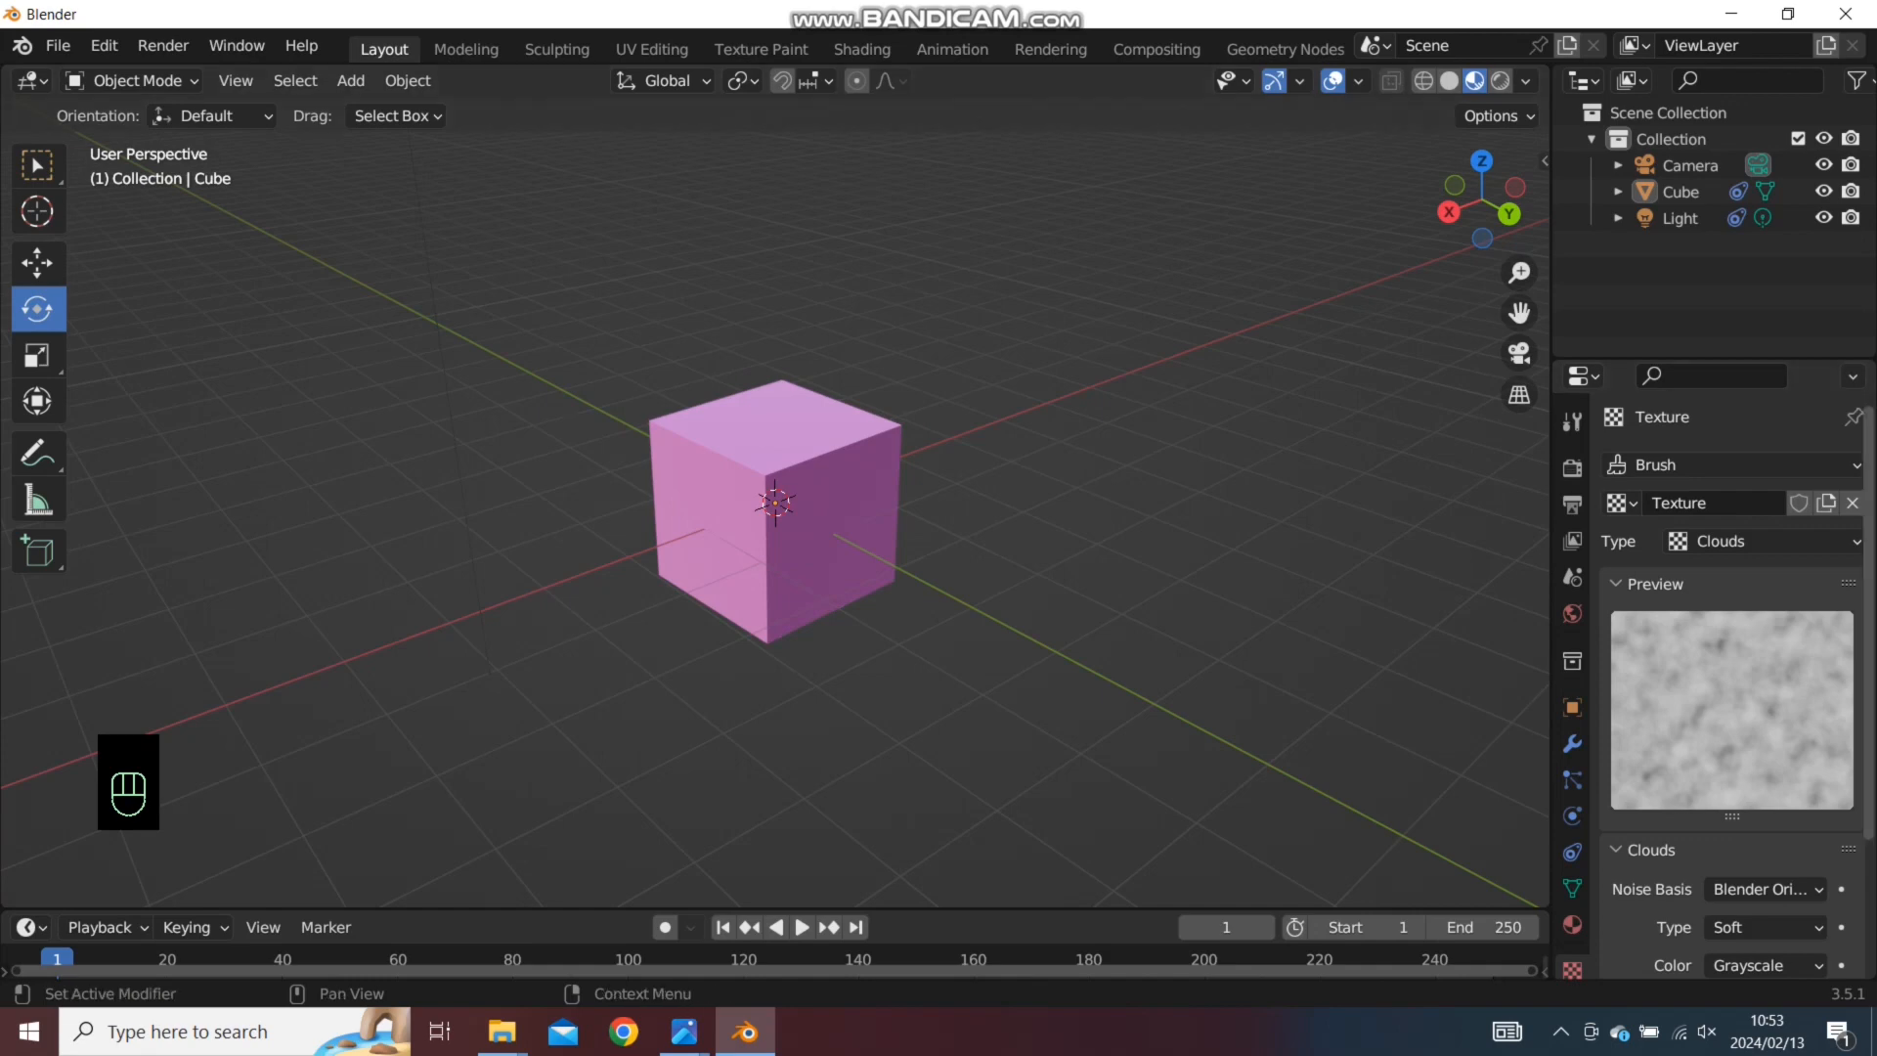
{"action": "left_click", "coordinate": [1852, 502]}
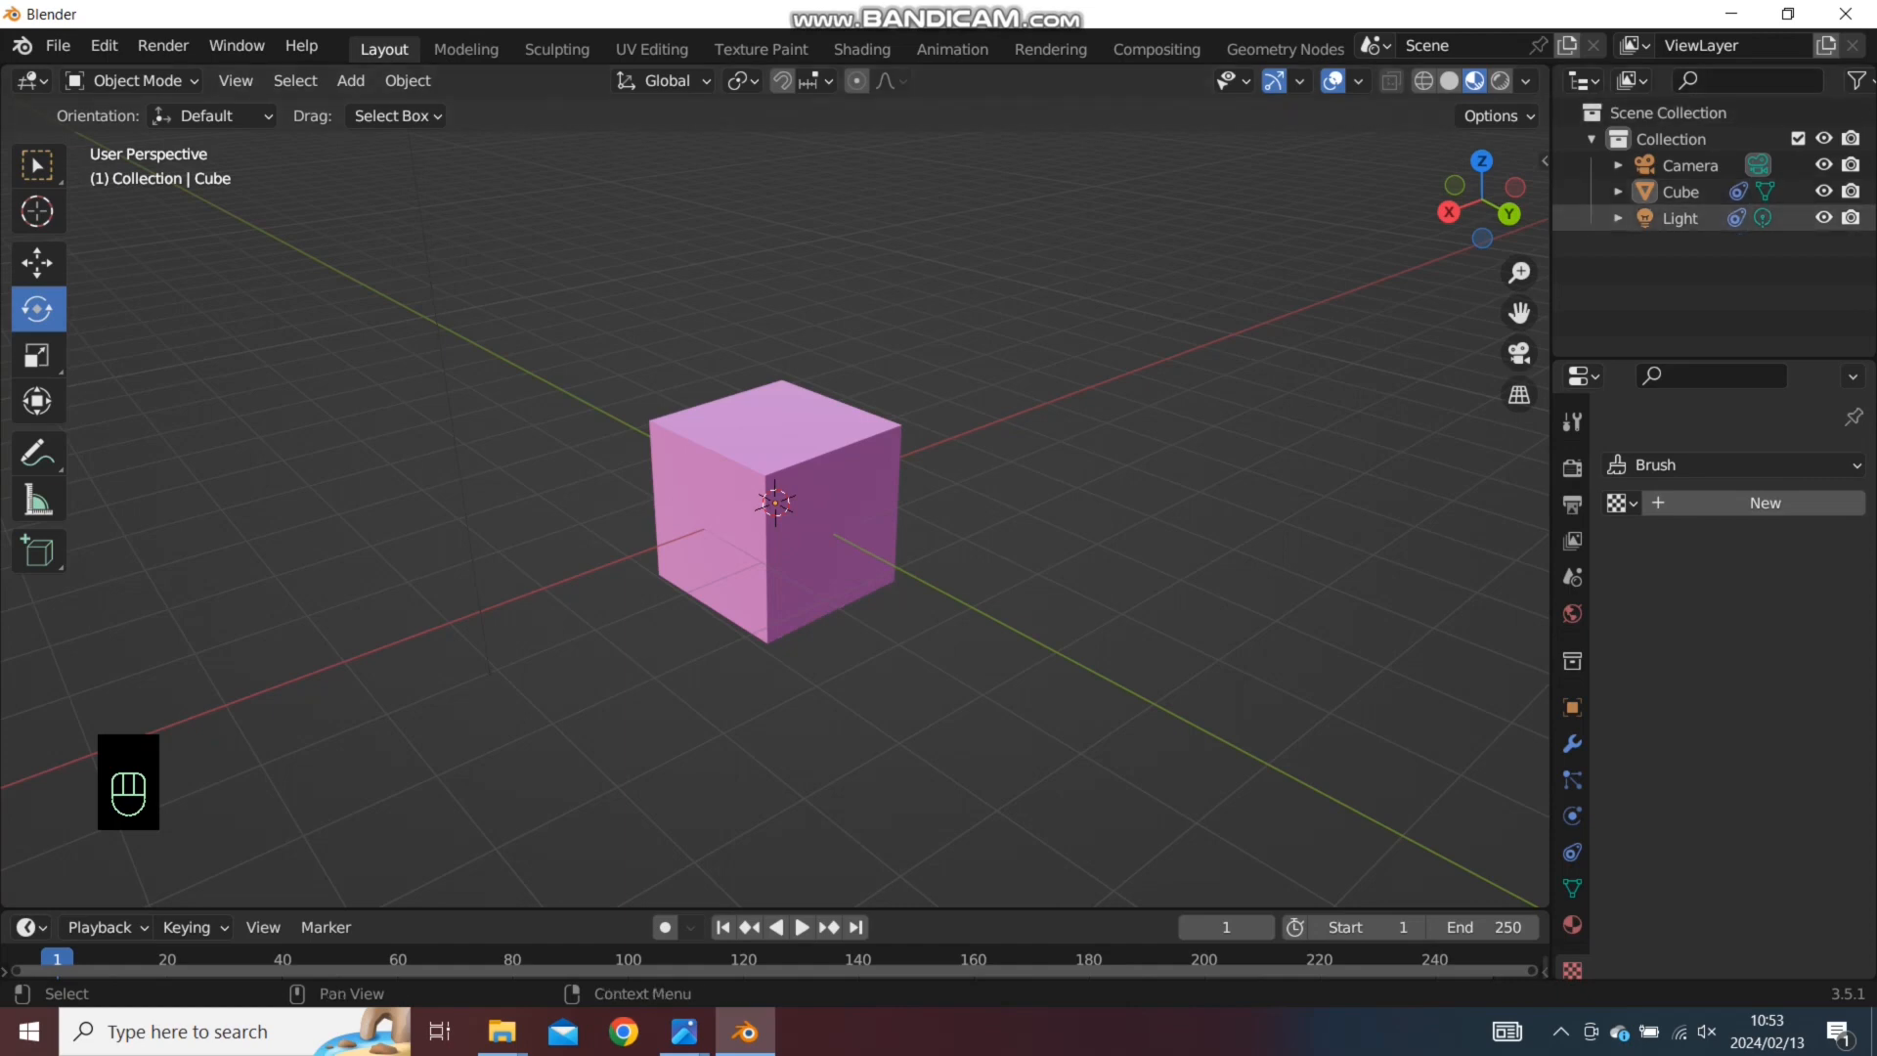
Select the Scene Collection and the Collection inside it, and collapse and re-expand the Collection's contents
{"action": "left_click", "coordinate": [1668, 112]}
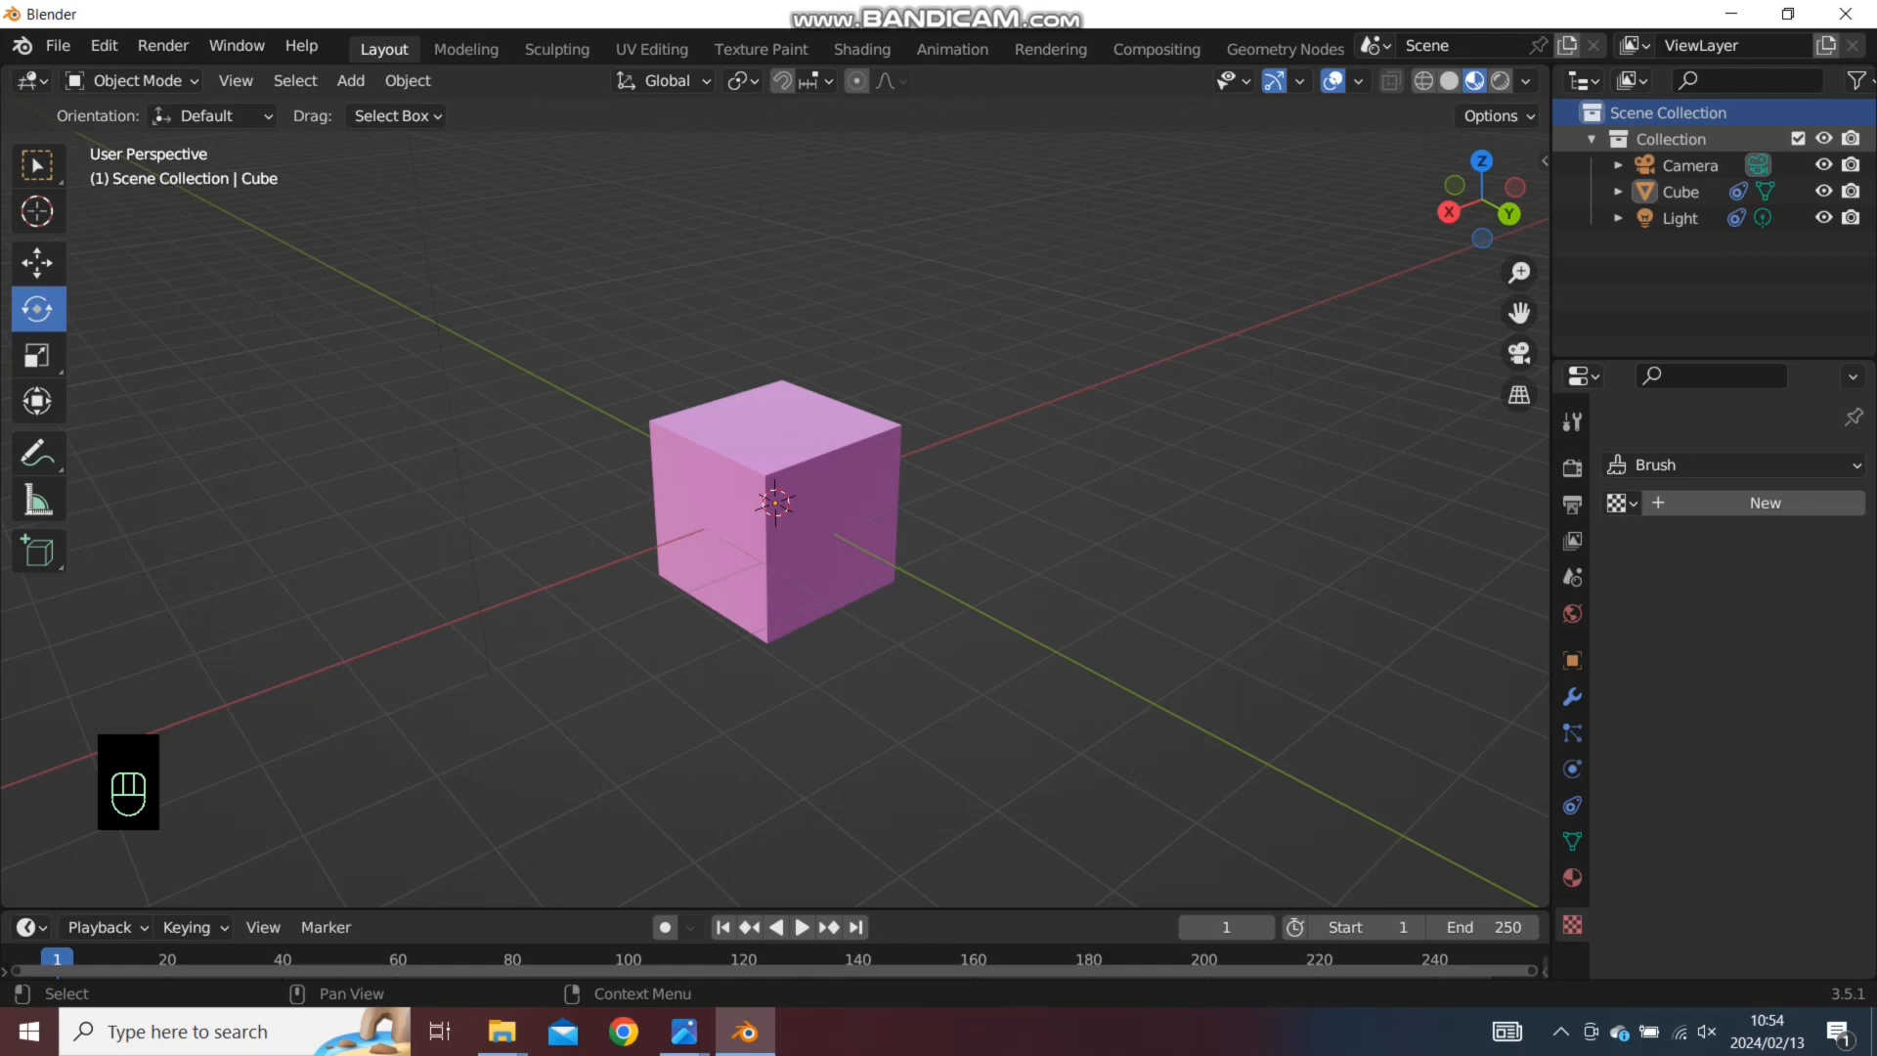
{"action": "left_click", "coordinate": [1671, 138]}
{"action": "left_click", "coordinate": [1591, 139]}
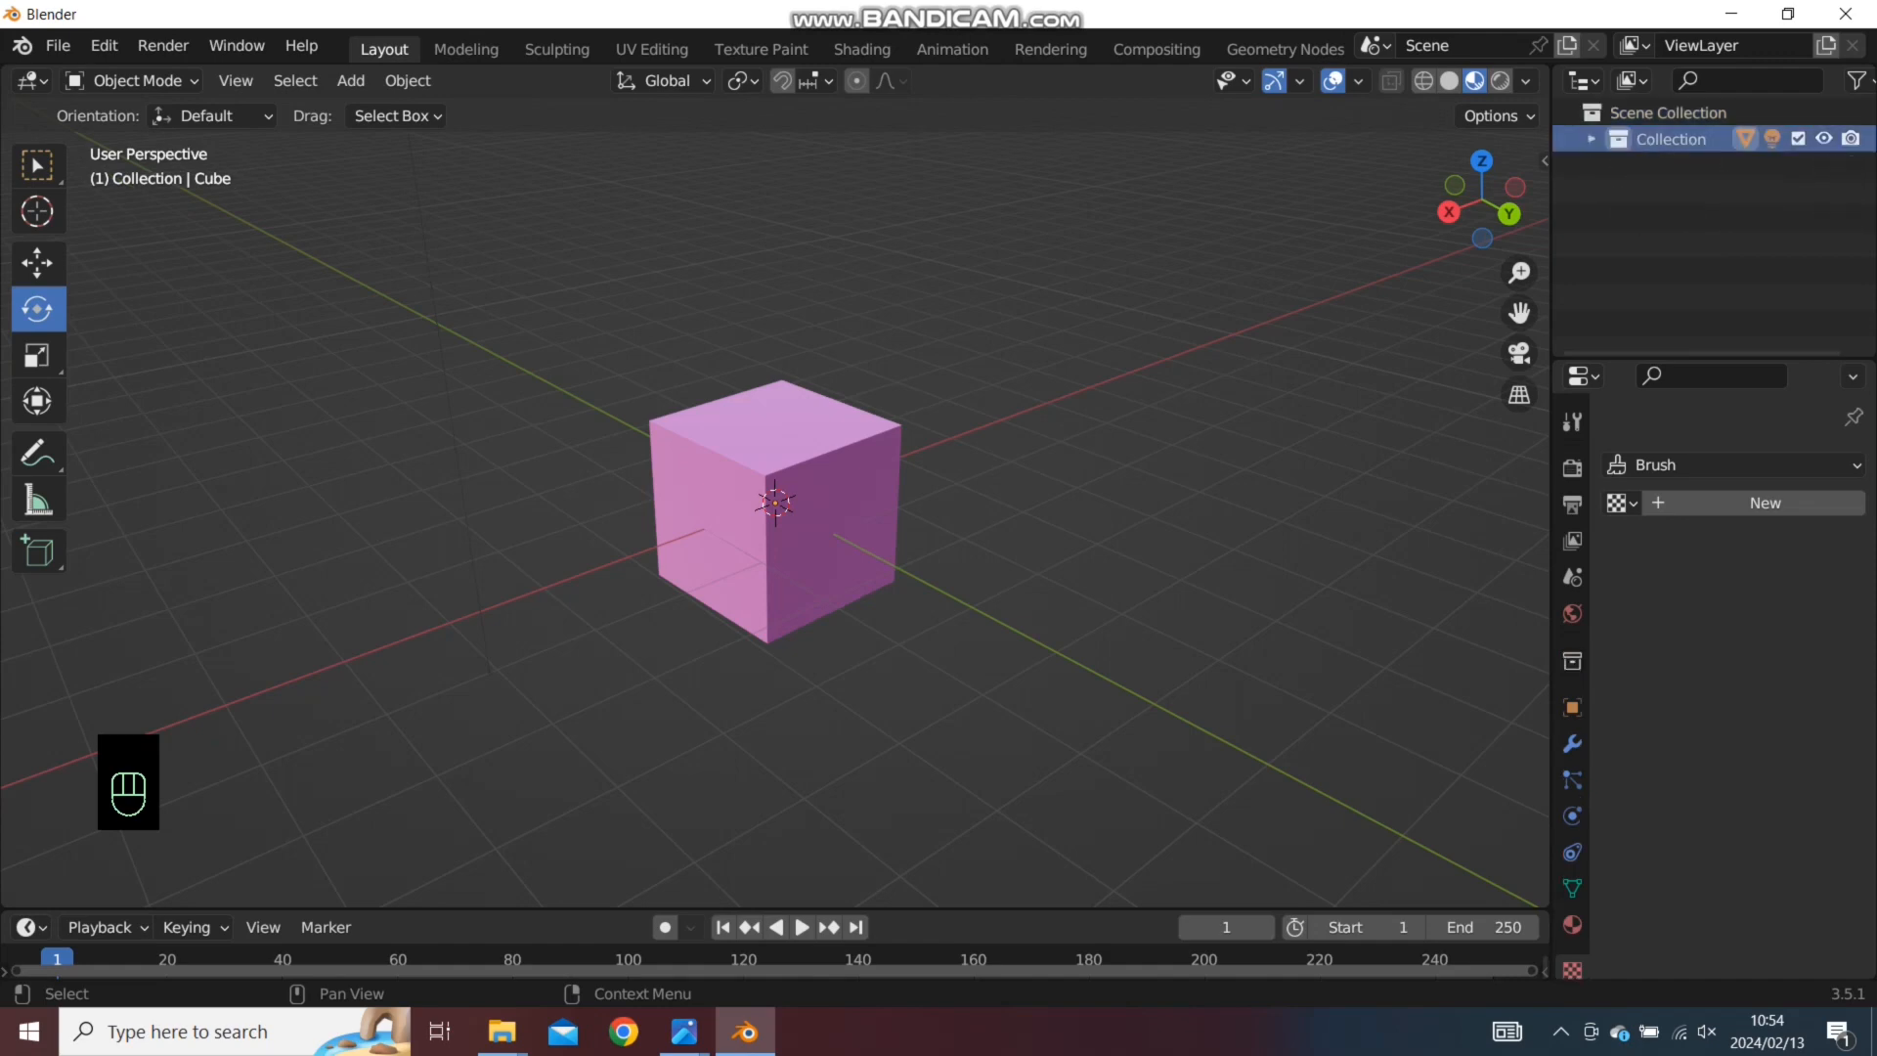
{"action": "left_click", "coordinate": [1591, 139]}
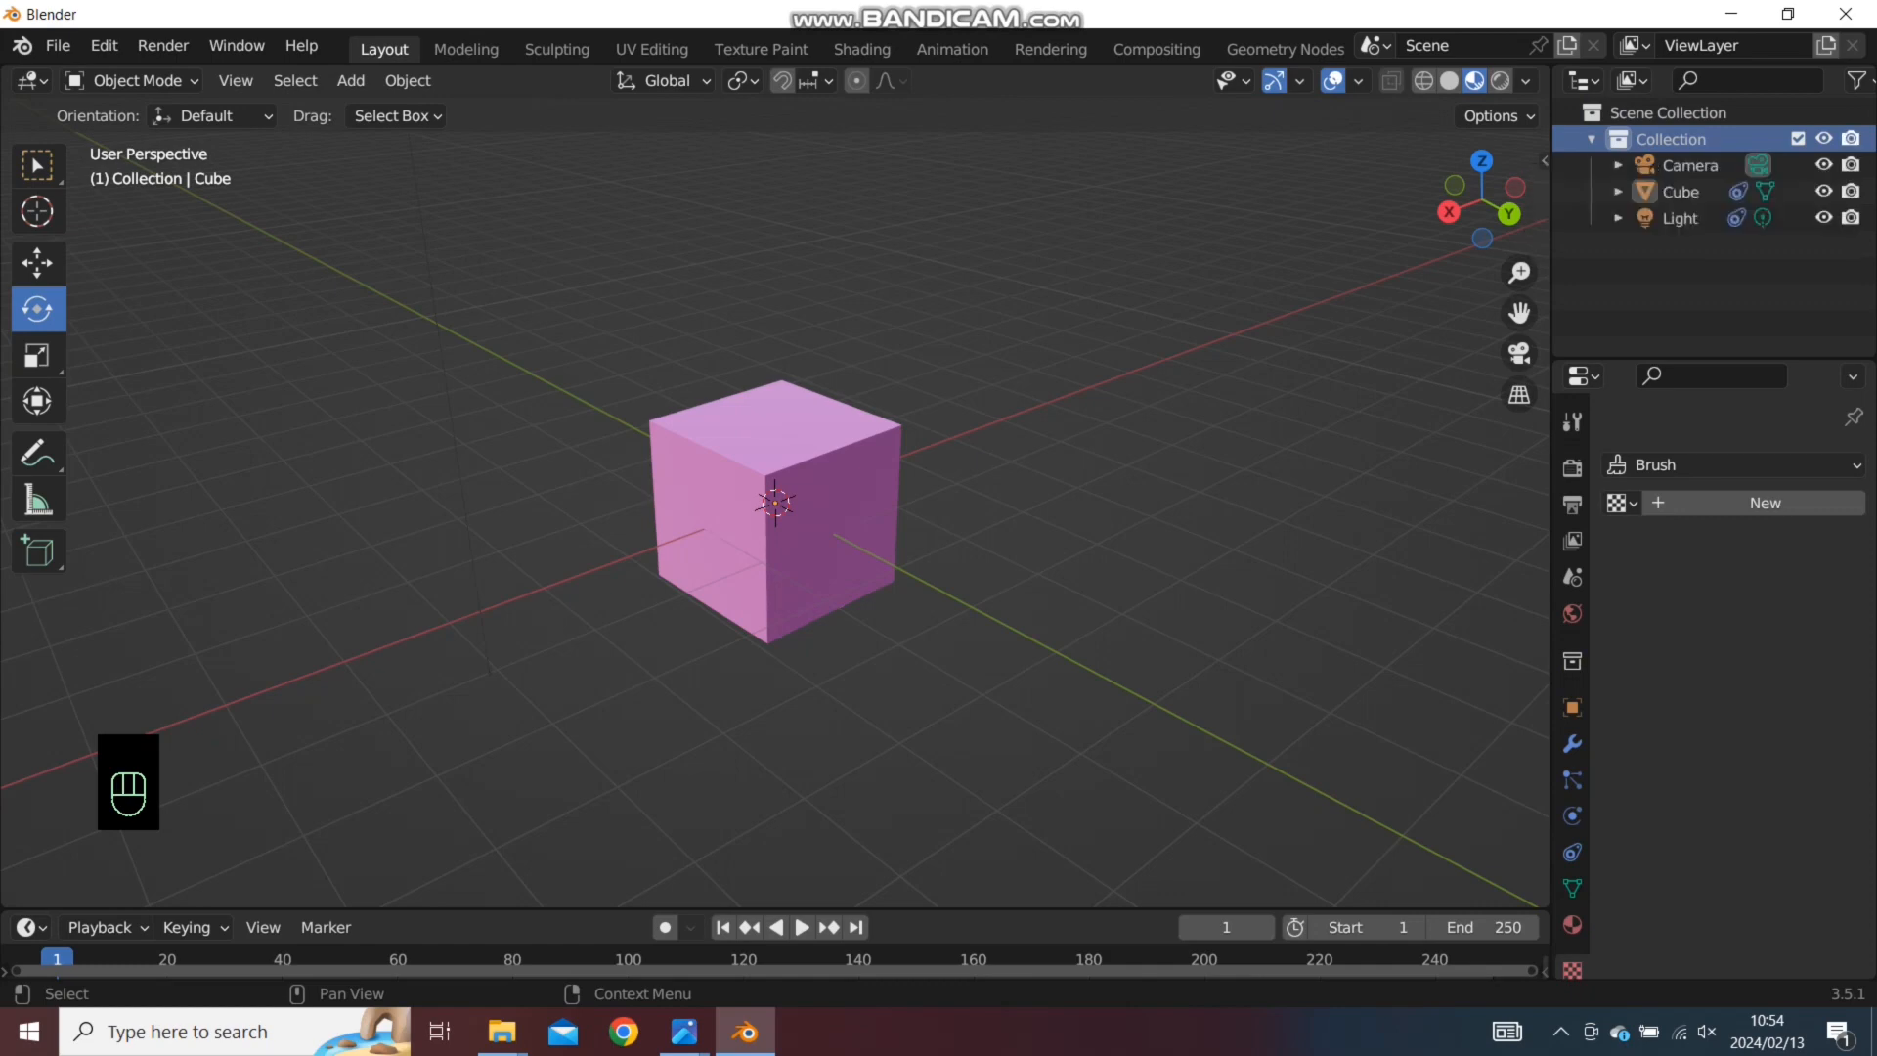
Exclude the Collection from the view layer and include it again, and hide and reshow the Light
{"action": "left_click", "coordinate": [1798, 139]}
{"action": "left_click", "coordinate": [1797, 139]}
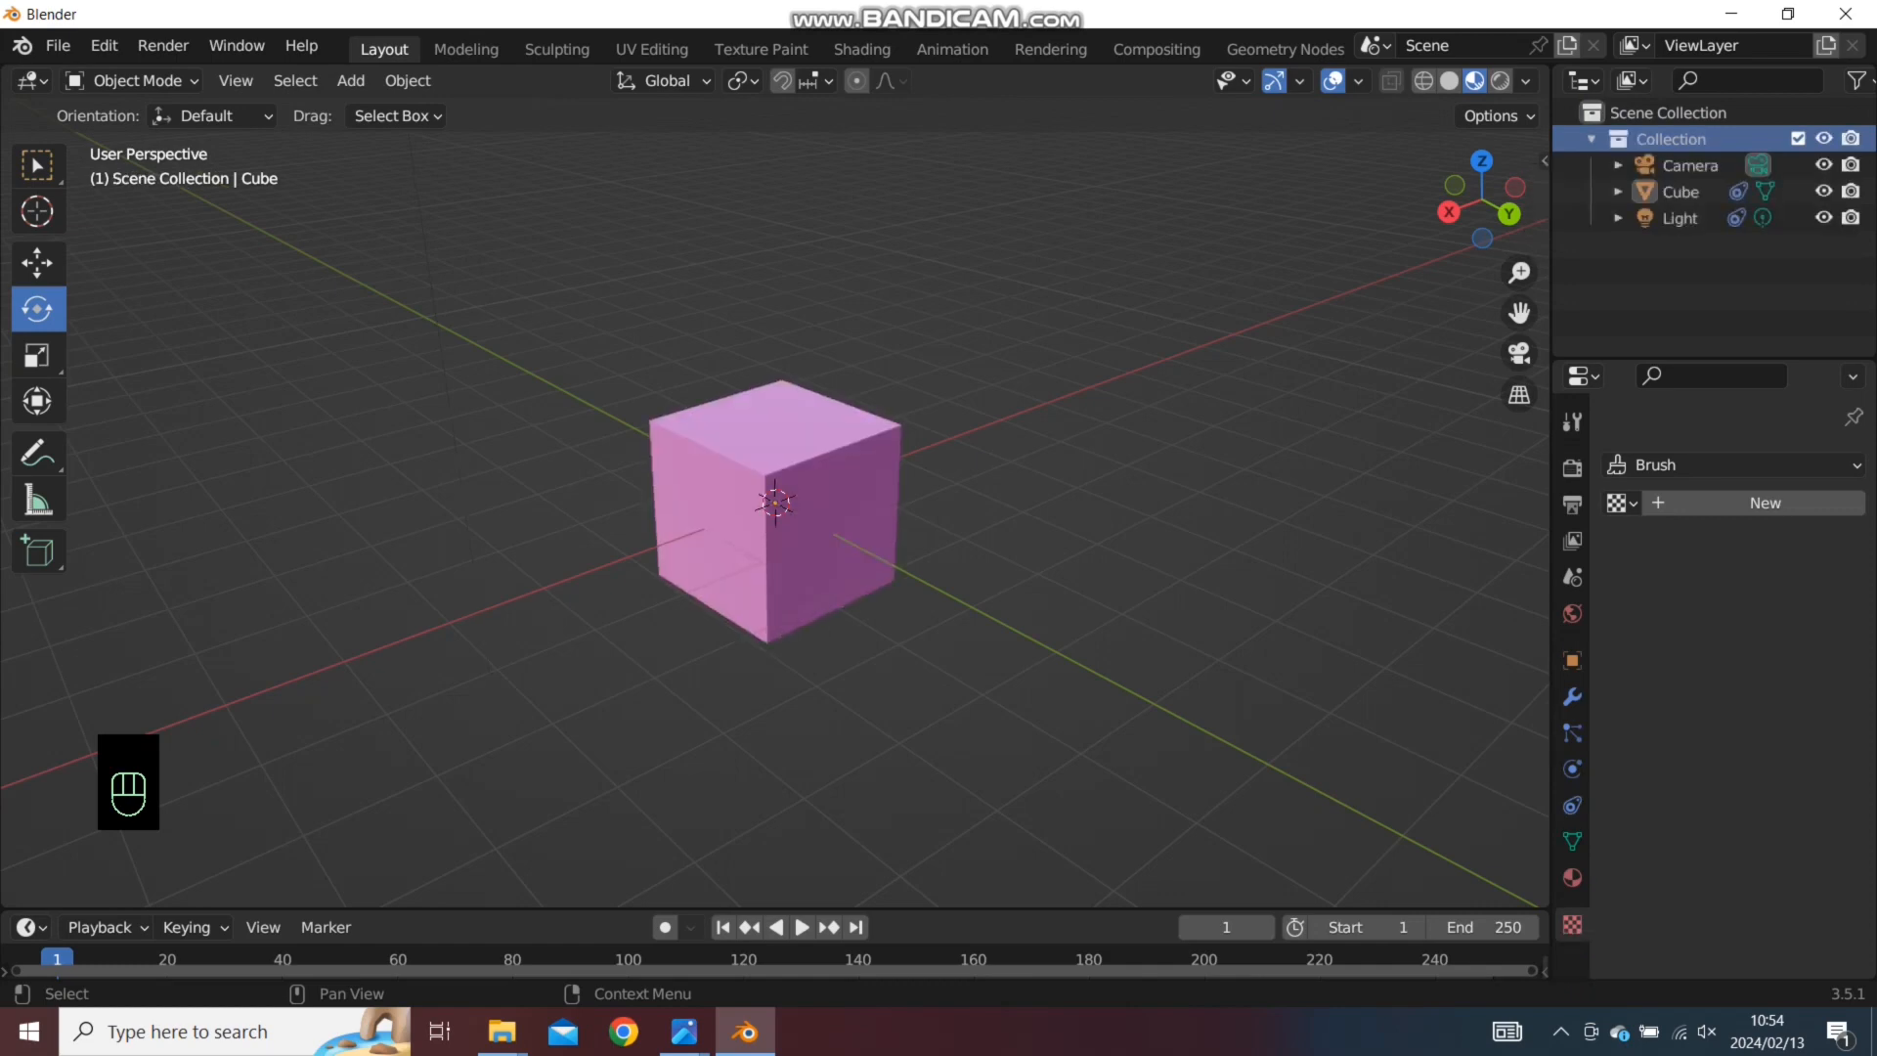
{"action": "left_click", "coordinate": [1797, 139]}
{"action": "left_click", "coordinate": [1798, 139]}
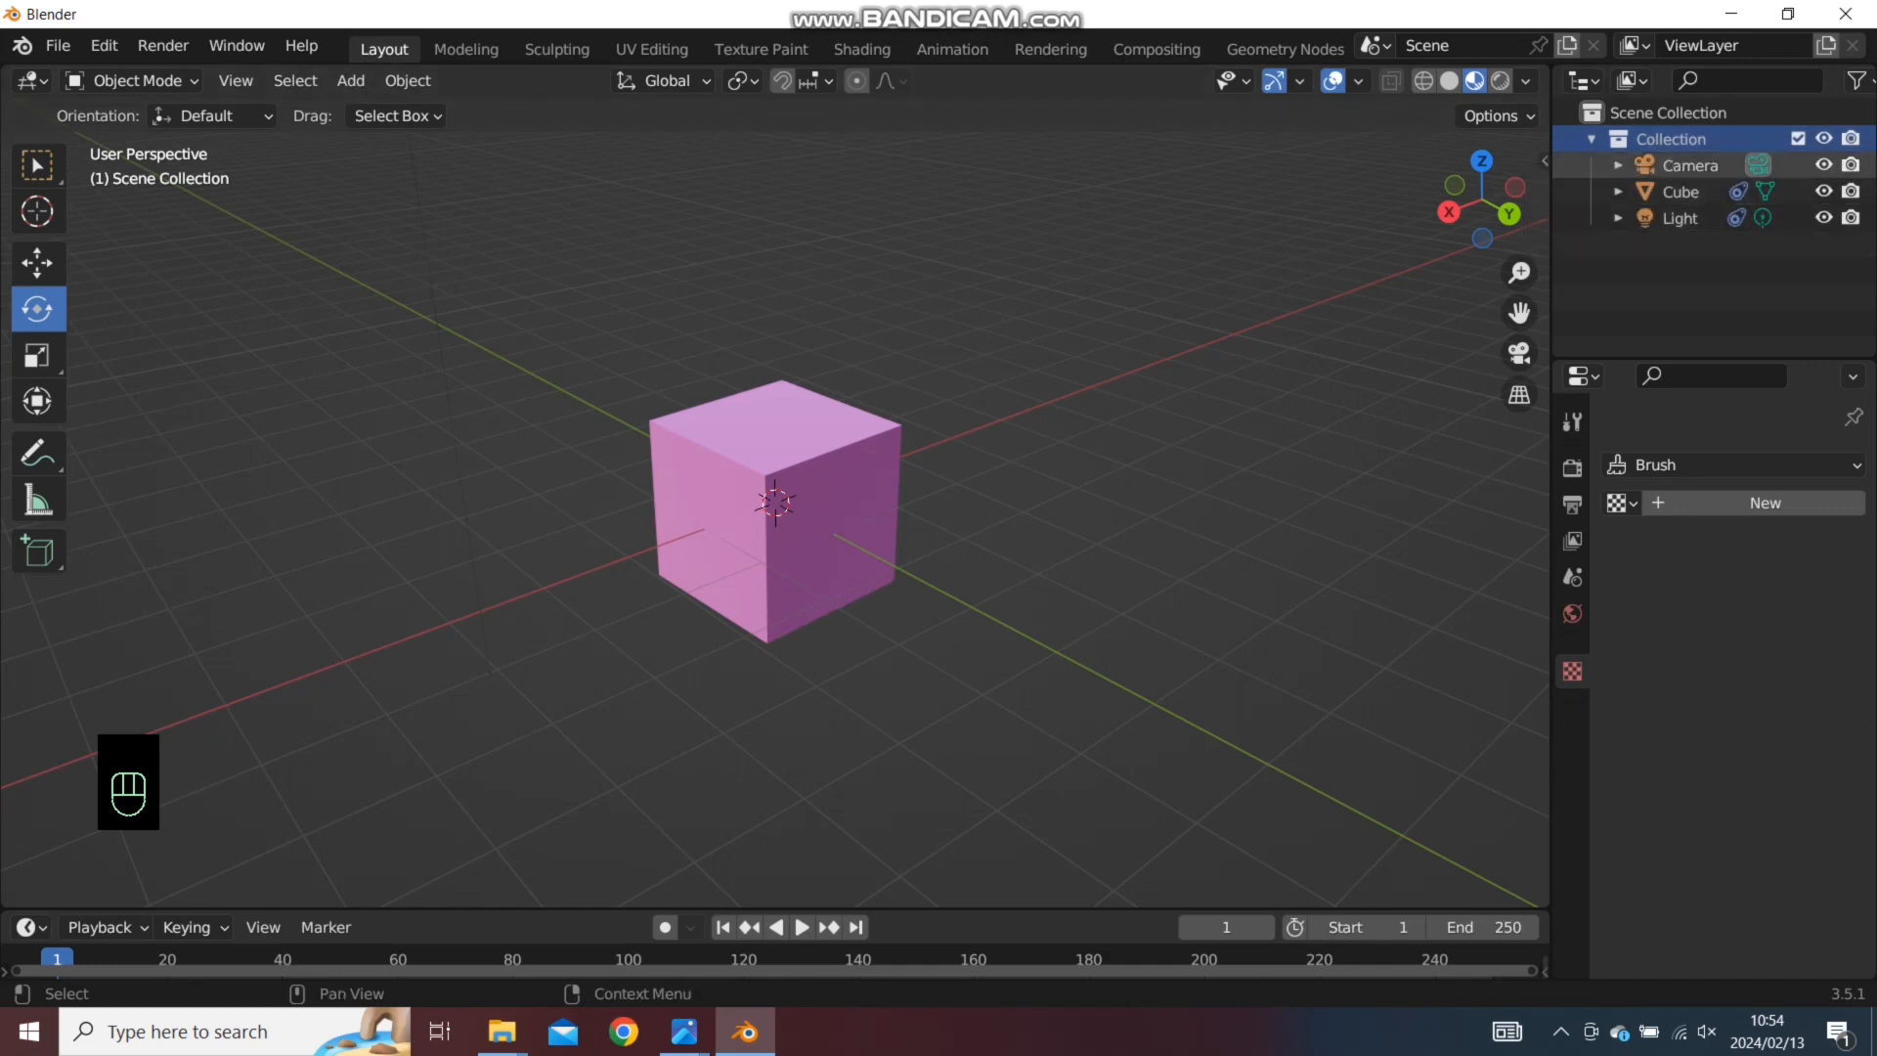
{"action": "left_click", "coordinate": [1823, 218]}
{"action": "left_click", "coordinate": [1824, 218]}
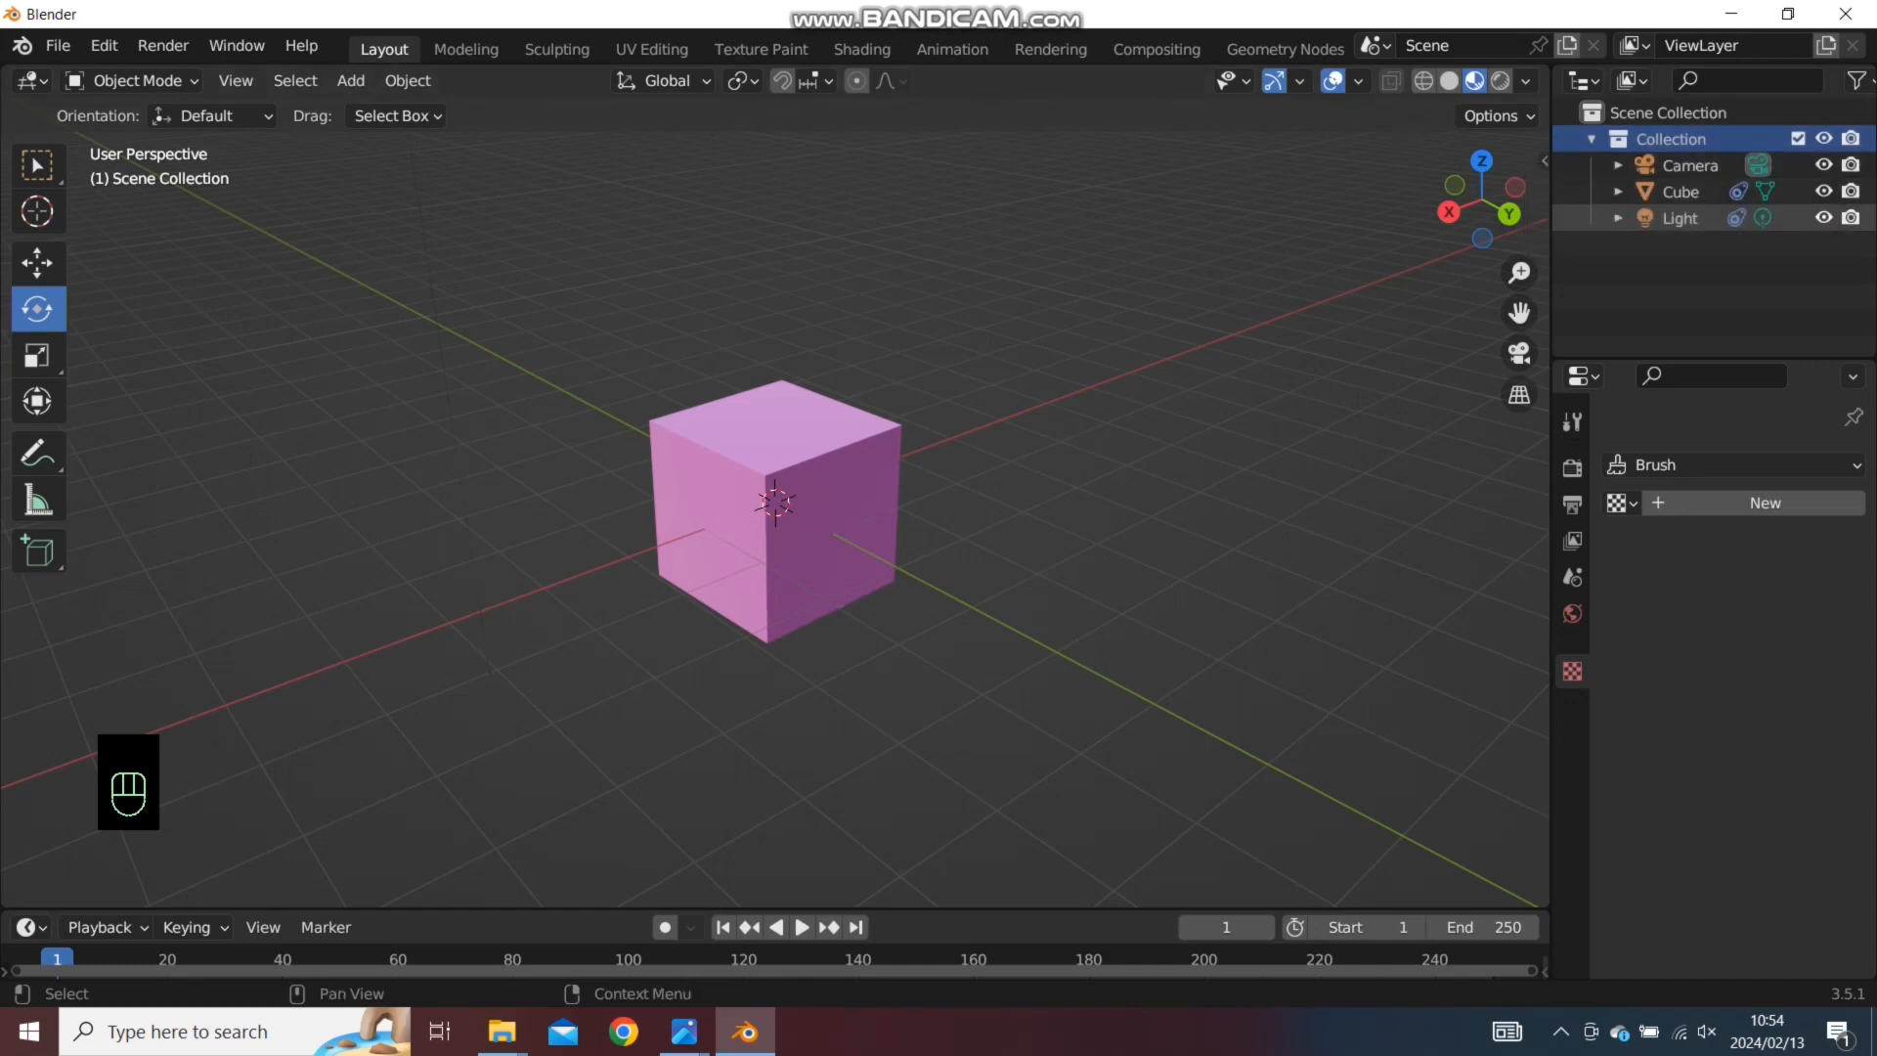
Change the cube material's Base Color to a blue-purple with Hue 0.686 and Saturation 0.830, and deselect the cube
{"action": "scroll", "coordinate": [775, 503], "scroll_direction": "up", "scroll_amount": 2}
{"action": "mouse_move", "coordinate": [775, 502]}
{"action": "middle_mouse_down"}
{"action": "mouse_move", "coordinate": [623, 475]}
{"action": "mouse_move", "coordinate": [773, 501]}
{"action": "middle_mouse_up"}
{"action": "left_click", "coordinate": [775, 508]}
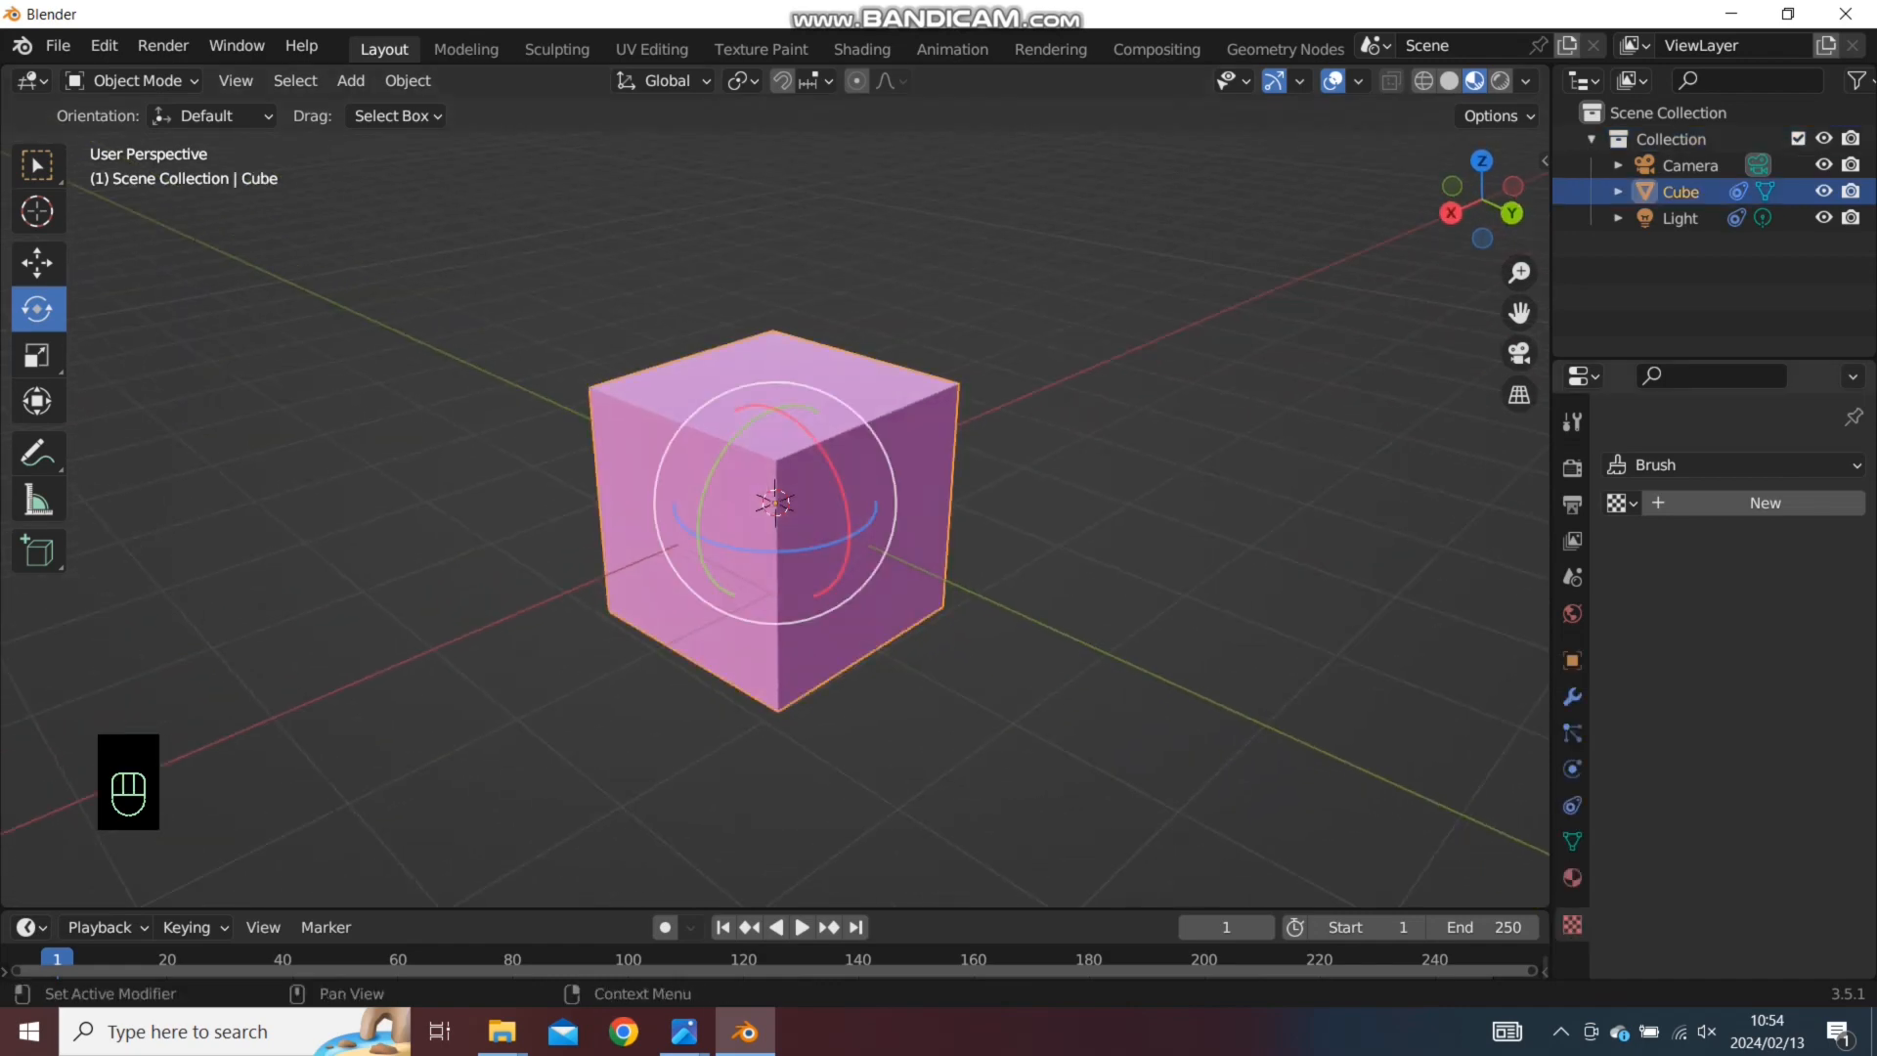
{"action": "left_click", "coordinate": [1571, 876]}
{"action": "left_click", "coordinate": [1777, 846]}
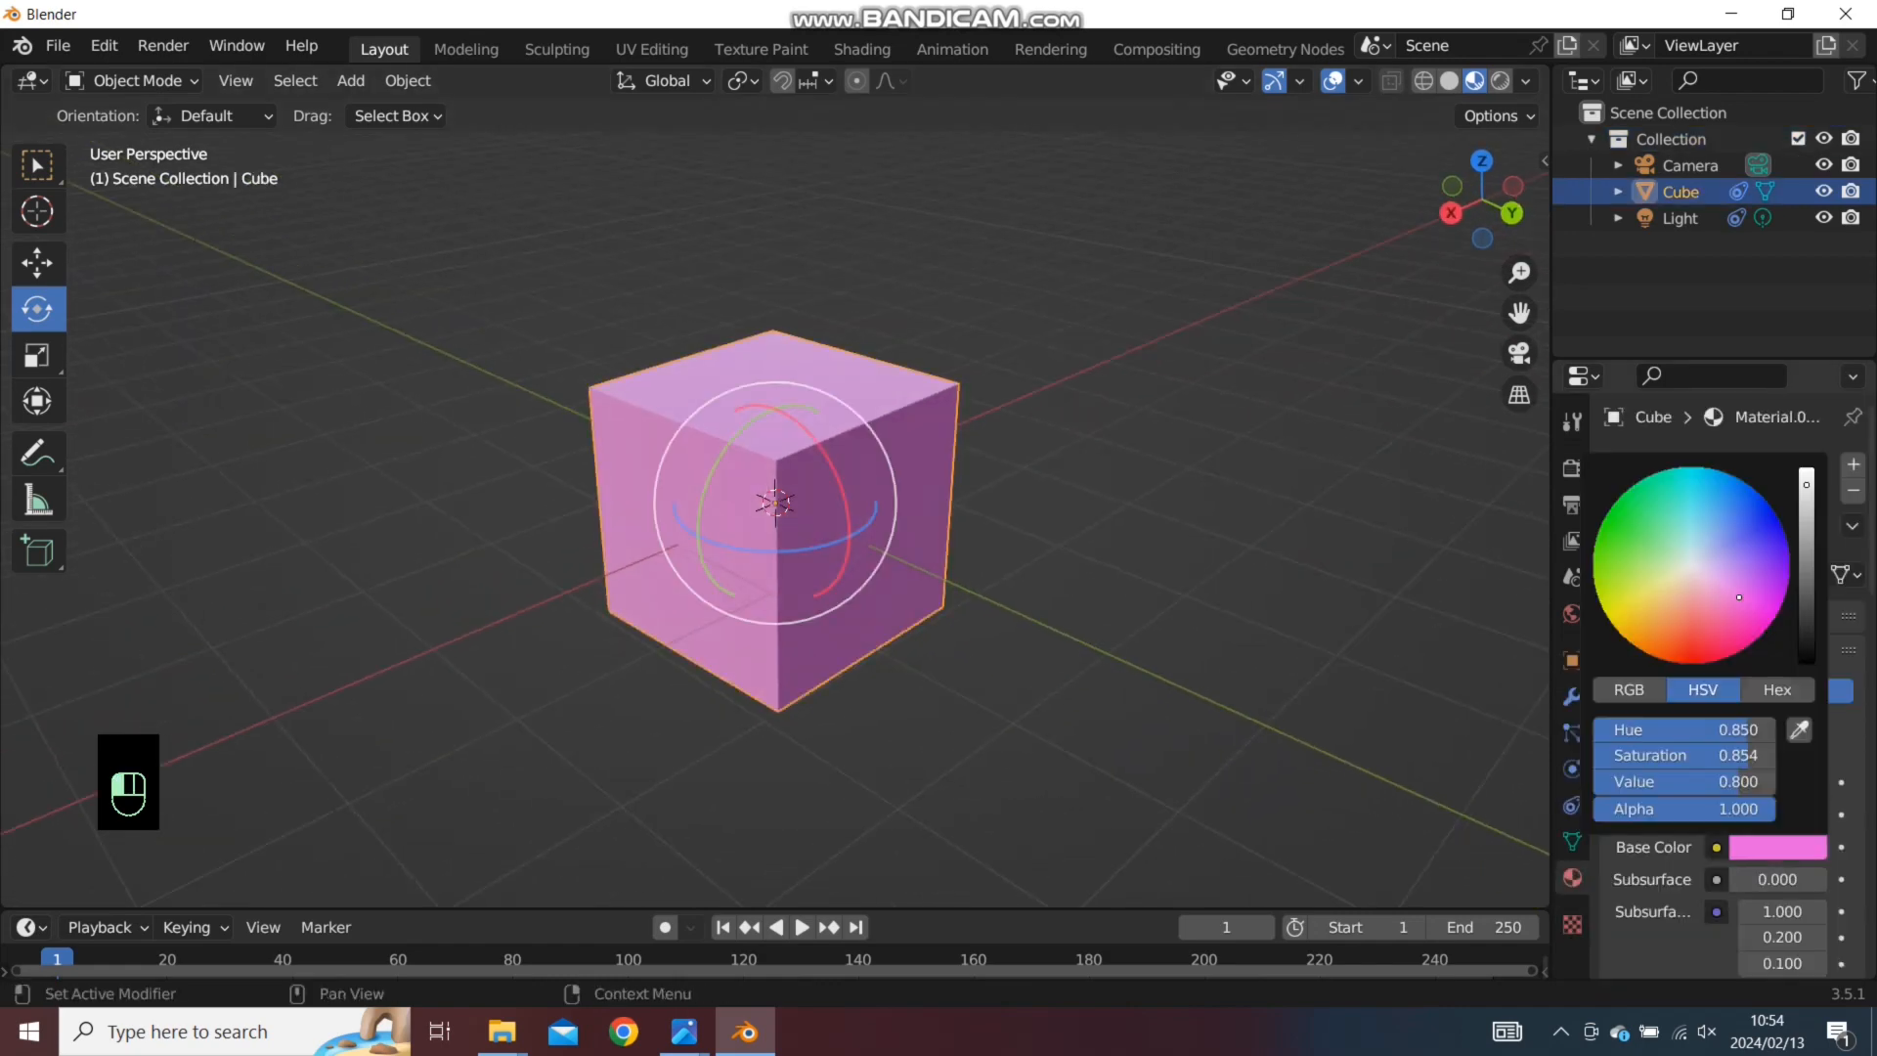
{"action": "left_click_drag", "start_coordinate": [1739, 597], "coordinate": [1743, 547]}
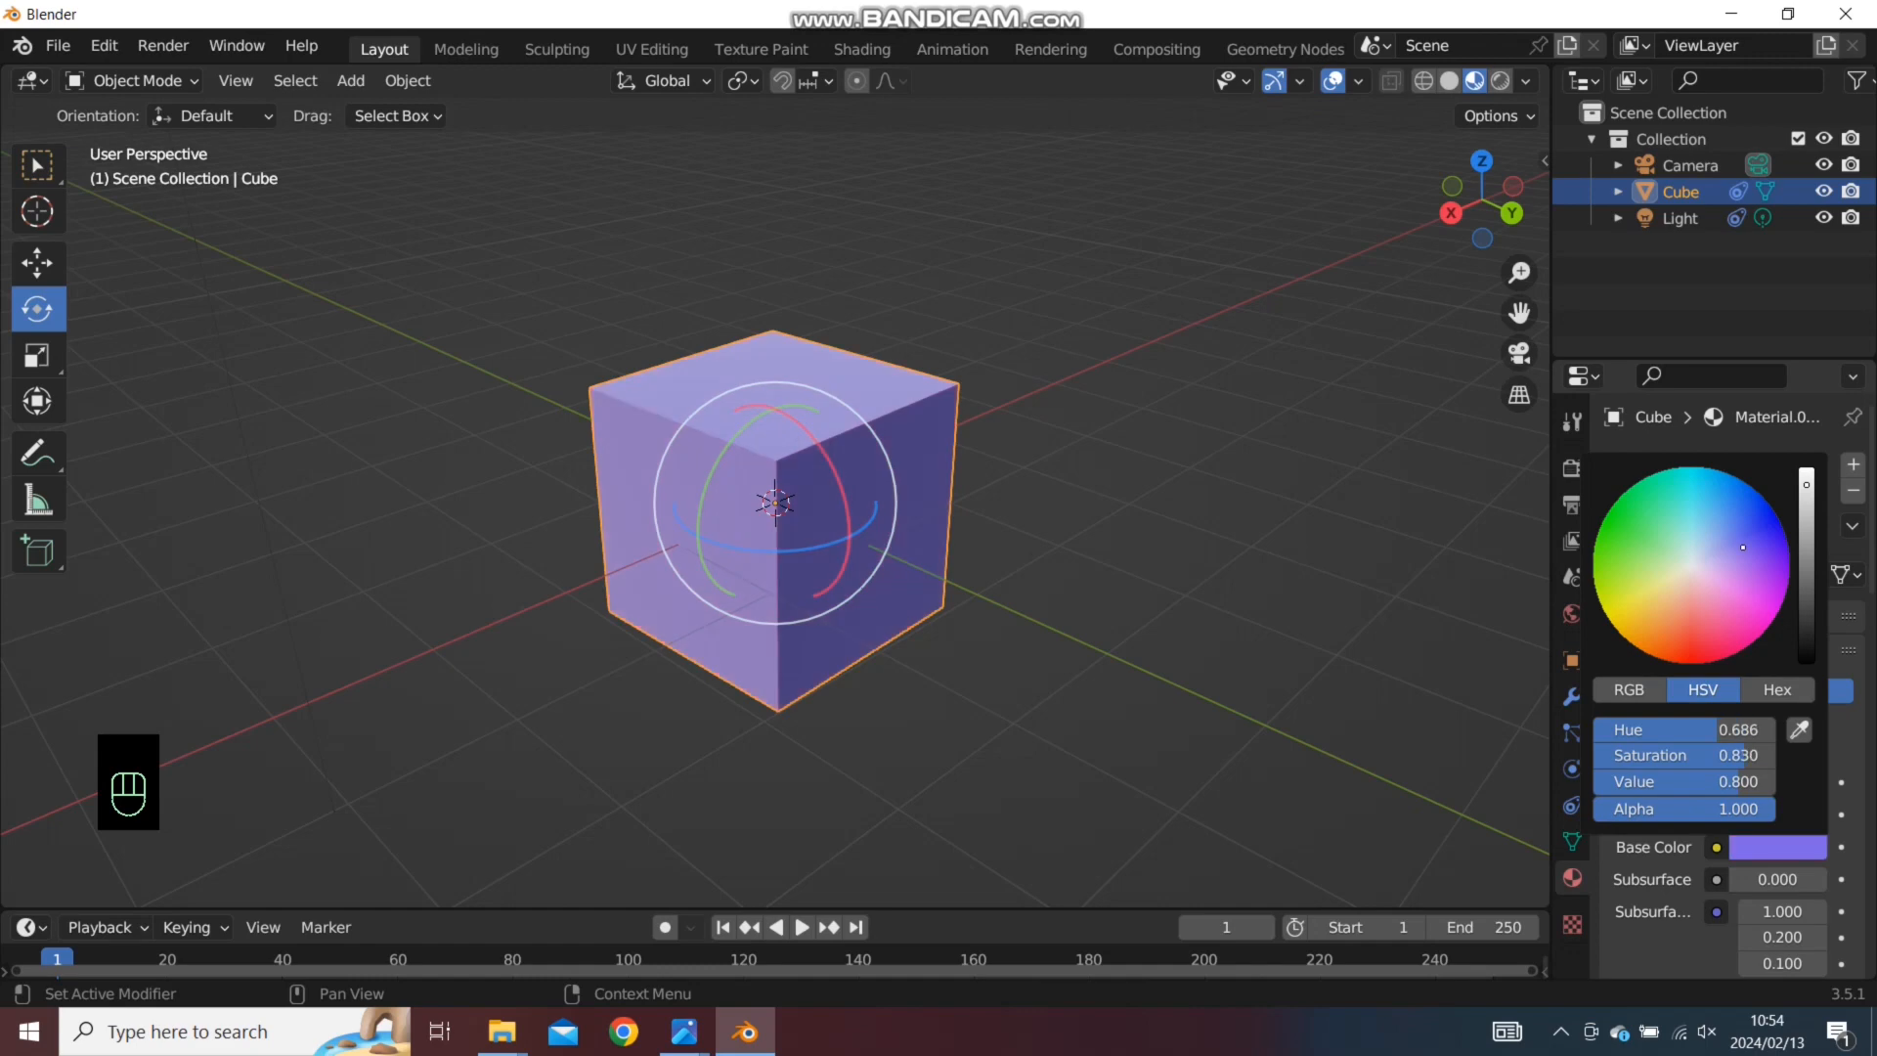
{"action": "left_click", "coordinate": [1231, 567]}
Select the cube, hide it in the viewport, unhide it again, and deselect it
{"action": "middle_click_drag", "start_coordinate": [1153, 567], "coordinate": [1251, 557]}
{"action": "scroll", "coordinate": [781, 528], "scroll_direction": "up", "scroll_amount": 2}
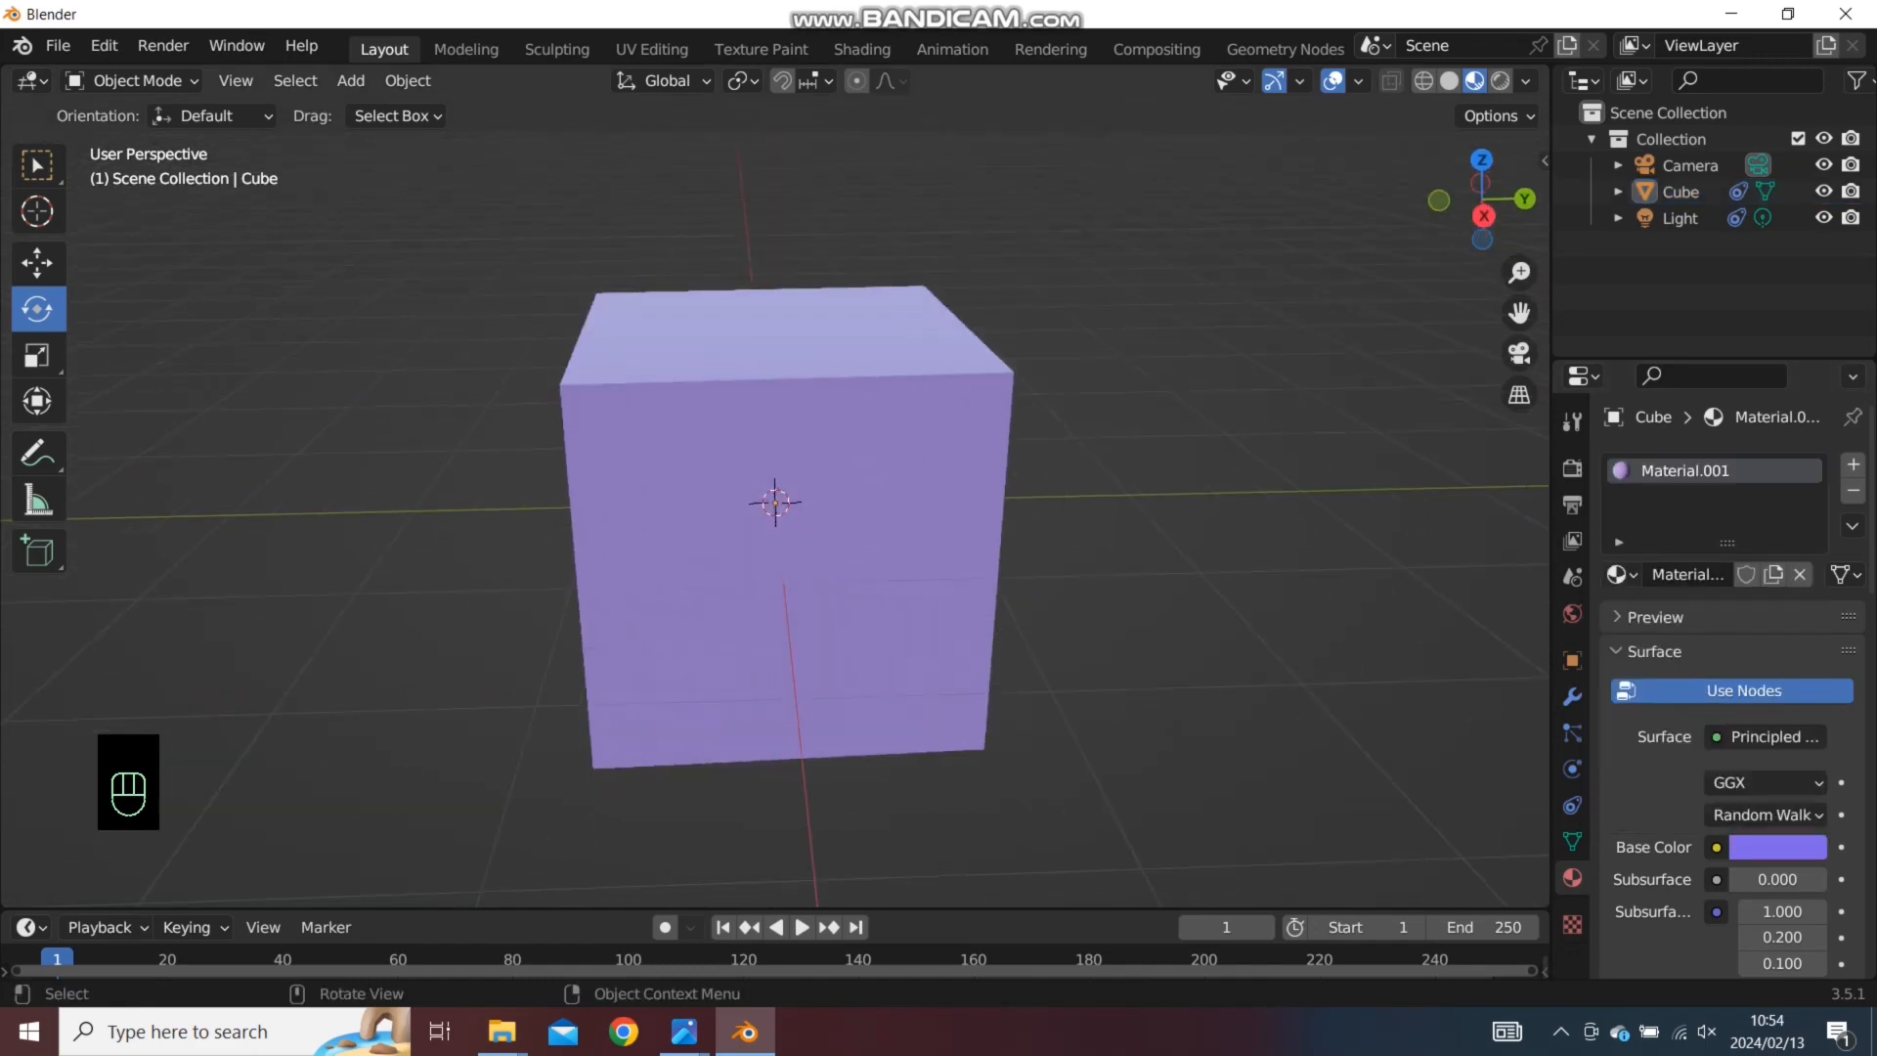
{"action": "middle_click_drag", "start_coordinate": [782, 528], "coordinate": [721, 540]}
{"action": "scroll", "coordinate": [782, 528], "scroll_direction": "down", "scroll_amount": 5}
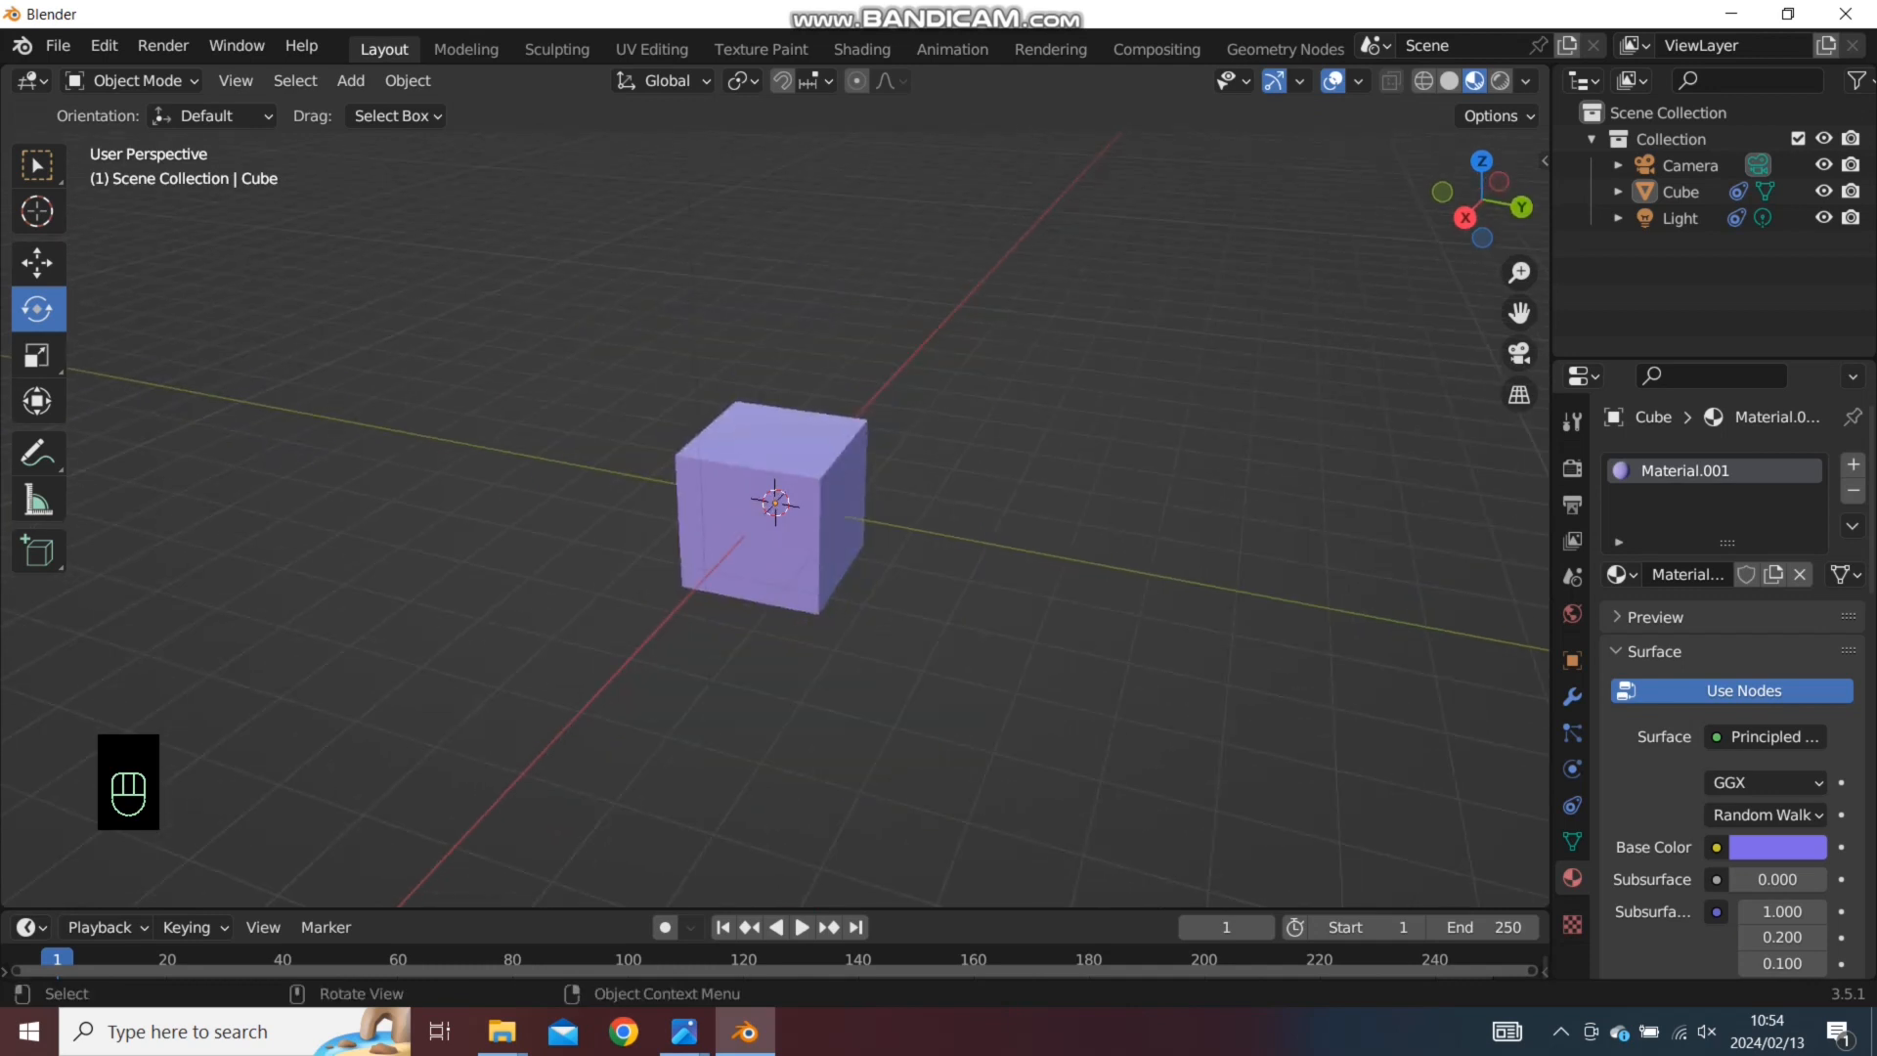
{"action": "key", "text": "h"}
{"action": "left_click", "coordinate": [775, 504]}
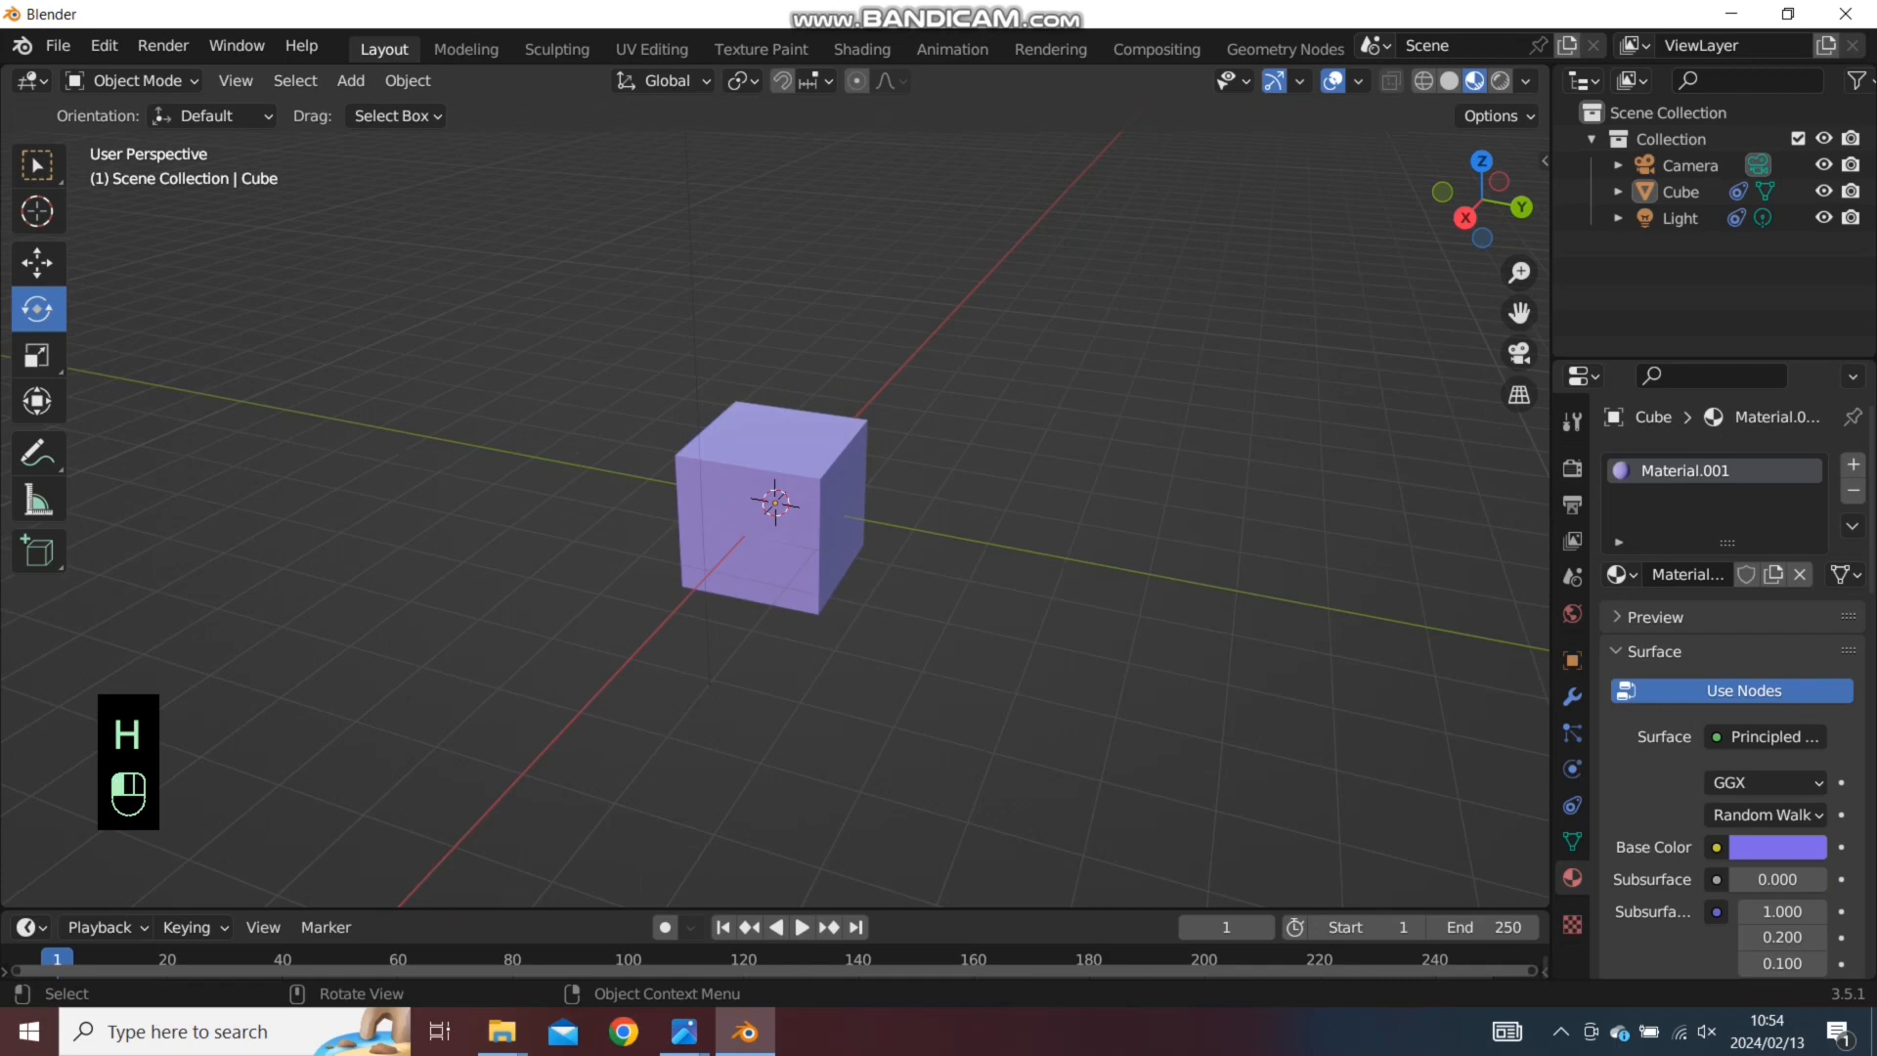
{"action": "key", "text": "h"}
{"action": "key", "text": "h"}
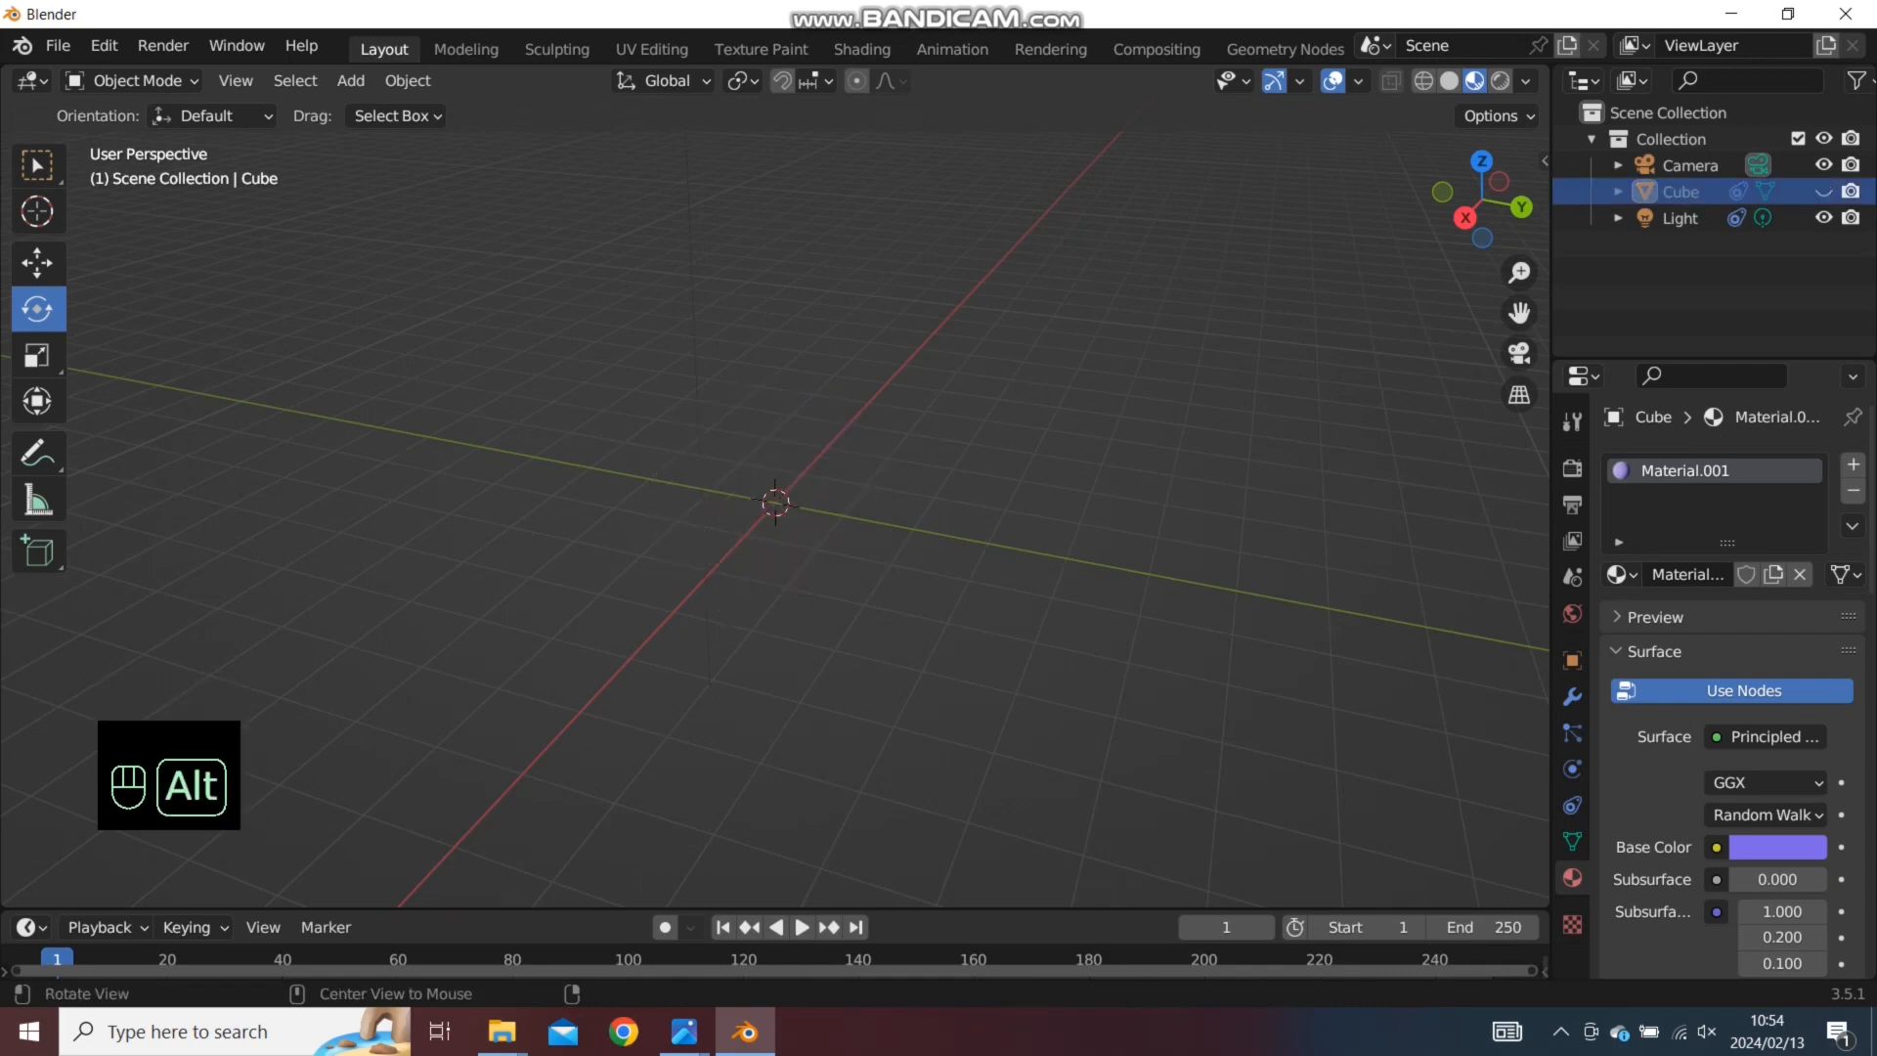
{"action": "key", "text": "alt+h"}
{"action": "left_click", "coordinate": [1017, 440]}
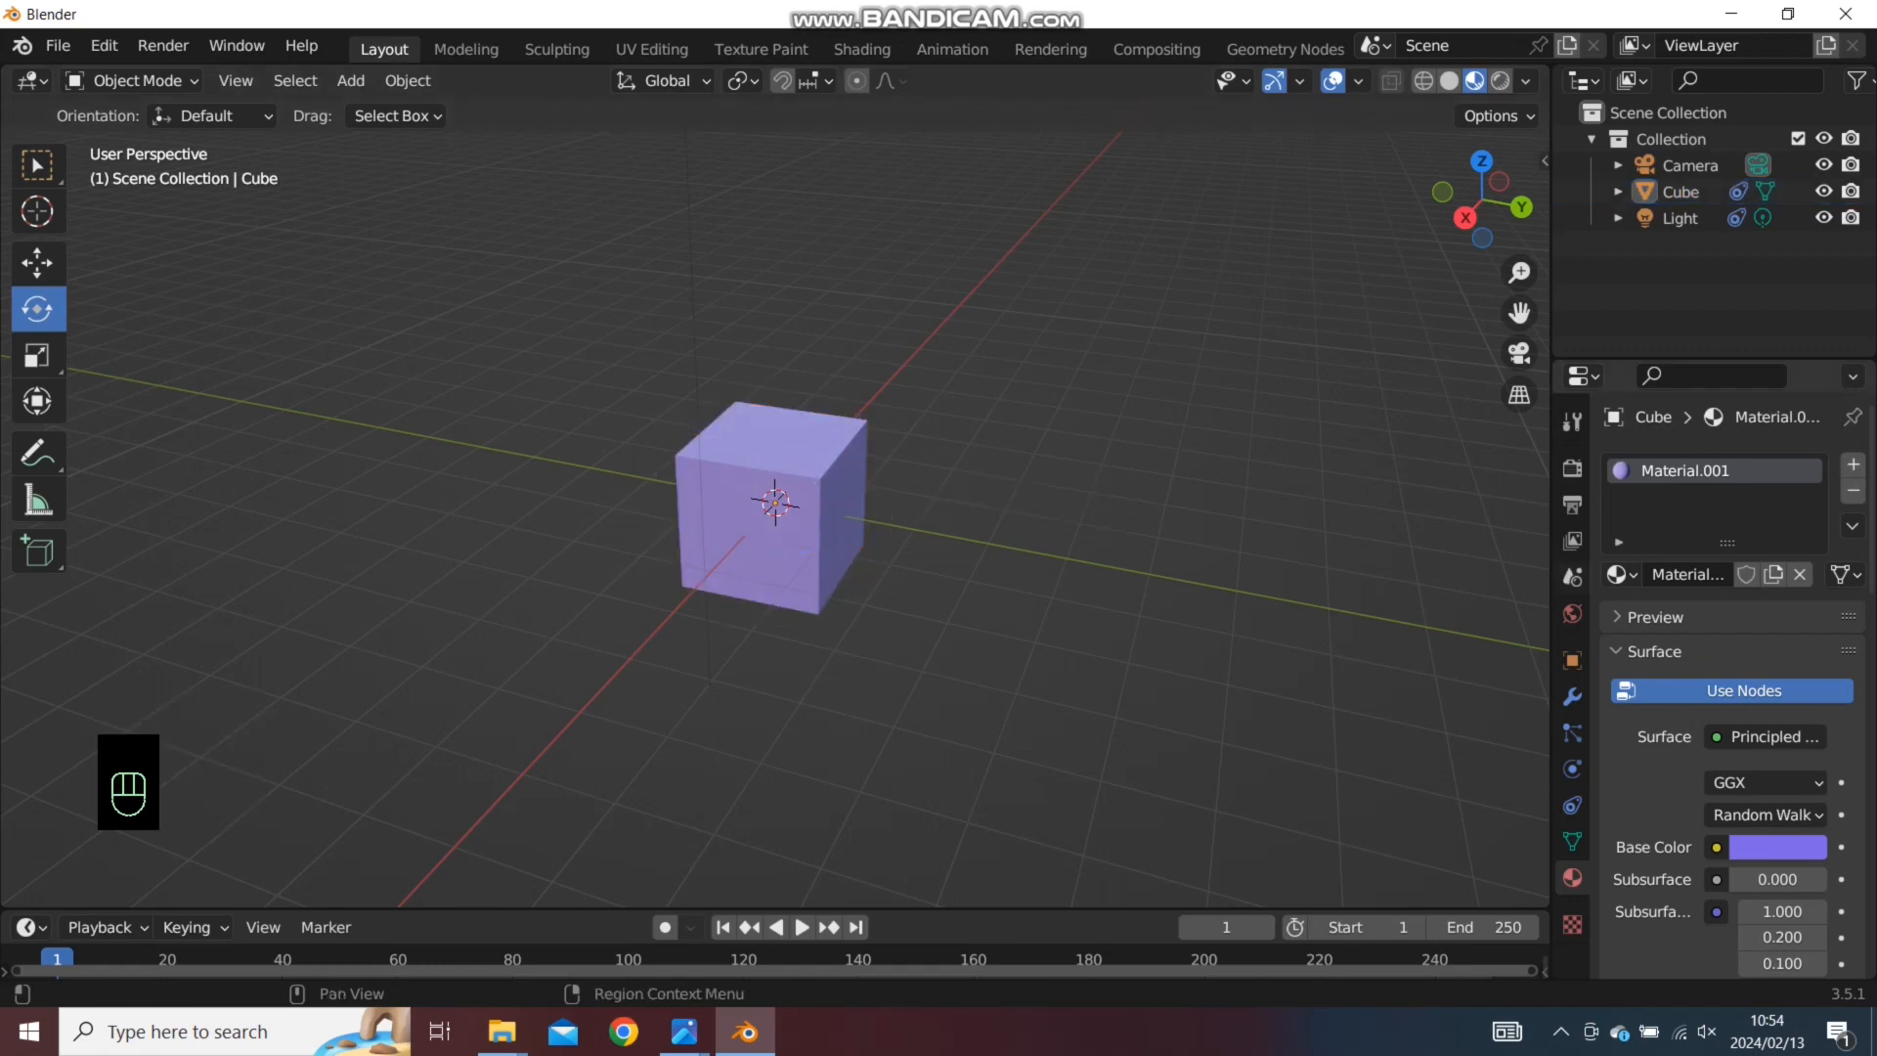
Show the scene's render properties, and exclude and re-include the Collection in the view layer
{"action": "left_click", "coordinate": [1571, 467]}
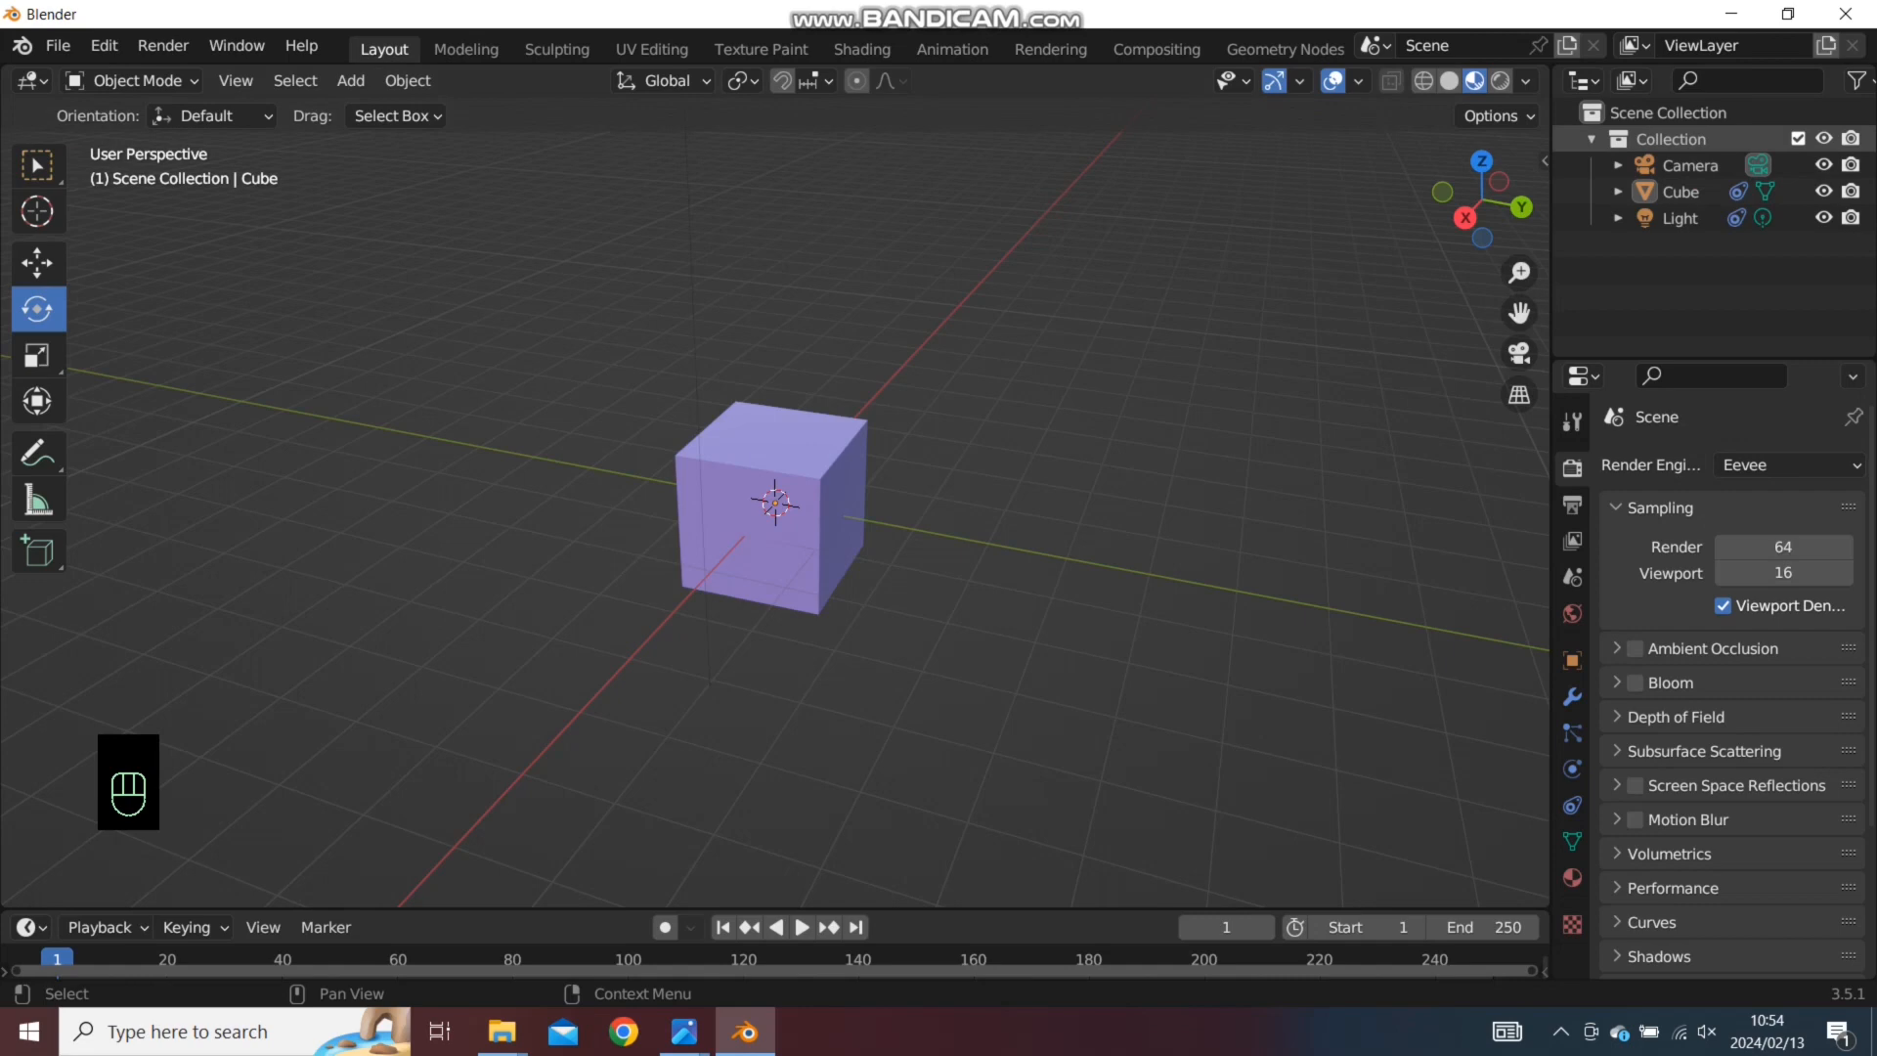
{"action": "left_click", "coordinate": [1798, 139]}
{"action": "left_click", "coordinate": [1798, 138]}
Add an Array modifier to the cube
{"action": "middle_click_drag", "start_coordinate": [831, 547], "coordinate": [929, 588]}
{"action": "scroll", "coordinate": [928, 588], "scroll_direction": "down", "scroll_amount": 3}
{"action": "scroll", "coordinate": [929, 588], "scroll_direction": "up", "scroll_amount": 4}
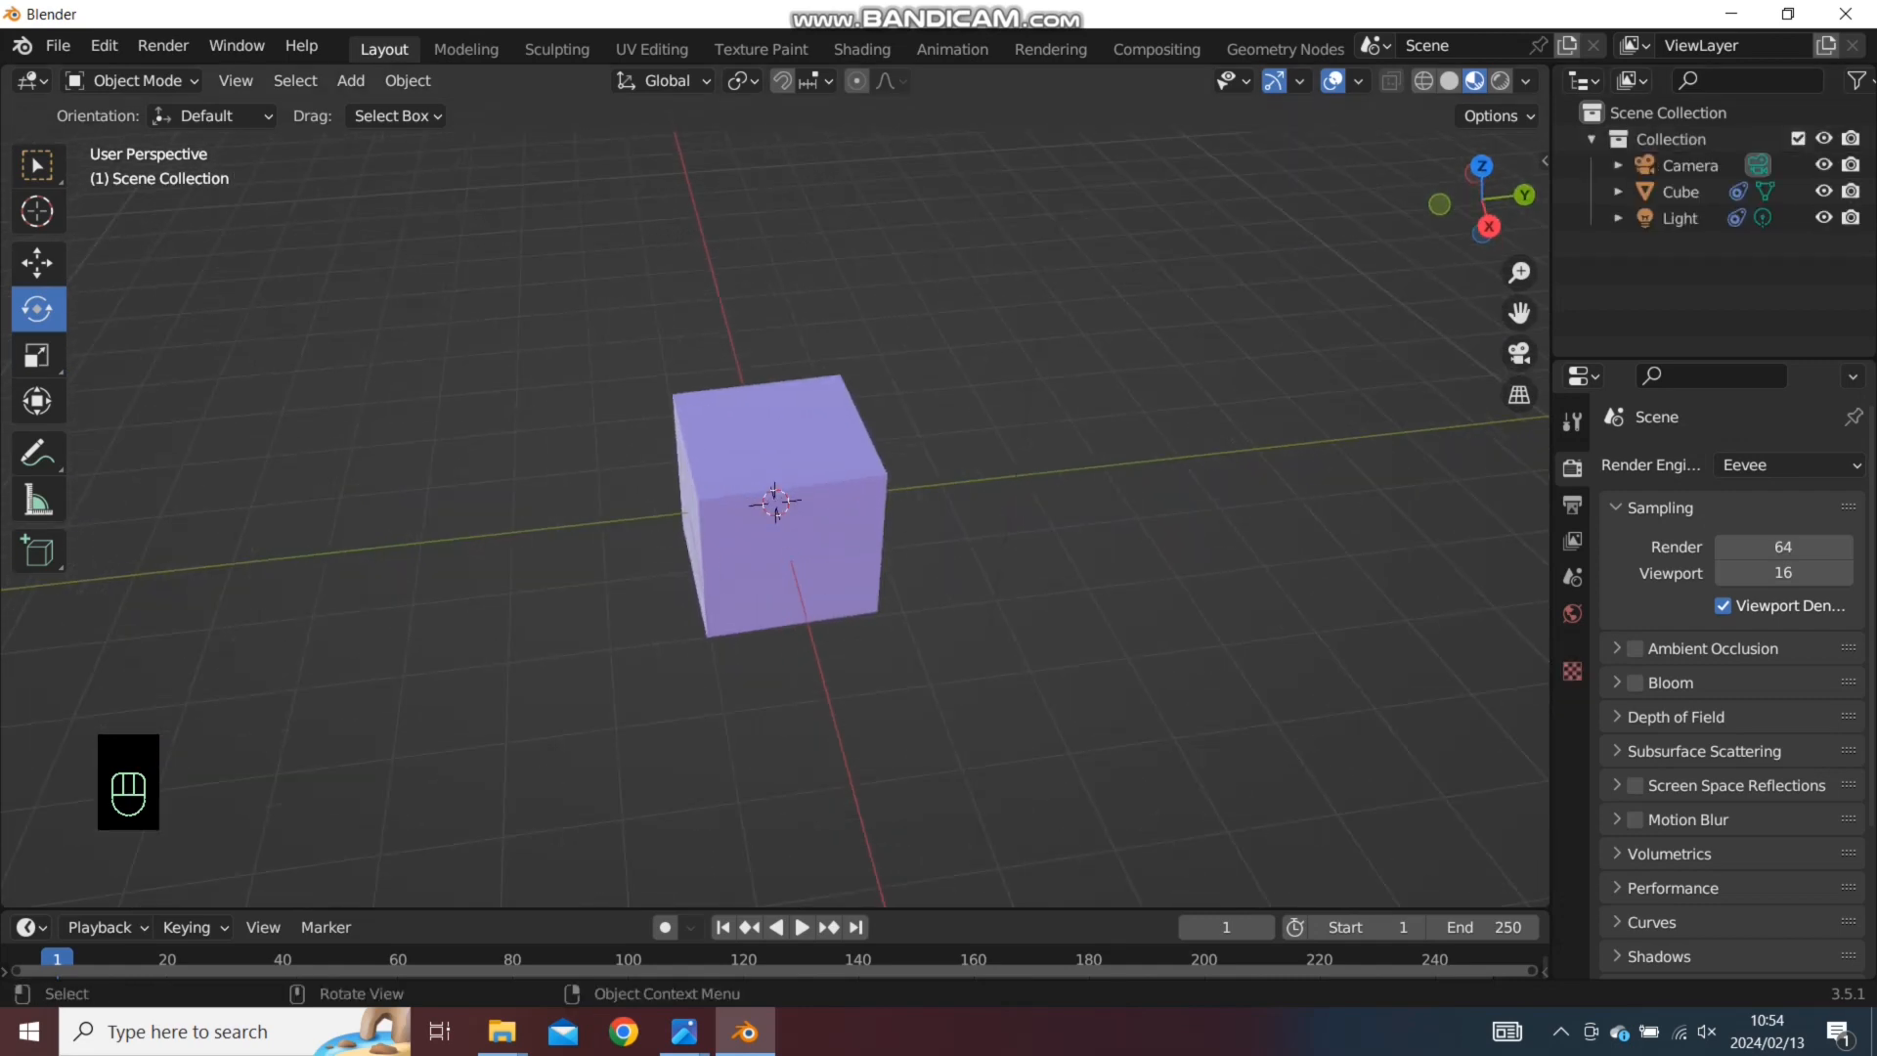
{"action": "scroll", "coordinate": [786, 510], "scroll_direction": "up", "scroll_amount": 2}
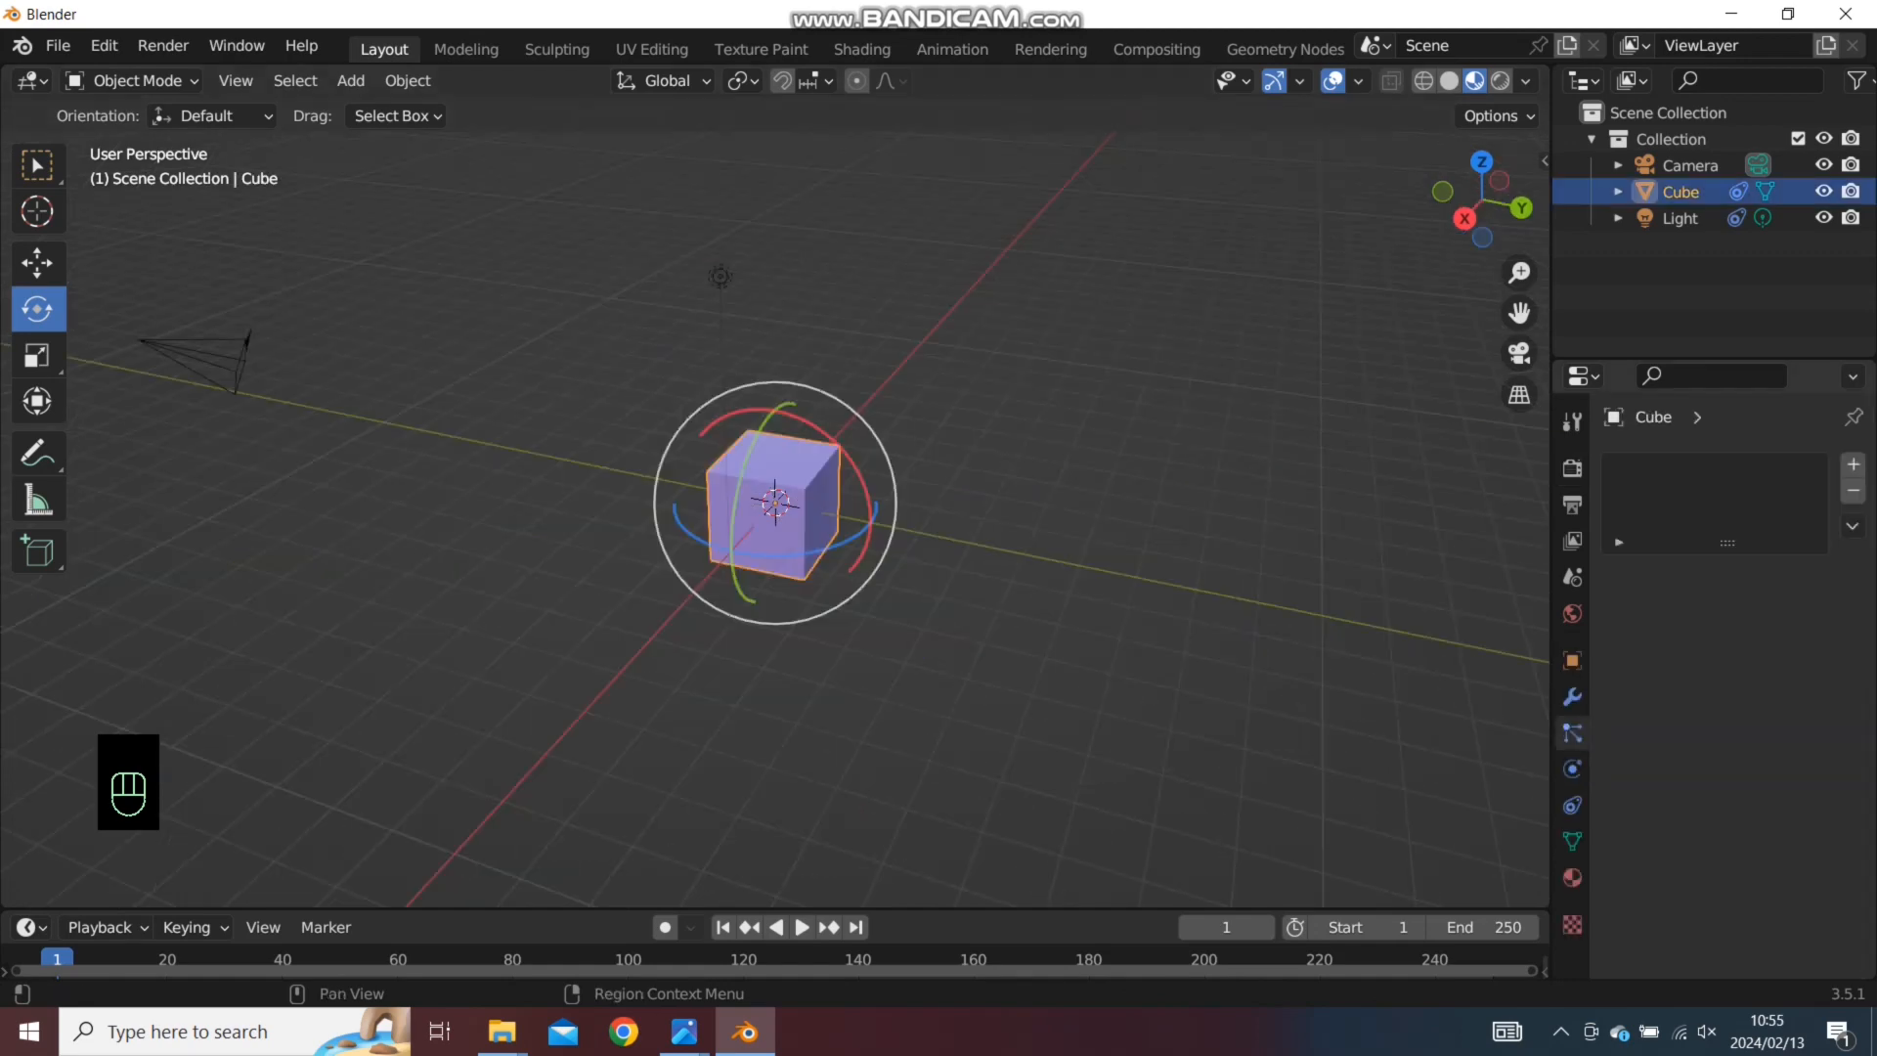
{"action": "left_click", "coordinate": [1572, 696]}
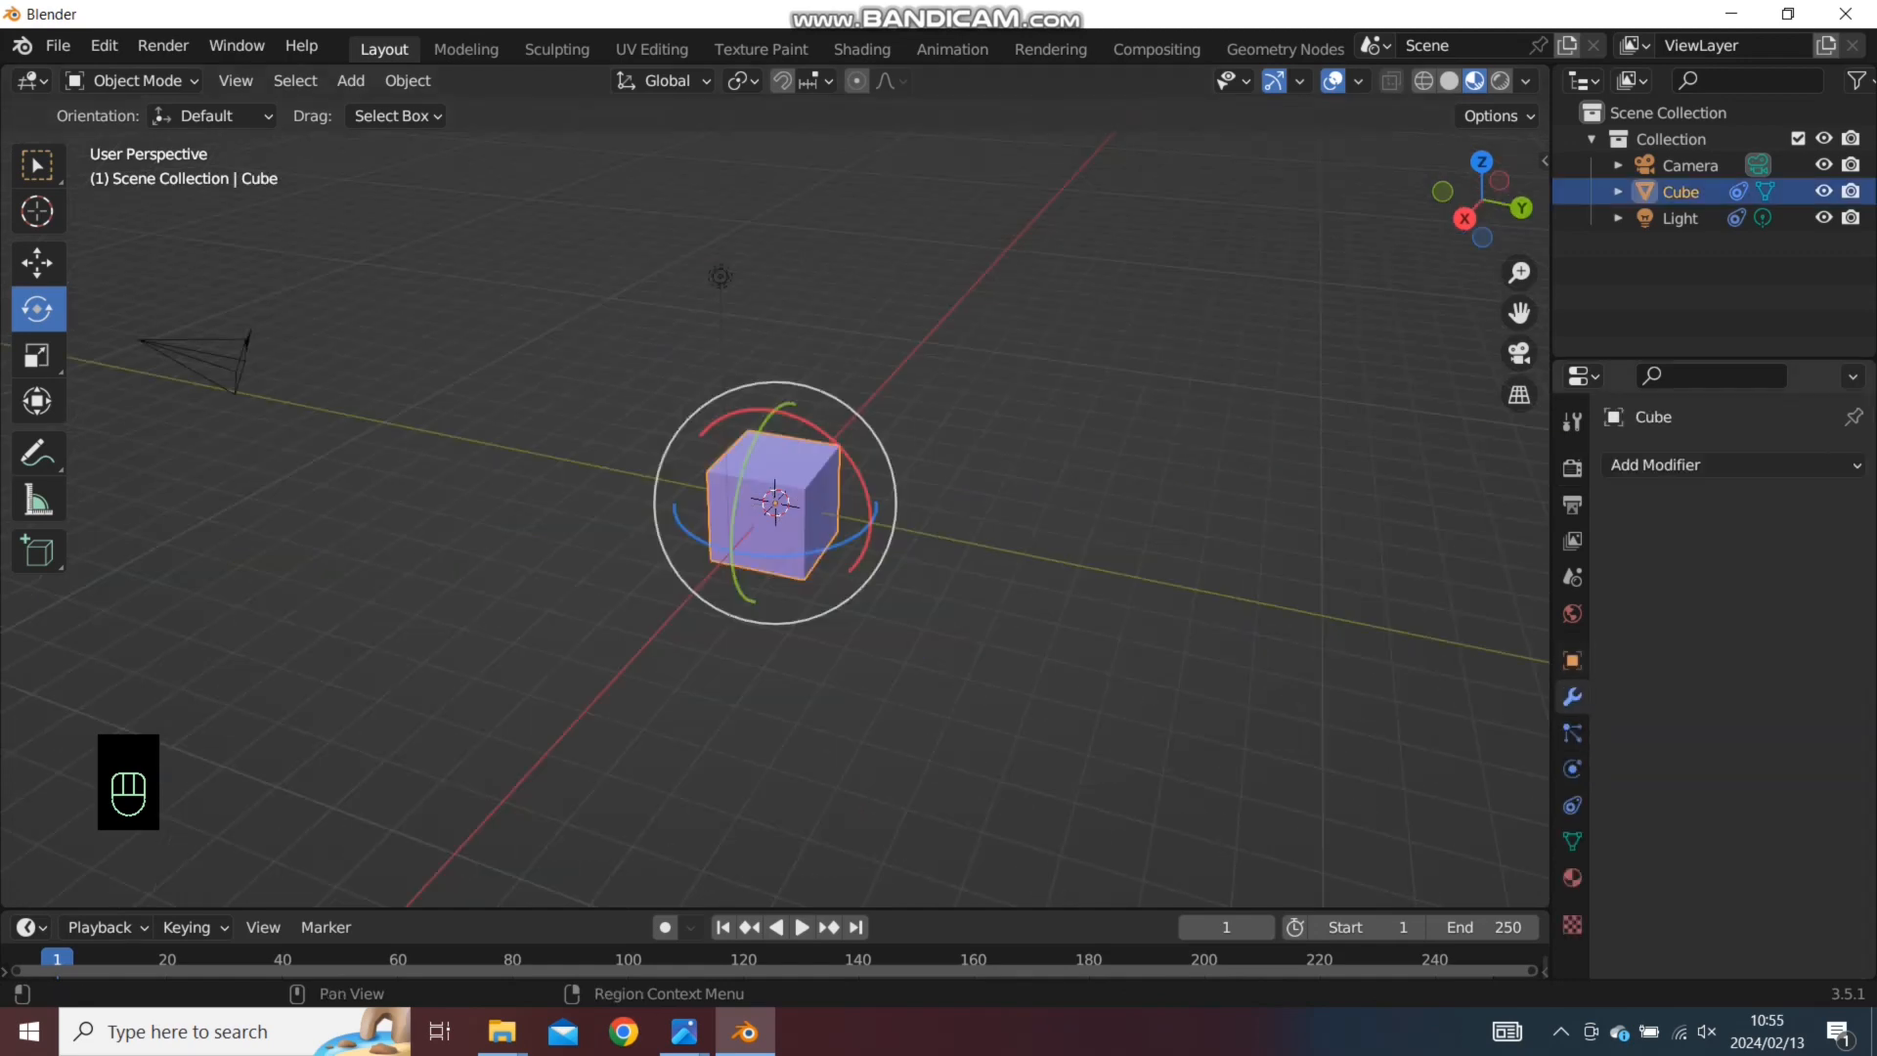
{"action": "left_click", "coordinate": [1732, 465]}
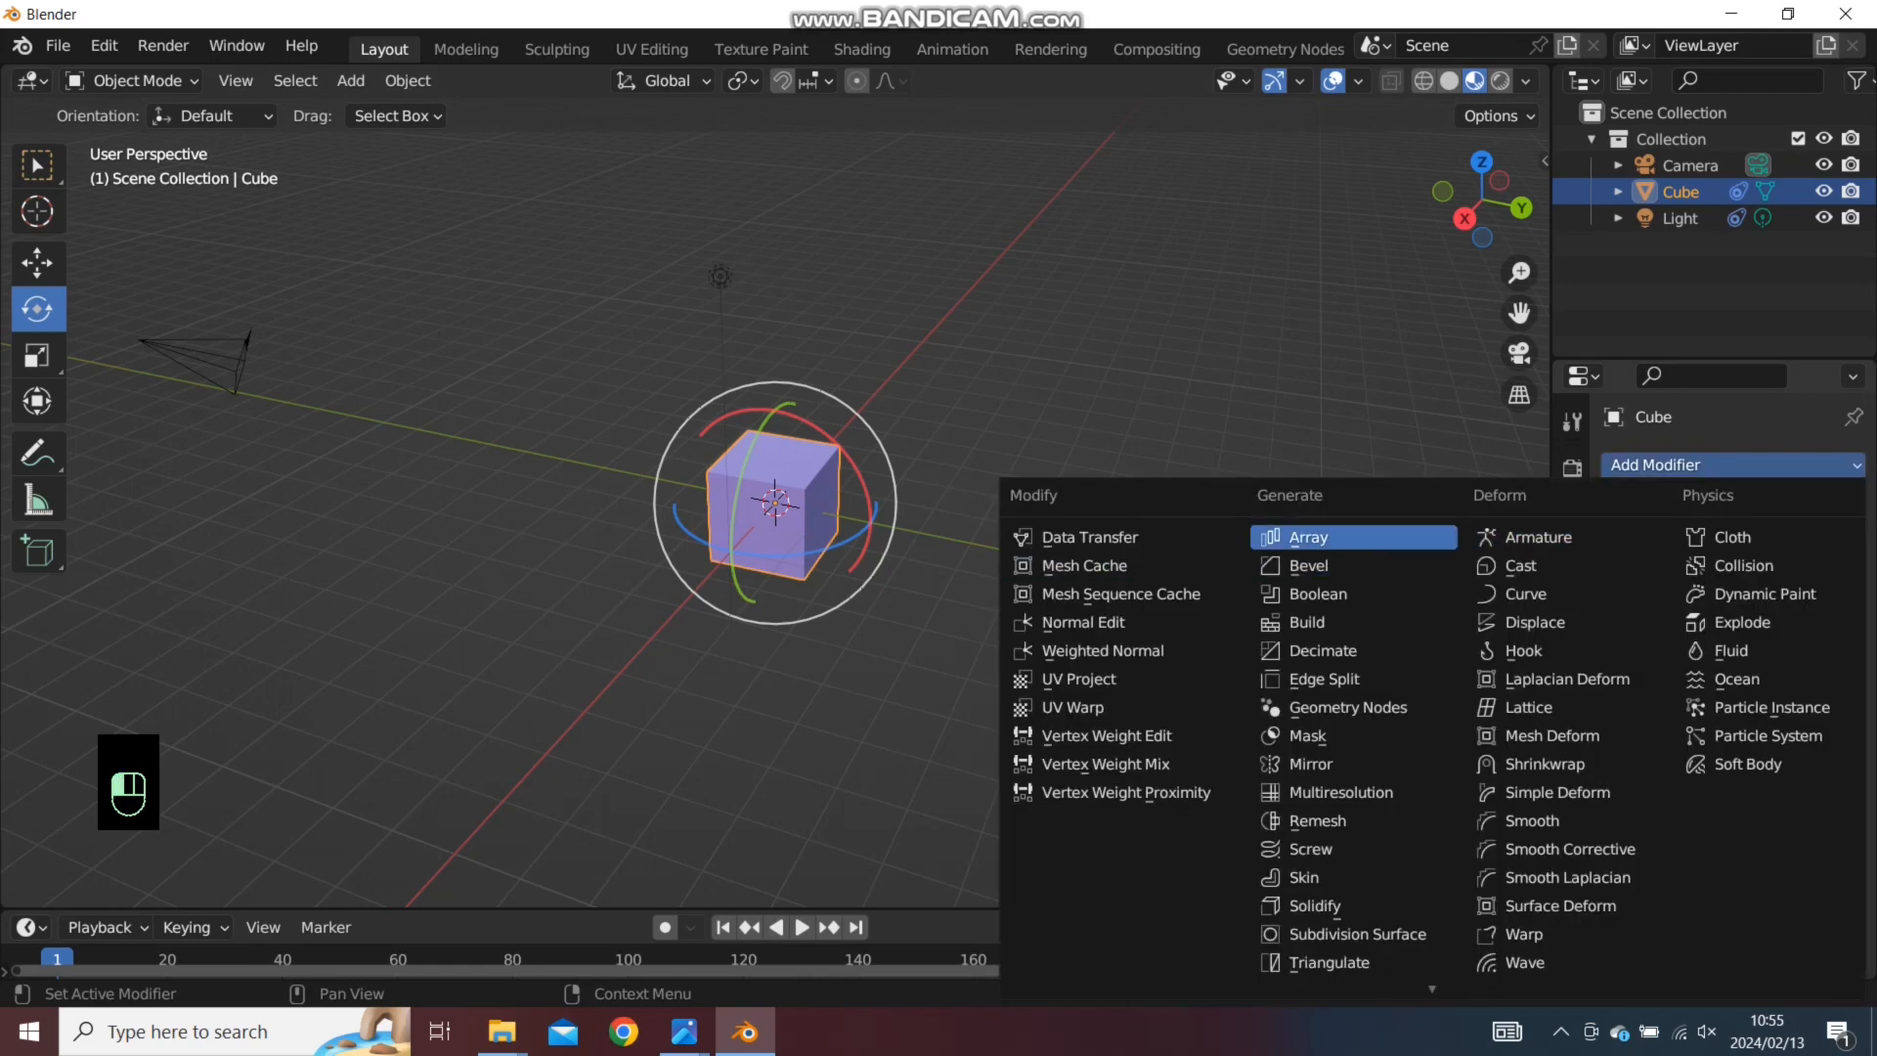
{"action": "left_click", "coordinate": [1307, 536]}
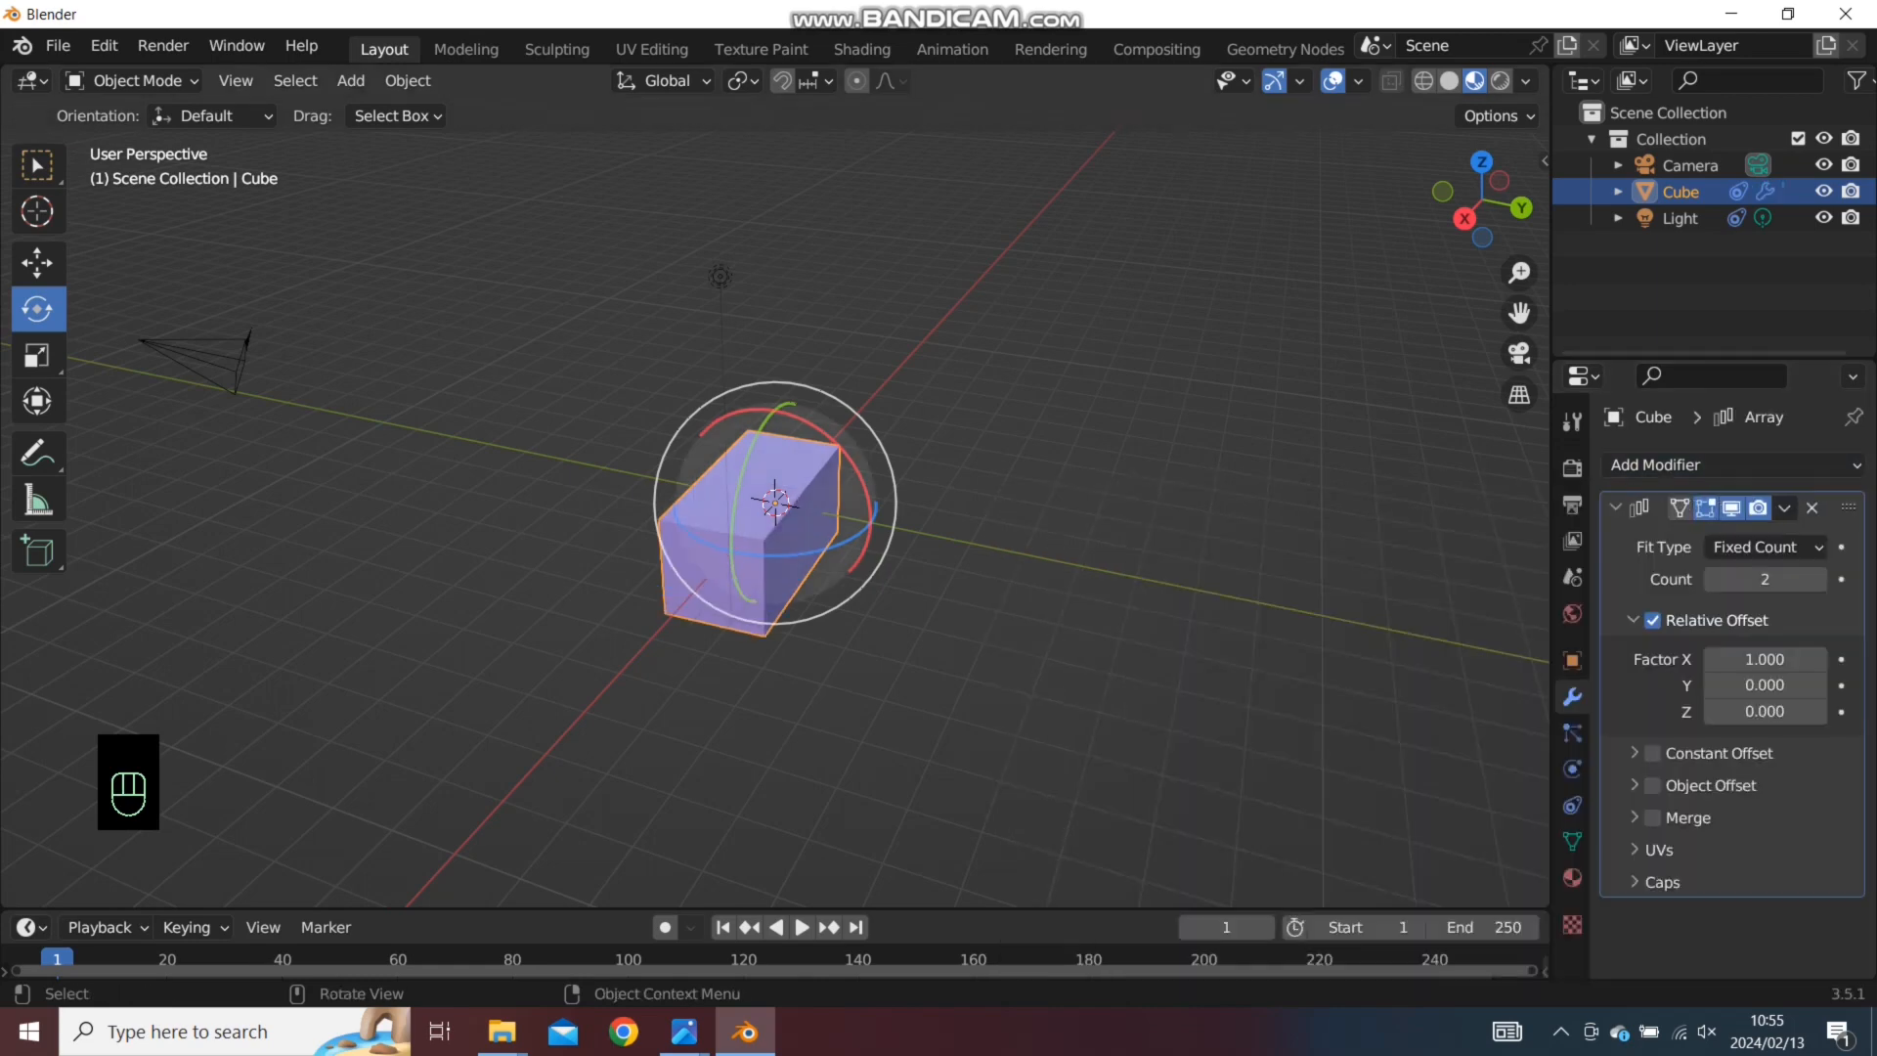
Switch to the Select Box tool, move the arrayed cube away from the 3D cursor, and deselect it
{"action": "key", "text": "w"}
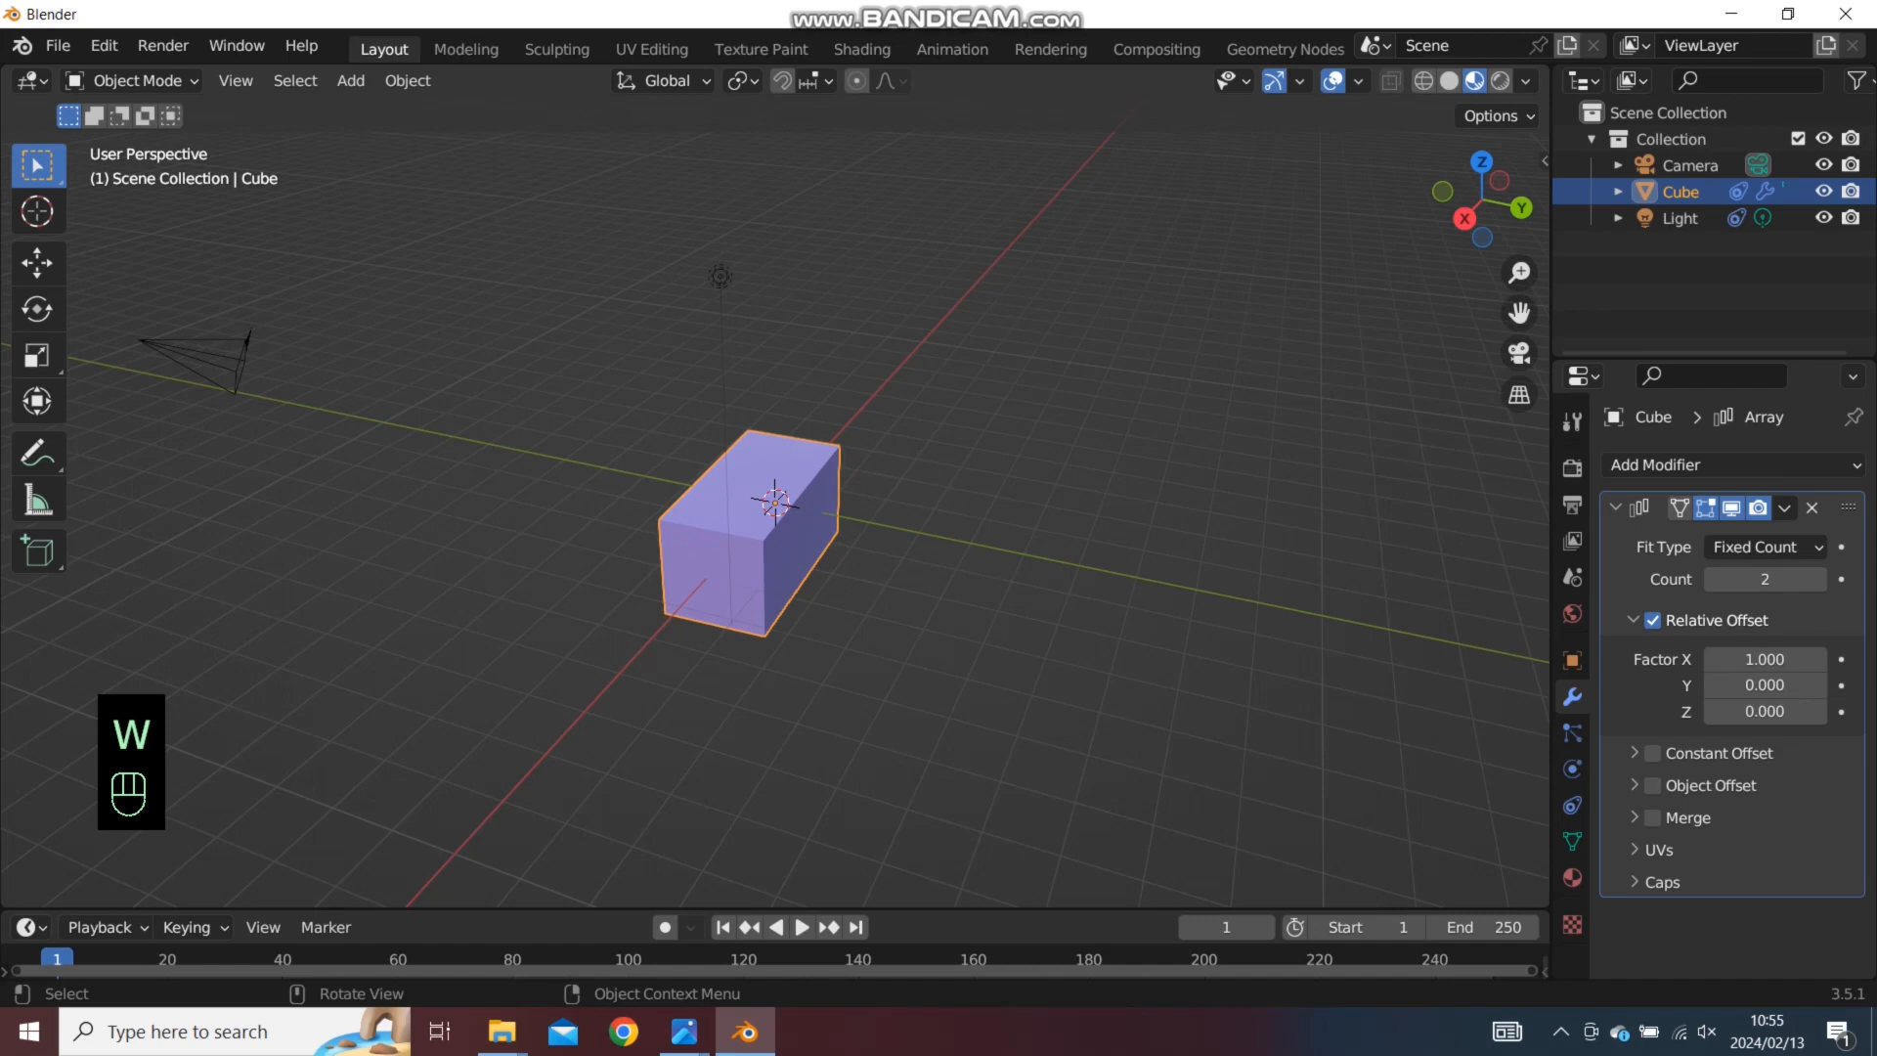
{"action": "key", "text": "g"}
{"action": "left_click", "coordinate": [754, 574]}
{"action": "left_click_drag", "start_coordinate": [755, 573], "coordinate": [952, 591]}
Add a Monkey mesh and move it clear of the arrayed cube, beyond its end in the positive X direction
{"action": "middle_click_drag", "start_coordinate": [952, 591], "coordinate": [854, 616]}
{"action": "scroll", "coordinate": [982, 559], "scroll_direction": "down", "scroll_amount": 1}
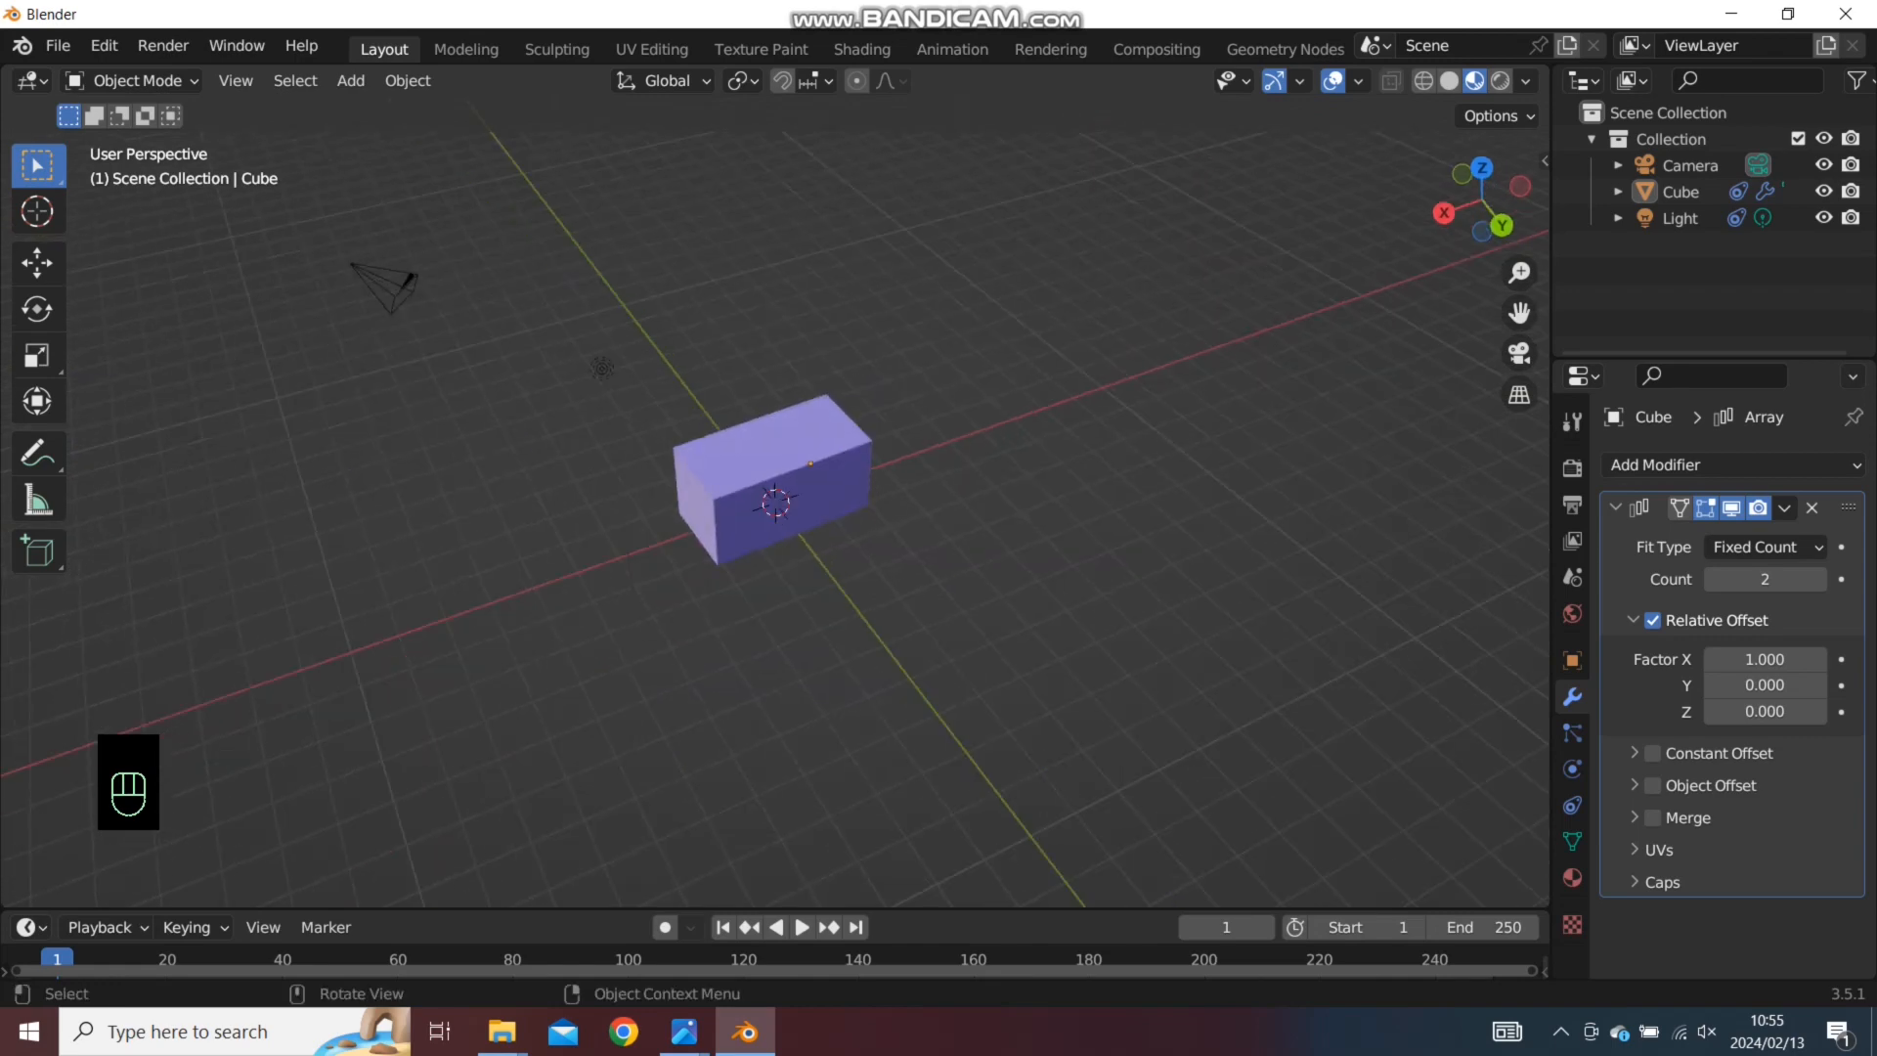
{"action": "key", "text": "shift+a"}
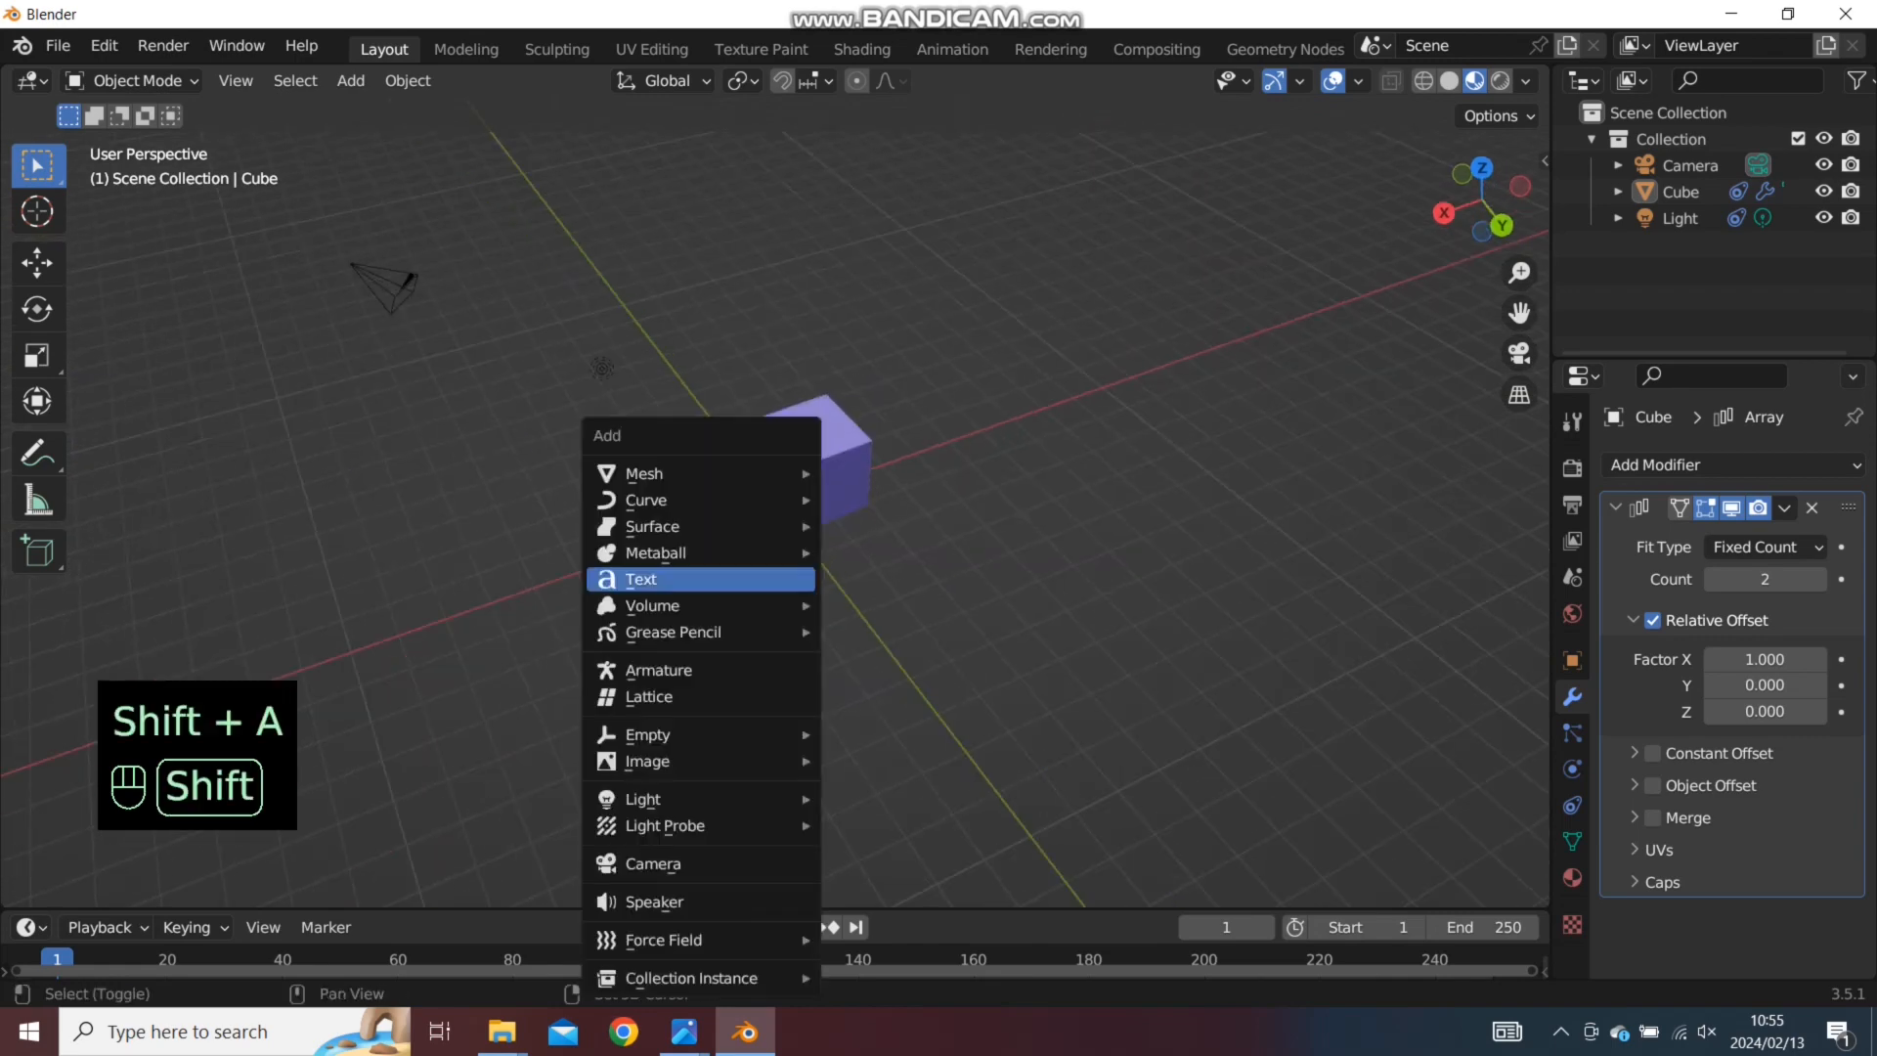
{"action": "mouse_move", "coordinate": [684, 473]}
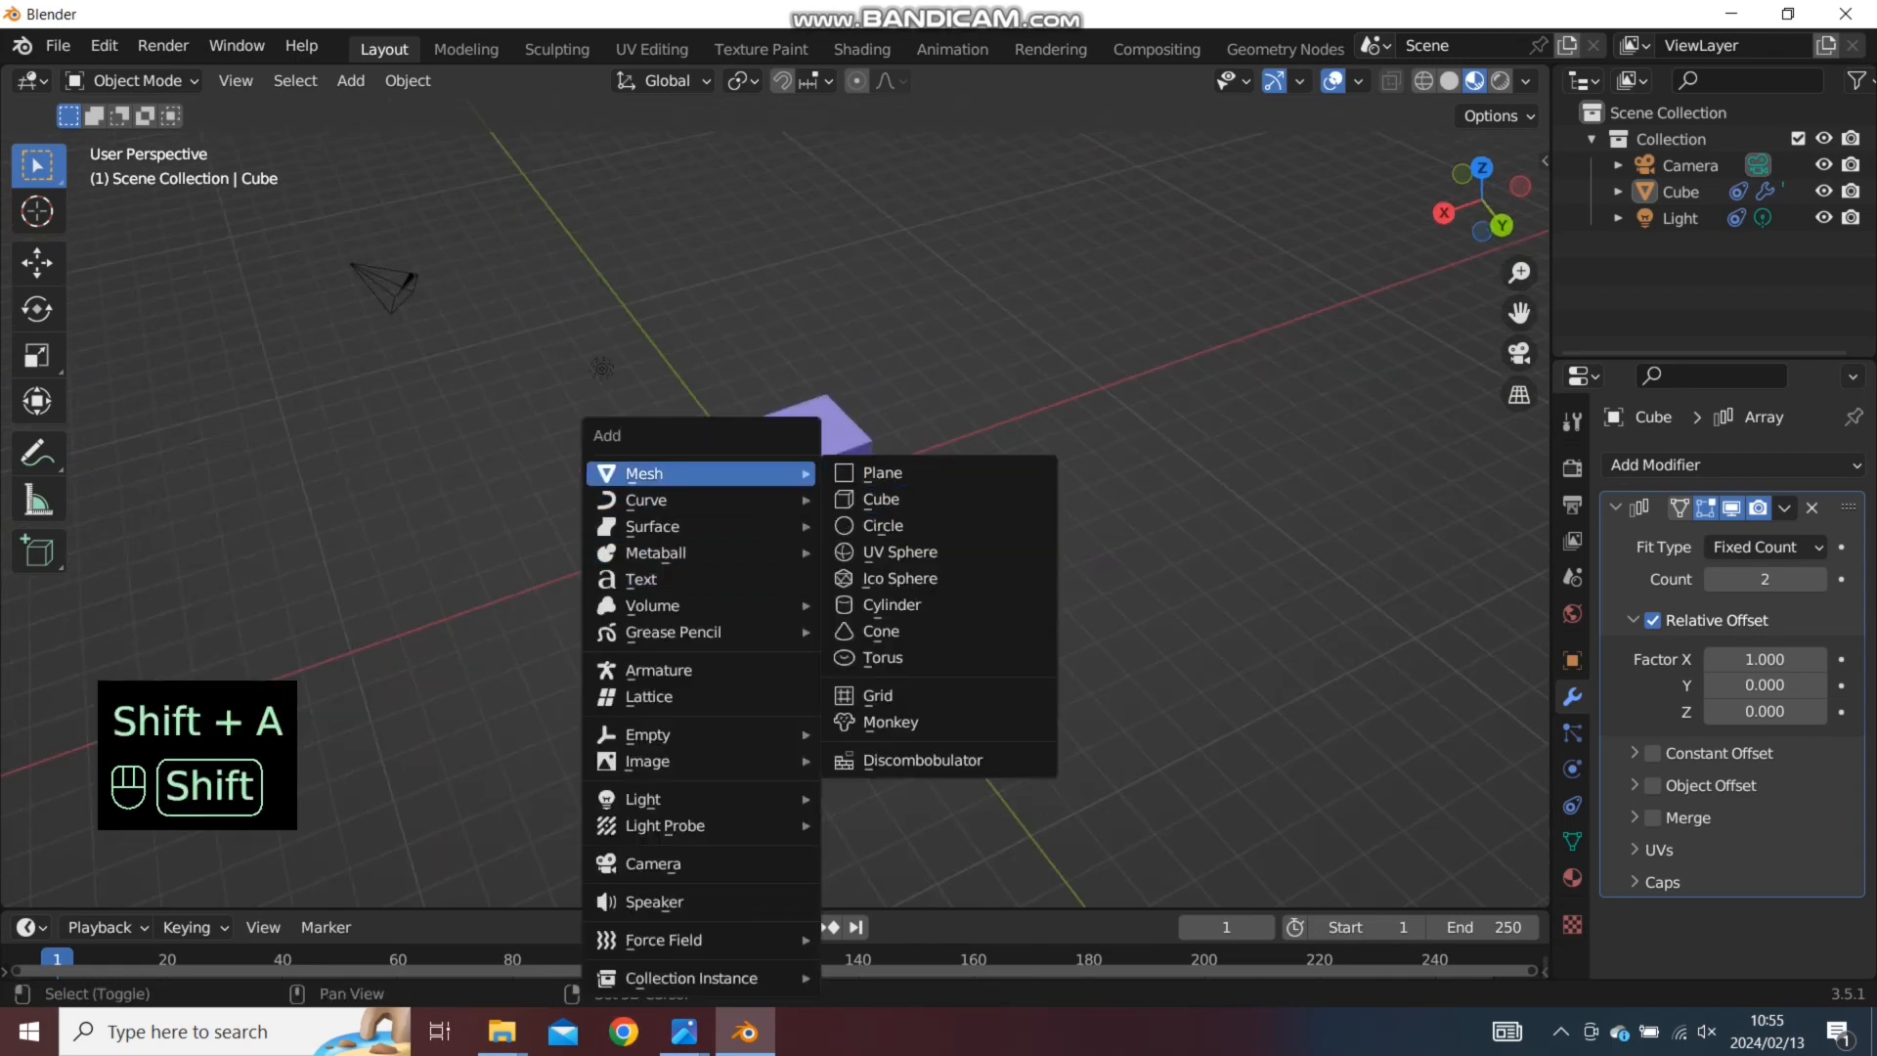
{"action": "left_click", "coordinate": [889, 721]}
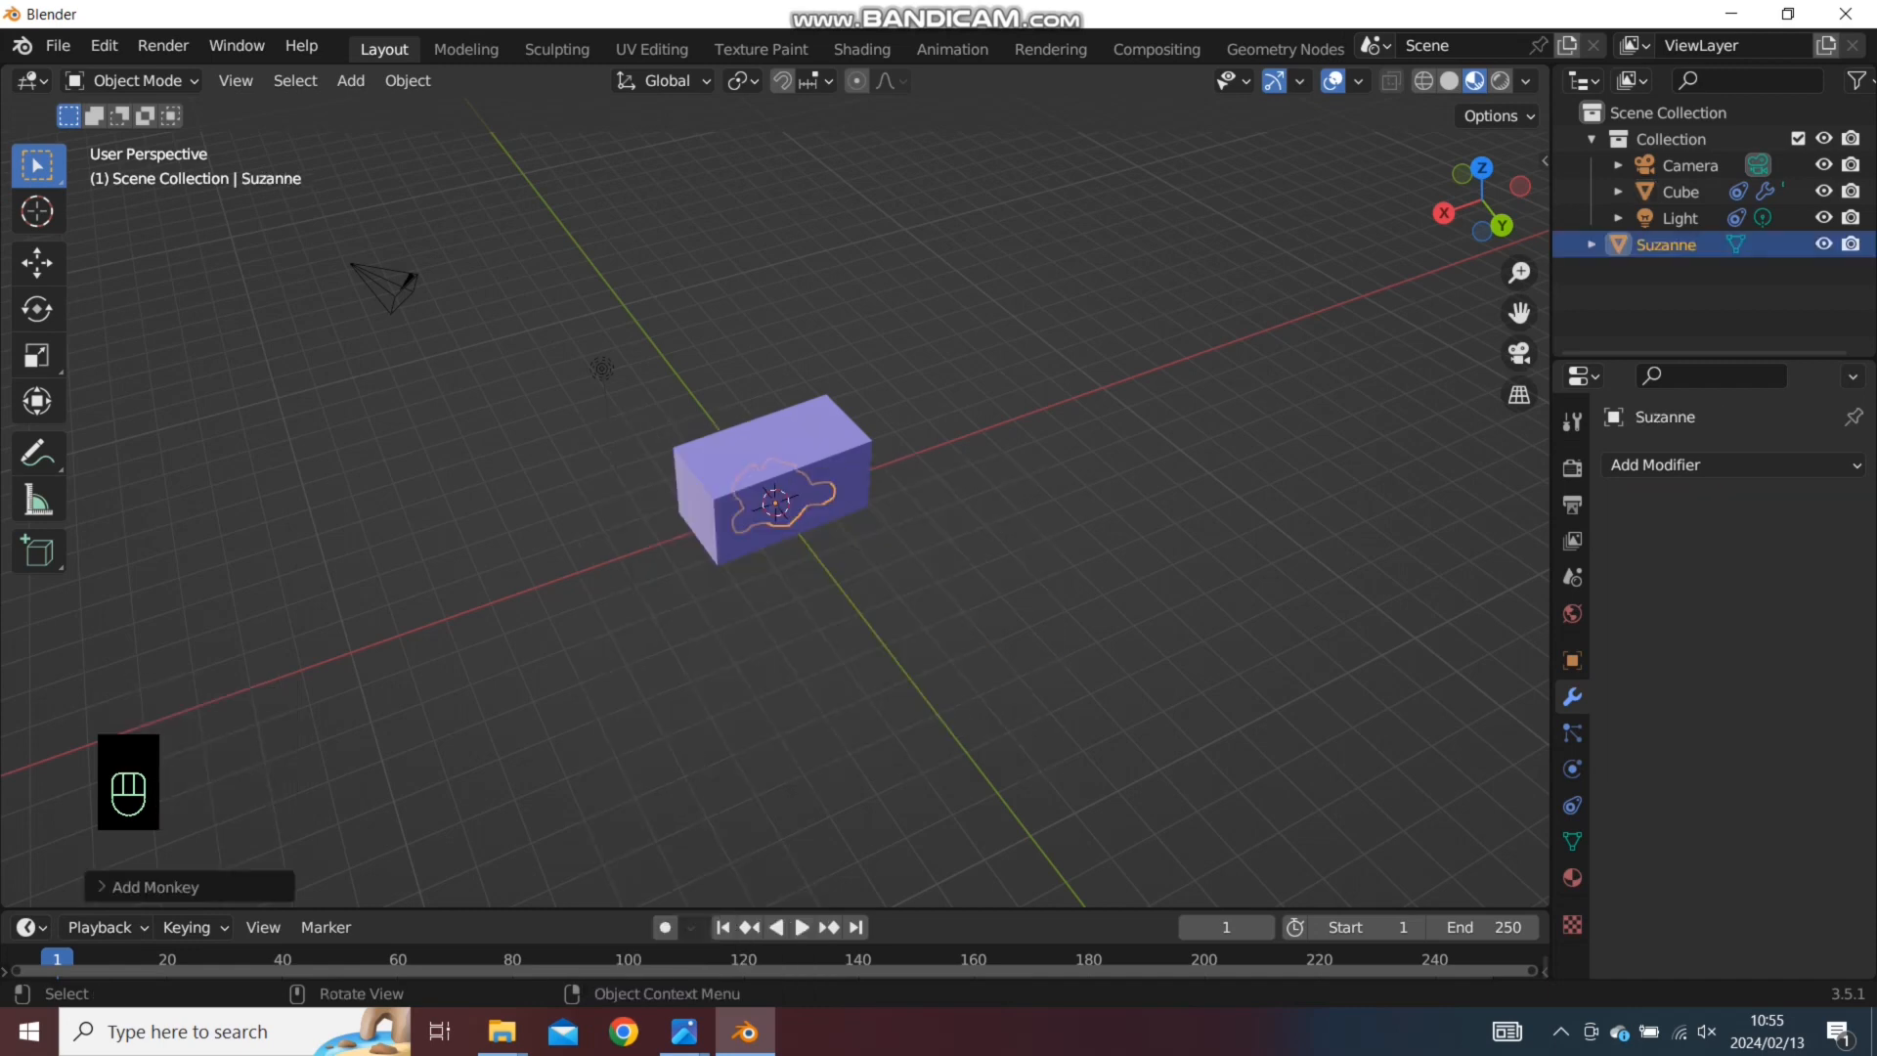
{"action": "key", "text": "g"}
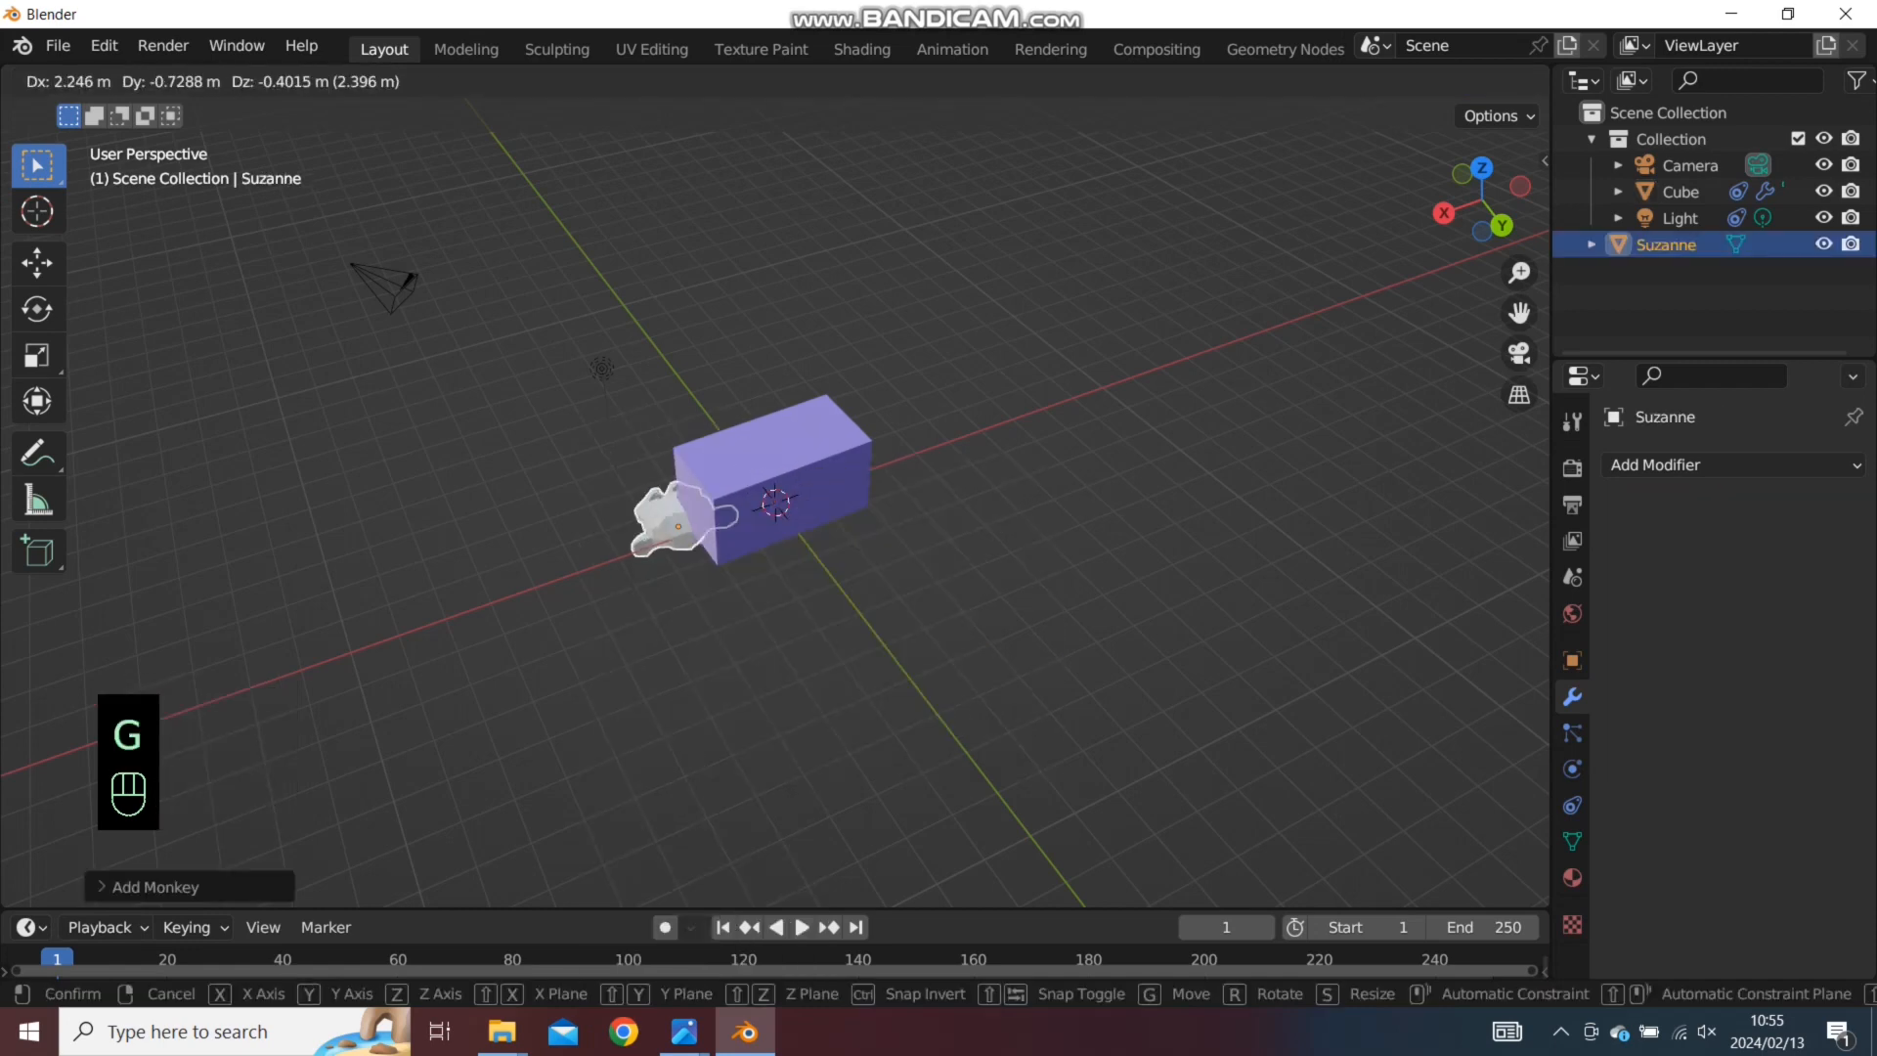
{"action": "left_click", "coordinate": [679, 701]}
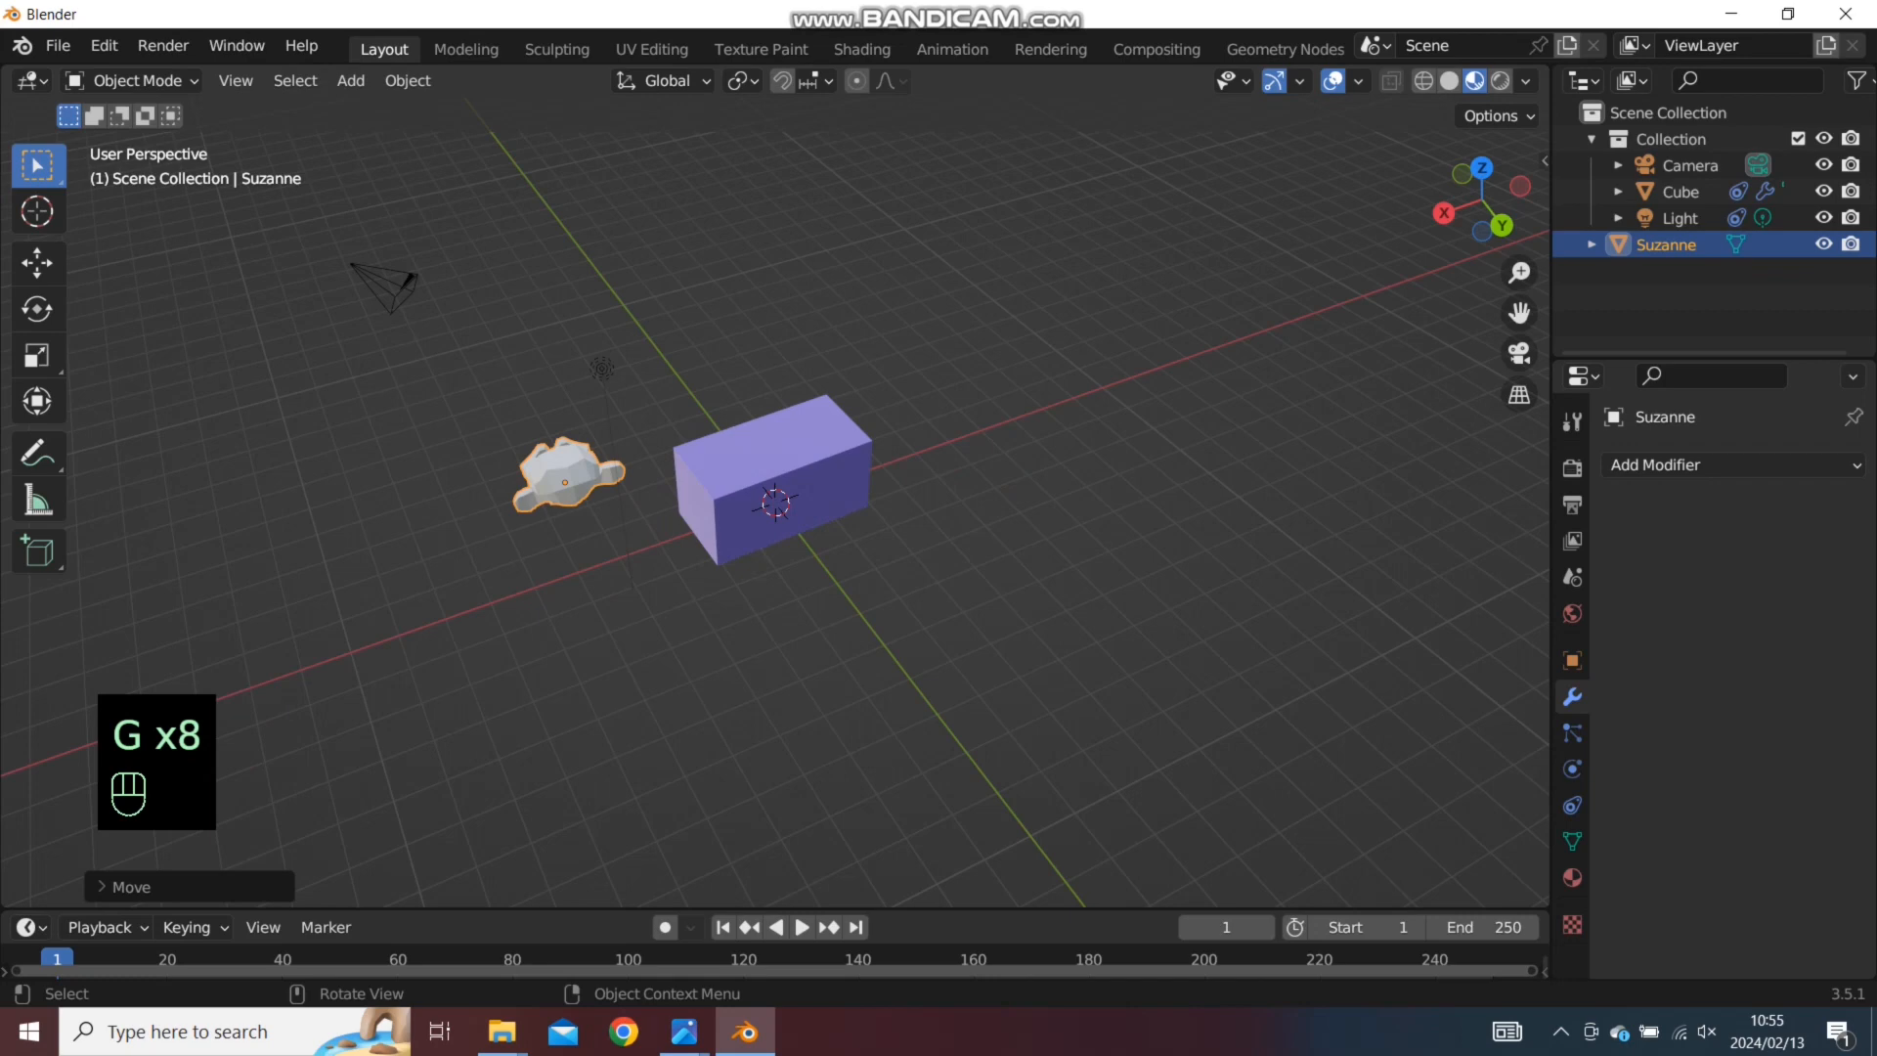
Make two linked duplicates of the monkey, placing one in front of the original and the other behind it
{"action": "key", "text": "d"}
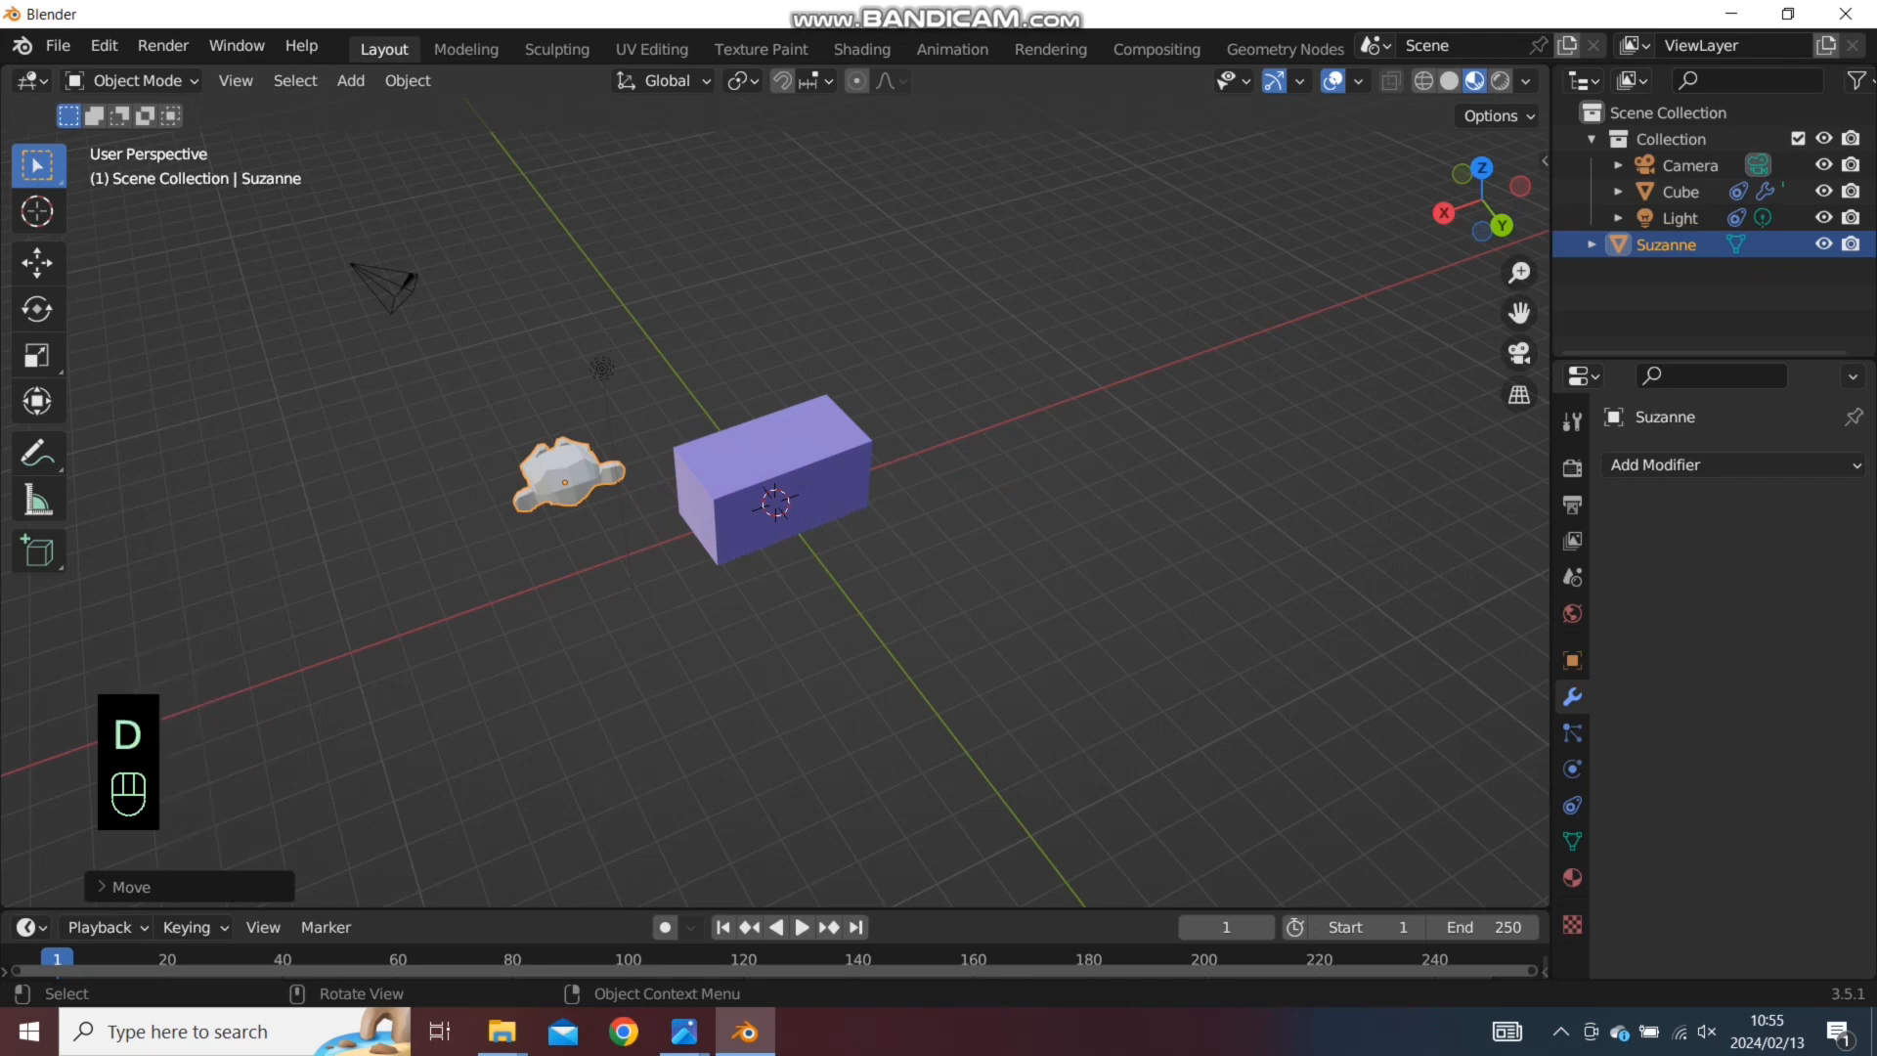
{"action": "key", "text": "alt+d"}
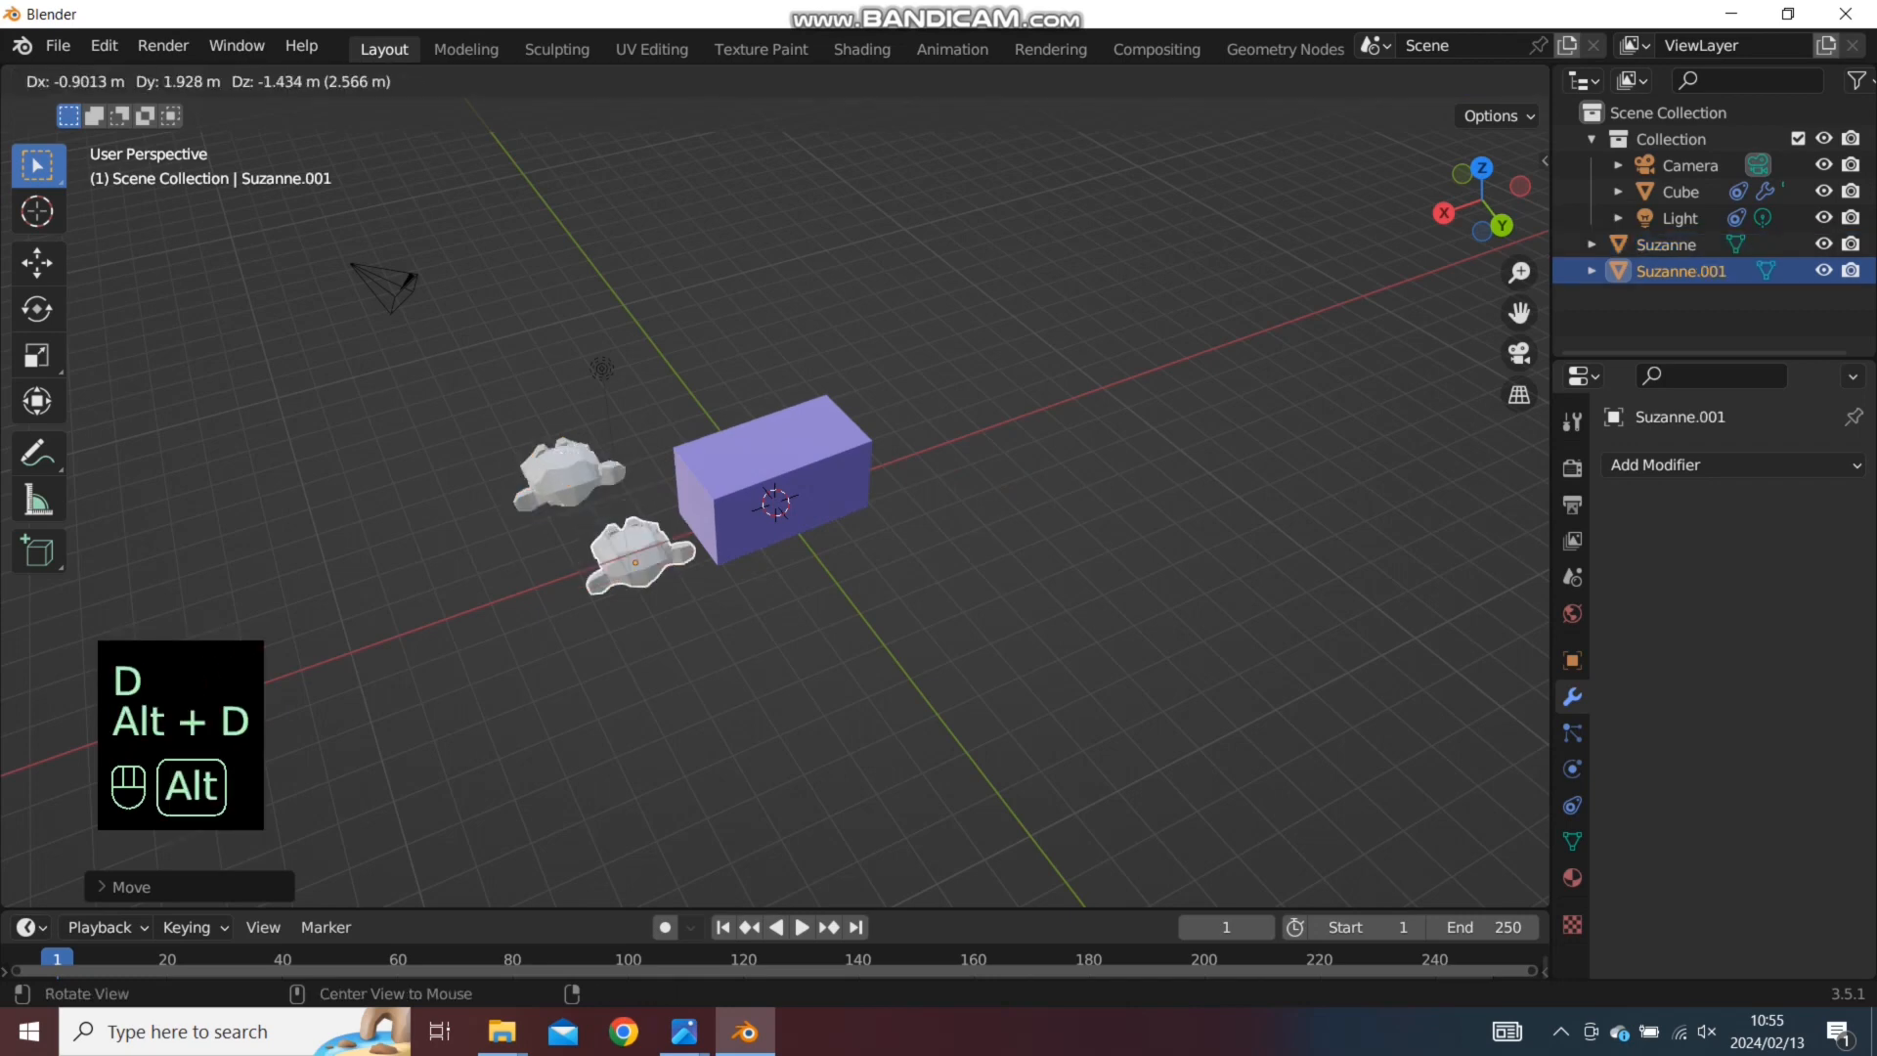
{"action": "left_click", "coordinate": [645, 606]}
{"action": "key", "text": "alt+d"}
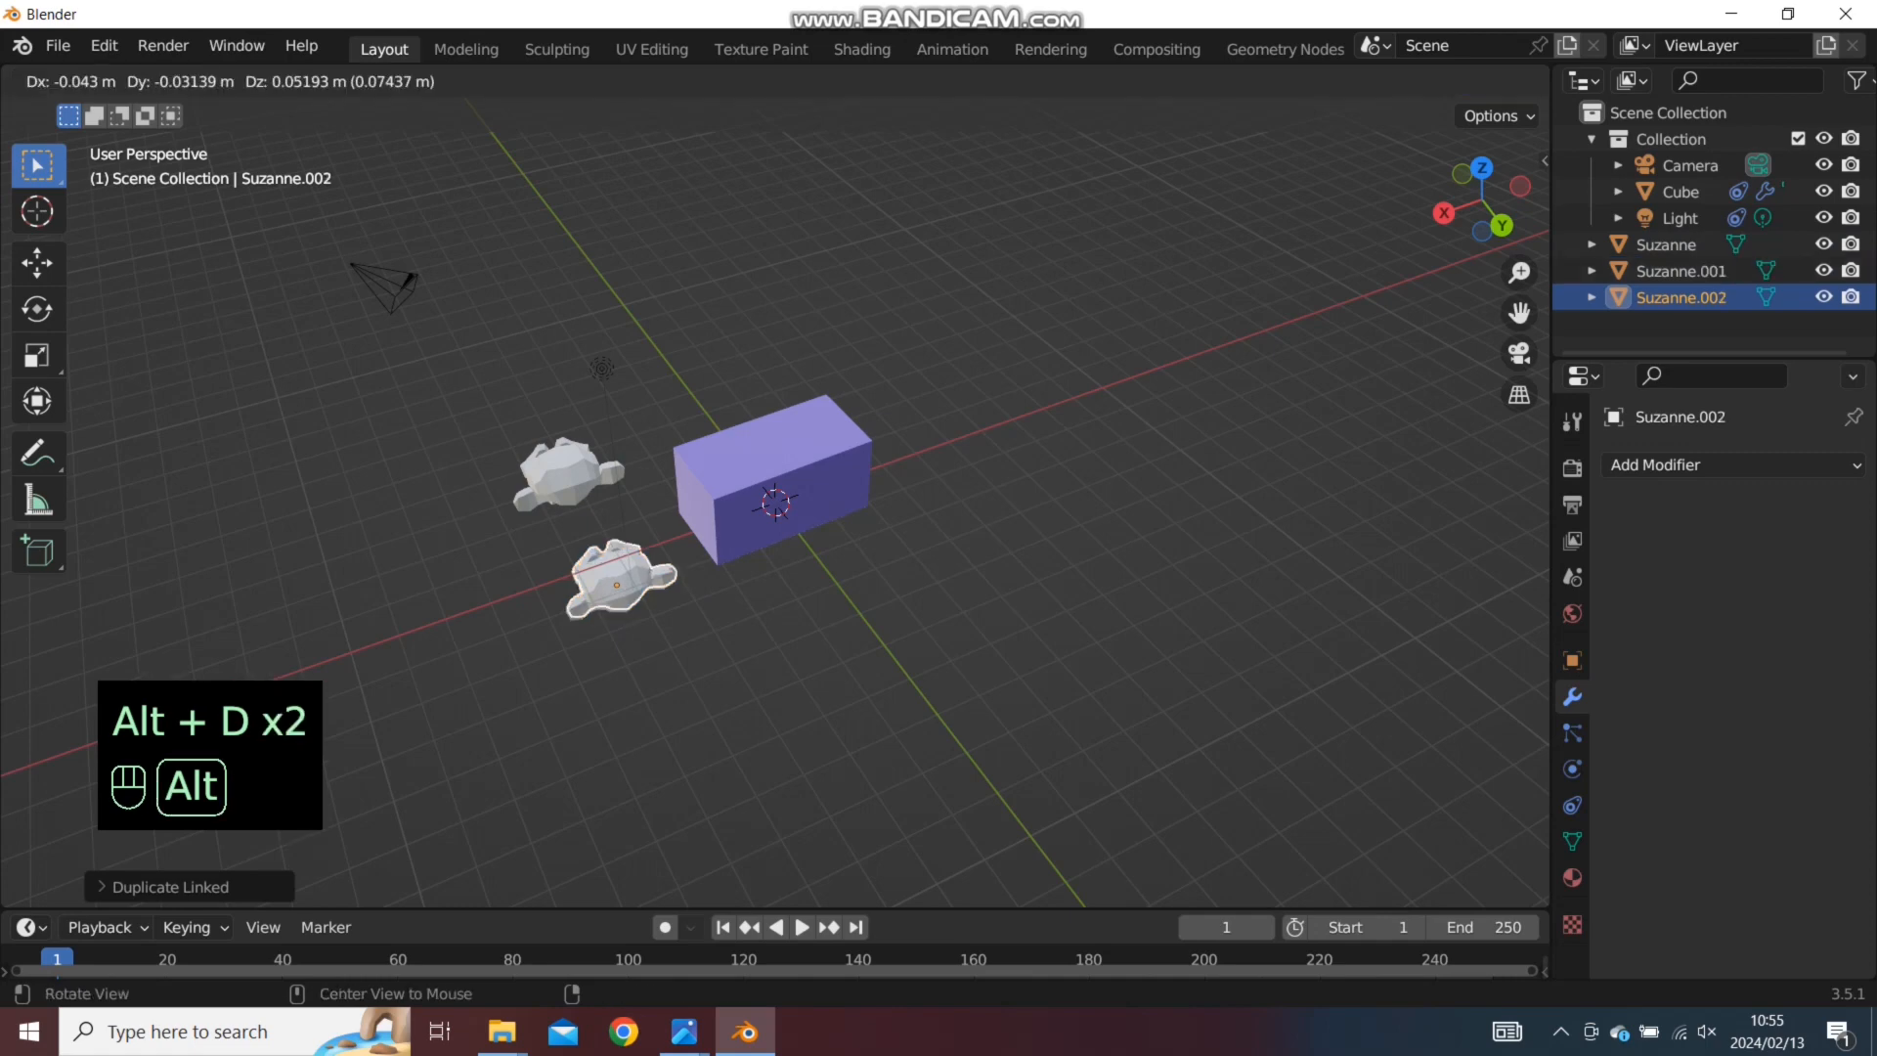
{"action": "left_click", "coordinate": [698, 403]}
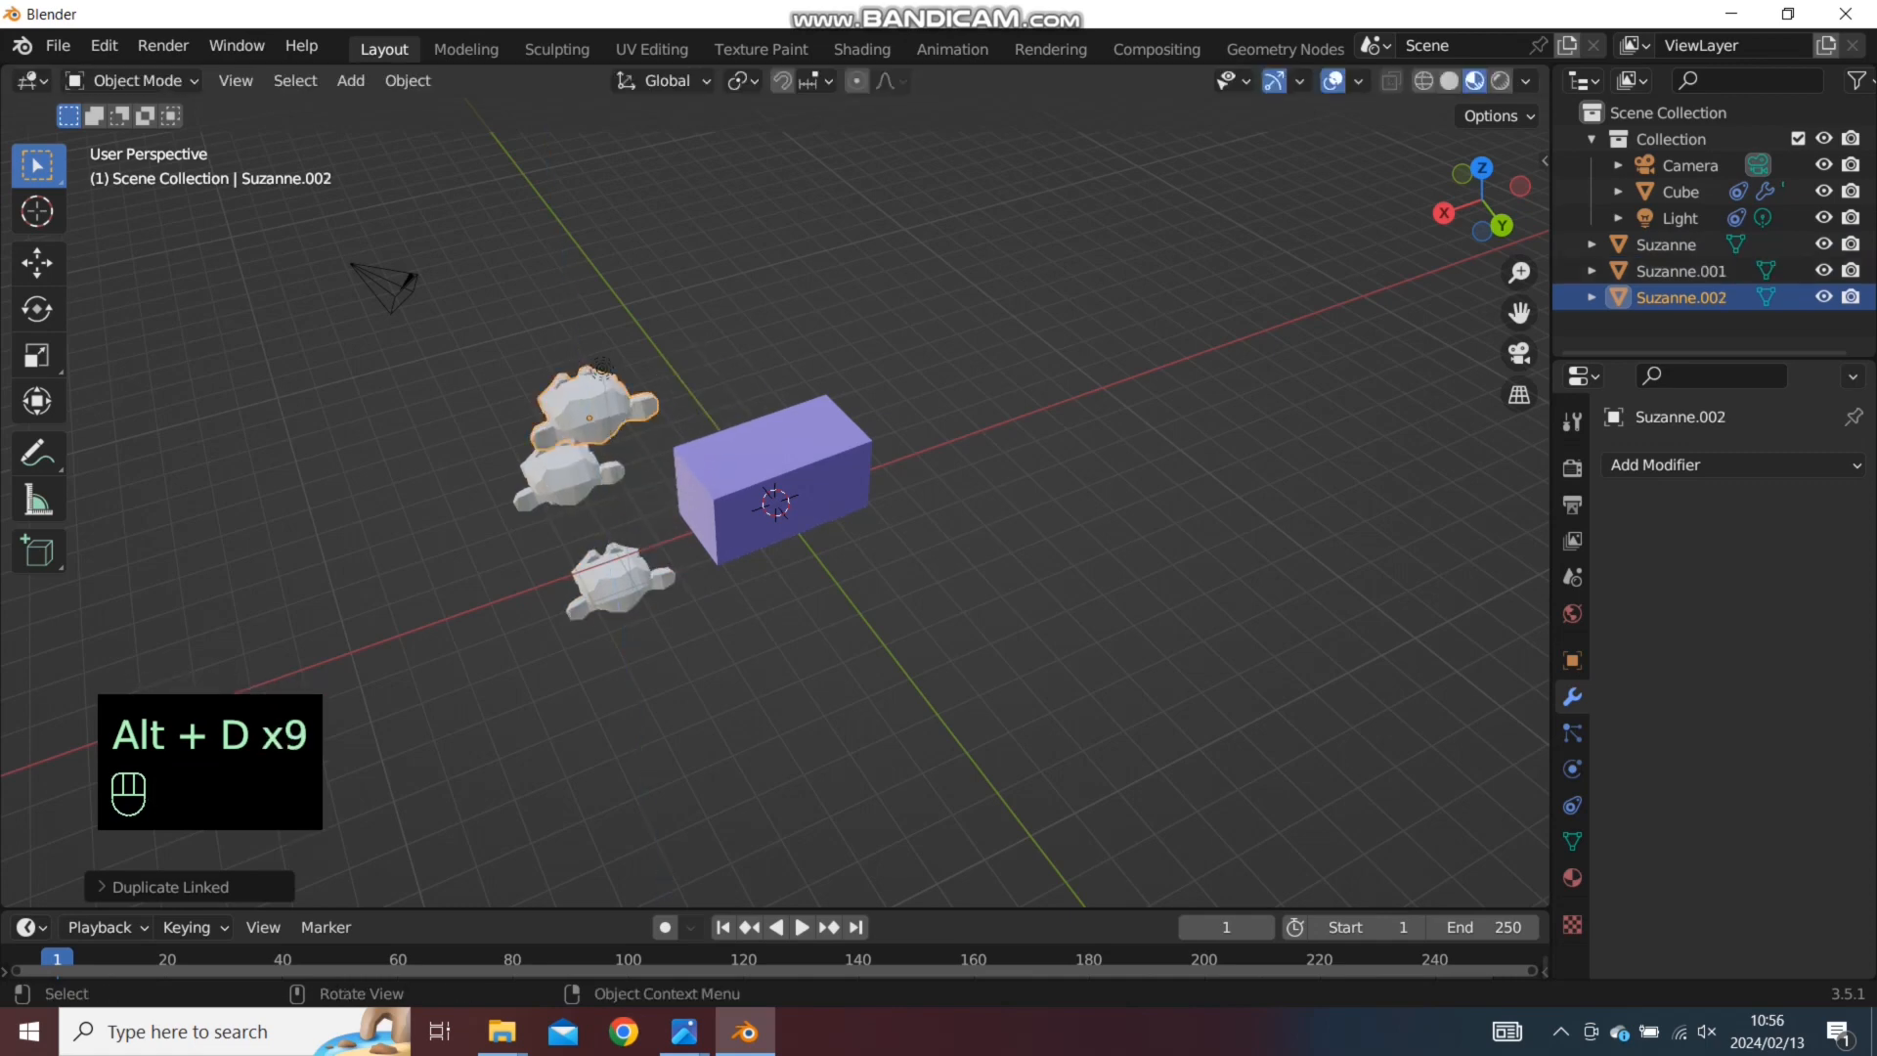
Box-select the arrayed cube and all three monkeys, and scale them down slightly together
{"action": "middle_click_drag", "start_coordinate": [698, 403], "coordinate": [1005, 395]}
{"action": "scroll", "coordinate": [1005, 395], "scroll_direction": "down", "scroll_amount": 1}
{"action": "left_click_drag", "start_coordinate": [762, 385], "coordinate": [927, 620]}
{"action": "left_click_drag", "start_coordinate": [704, 381], "coordinate": [885, 660]}
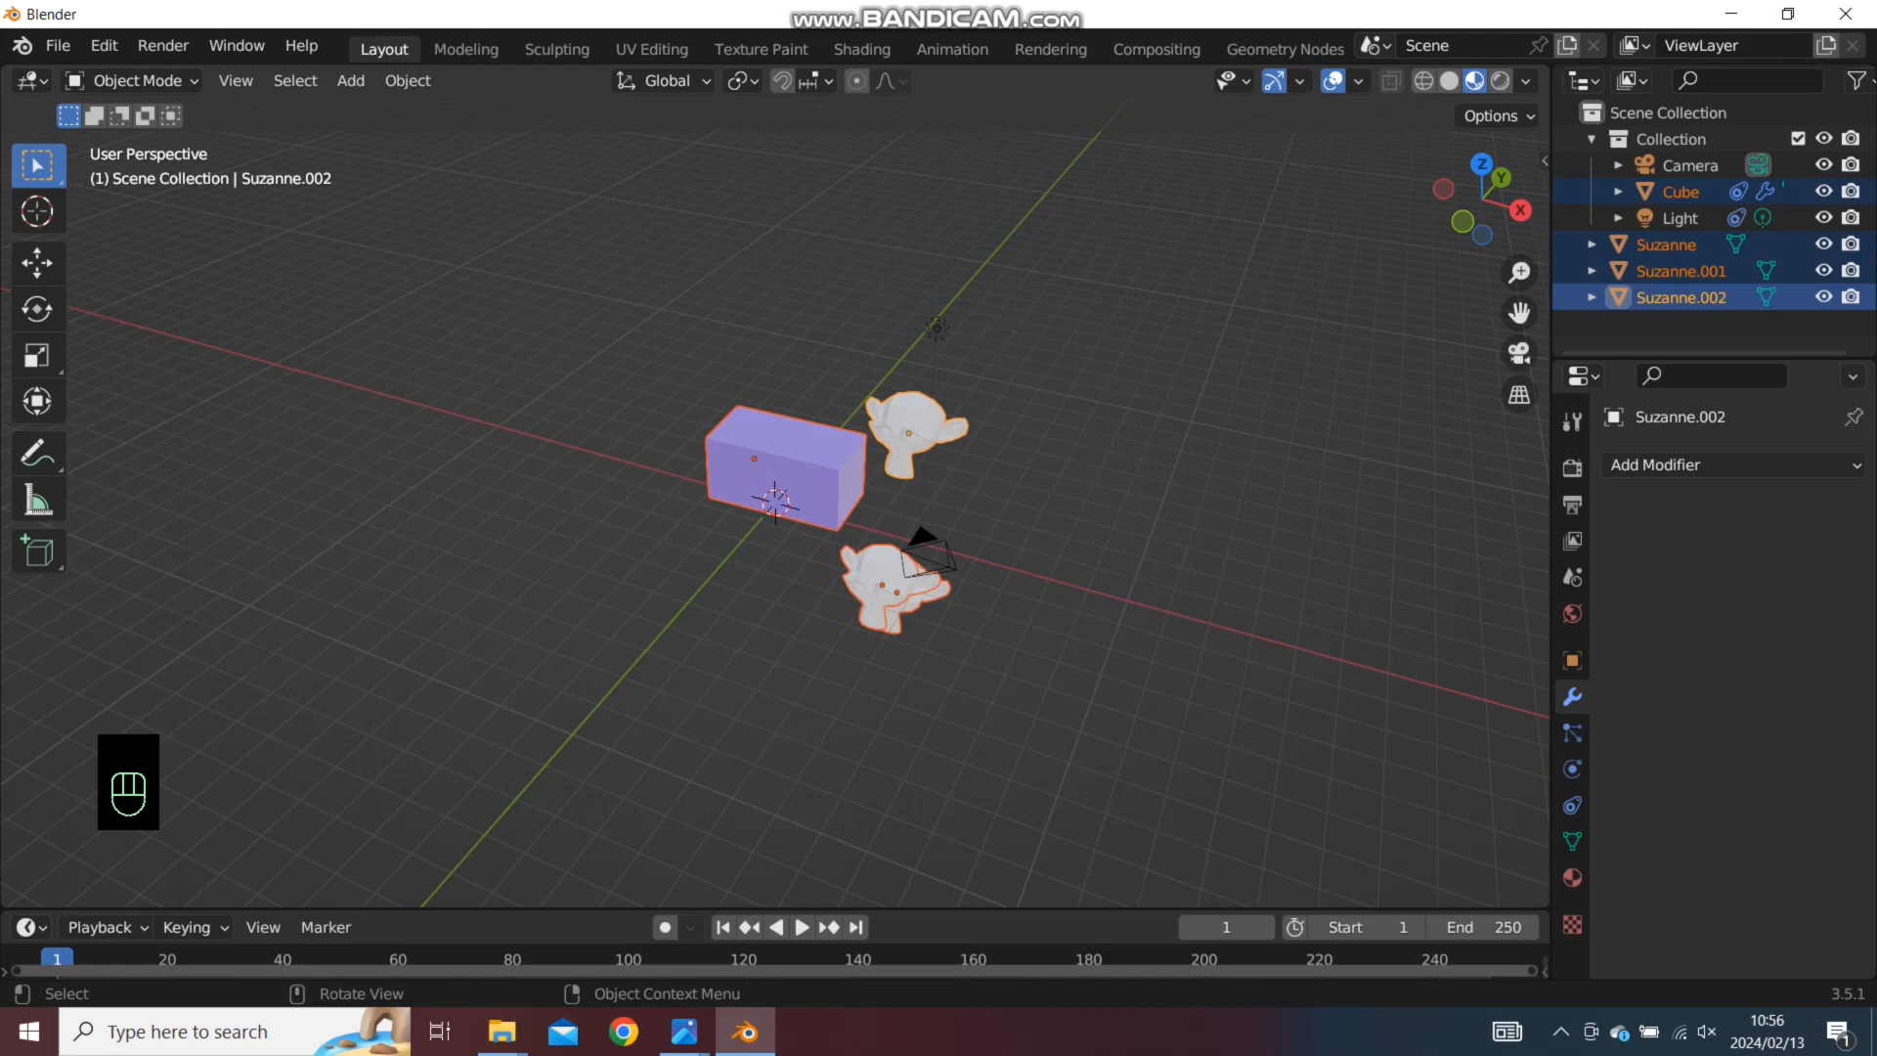
{"action": "key", "text": "s"}
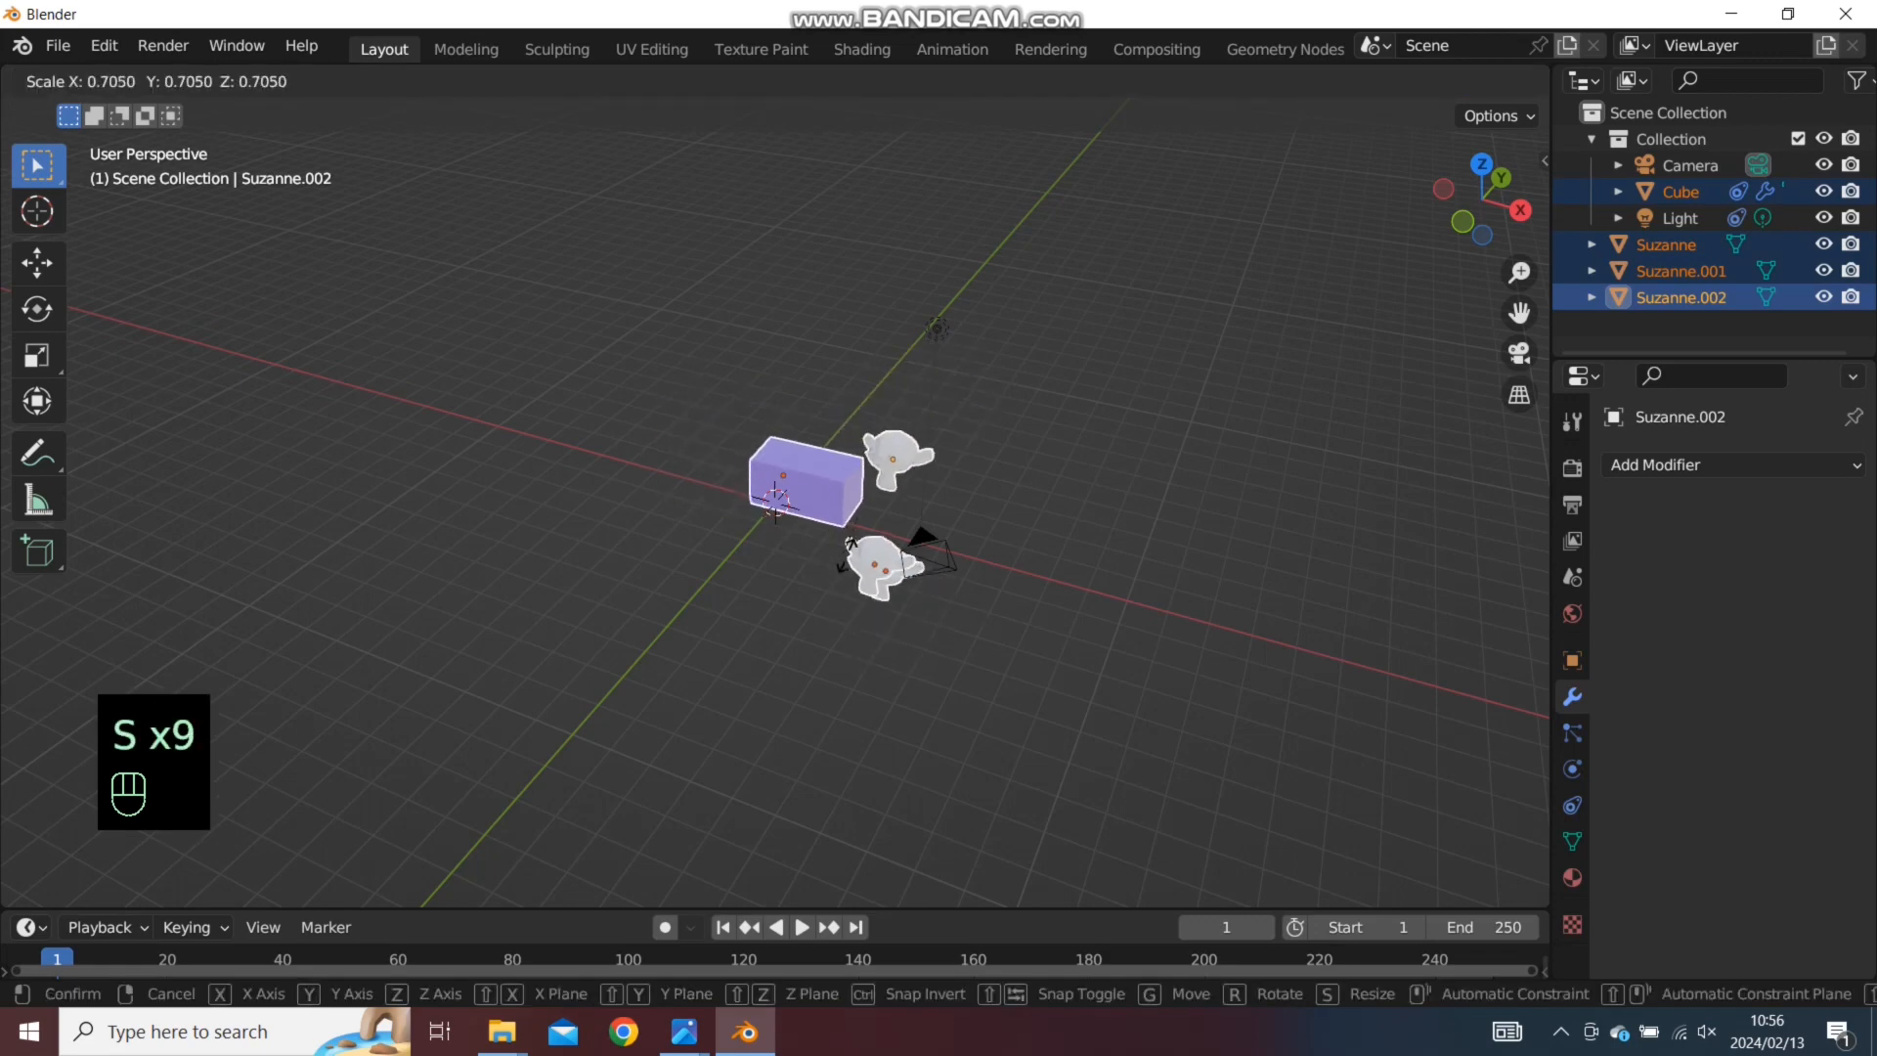
{"action": "key", "text": "s"}
{"action": "key", "text": "s"}
{"action": "key", "text": "s"}
{"action": "key", "text": "s"}
{"action": "key", "text": "s"}
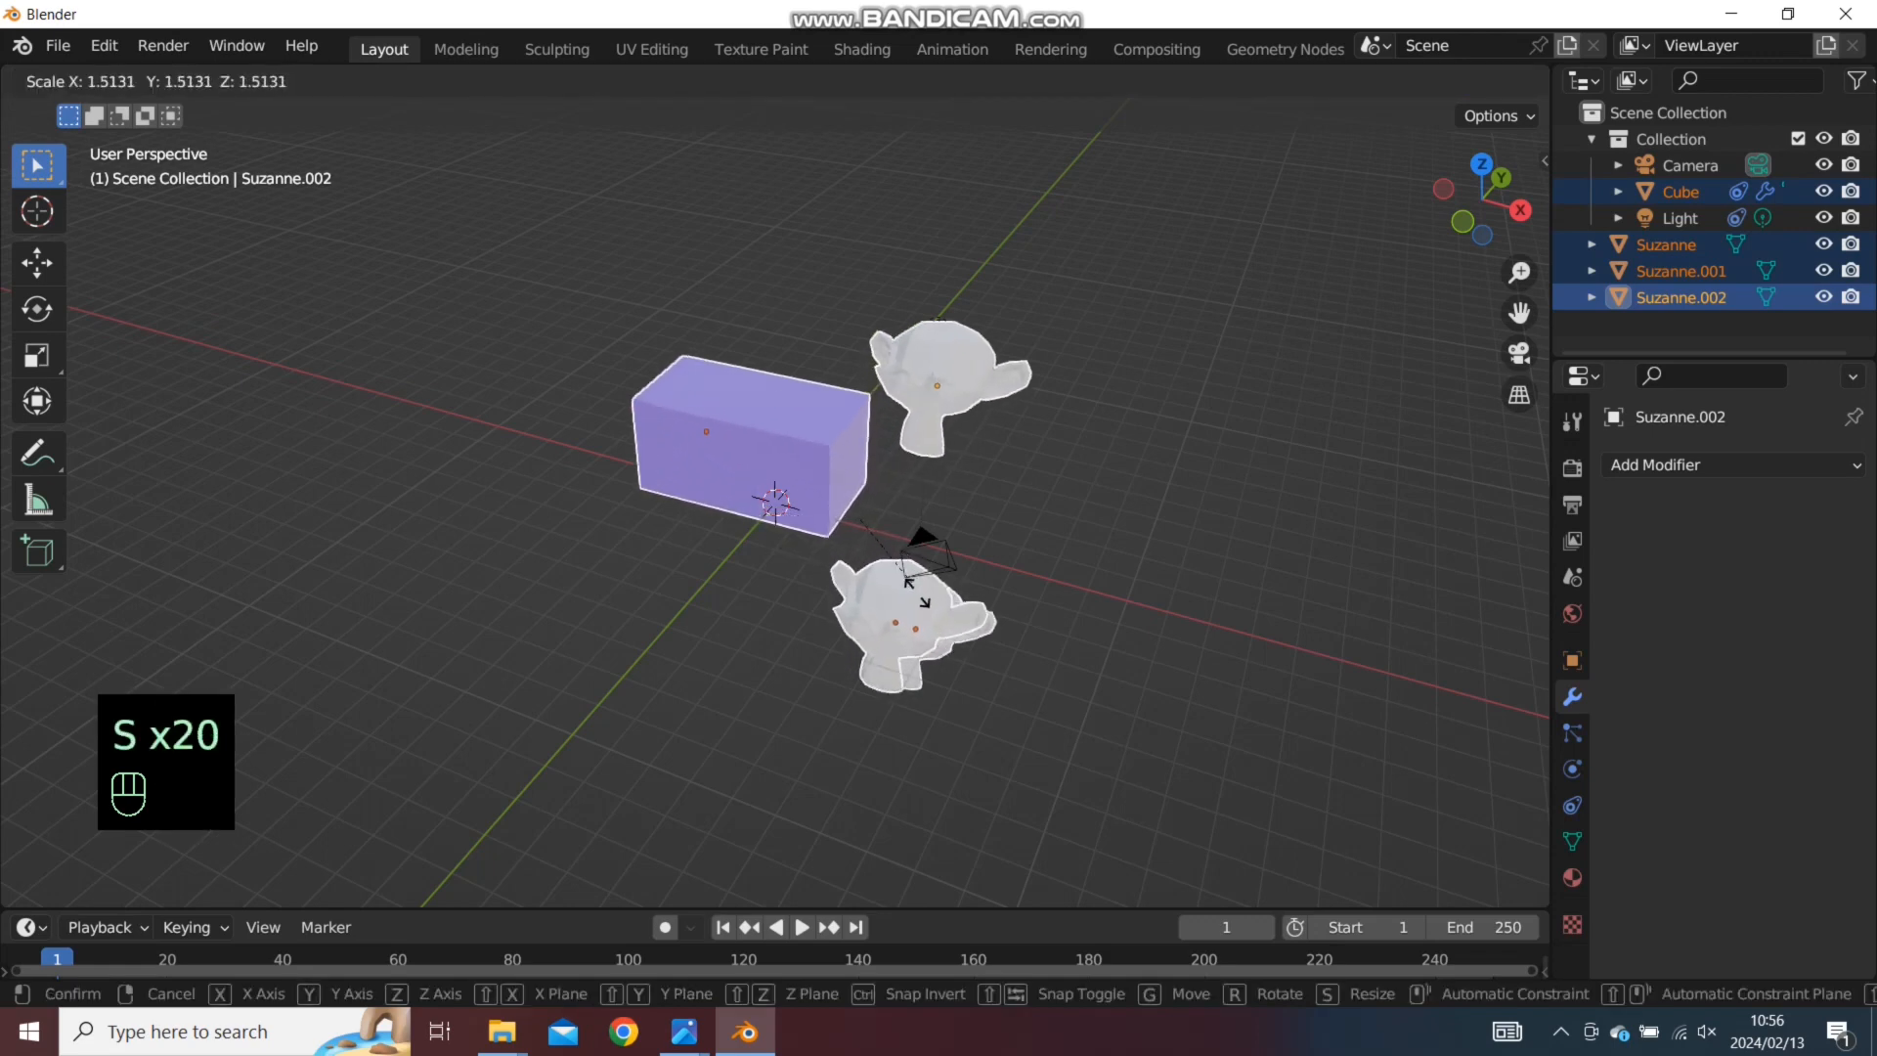
{"action": "left_click", "coordinate": [787, 518]}
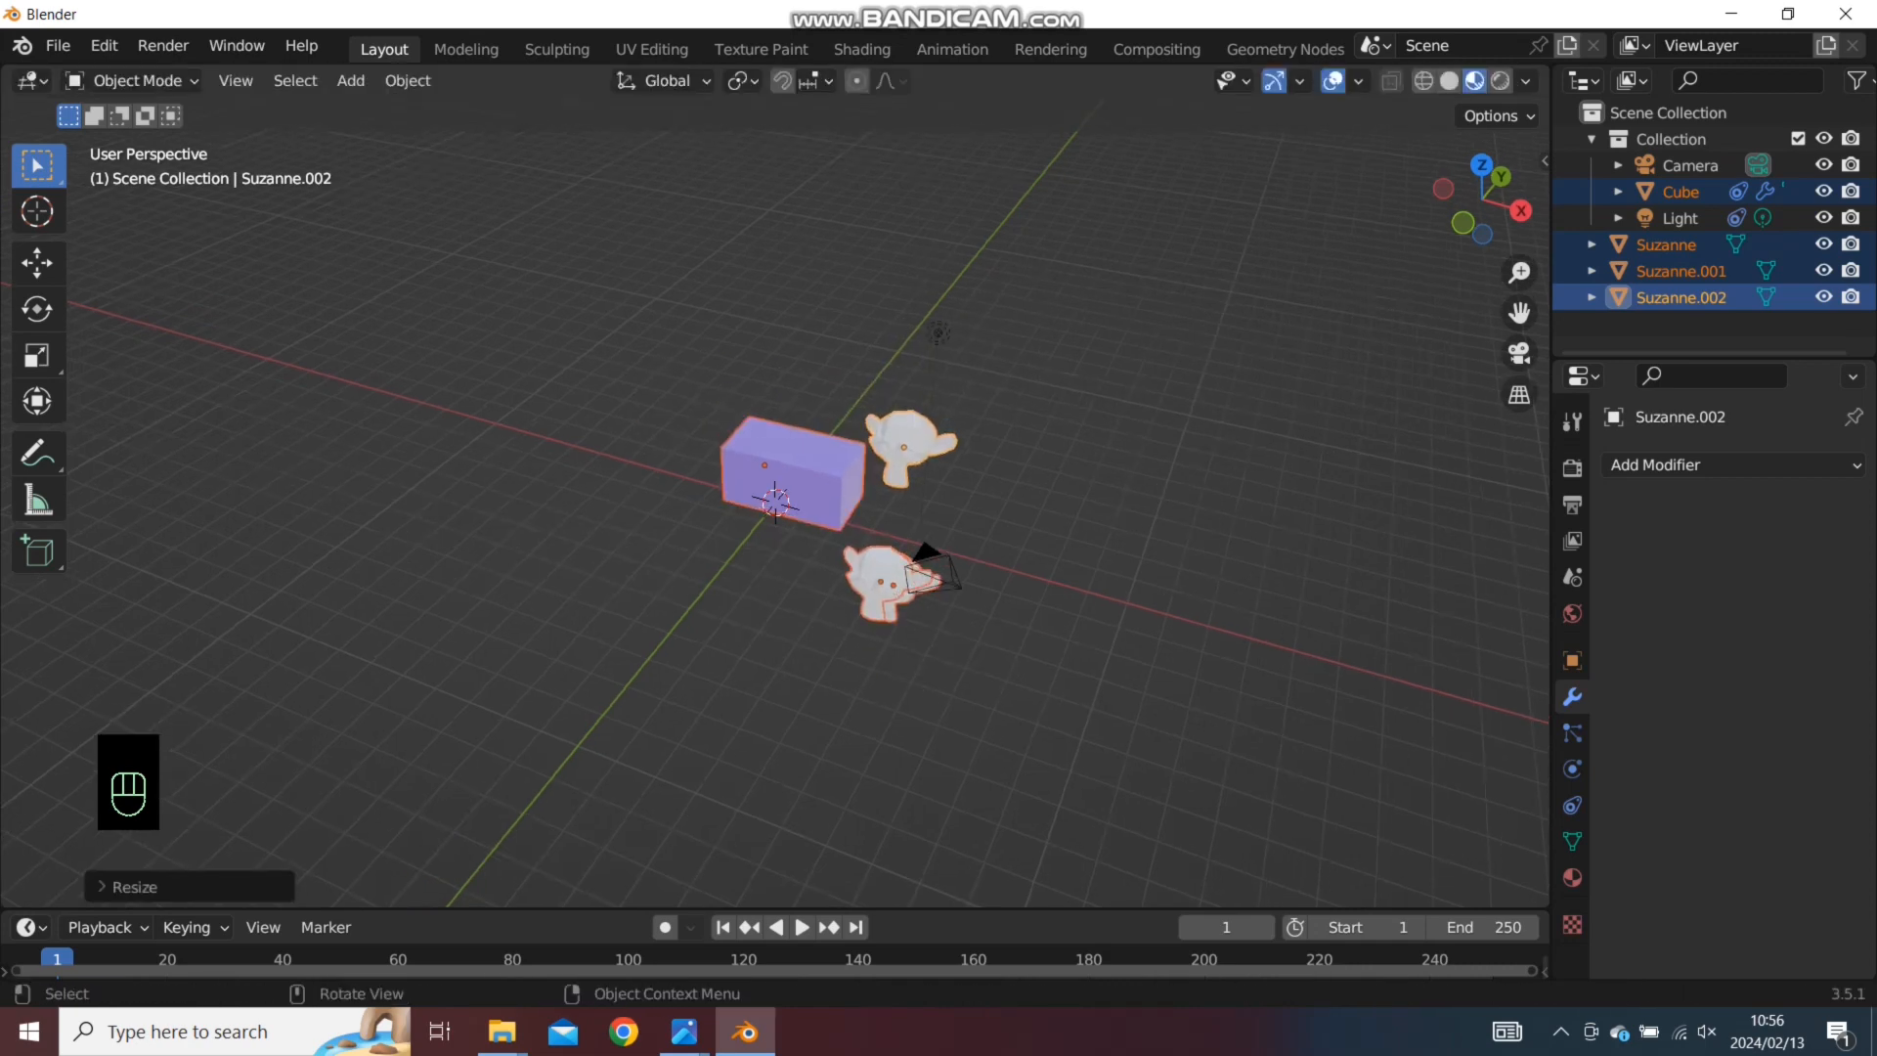
Through the camera view, move the original monkey about 4.5 m in the negative X direction, past the front of the cube
{"action": "left_click", "coordinate": [1519, 353]}
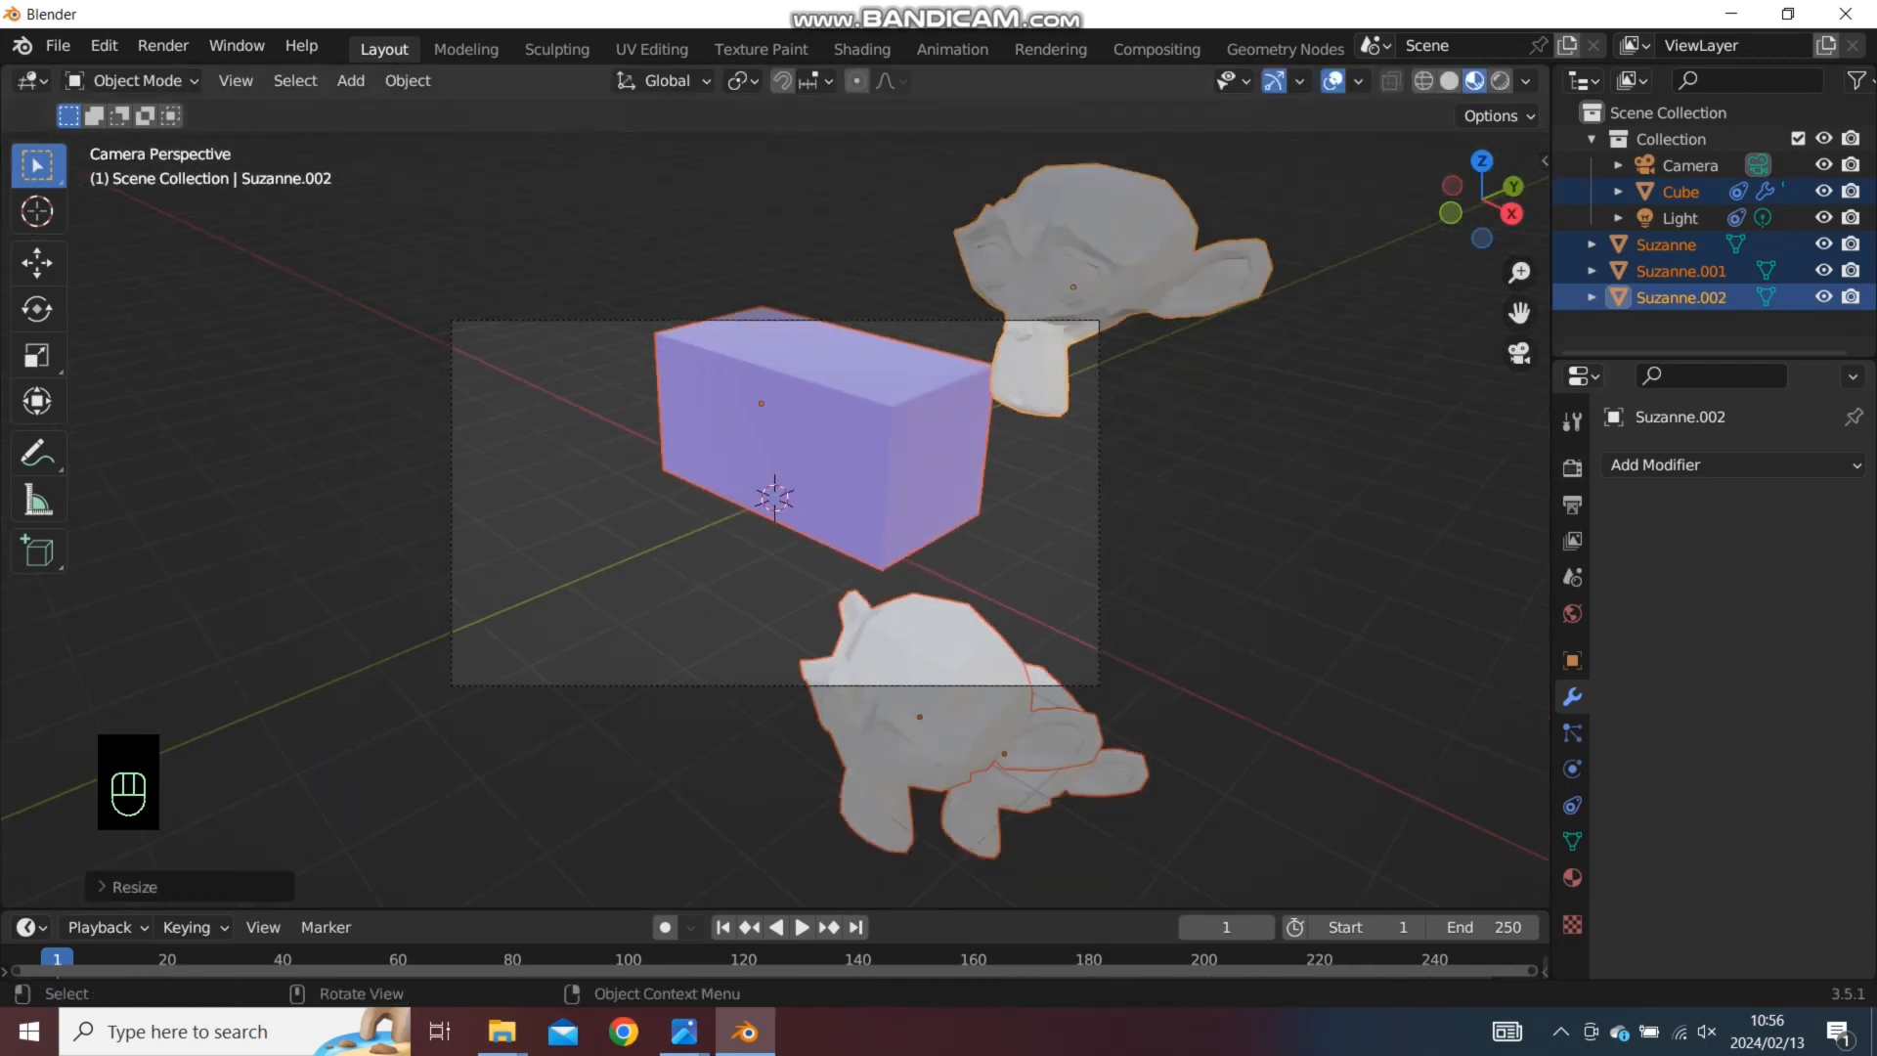
{"action": "scroll", "coordinate": [860, 547], "scroll_direction": "down", "scroll_amount": 1}
{"action": "left_click", "coordinate": [899, 670]}
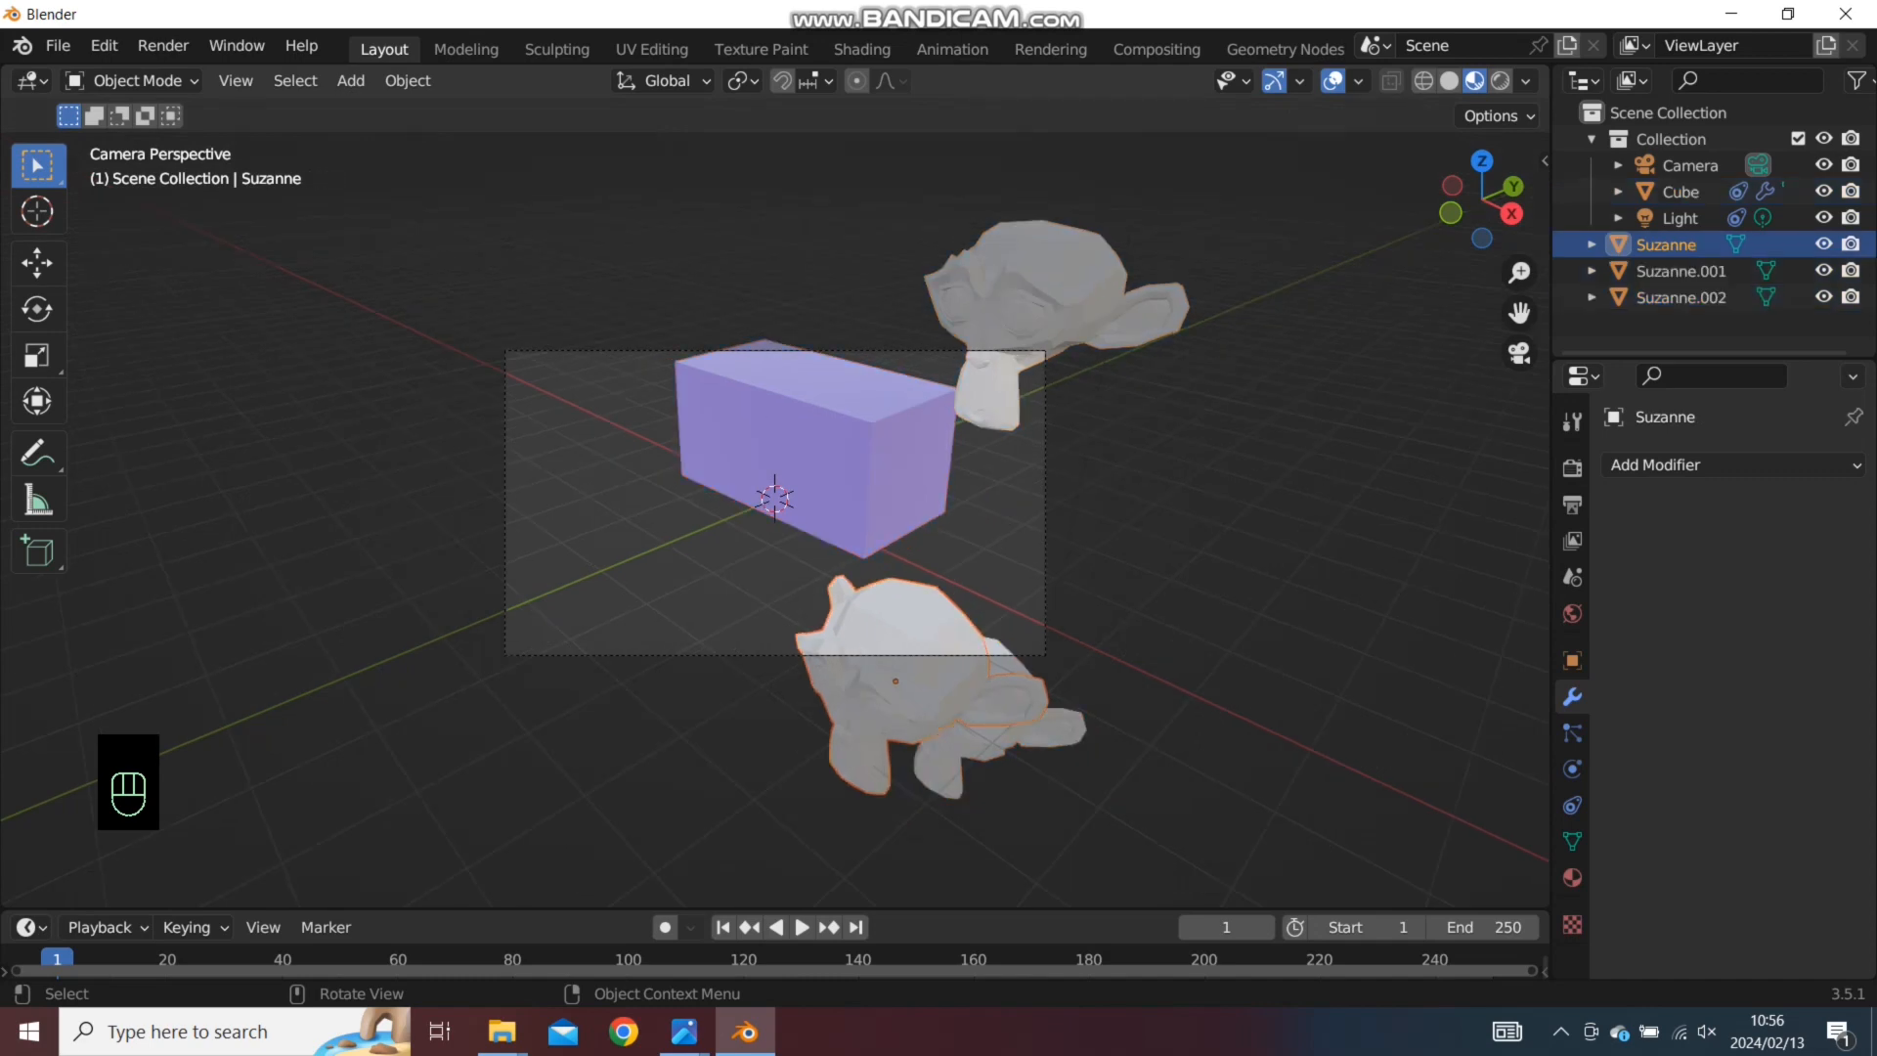
{"action": "key", "text": "g"}
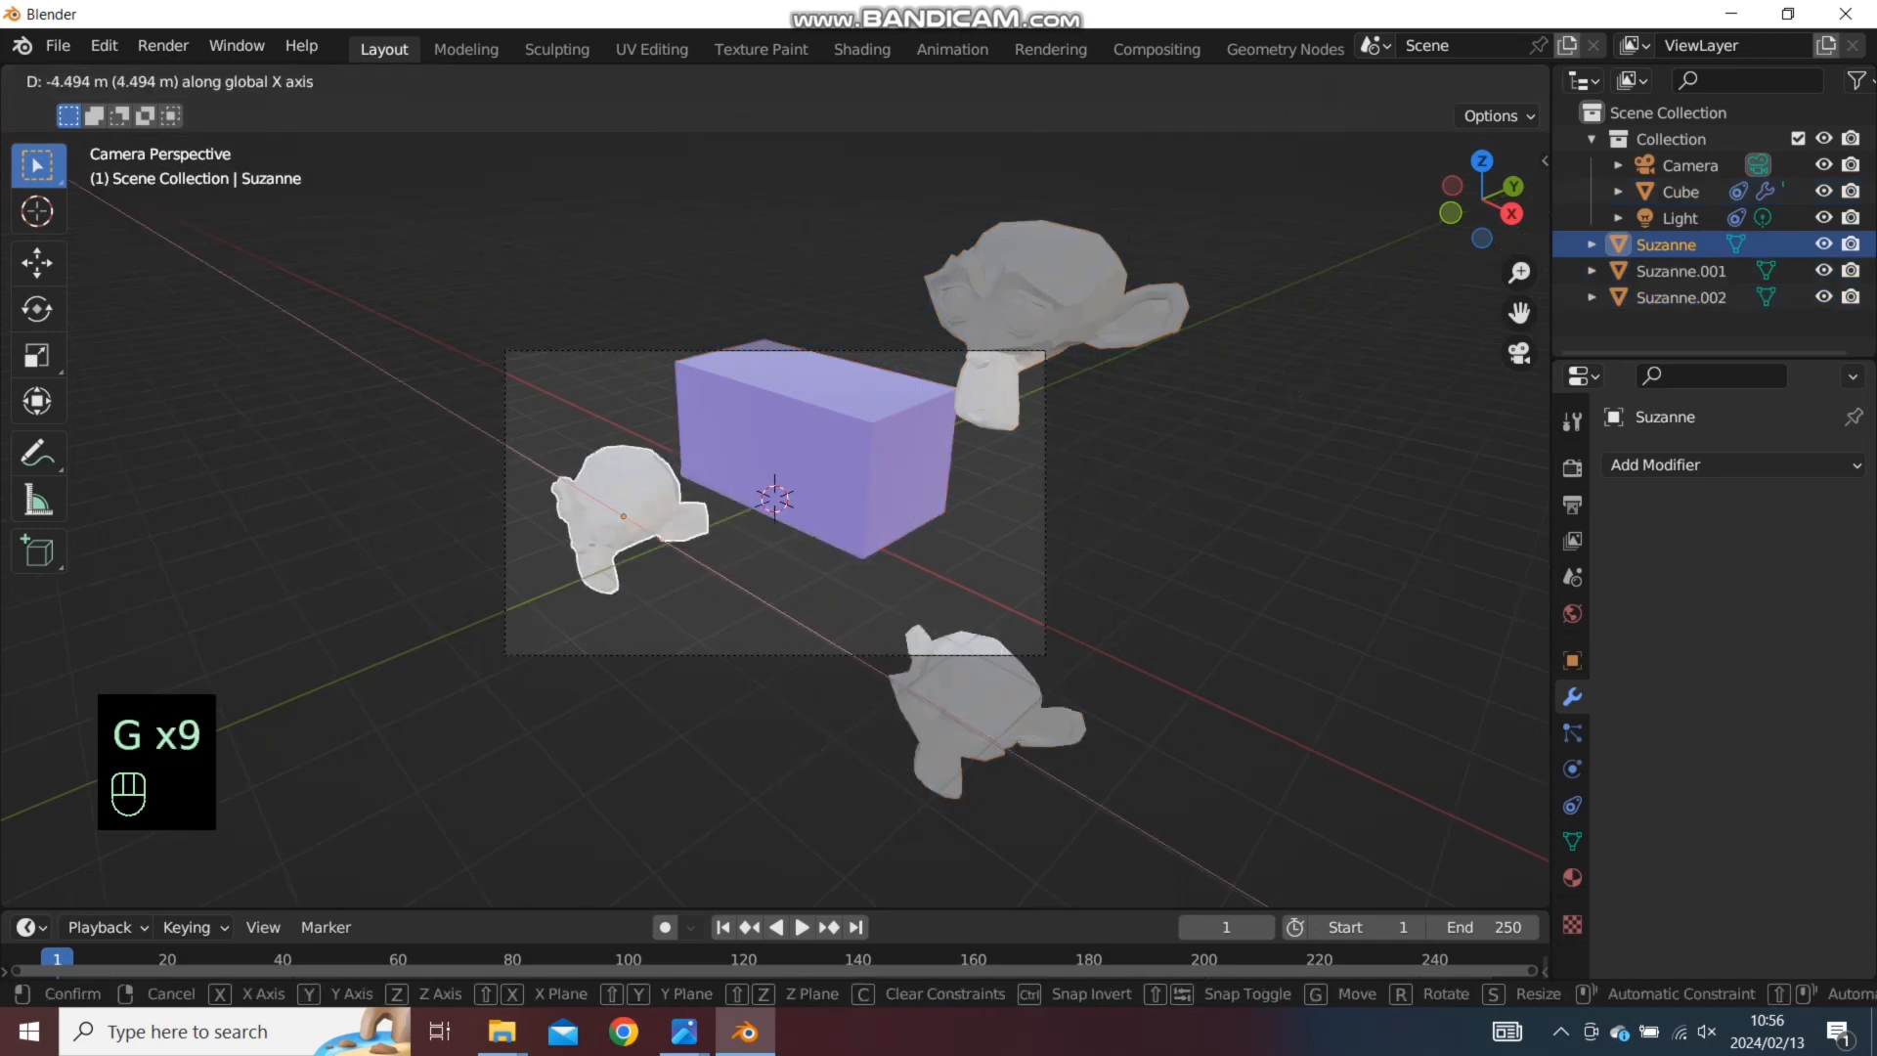
{"action": "left_click", "coordinate": [599, 500]}
Move the remaining front monkey beside the original one, directly in front of the arrayed cube
{"action": "left_click", "coordinate": [977, 715]}
{"action": "mouse_move", "coordinate": [977, 716]}
{"action": "middle_mouse_down"}
{"action": "mouse_move", "coordinate": [942, 674]}
{"action": "mouse_move", "coordinate": [991, 719]}
{"action": "mouse_move", "coordinate": [958, 703]}
{"action": "middle_mouse_up"}
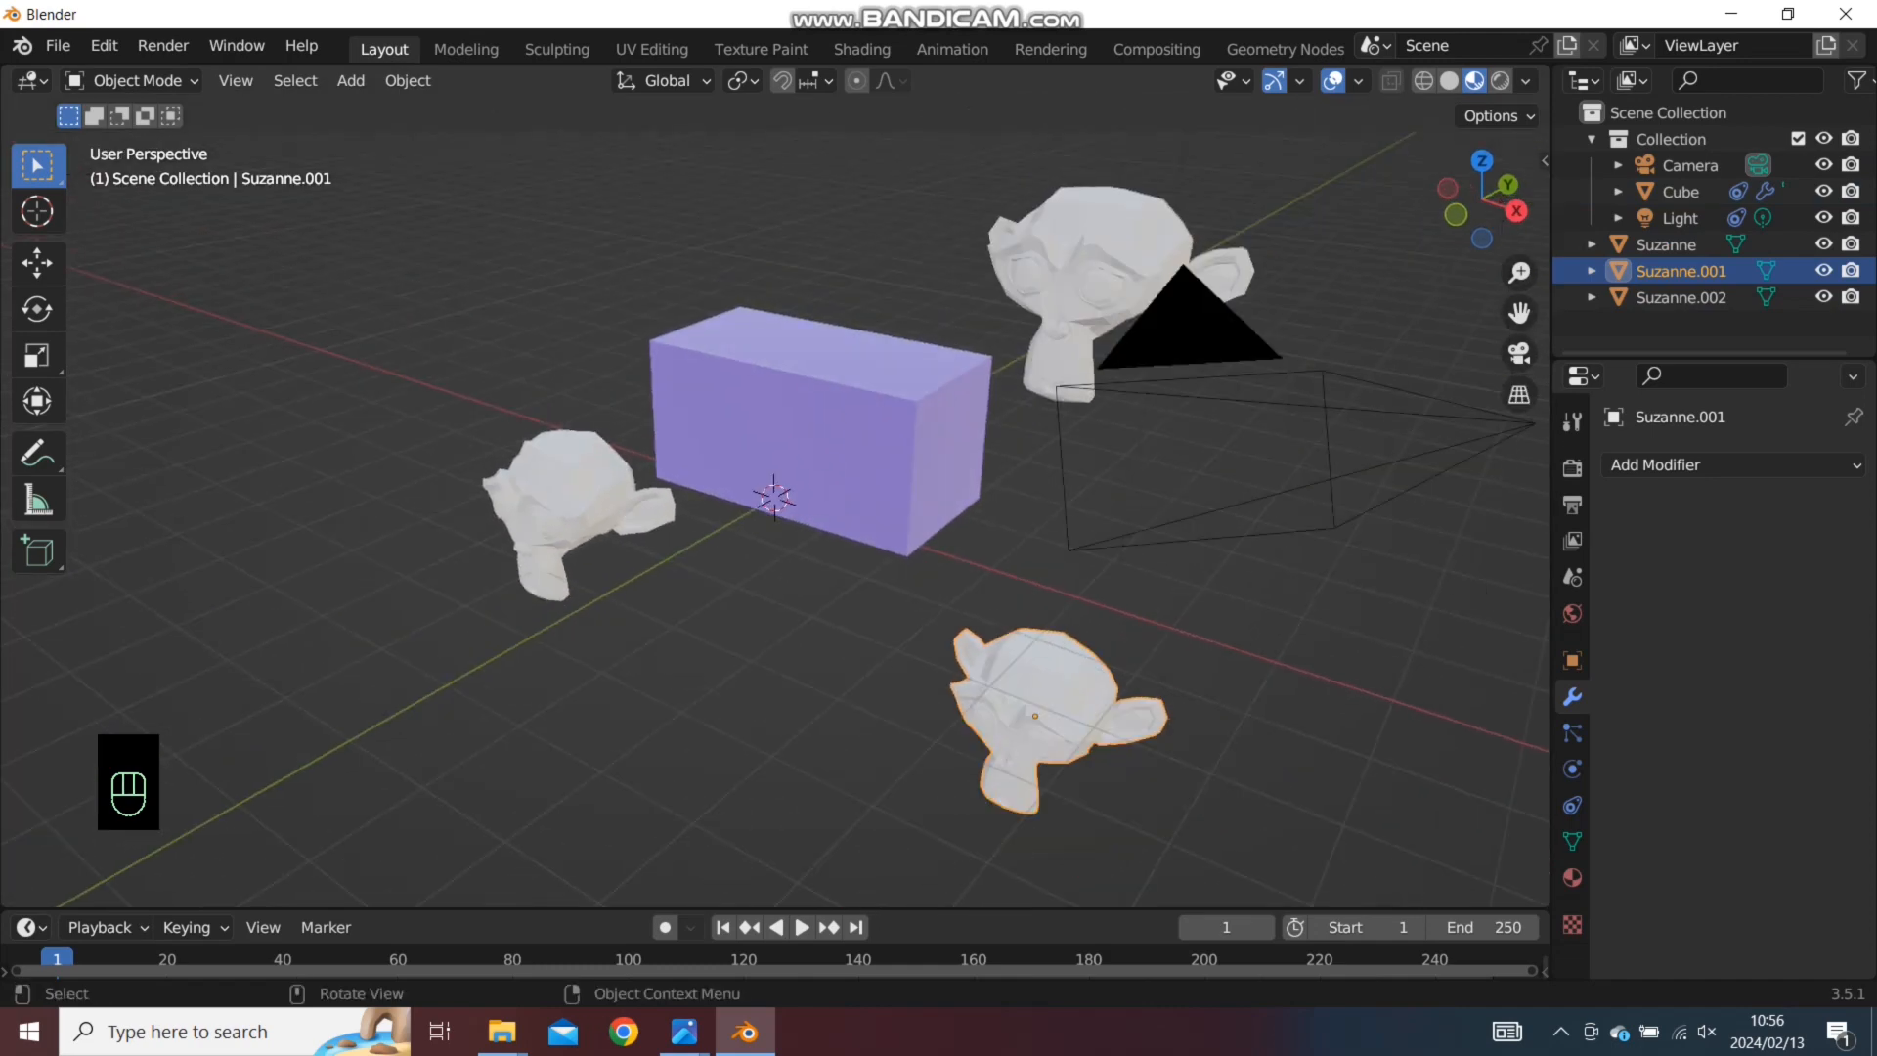
{"action": "key", "text": "g"}
{"action": "left_click", "coordinate": [708, 522]}
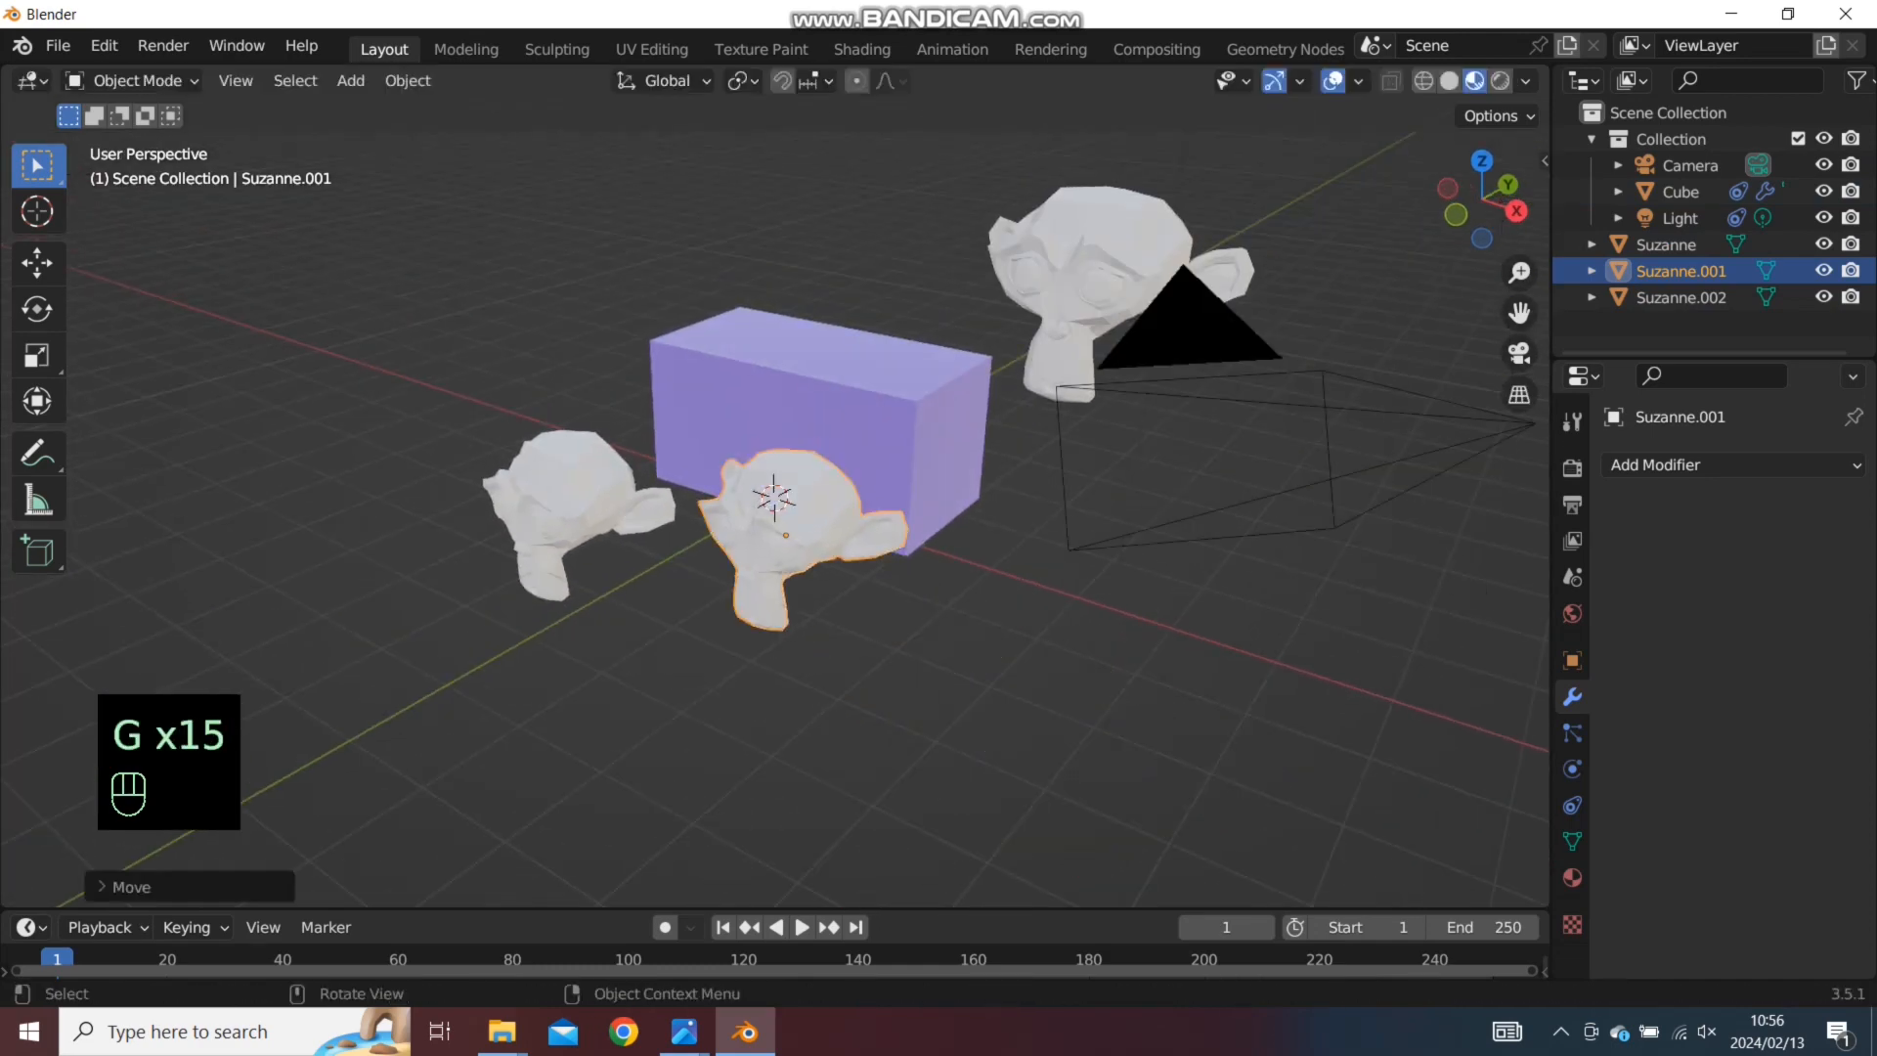
Move the rear monkey to the arrayed cube's negative X end, above the two front monkeys
{"action": "left_click", "coordinate": [1088, 273]}
{"action": "key", "text": "g"}
{"action": "middle_click_drag", "start_coordinate": [1088, 274], "coordinate": [688, 360]}
{"action": "left_click", "coordinate": [642, 313]}
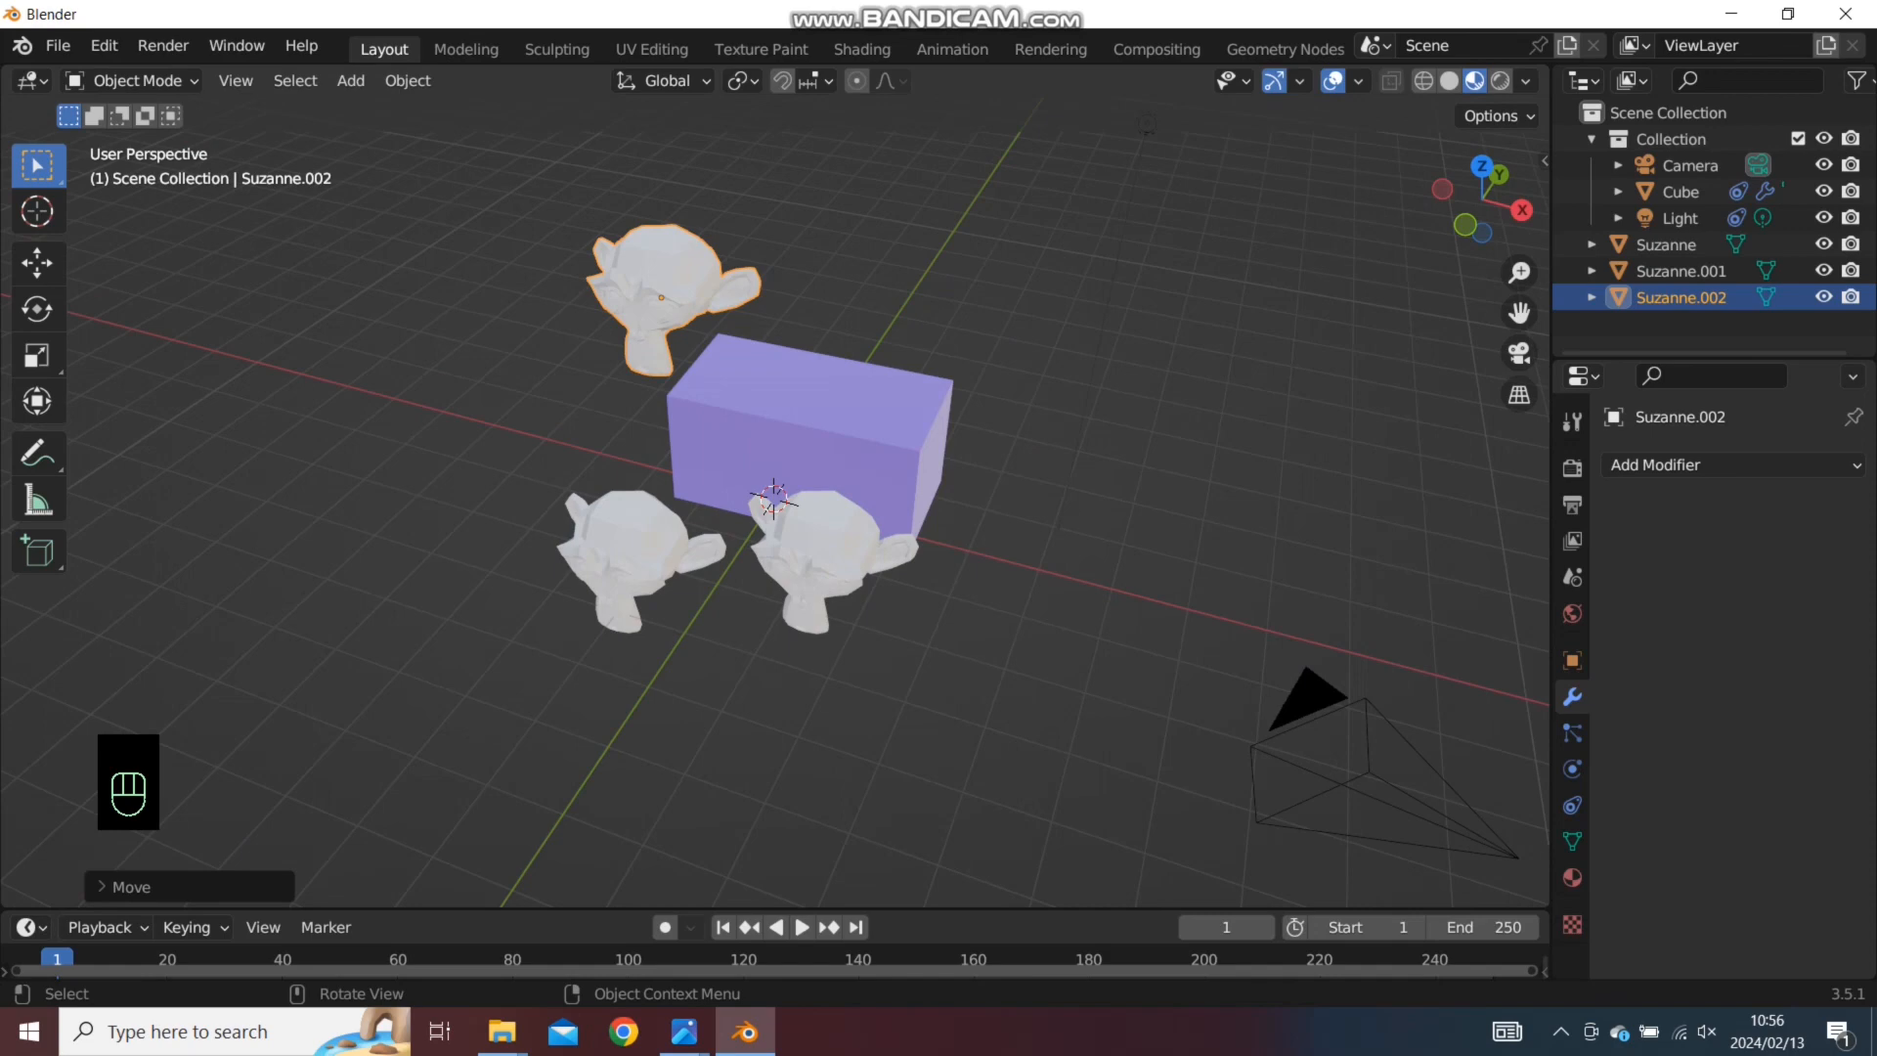
{"action": "middle_click_drag", "start_coordinate": [687, 360], "coordinate": [633, 308]}
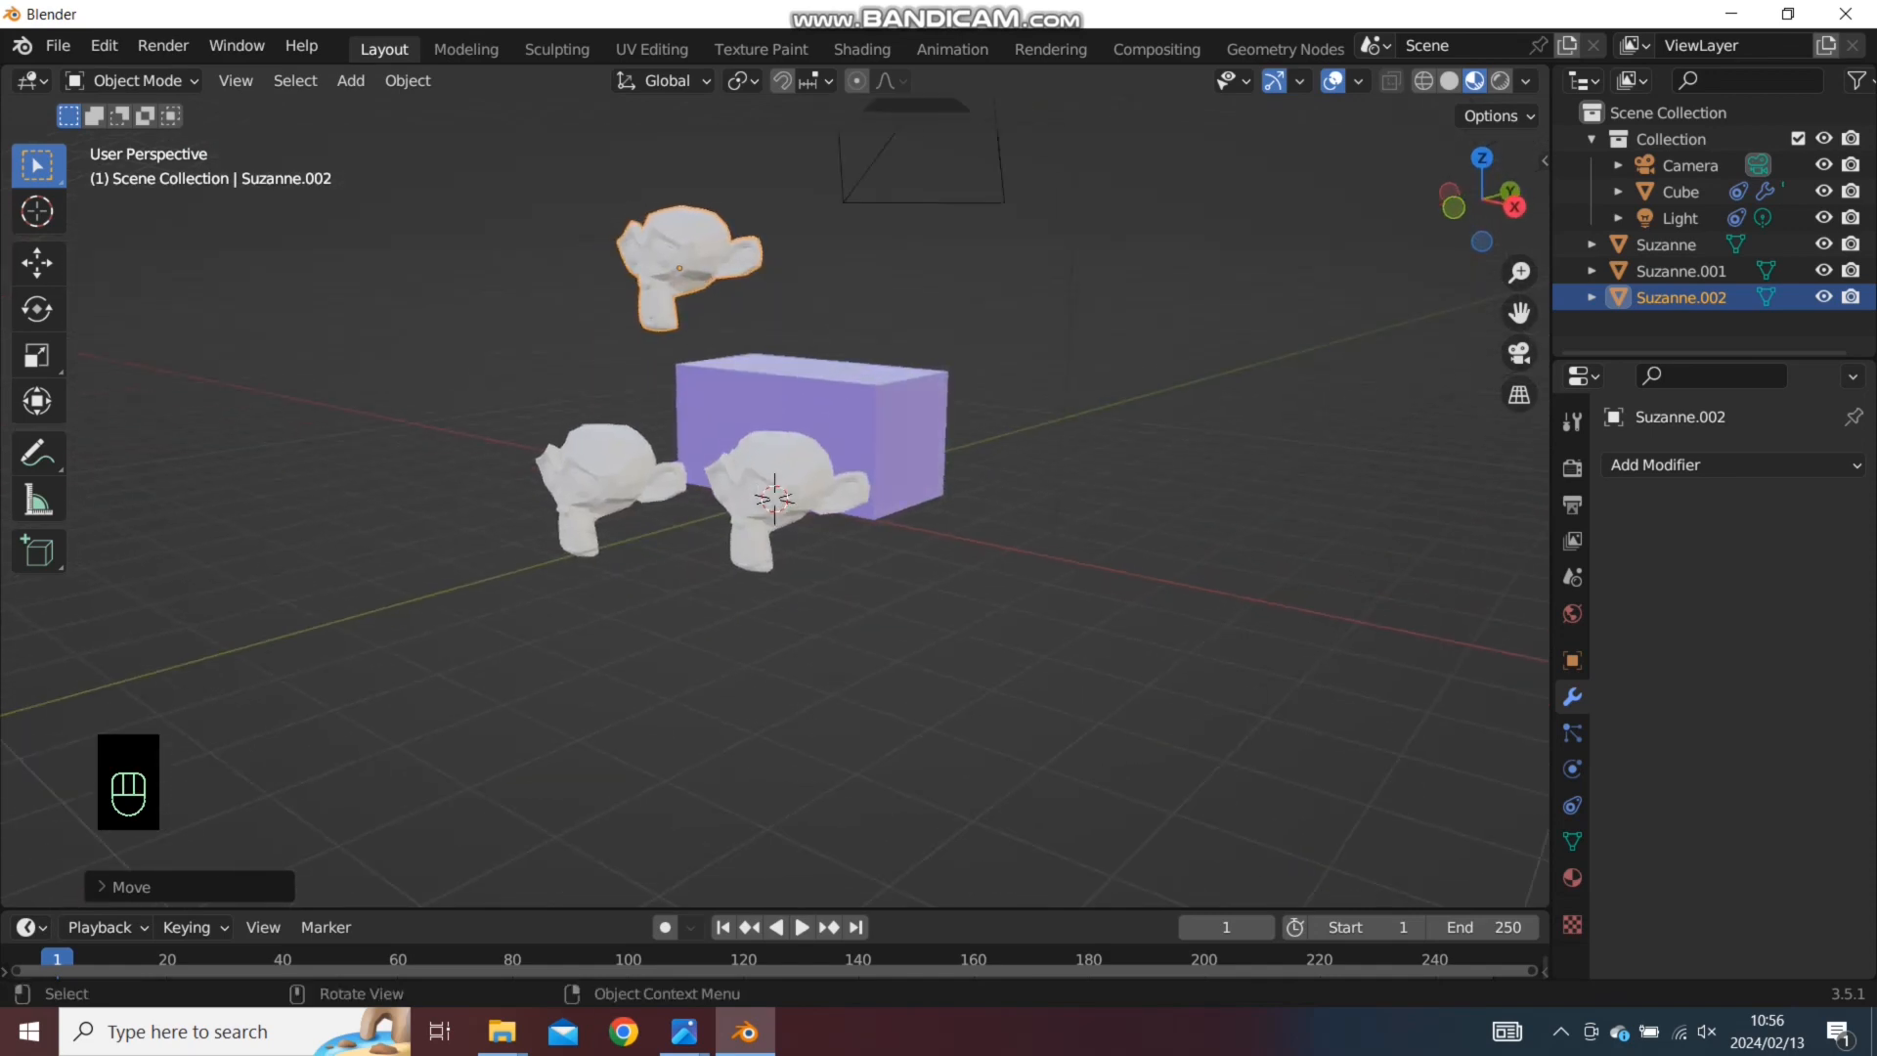
Lower the floating monkey until it sits just above the original monkey at the cube's negative X end
{"action": "left_click", "coordinate": [779, 481]}
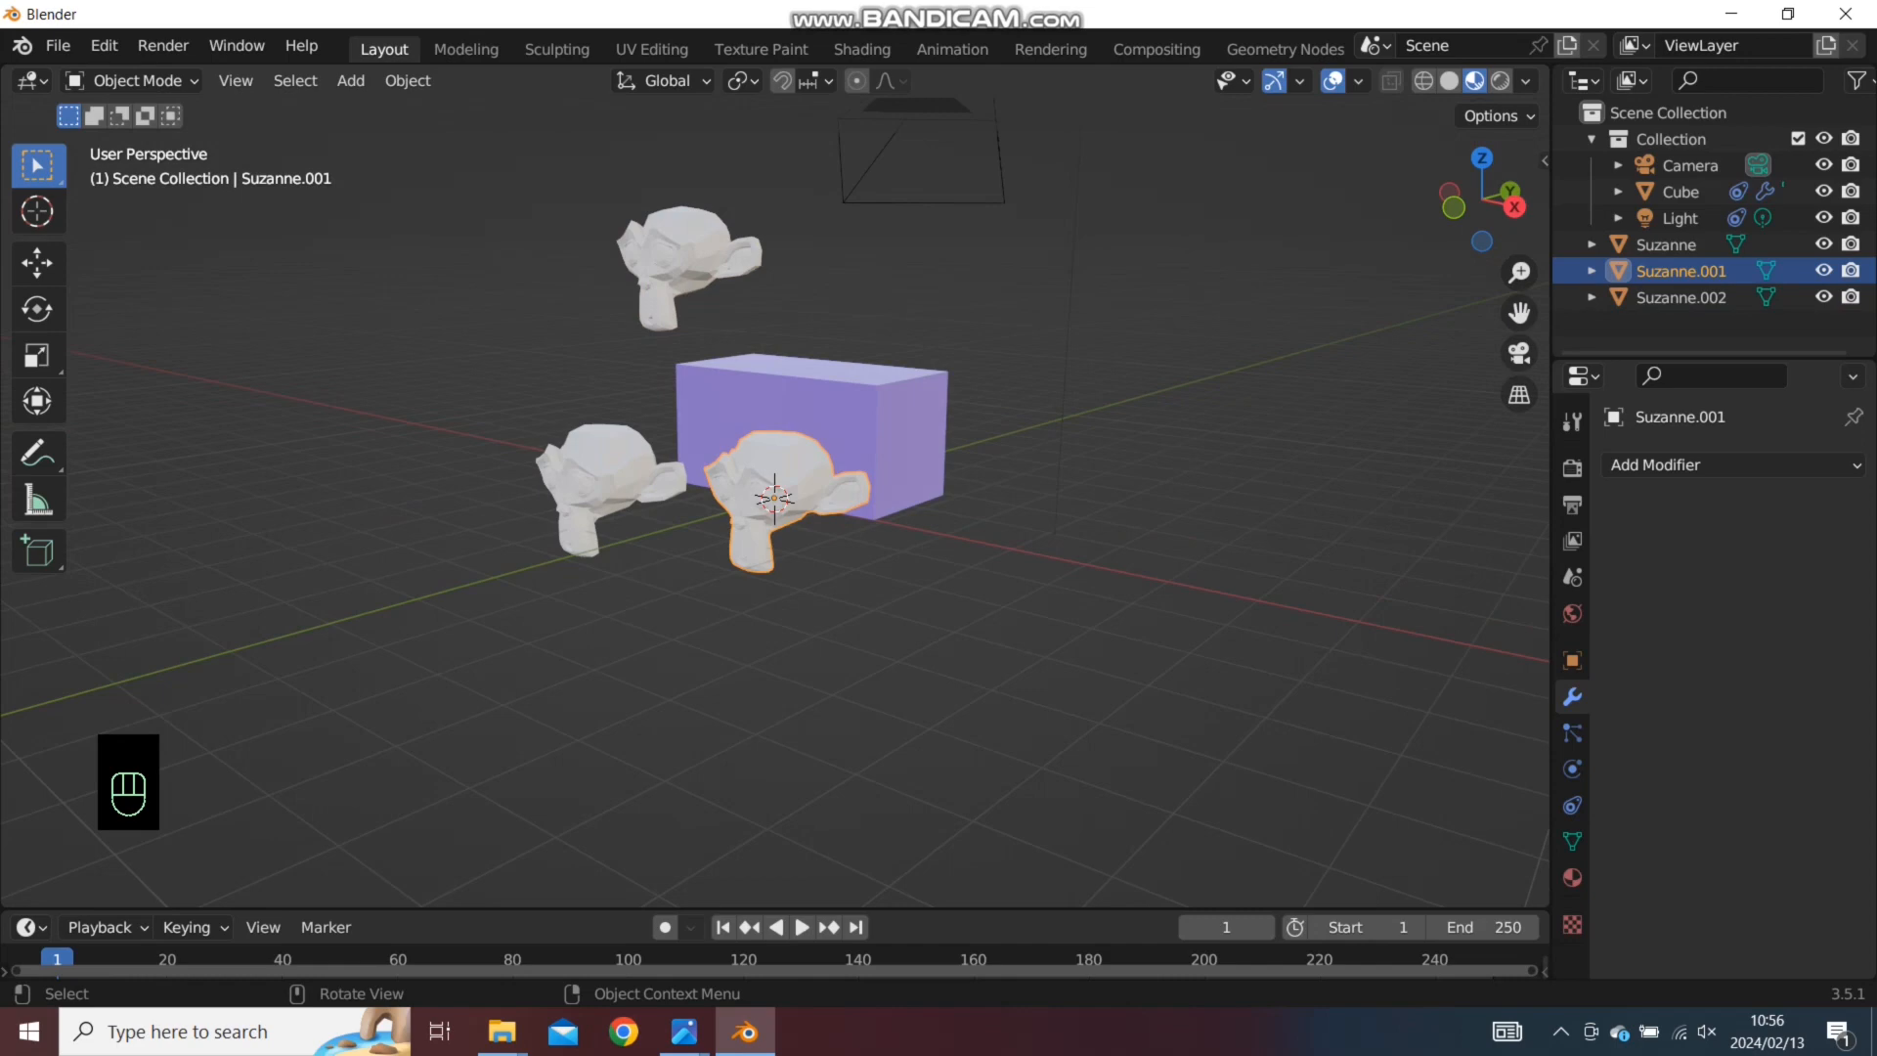
{"action": "left_click", "coordinate": [684, 262]}
{"action": "key", "text": "g"}
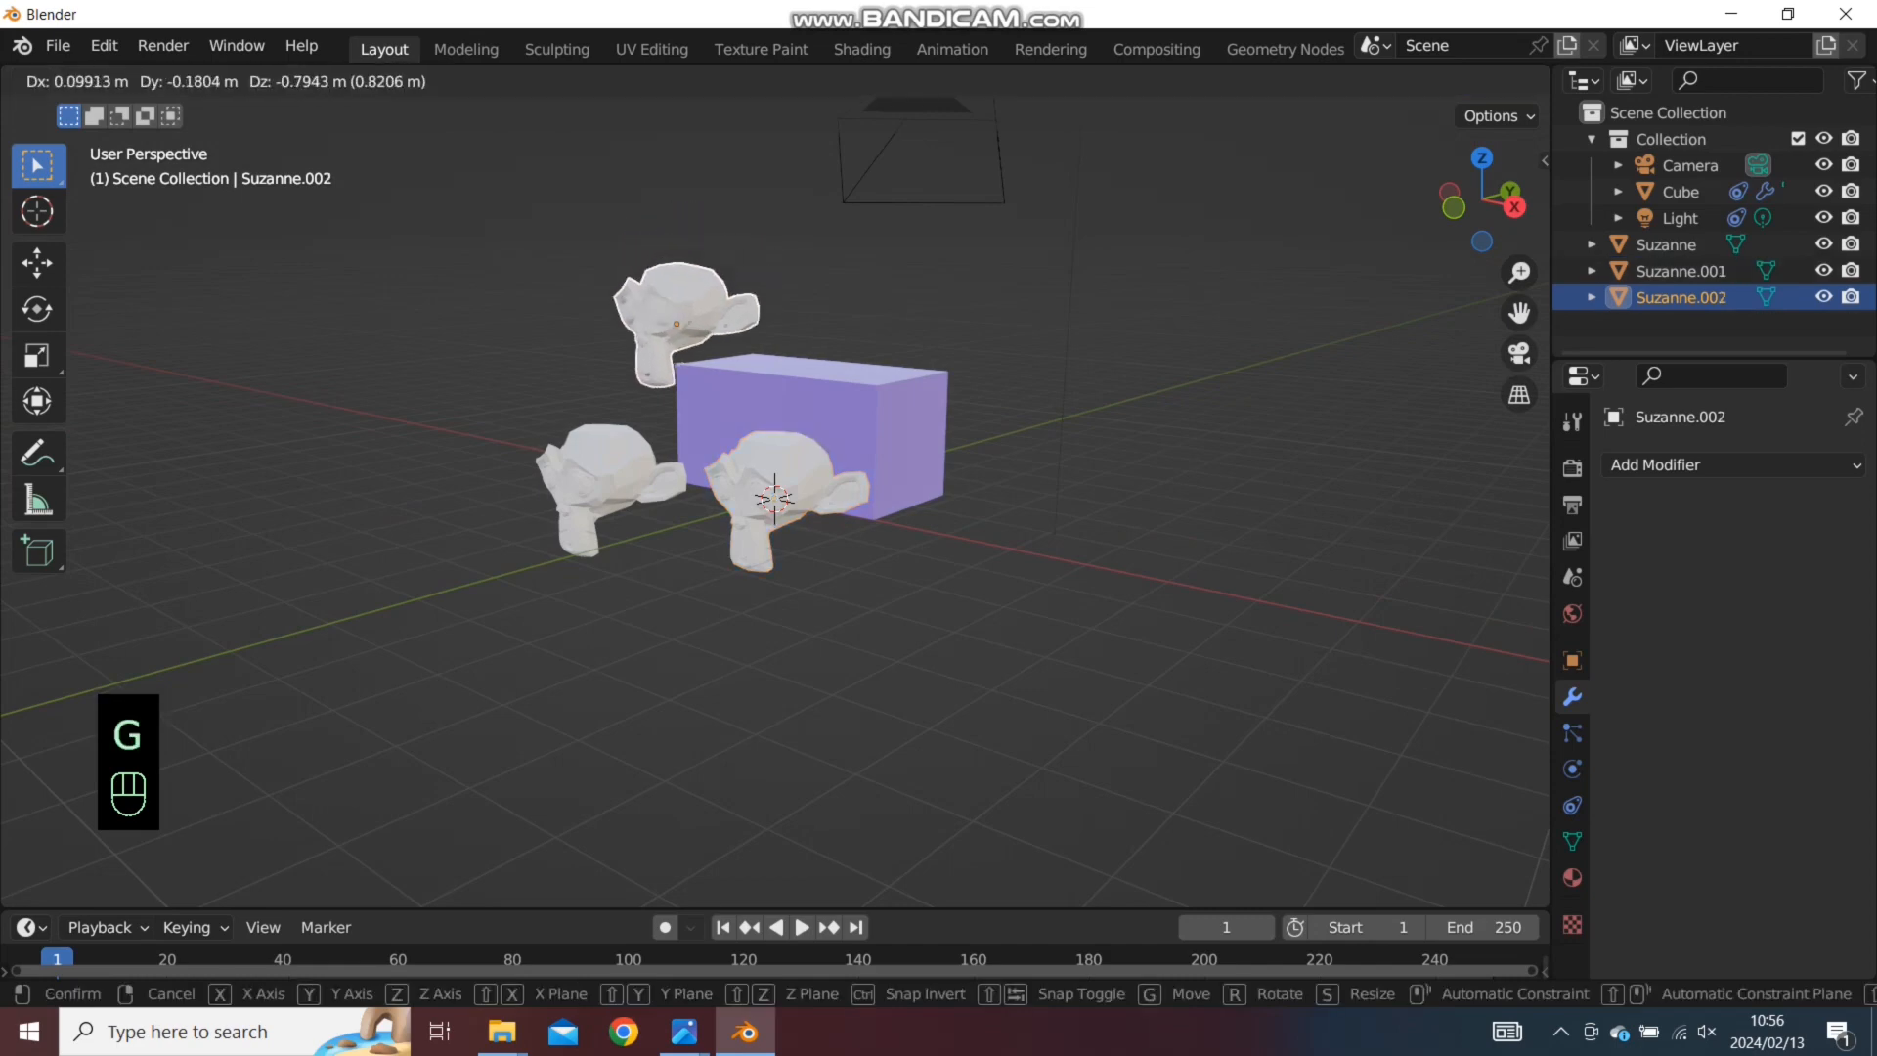
{"action": "left_click", "coordinate": [647, 350]}
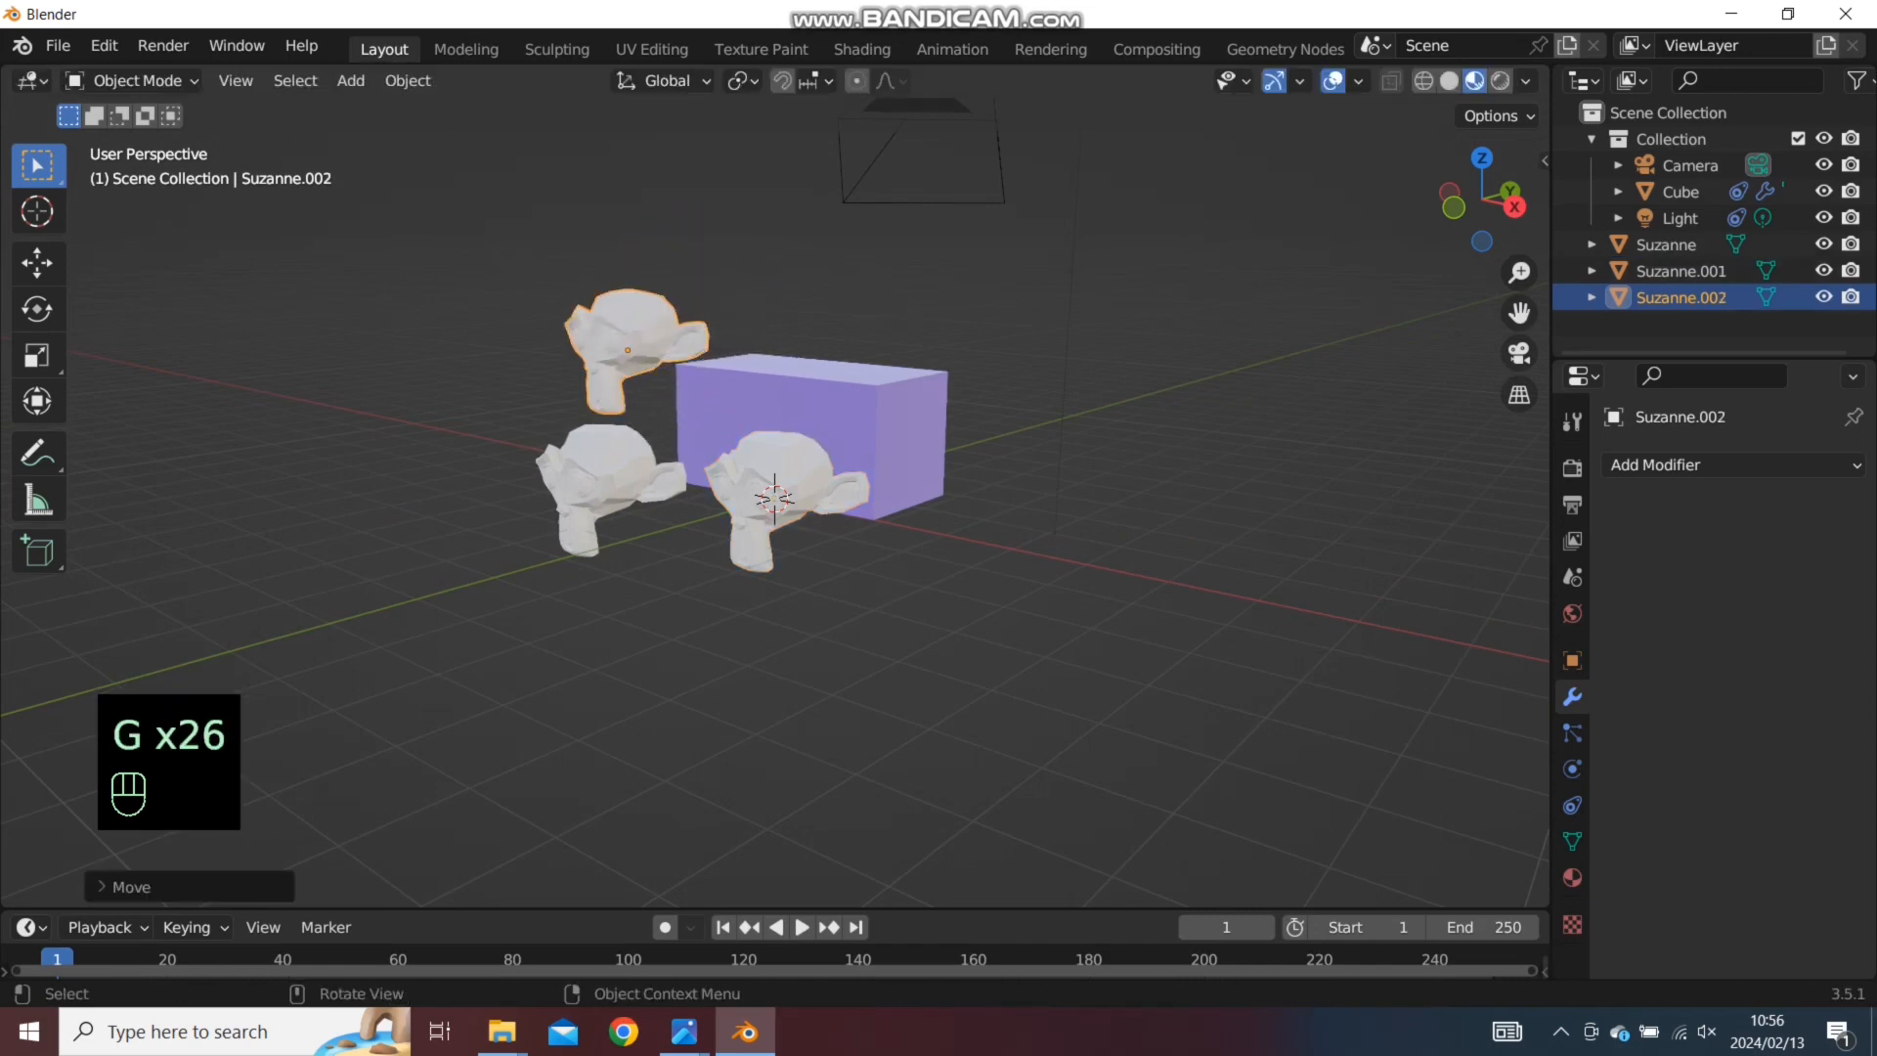
{"action": "middle_click_drag", "start_coordinate": [647, 350], "coordinate": [537, 361]}
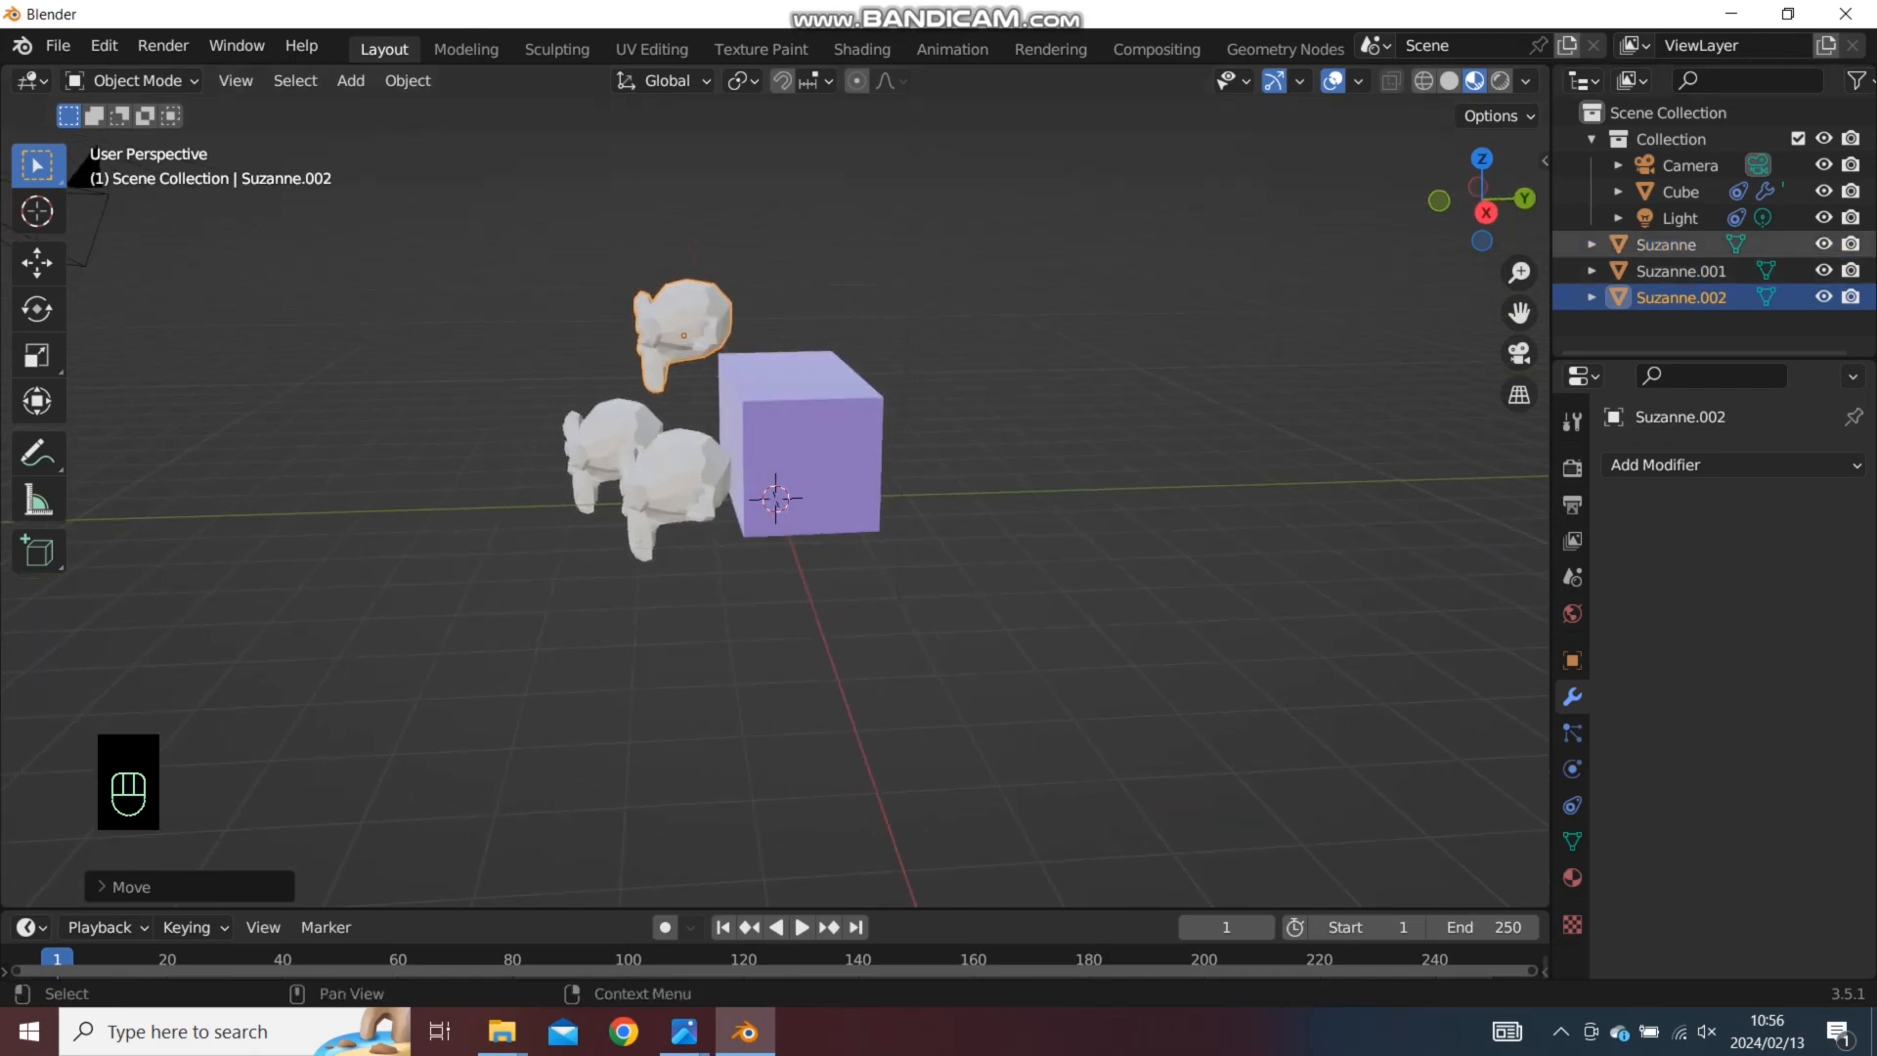
Create a new collection in the outliner and name it momkeys
{"action": "right_click", "coordinate": [1564, 323]}
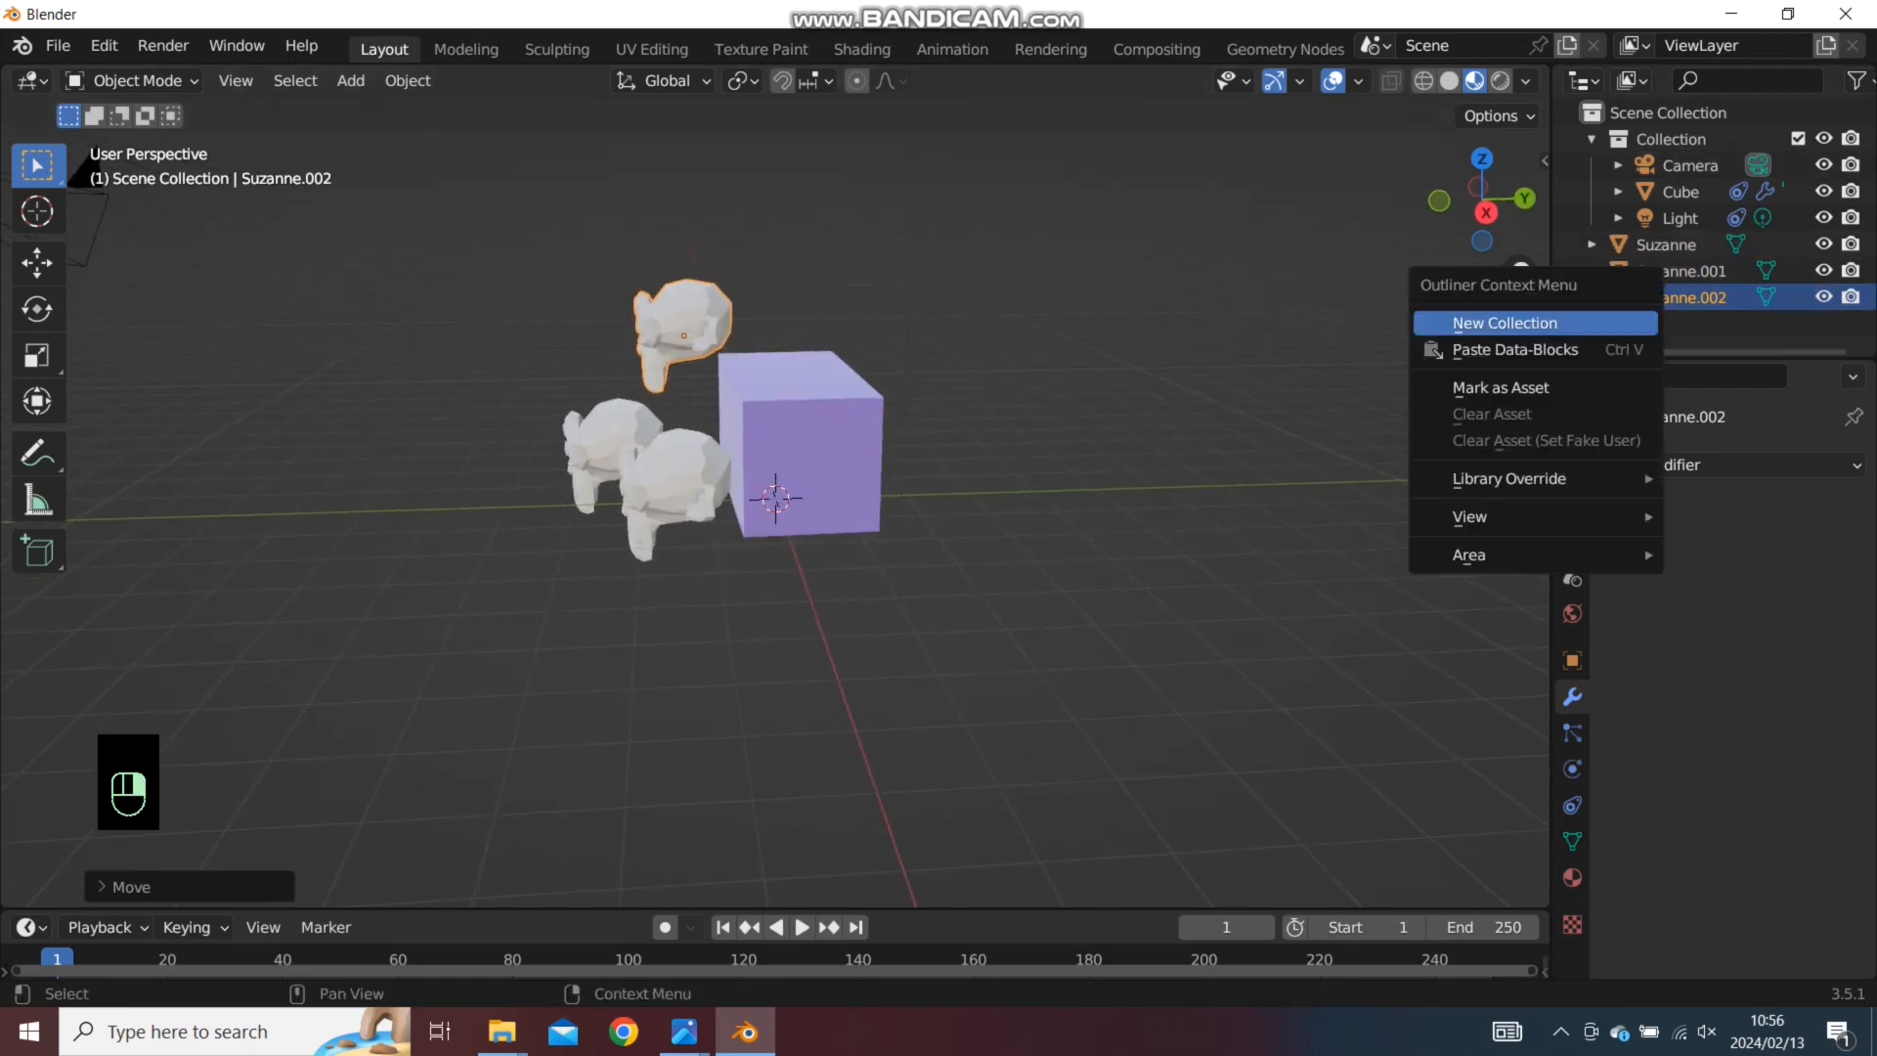
{"action": "left_click", "coordinate": [1505, 323]}
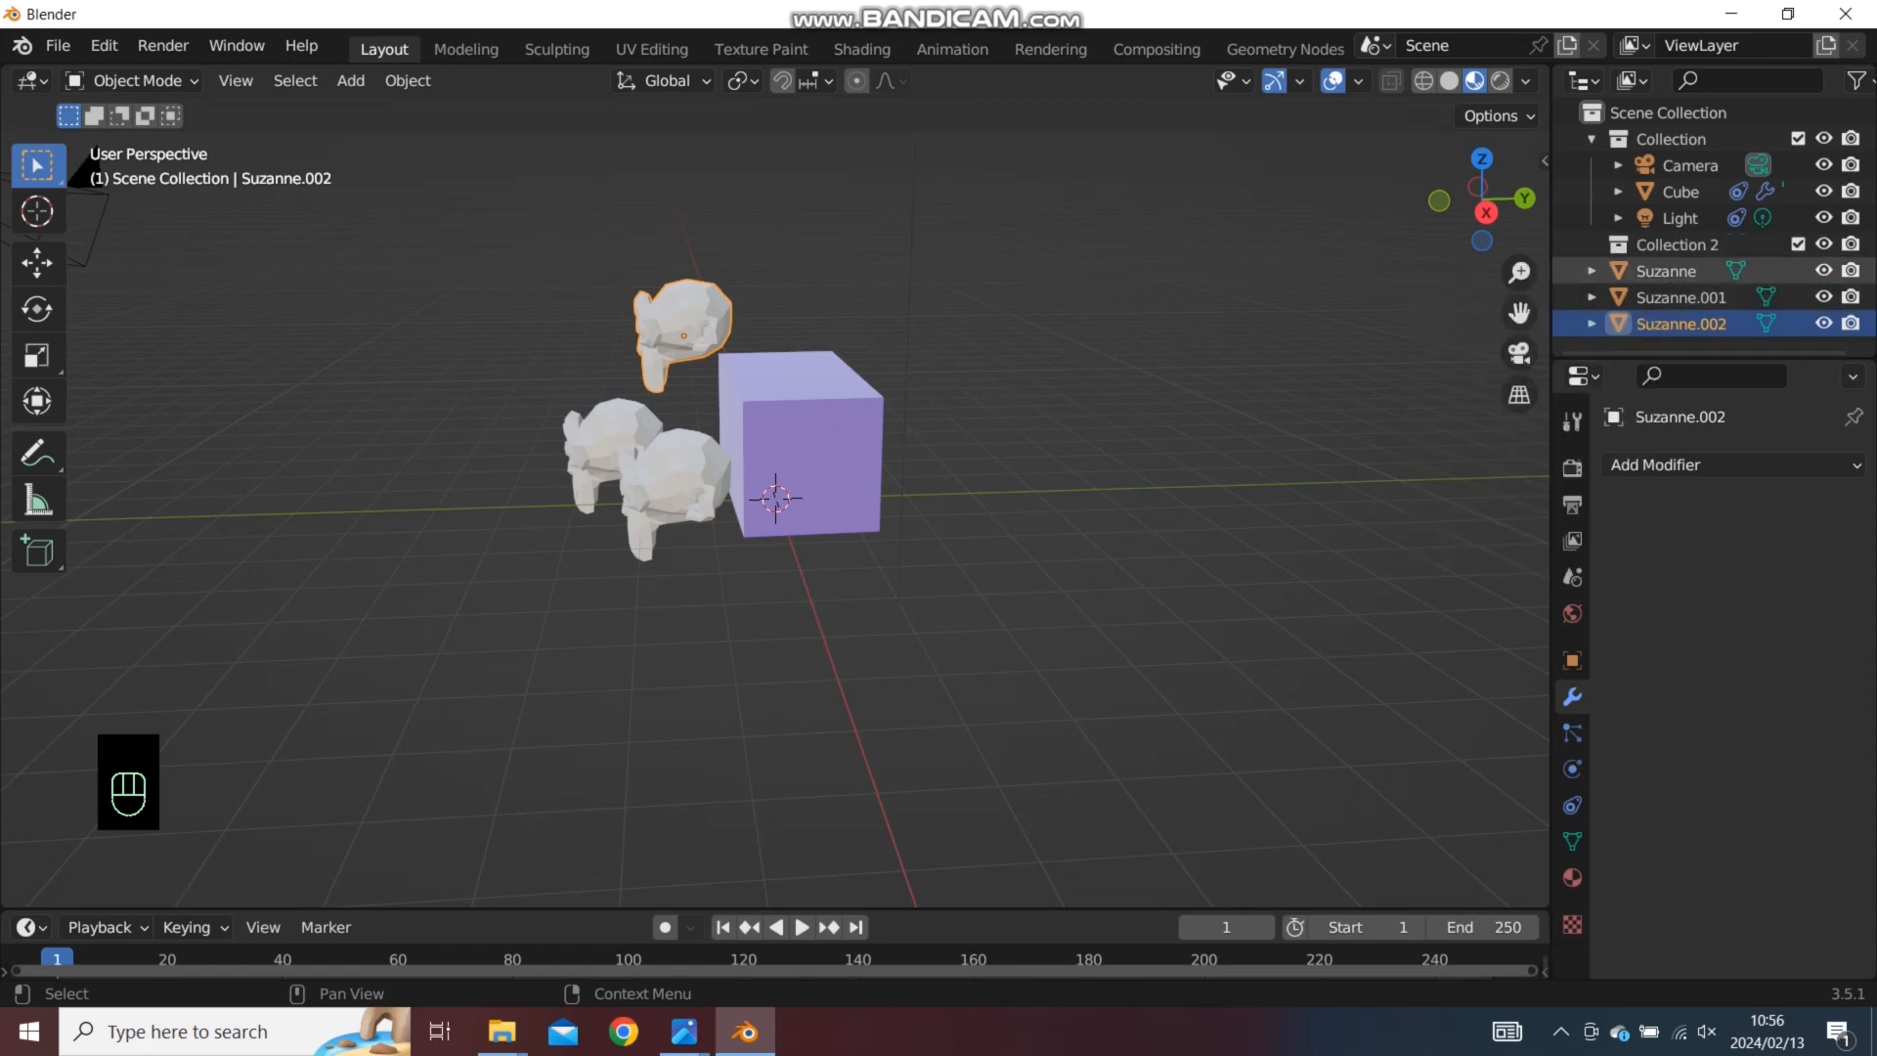
{"action": "left_click", "coordinate": [1677, 244]}
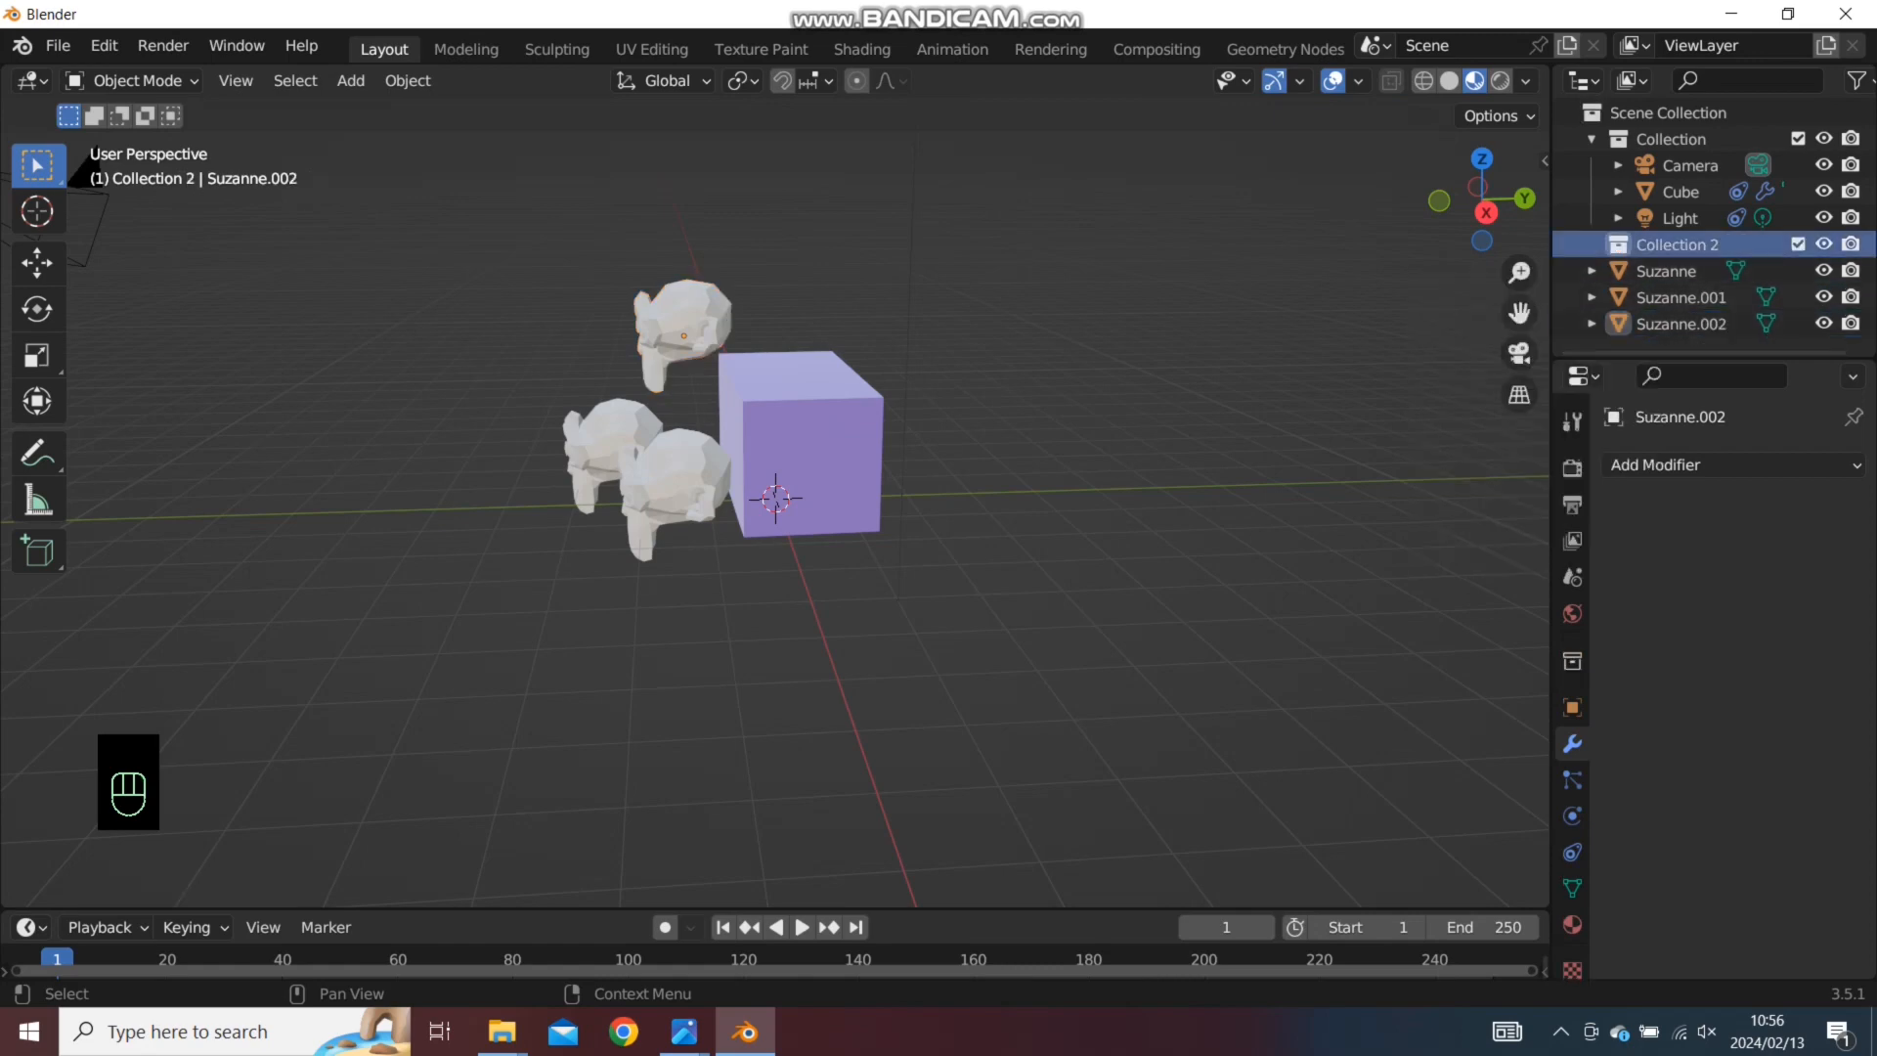
{"action": "double_click", "coordinate": [1678, 244]}
{"action": "key", "text": "BackSpace"}
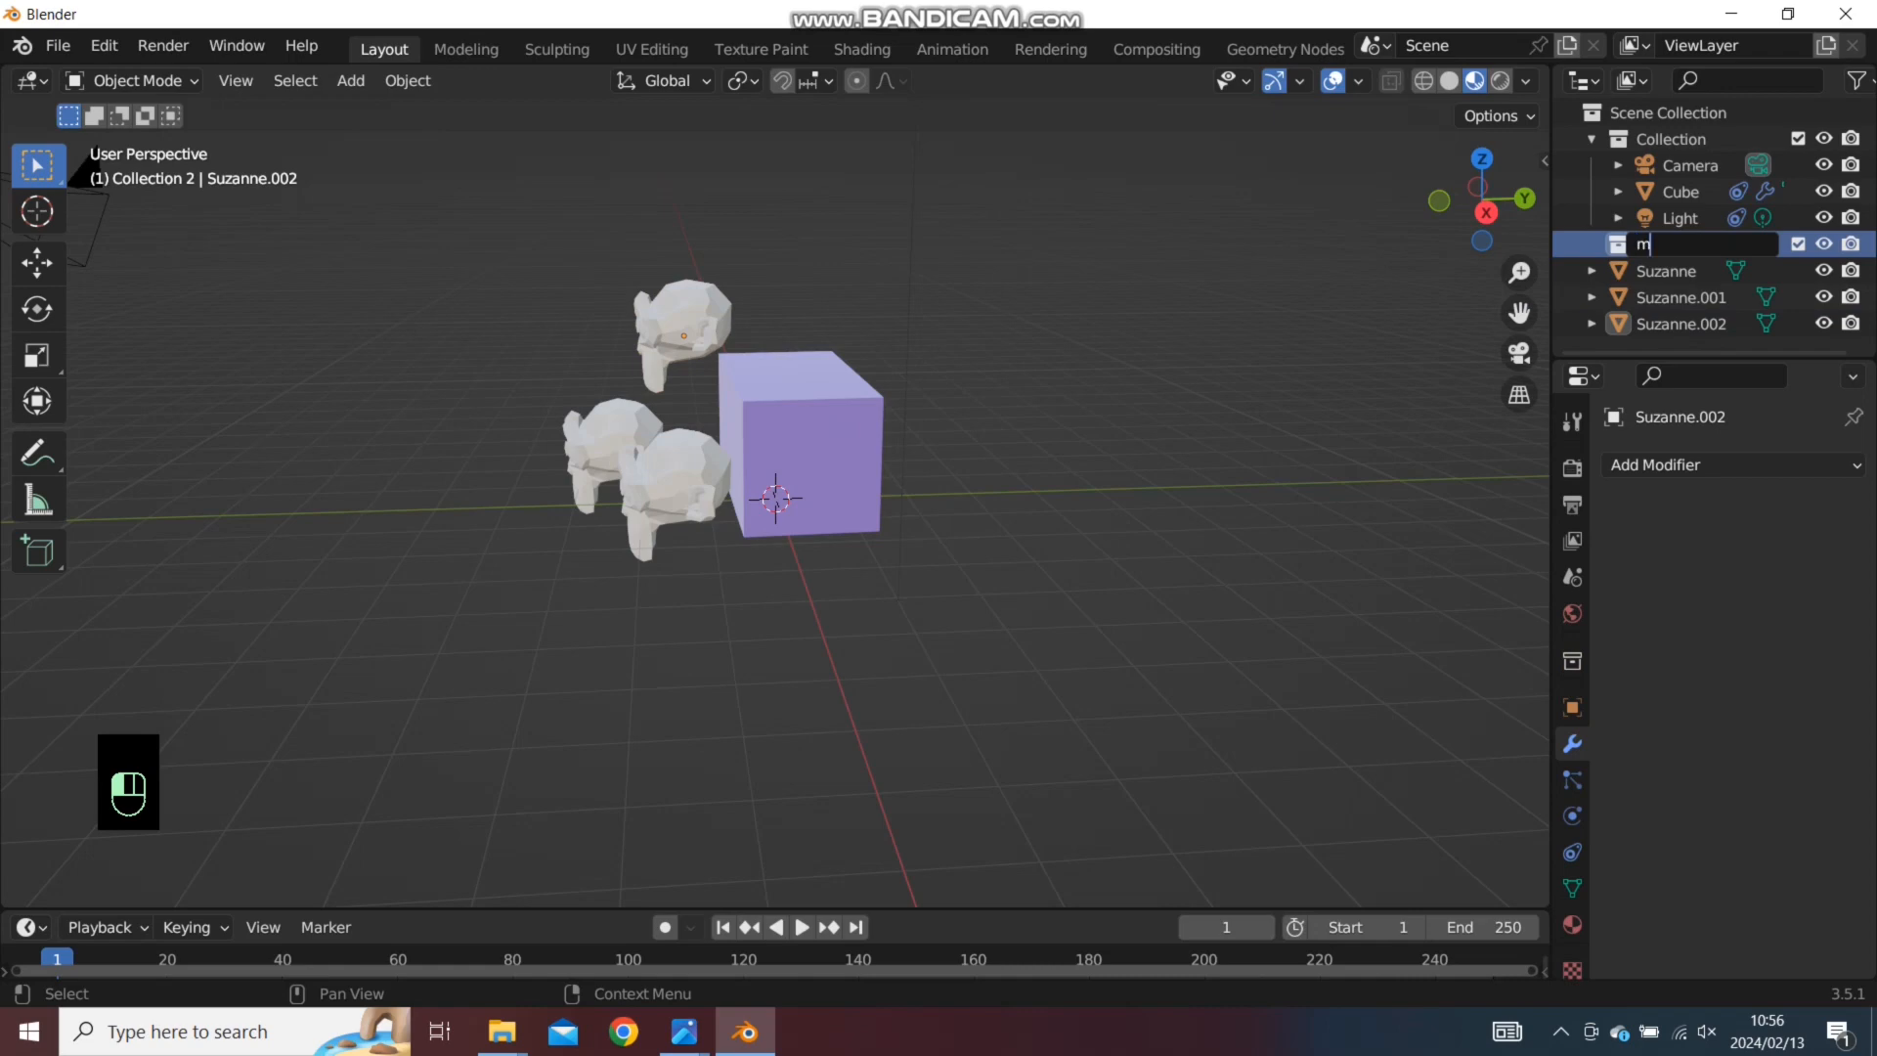
{"action": "type", "text": "momkeys"}
{"action": "key", "text": "Return"}
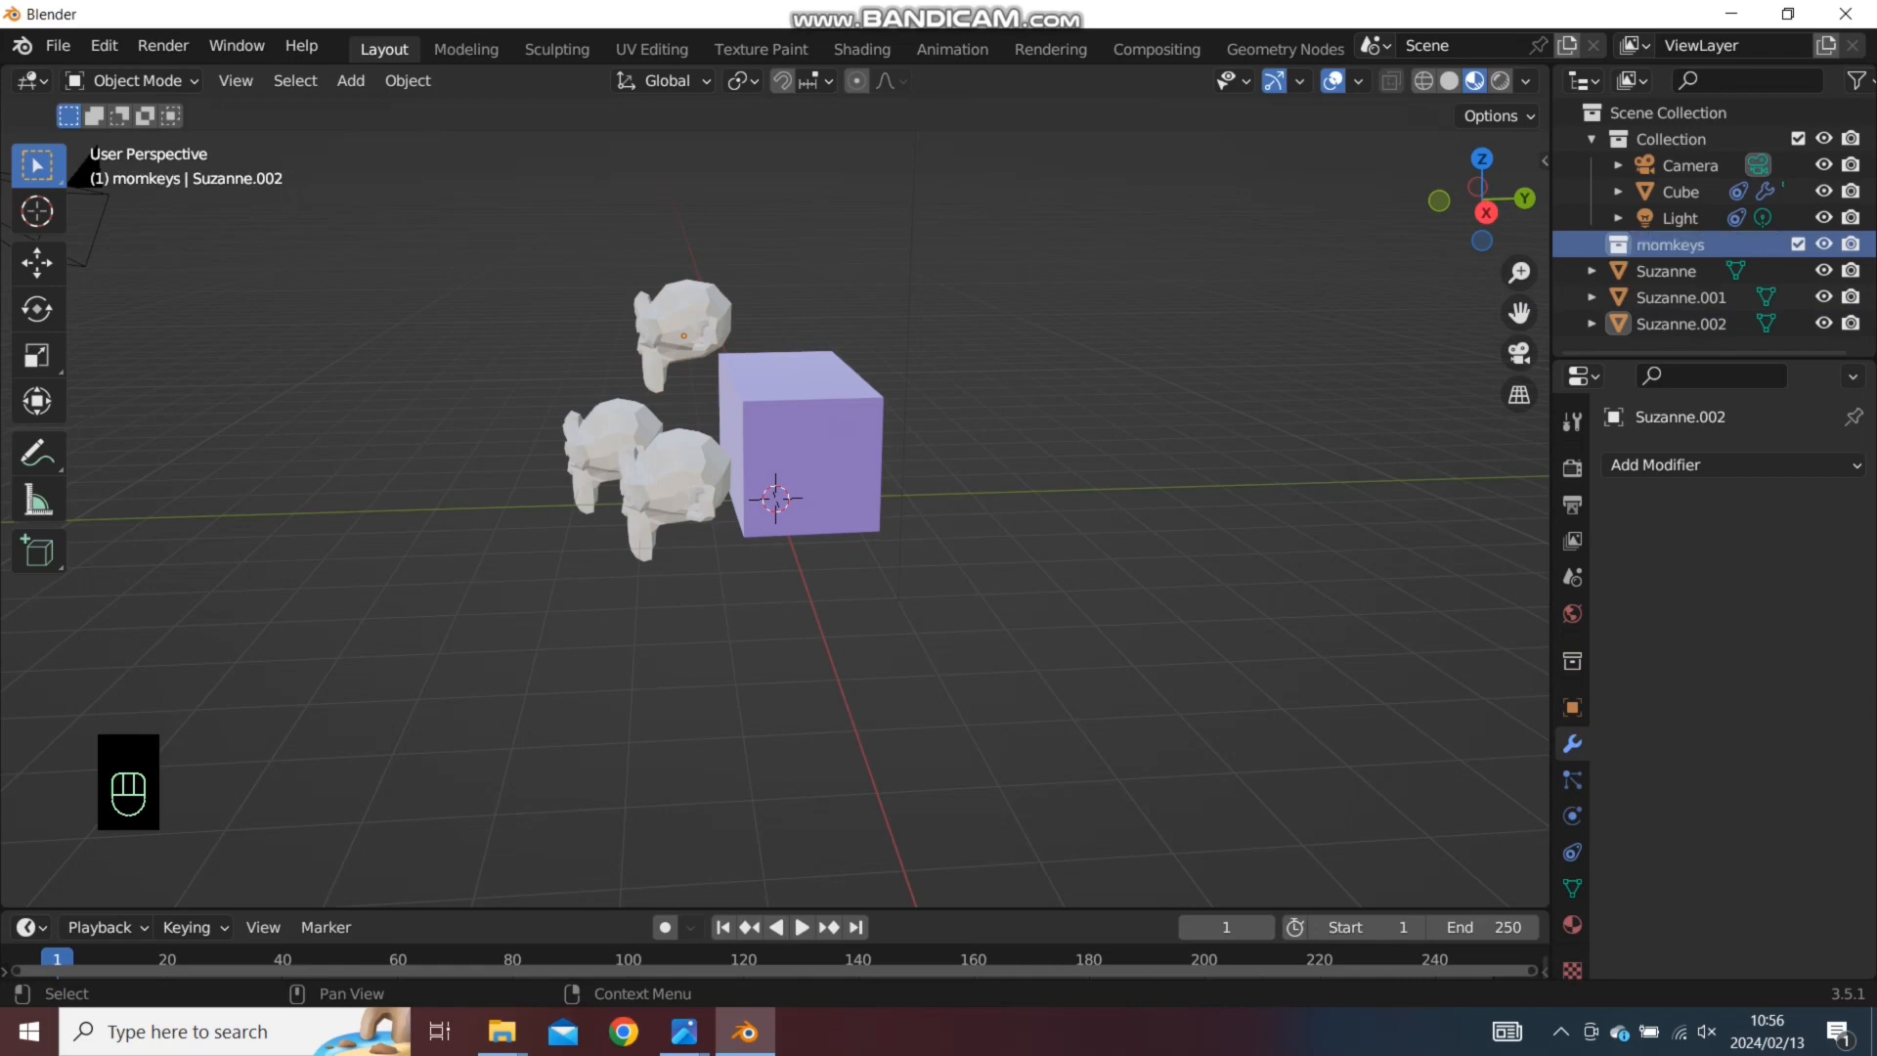
Correct the new collection's name to monkeys
{"action": "double_click", "coordinate": [1672, 244]}
{"action": "left_click", "coordinate": [1671, 245]}
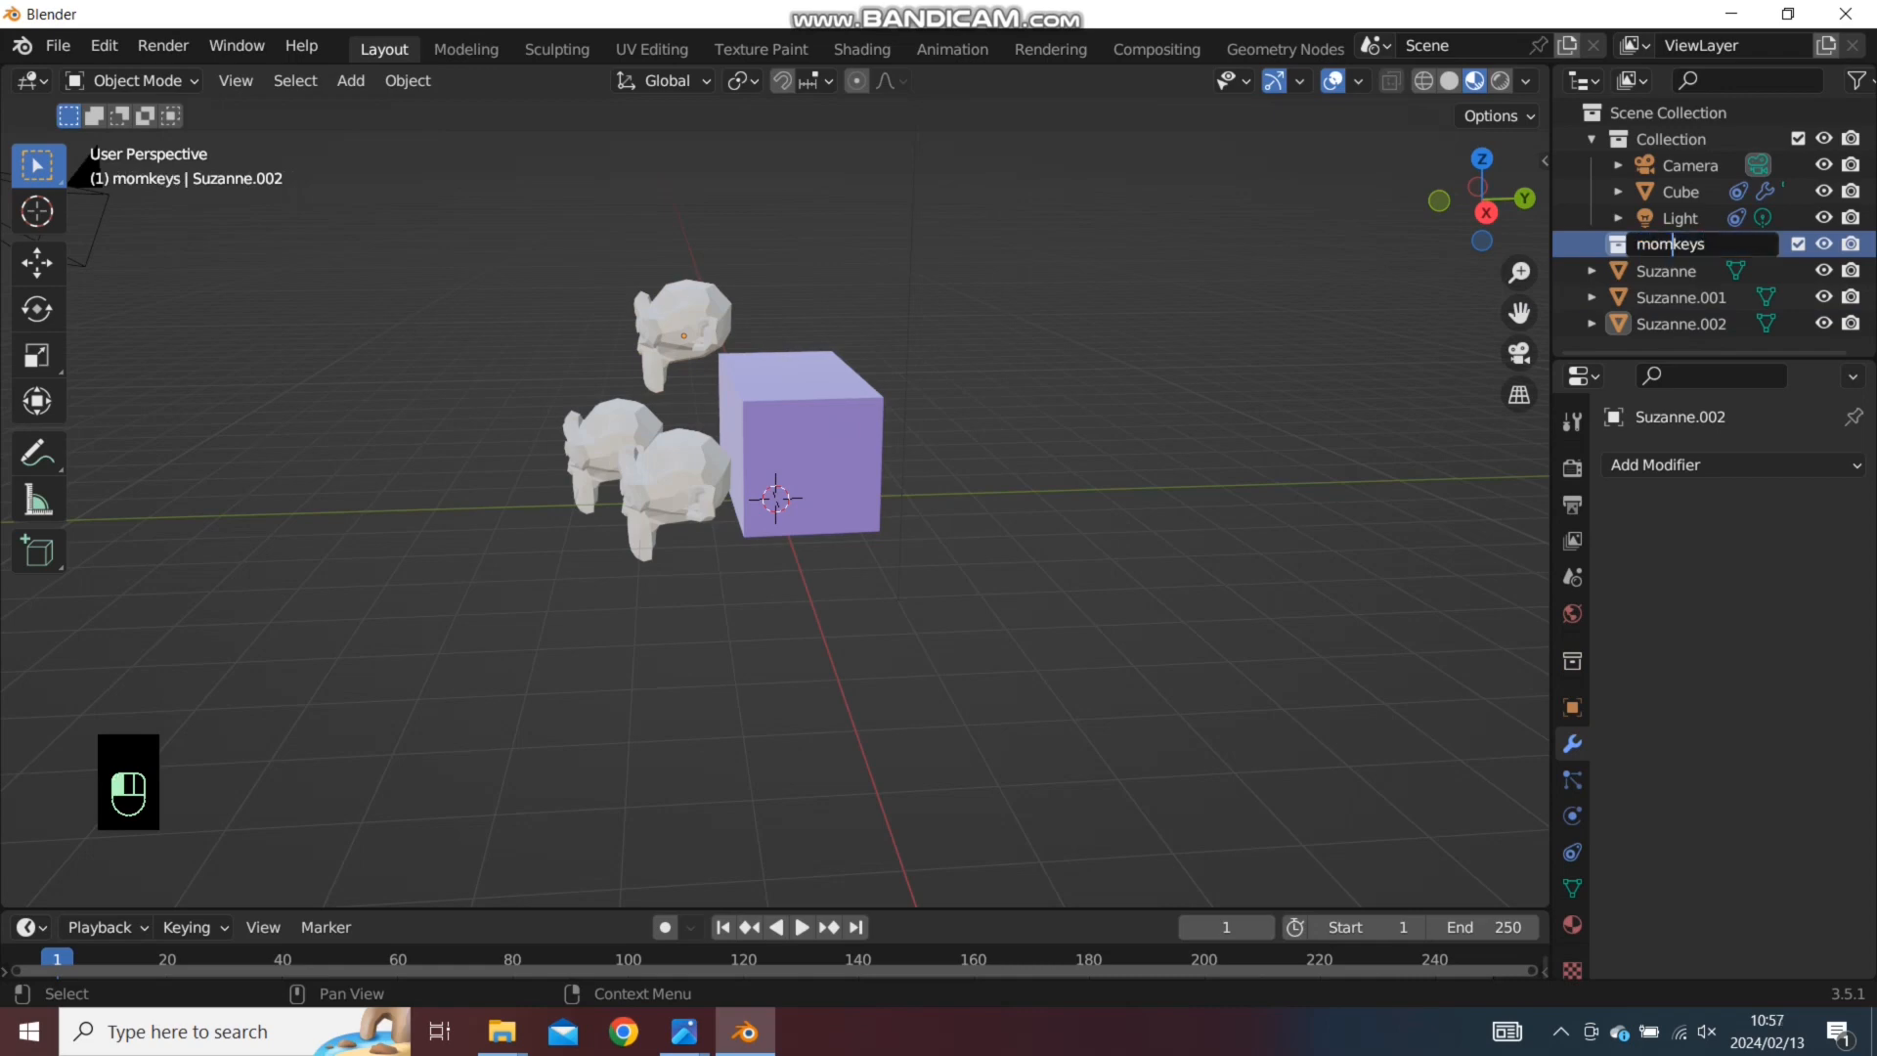
{"action": "key", "text": "BackSpace"}
{"action": "type", "text": "nk"}
{"action": "key", "text": "BackSpace"}
{"action": "type", "text": "n"}
{"action": "key", "text": "Return"}
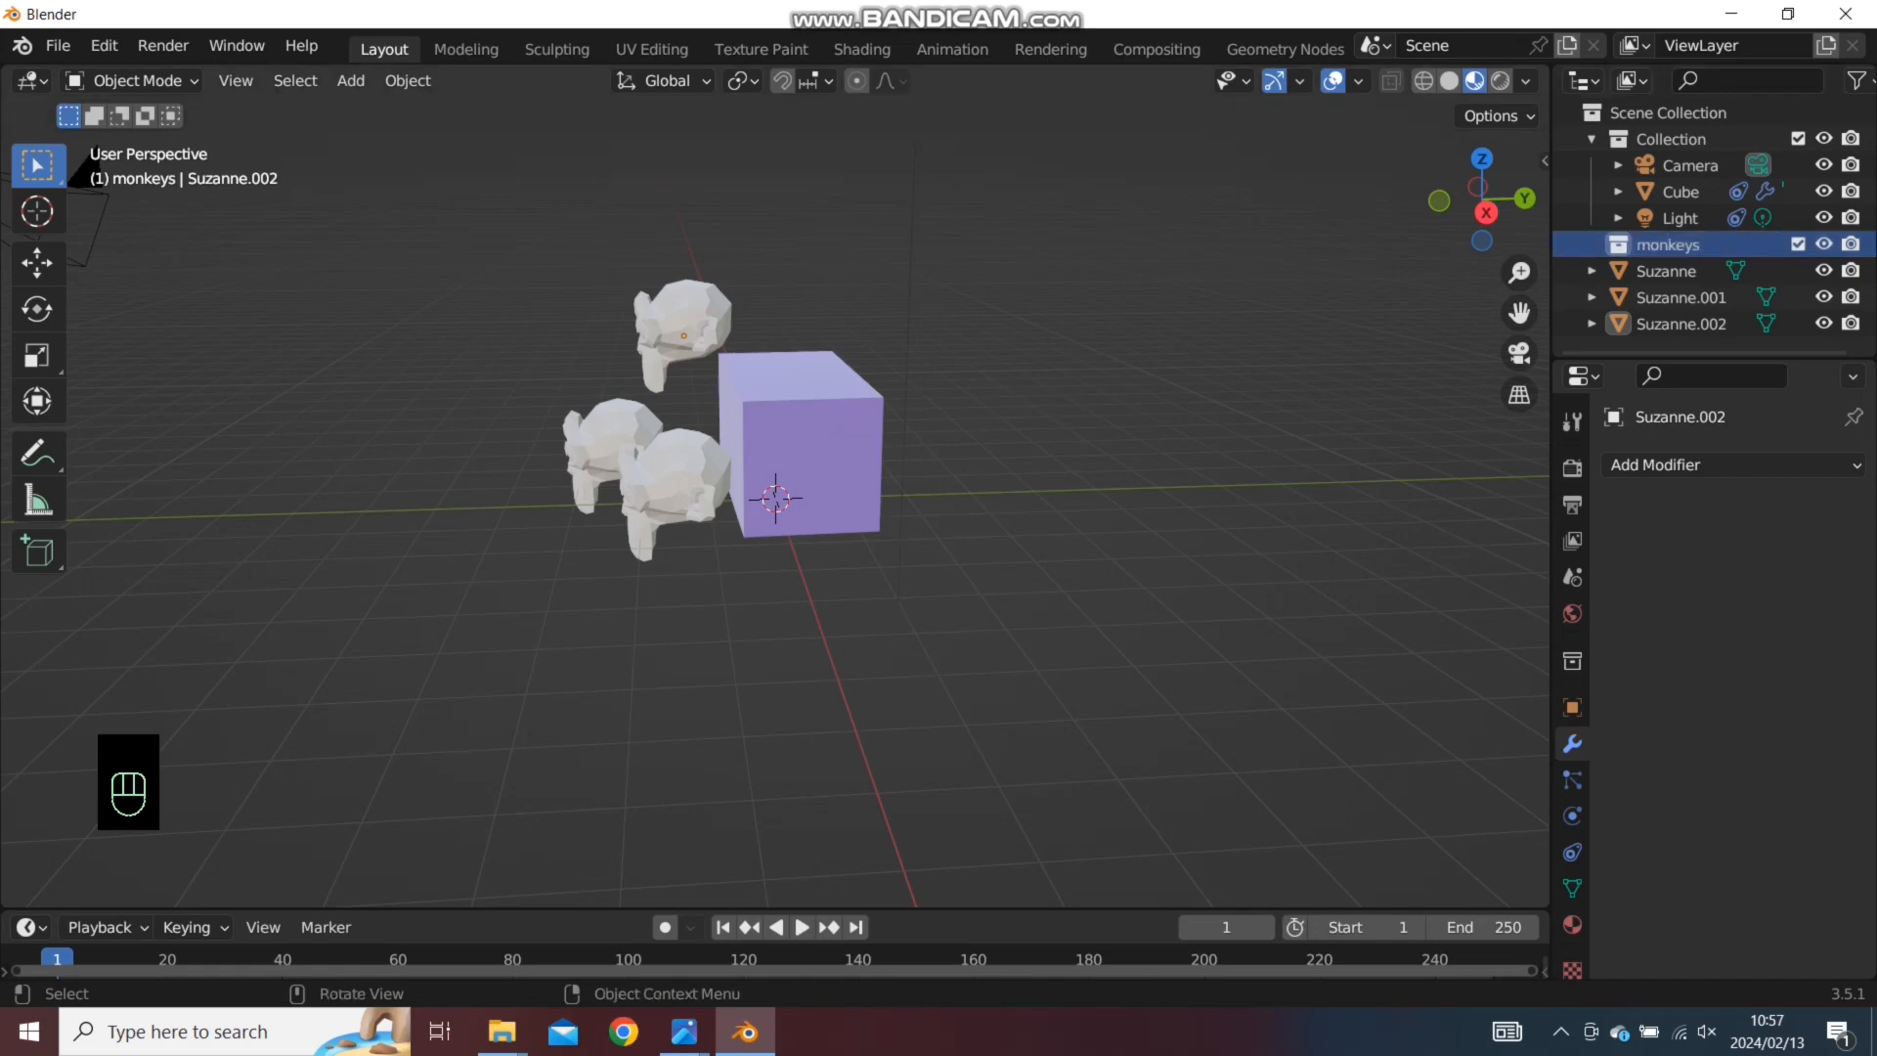
{"action": "left_click", "coordinate": [812, 452]}
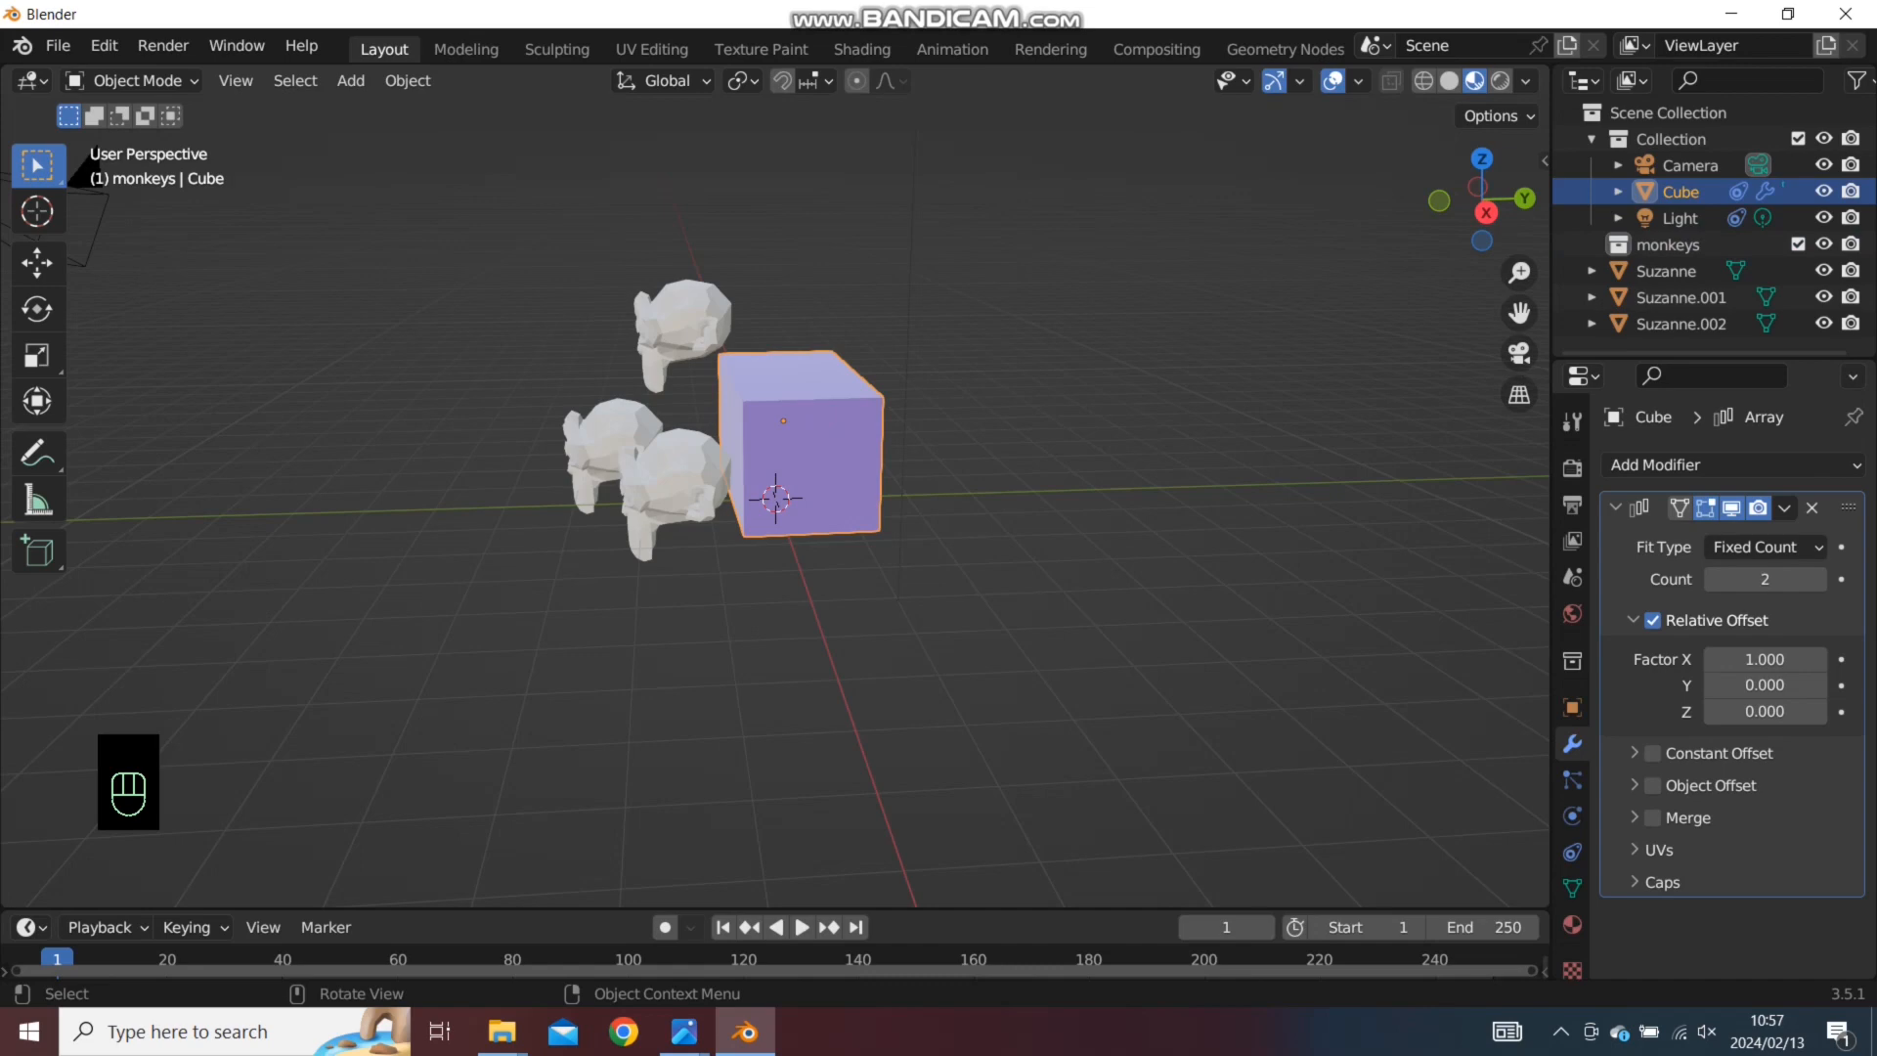
{"action": "key", "text": "m"}
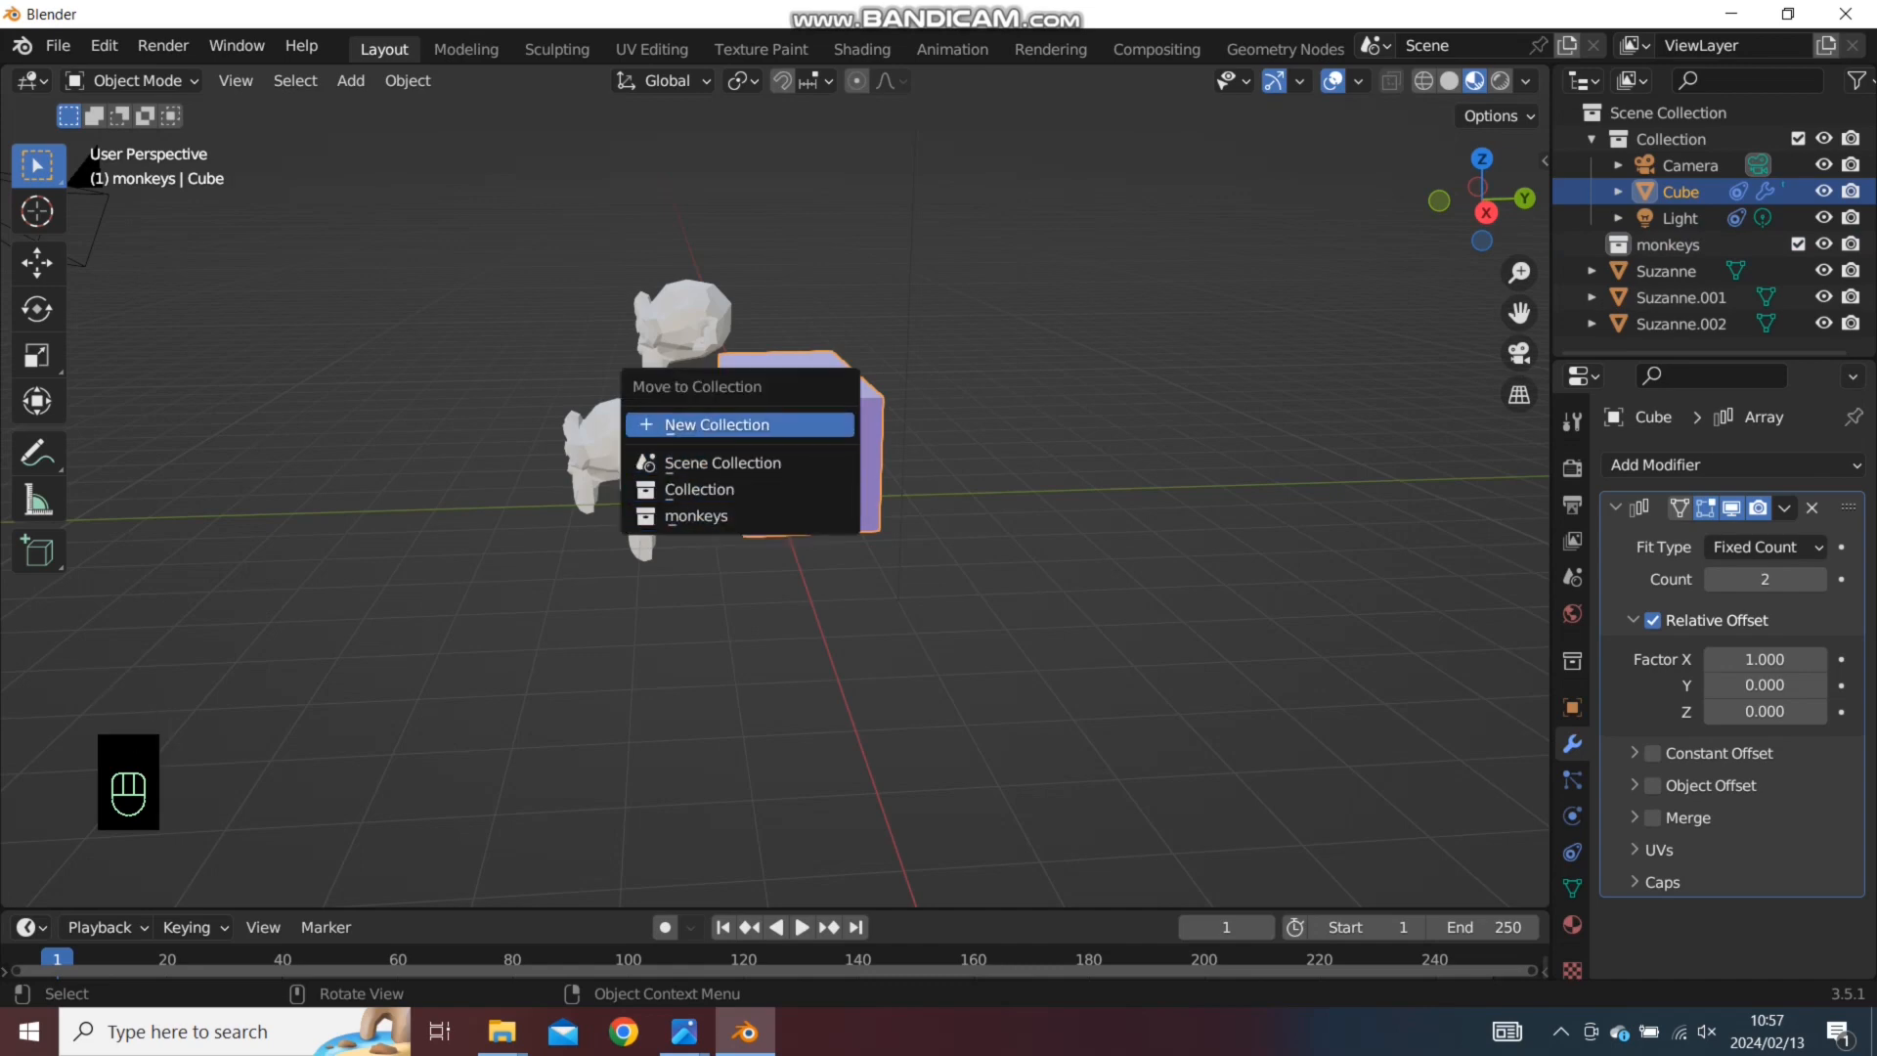
{"action": "left_click", "coordinate": [763, 635]}
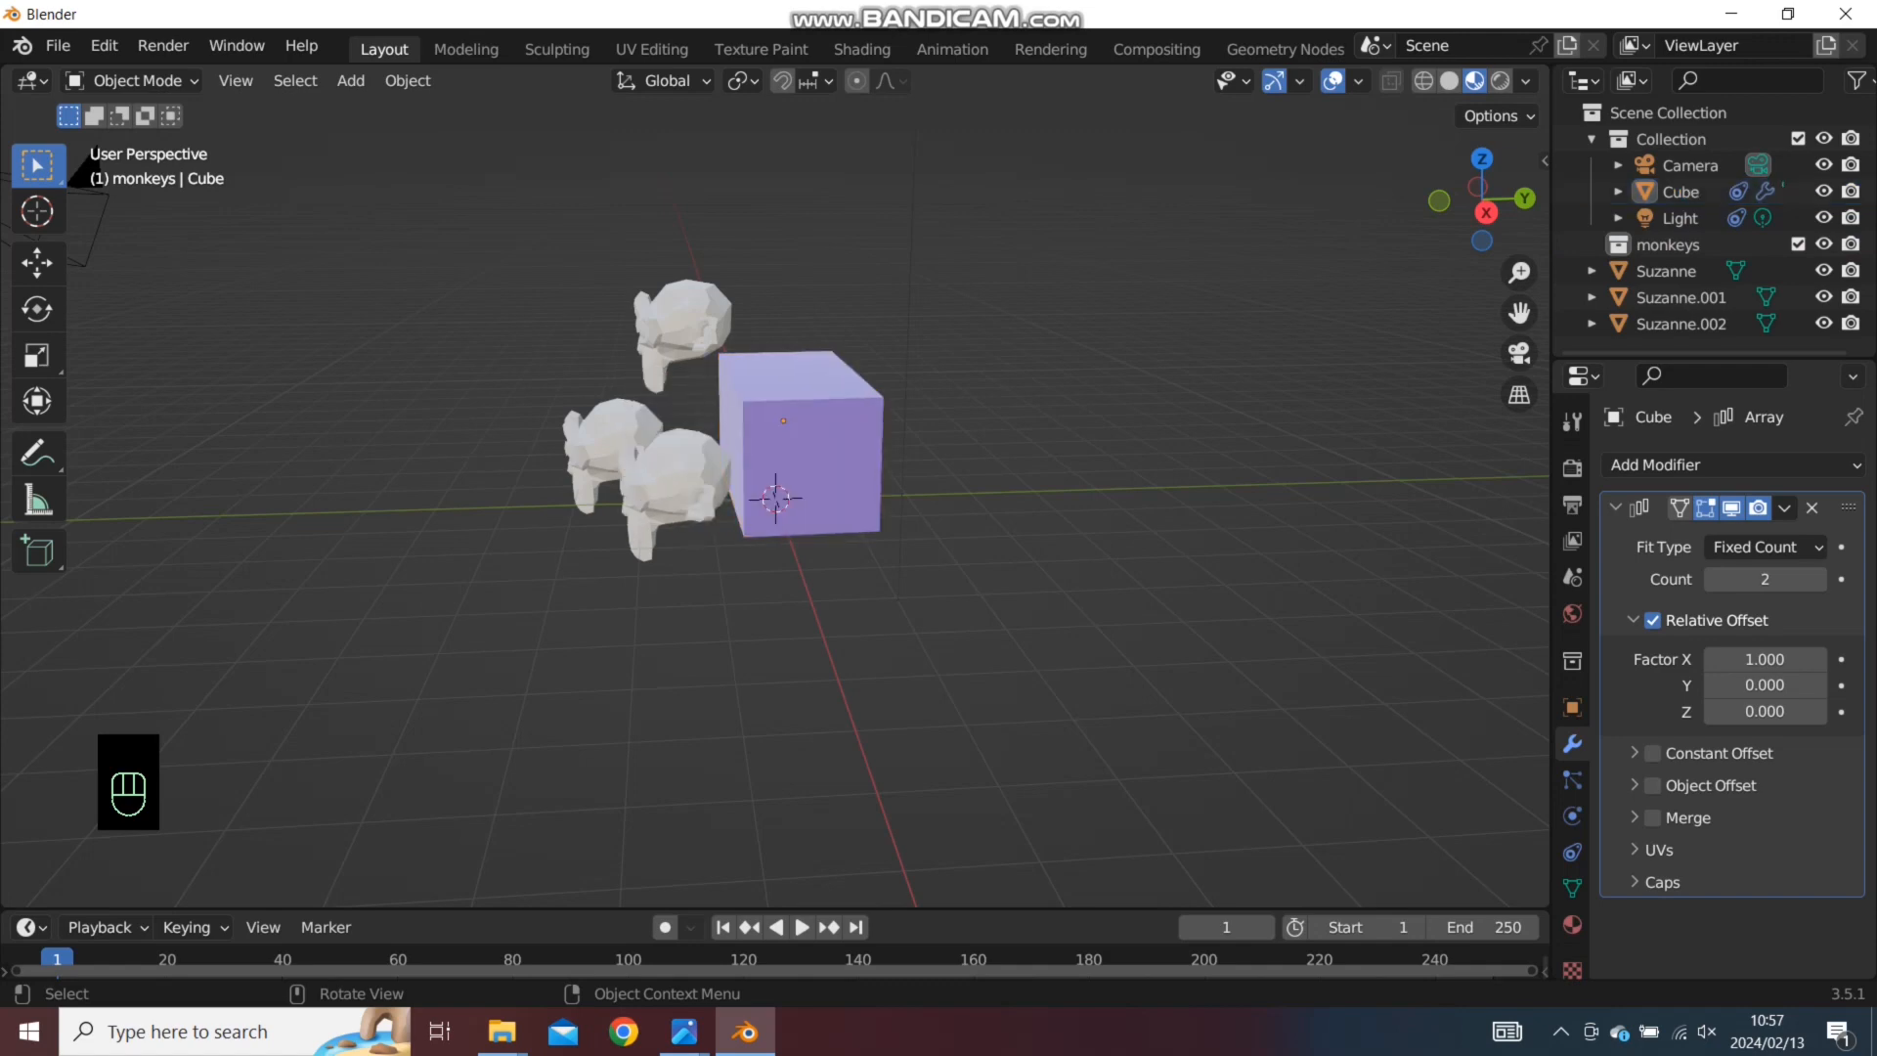
Select all three monkeys and move them into the monkeys collection
{"action": "left_click", "coordinate": [684, 328]}
{"action": "left_click", "coordinate": [606, 450], "text": "shift"}
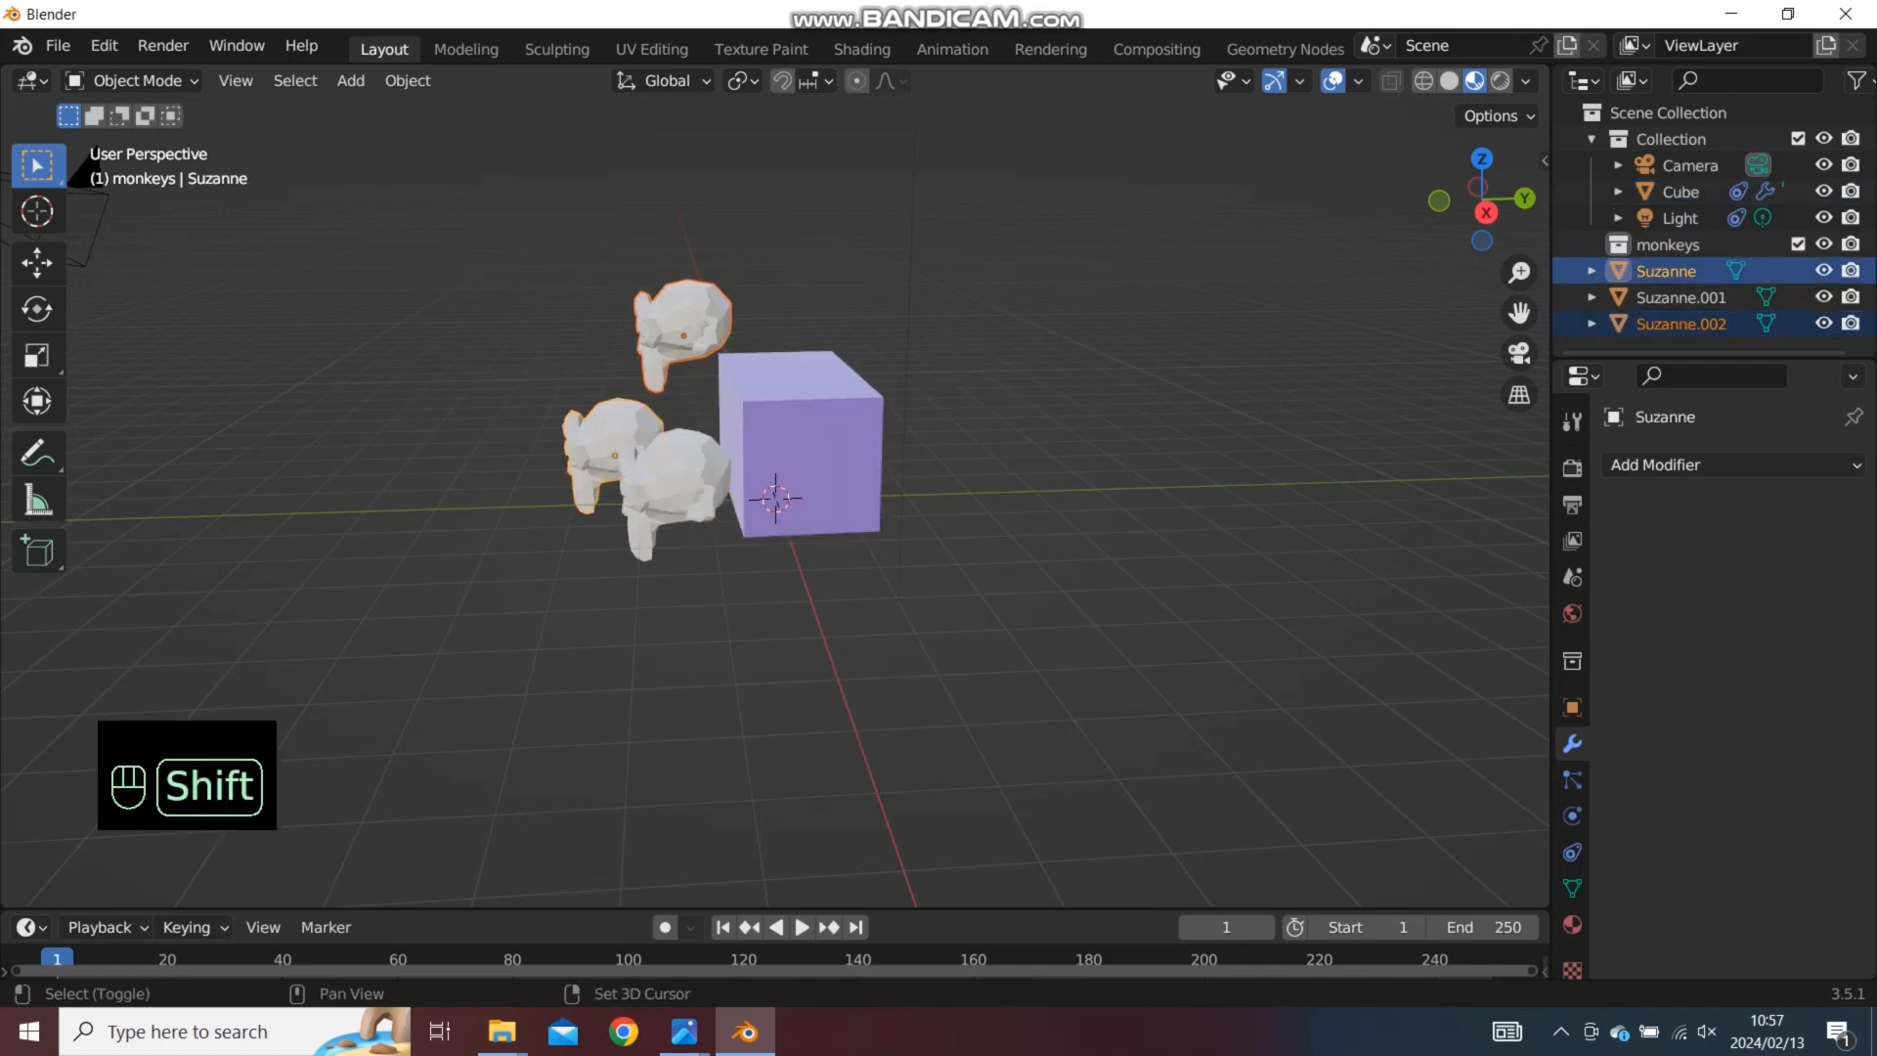
{"action": "left_click", "coordinate": [674, 484], "text": "shift"}
{"action": "key", "text": "m"}
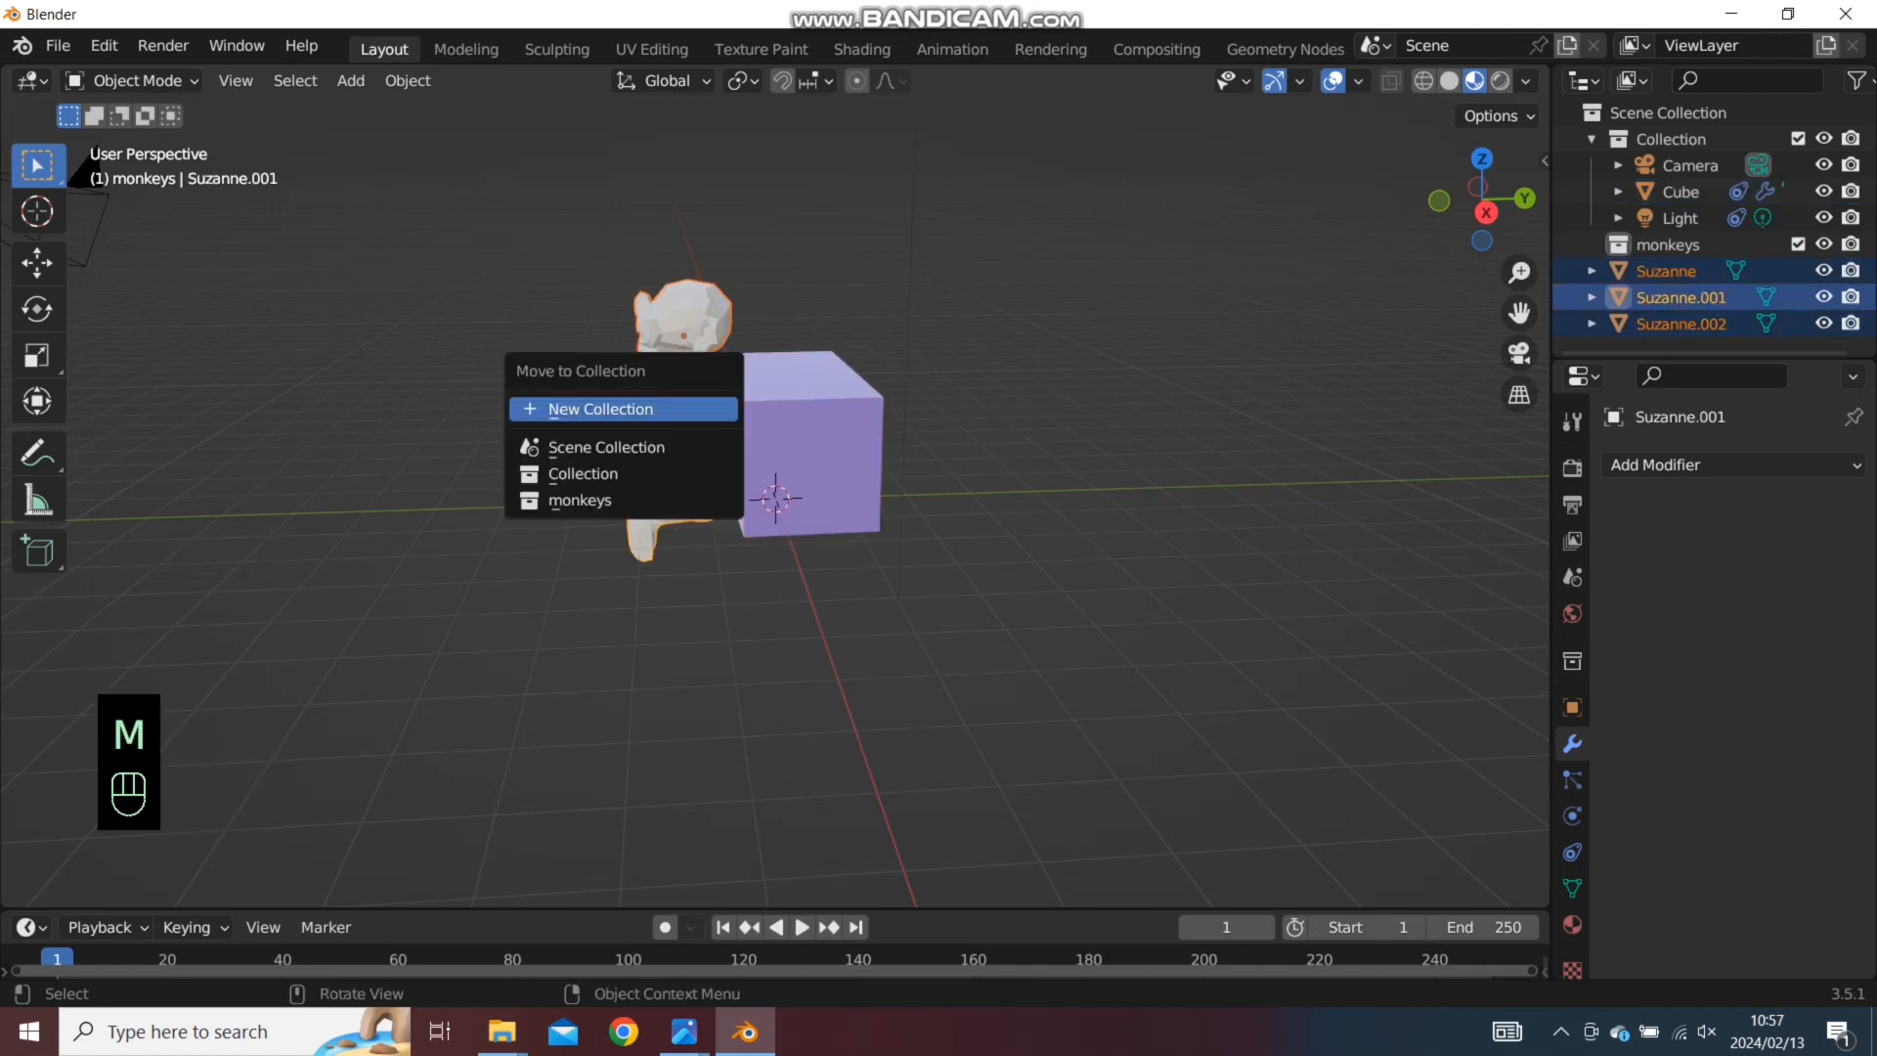
{"action": "key", "text": "Up"}
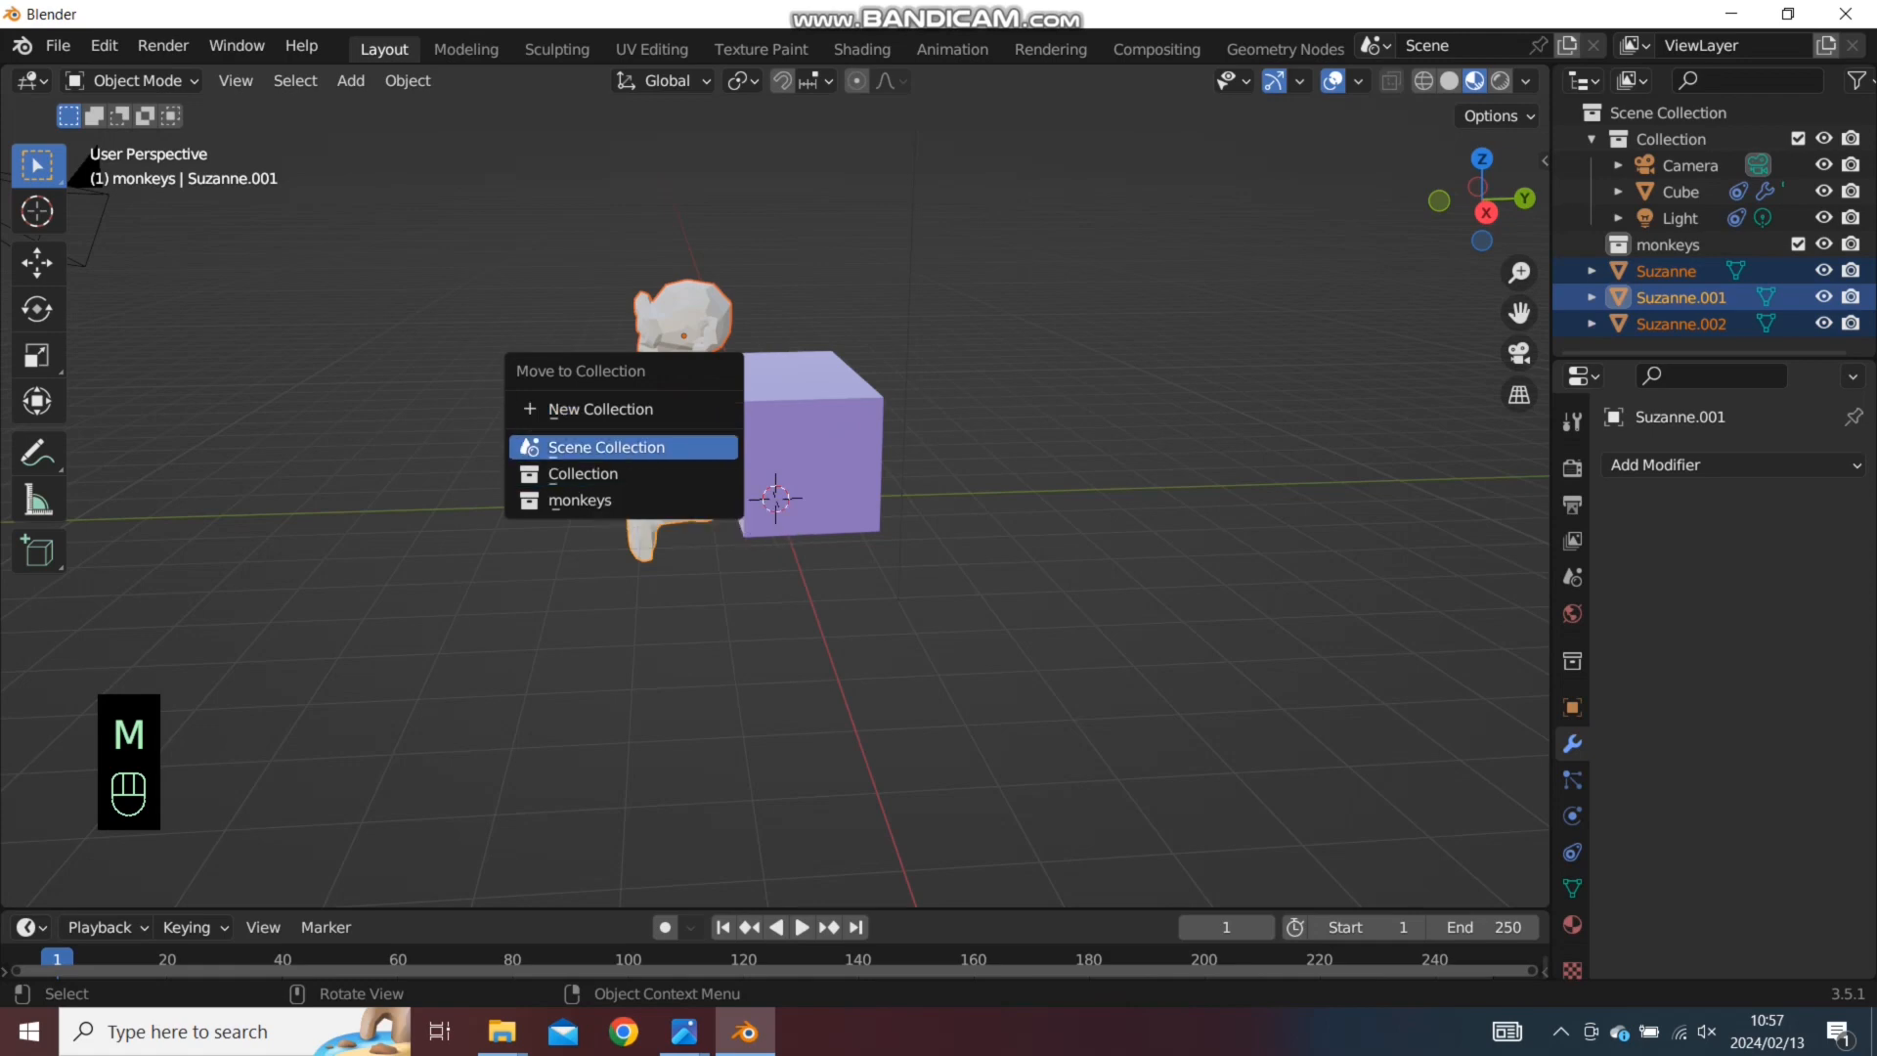
{"action": "key", "text": "Down"}
{"action": "key", "text": "Down"}
{"action": "key", "text": "Return"}
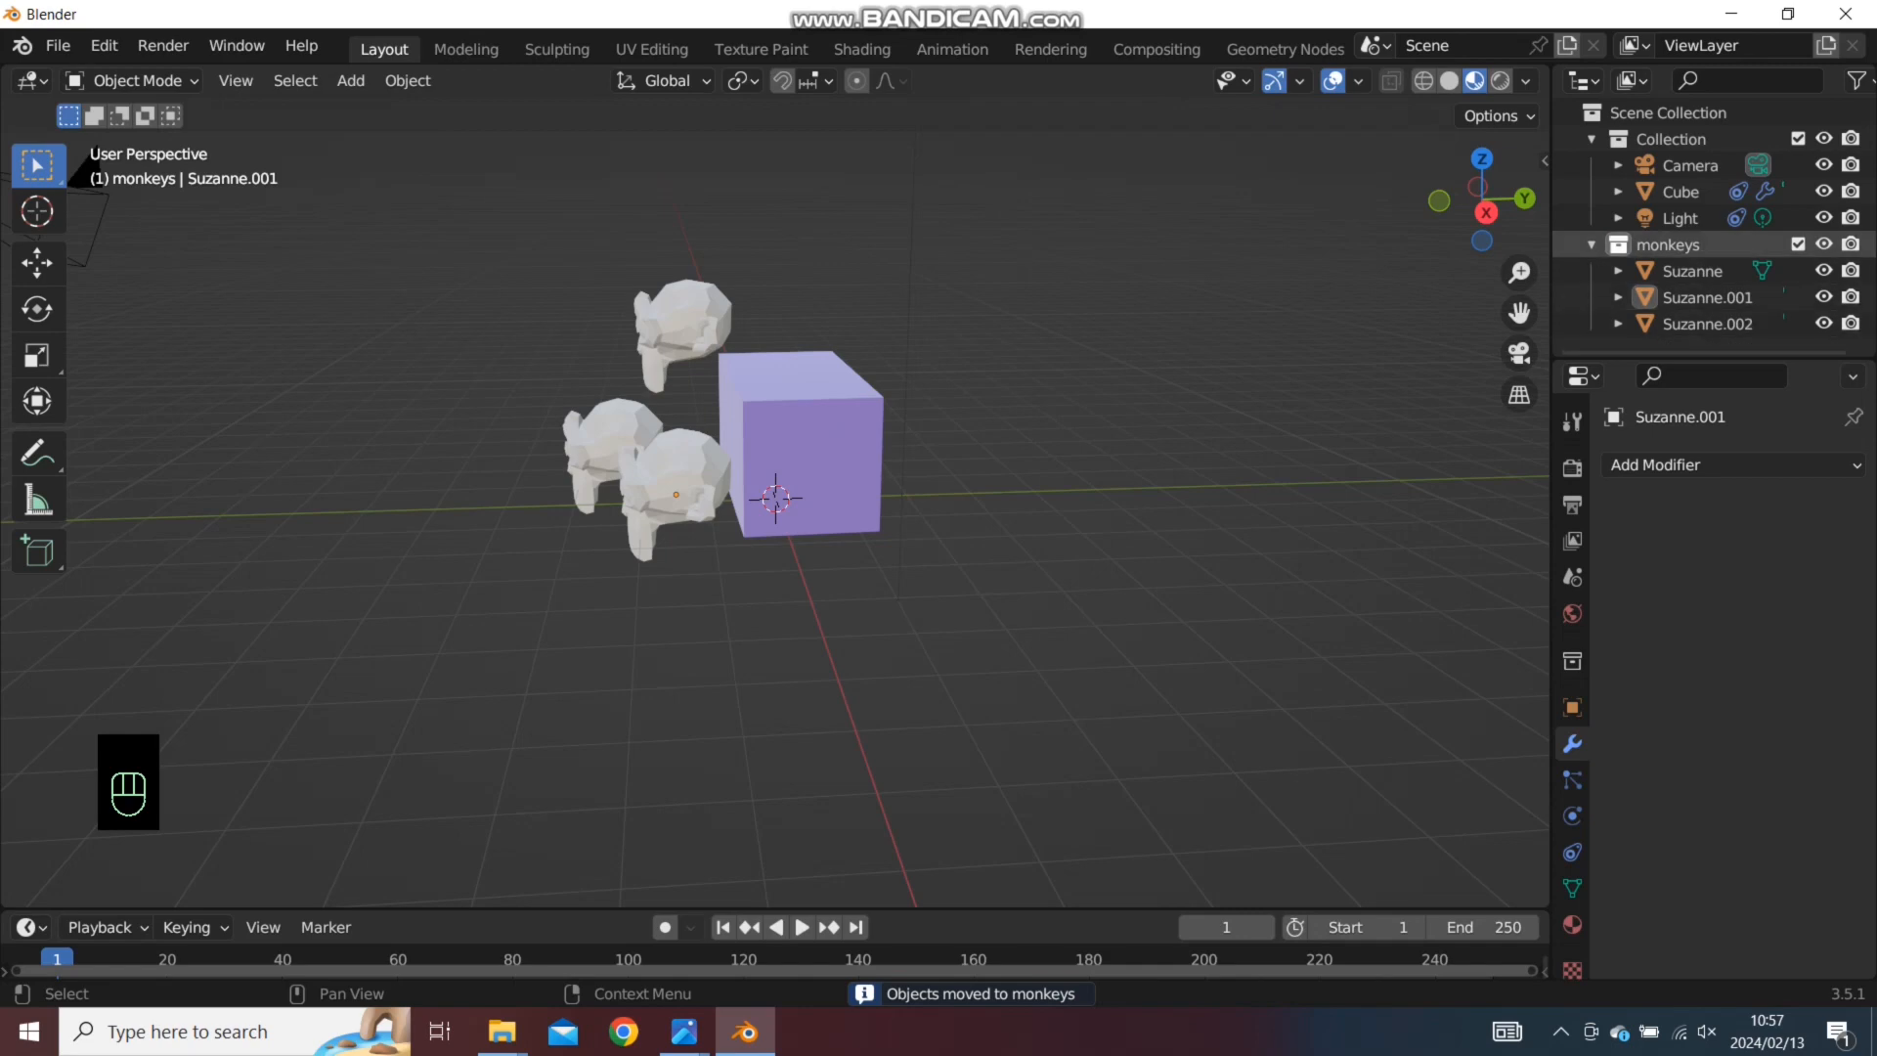
Give the upper monkey a new material with a purple base color: hue 0.732, saturation 0.917, value 0.800
{"action": "middle_click_drag", "start_coordinate": [653, 577], "coordinate": [839, 577]}
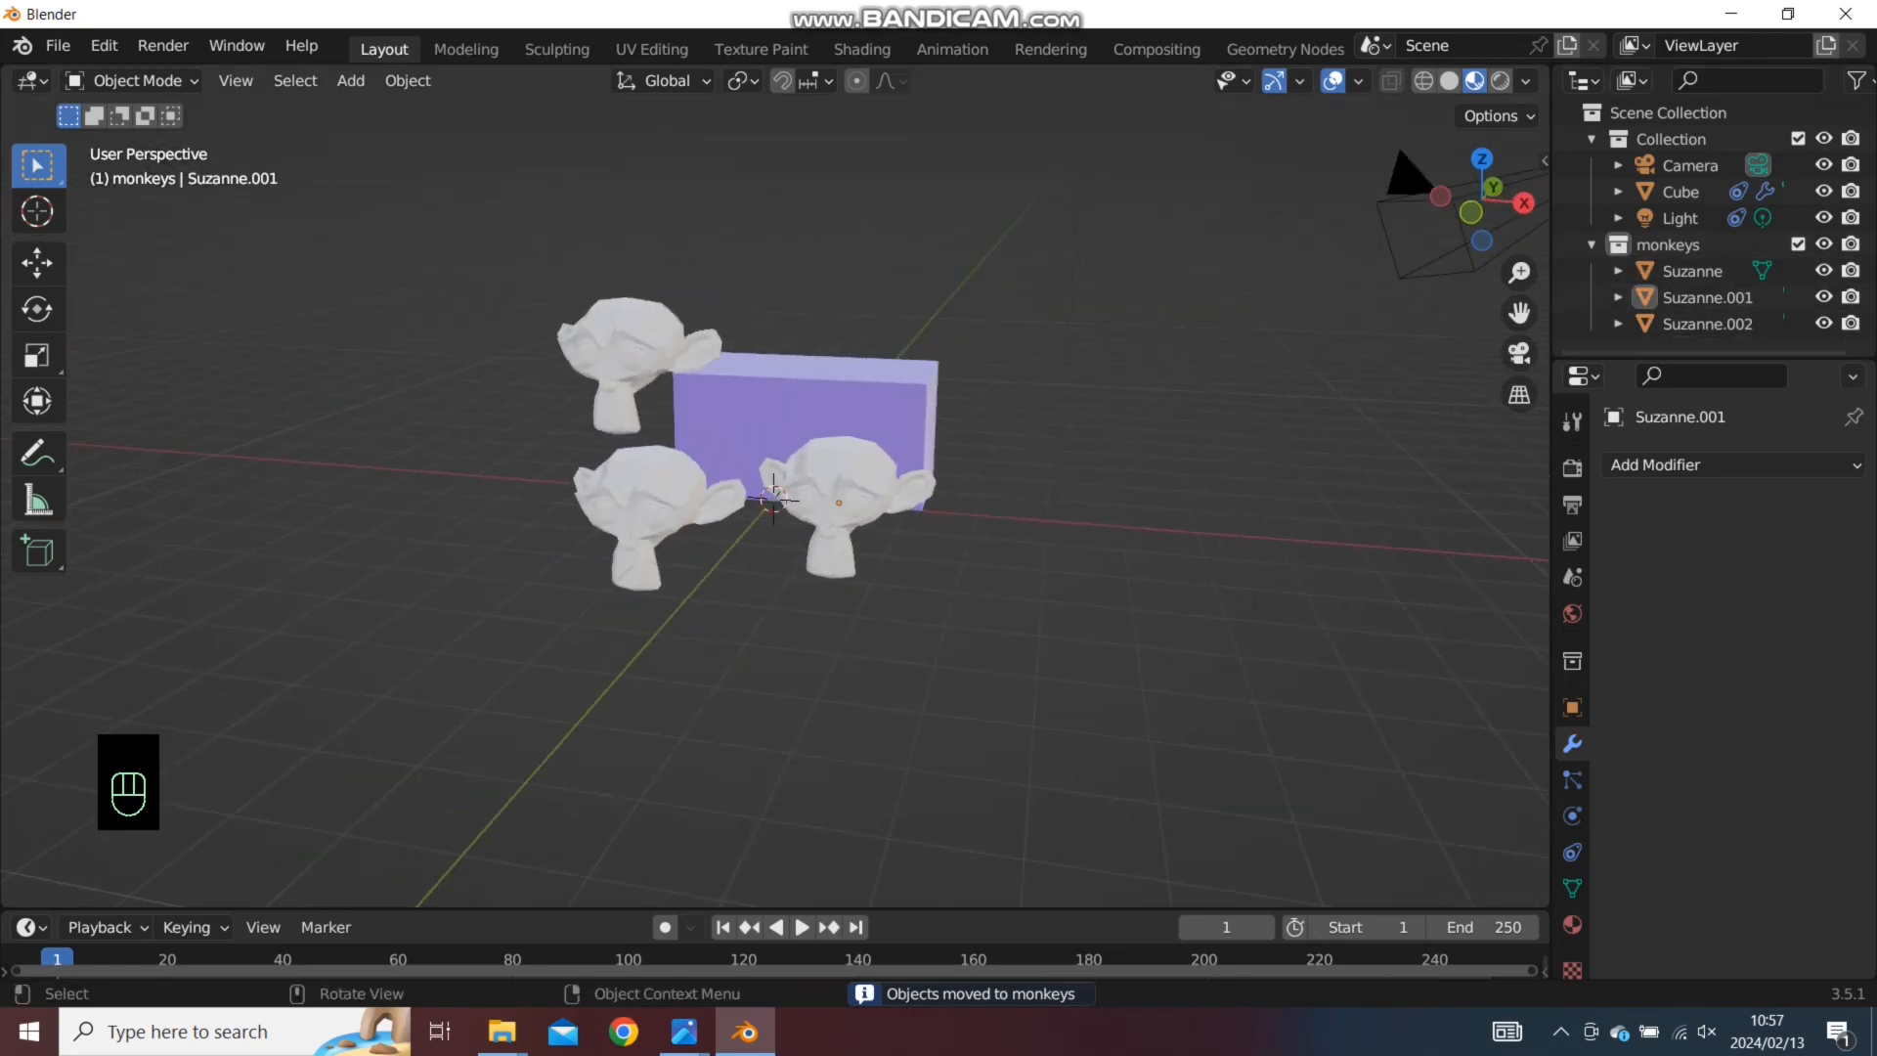
{"action": "left_click", "coordinate": [839, 503]}
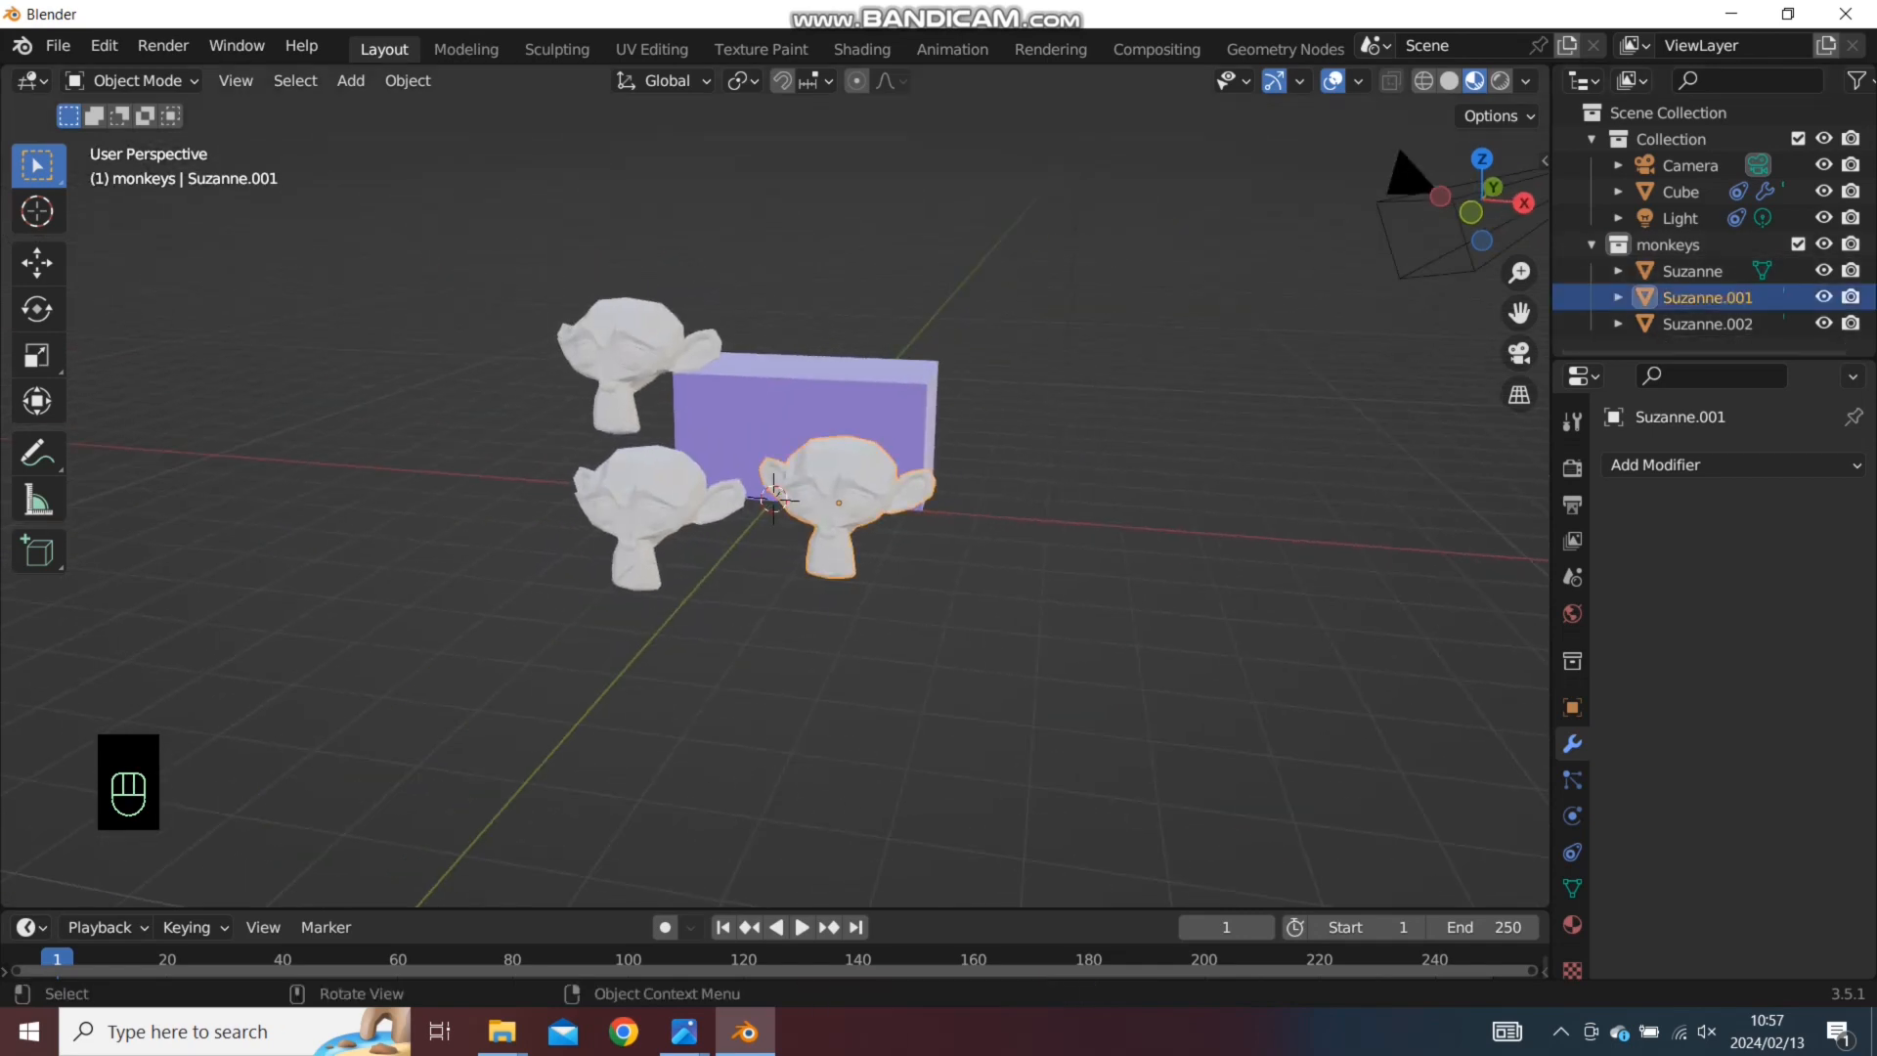
{"action": "left_click", "coordinate": [643, 506]}
{"action": "left_click", "coordinate": [627, 363]}
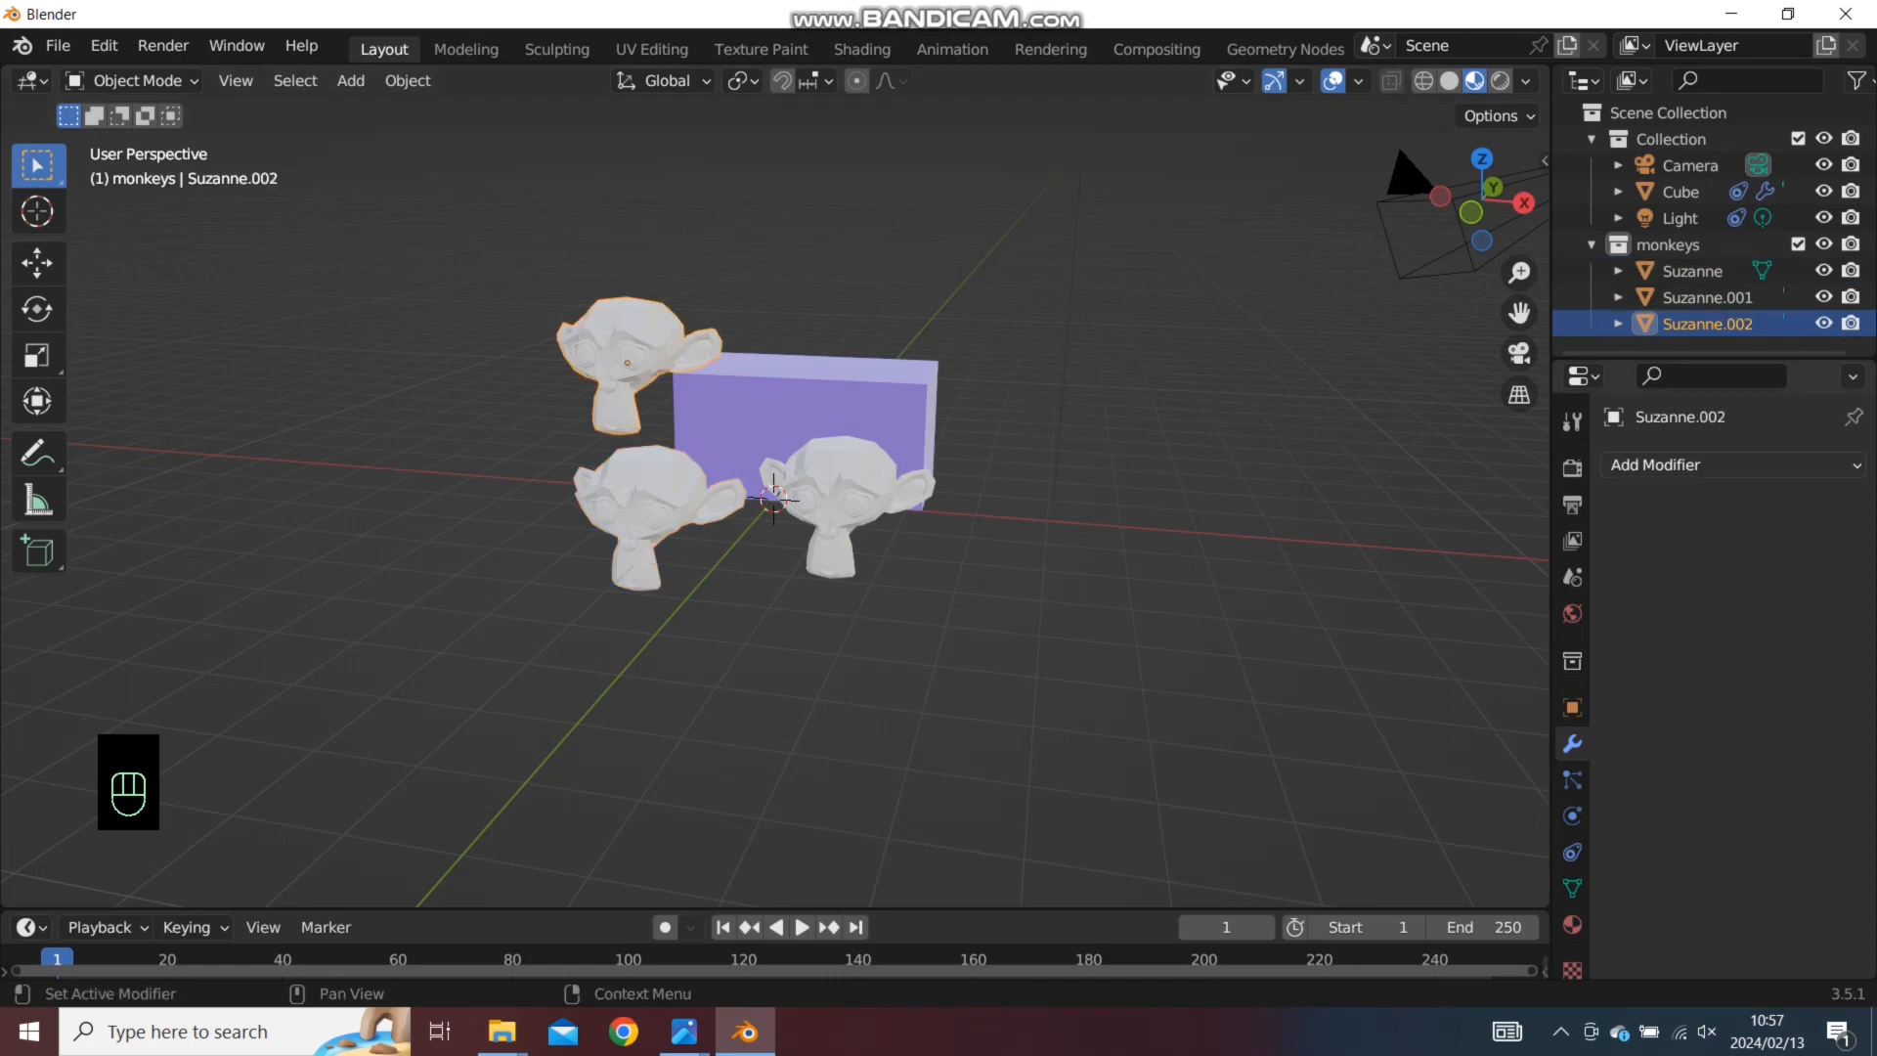
{"action": "left_click", "coordinate": [1572, 925]}
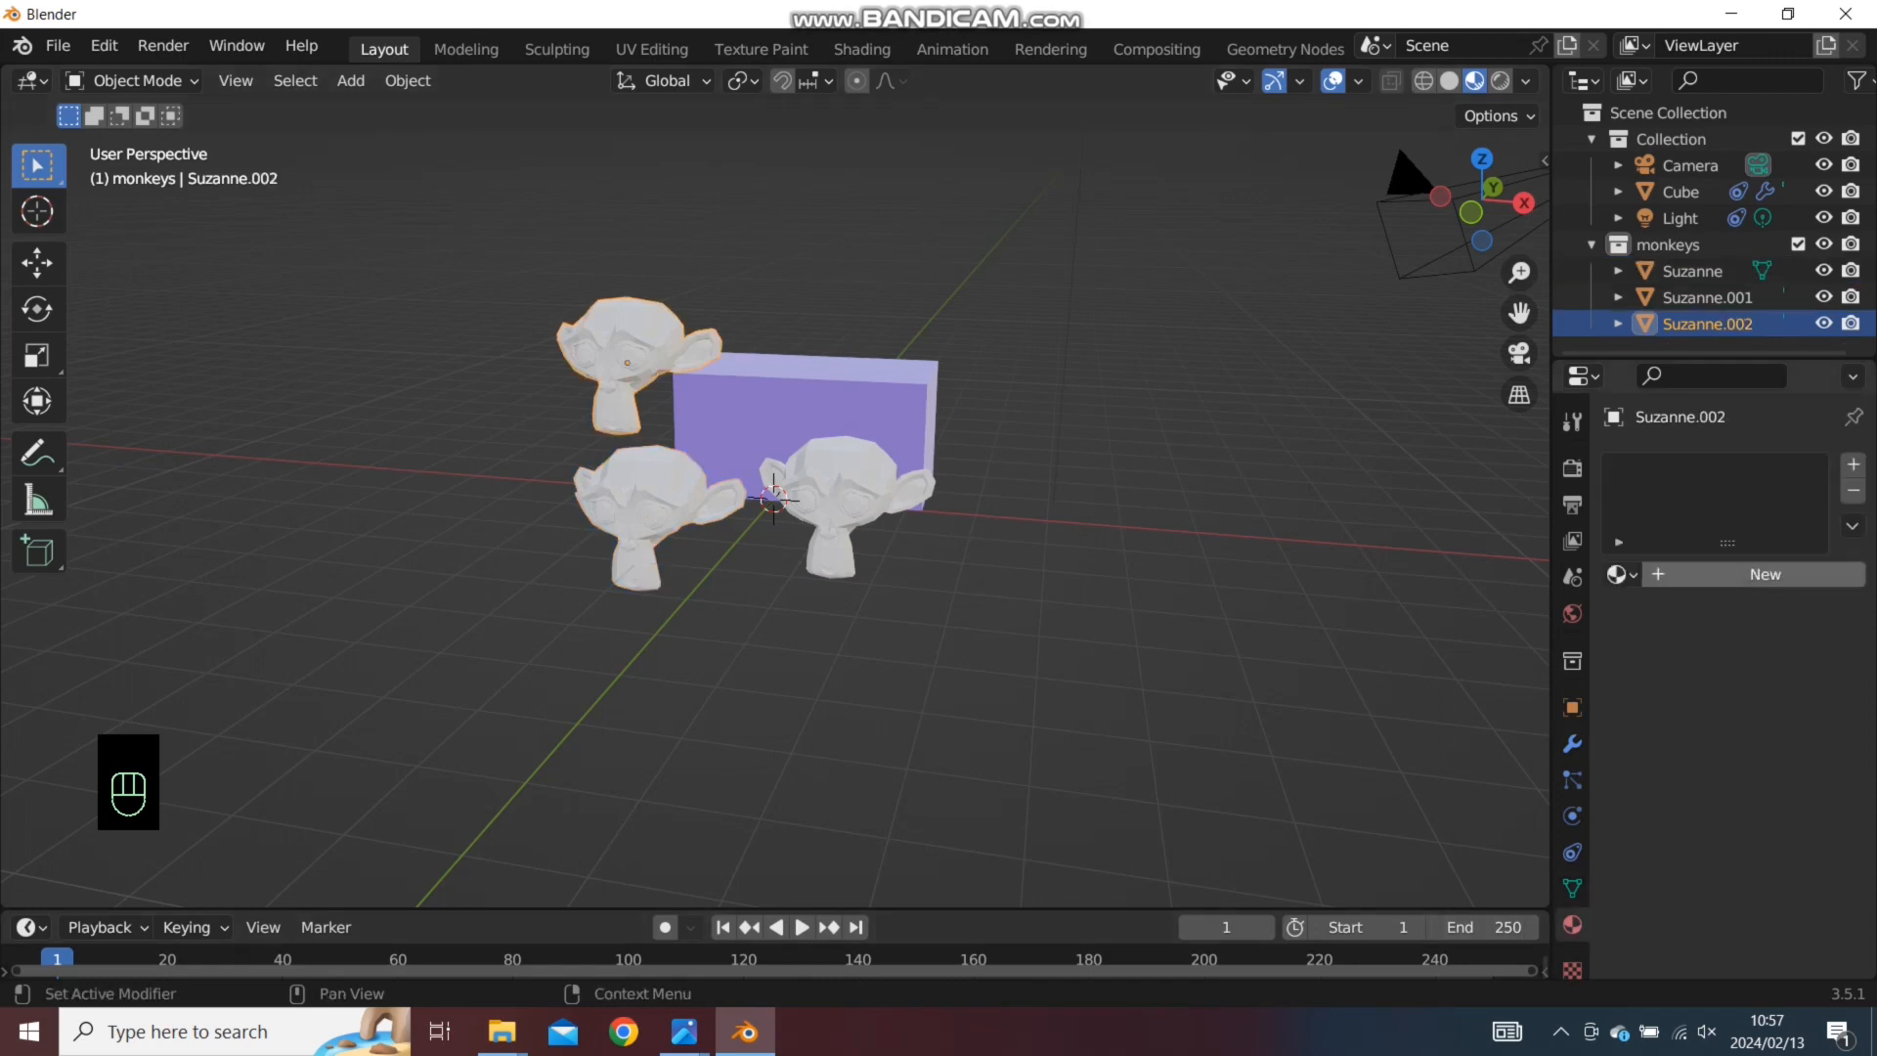
{"action": "left_click", "coordinate": [1764, 574]}
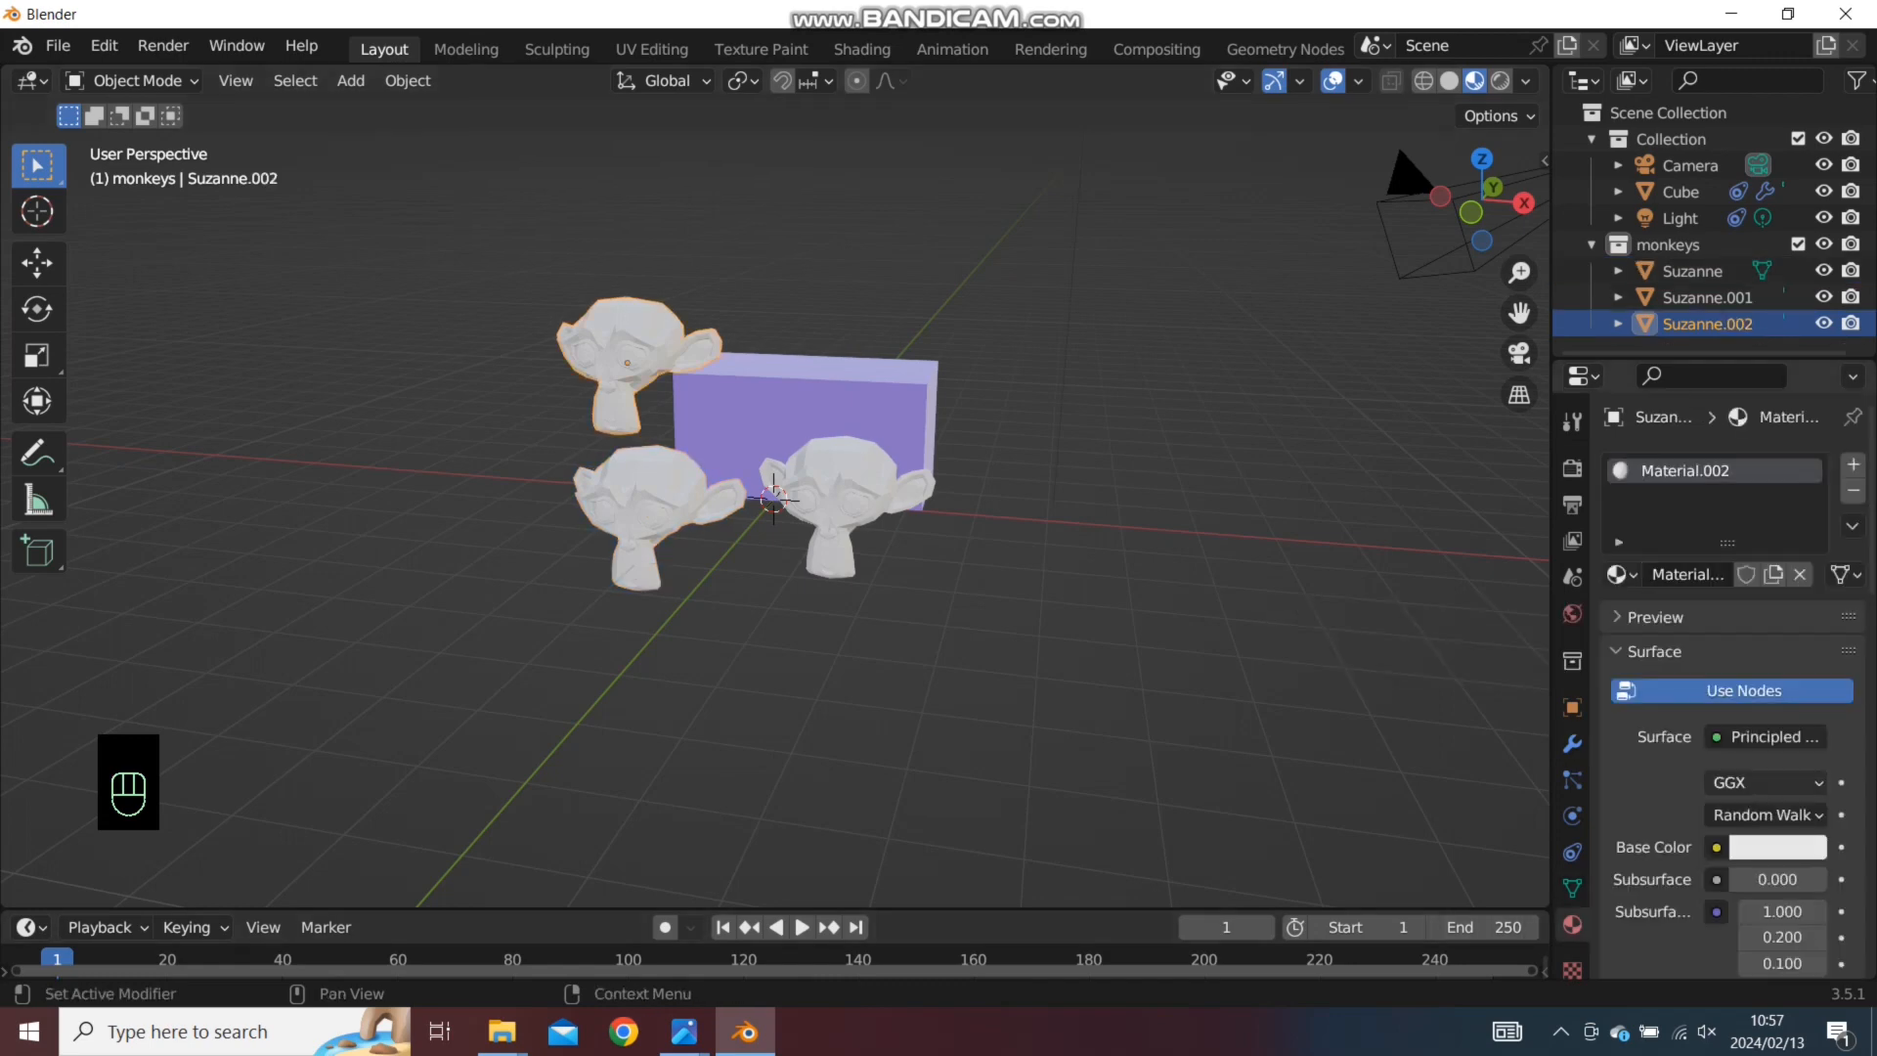
{"action": "left_click", "coordinate": [1777, 847]}
{"action": "mouse_move", "coordinate": [1690, 564]}
{"action": "left_mouse_down"}
{"action": "mouse_move", "coordinate": [1661, 556]}
{"action": "mouse_move", "coordinate": [1696, 536]}
{"action": "mouse_move", "coordinate": [1722, 587]}
{"action": "mouse_move", "coordinate": [1758, 568]}
{"action": "left_mouse_up"}
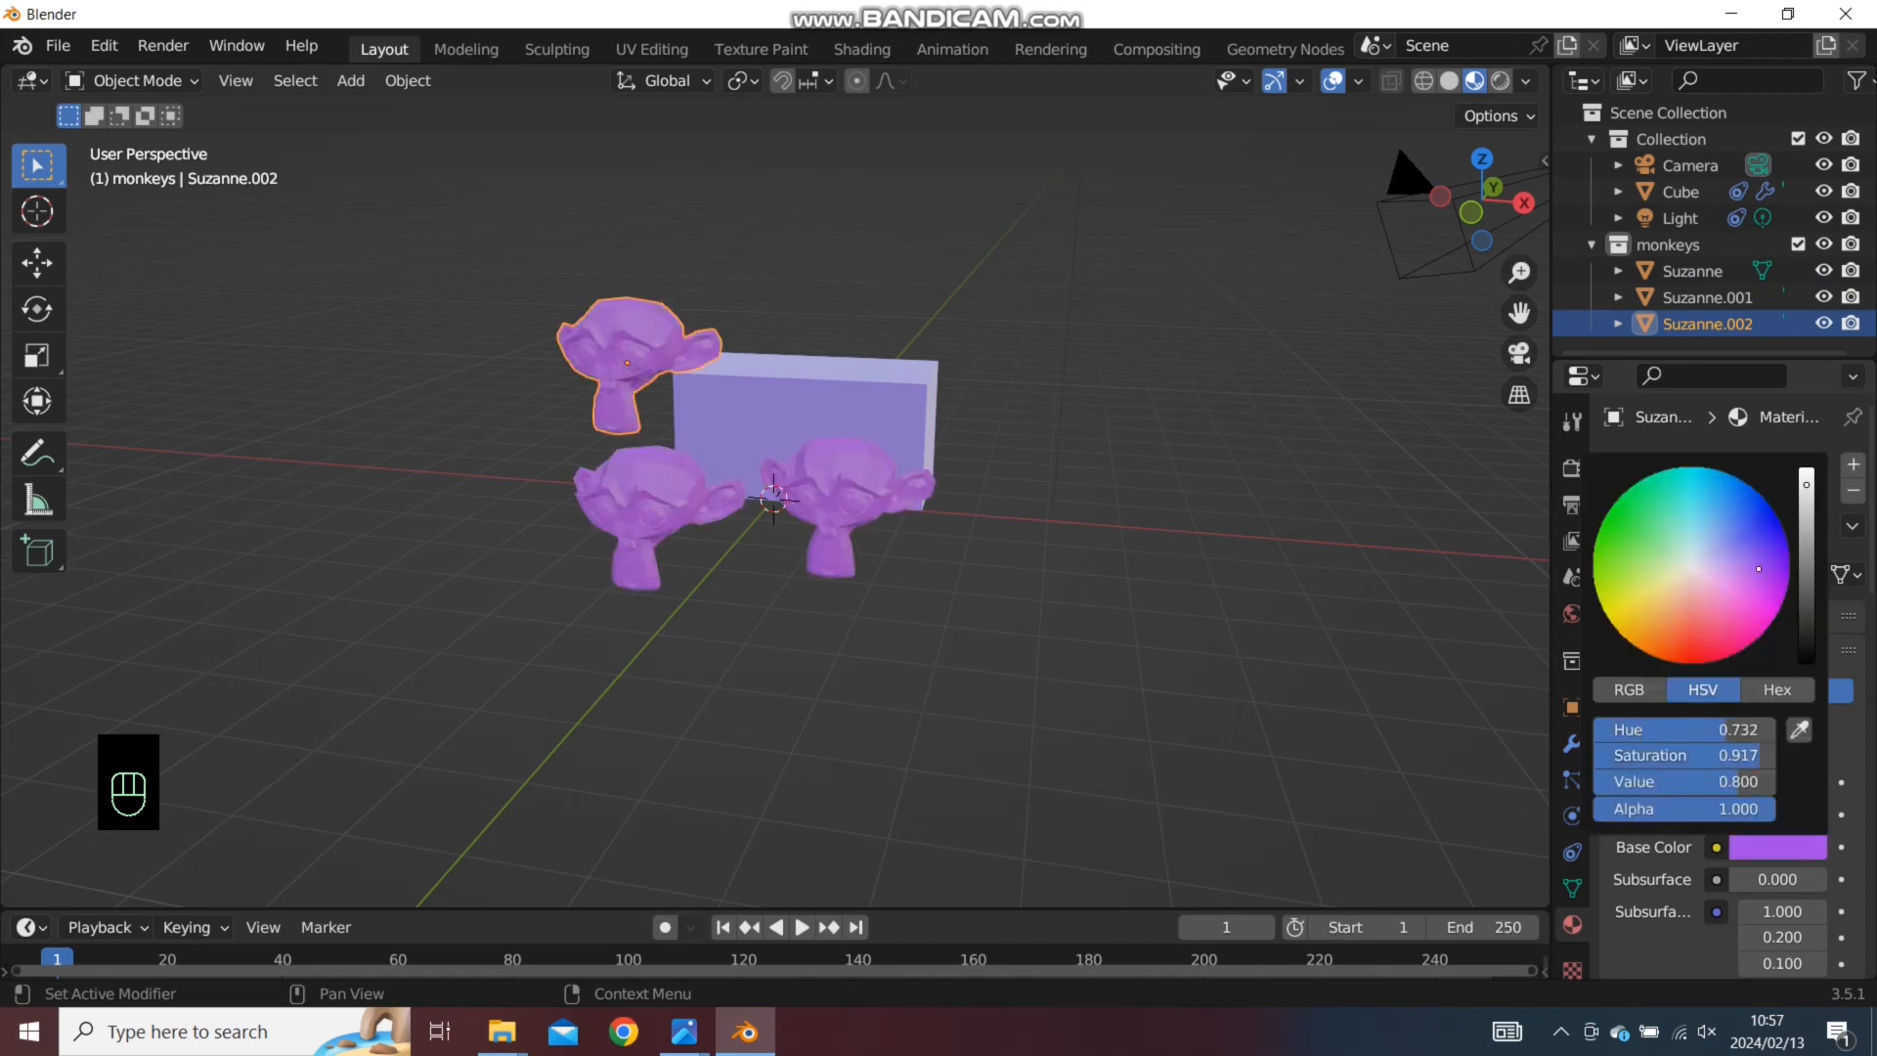
{"action": "left_click", "coordinate": [1173, 625]}
Exclude the monkeys collection from the view layer, and include it again
{"action": "scroll", "coordinate": [775, 518], "scroll_direction": "up", "scroll_amount": 4}
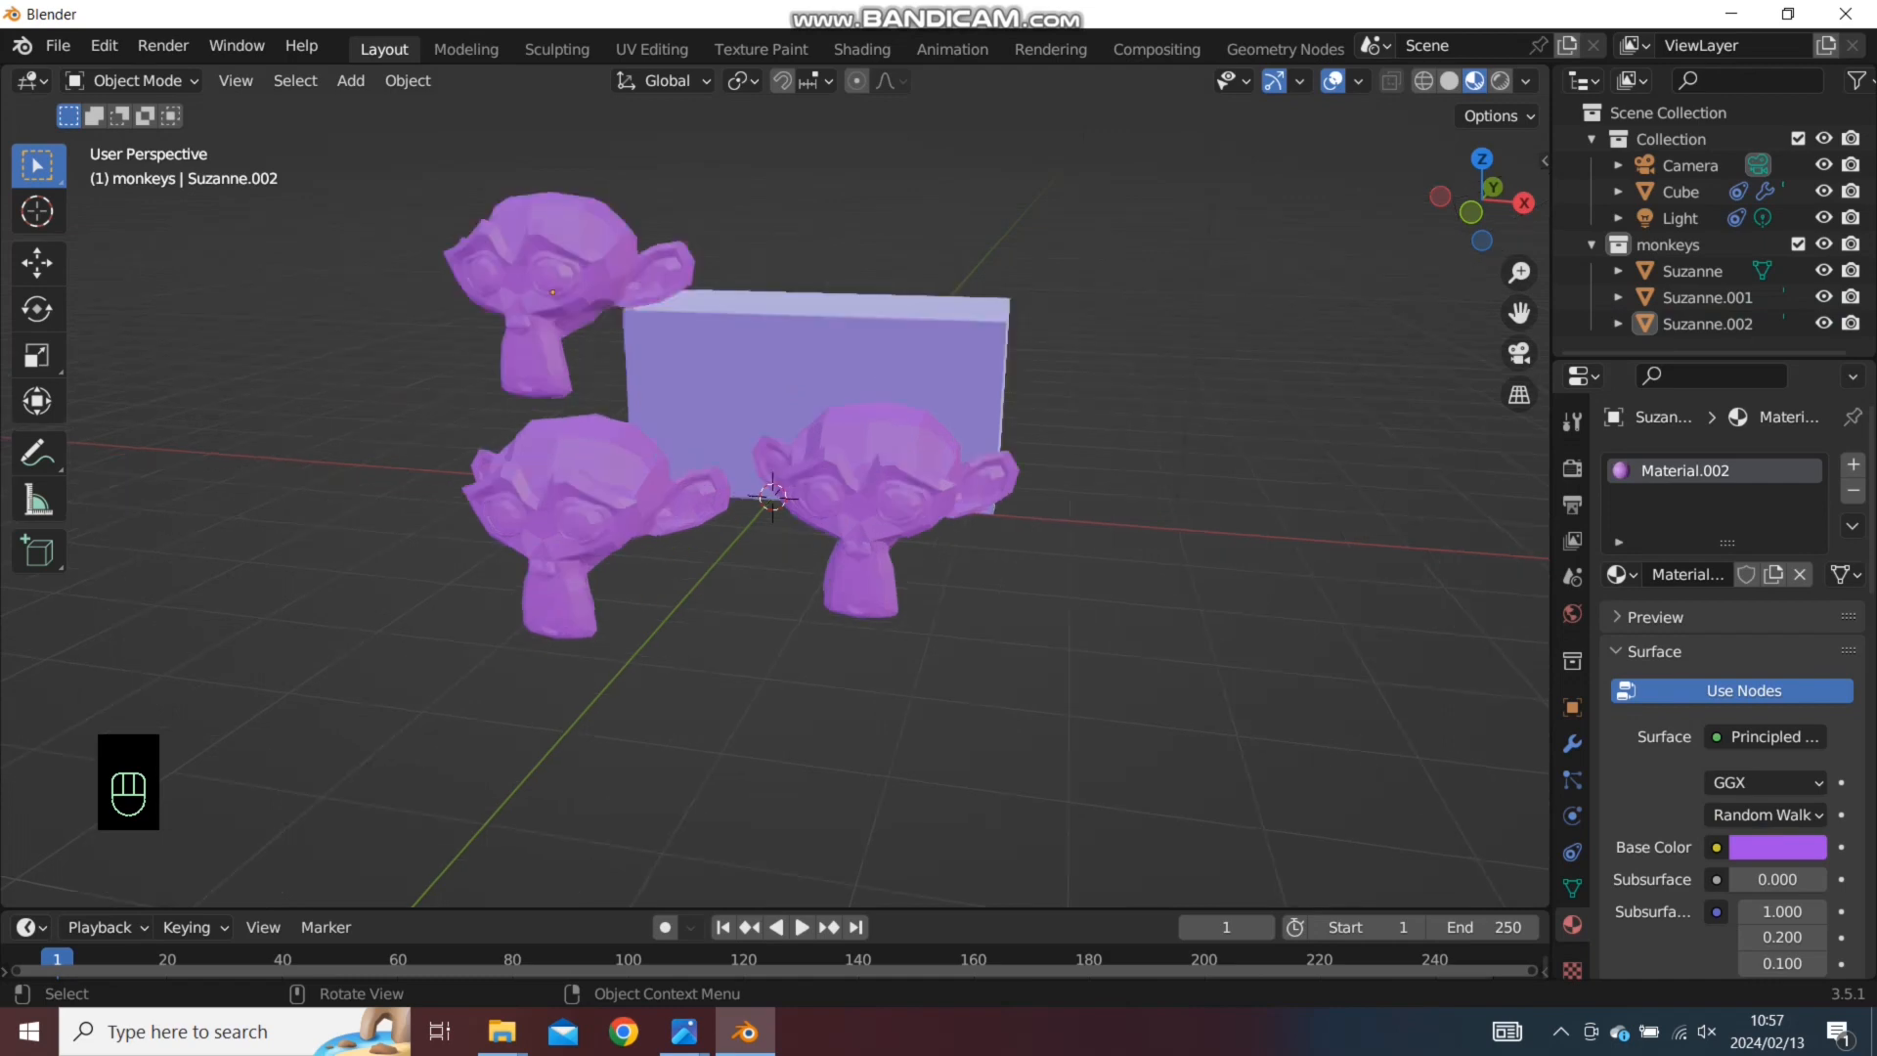
{"action": "scroll", "coordinate": [776, 518], "scroll_direction": "down", "scroll_amount": 1}
{"action": "left_click", "coordinate": [1798, 245]}
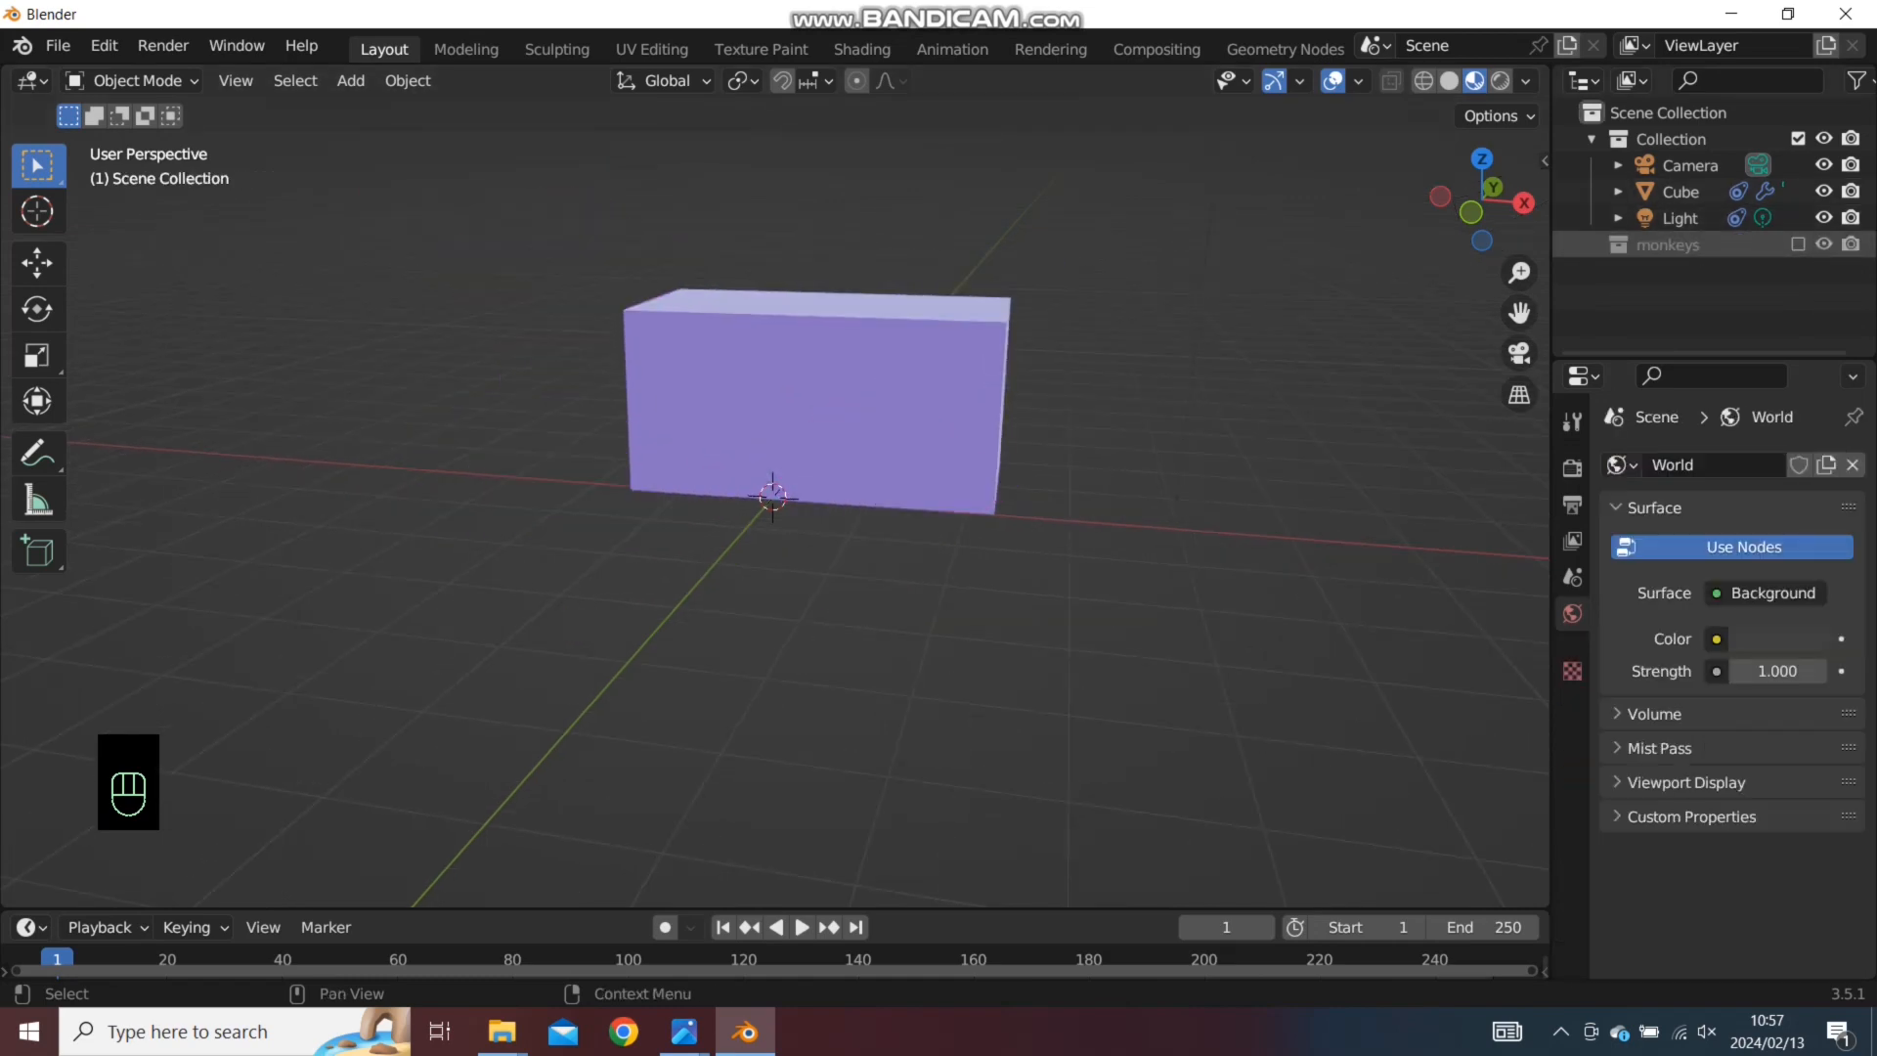
{"action": "left_click", "coordinate": [1798, 245]}
Select the three monkeys together, and clear the selection again
{"action": "mouse_move", "coordinate": [1124, 508]}
{"action": "middle_mouse_down"}
{"action": "mouse_move", "coordinate": [1070, 513]}
{"action": "mouse_move", "coordinate": [1107, 491]}
{"action": "middle_mouse_up"}
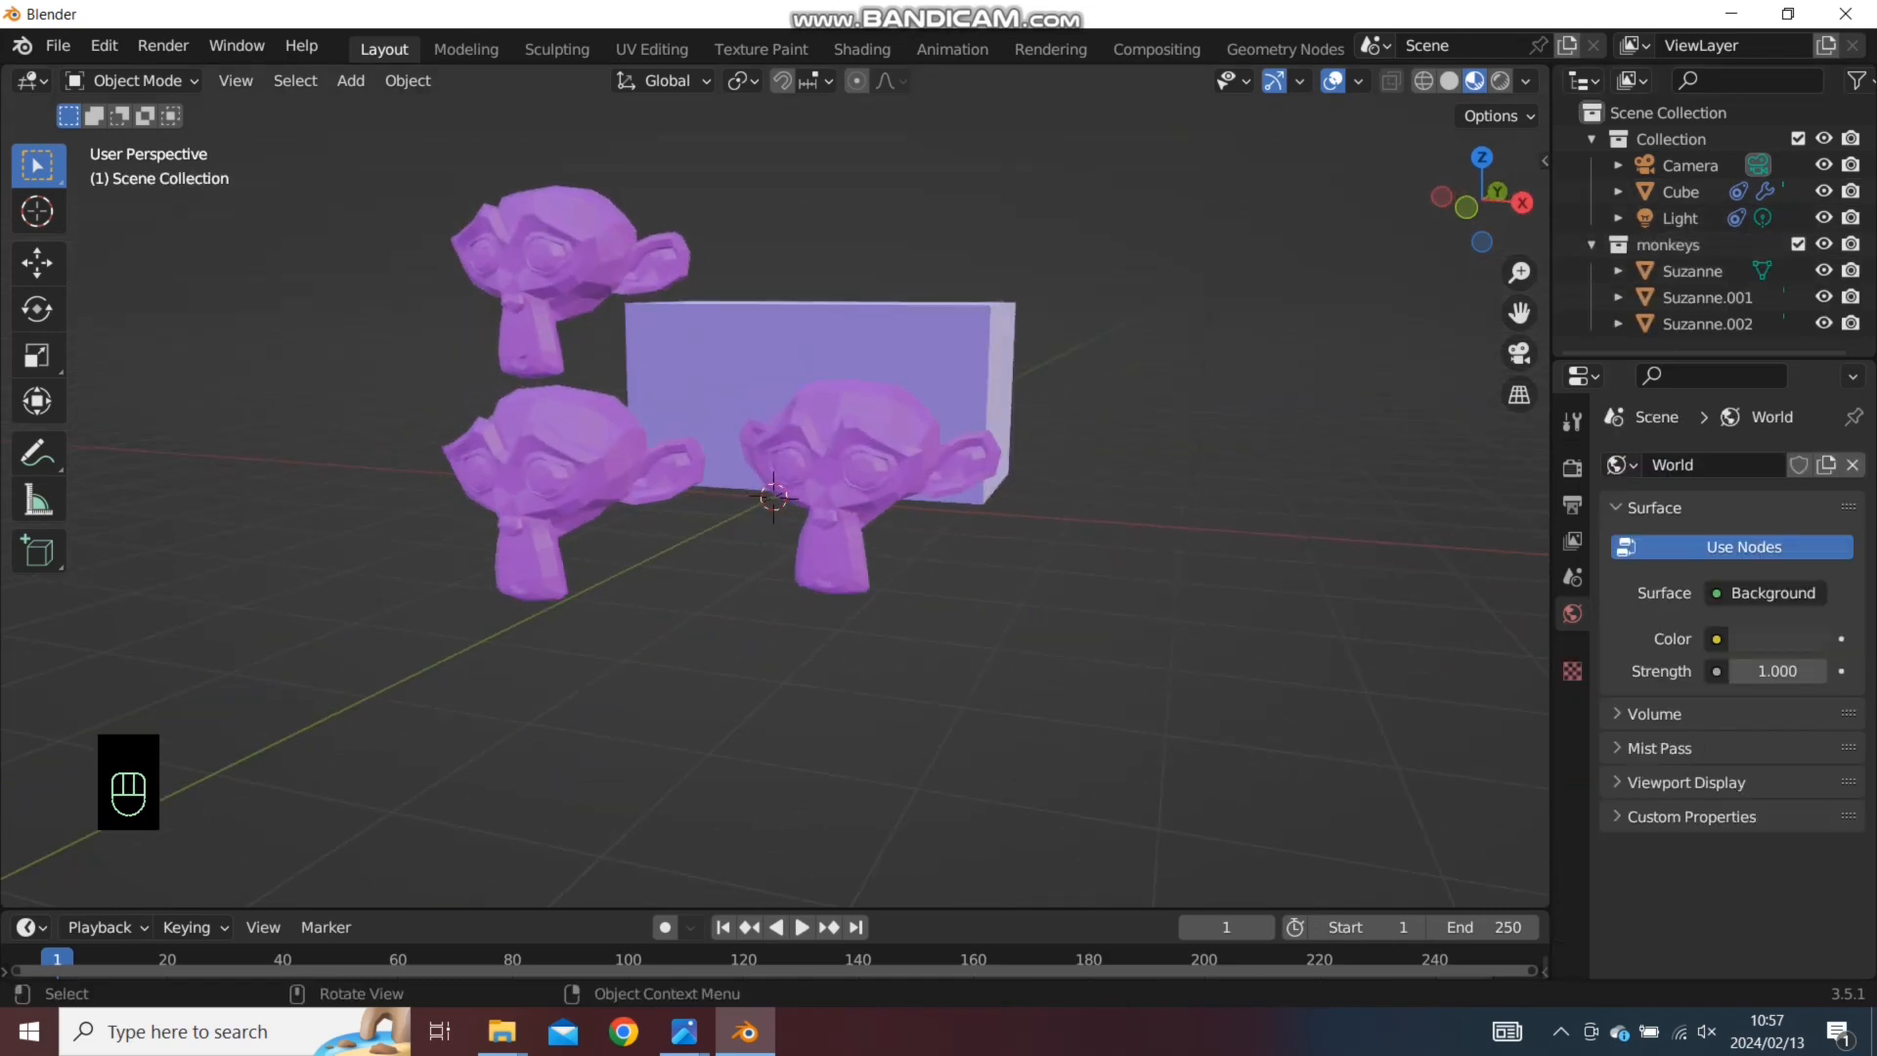
{"action": "left_click", "coordinate": [568, 278]}
{"action": "left_click", "coordinate": [559, 474]}
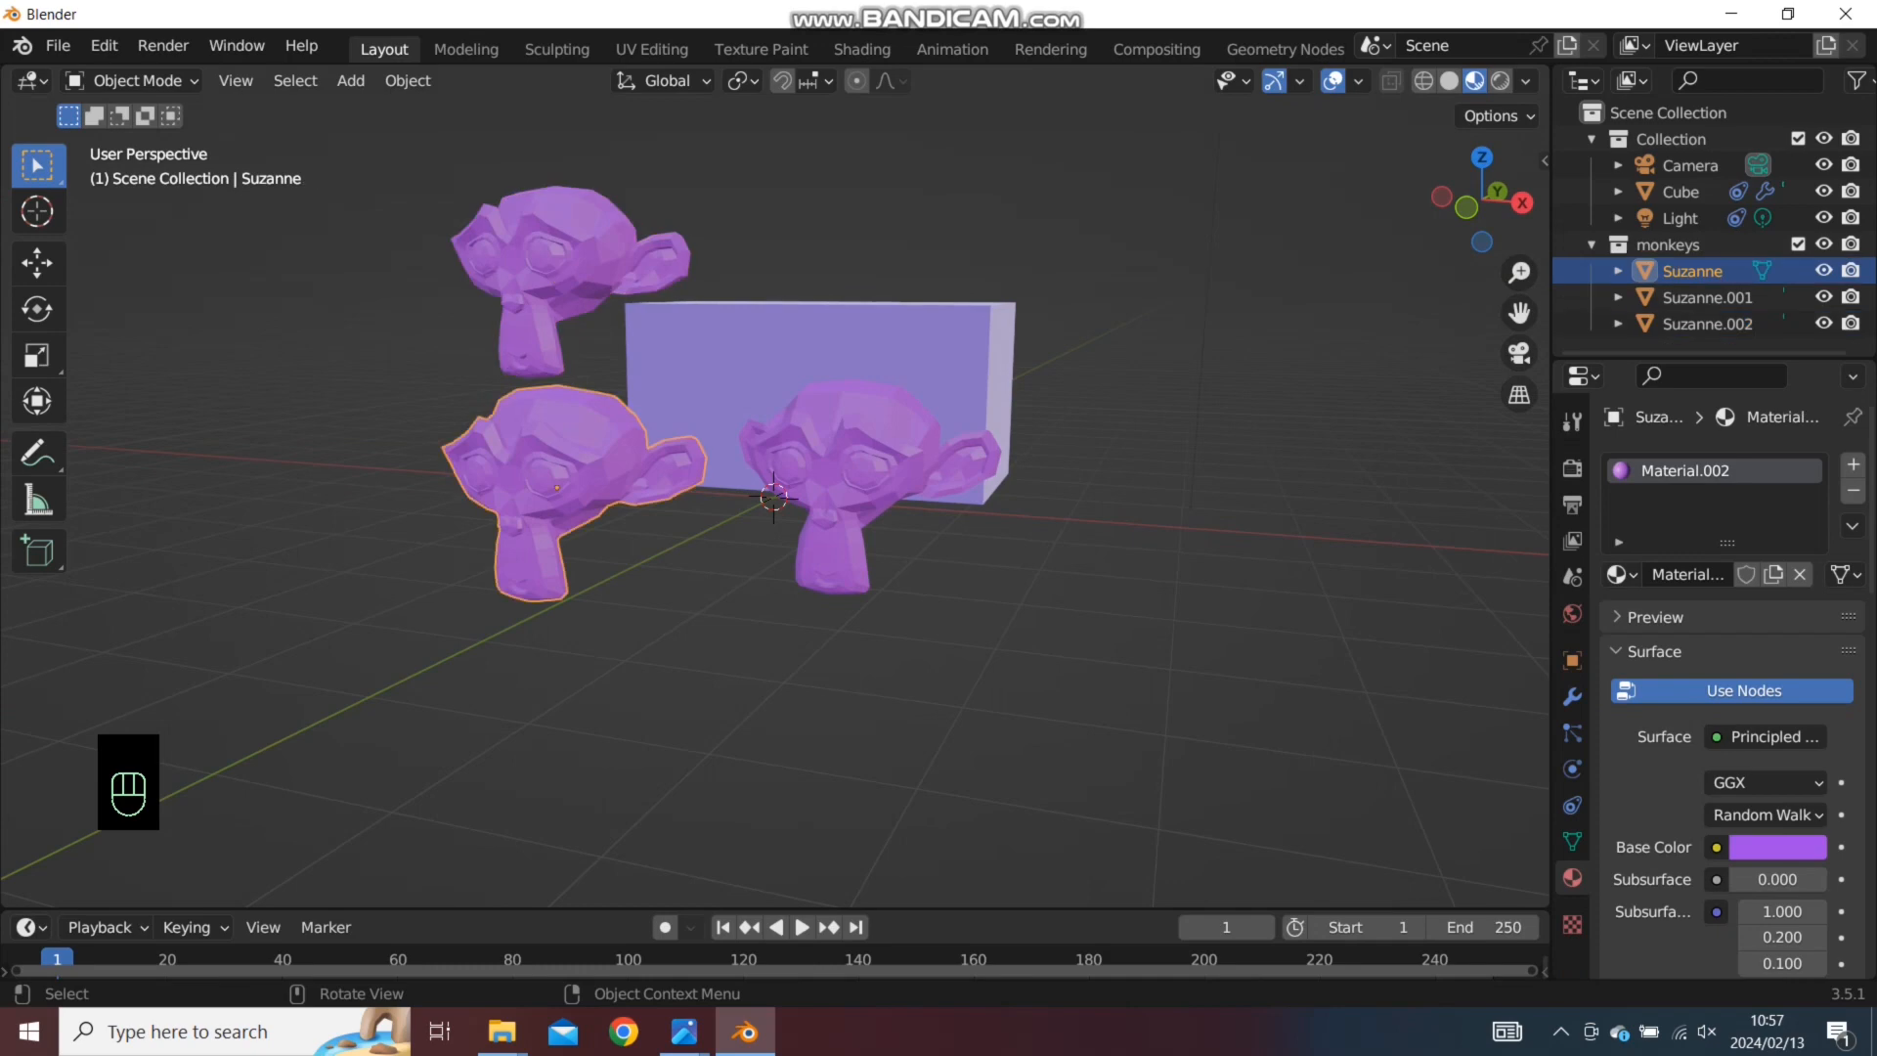
{"action": "left_click", "coordinate": [848, 474], "text": "shift"}
{"action": "left_click", "coordinate": [567, 278], "text": "shift"}
{"action": "left_click", "coordinate": [782, 235]}
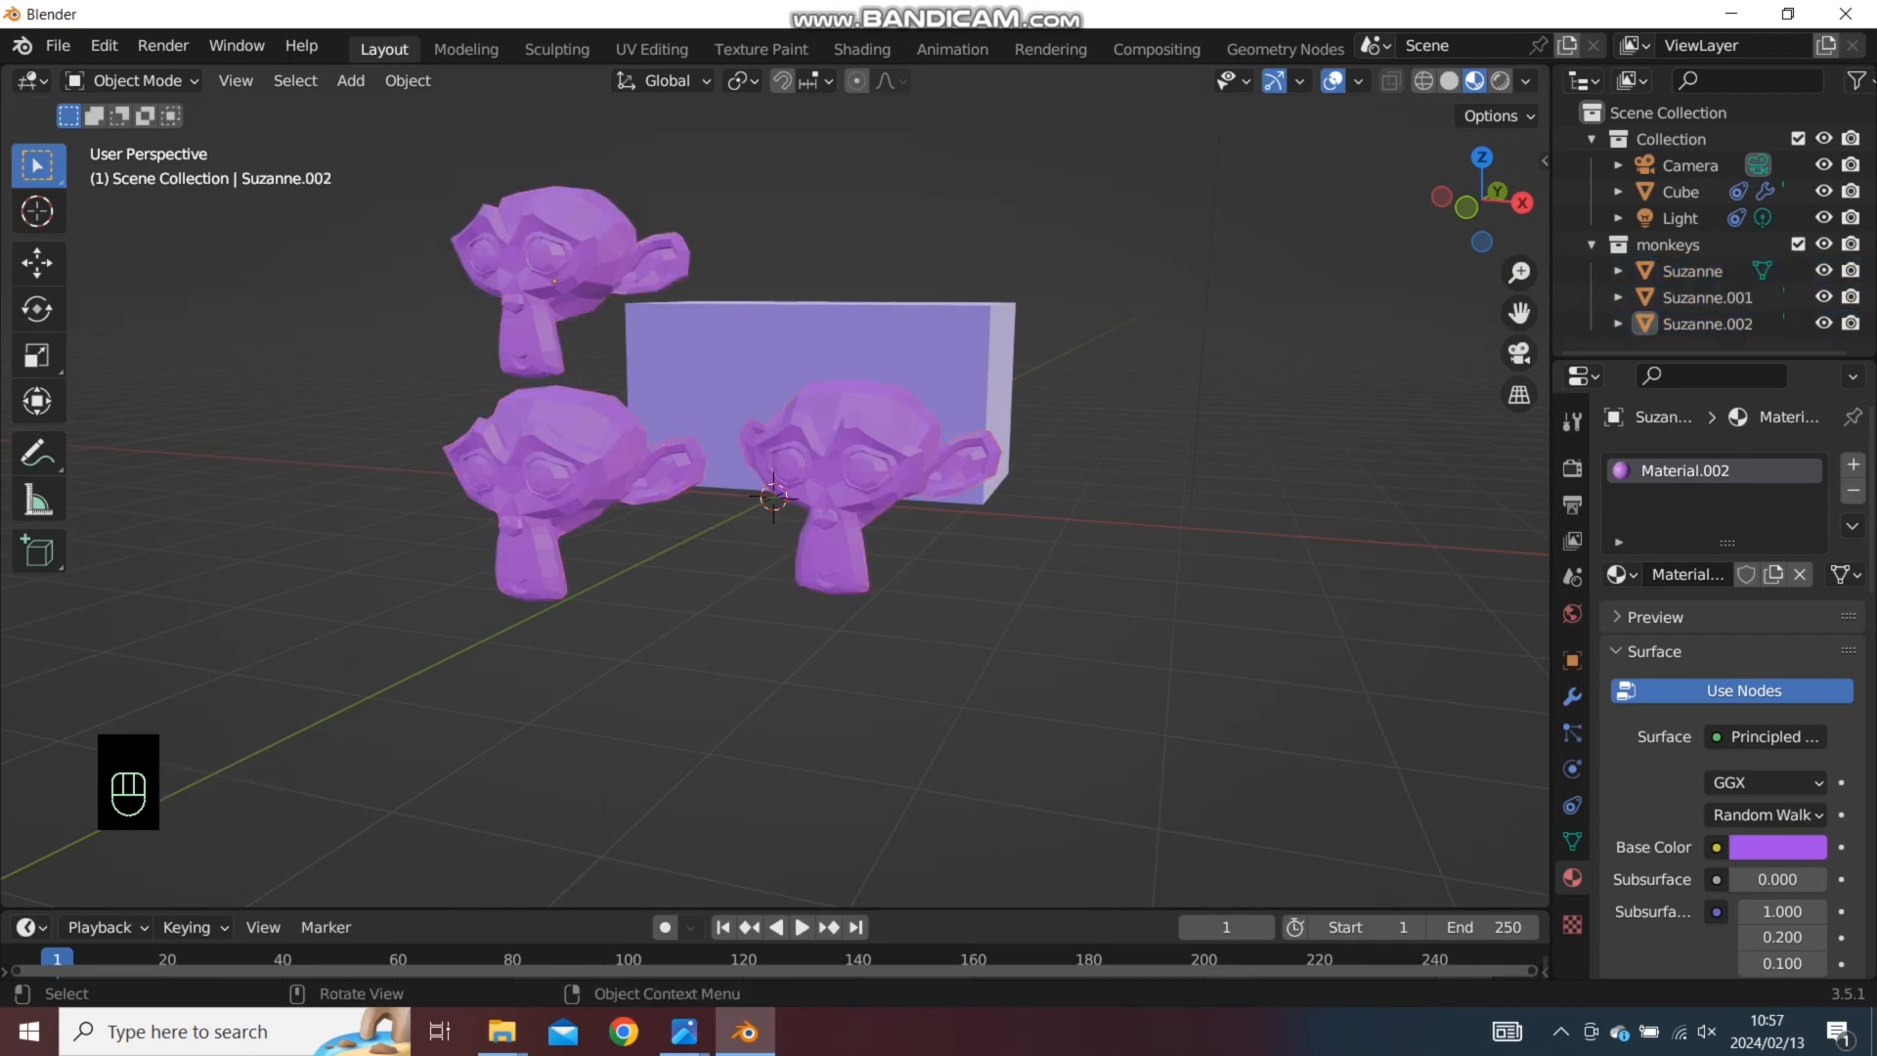
Select every object in the scene, including the camera and light, and deselect everything again
{"action": "key", "text": "a"}
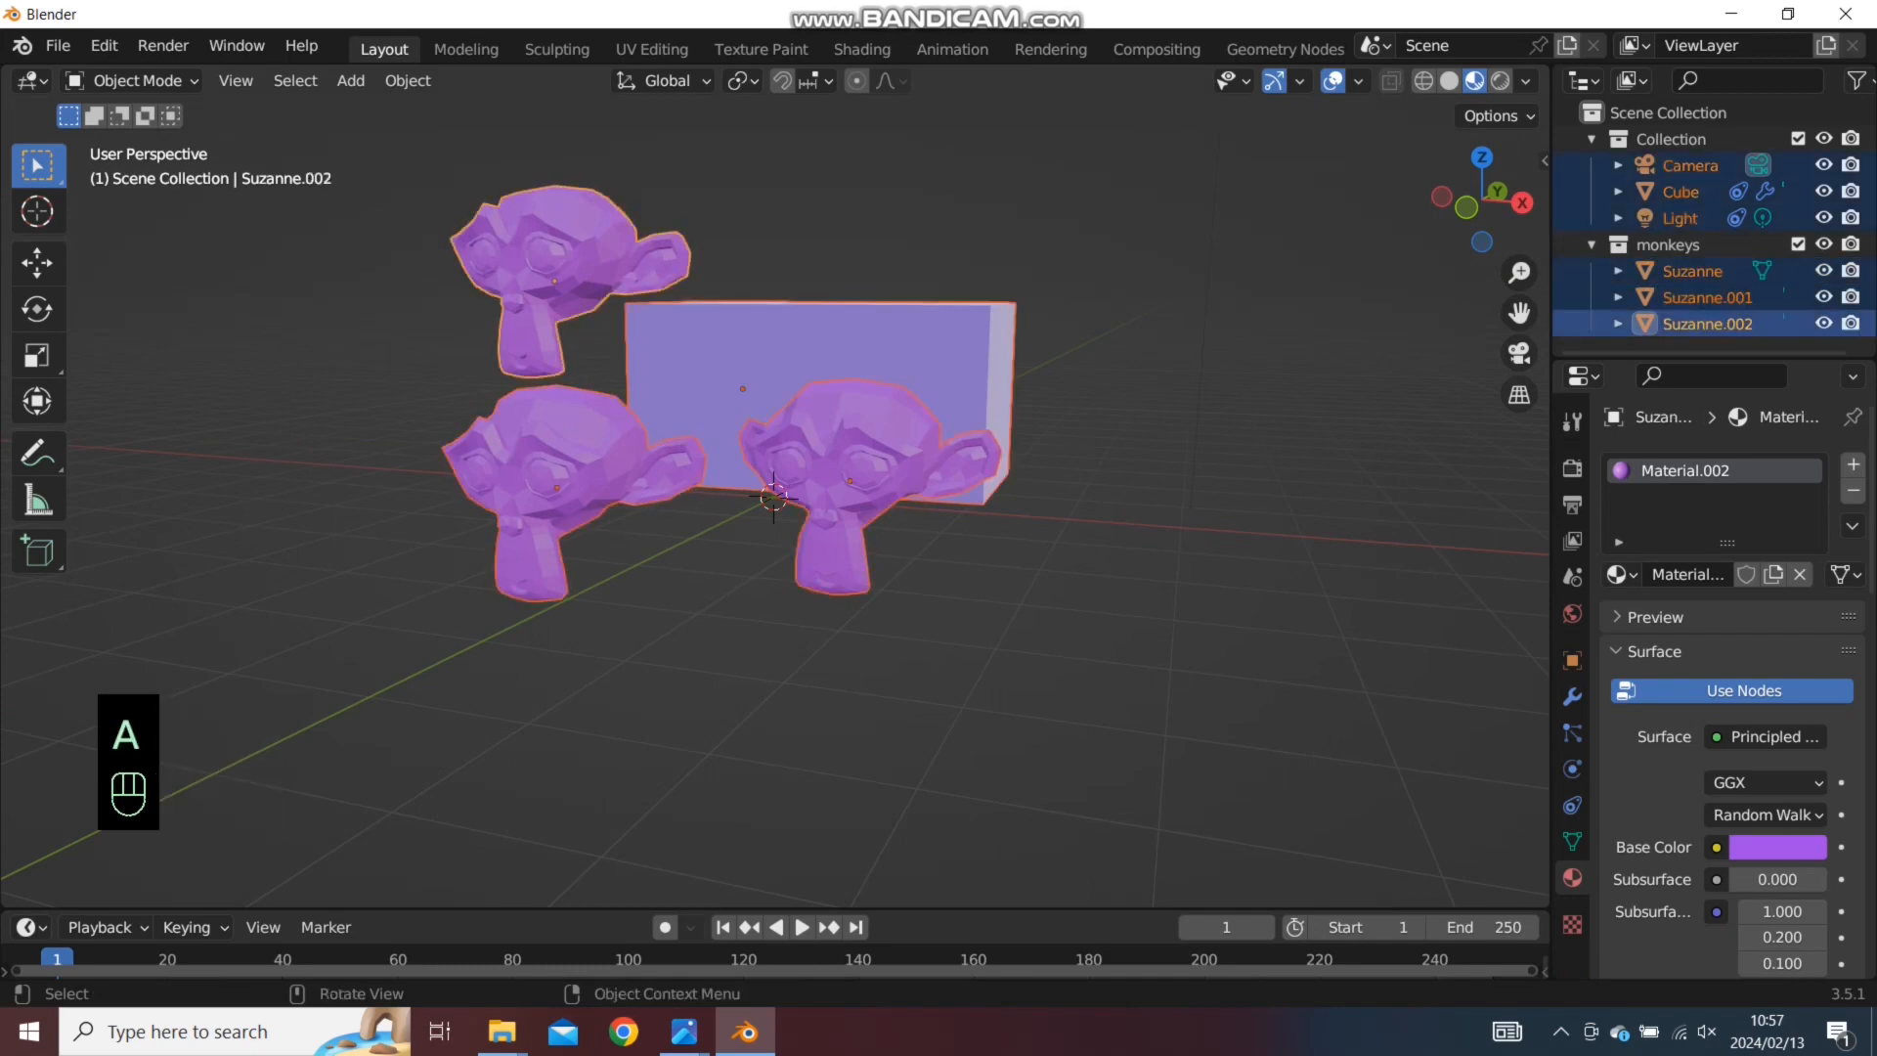
{"action": "scroll", "coordinate": [782, 489], "scroll_direction": "down", "scroll_amount": 4}
{"action": "middle_click_drag", "start_coordinate": [782, 489], "coordinate": [782, 530]}
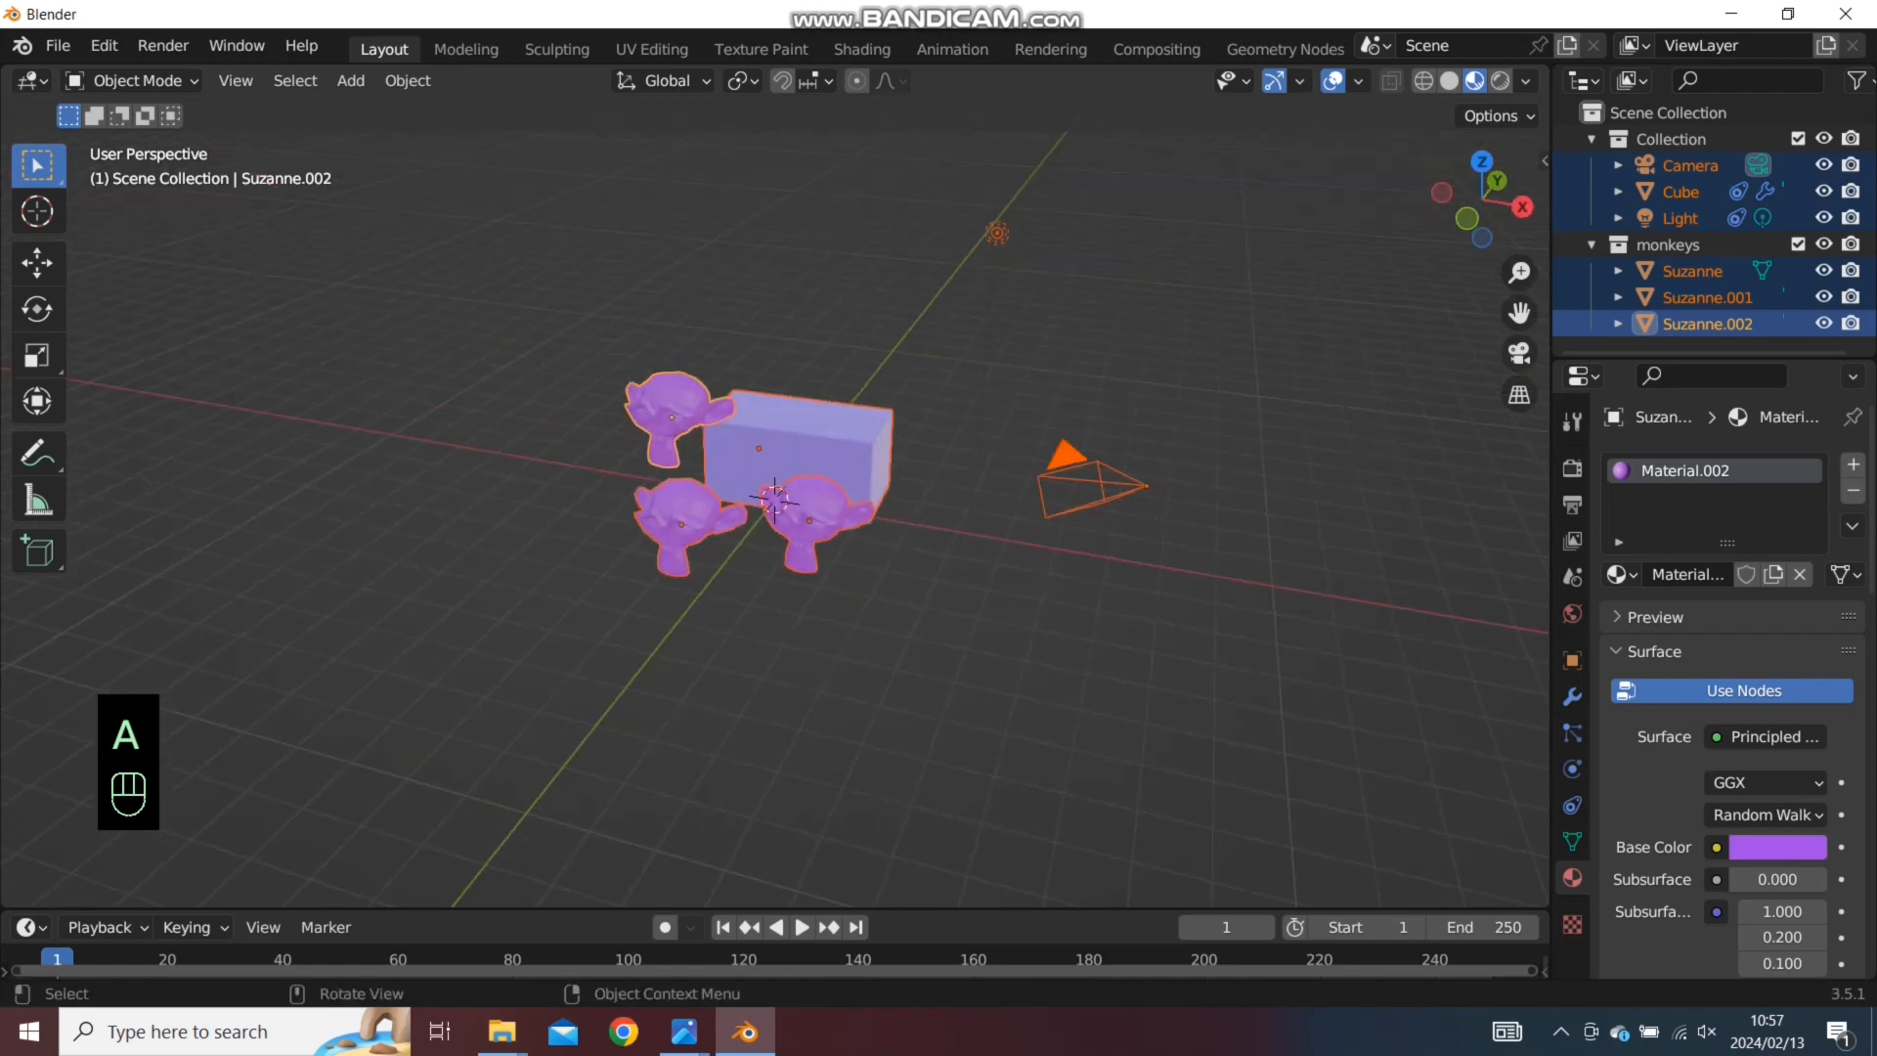
{"action": "key", "text": "a"}
{"action": "key", "text": "a"}
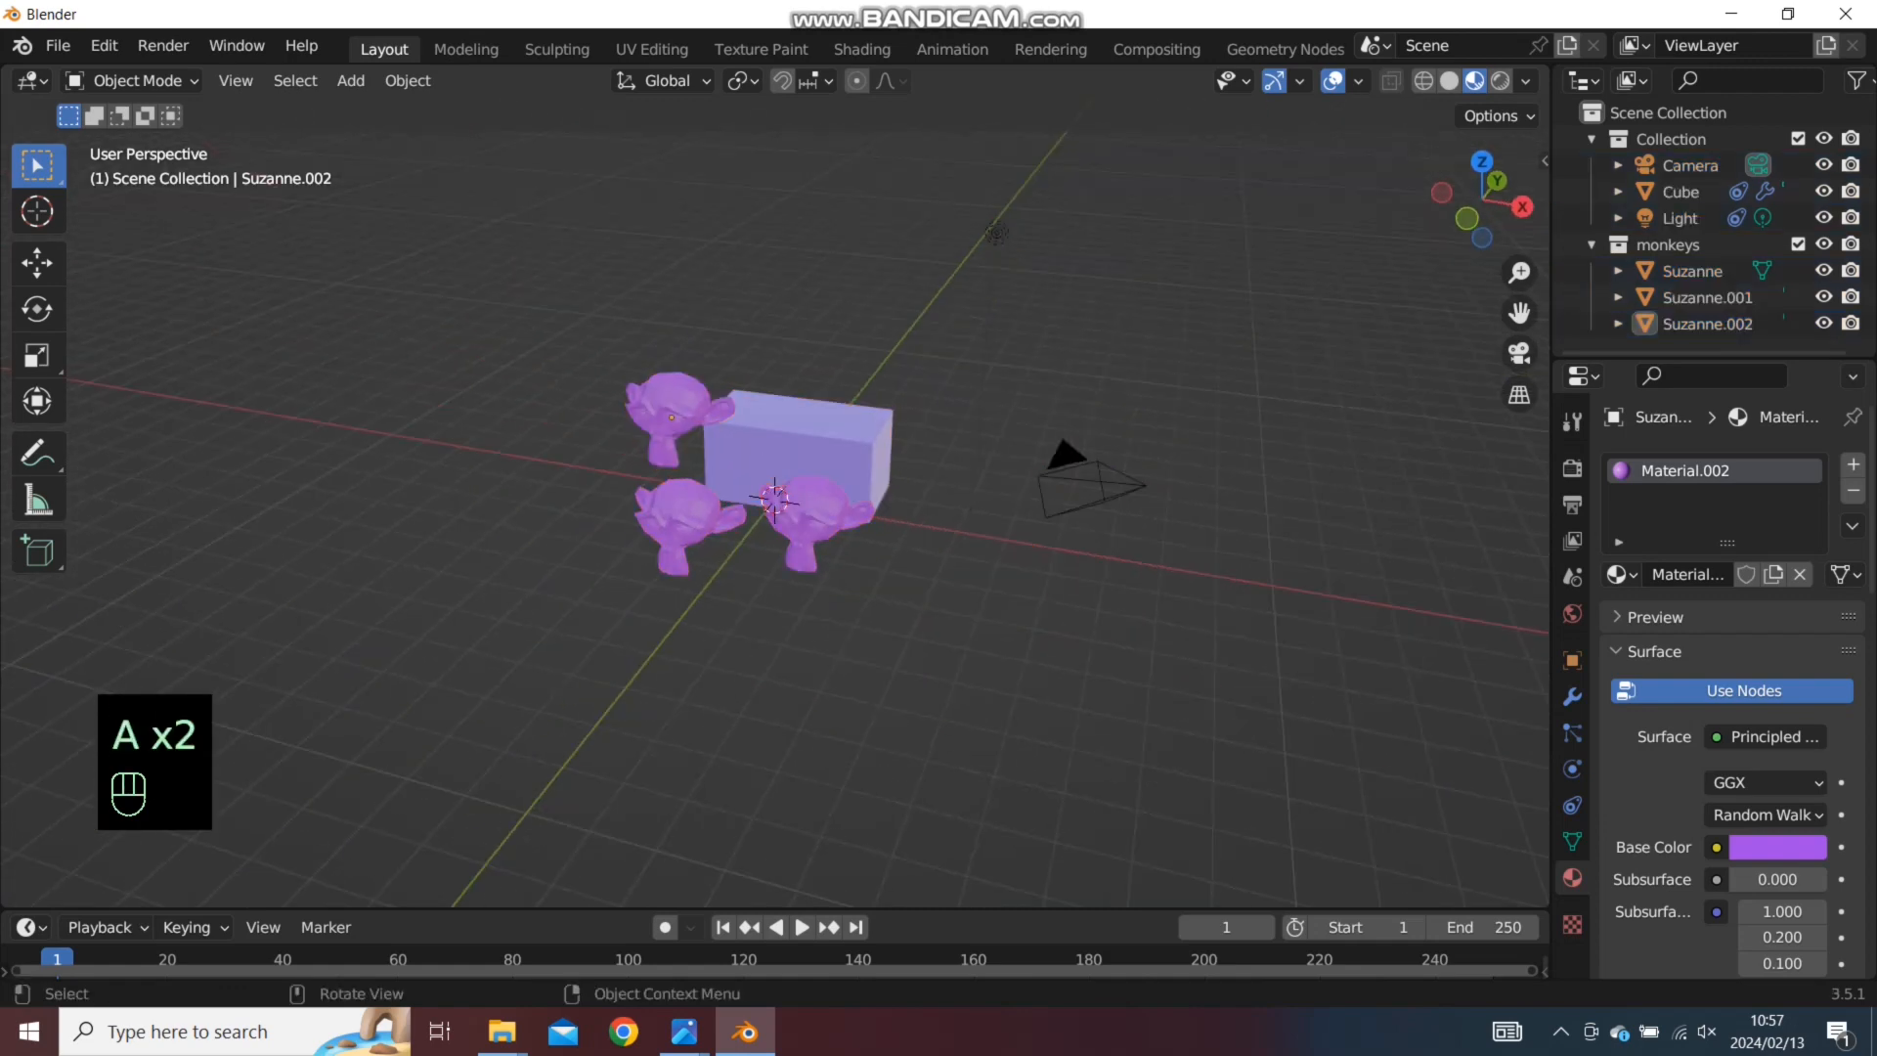
{"action": "scroll", "coordinate": [772, 499], "scroll_direction": "up", "scroll_amount": 3}
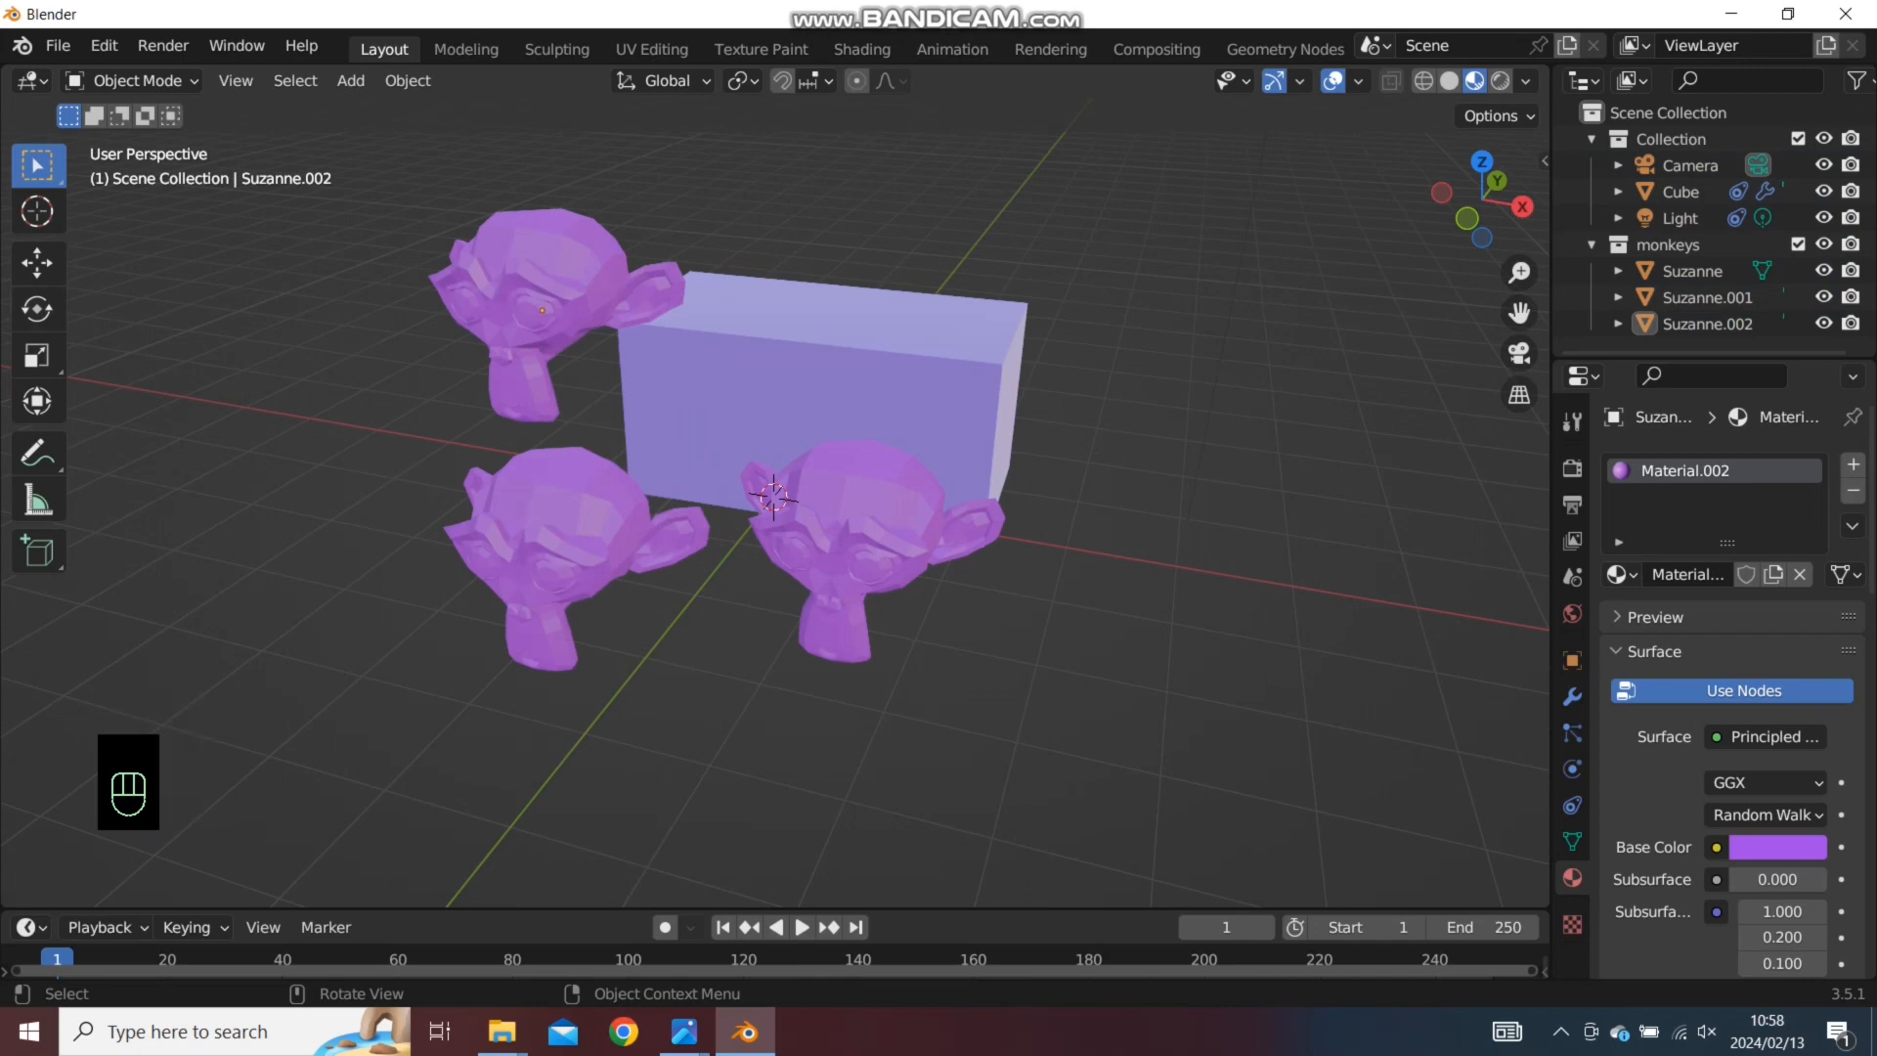
{"action": "left_click", "coordinate": [552, 293]}
{"action": "left_click", "coordinate": [1692, 271], "text": "shift"}
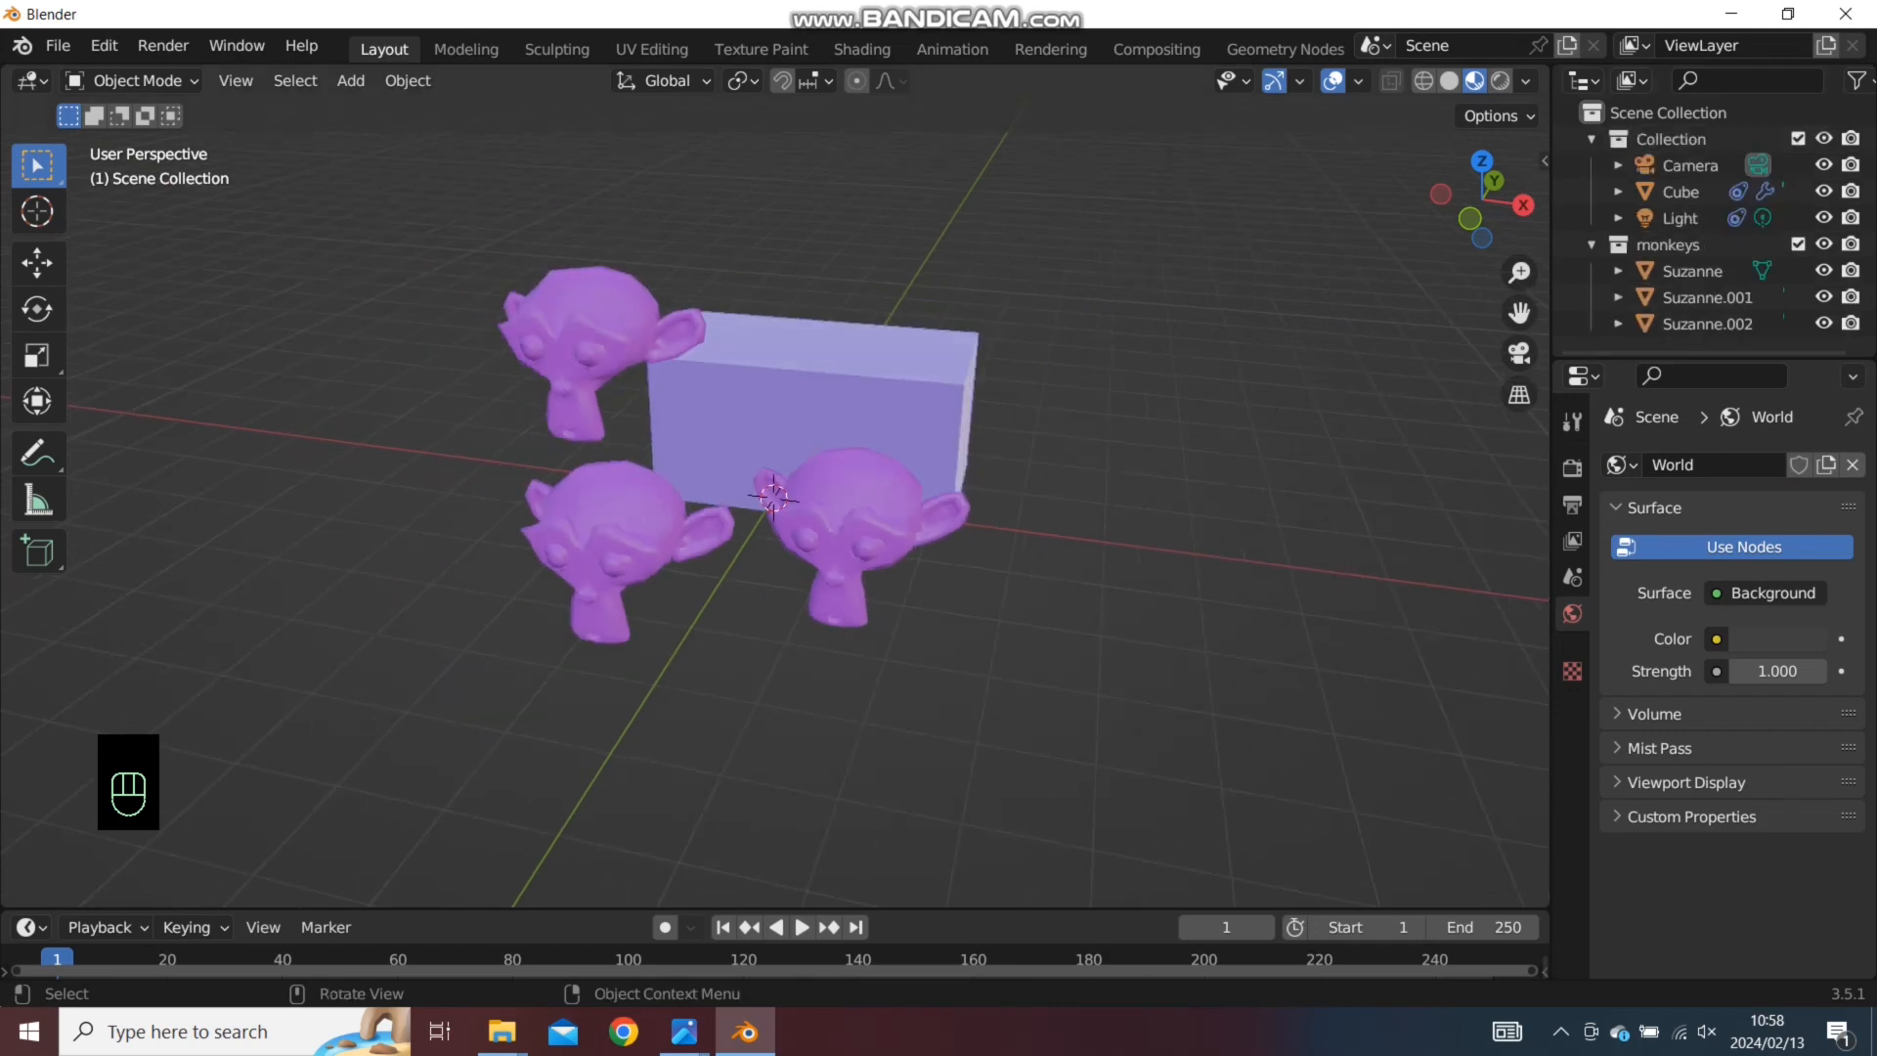
{"action": "left_click_drag", "start_coordinate": [1482, 200], "coordinate": [1506, 219]}
{"action": "left_click_drag", "start_coordinate": [1519, 273], "coordinate": [1519, 294]}
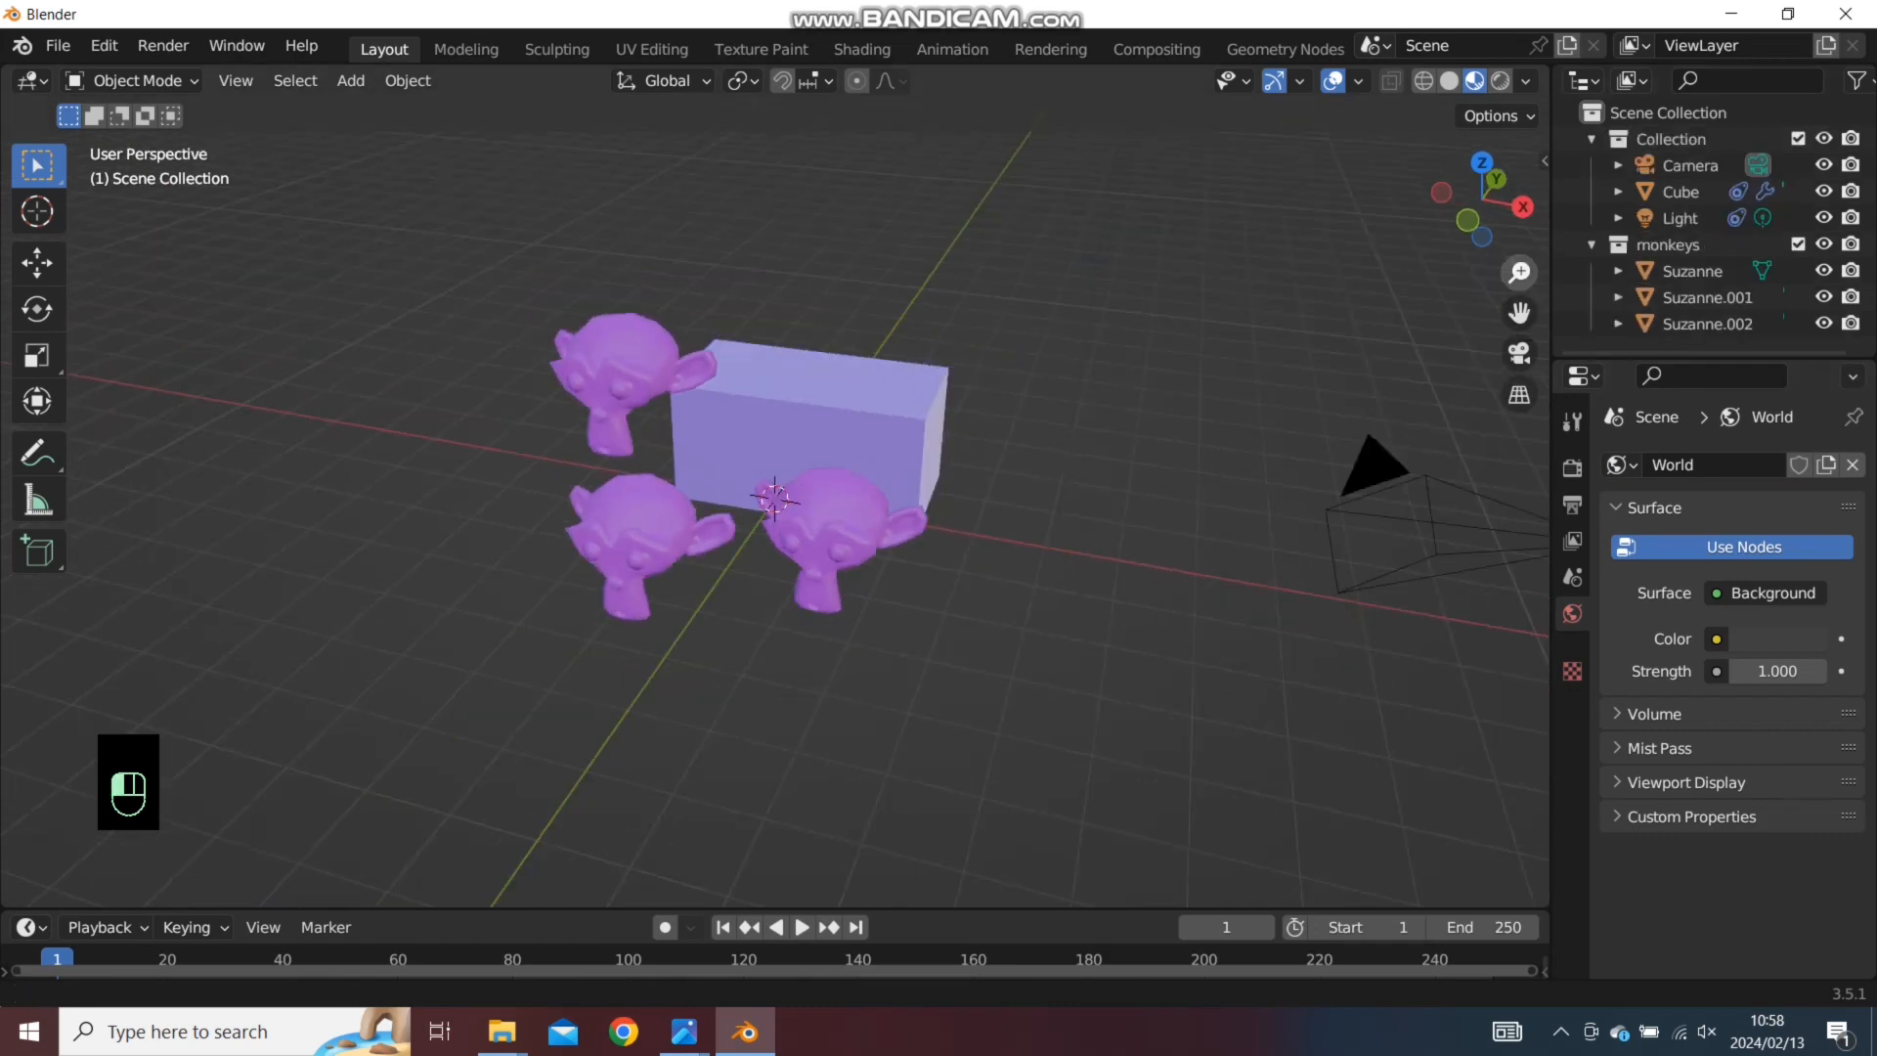
{"action": "left_click_drag", "start_coordinate": [1019, 578], "coordinate": [957, 516]}
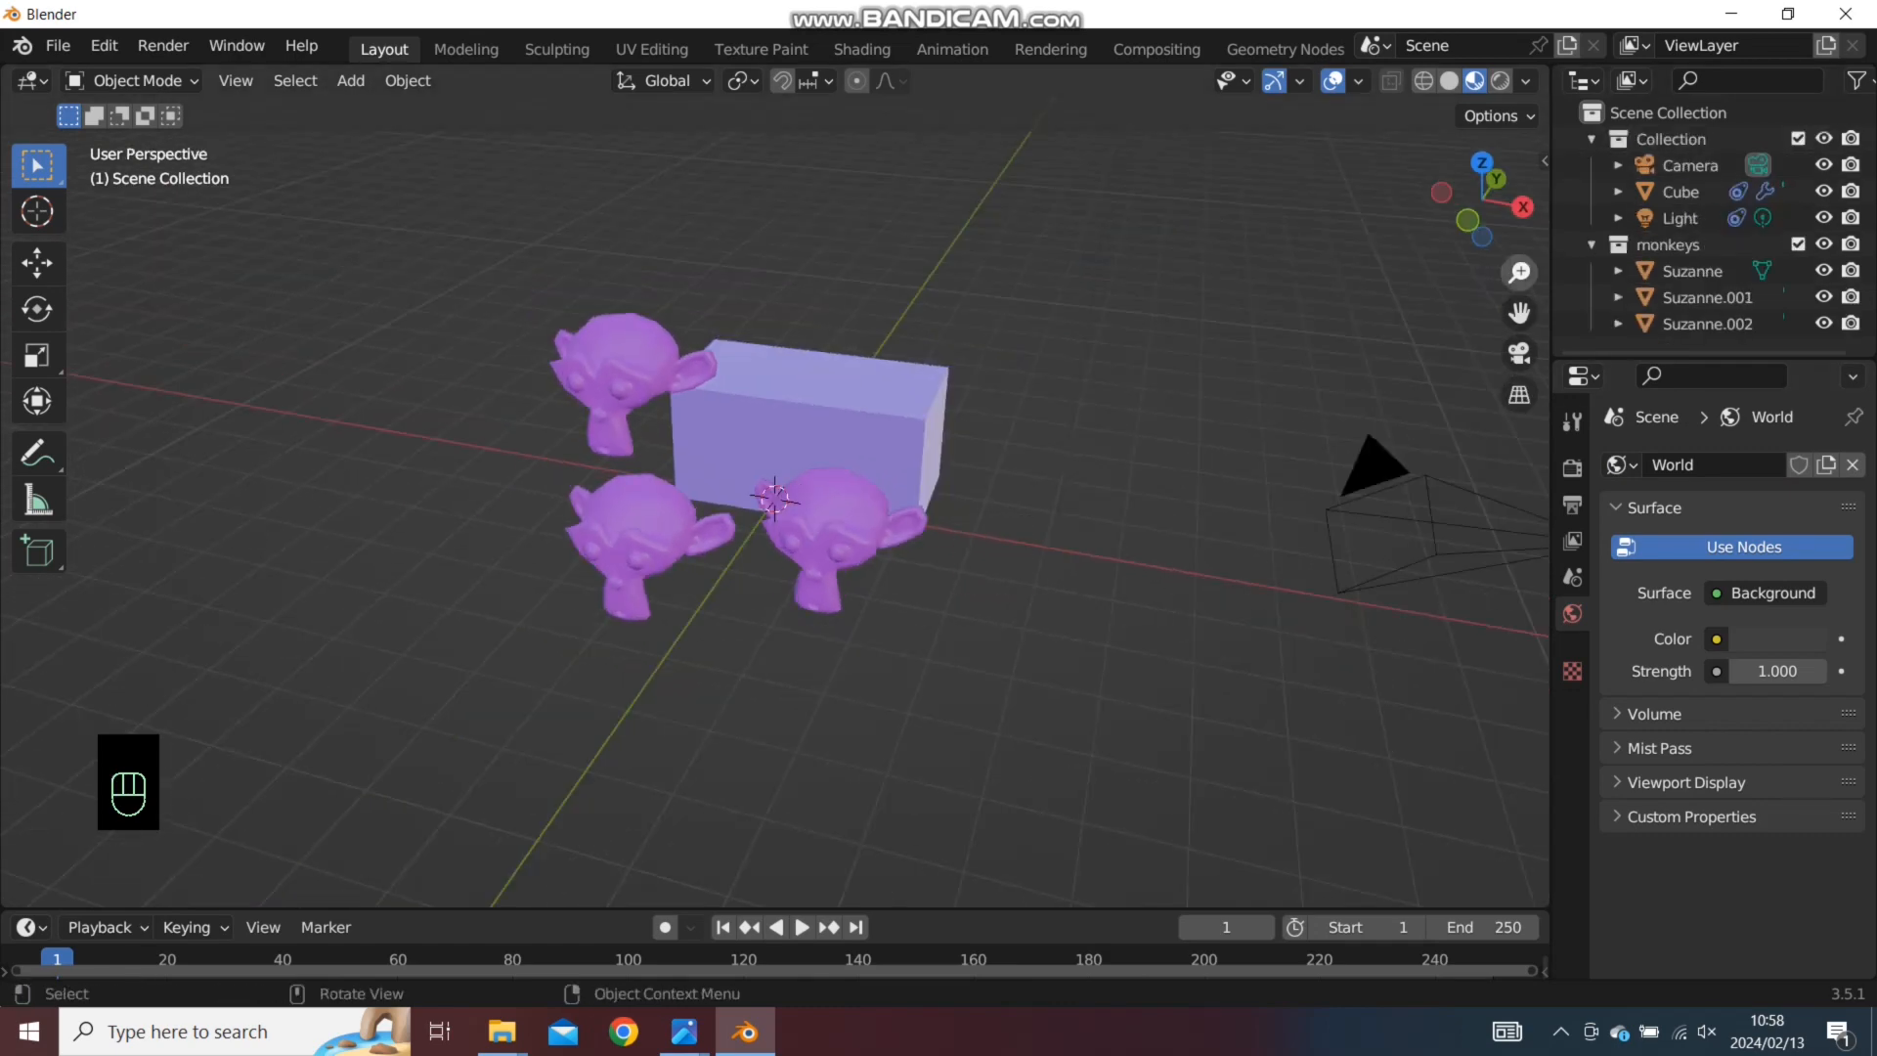
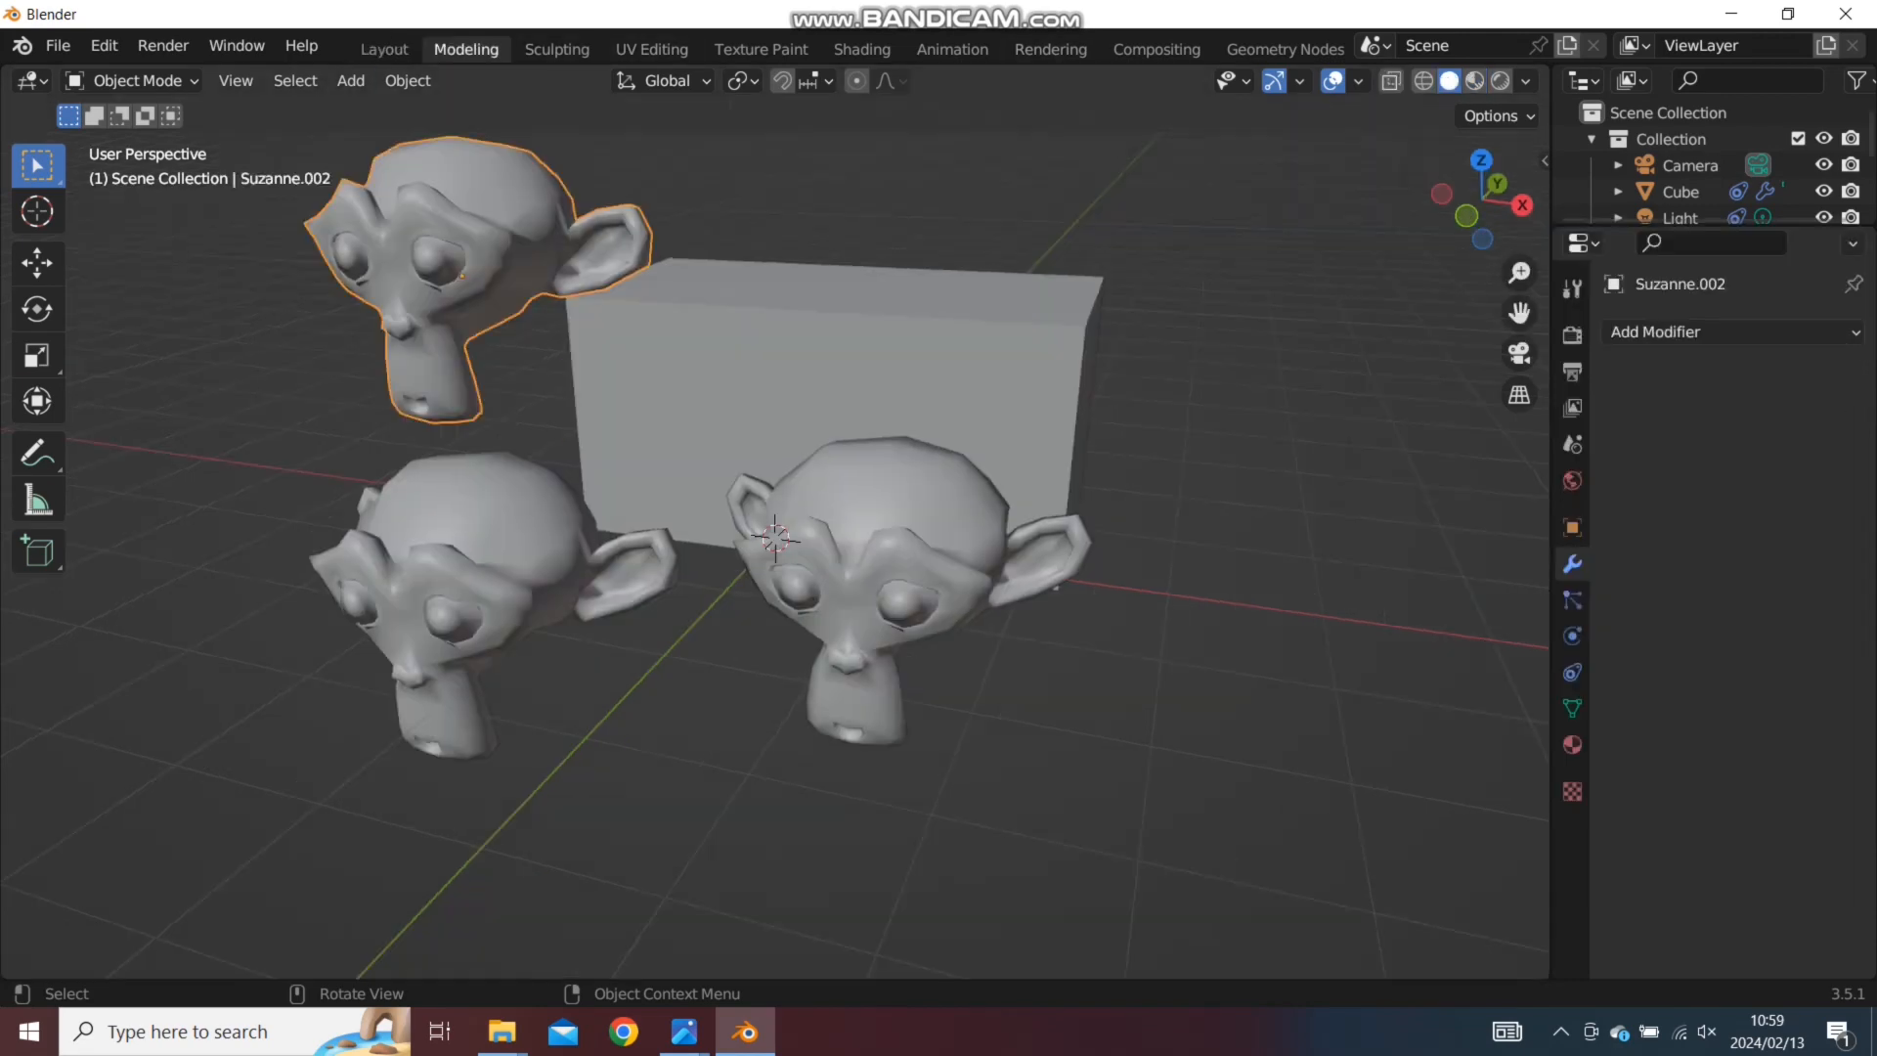
Select the cube and switch it to Edit Mode
{"action": "left_click", "coordinate": [831, 396]}
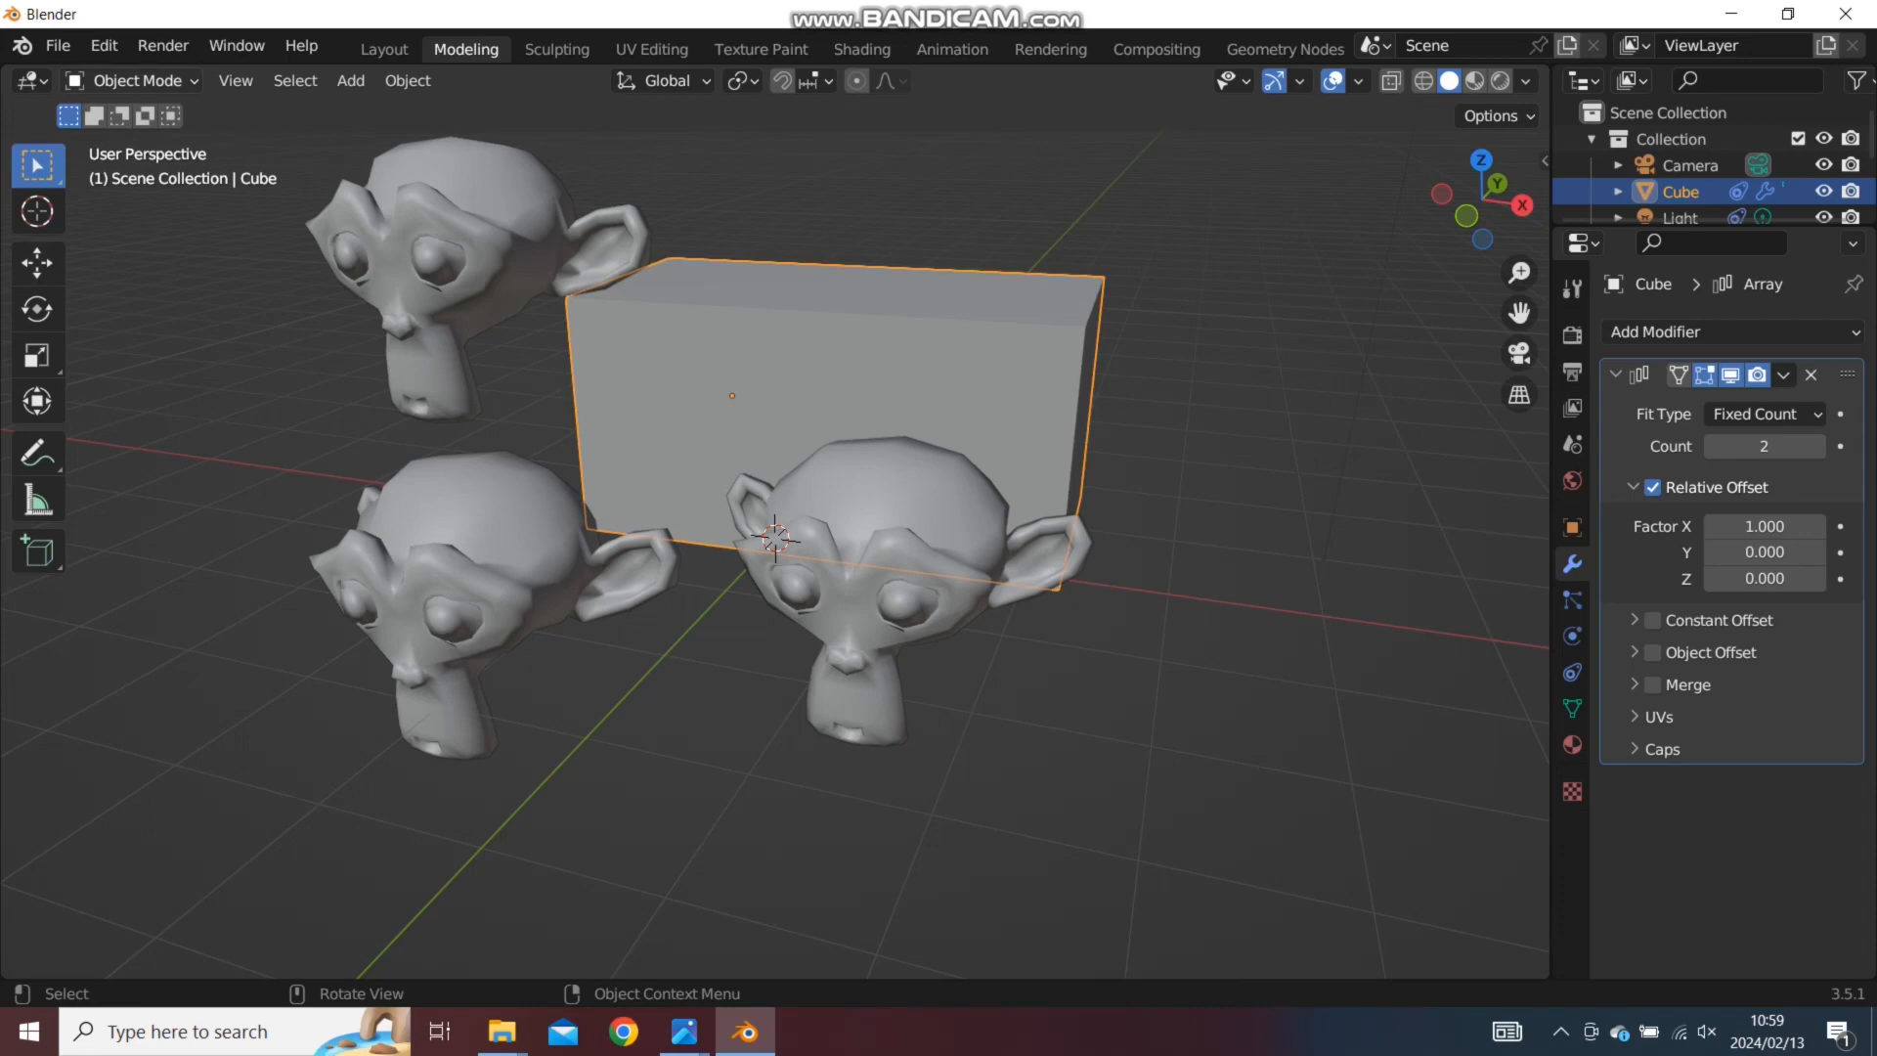
{"action": "left_click", "coordinate": [132, 80]}
{"action": "left_click", "coordinate": [136, 139]}
{"action": "scroll", "coordinate": [775, 538], "scroll_direction": "down", "scroll_amount": 2}
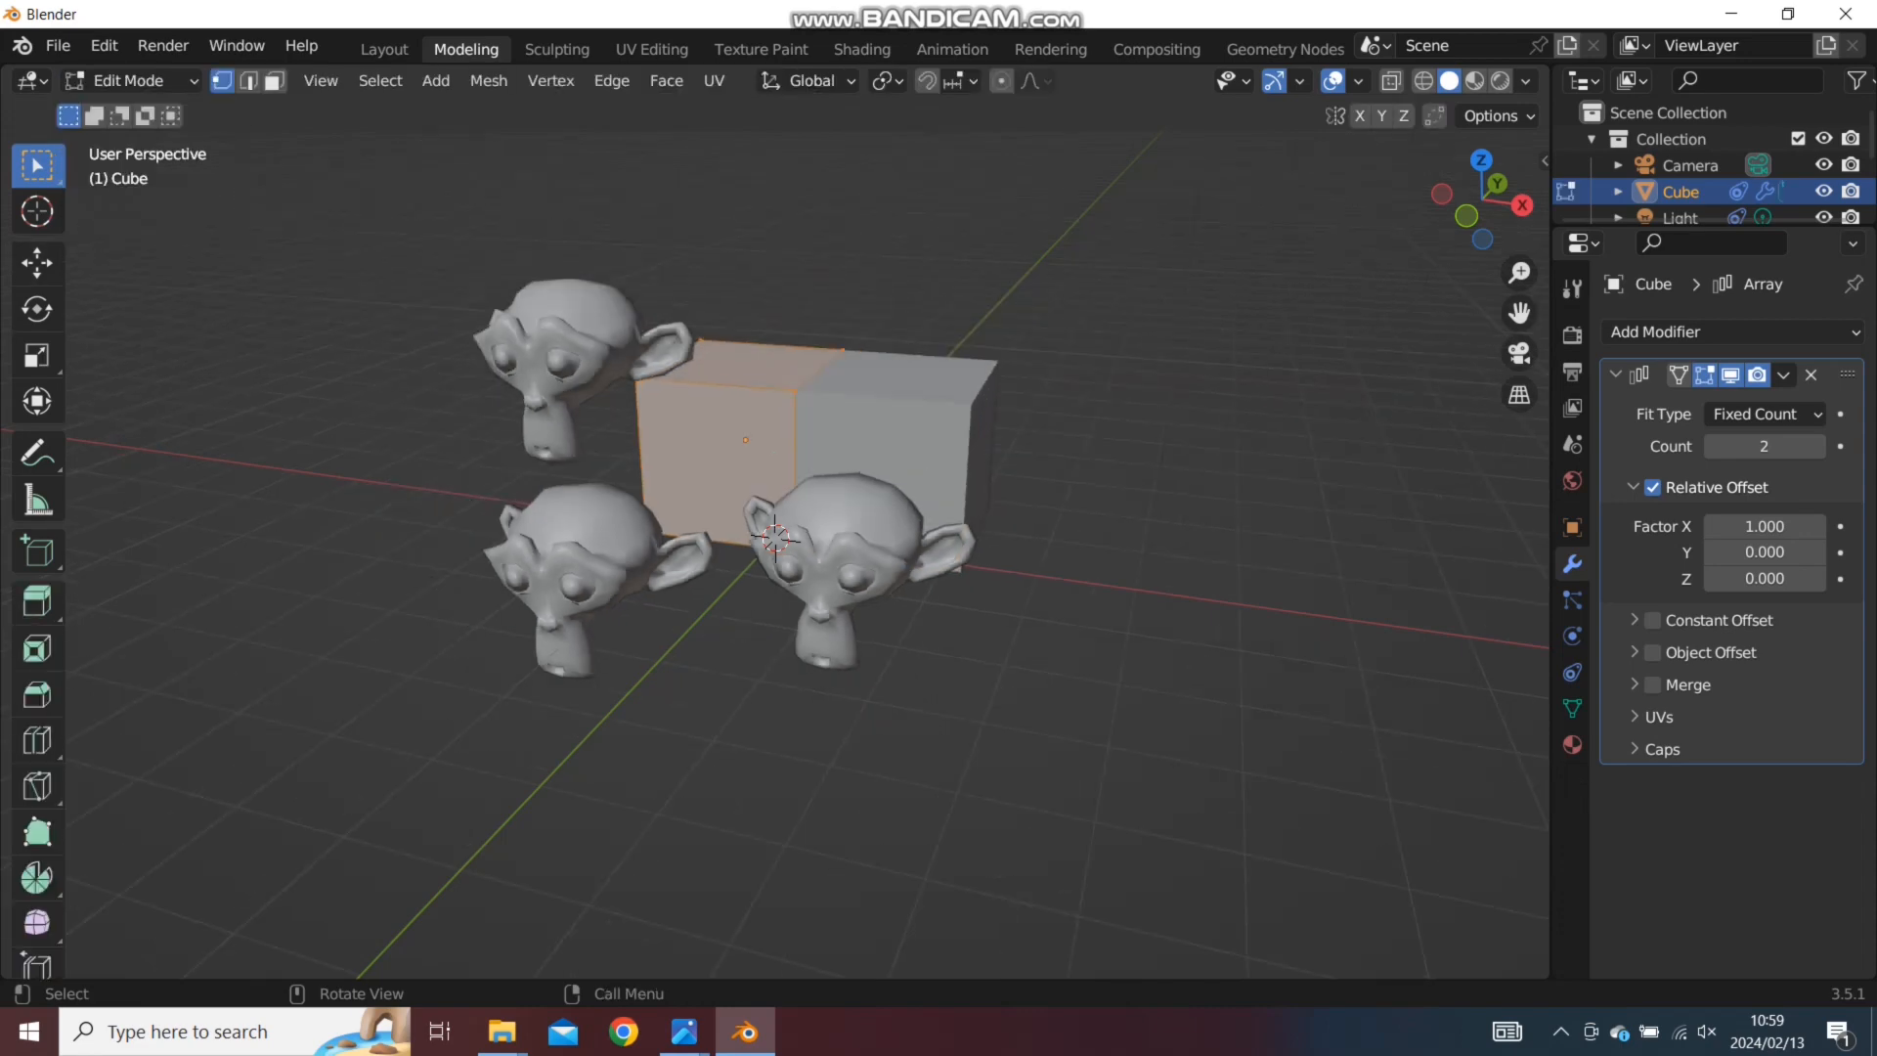
{"action": "mouse_move", "coordinate": [775, 538]}
{"action": "middle_mouse_down"}
{"action": "mouse_move", "coordinate": [705, 562]}
{"action": "mouse_move", "coordinate": [795, 543]}
{"action": "middle_mouse_up"}
{"action": "scroll", "coordinate": [775, 538], "scroll_direction": "up", "scroll_amount": 1}
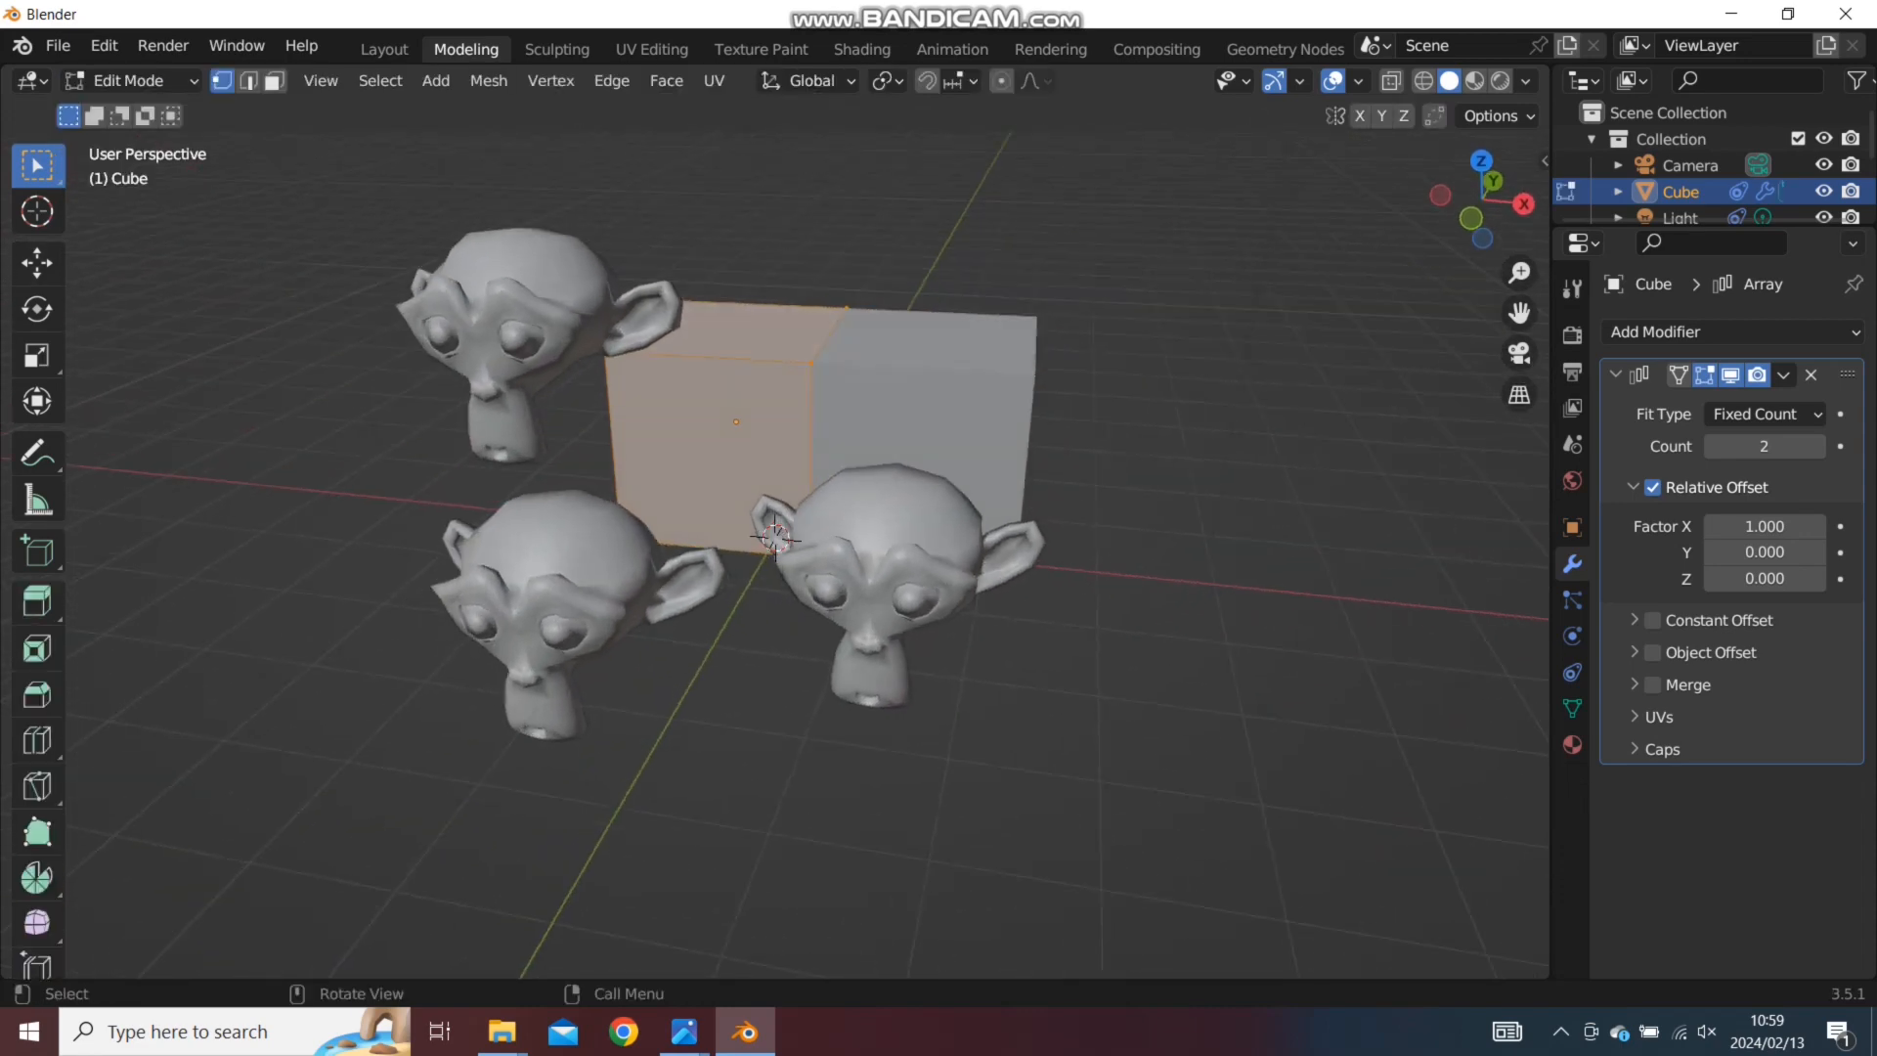
Raise the front top corner vertex where the cube meets its array copy along the Z axis
{"action": "left_click_drag", "start_coordinate": [970, 301], "coordinate": [1106, 441]}
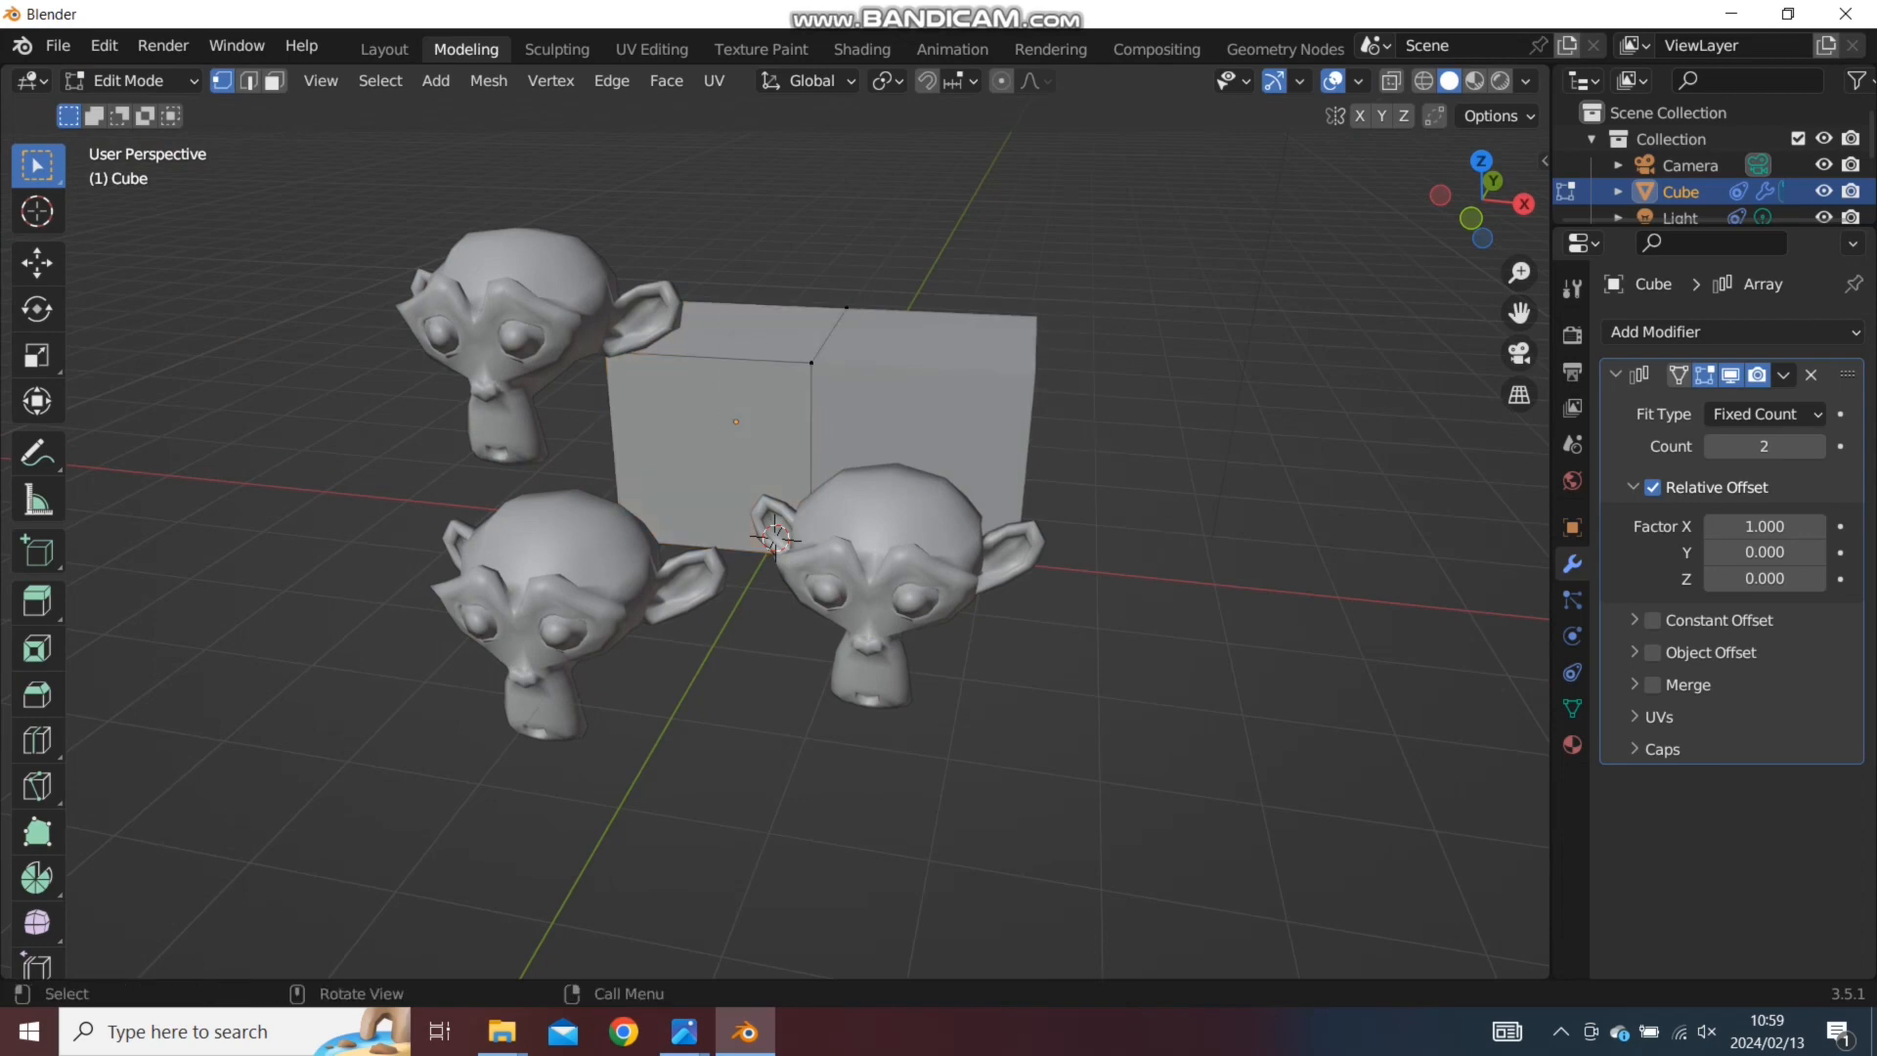
{"action": "left_click_drag", "start_coordinate": [783, 367], "coordinate": [841, 399]}
{"action": "left_click", "coordinate": [37, 263]}
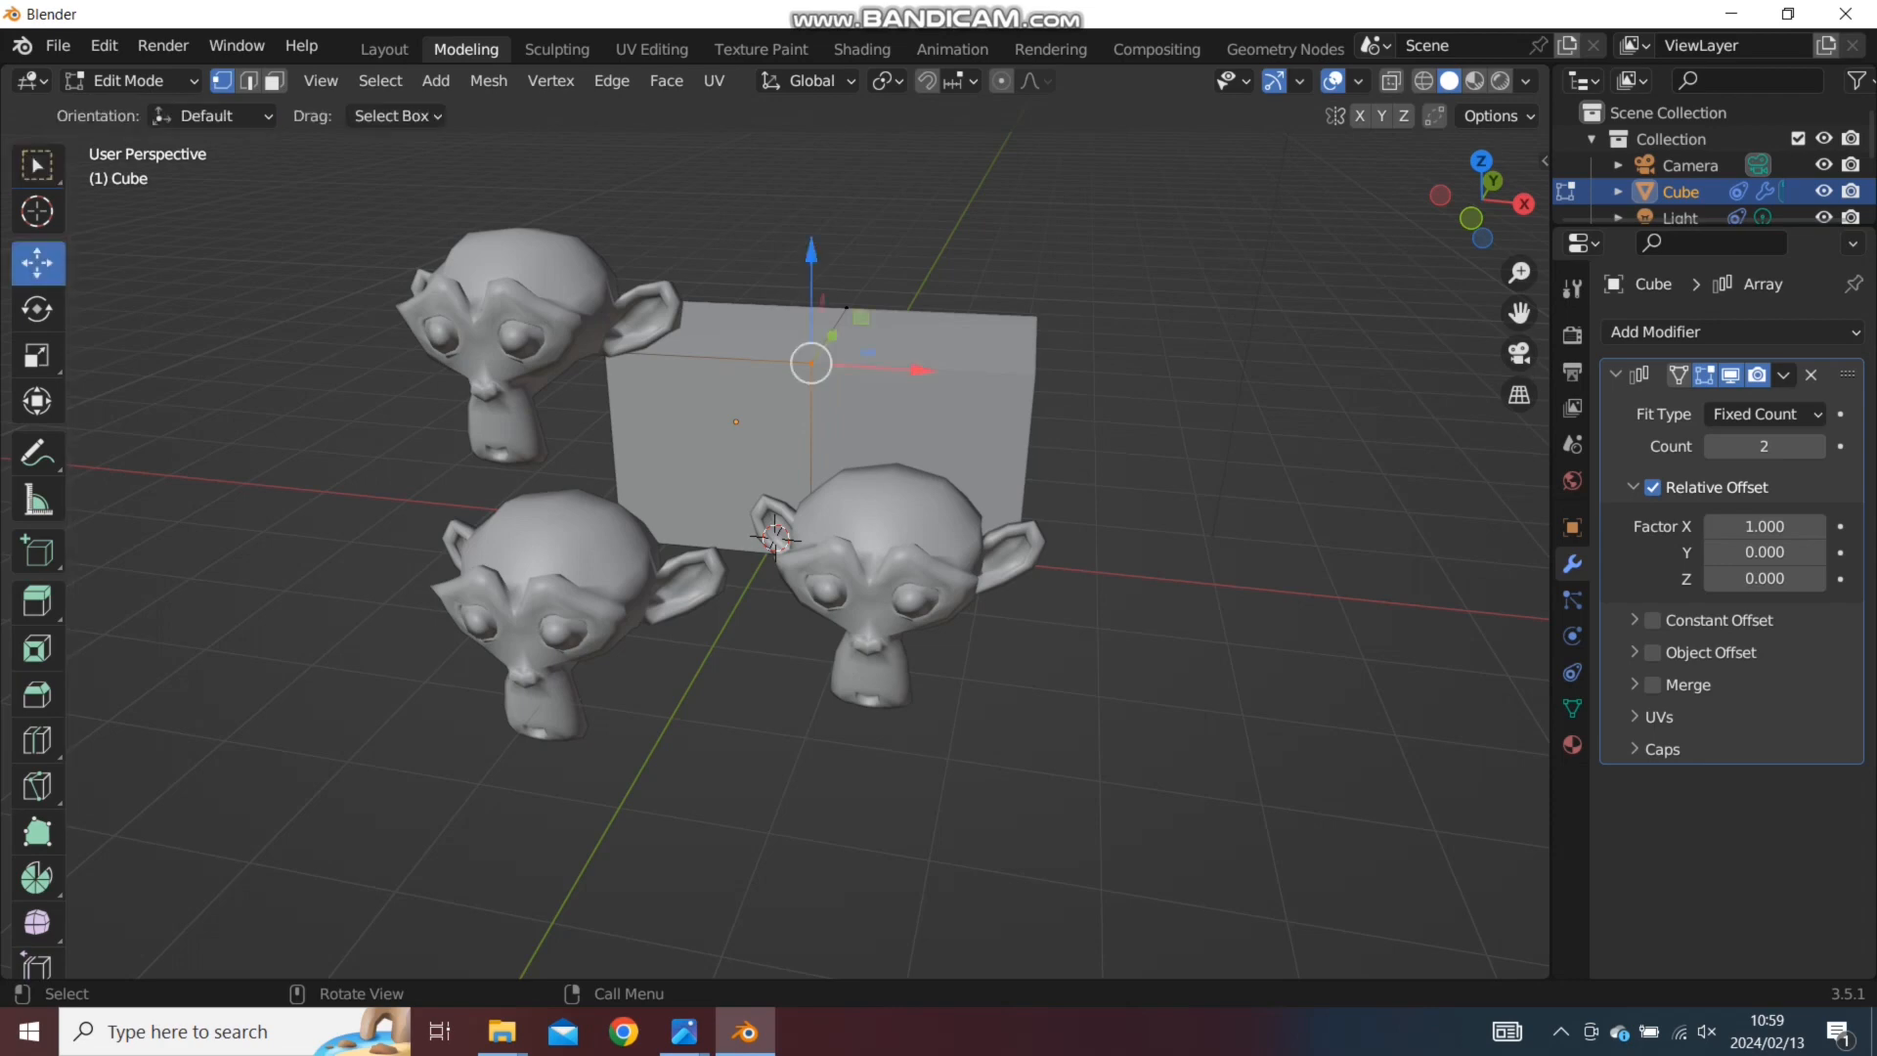
{"action": "left_click_drag", "start_coordinate": [810, 254], "coordinate": [810, 170]}
Reshape the cube further by pulling its opposite top corner outward
{"action": "left_click", "coordinate": [1133, 410]}
{"action": "middle_click_drag", "start_coordinate": [1133, 440], "coordinate": [807, 523]}
{"action": "scroll", "coordinate": [1126, 472], "scroll_direction": "down", "scroll_amount": 3}
{"action": "left_click_drag", "start_coordinate": [885, 448], "coordinate": [896, 543]}
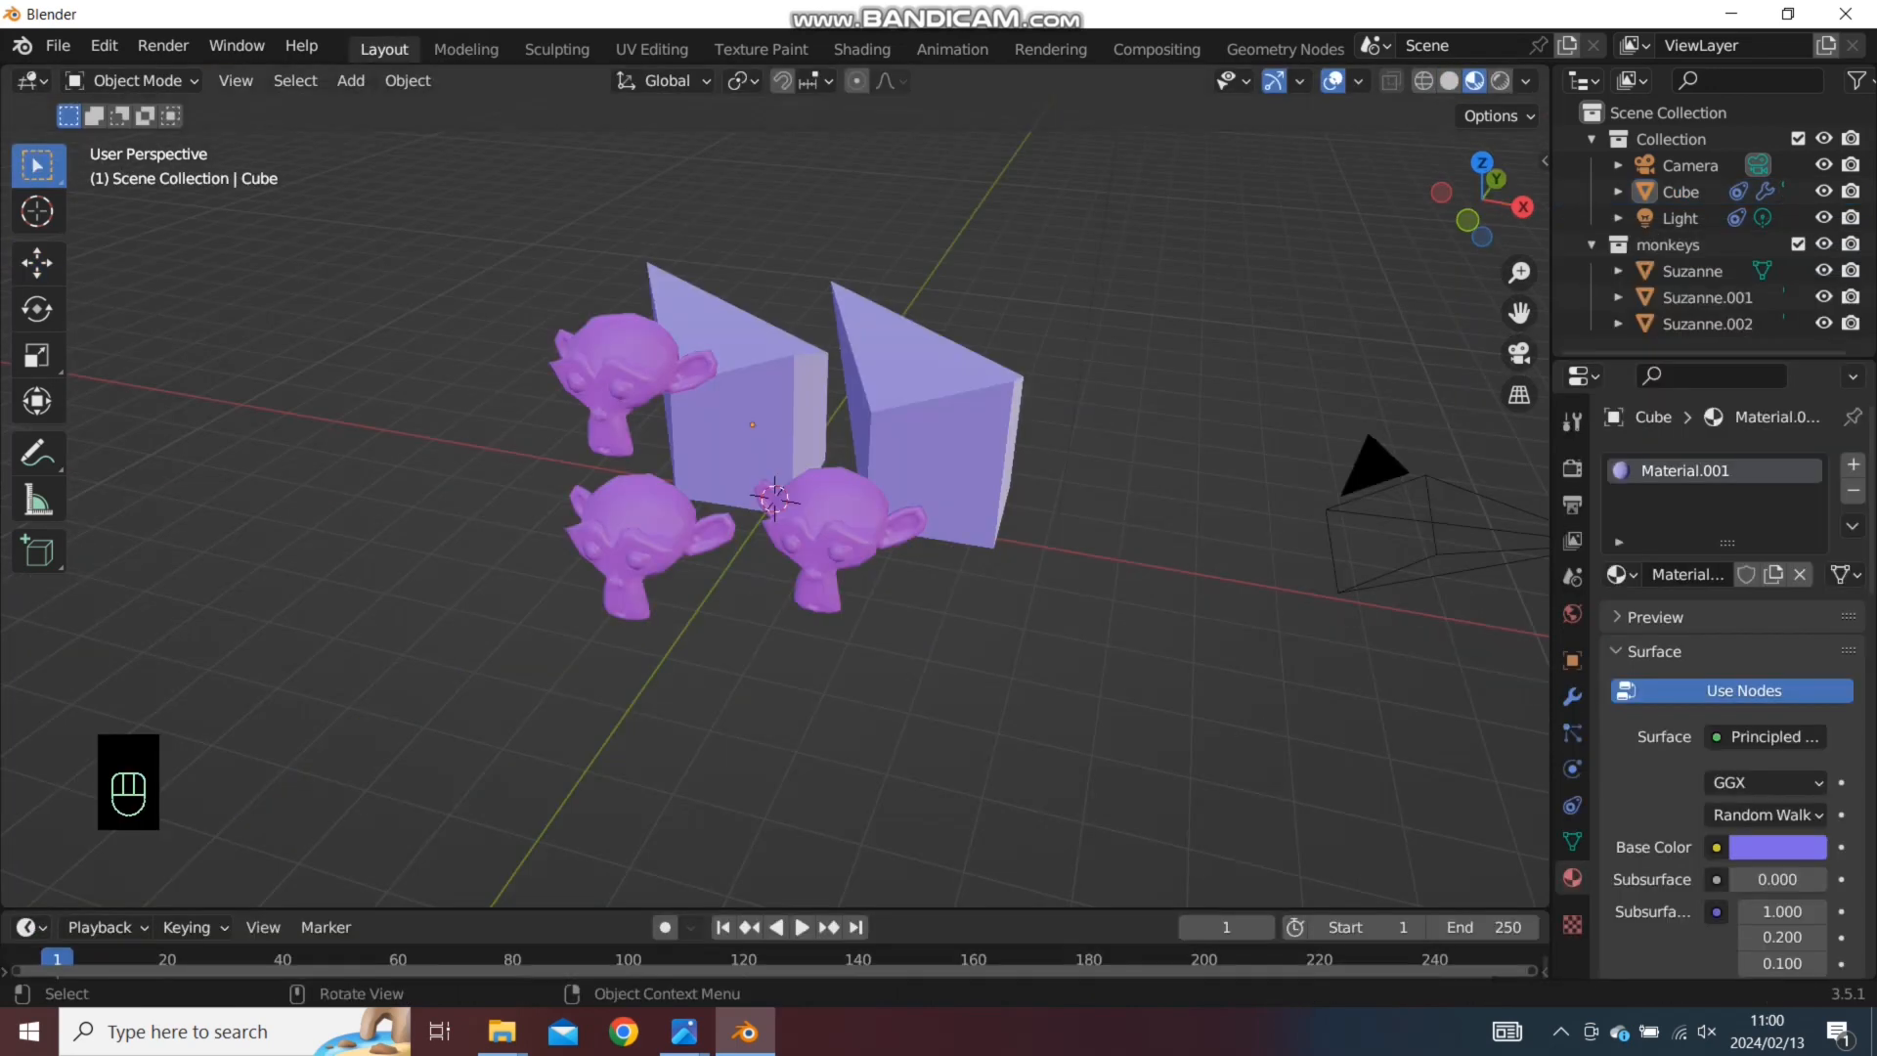
{"action": "middle_click_drag", "start_coordinate": [743, 508], "coordinate": [777, 494]}
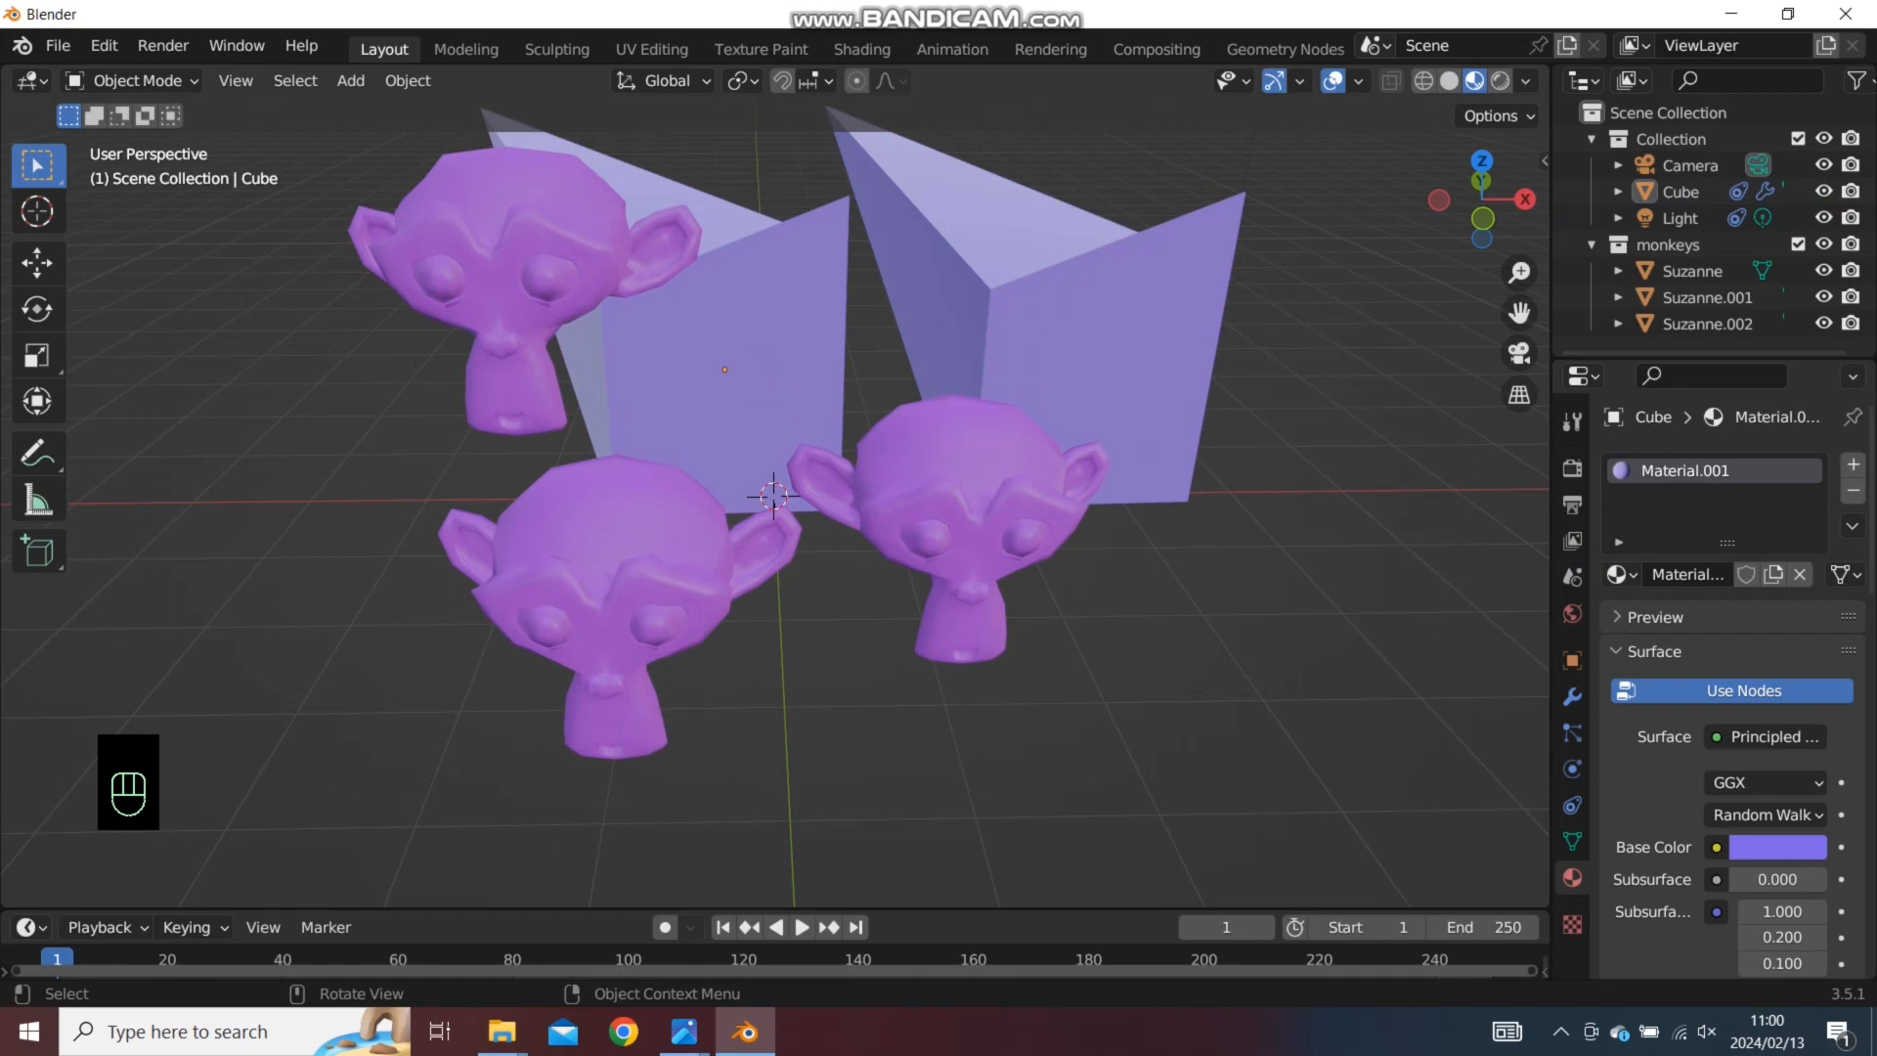
{"action": "scroll", "coordinate": [774, 496], "scroll_direction": "up", "scroll_amount": 1}
{"action": "mouse_move", "coordinate": [774, 497]}
{"action": "middle_mouse_down"}
{"action": "mouse_move", "coordinate": [675, 494]}
{"action": "mouse_move", "coordinate": [748, 497]}
{"action": "middle_mouse_up"}
{"action": "scroll", "coordinate": [675, 495], "scroll_direction": "down", "scroll_amount": 5}
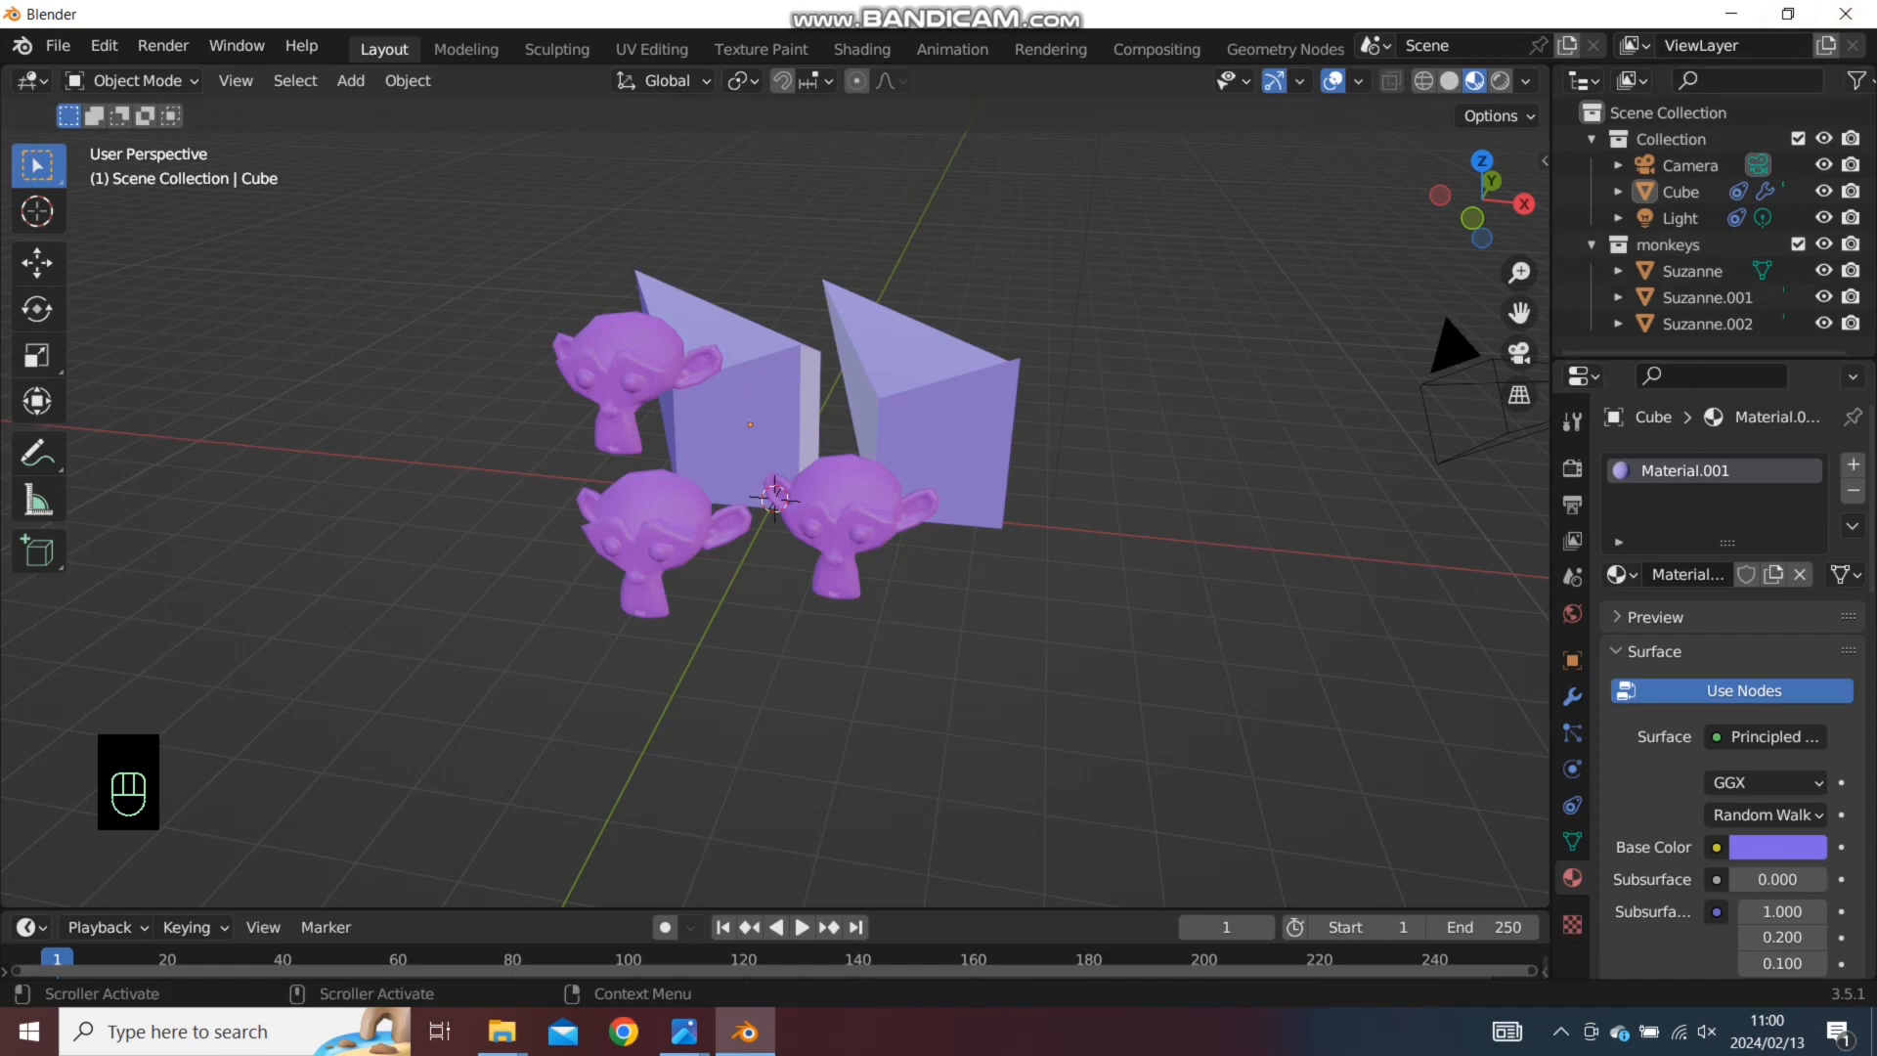
Change the Outliner area into a Shader Editor and widen it to about half of the window
{"action": "left_click", "coordinate": [1684, 112]}
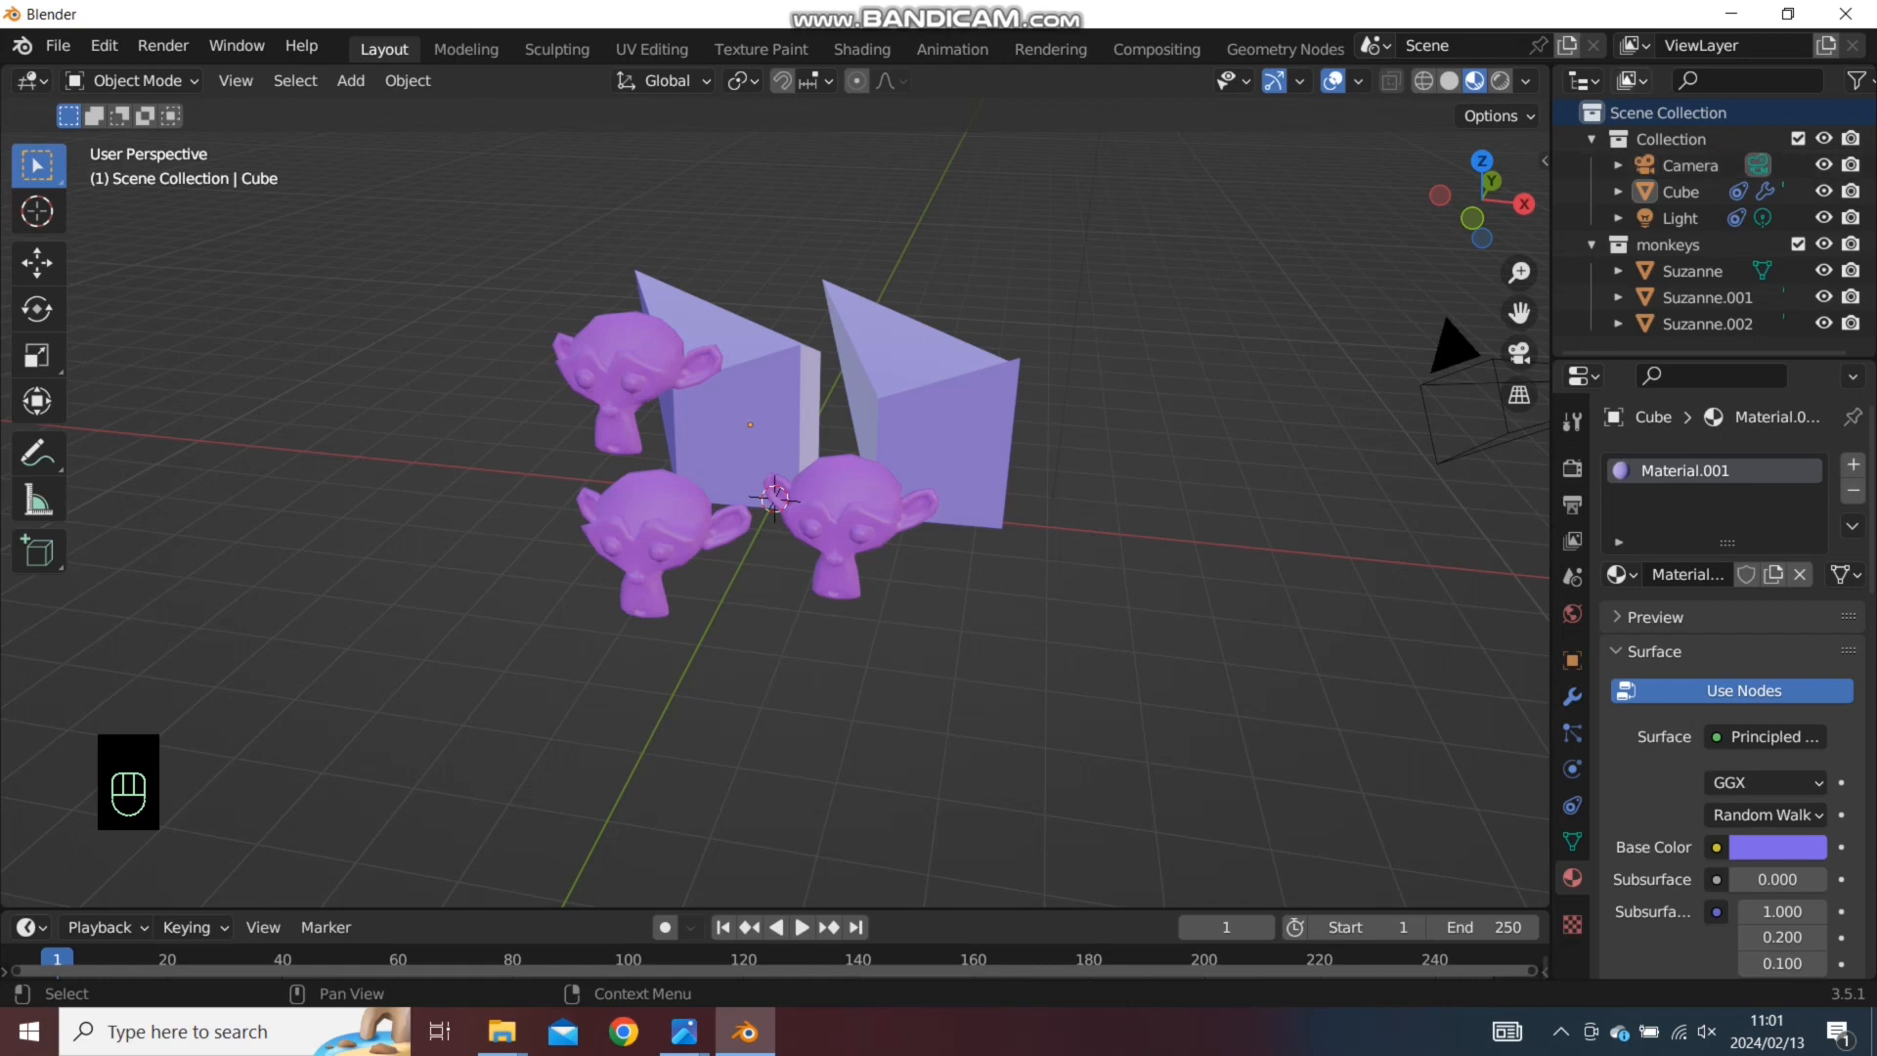
{"action": "left_click", "coordinate": [1583, 80]}
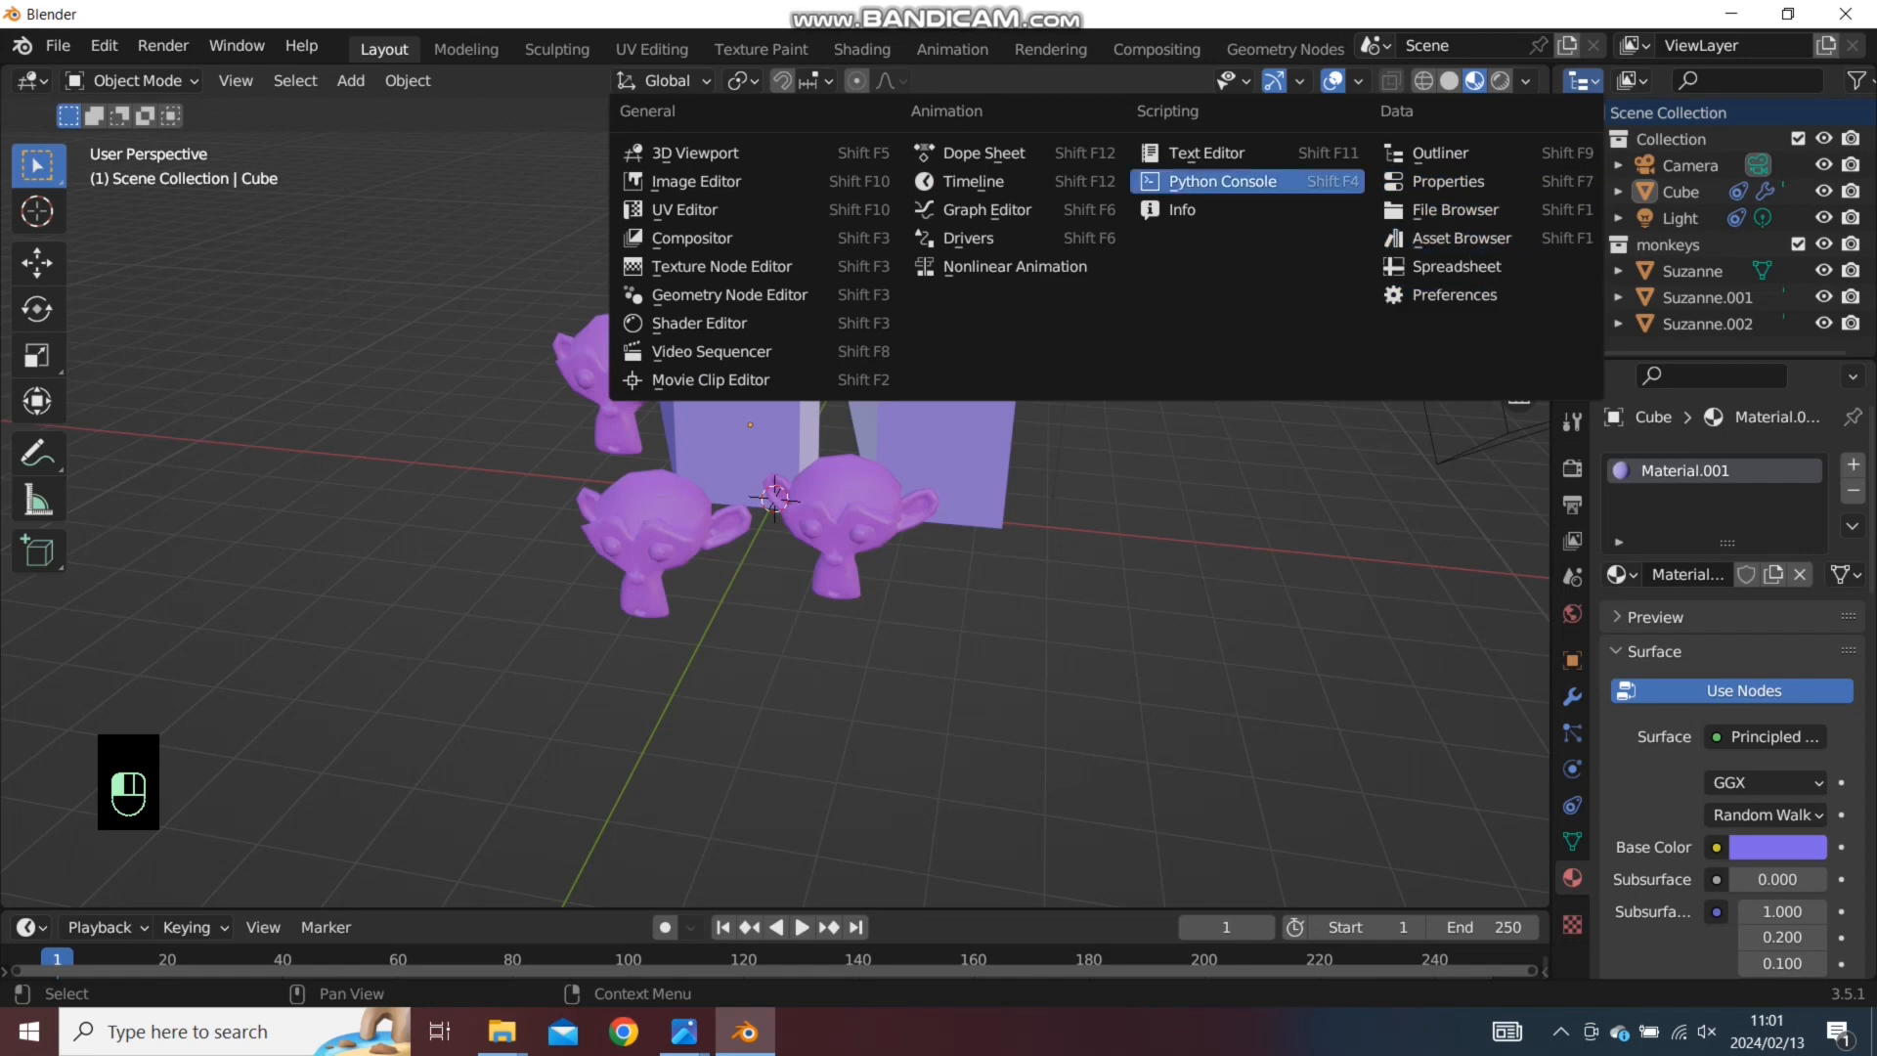
{"action": "left_click", "coordinate": [1583, 80]}
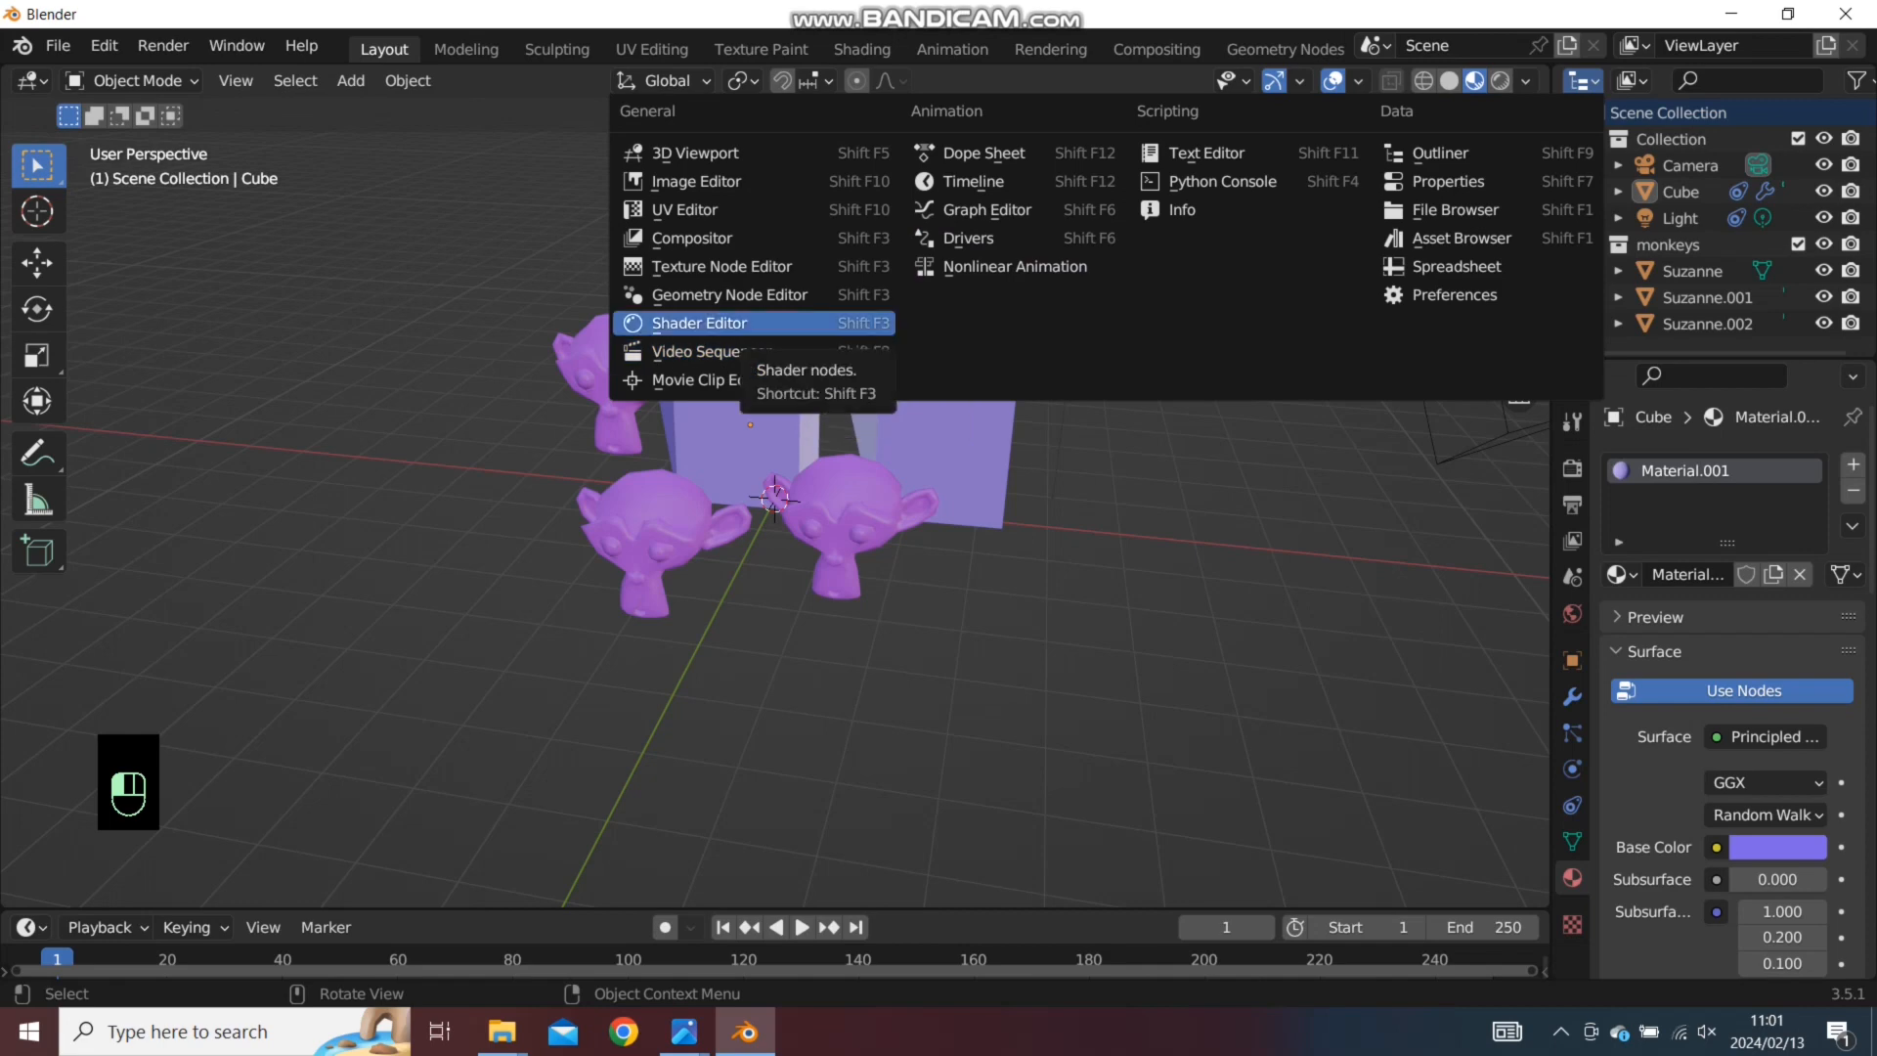
{"action": "left_click", "coordinate": [743, 325]}
{"action": "scroll", "coordinate": [782, 459], "scroll_direction": "down", "scroll_amount": 2}
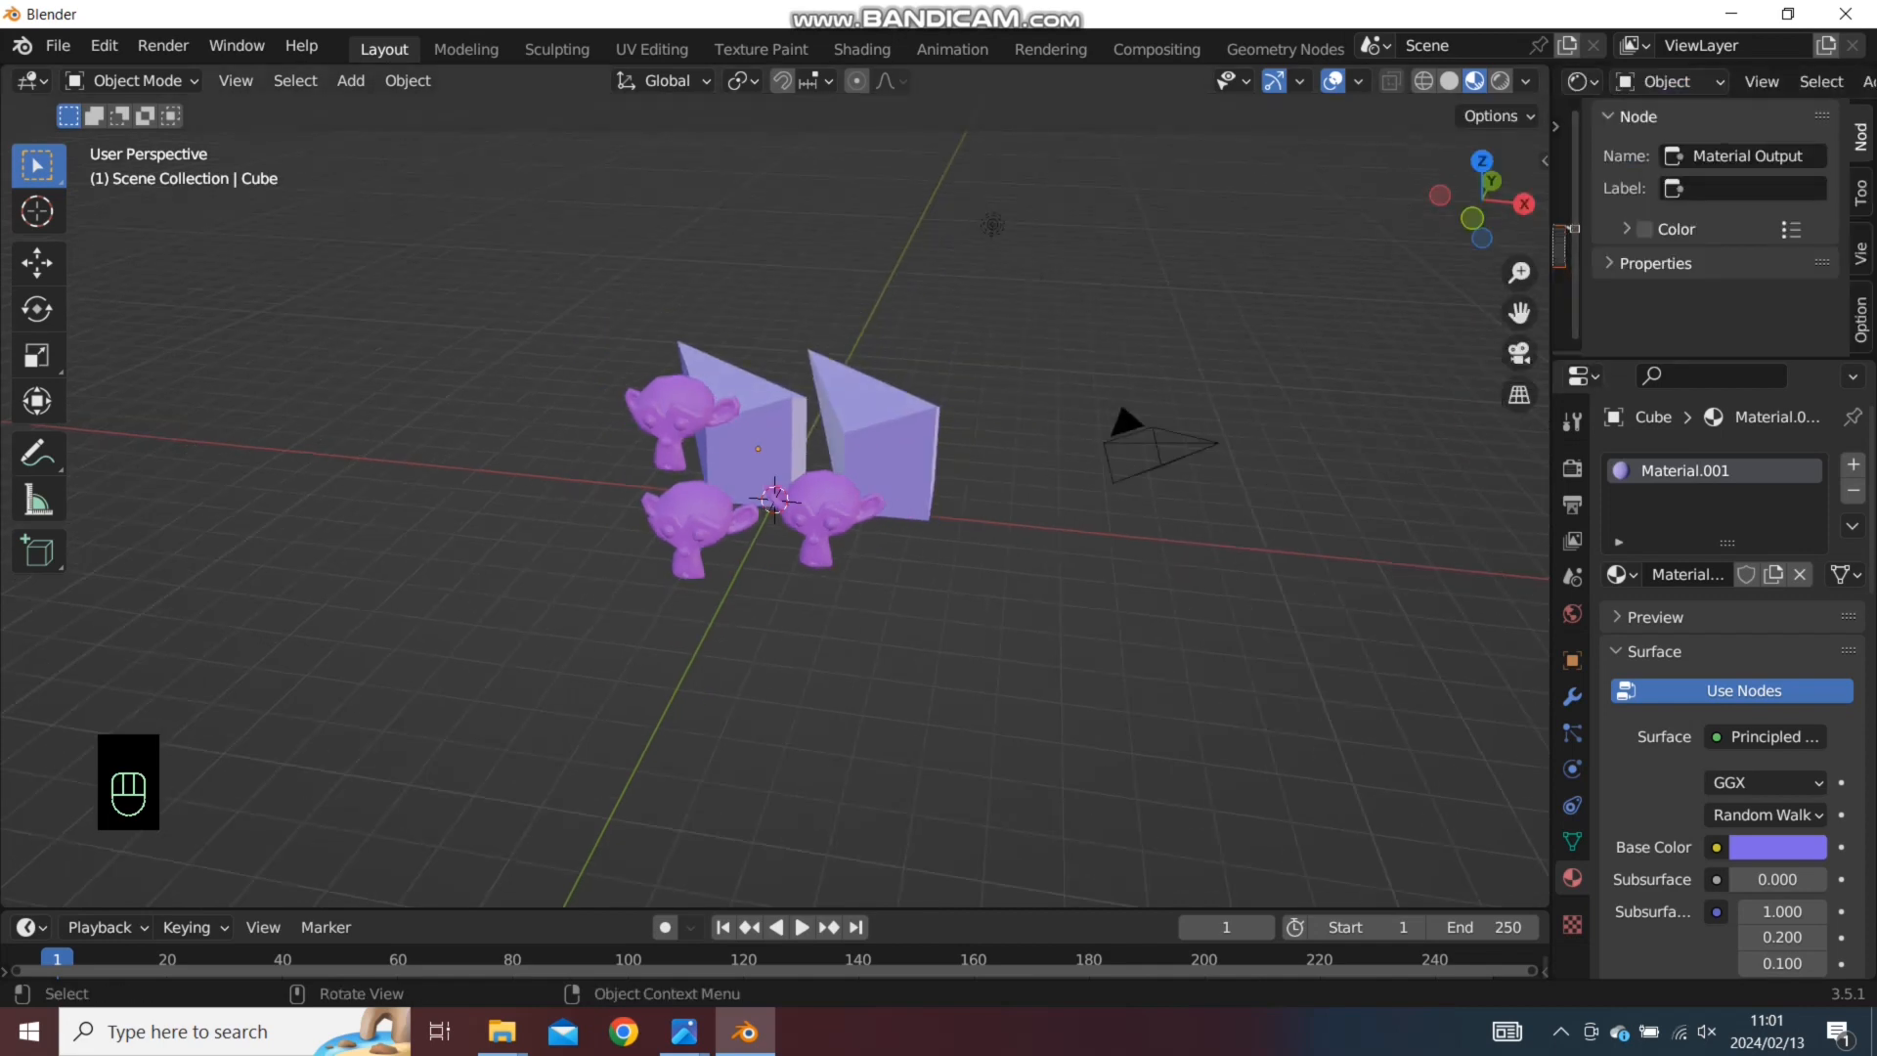
{"action": "left_click_drag", "start_coordinate": [1551, 396], "coordinate": [1025, 396]}
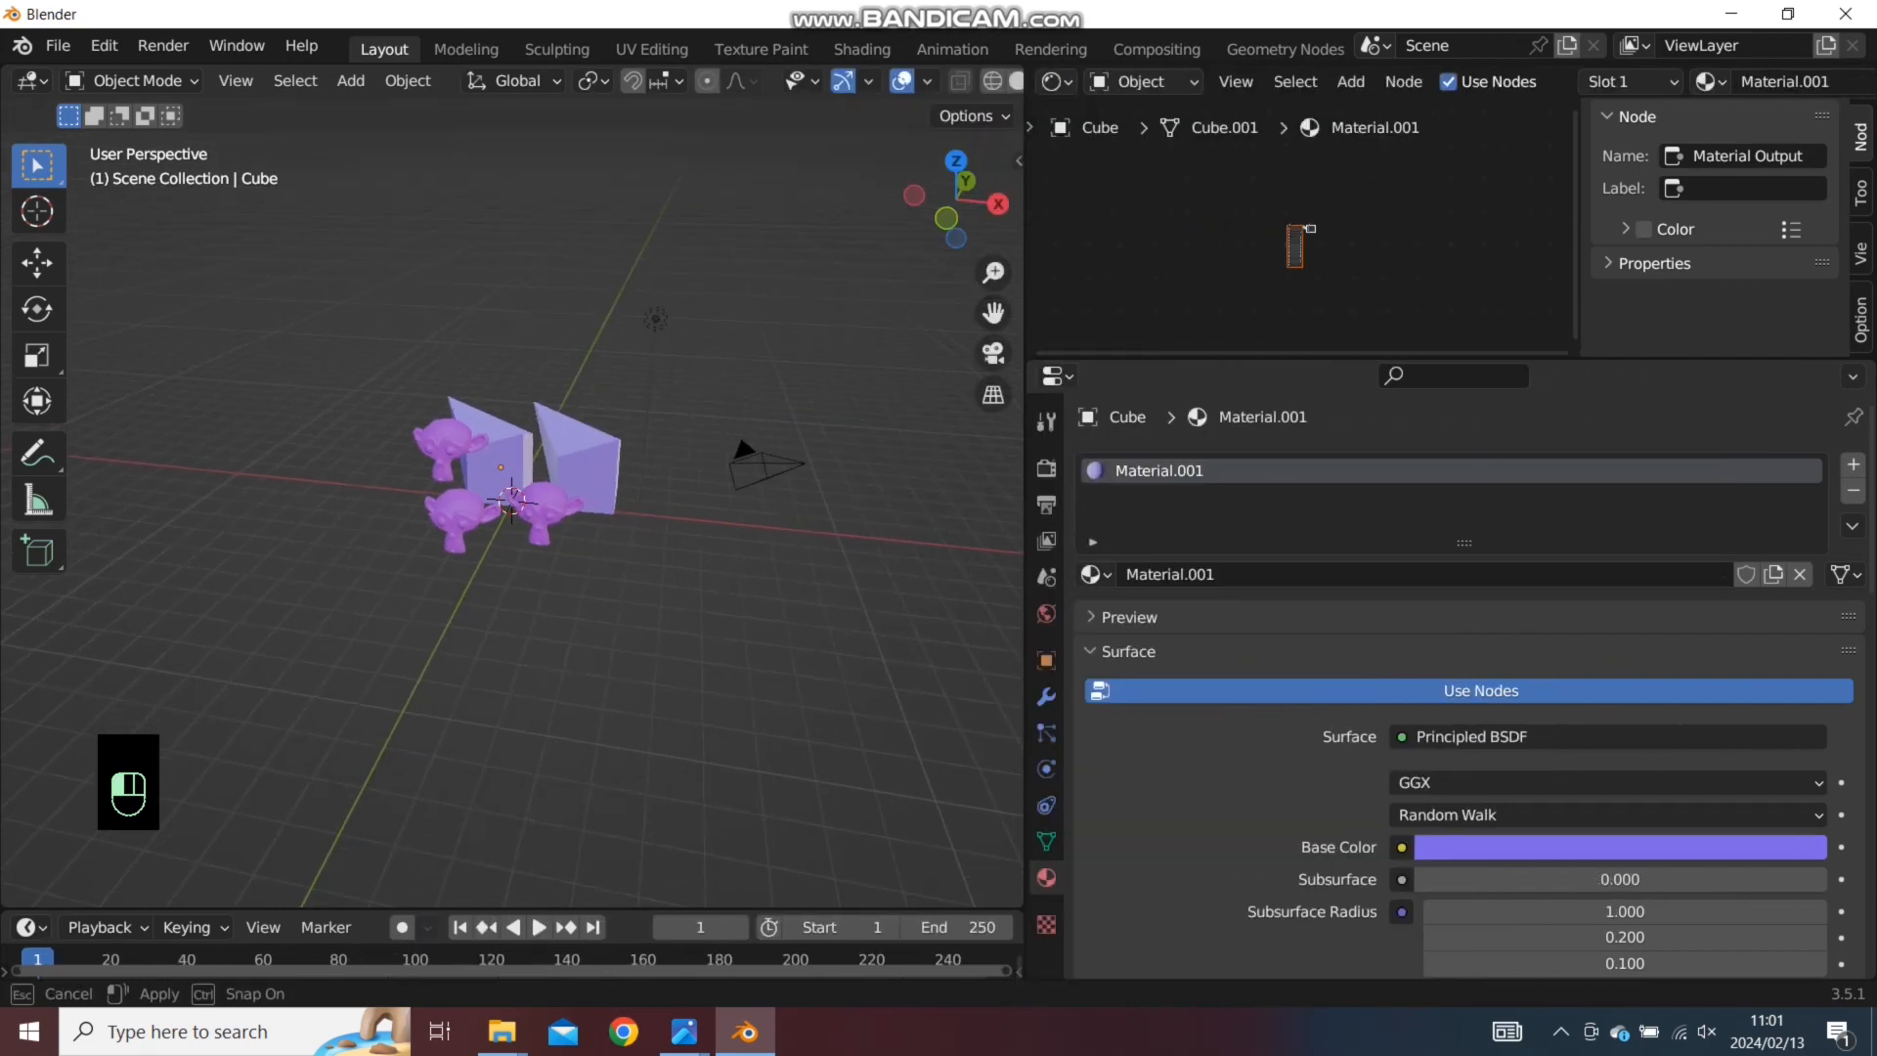
Make the Shader Editor taller and bring the cube's Principled BSDF and Material Output nodes clearly into view
{"action": "scroll", "coordinate": [1304, 228], "scroll_direction": "up", "scroll_amount": 15}
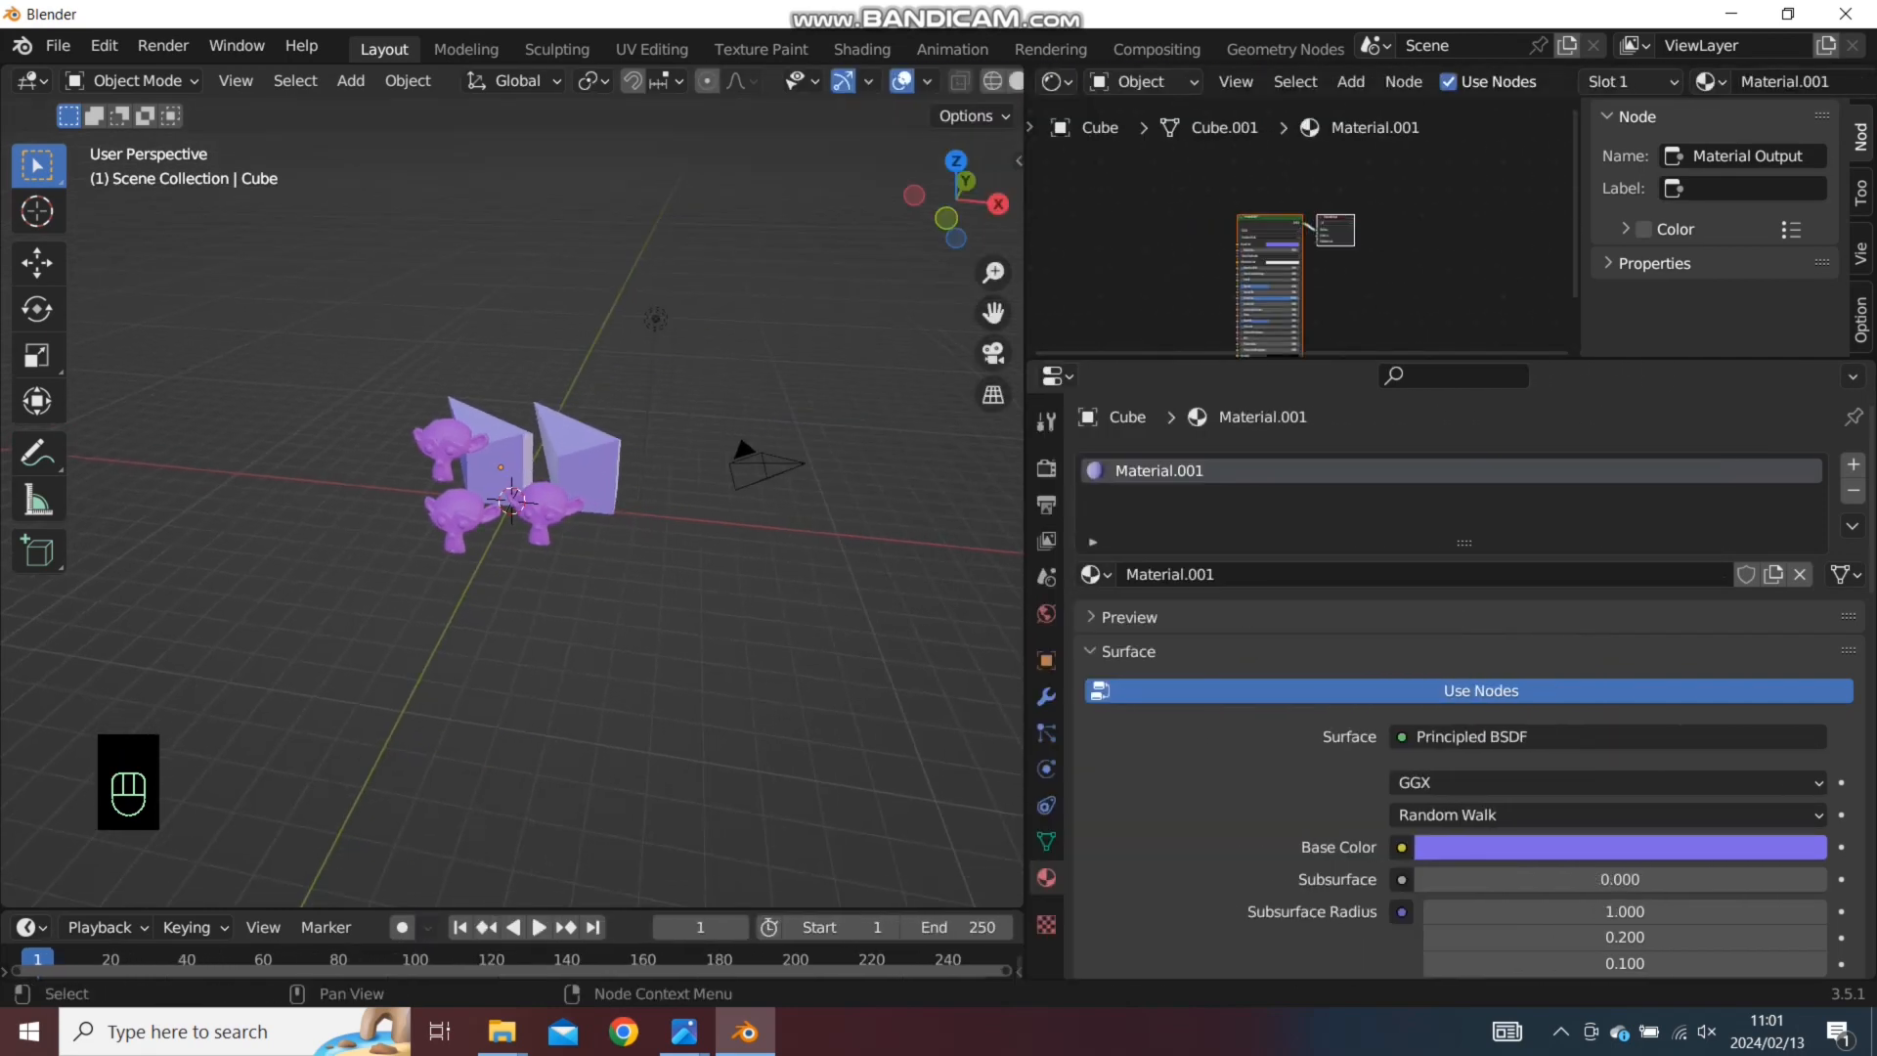
{"action": "scroll", "coordinate": [1267, 261], "scroll_direction": "up", "scroll_amount": 8}
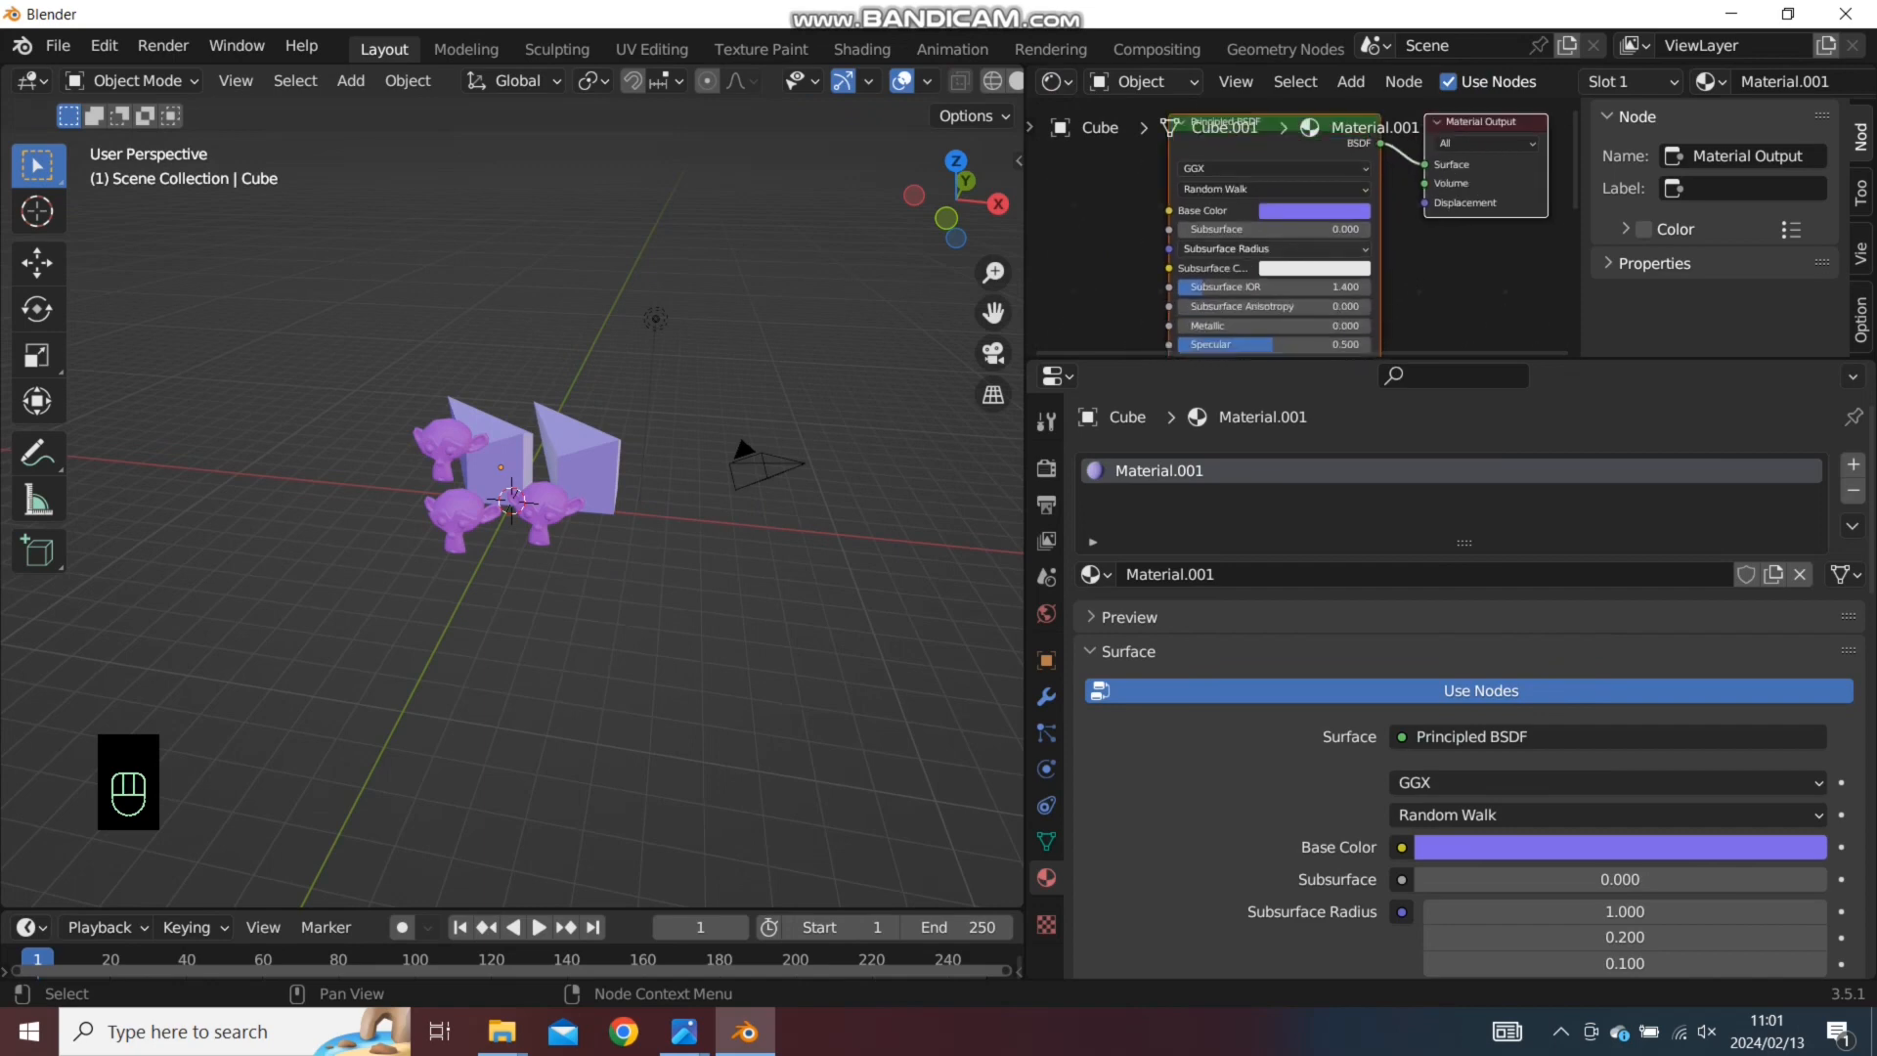
{"action": "left_click_drag", "start_coordinate": [1368, 353], "coordinate": [1330, 353]}
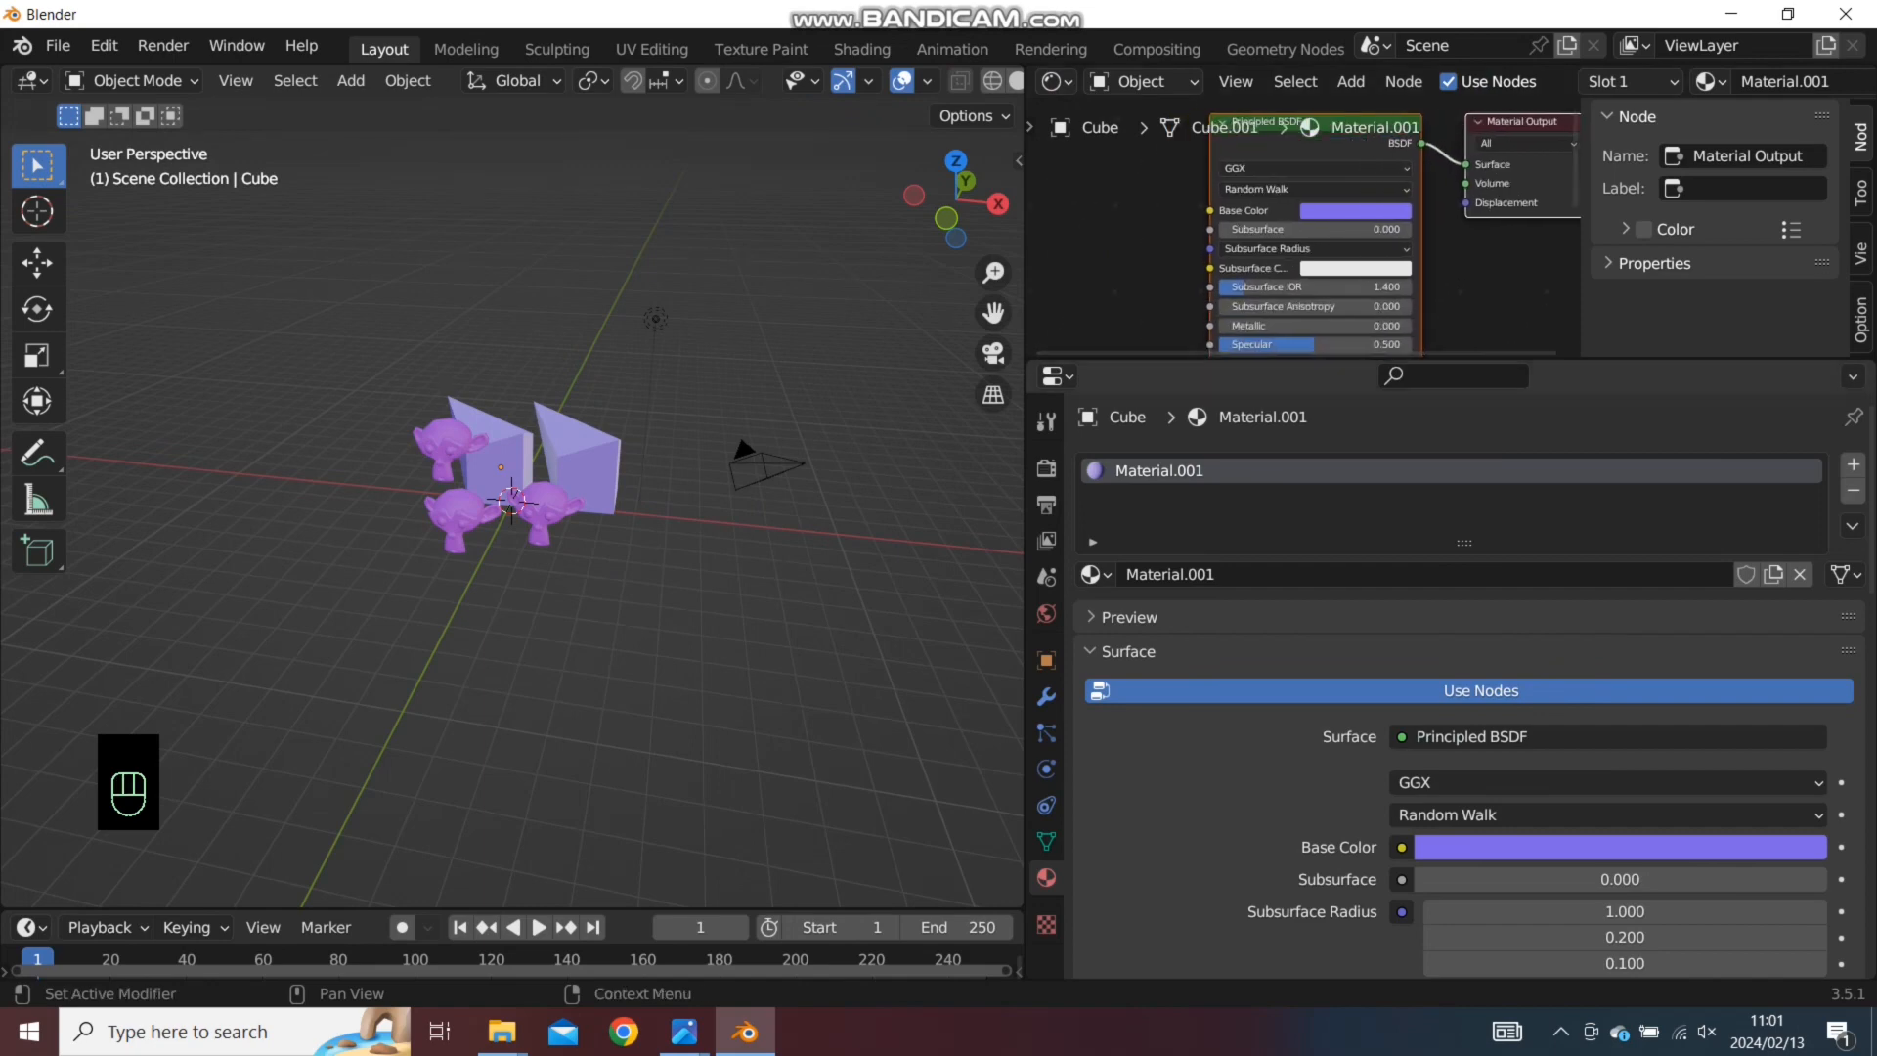
{"action": "left_click_drag", "start_coordinate": [1466, 360], "coordinate": [1466, 641]}
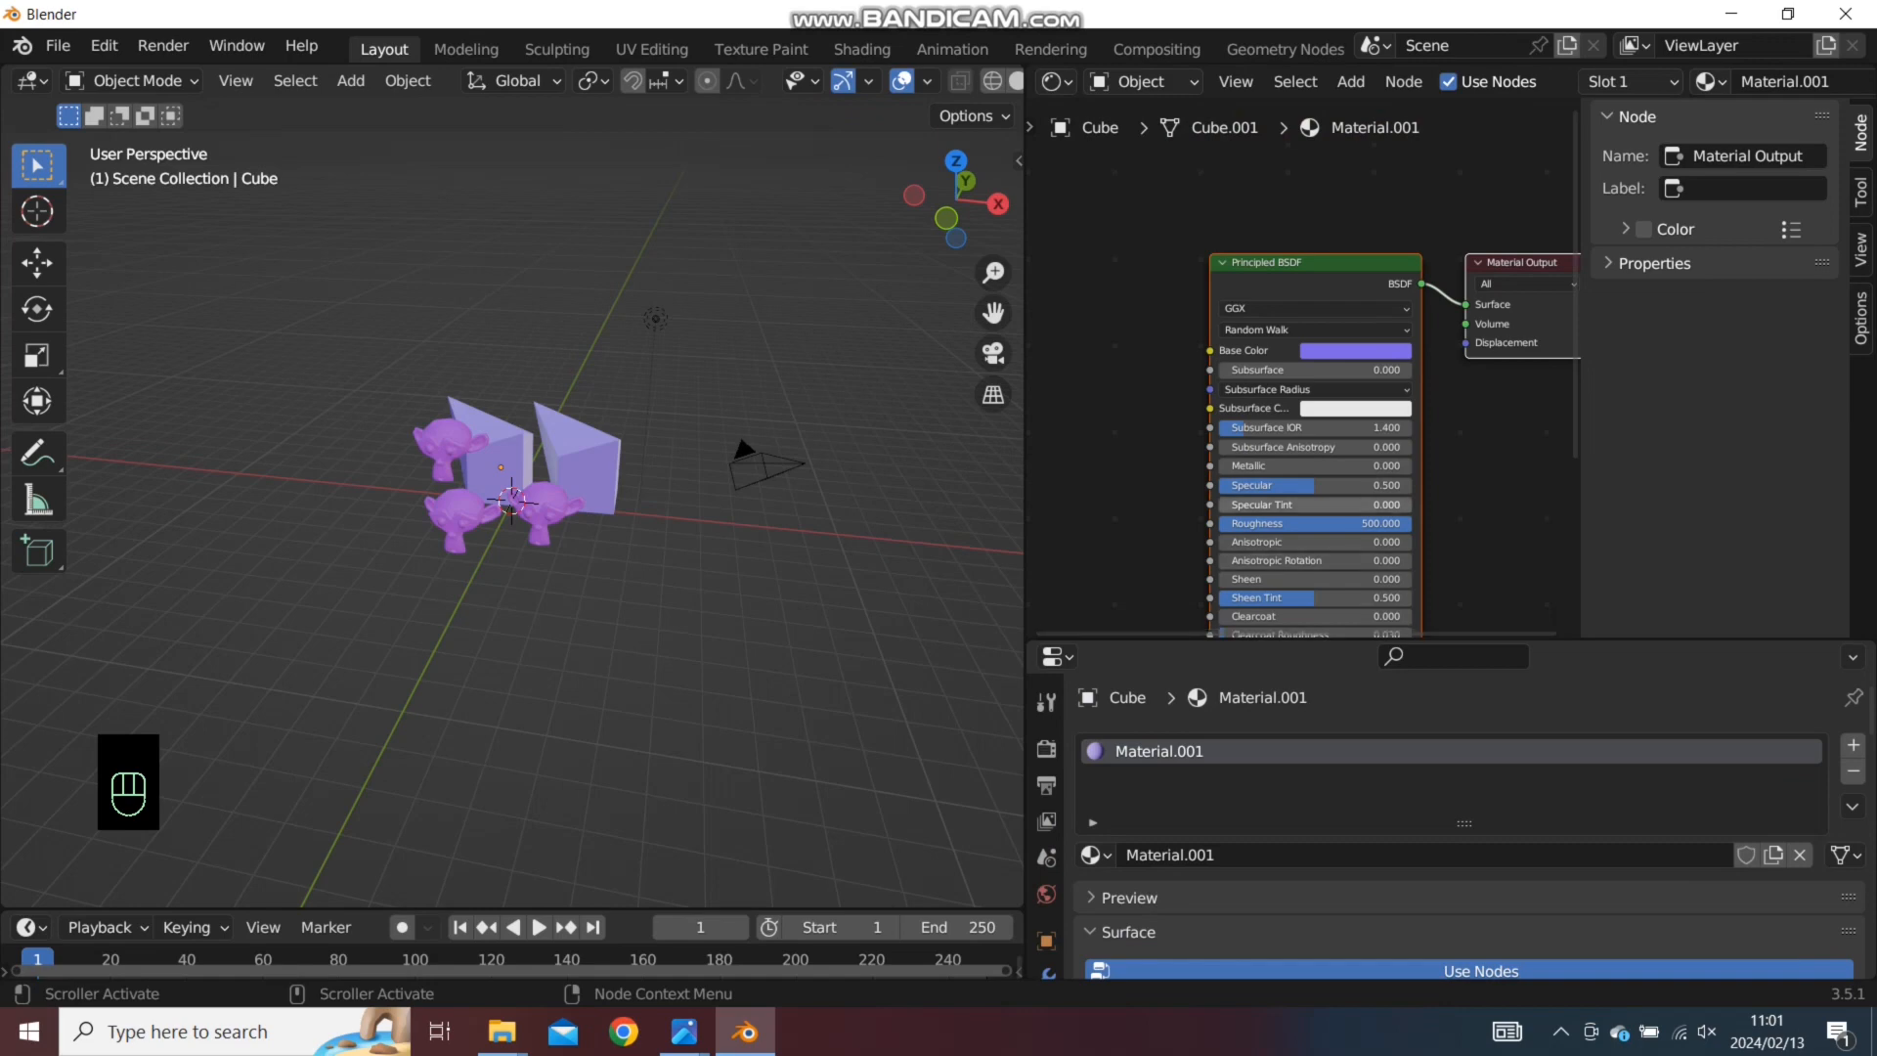
{"action": "scroll", "coordinate": [1317, 460], "scroll_direction": "up", "scroll_amount": 1}
{"action": "middle_click_drag", "start_coordinate": [1319, 514], "coordinate": [1231, 607]}
{"action": "scroll", "coordinate": [1232, 548], "scroll_direction": "down", "scroll_amount": 1}
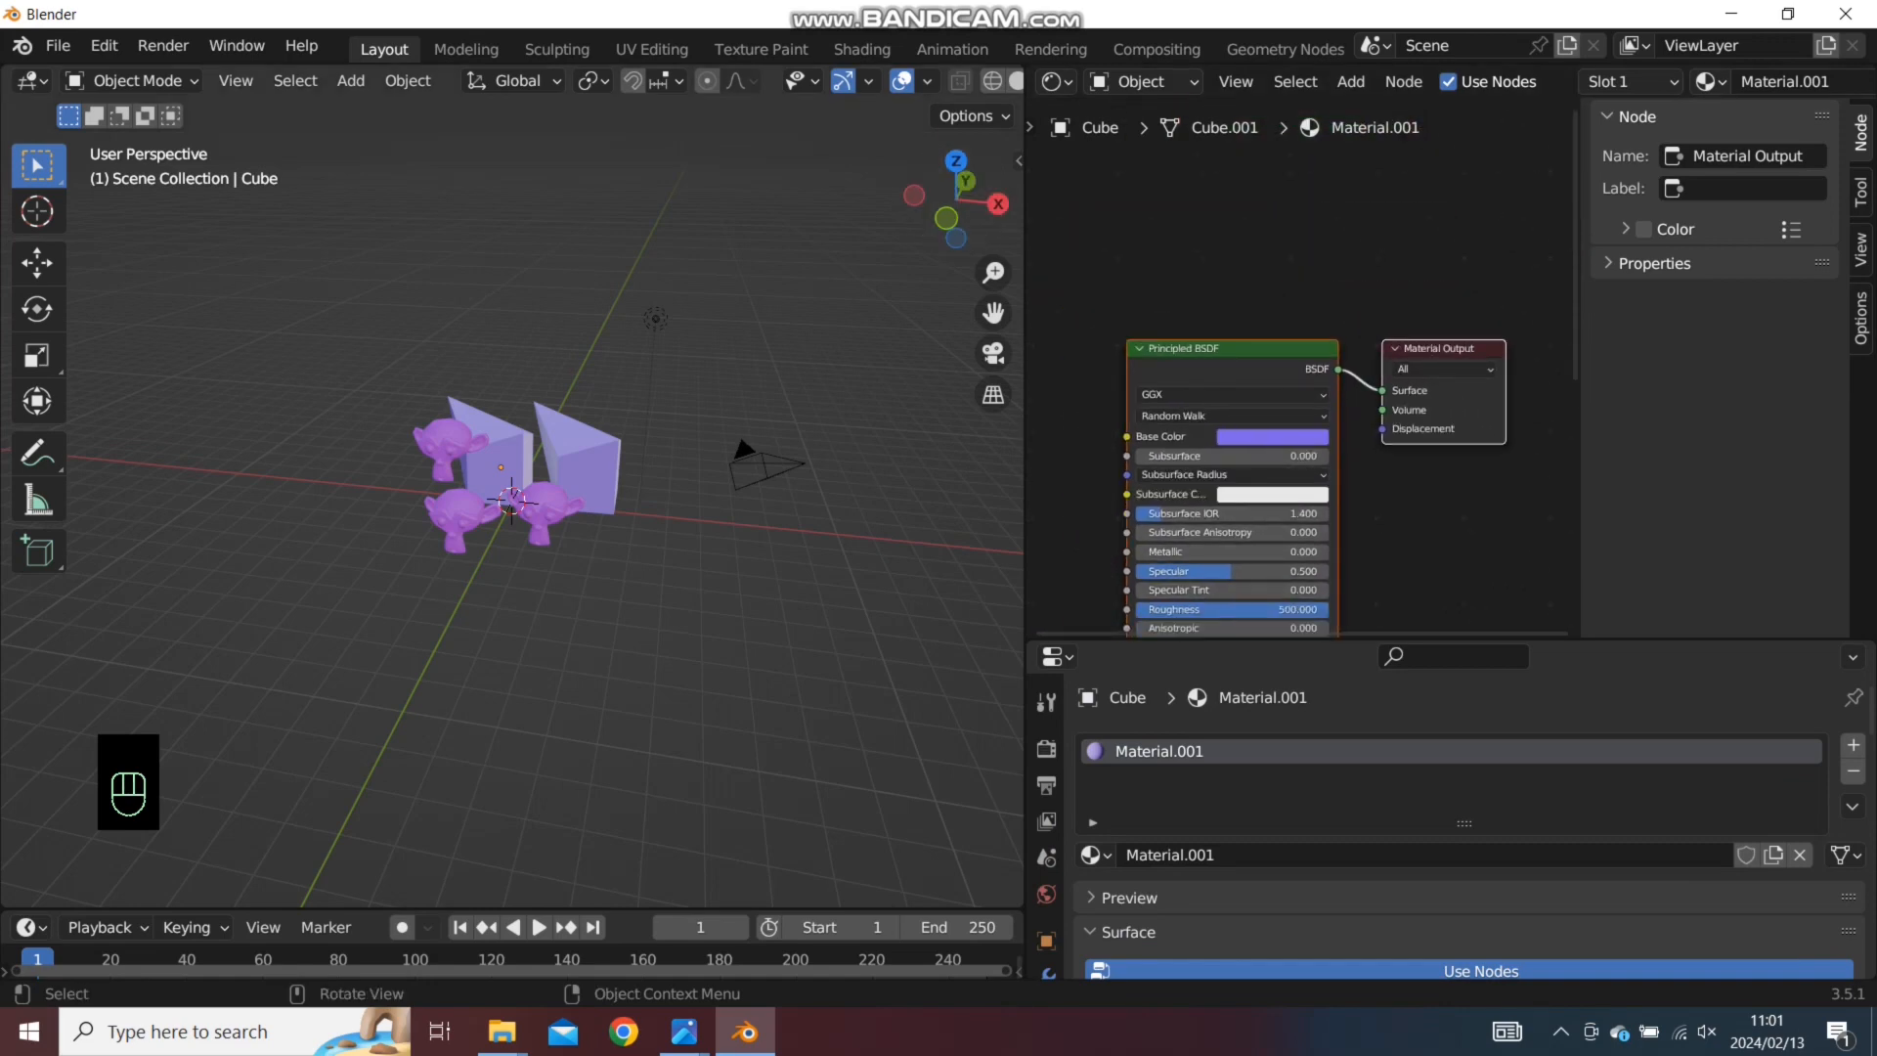
Show the 3D viewport's sidebar and the Shader Editor's toolbar, and hide the viewport's sidebar again
{"action": "left_click_drag", "start_coordinate": [1024, 527], "coordinate": [1020, 528]}
{"action": "key", "text": "n"}
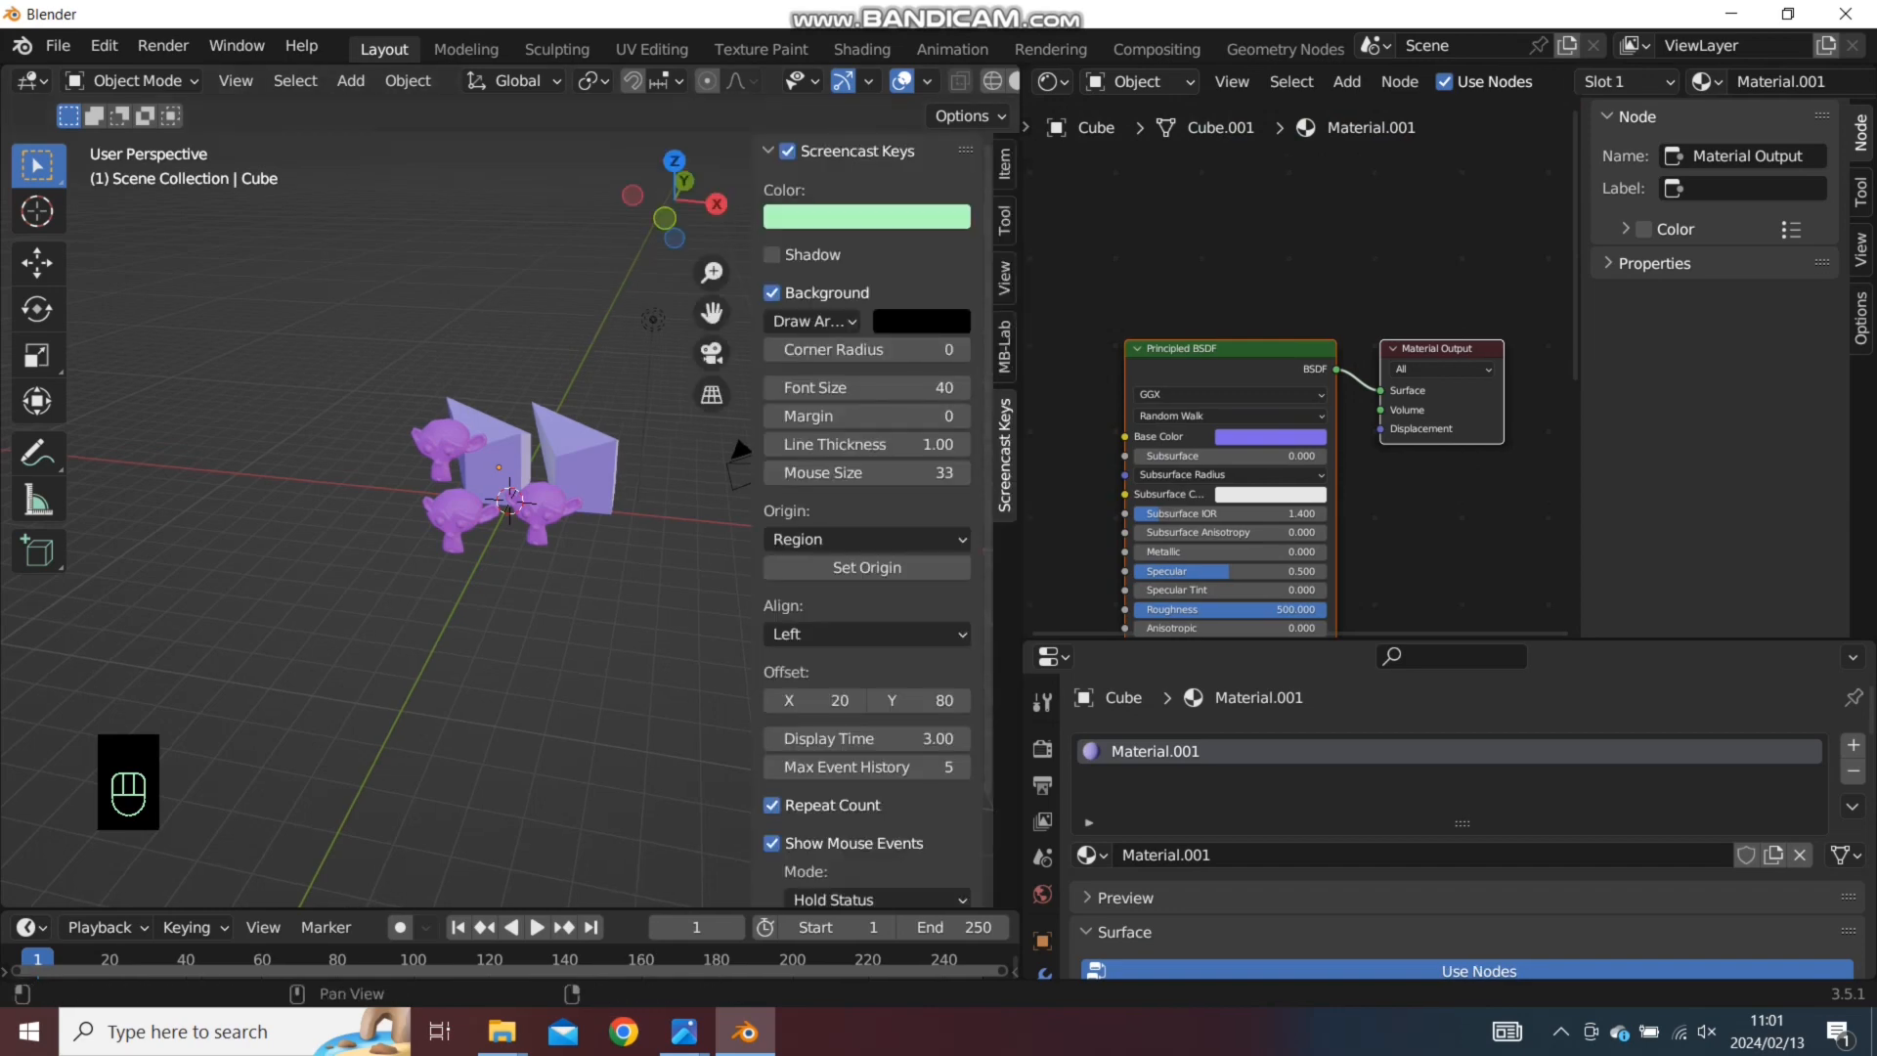
{"action": "key", "text": "t"}
{"action": "left_click", "coordinate": [1234, 264]}
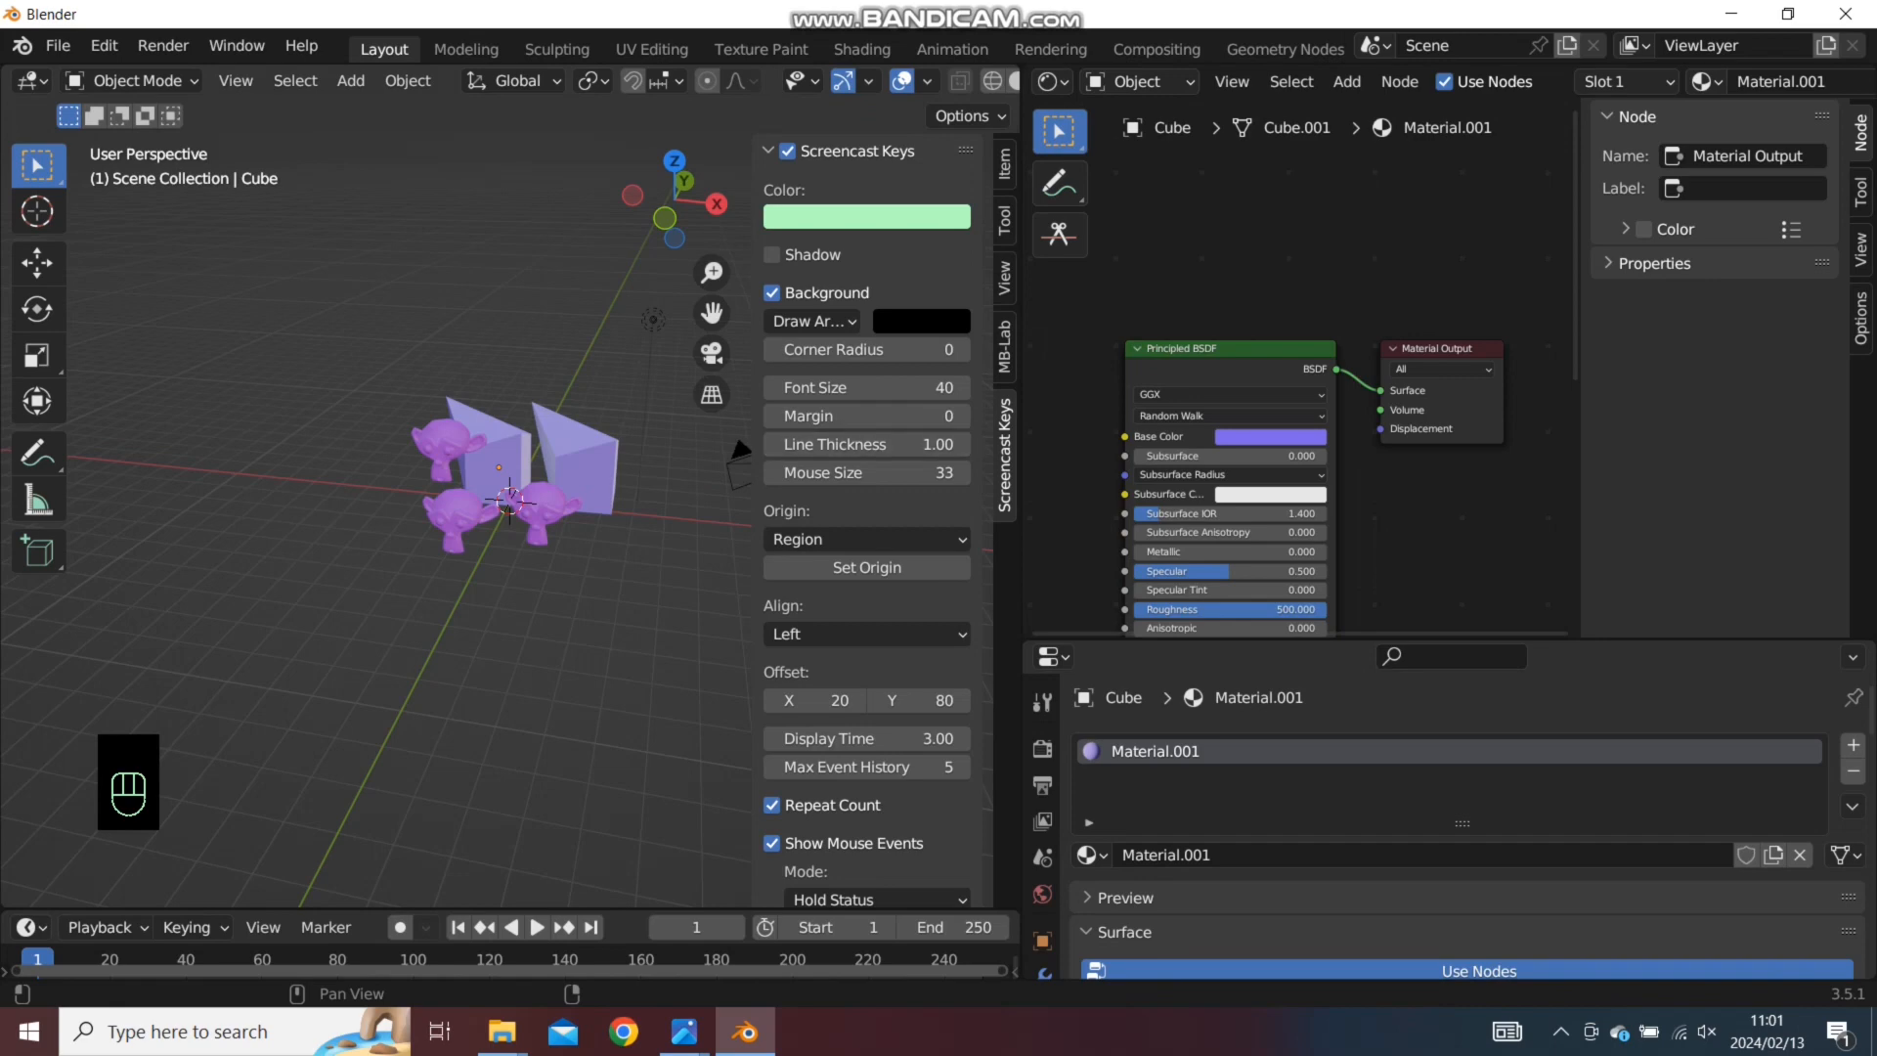
{"action": "key", "text": "n"}
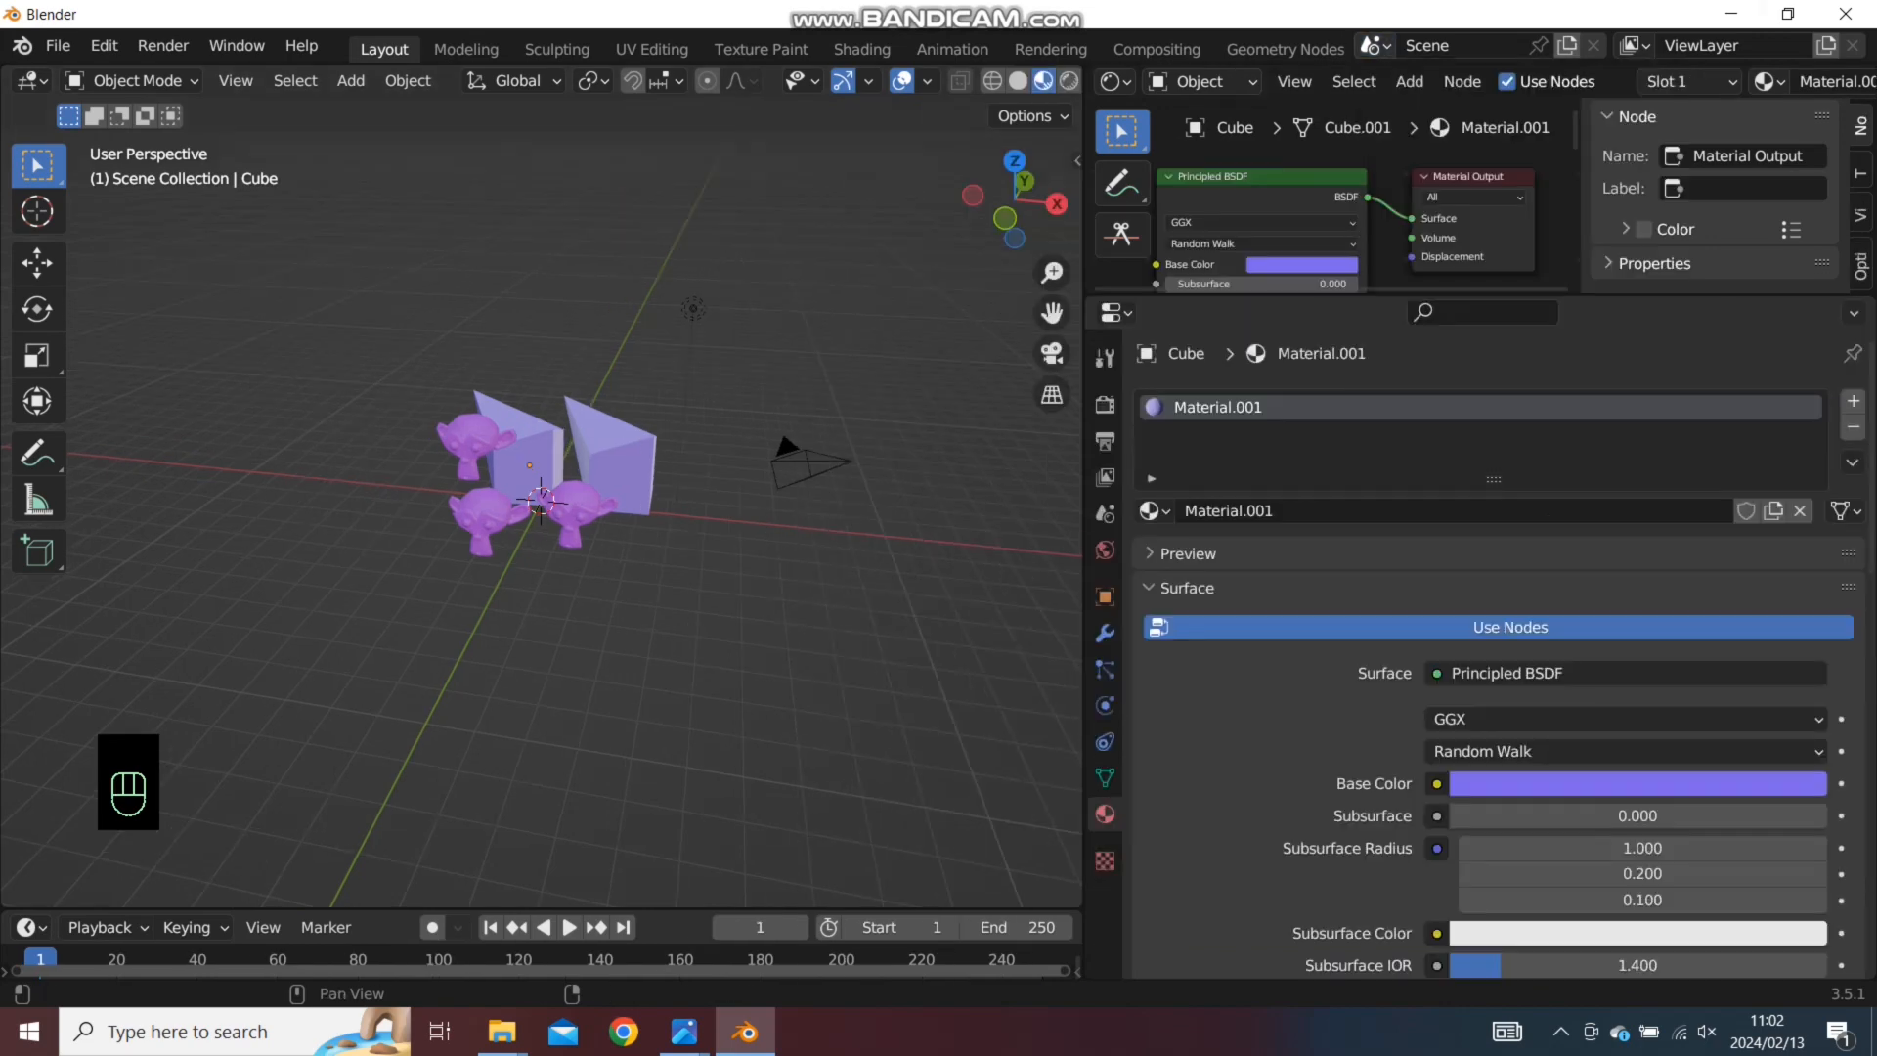
Change the Shader Editor area back to the Outliner and bring the monkeys collection's objects into view
{"action": "left_click", "coordinate": [1201, 82]}
{"action": "left_click", "coordinate": [1111, 82]}
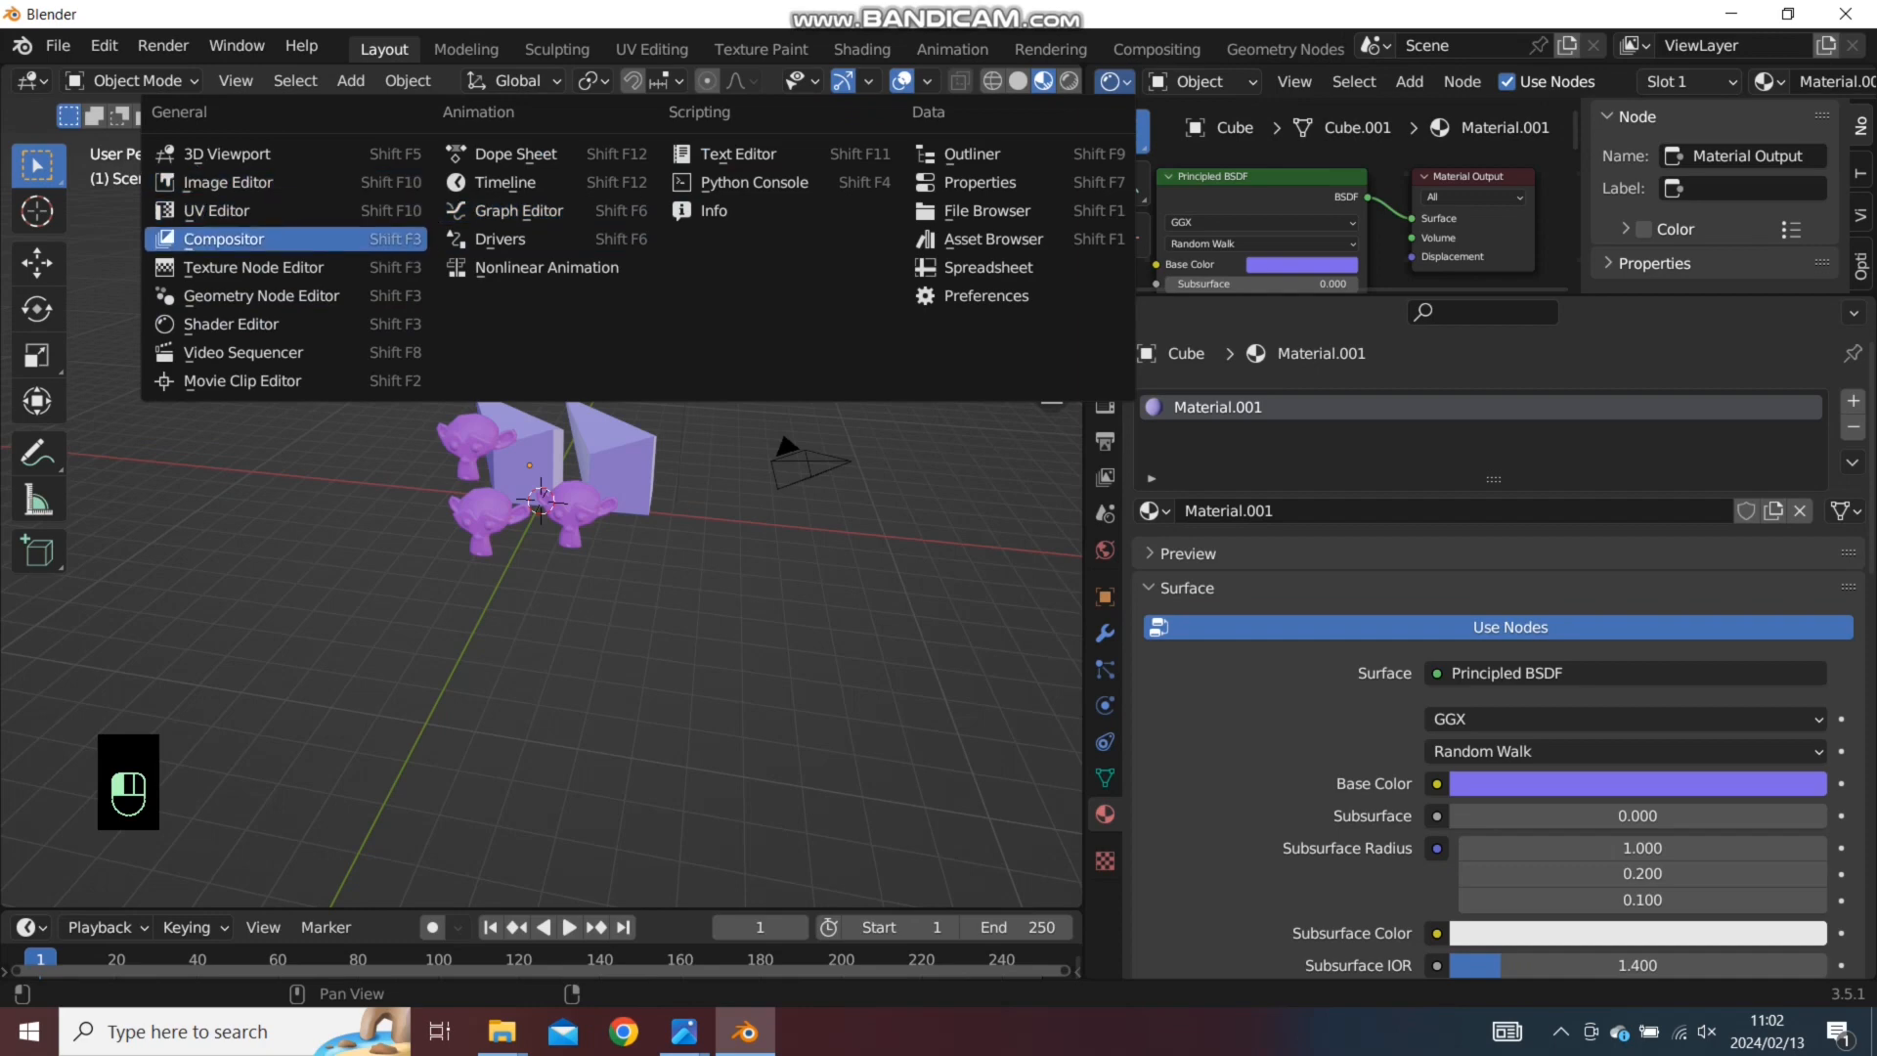
{"action": "left_click", "coordinate": [972, 153]}
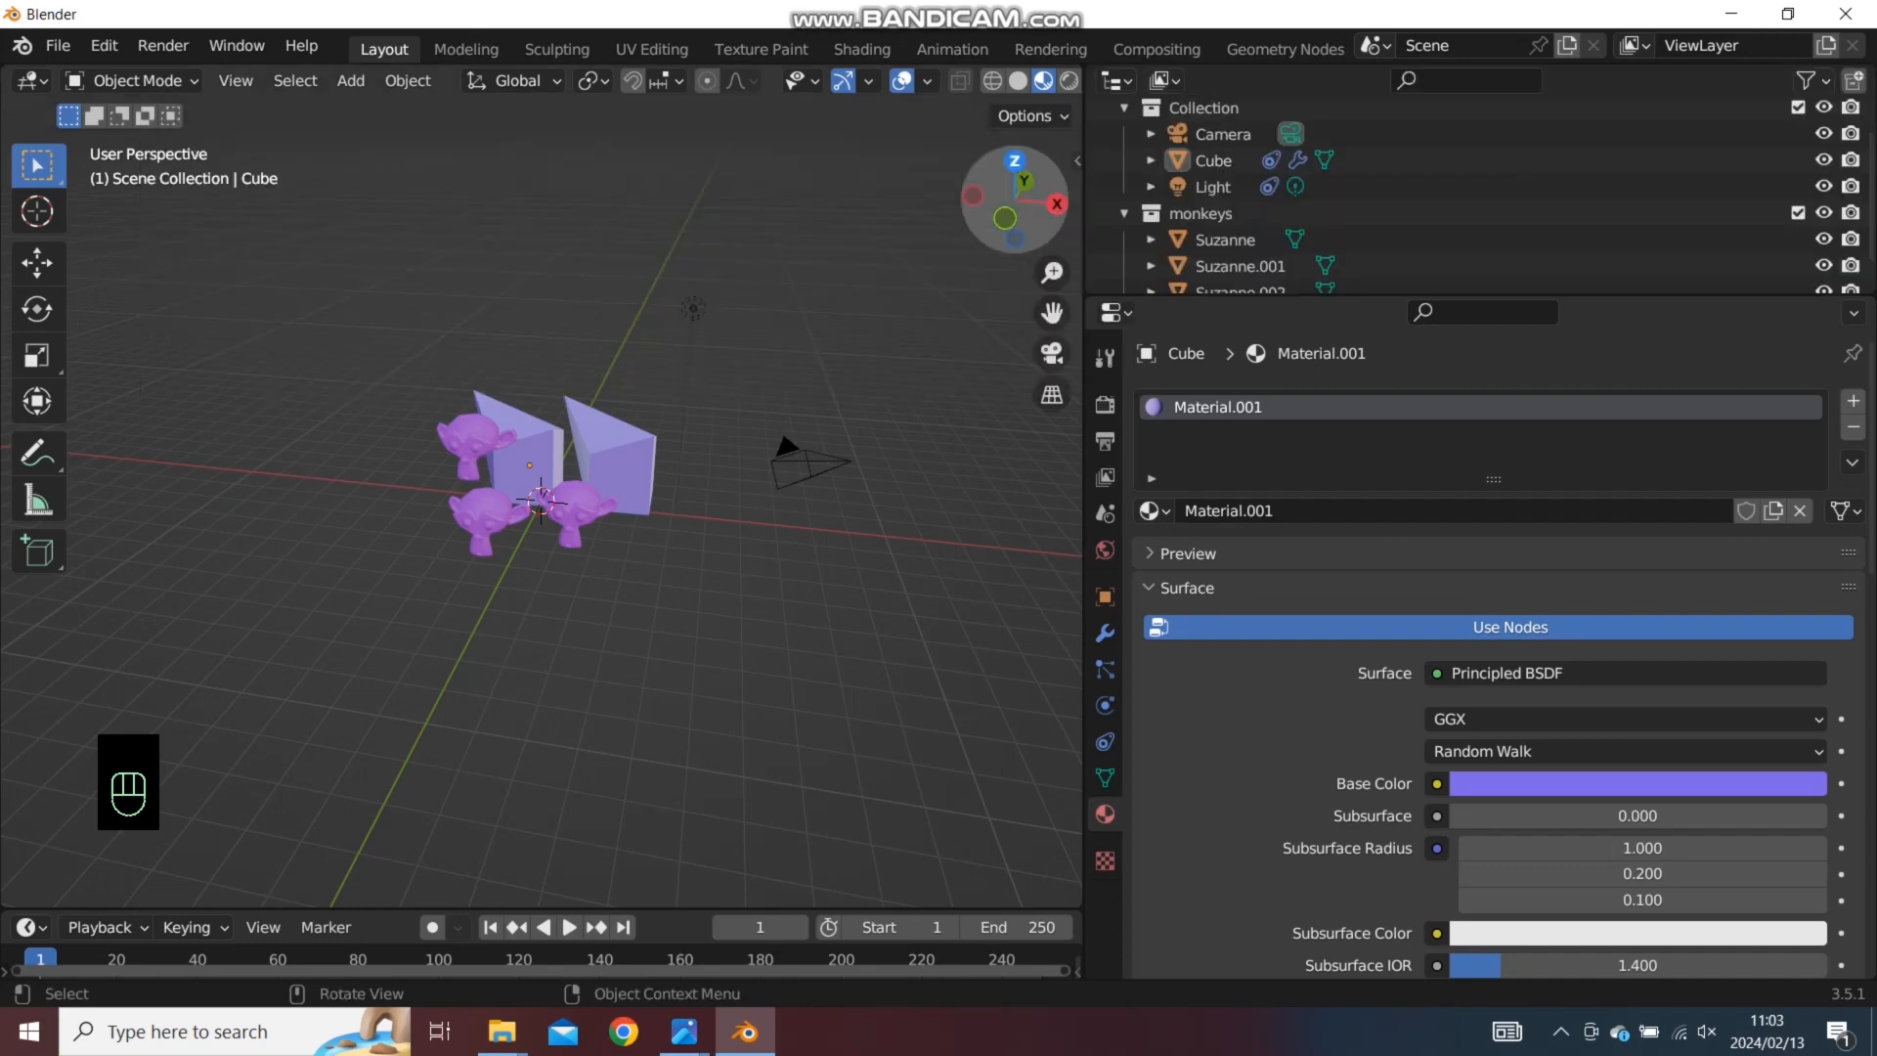
{"action": "scroll", "coordinate": [1466, 196], "scroll_direction": "down", "scroll_amount": 1}
{"action": "scroll", "coordinate": [1466, 684], "scroll_direction": "down", "scroll_amount": 1}
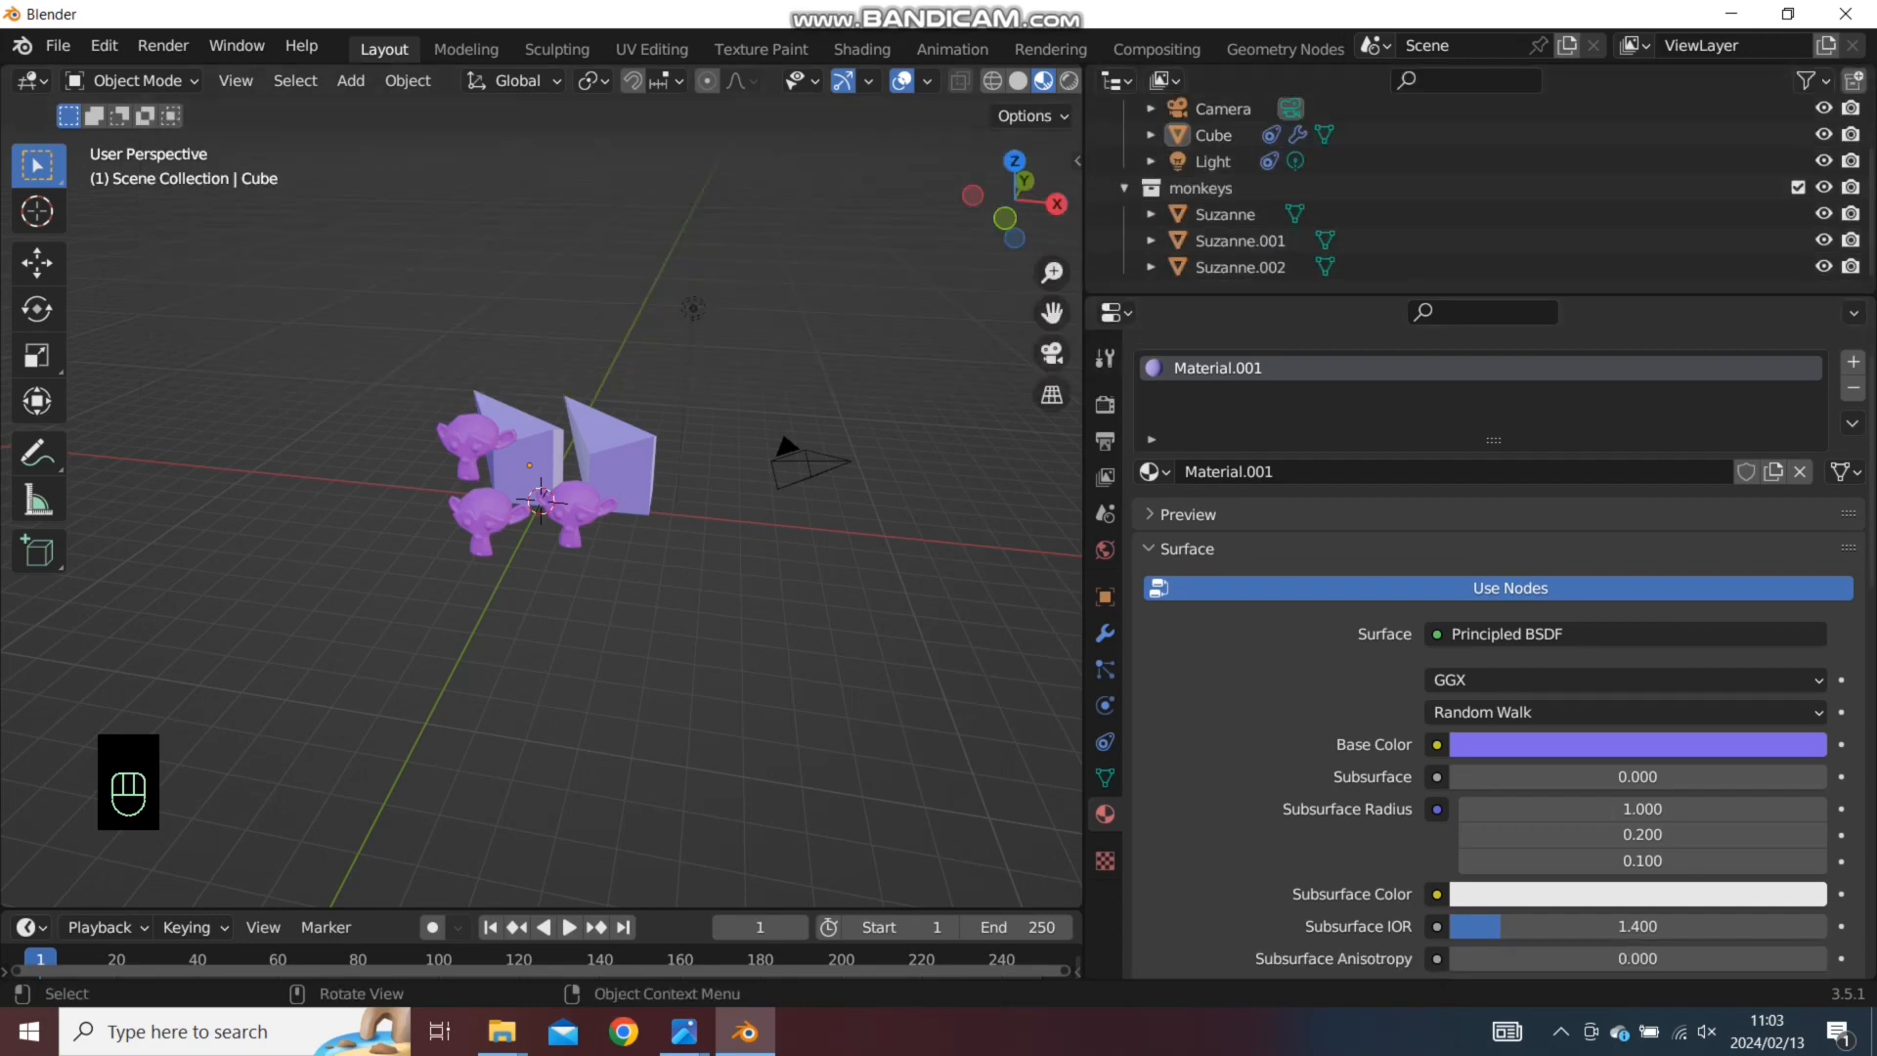
Widen the 3D viewport to about three quarters of the window and switch the Properties editor from material to active tool settings
{"action": "left_click_drag", "start_coordinate": [1084, 547], "coordinate": [1412, 548]}
{"action": "scroll", "coordinate": [1662, 587], "scroll_direction": "down", "scroll_amount": 1}
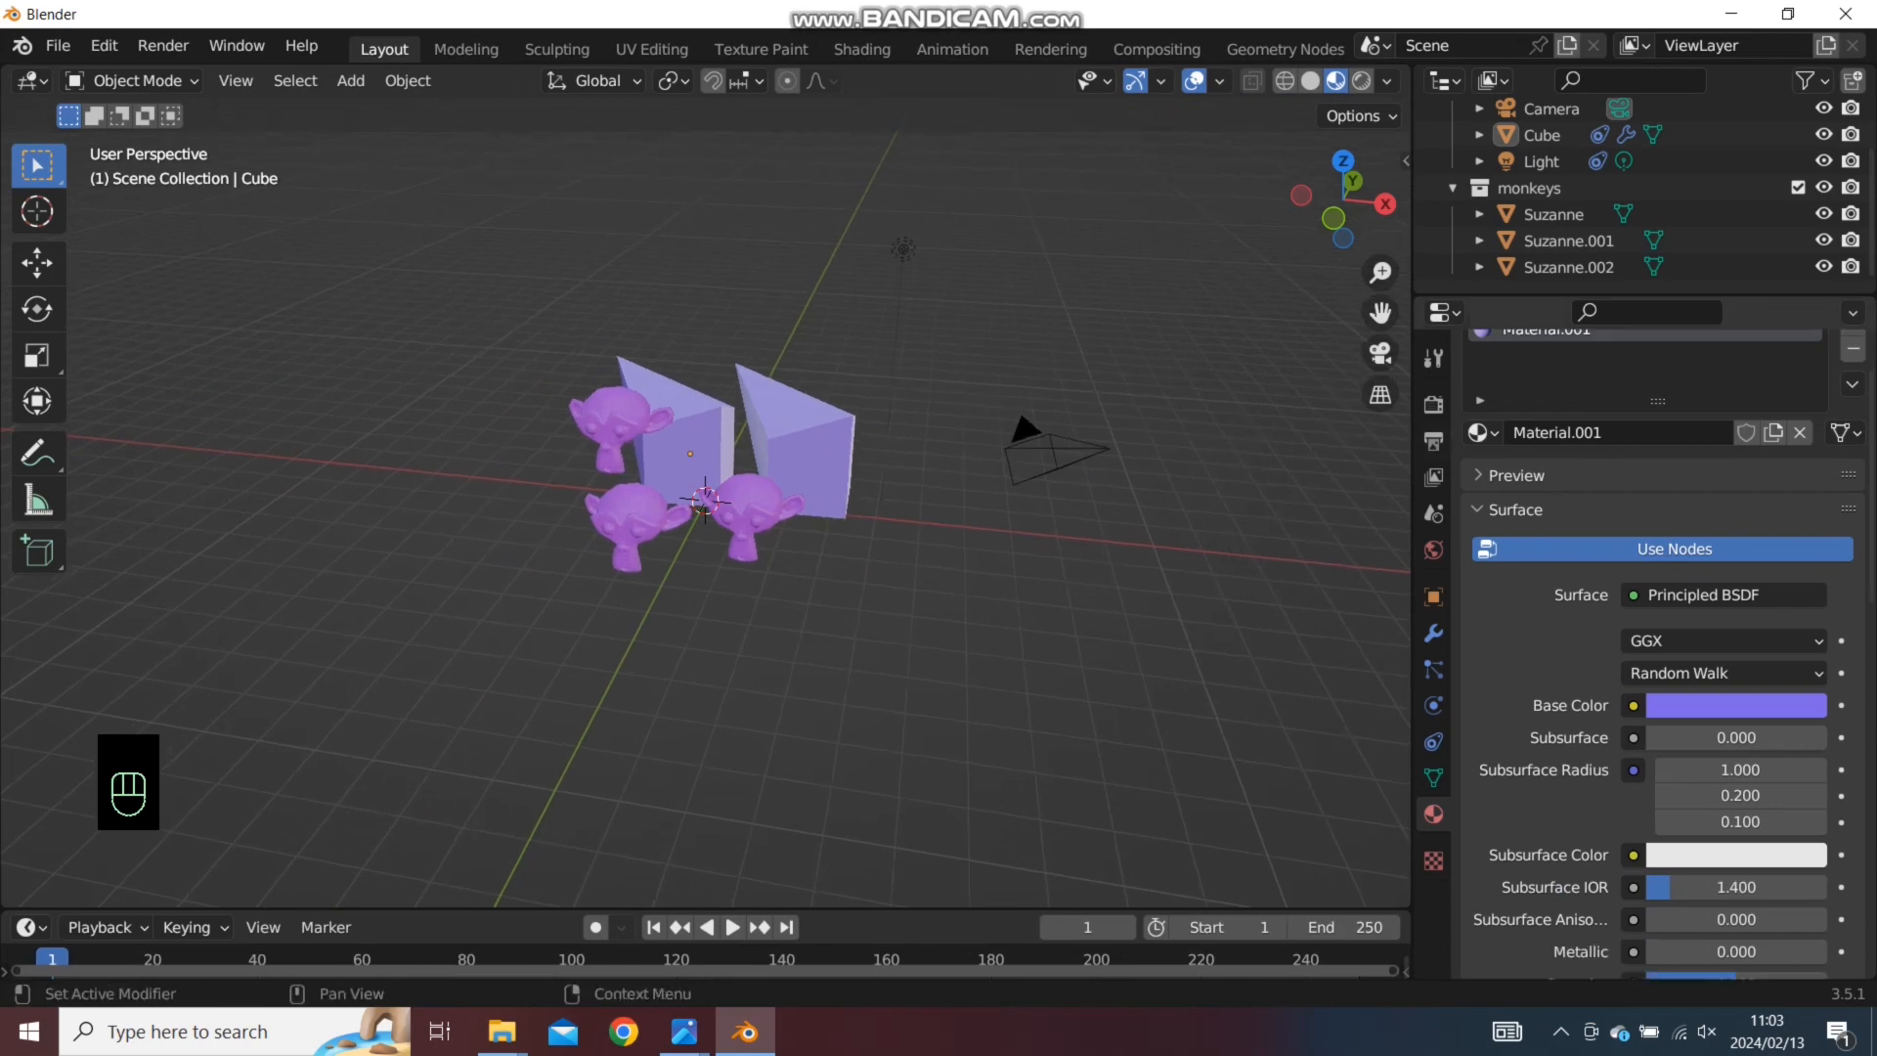
{"action": "scroll", "coordinate": [1662, 645], "scroll_direction": "down", "scroll_amount": 5}
{"action": "scroll", "coordinate": [1662, 645], "scroll_direction": "up", "scroll_amount": 7}
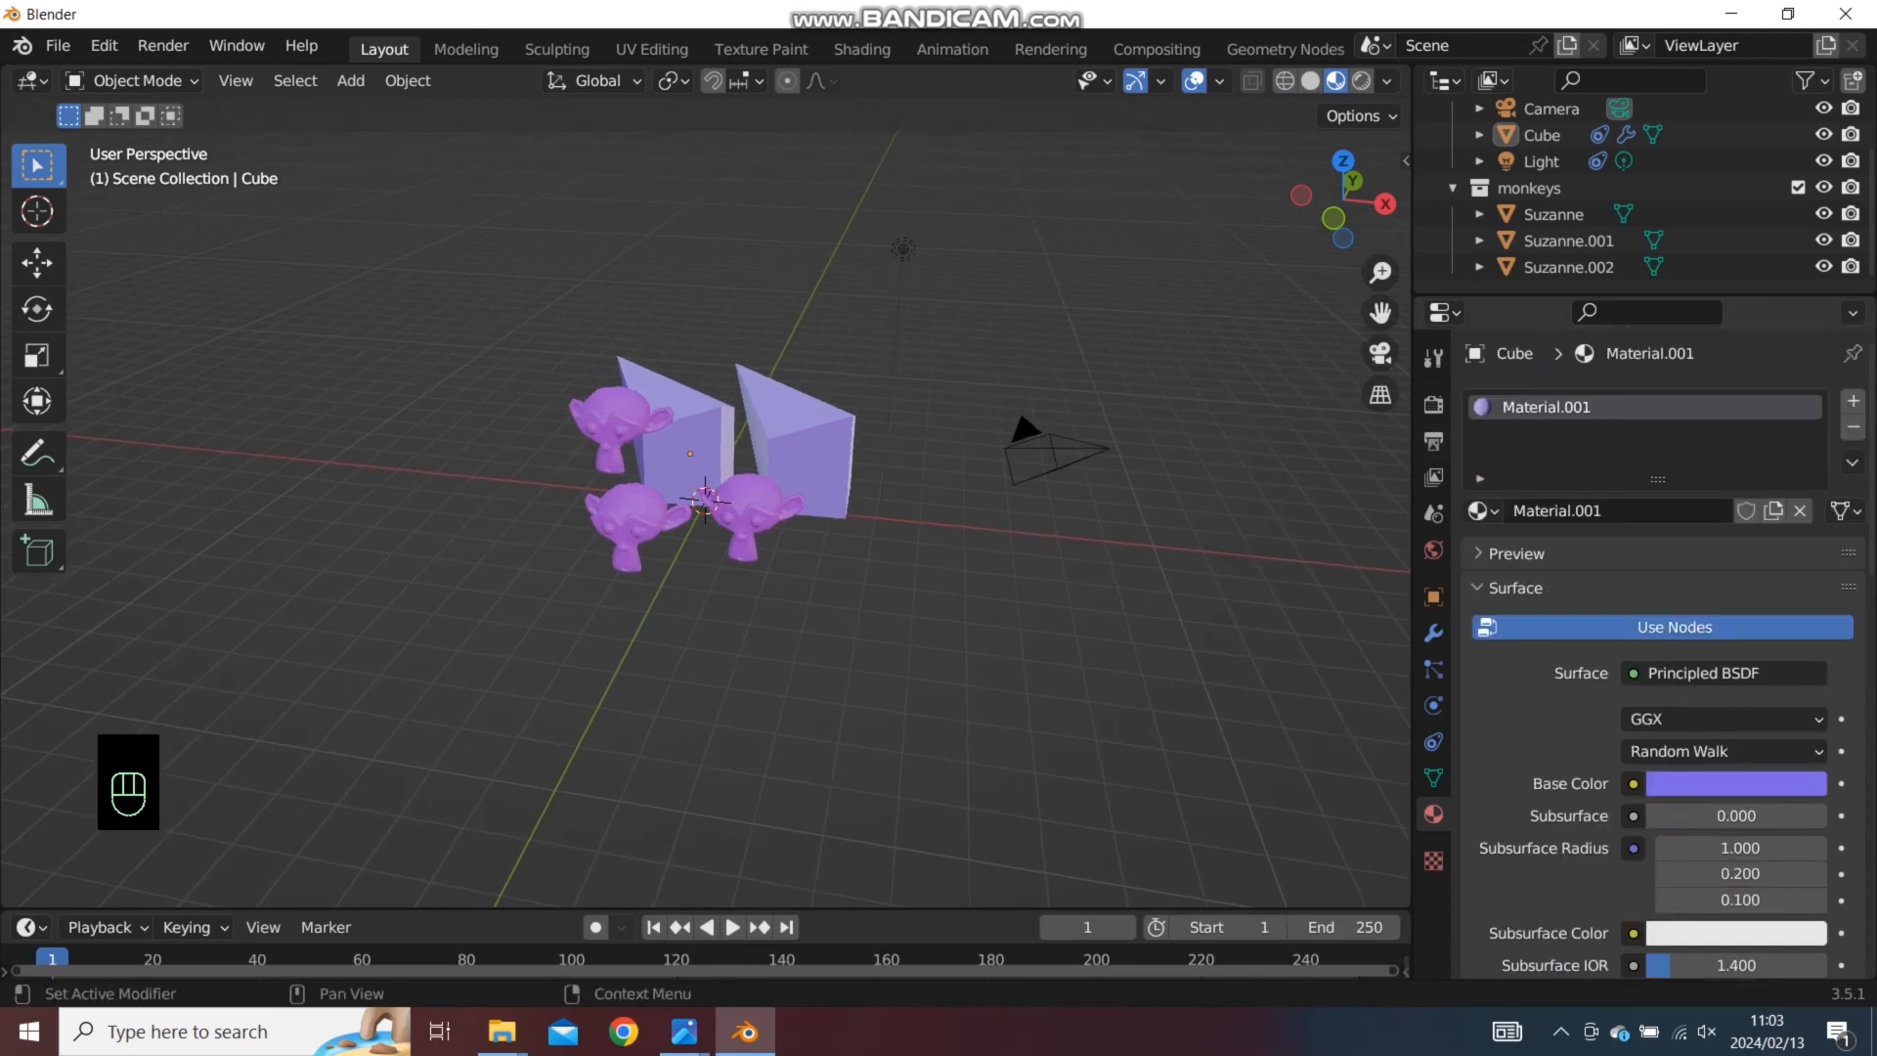
{"action": "left_click", "coordinate": [1433, 357]}
Select all three monkey heads and rotate them together freely with trackball rotation
{"action": "scroll", "coordinate": [704, 499], "scroll_direction": "up", "scroll_amount": 5}
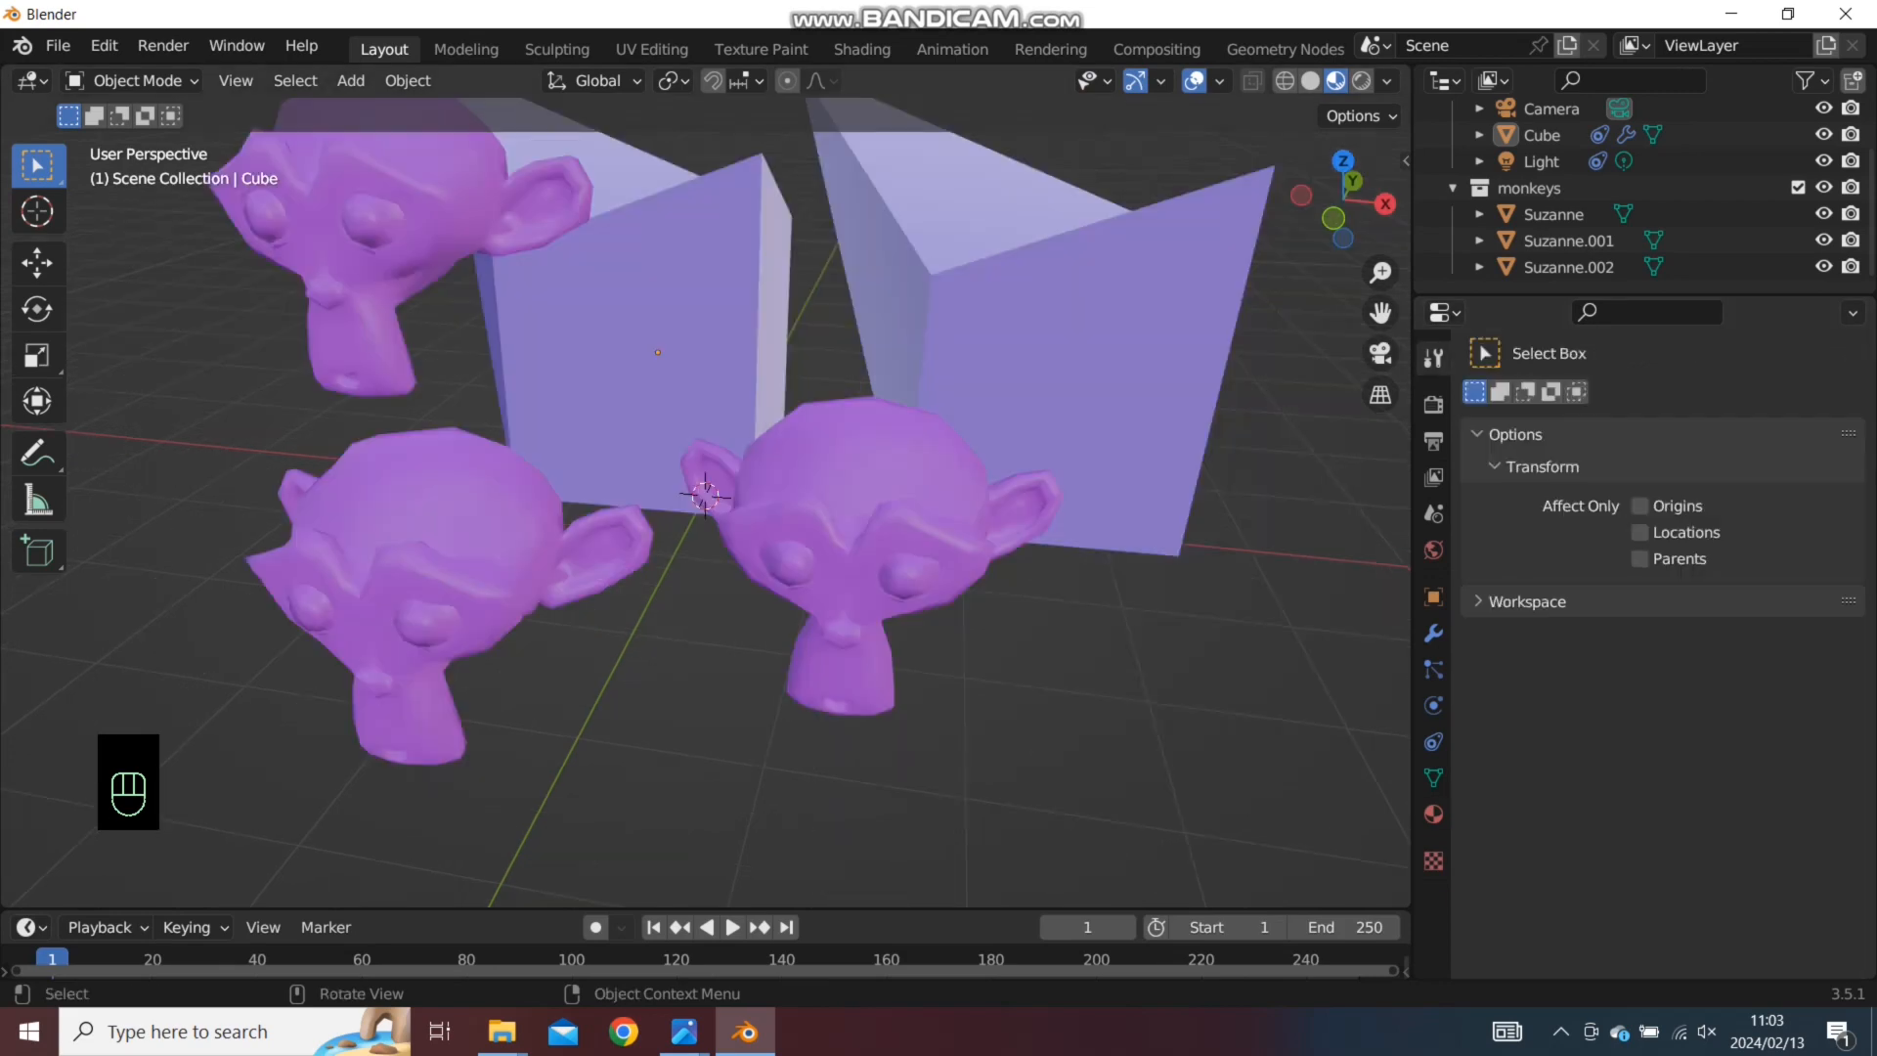
{"action": "middle_click_drag", "start_coordinate": [645, 528], "coordinate": [753, 547]}
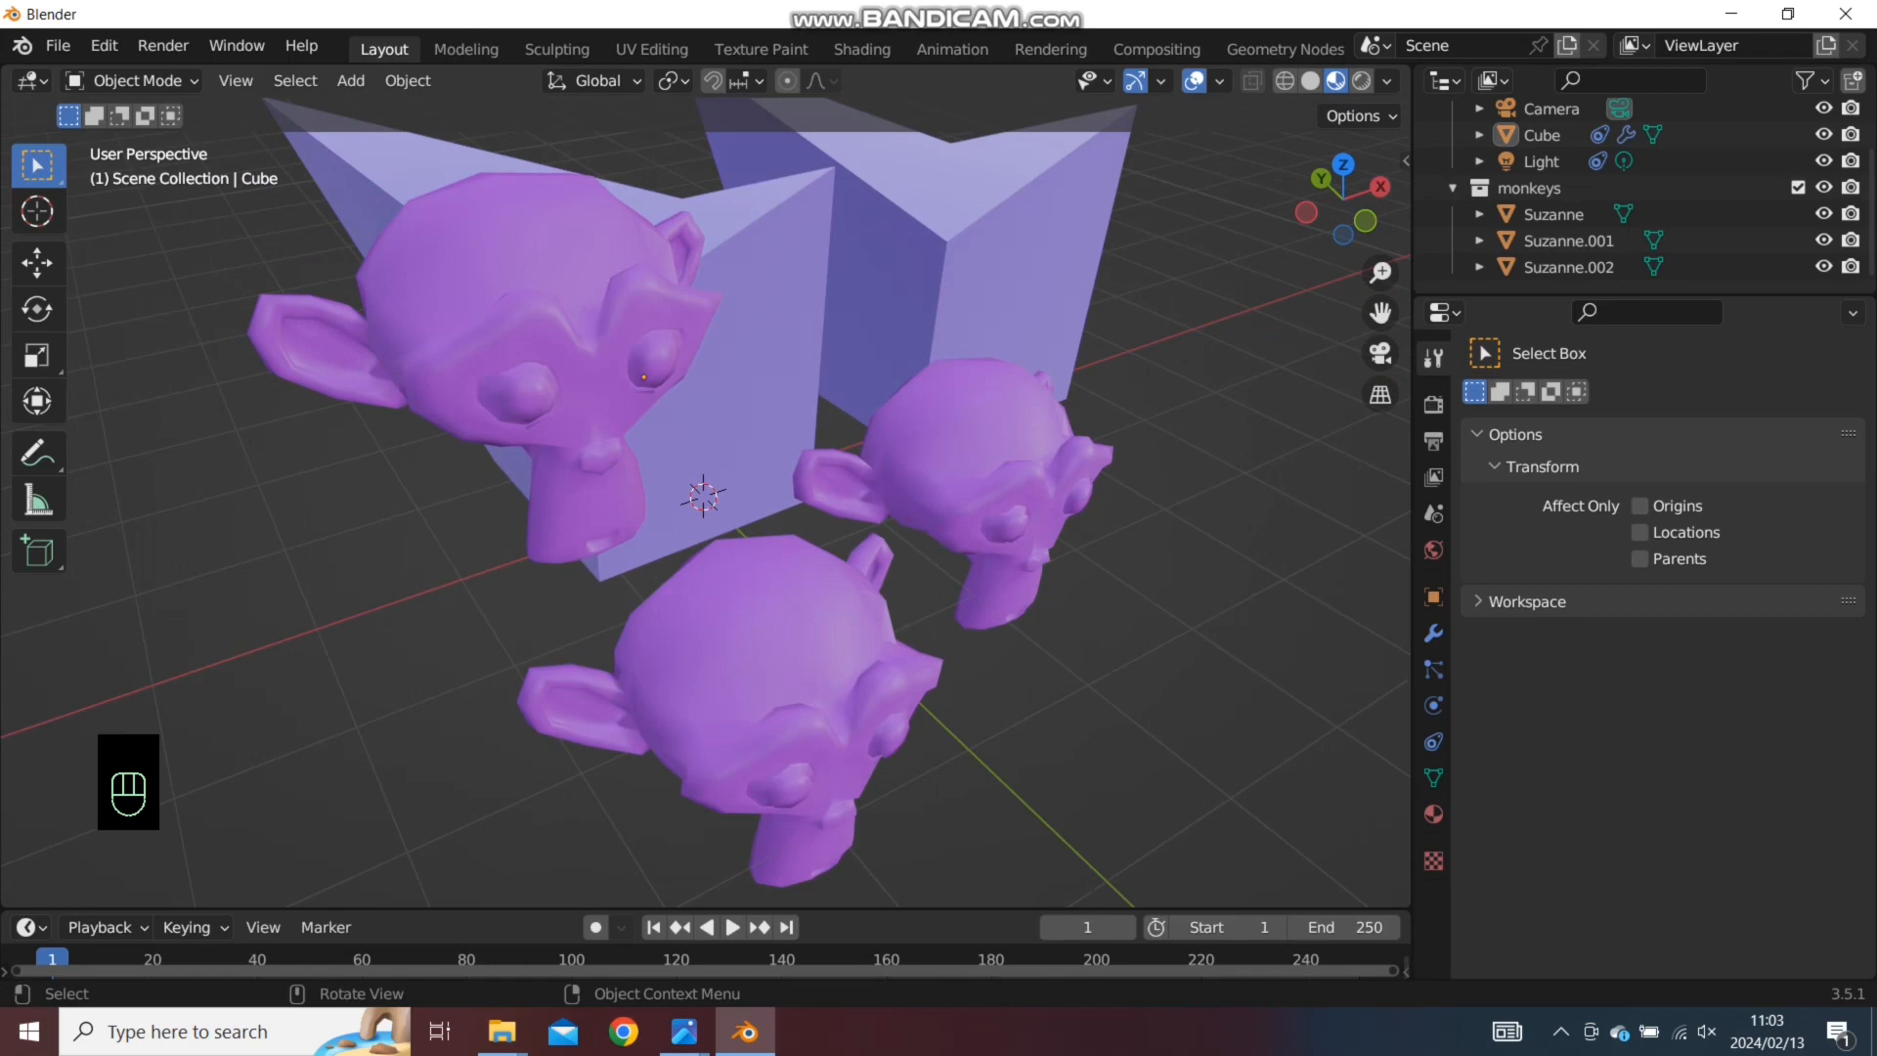
{"action": "left_click", "coordinate": [536, 361], "text": "shift"}
{"action": "left_click", "coordinate": [966, 487], "text": "shift"}
{"action": "left_click", "coordinate": [761, 701], "text": "shift"}
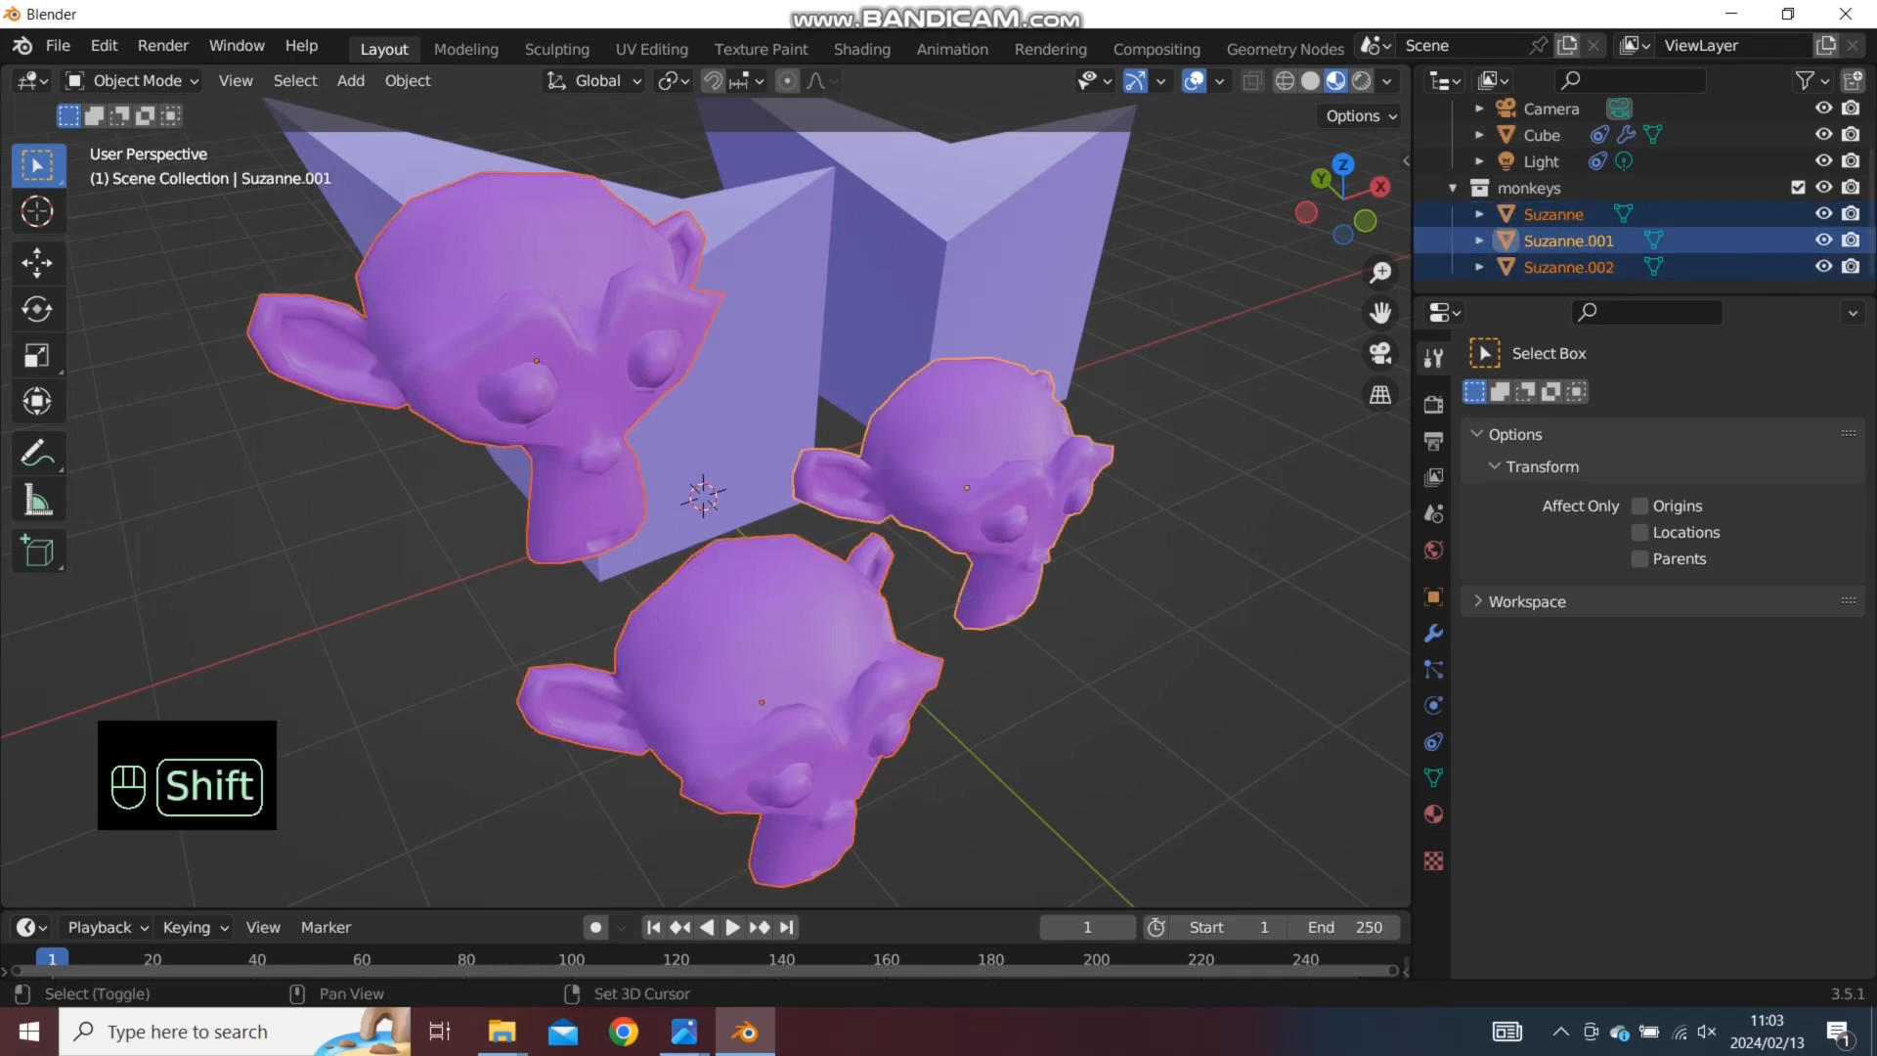
{"action": "key", "text": "r"}
{"action": "key", "text": "r"}
{"action": "key", "text": "r"}
{"action": "key", "text": "r"}
{"action": "key", "text": "r"}
{"action": "key", "text": "r"}
{"action": "key", "text": "r"}
{"action": "key", "text": "r"}
{"action": "key", "text": "r"}
{"action": "key", "text": "r"}
{"action": "key", "text": "r"}
{"action": "key", "text": "r"}
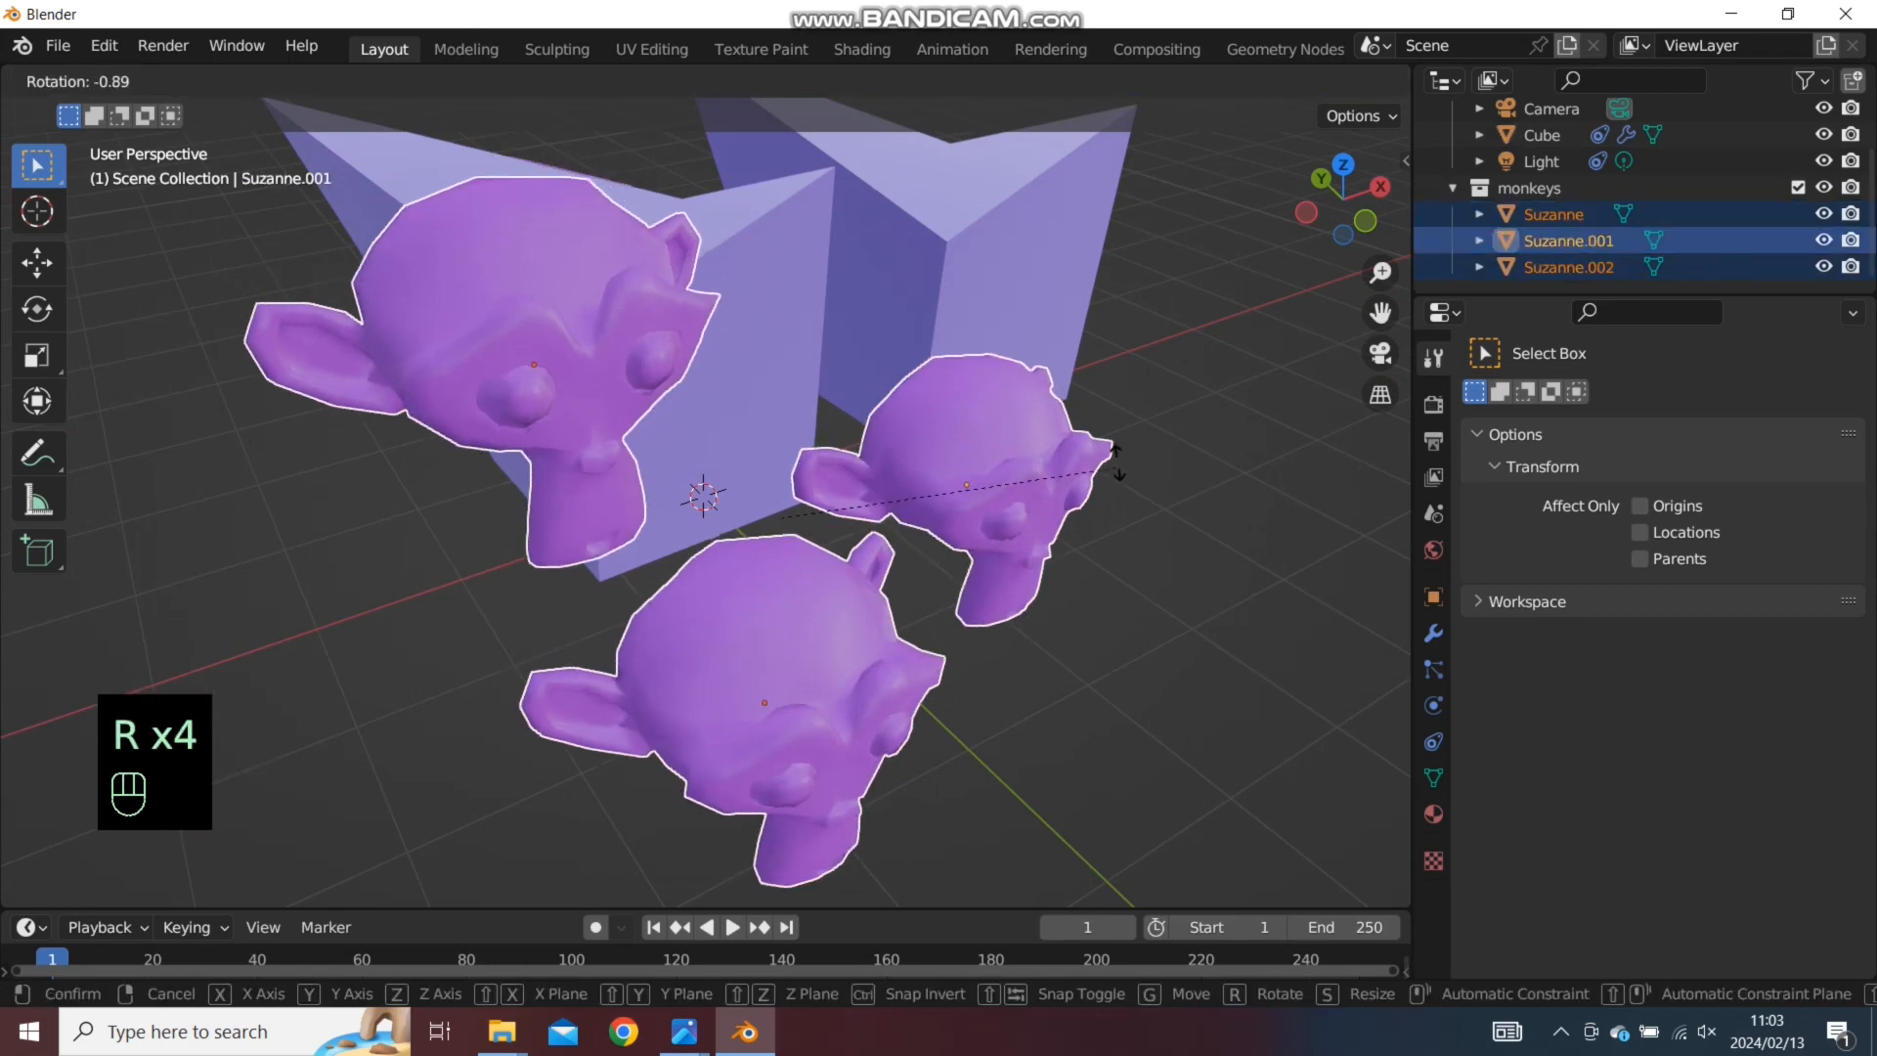
{"action": "key", "text": "r"}
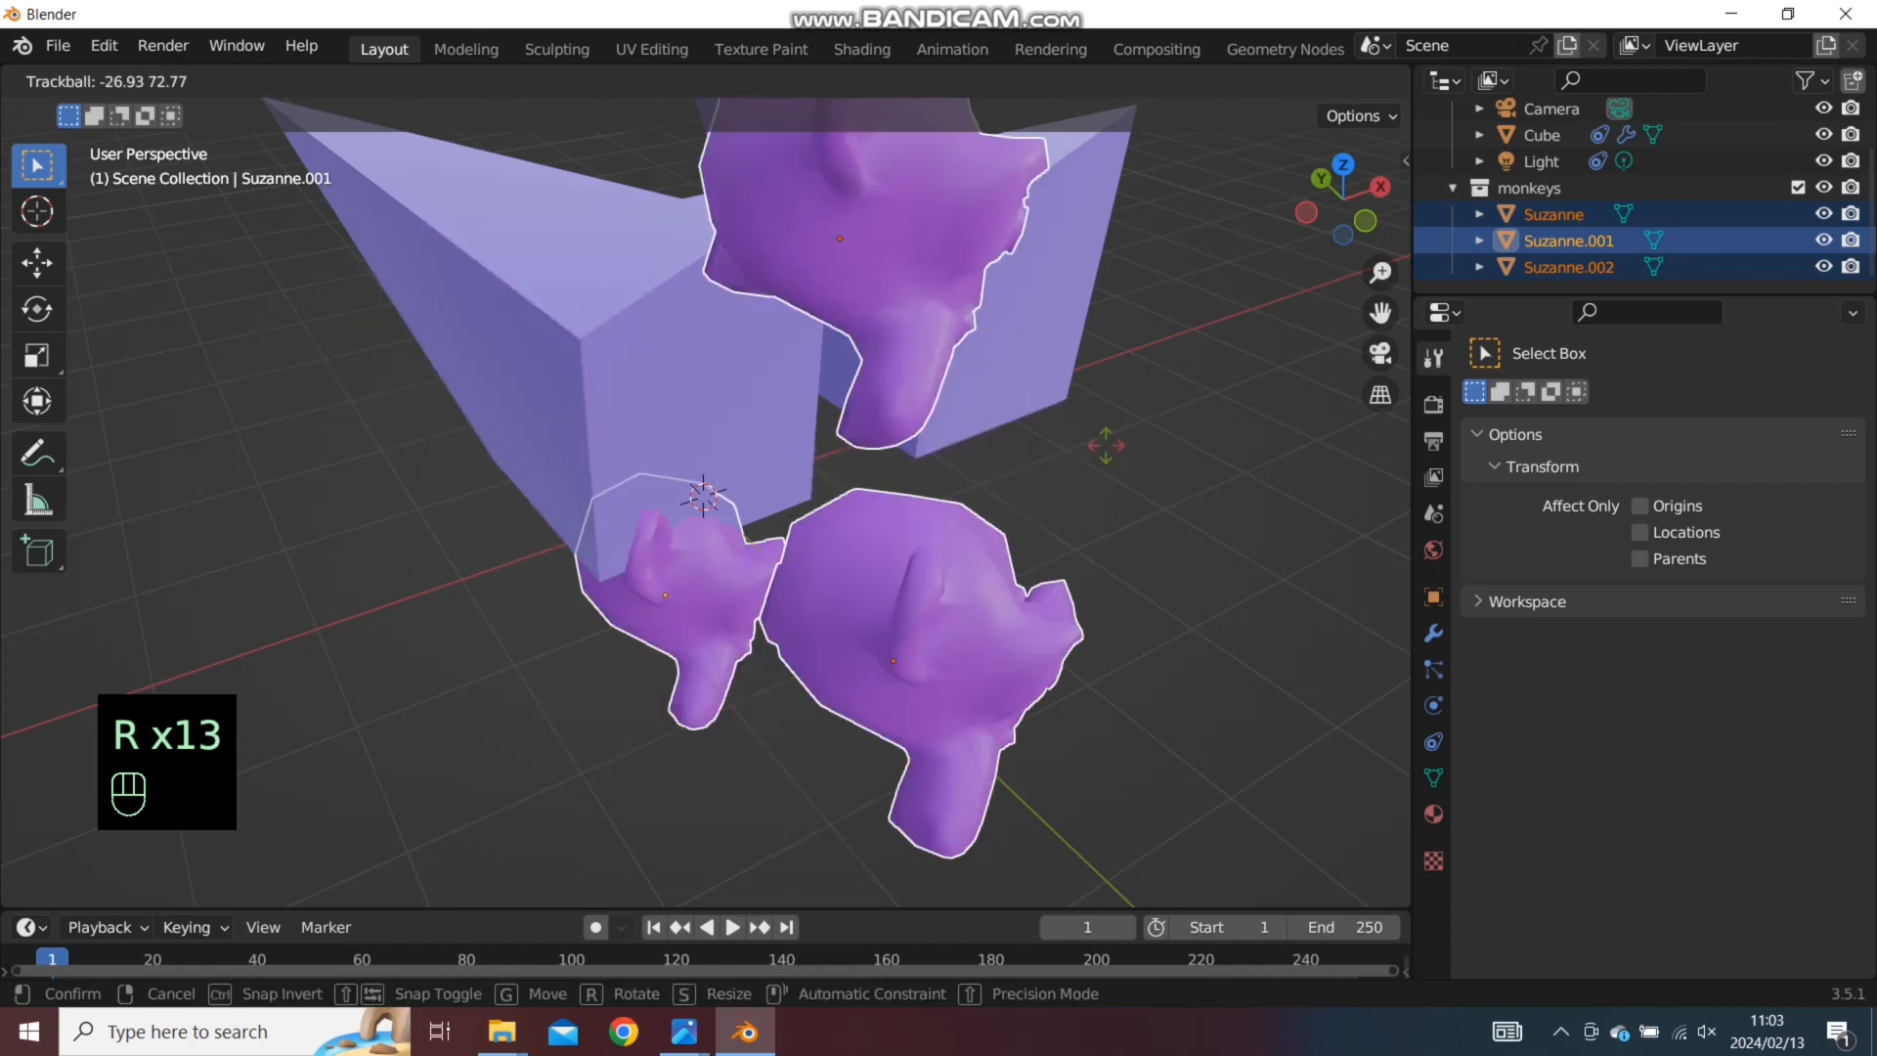
{"action": "key", "text": "r"}
{"action": "key", "text": "x"}
{"action": "key", "text": "x"}
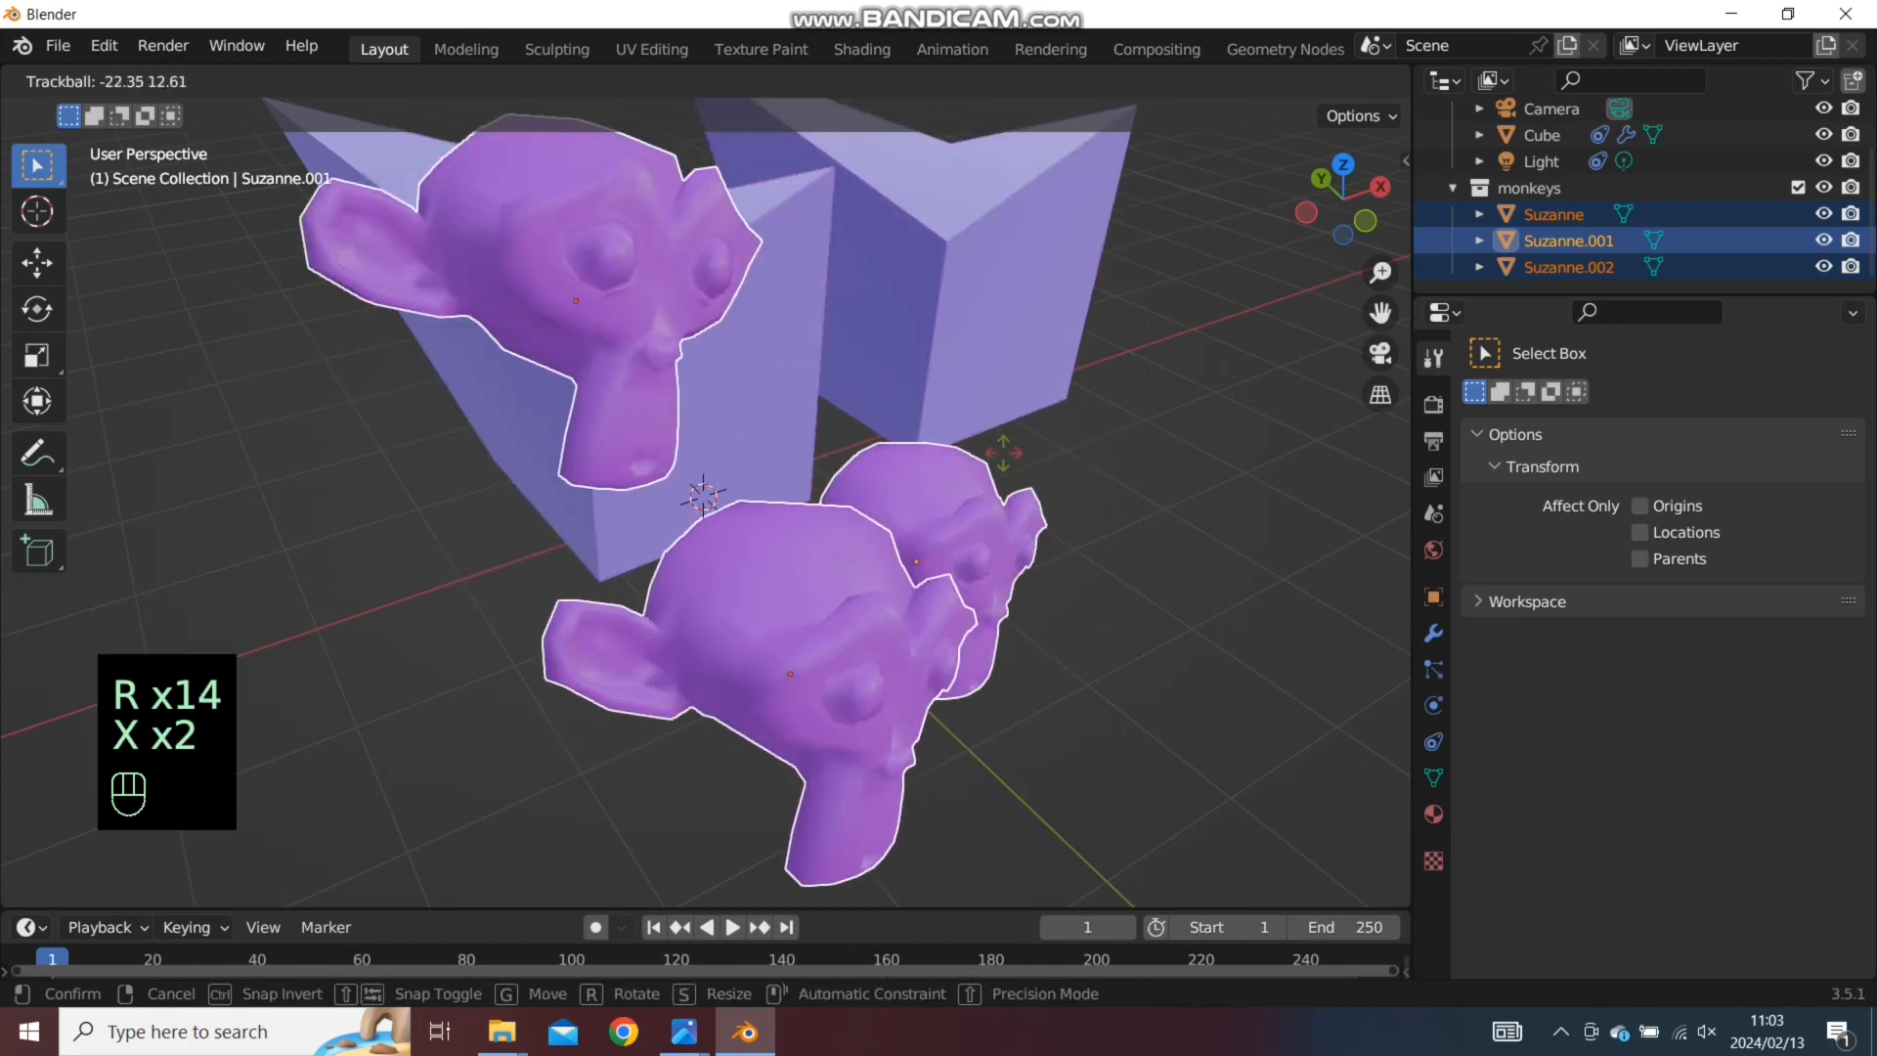
{"action": "left_click", "coordinate": [985, 448]}
Render an image of the scene with the cubes and rotated monkeys
{"action": "left_click", "coordinate": [163, 45]}
{"action": "key", "text": "F12"}
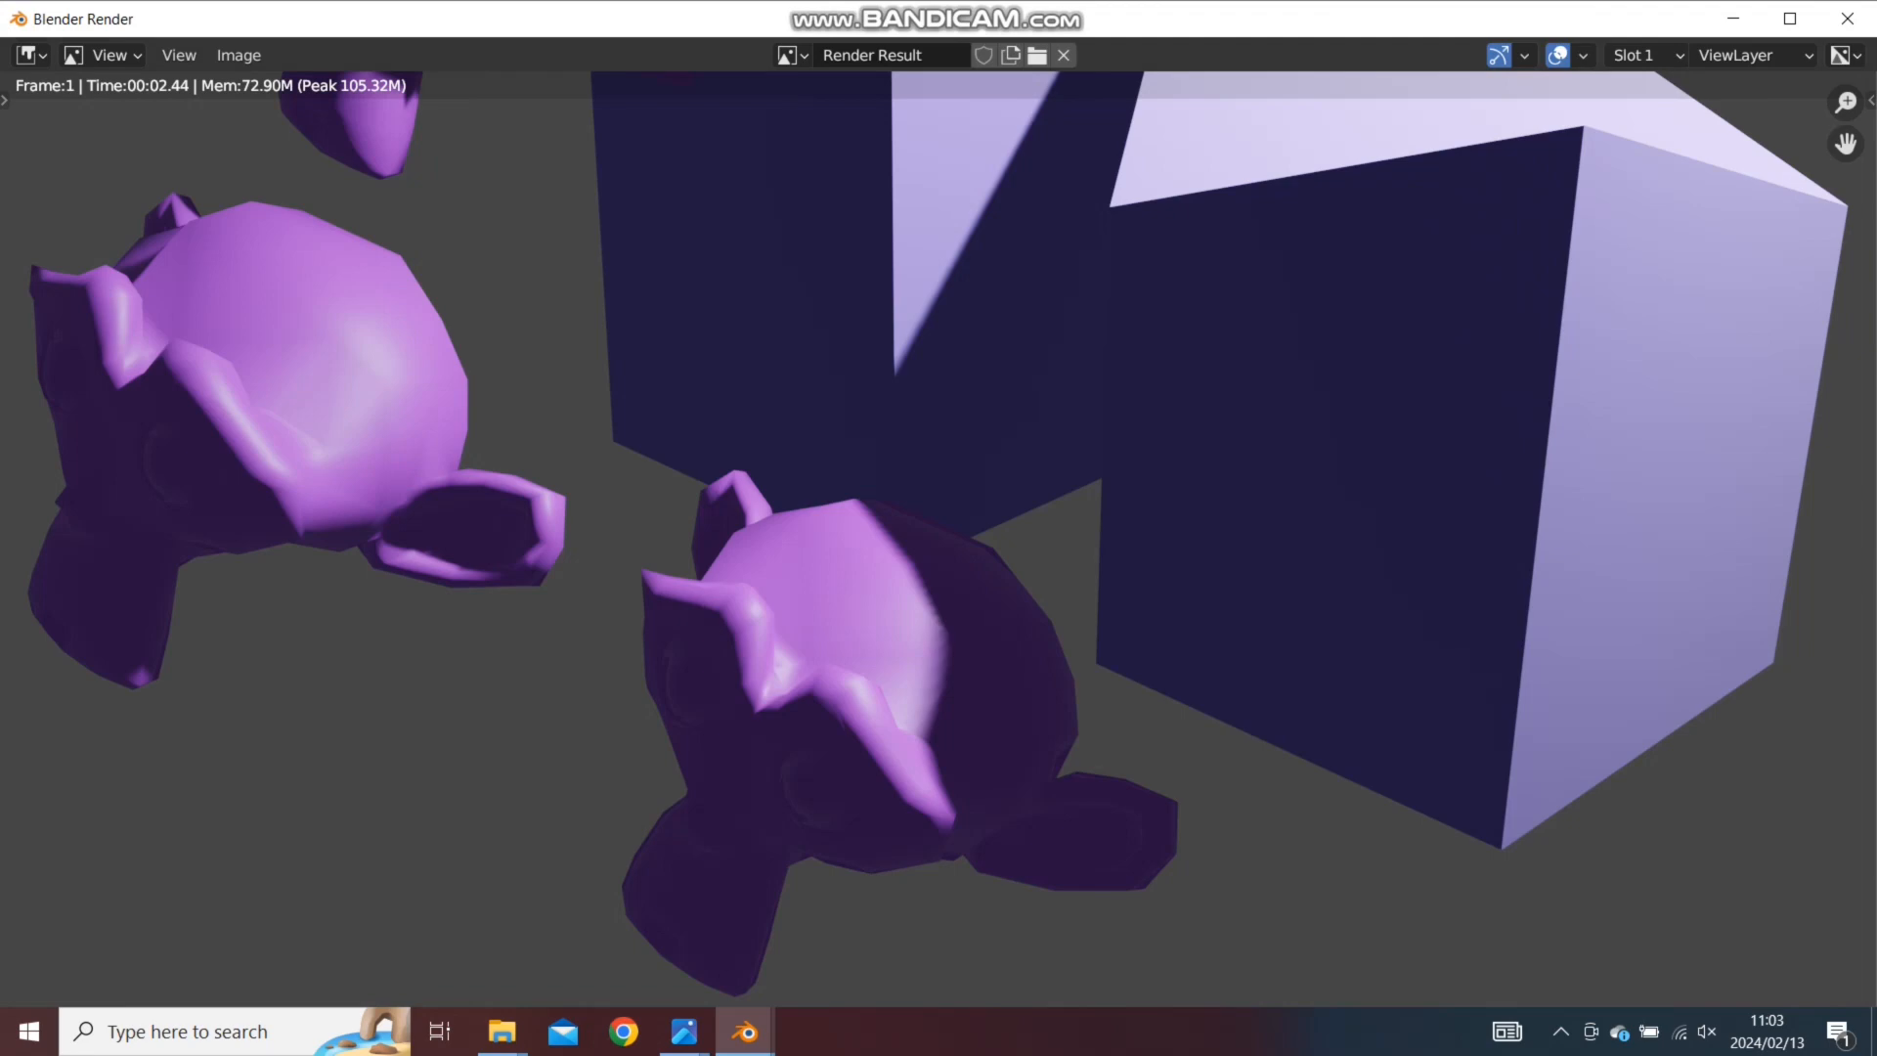
{"action": "scroll", "coordinate": [938, 540], "scroll_direction": "down", "scroll_amount": 3}
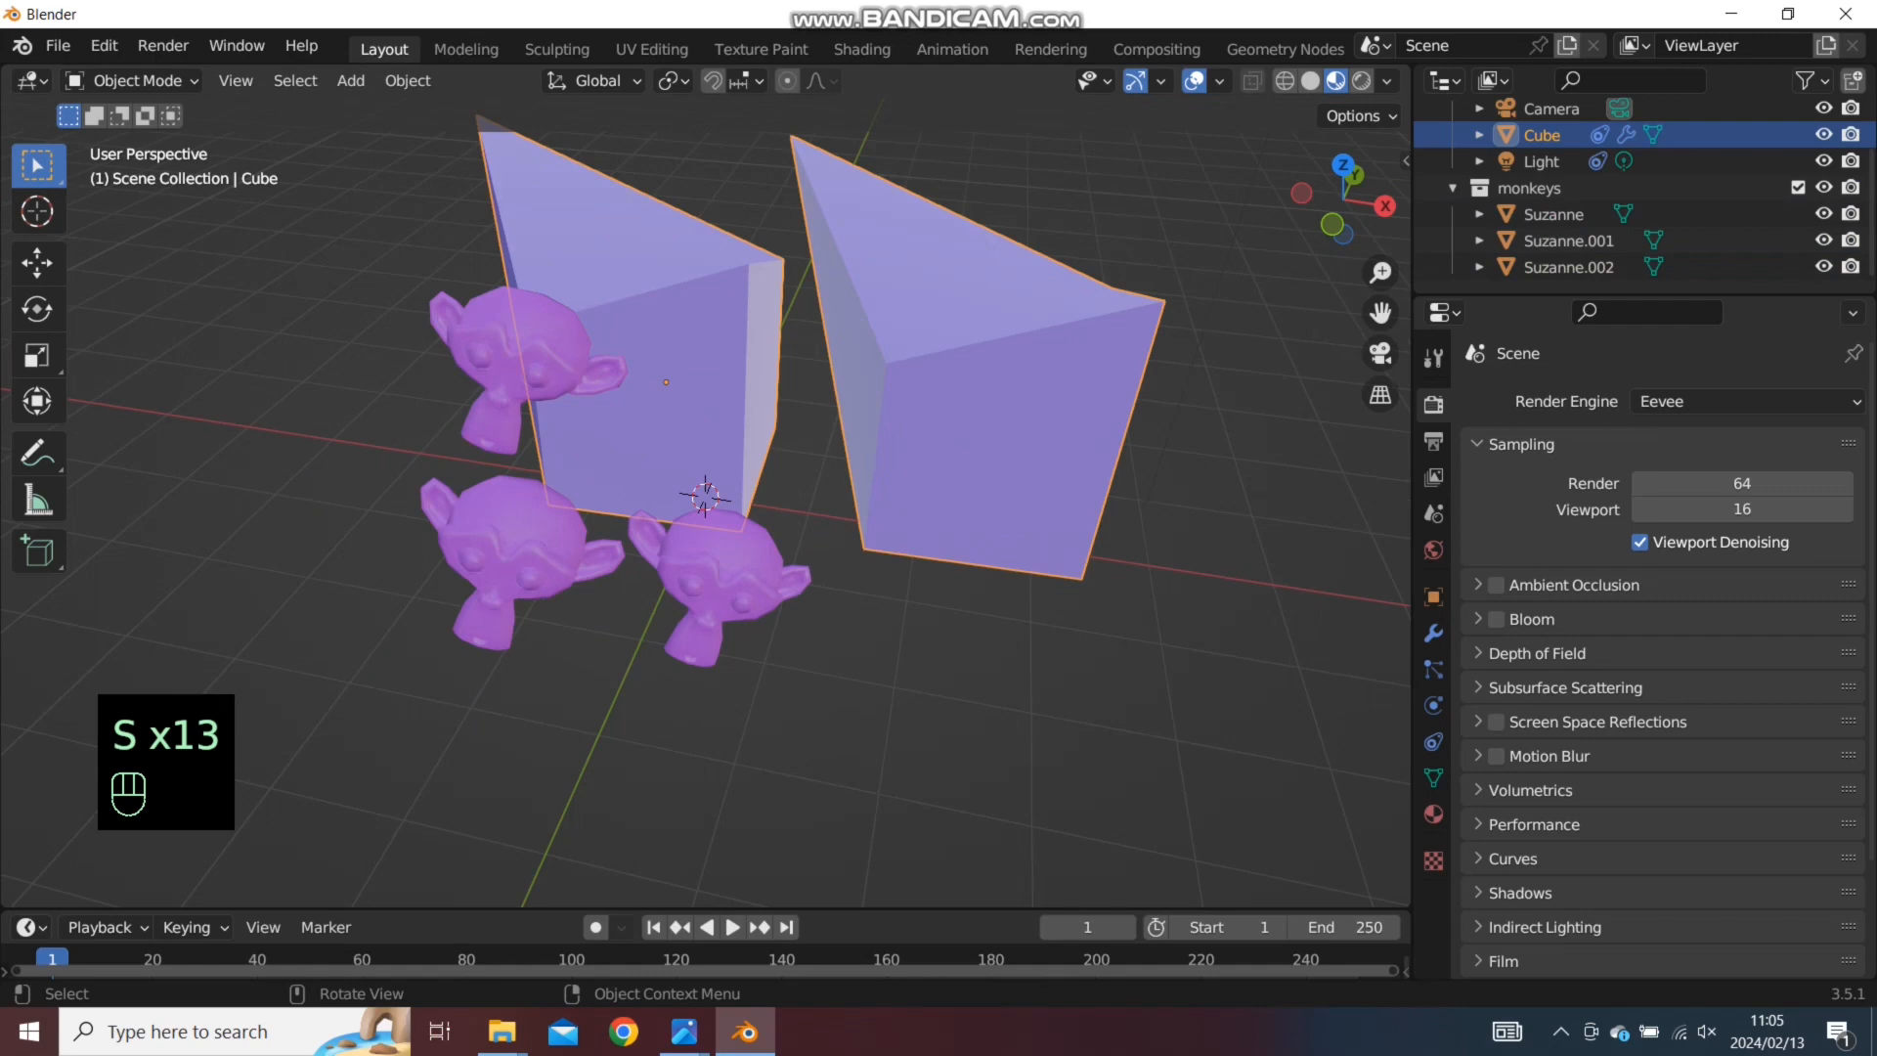
Scale the cube and its mirrored copy down so they are about the size of the monkey heads
{"action": "key", "text": "s"}
{"action": "left_click", "coordinate": [756, 352]}
{"action": "scroll", "coordinate": [755, 351], "scroll_direction": "up", "scroll_amount": 1}
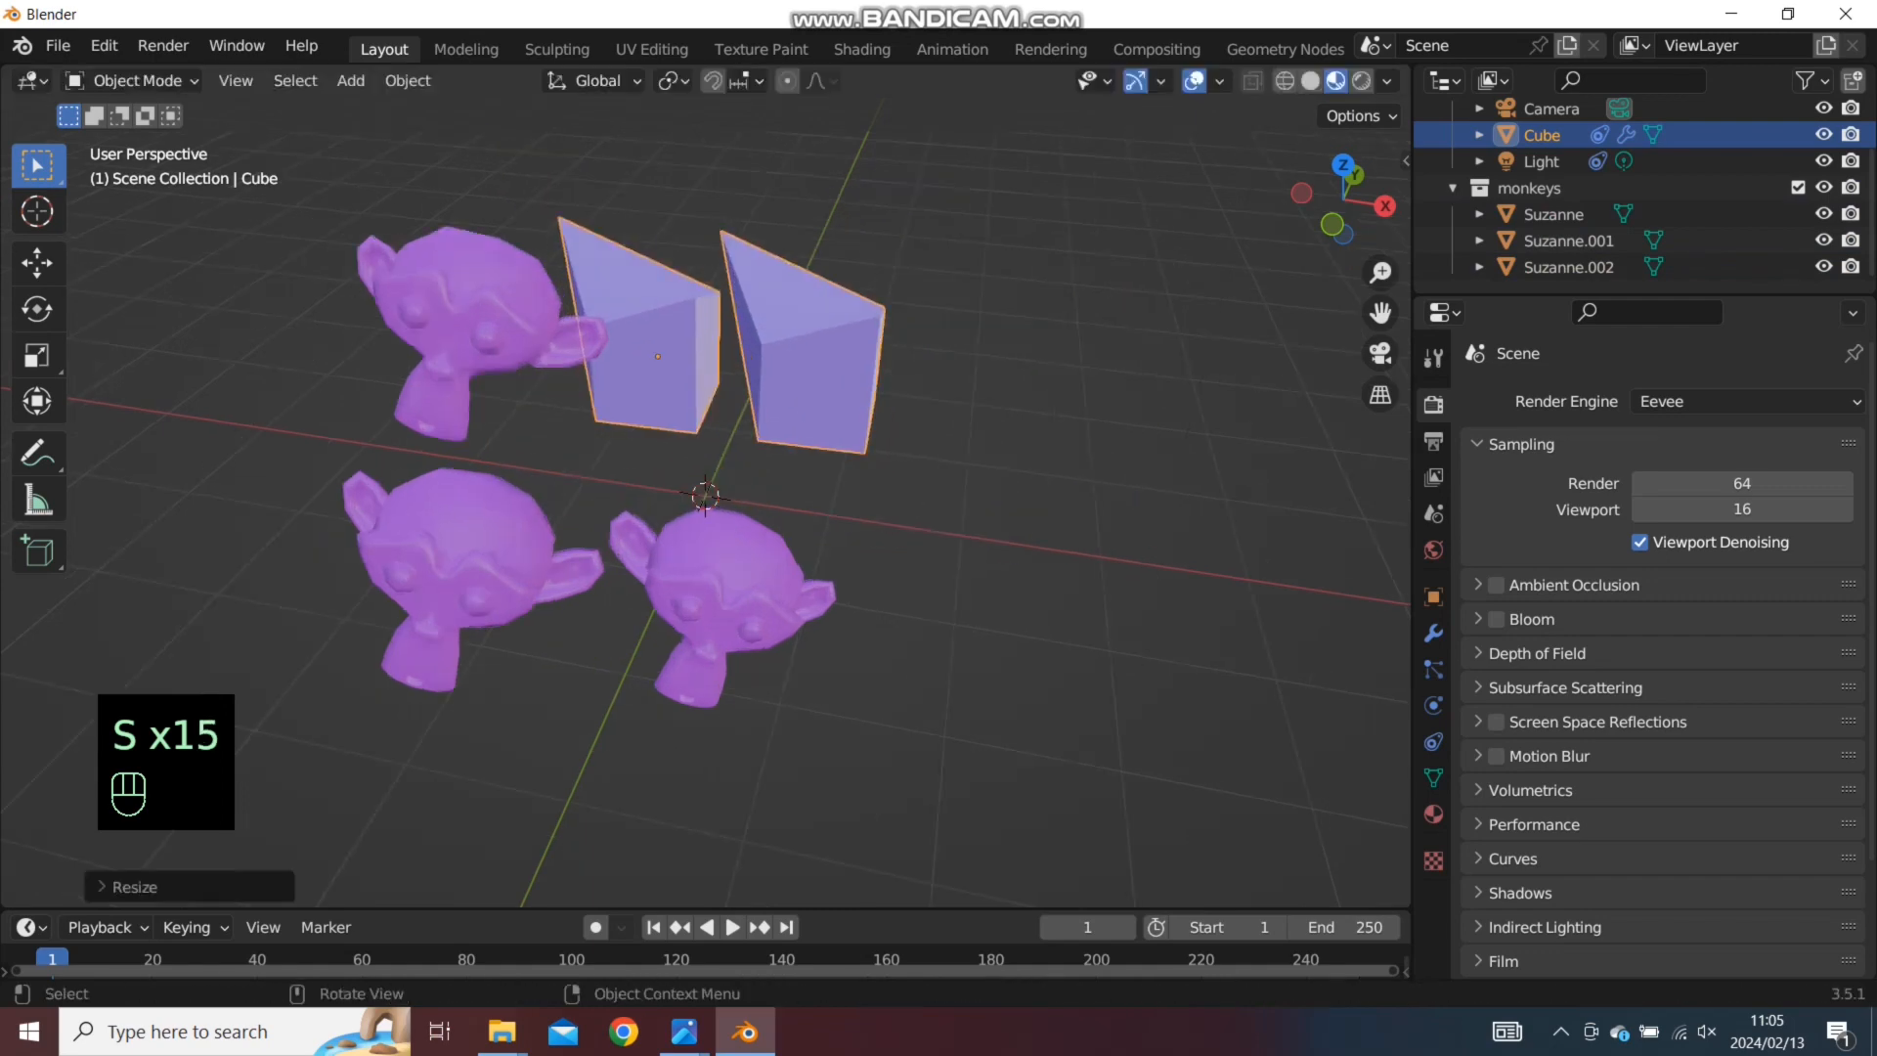
{"action": "middle_click_drag", "start_coordinate": [756, 351], "coordinate": [779, 340]}
Look at the Defaults options for saving the startup file, leave them without choosing any, and deselect the cube
{"action": "left_click", "coordinate": [163, 46]}
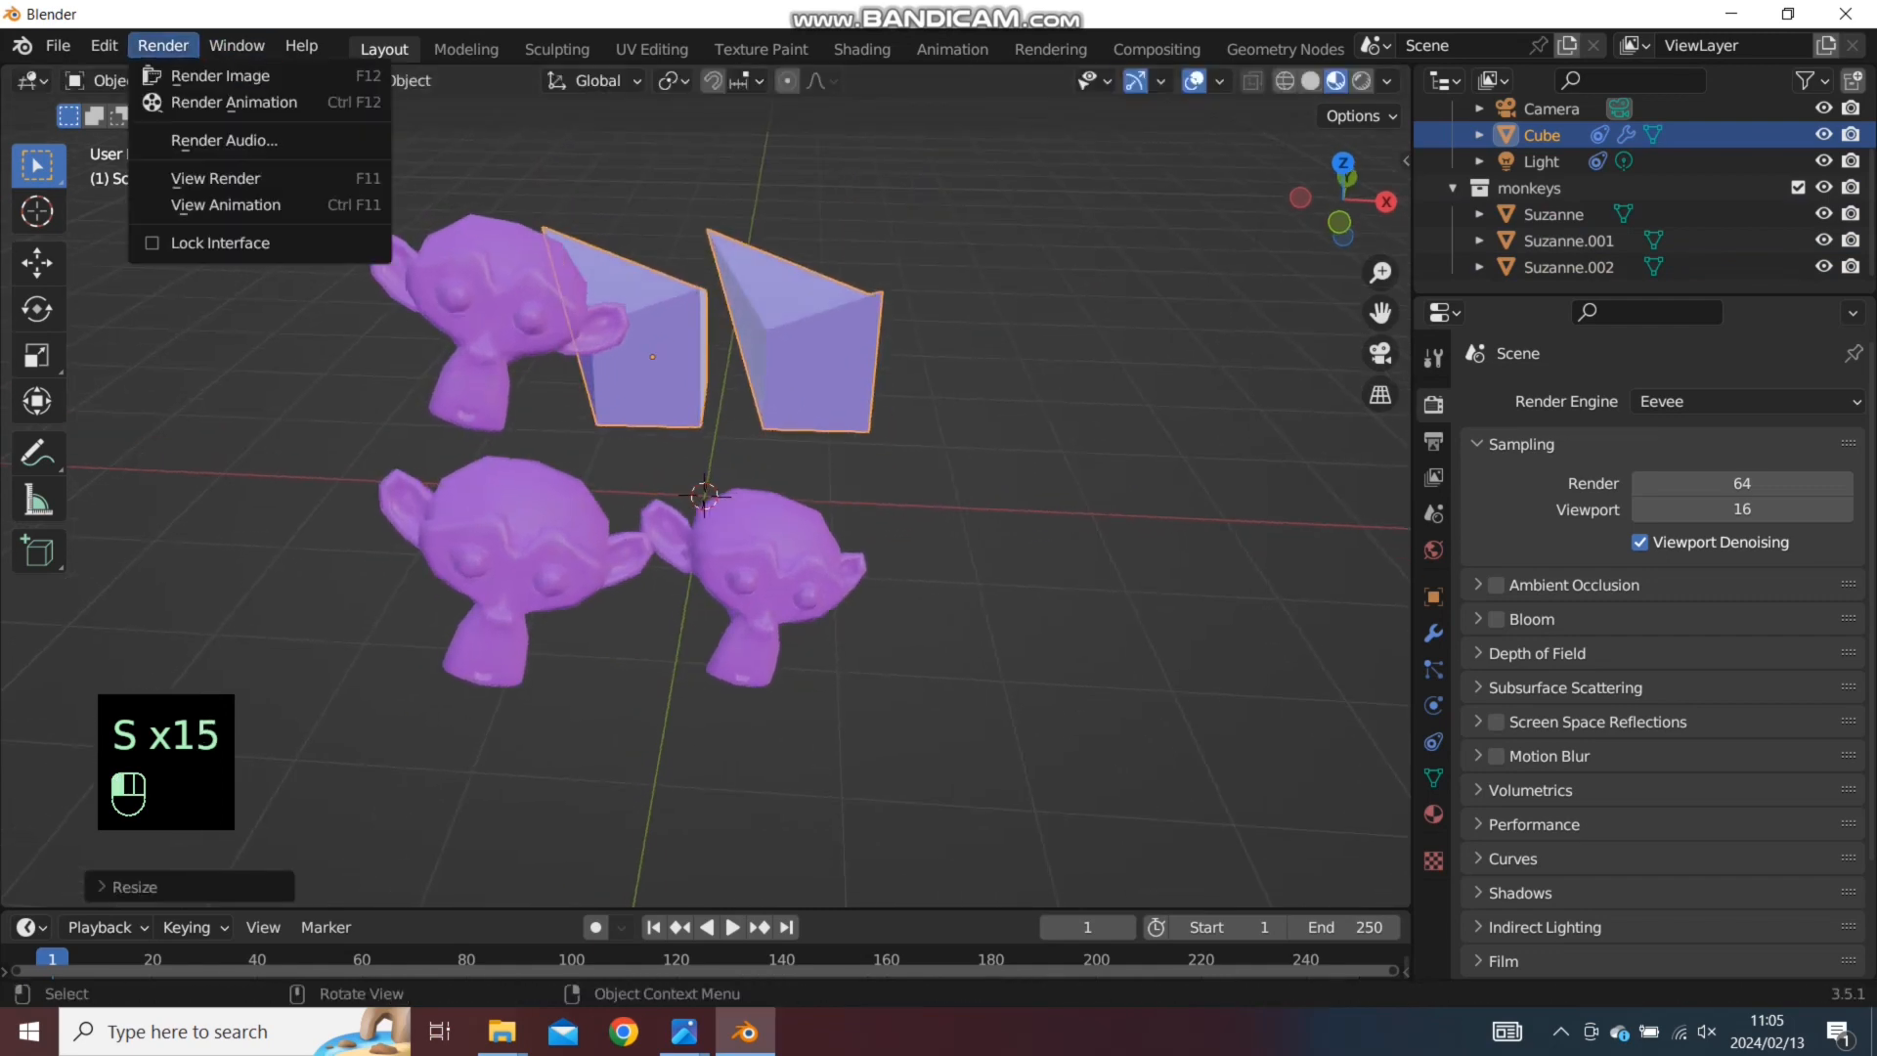
{"action": "left_click", "coordinate": [58, 46]}
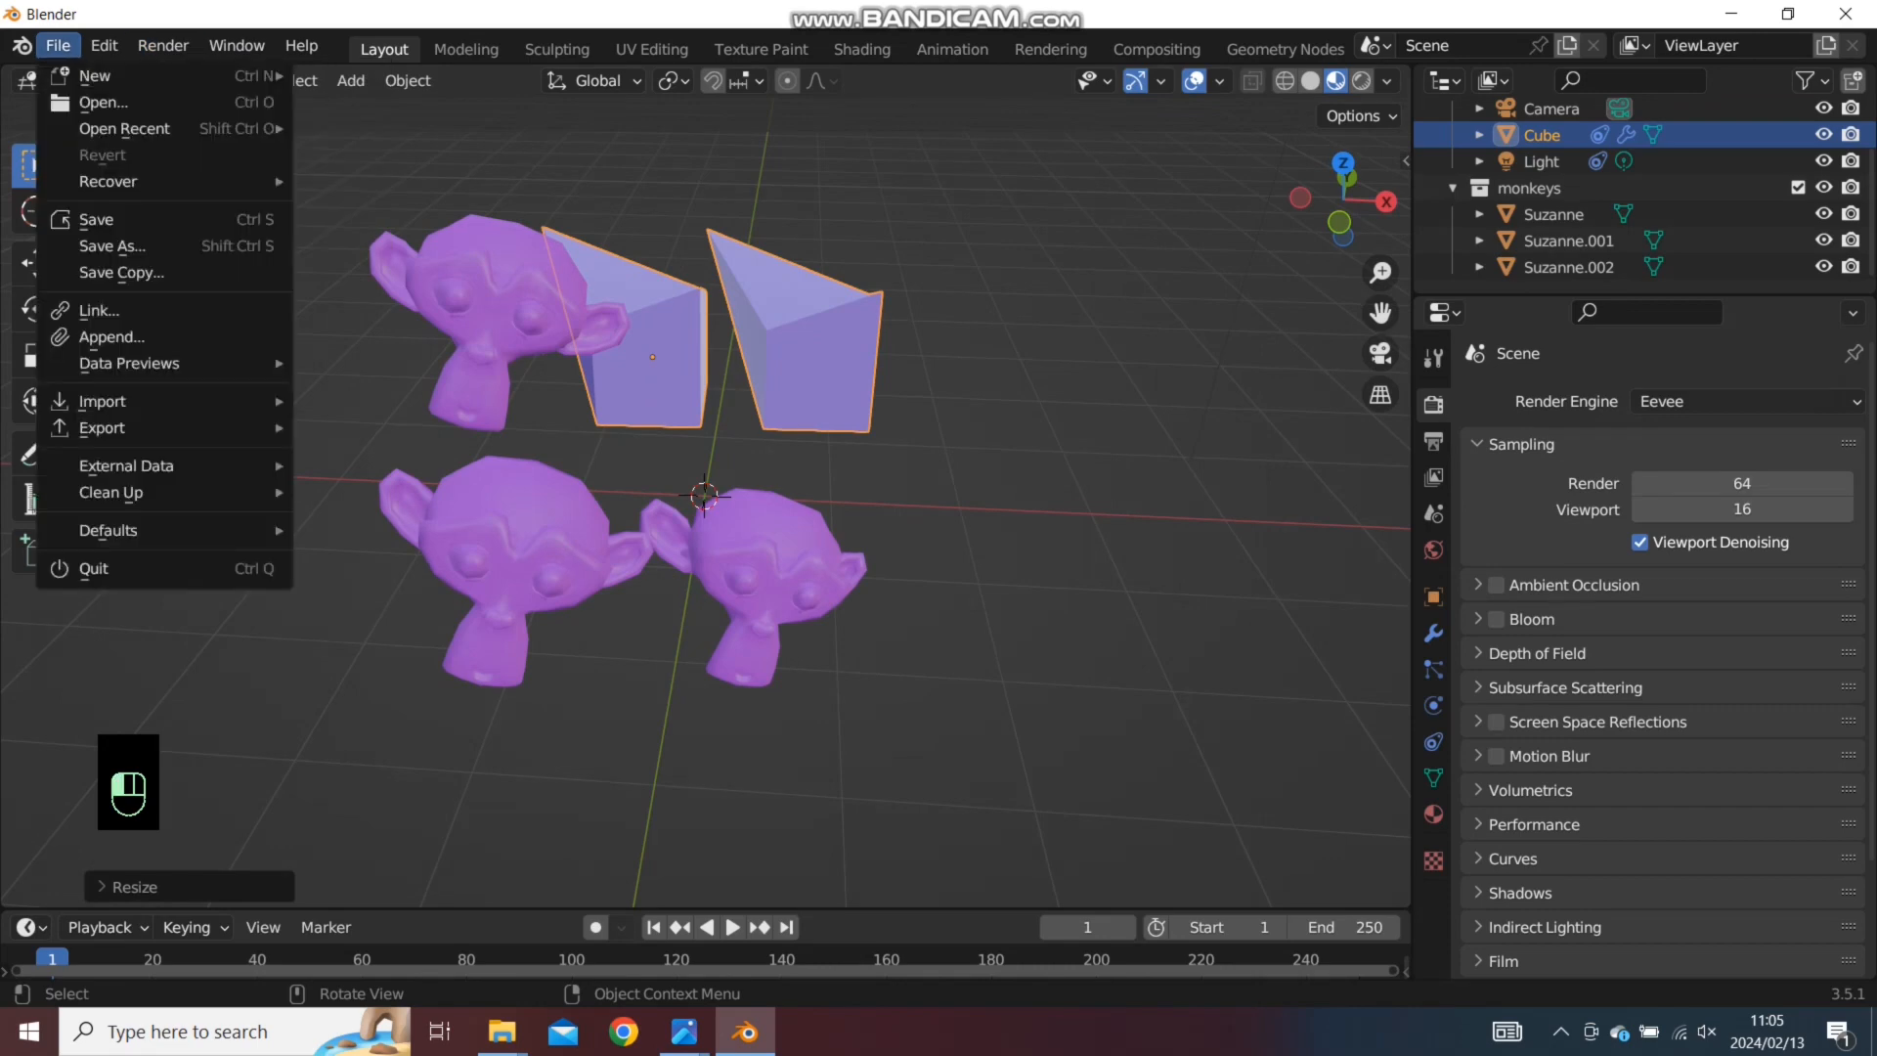
{"action": "mouse_move", "coordinate": [108, 530]}
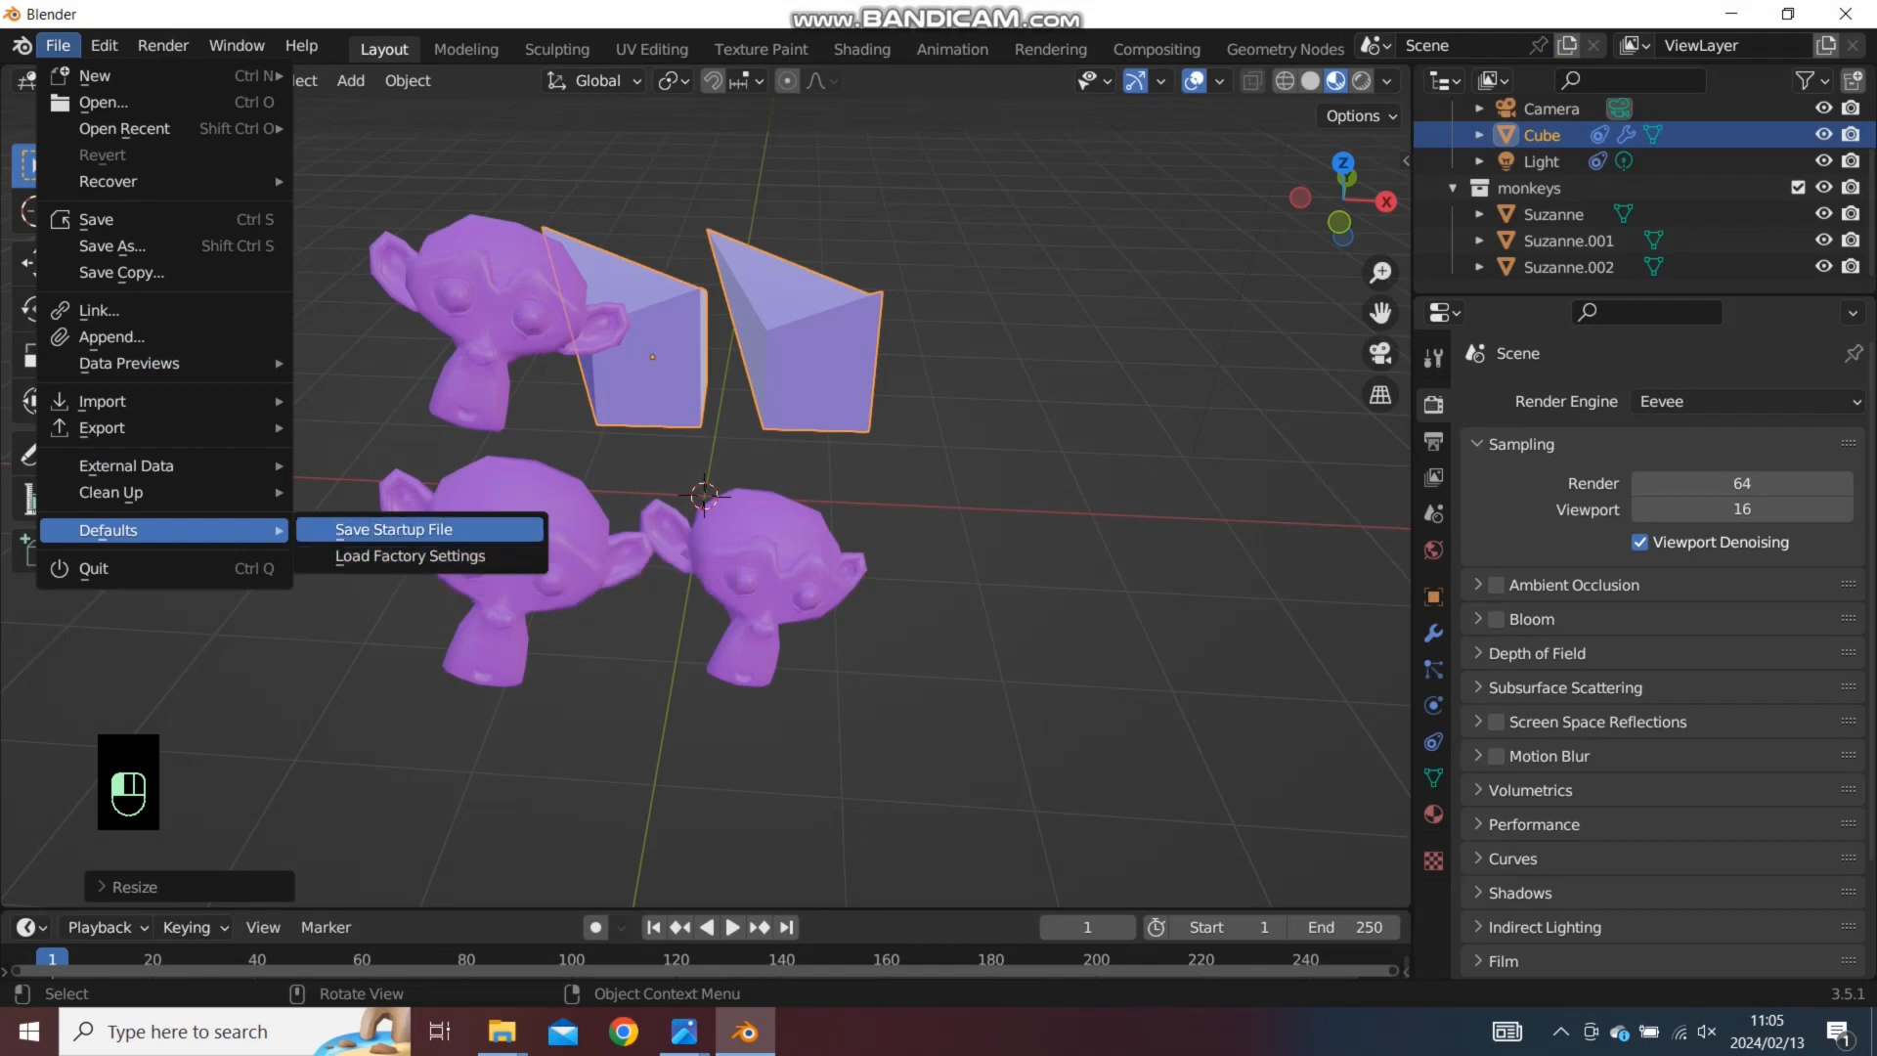
{"action": "left_click", "coordinate": [1026, 587]}
{"action": "scroll", "coordinate": [1026, 587], "scroll_direction": "down", "scroll_amount": 1}
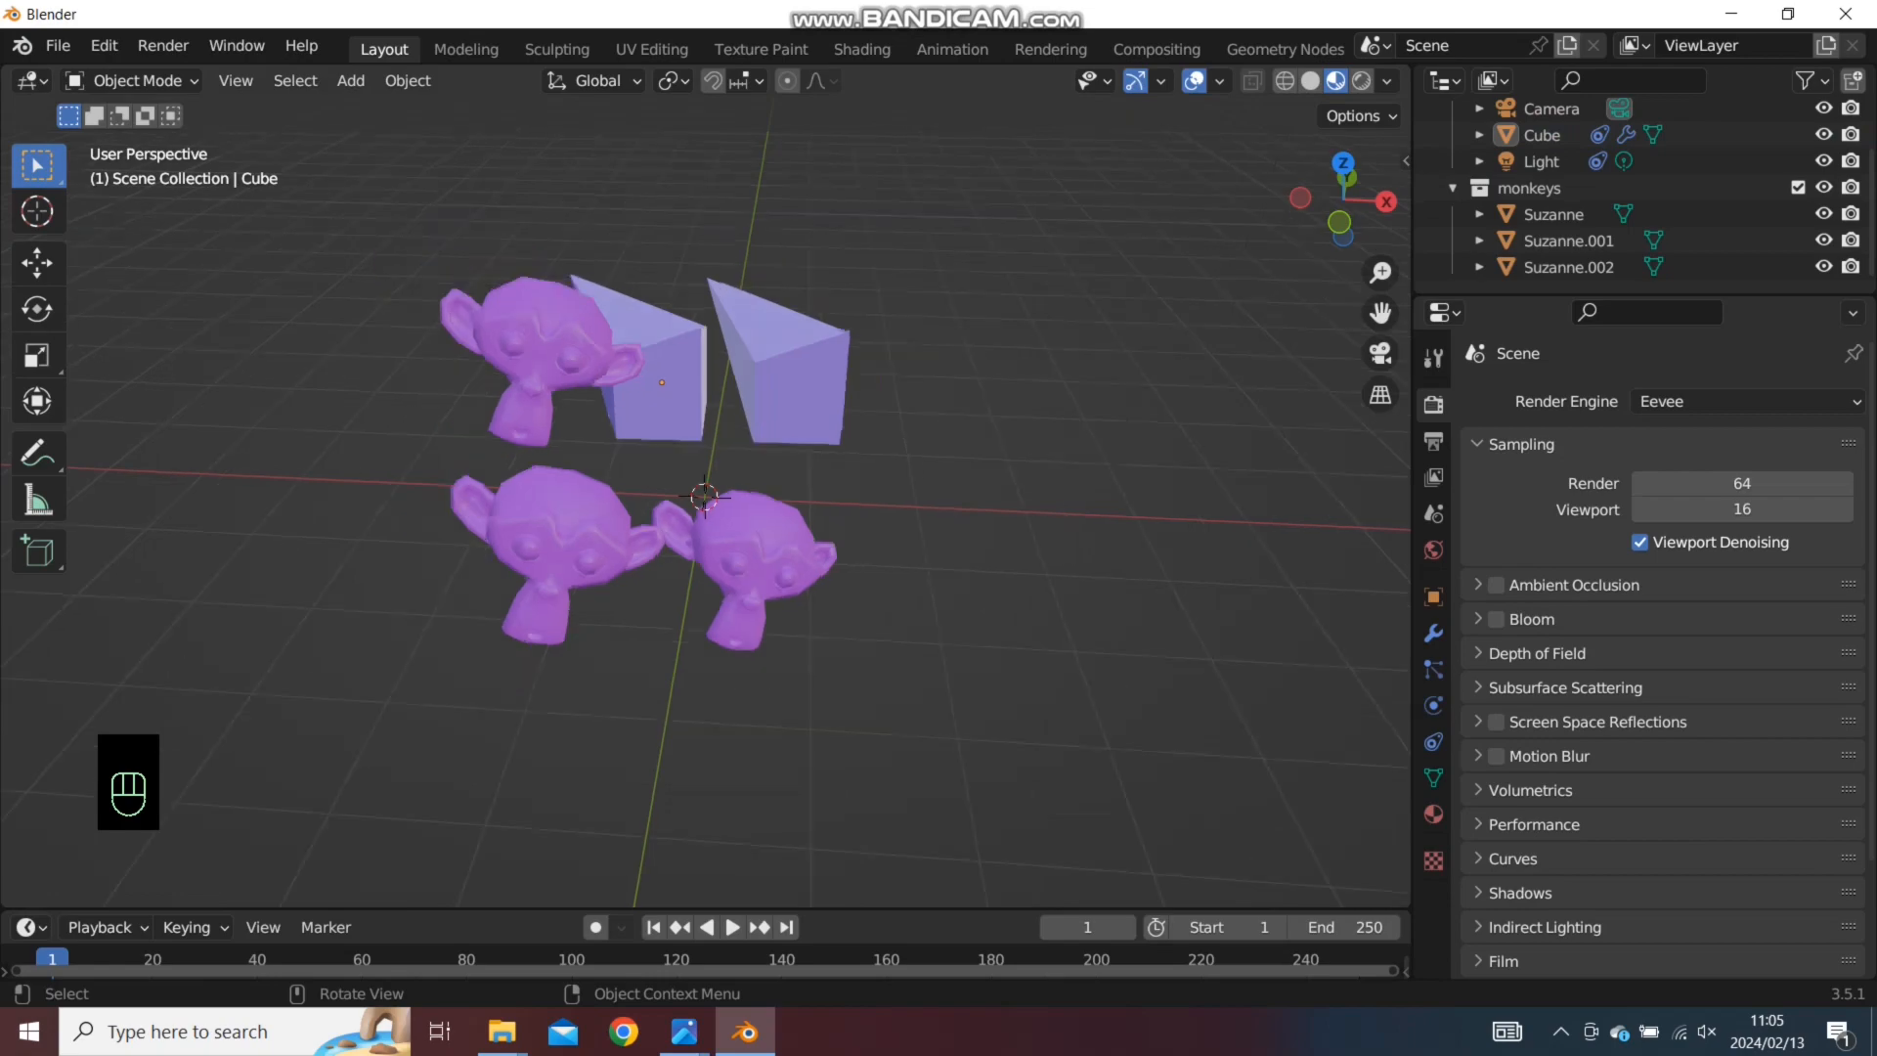
{"action": "middle_click_drag", "start_coordinate": [1026, 587], "coordinate": [999, 587]}
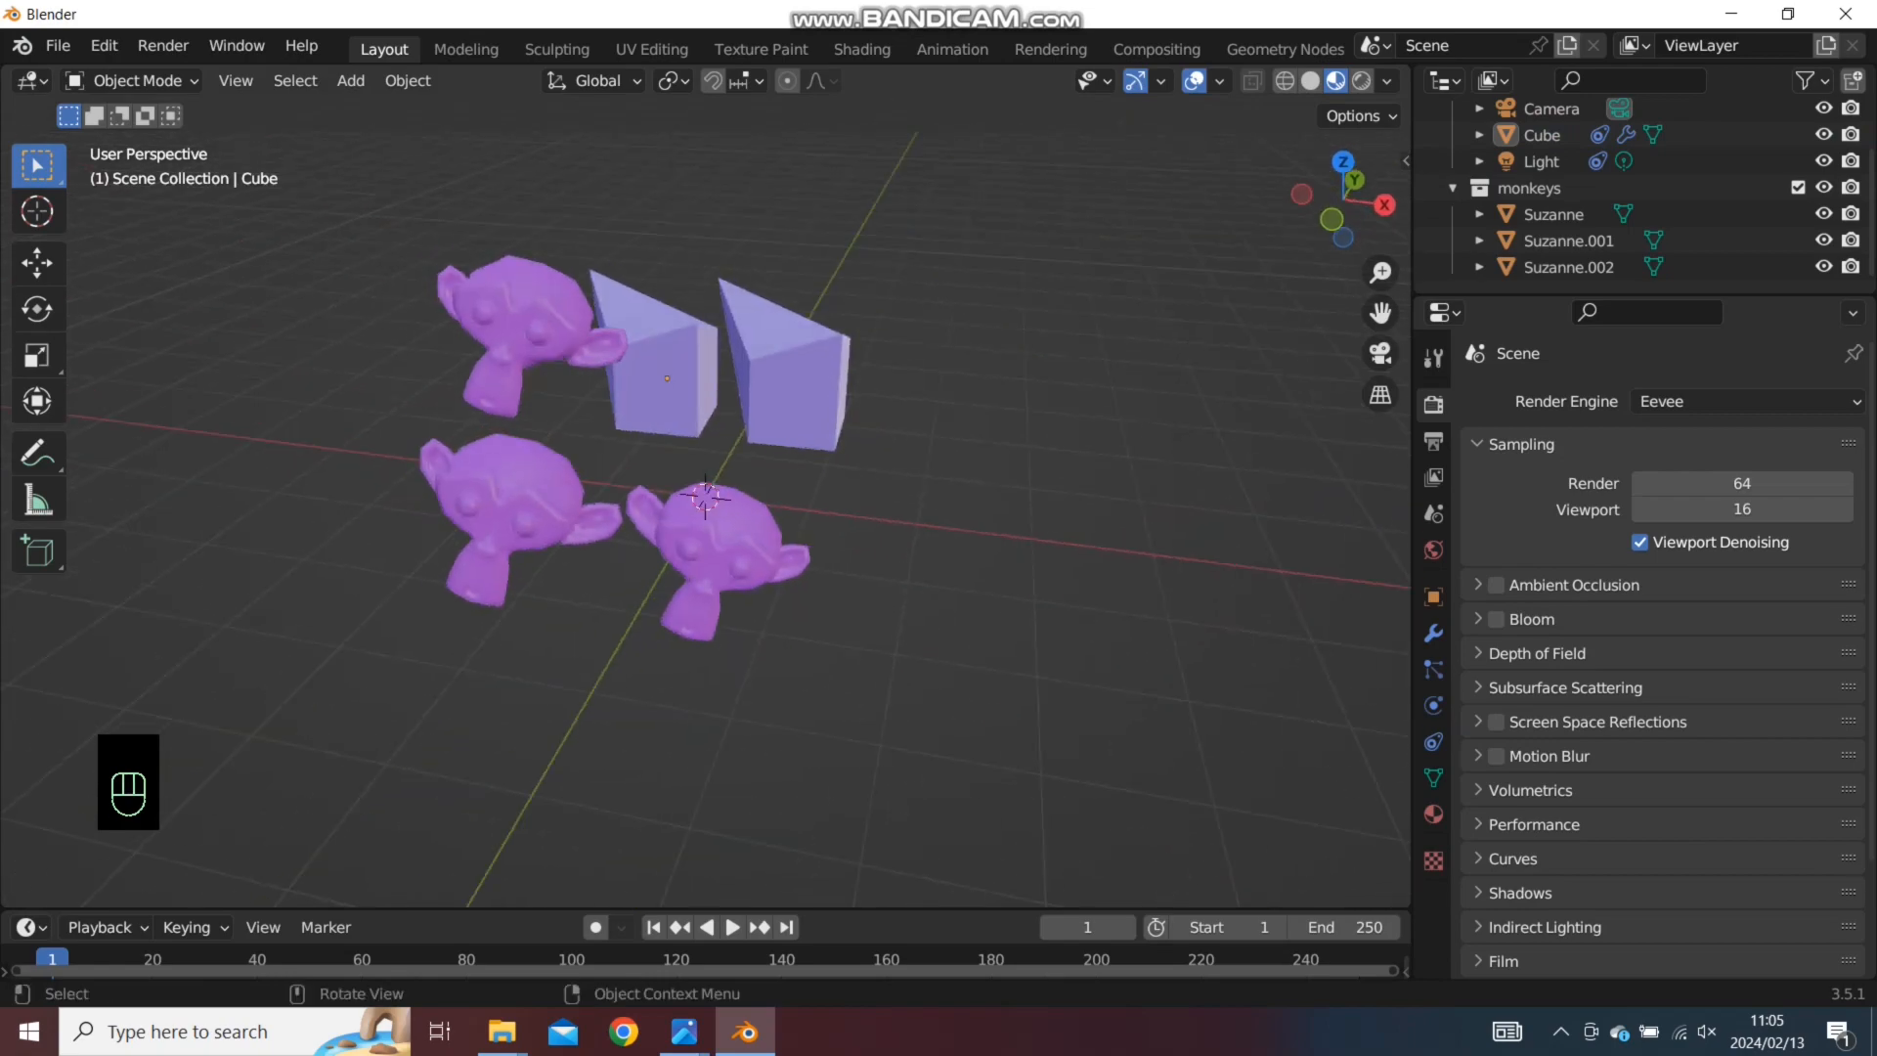